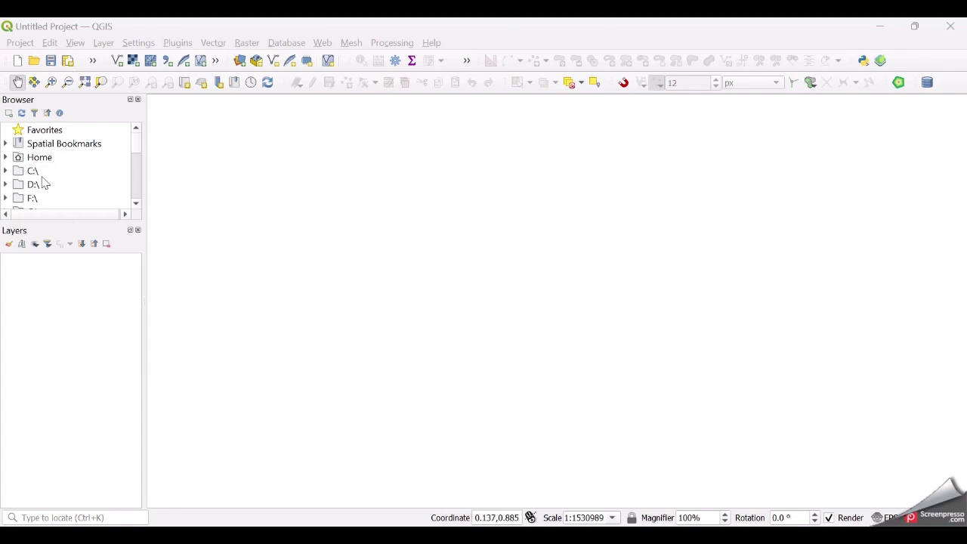
# Step: Browse the F: drive to the Bahan Ajar folder inside DATA
pyautogui.scroll(-2, 30, 168)
pyautogui.scroll(1, 28, 168)
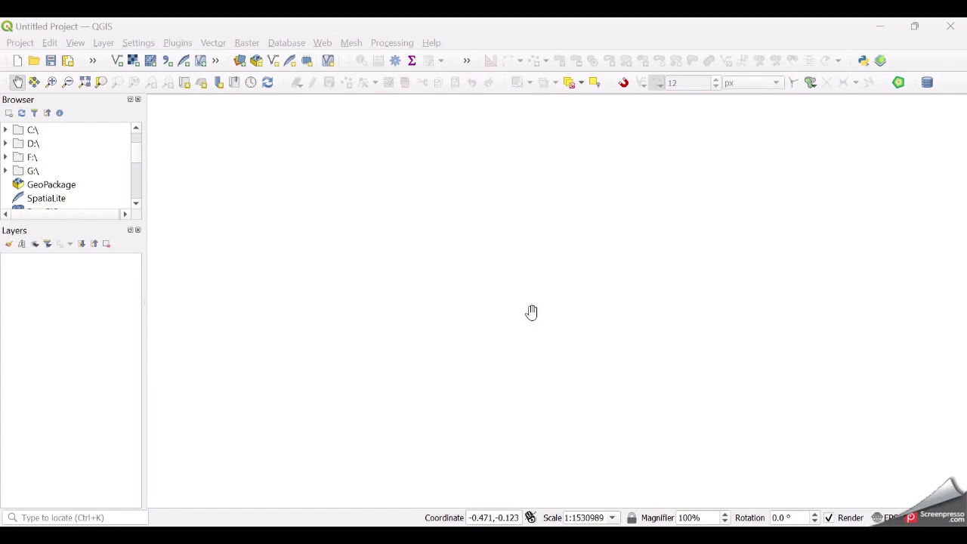
pyautogui.click(17, 65)
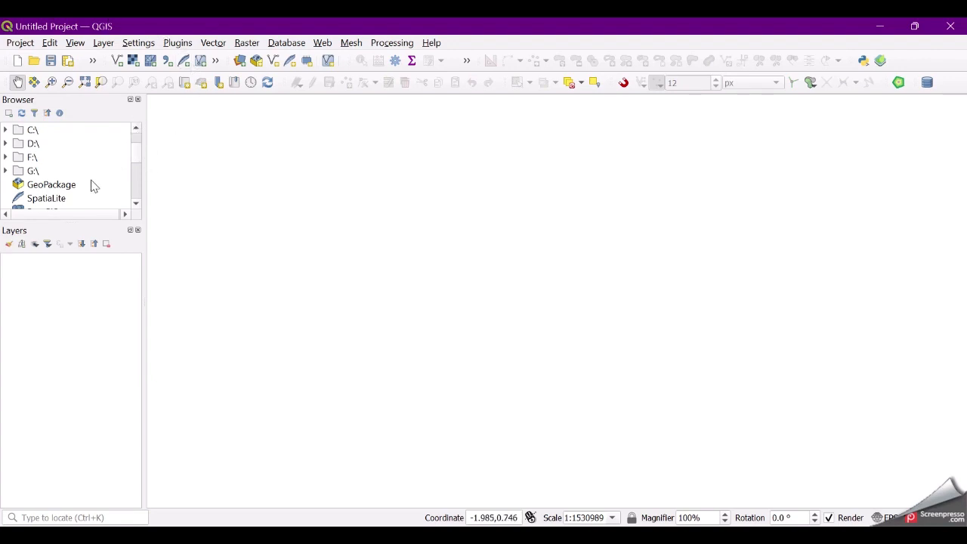
pyautogui.scroll(1, 92, 186)
pyautogui.scroll(-1, 92, 187)
pyautogui.click(6, 157)
pyautogui.click(15, 184)
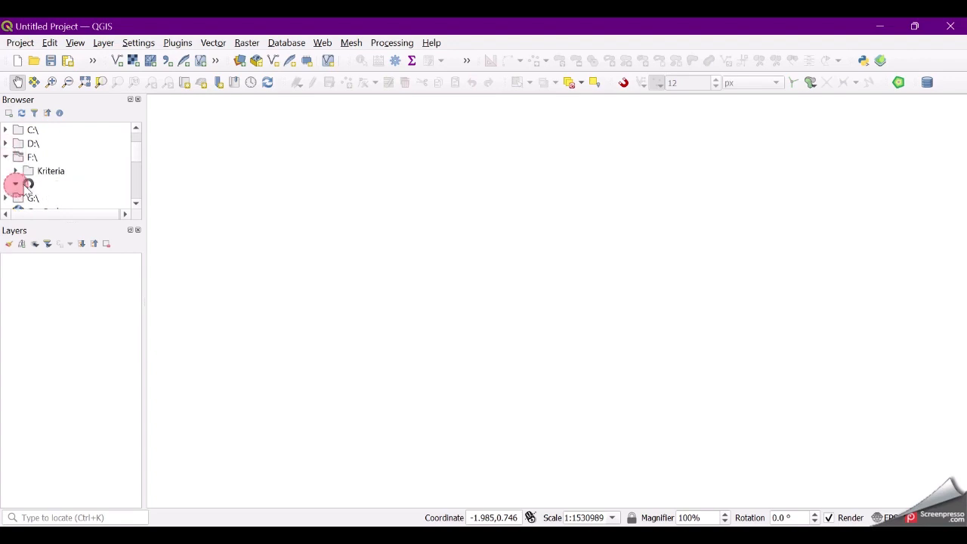
pyautogui.scroll(-3, 33, 191)
pyautogui.scroll(1, 33, 162)
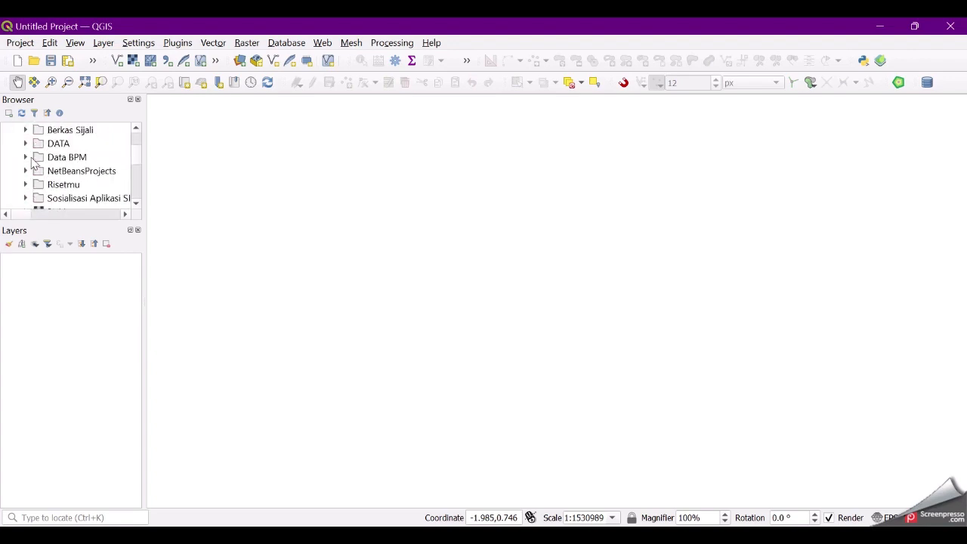
pyautogui.click(25, 144)
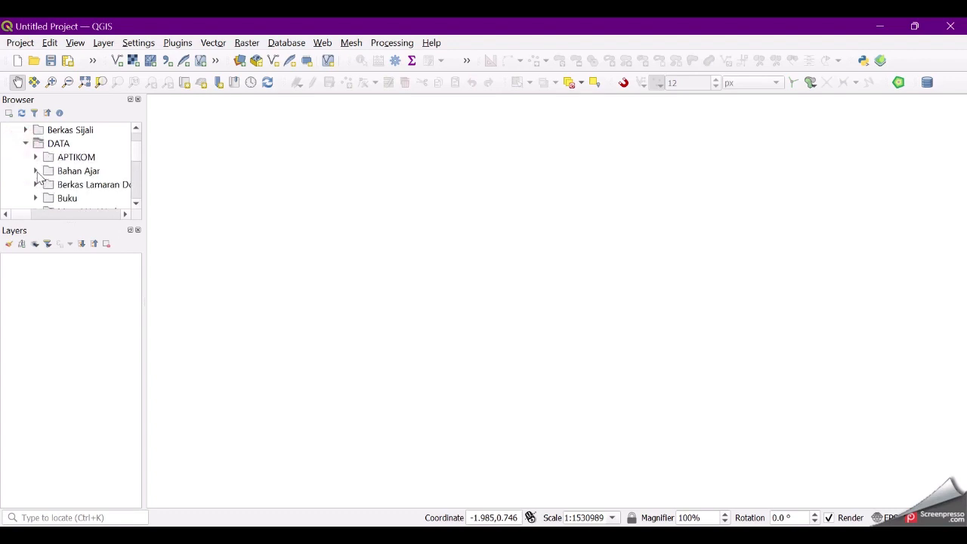
pyautogui.doubleClick(51, 173)
pyautogui.scroll(-2, 55, 184)
pyautogui.scroll(-1, 50, 187)
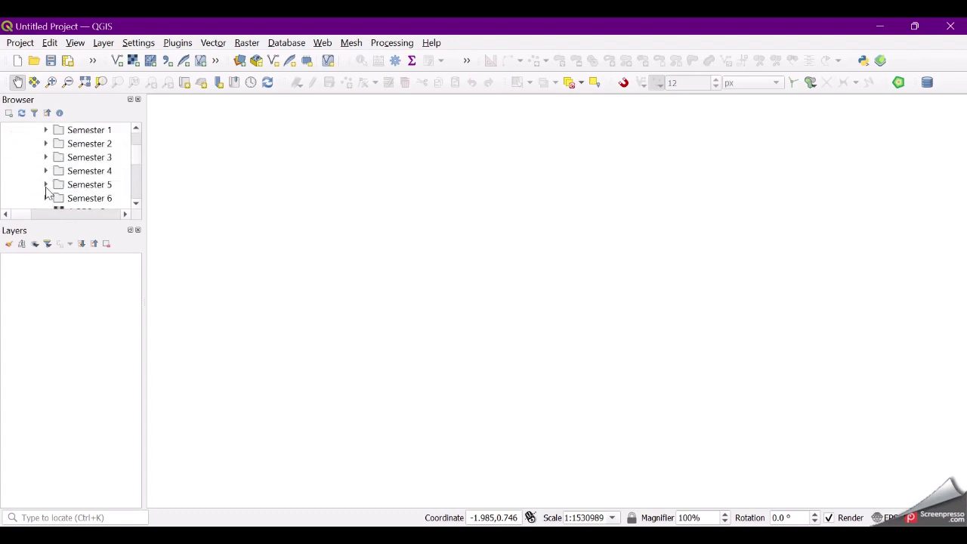
# Step: Expand the SIG folder under Semester 5 and widen the file browser so folder names are readable
pyautogui.click(45, 184)
pyautogui.scroll(-1, 54, 178)
pyautogui.click(56, 157)
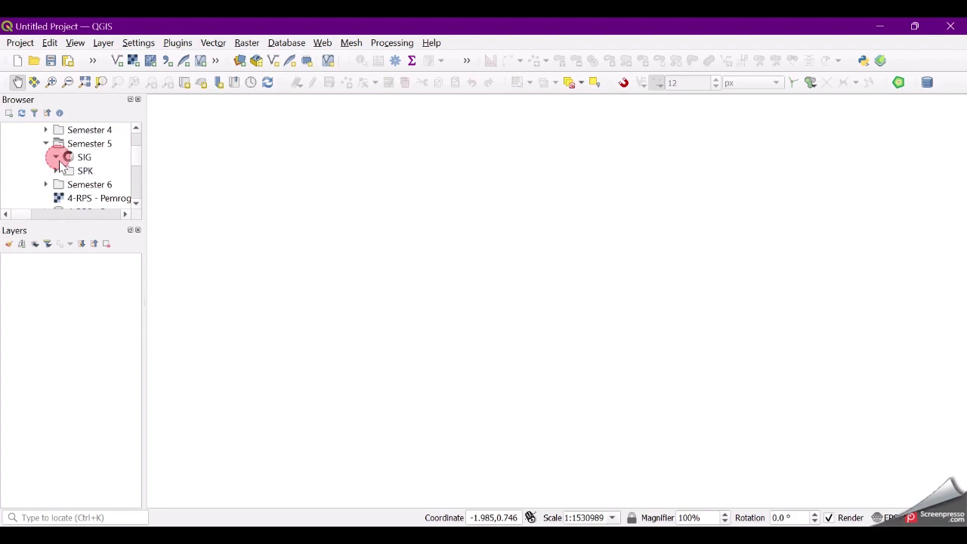
pyautogui.scroll(-2, 89, 182)
pyautogui.scroll(1, 89, 182)
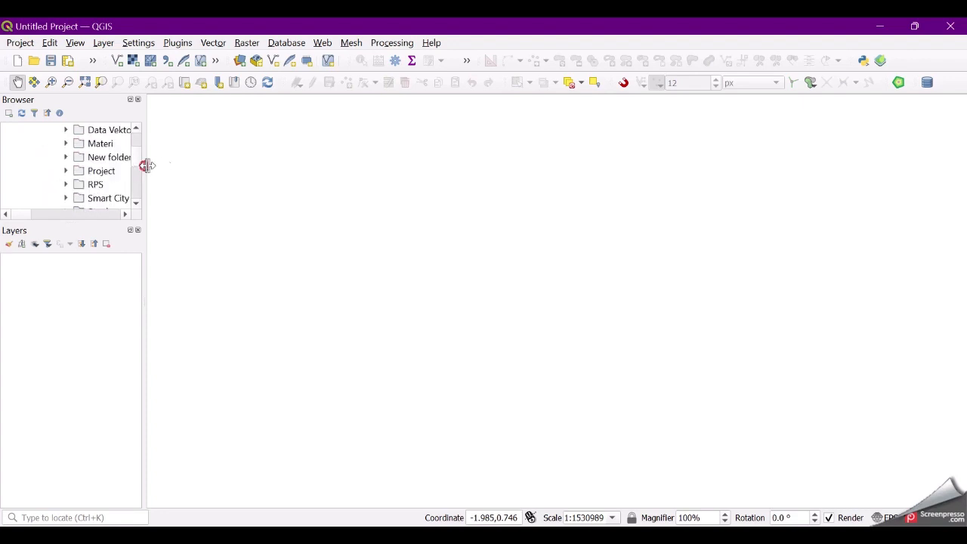
pyautogui.moveTo(143, 165); pyautogui.dragTo(170, 165)
pyautogui.scroll(1, 72, 187)
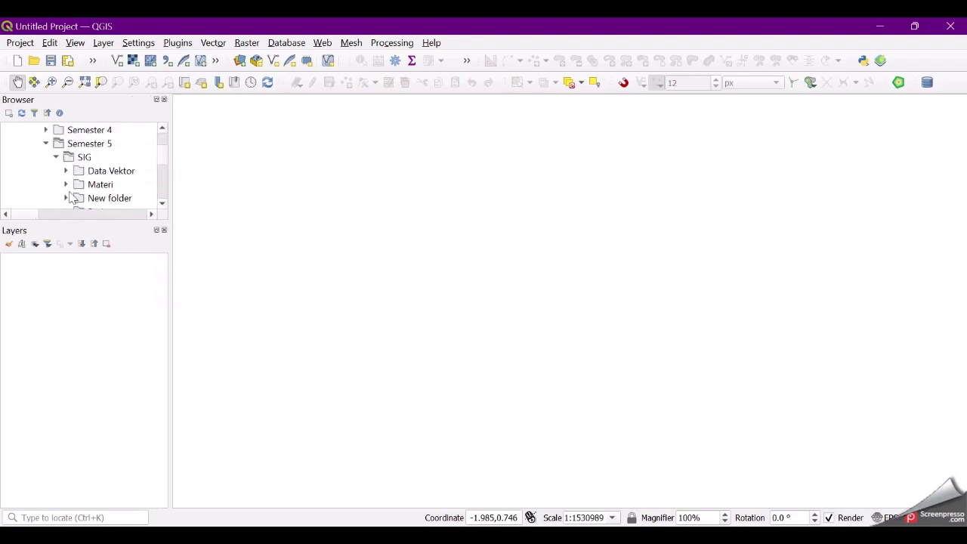
# Step: Look through the subfolders of the Materi folder and collapse it again
pyautogui.click(70, 185)
pyautogui.scroll(-3, 90, 186)
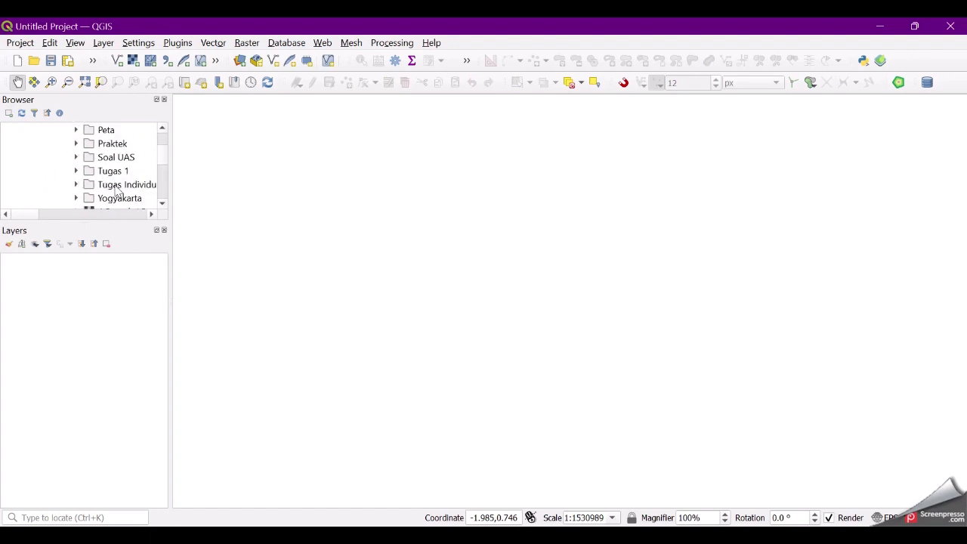
pyautogui.scroll(3, 106, 185)
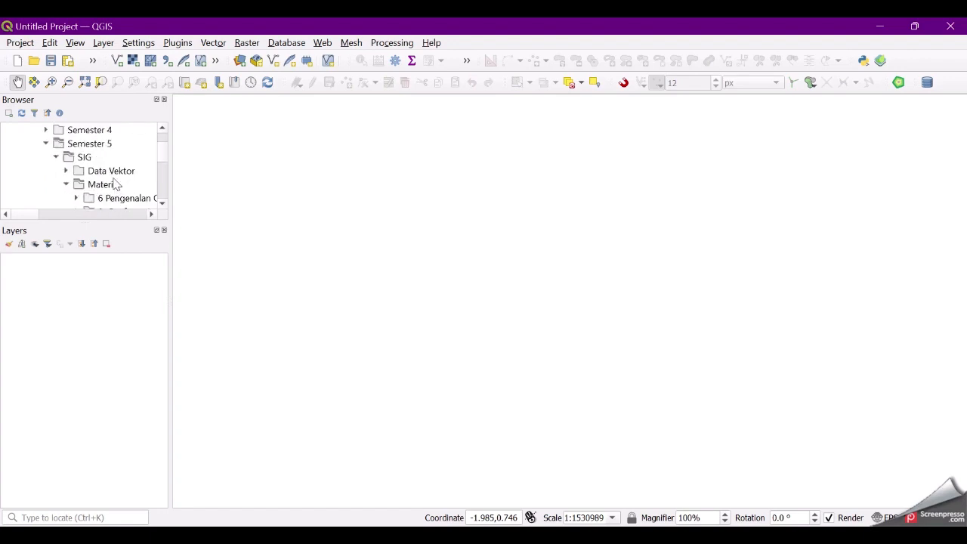
pyautogui.click(66, 185)
pyautogui.scroll(-3, 95, 185)
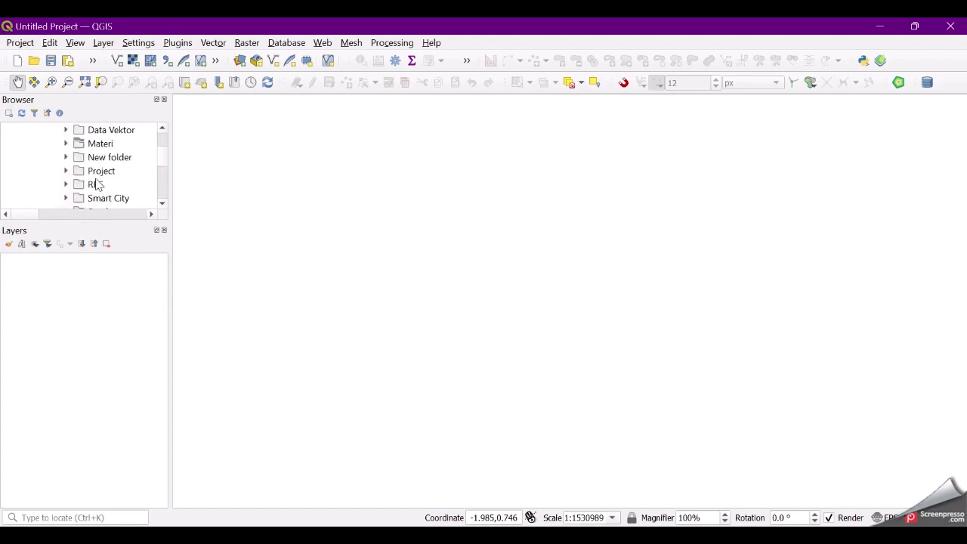
# Step: Look through the Project folder, including Digitasi Peta and its Tangsel subfolder, and check New folder for the map image
pyautogui.click(66, 170)
pyautogui.scroll(-3, 105, 186)
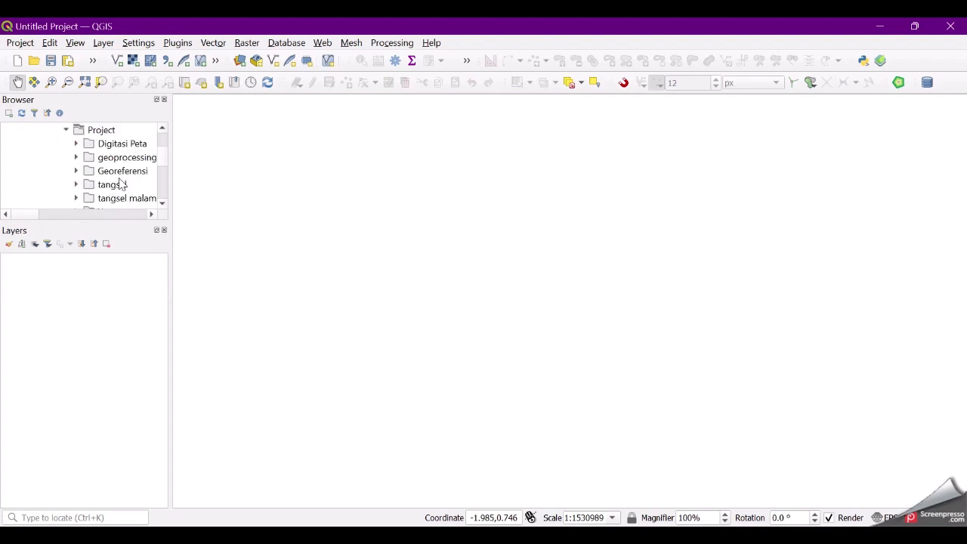
pyautogui.doubleClick(130, 144)
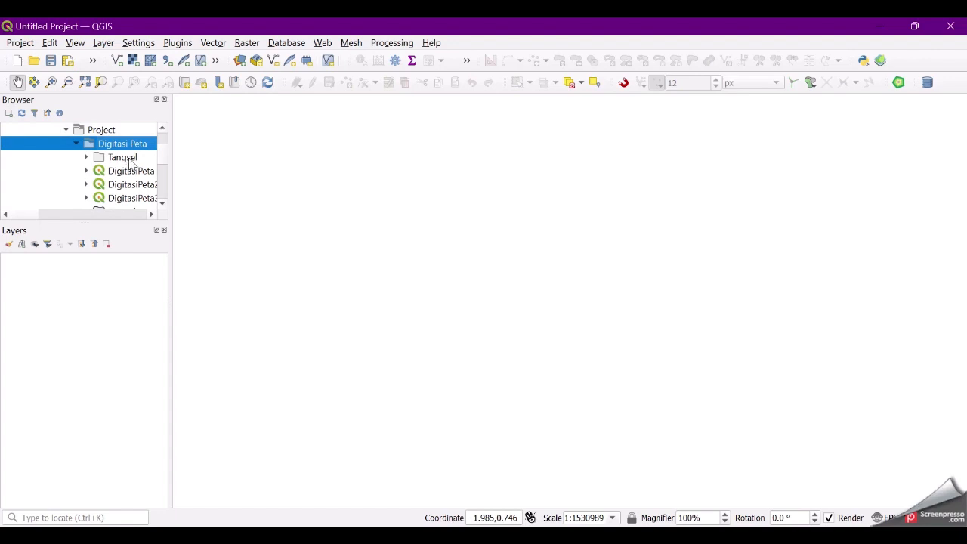
pyautogui.click(123, 160)
pyautogui.click(86, 157)
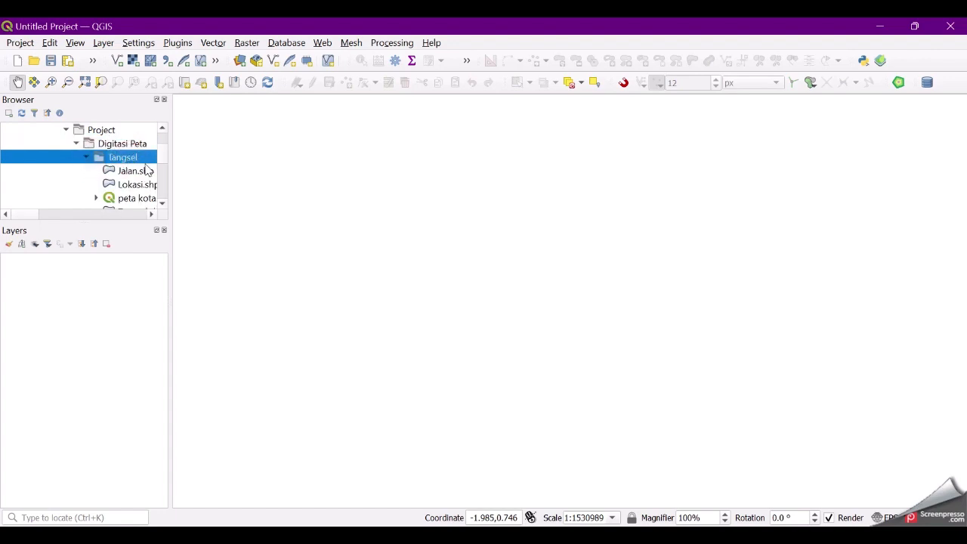
pyautogui.click(86, 157)
pyautogui.scroll(1, 82, 178)
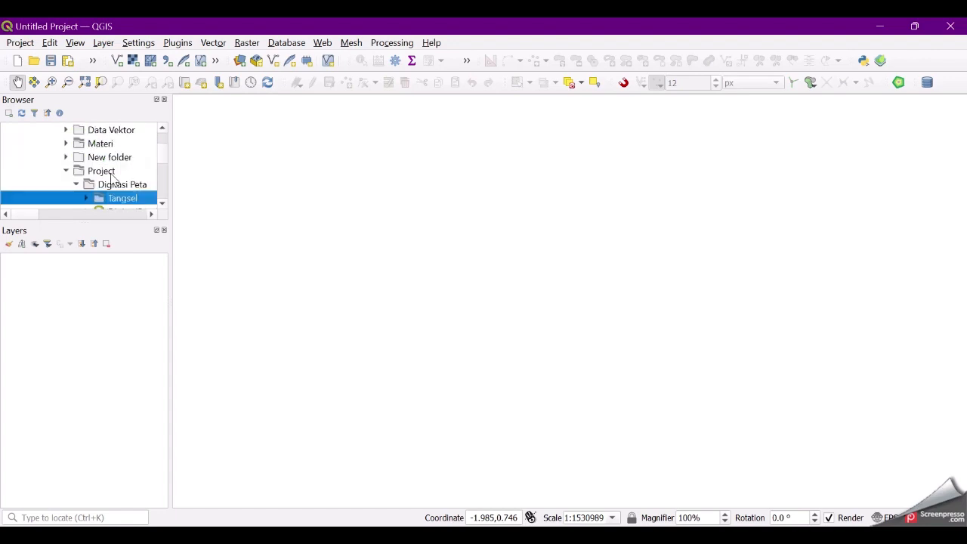
pyautogui.click(76, 184)
pyautogui.scroll(-3, 106, 186)
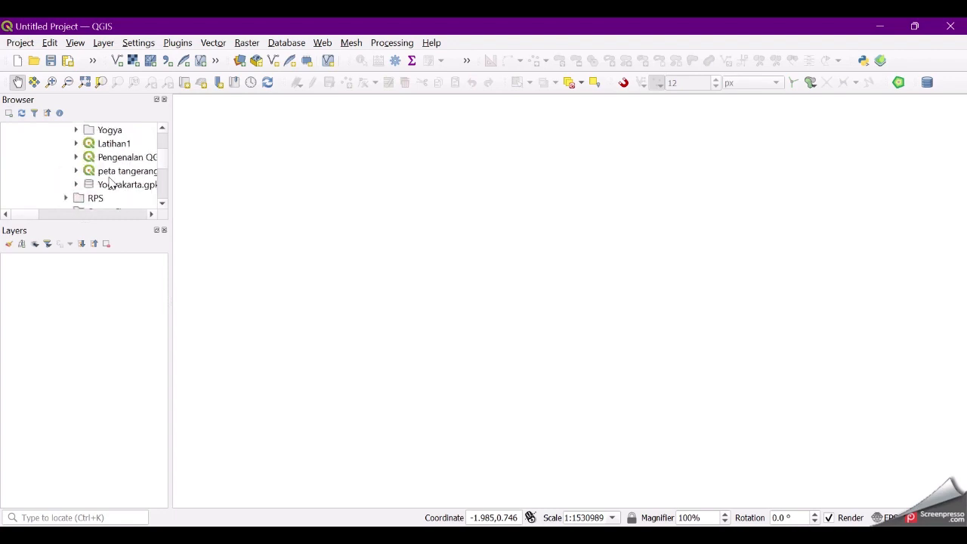
pyautogui.scroll(1, 101, 186)
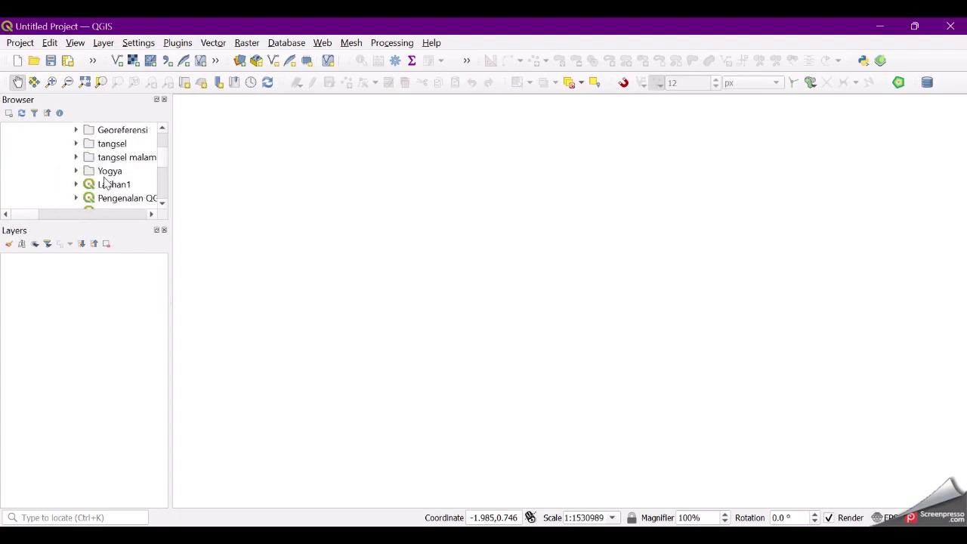
pyautogui.scroll(2, 79, 164)
pyautogui.click(66, 171)
pyautogui.click(66, 157)
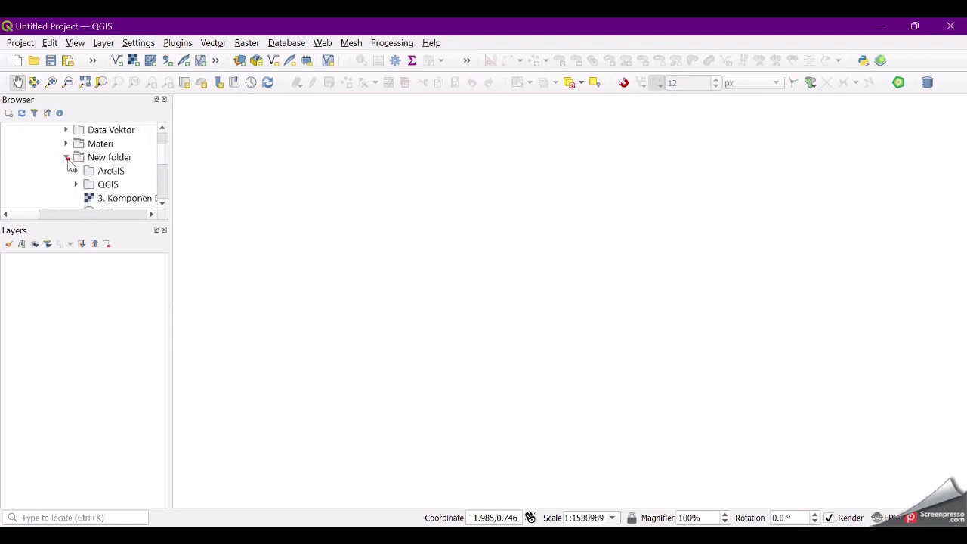
# Step: Add peta kota tangerang selatan.jpg from the Peta folder inside Materi as a raster layer, and widen the map canvas
pyautogui.click(66, 144)
pyautogui.scroll(-2, 106, 185)
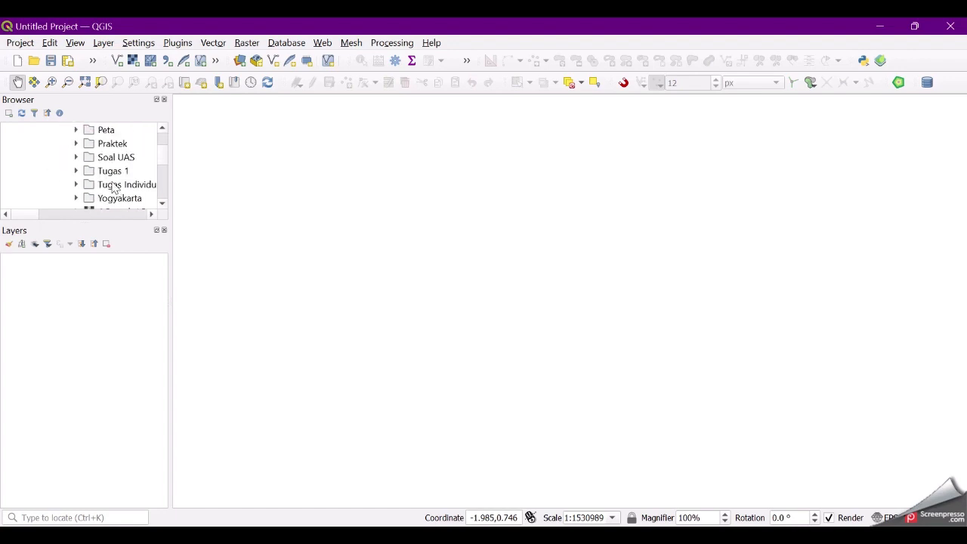
pyautogui.doubleClick(87, 133)
pyautogui.scroll(-2, 125, 195)
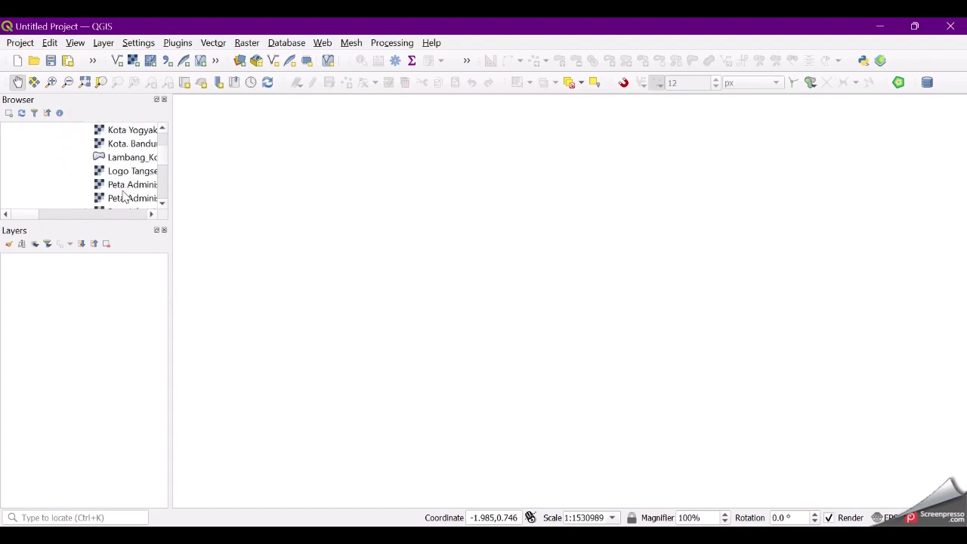
pyautogui.scroll(-1, 124, 194)
pyautogui.moveTo(31, 214); pyautogui.dragTo(51, 215)
pyautogui.scroll(-1, 79, 182)
pyautogui.scroll(-2, 79, 186)
pyautogui.doubleClick(79, 160)
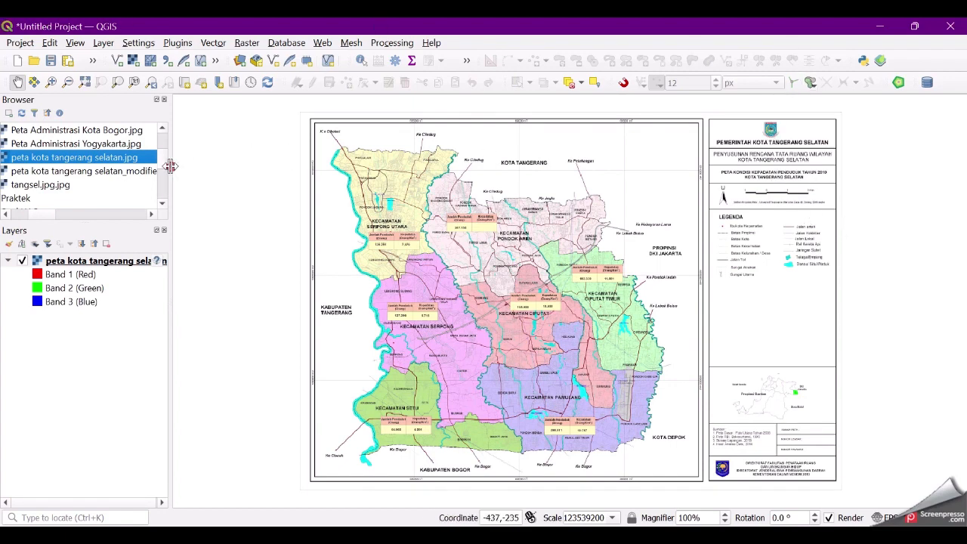
pyautogui.moveTo(170, 166); pyautogui.dragTo(128, 161)
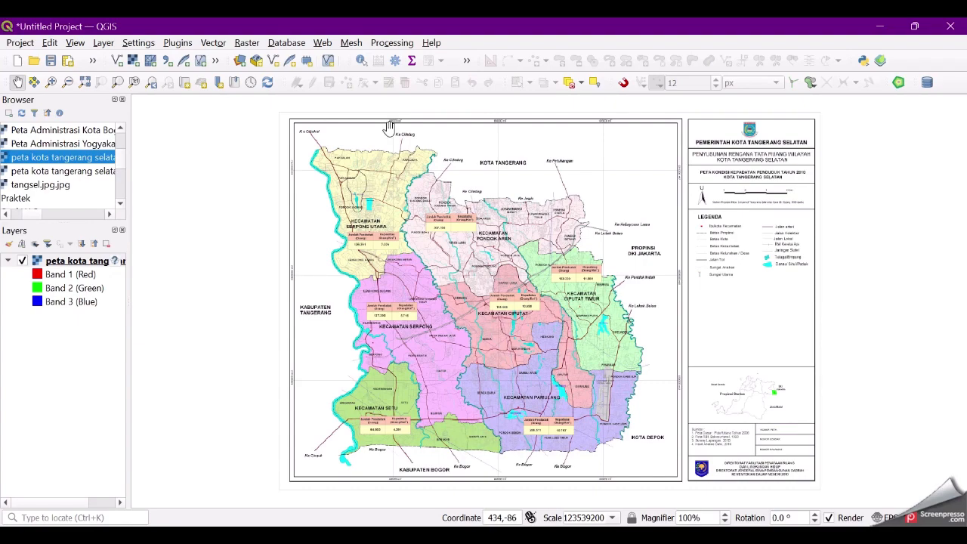
# Step: Examine the Pakualam area of Kecamatan Serpong Utara up close, and bring the whole map sheet back into view
pyautogui.scroll(2, 322, 151)
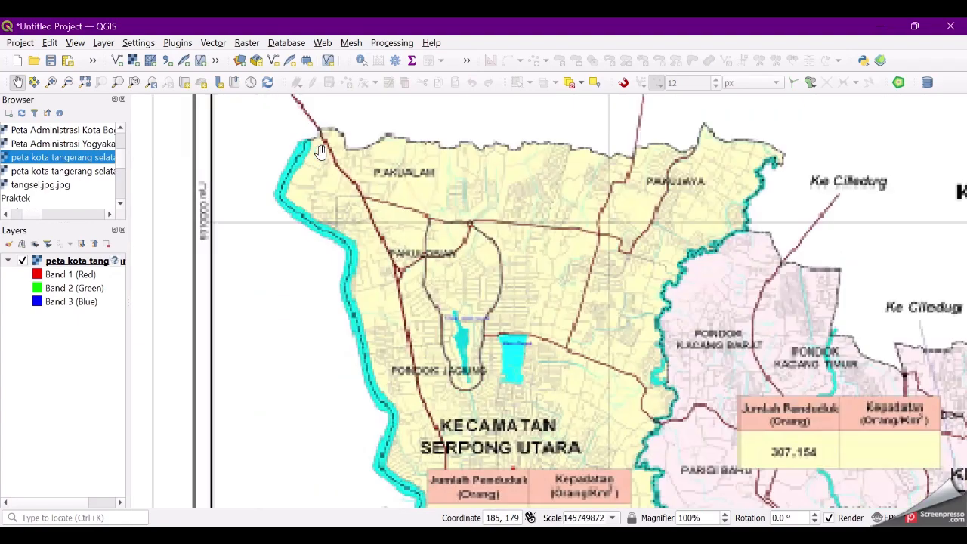
pyautogui.scroll(2, 321, 151)
pyautogui.scroll(-1, 321, 152)
pyautogui.scroll(2, 321, 152)
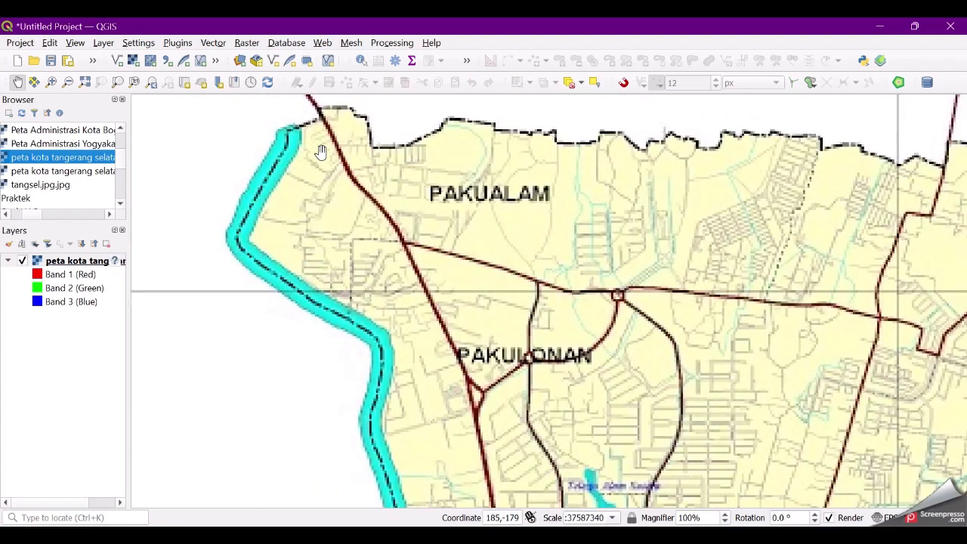
pyautogui.scroll(1, 321, 151)
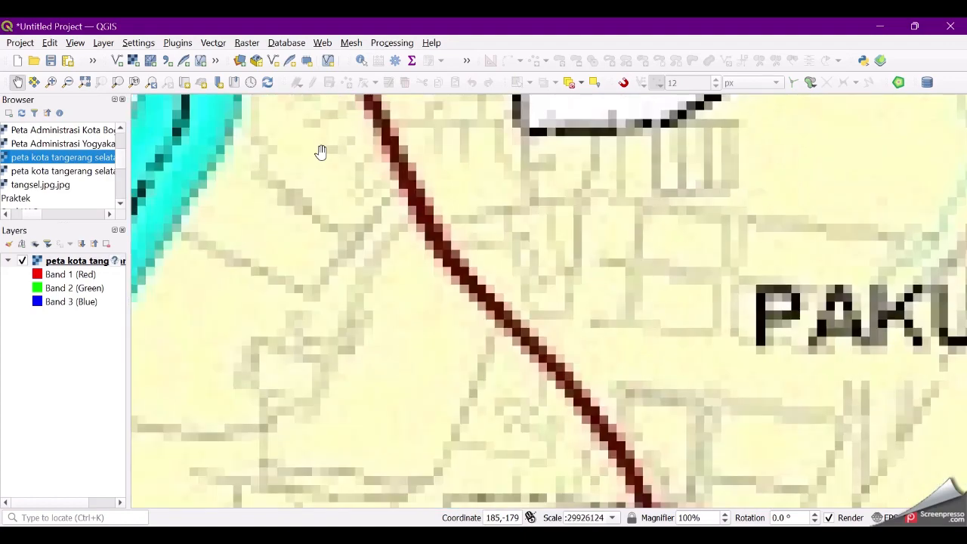
pyautogui.scroll(-3, 321, 151)
pyautogui.scroll(-1, 566, 214)
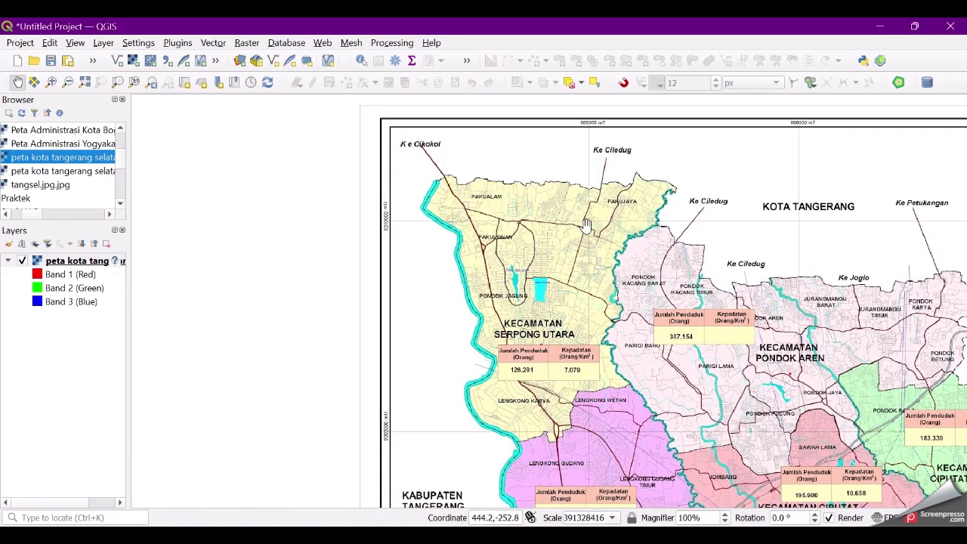
pyautogui.scroll(-1, 822, 301)
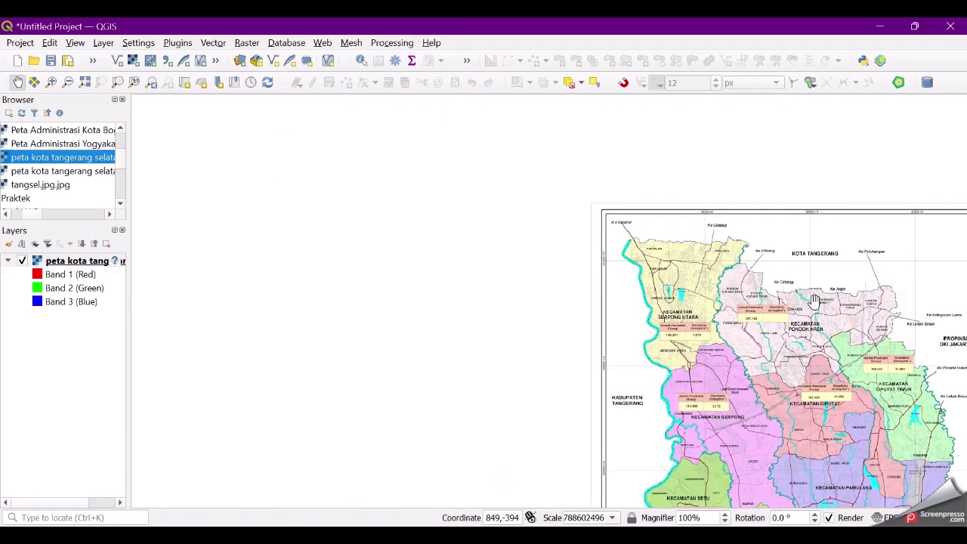
pyautogui.moveTo(782, 368); pyautogui.dragTo(426, 274)
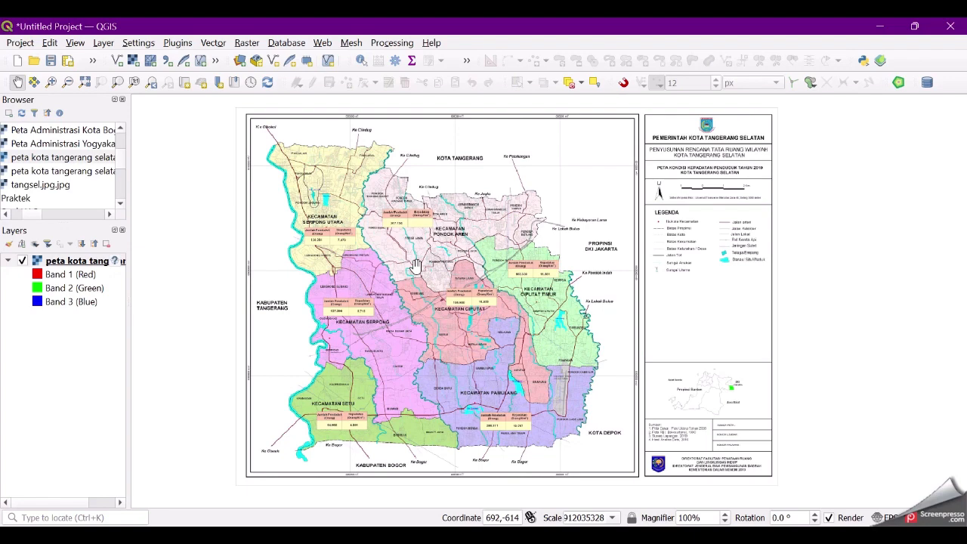
# Step: Start a new shapefile layer and set its file to PoligonKecamatan in the Tangsel folder of Digitasi Peta
pyautogui.click(80, 261)
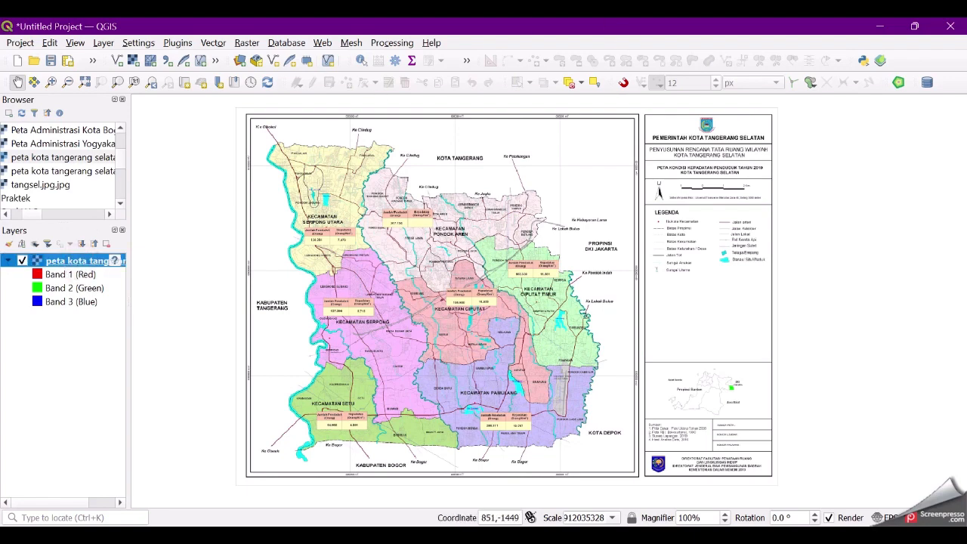
pyautogui.click(275, 64)
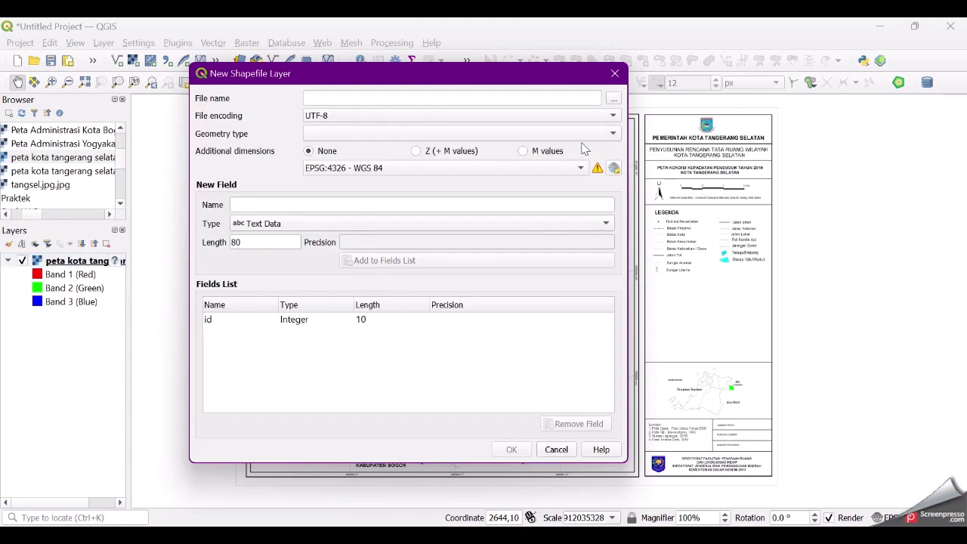
pyautogui.click(614, 101)
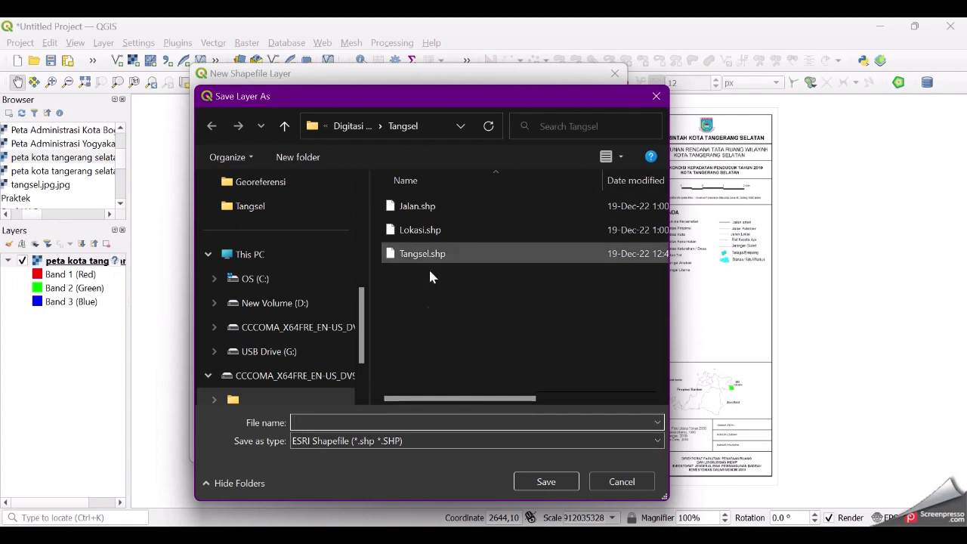
pyautogui.click(387, 423)
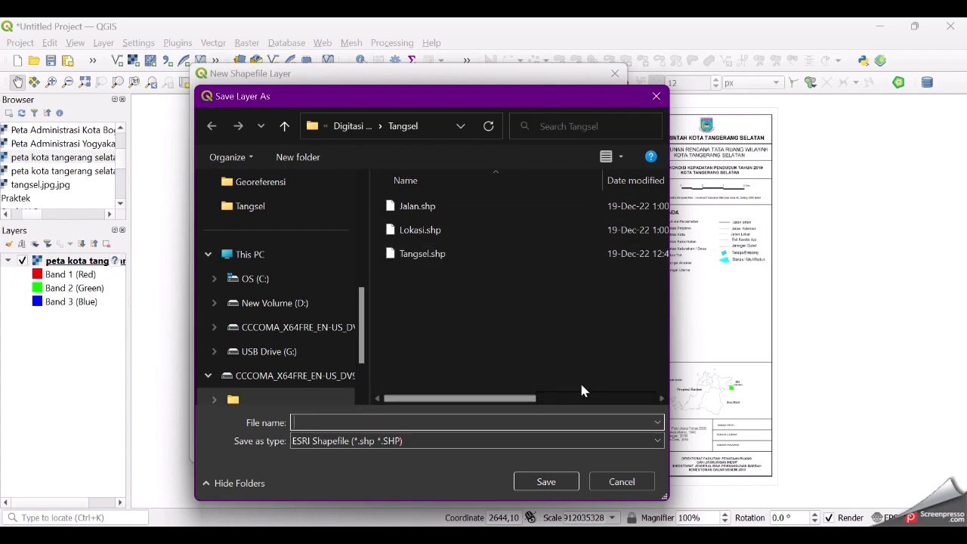
pyautogui.write('PoligonKecamatan')
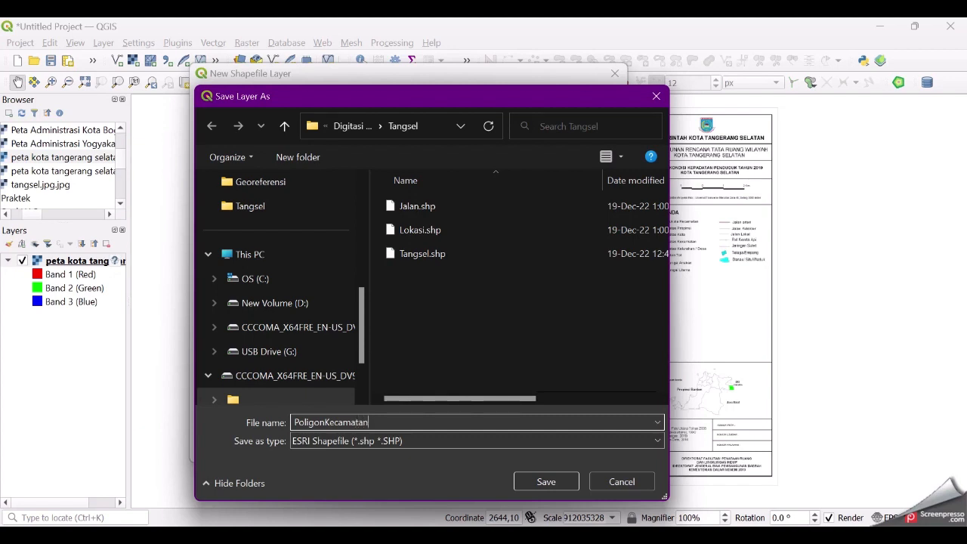
pyautogui.click(564, 482)
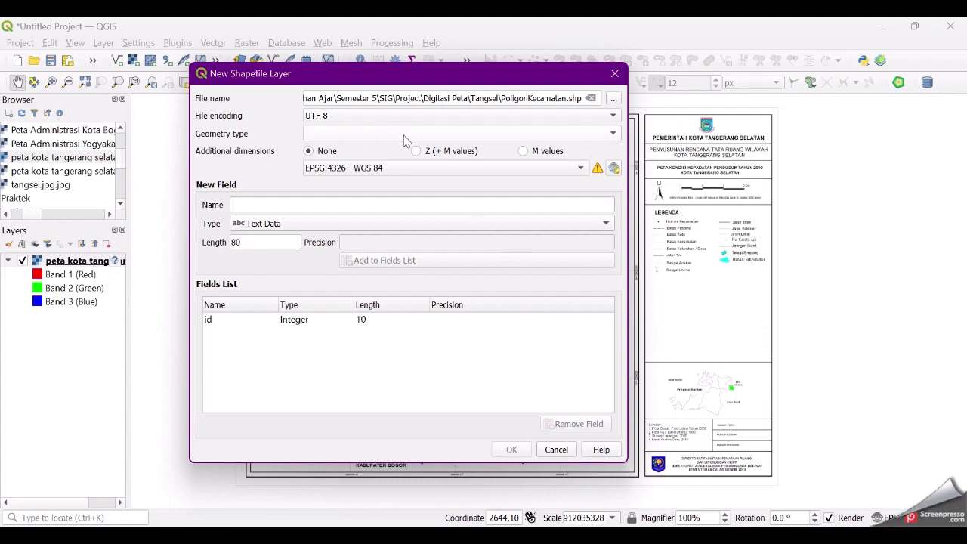
# Step: Set the new shapefile layer's geometry type to Polygon, and move the dialog aside to uncover the map
pyautogui.click(341, 138)
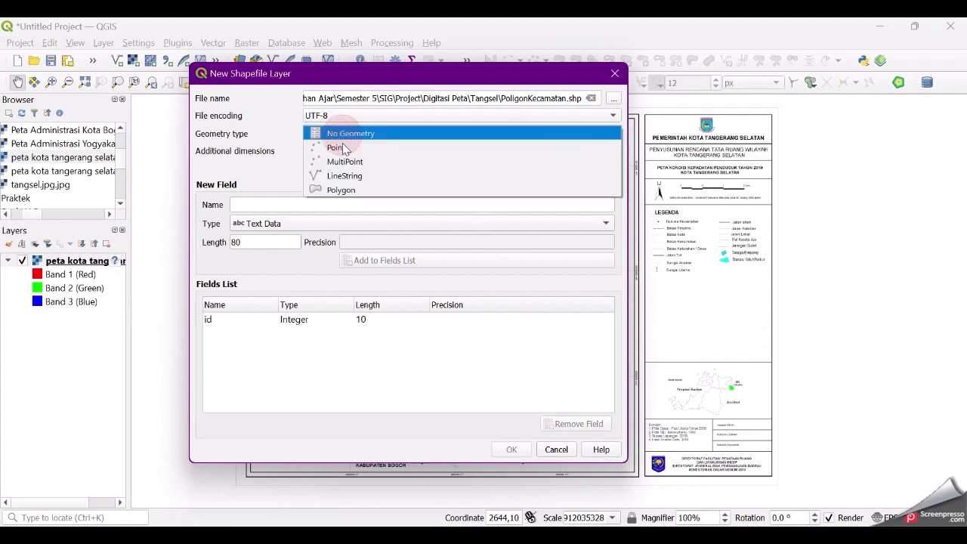
pyautogui.click(352, 189)
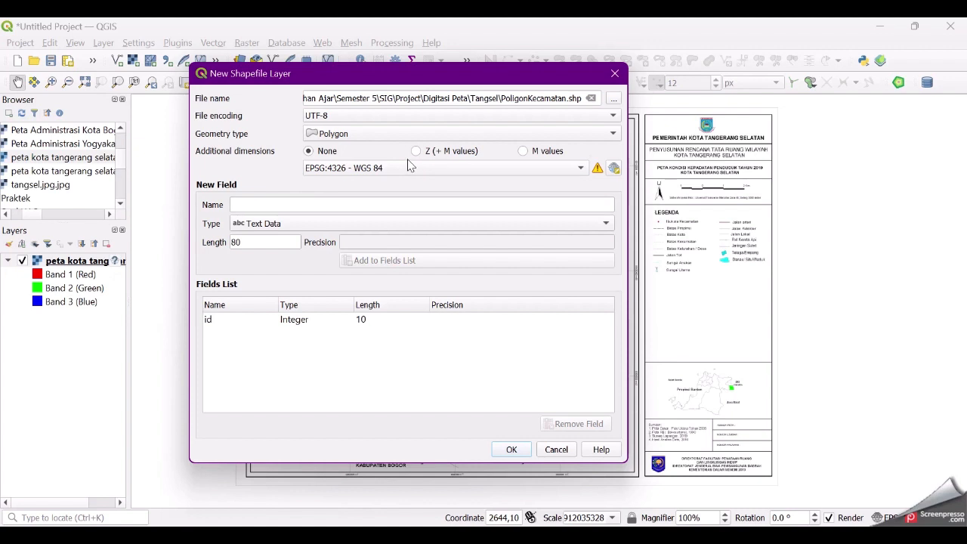
pyautogui.click(222, 325)
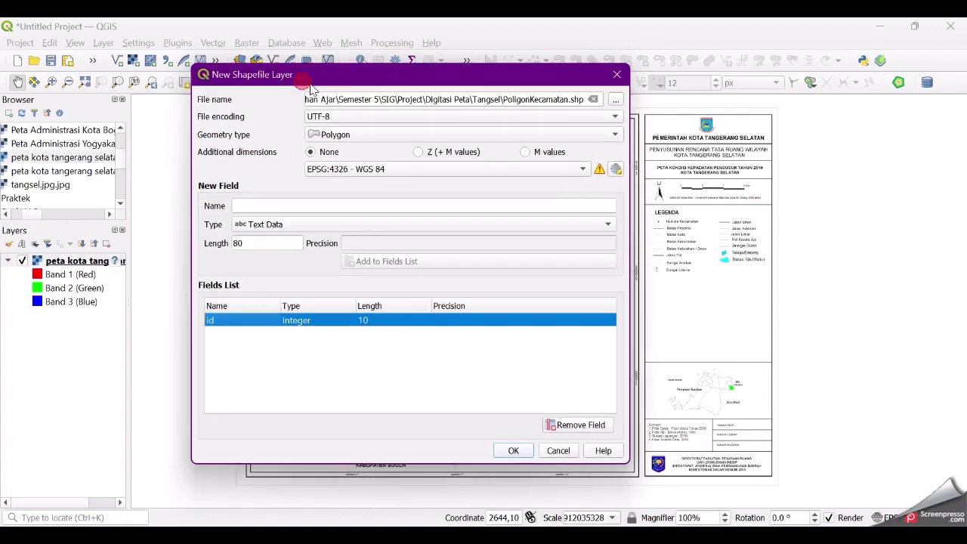
pyautogui.moveTo(308, 85); pyautogui.dragTo(628, 100)
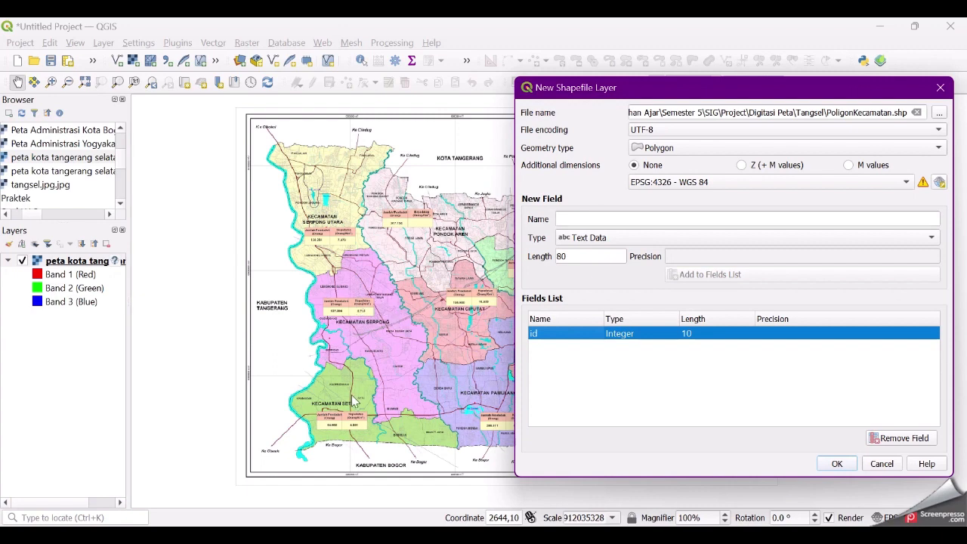
# Step: Add a text field named Kecamatan with length 80 to the new layer's fields list
pyautogui.click(634, 220)
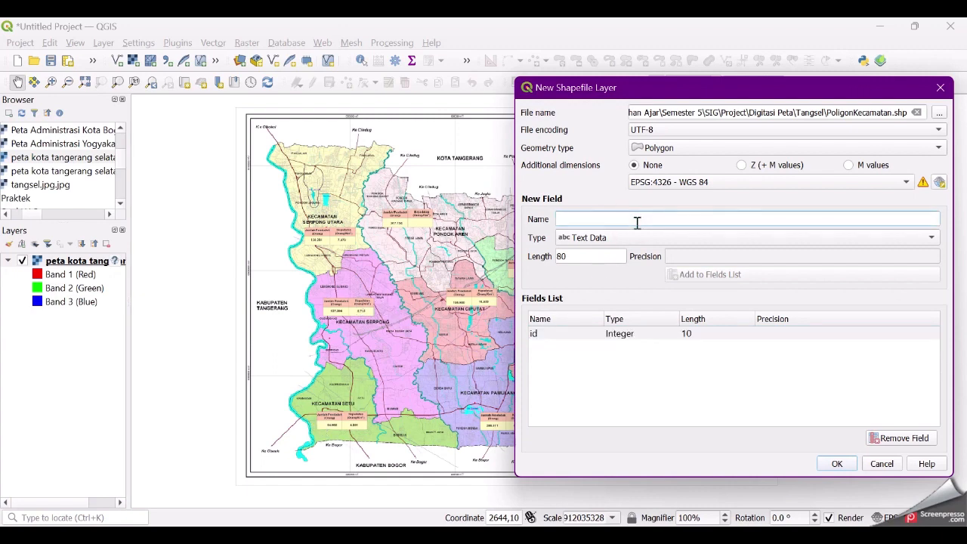
pyautogui.write('Kecamatan')
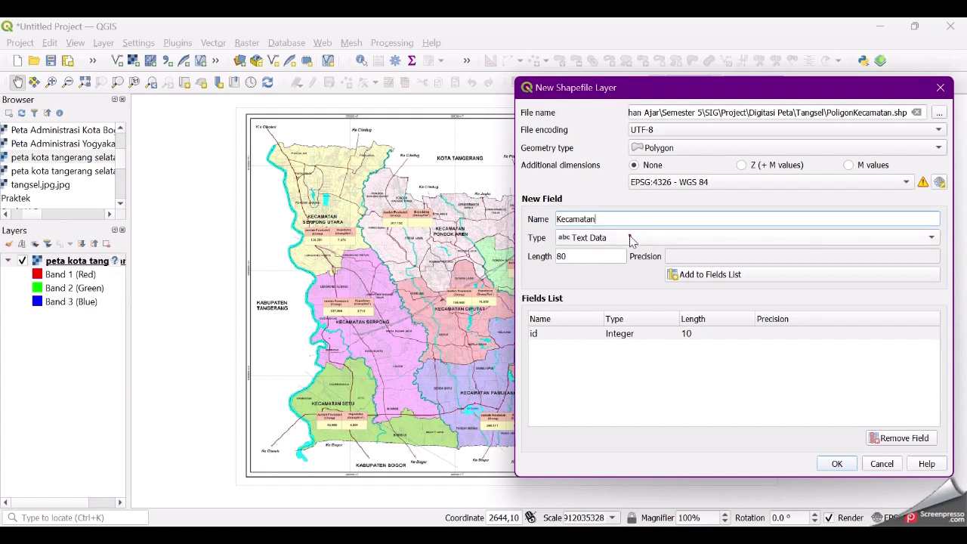
pyautogui.click(631, 240)
pyautogui.click(635, 240)
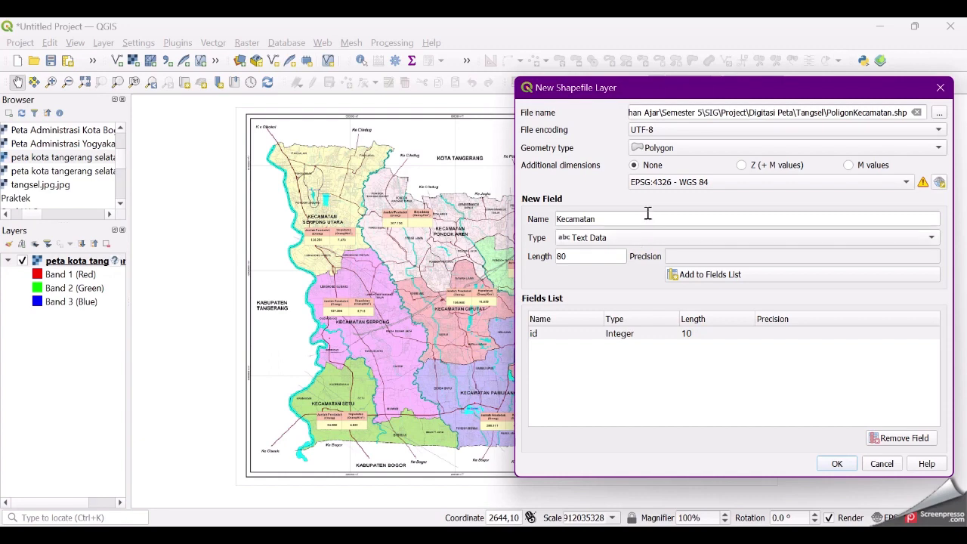
pyautogui.click(682, 278)
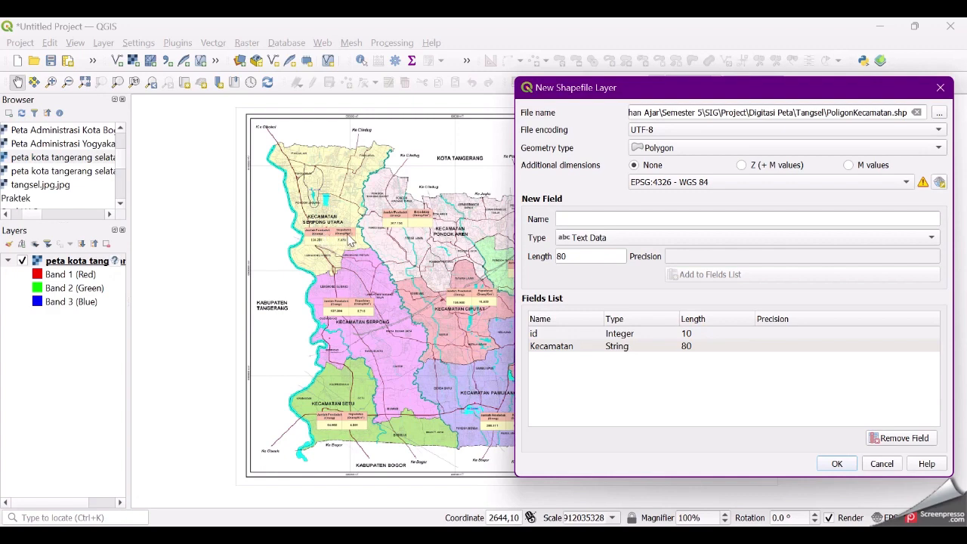
pyautogui.click(621, 219)
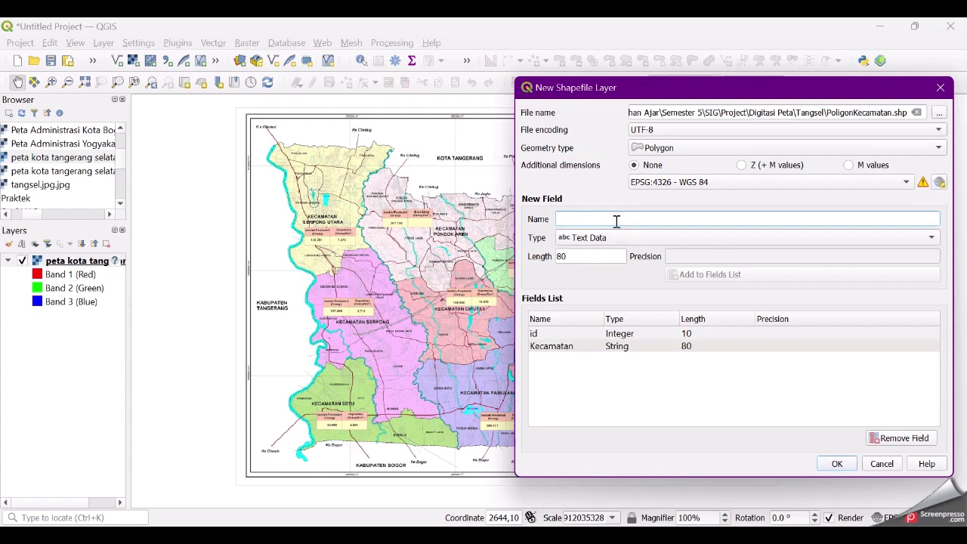
pyautogui.write('JumlahPend')
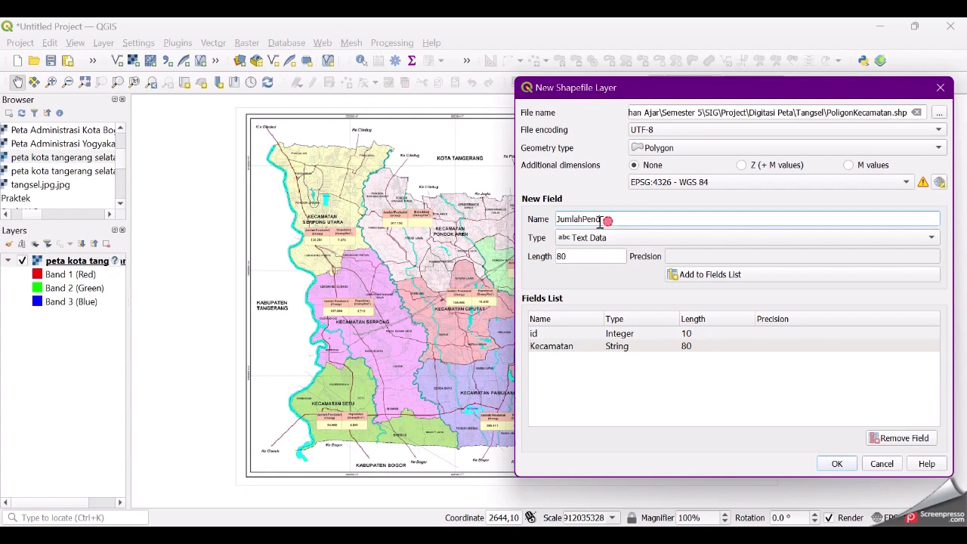
pyautogui.moveTo(608, 219); pyautogui.dragTo(557, 218)
pyautogui.press('BackSpace')
pyautogui.write('Pen')
pyautogui.press('BackSpace')
pyautogui.press('BackSpace')
pyautogui.press('BackSpace')
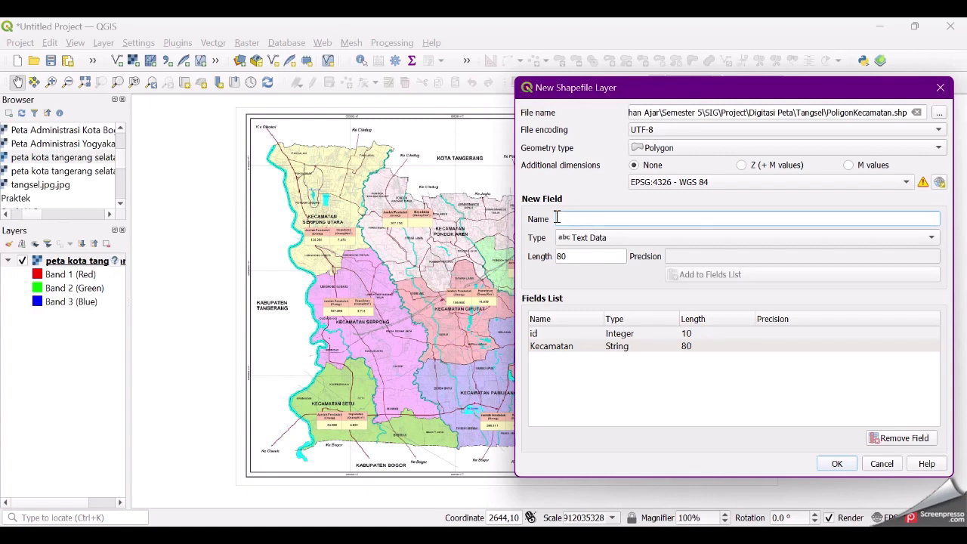
# Step: Create the PoligonKecamatan layer and turn on editing for it with the Add Polygon Feature tool
pyautogui.click(669, 346)
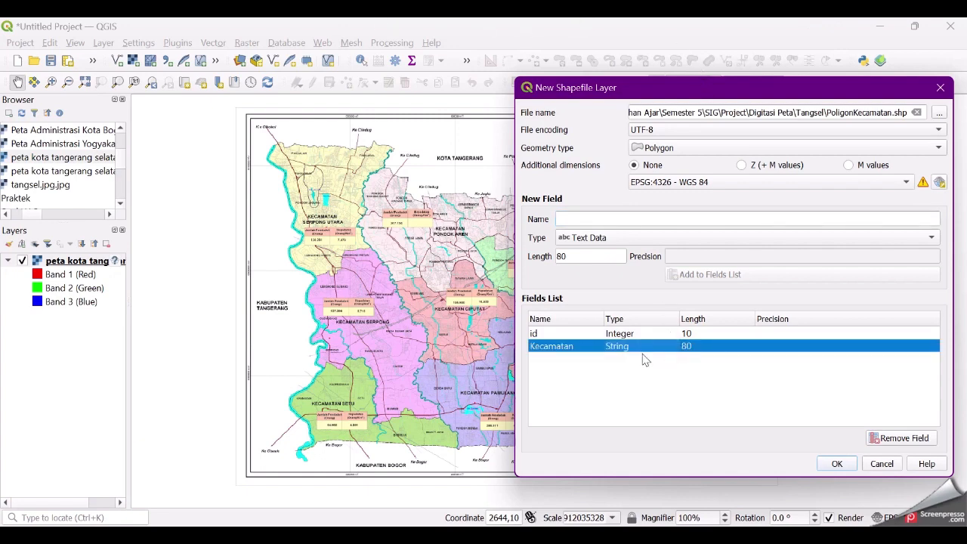
pyautogui.click(838, 465)
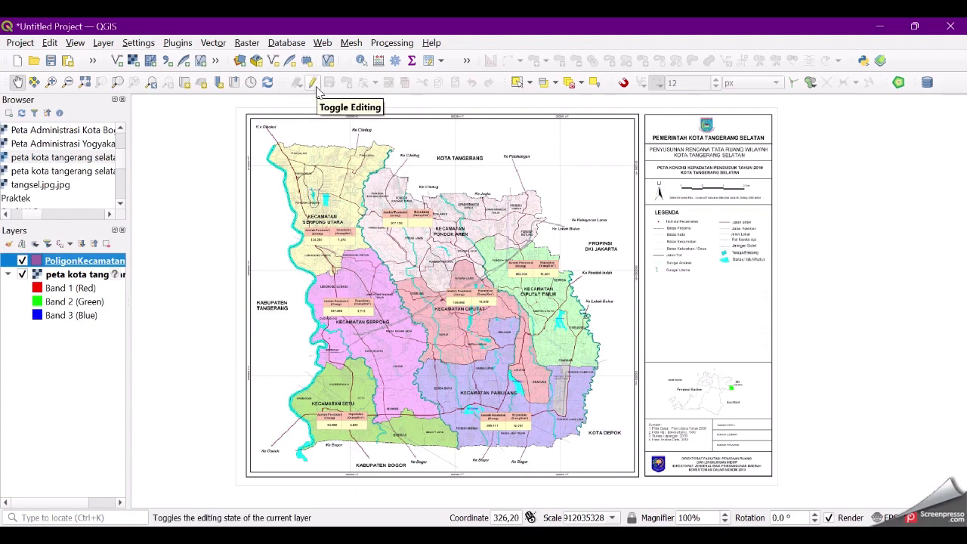
pyautogui.click(316, 89)
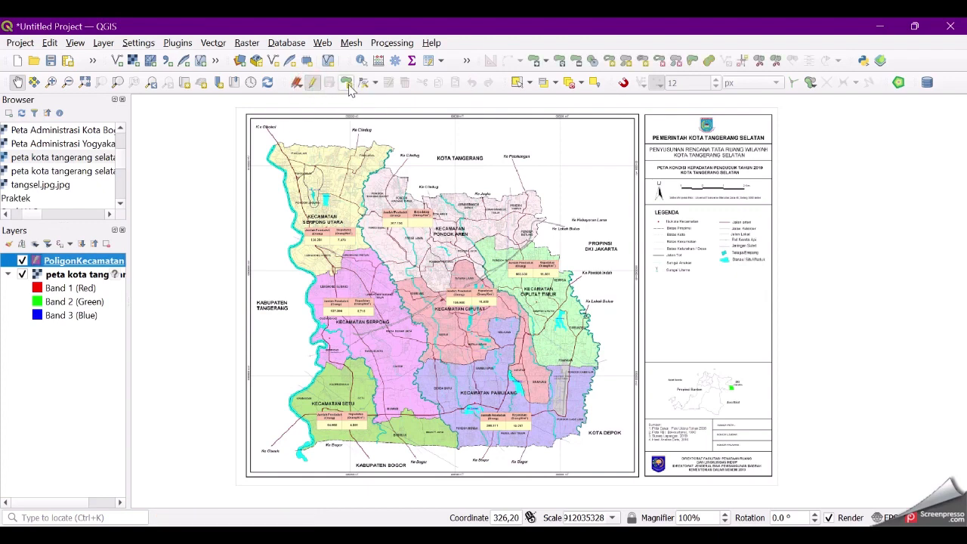
pyautogui.click(348, 85)
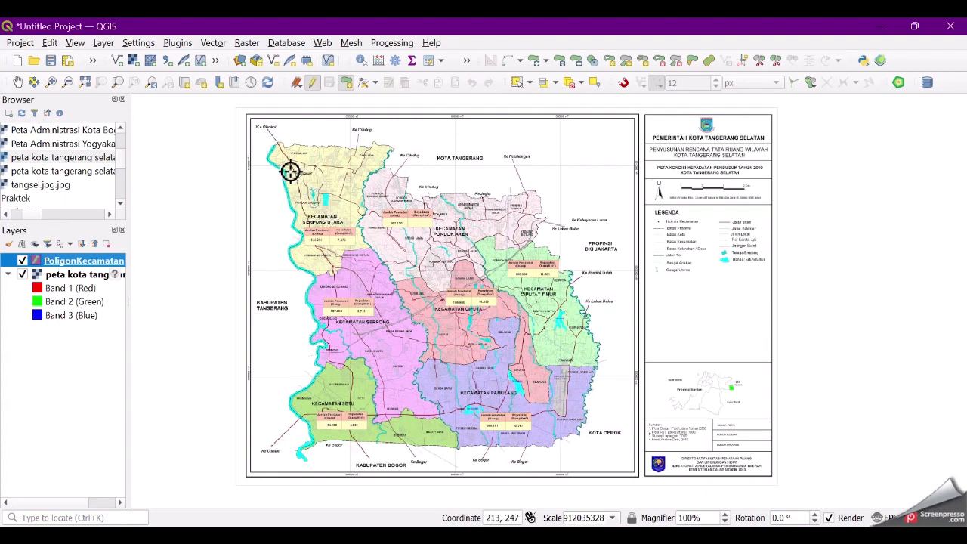
# Step: Examine the boundary near Pakualam up close, the full map sheet, and the Kecamatan Setu area
pyautogui.scroll(1, 290, 171)
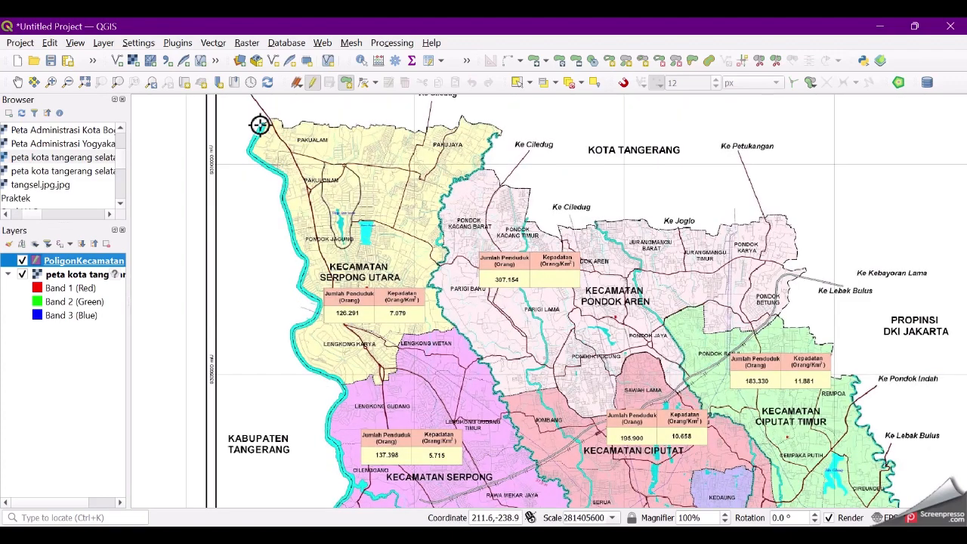
pyautogui.scroll(1, 257, 123)
pyautogui.scroll(3, 255, 123)
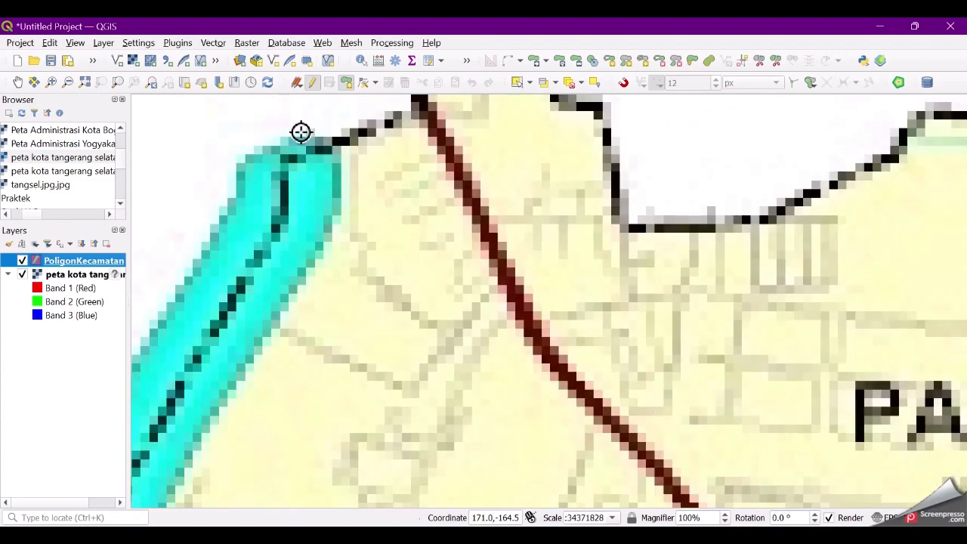
pyautogui.scroll(-1, 400, 179)
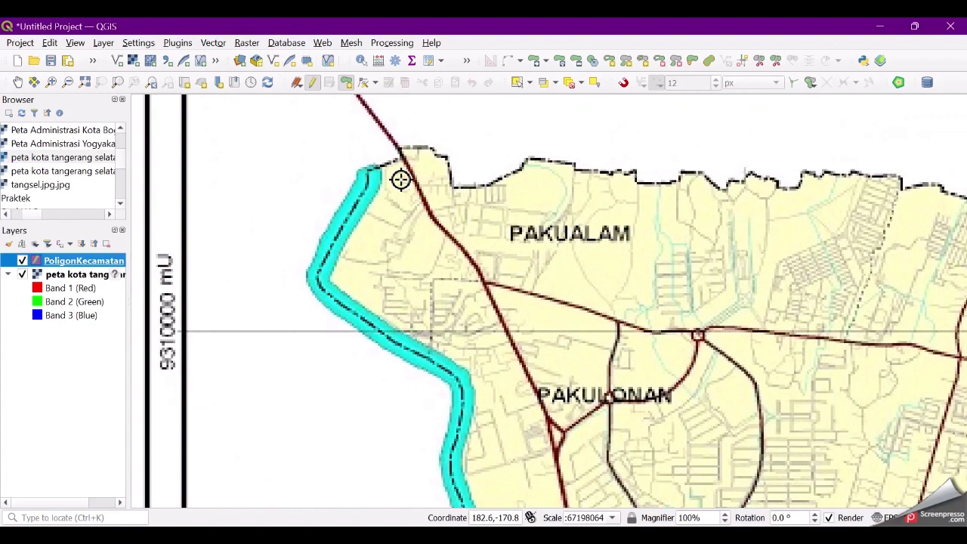
pyautogui.scroll(-1, 479, 227)
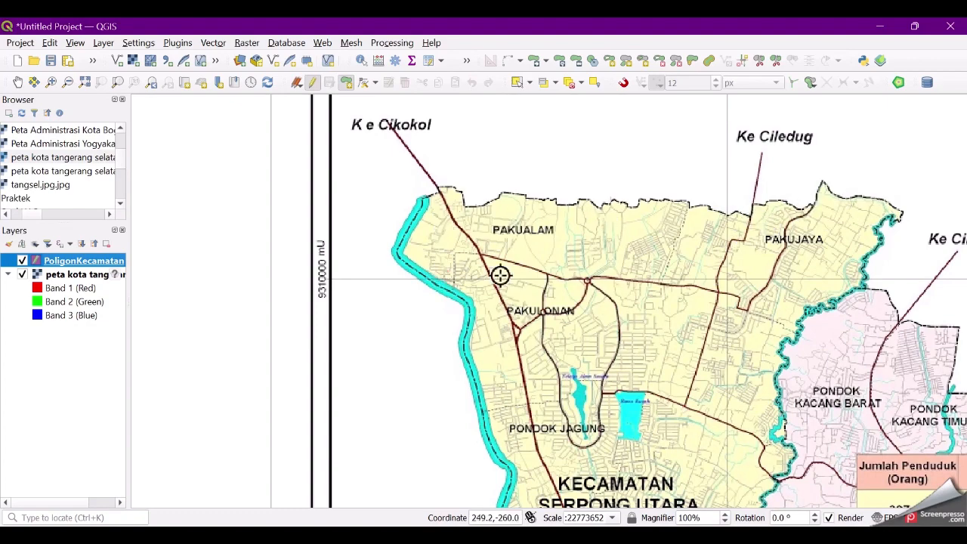
pyautogui.click(18, 81)
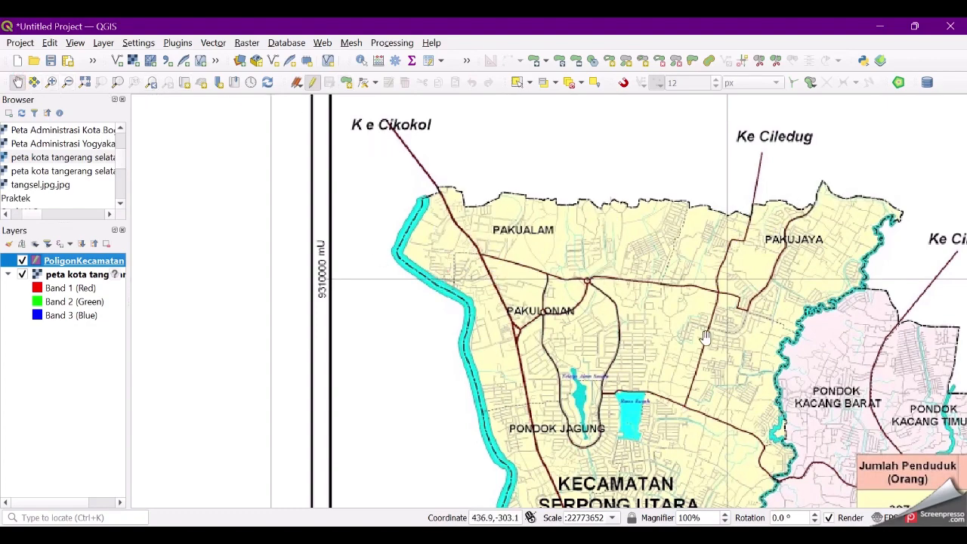
pyautogui.scroll(-1, 520, 198)
pyautogui.moveTo(629, 296); pyautogui.dragTo(496, 224)
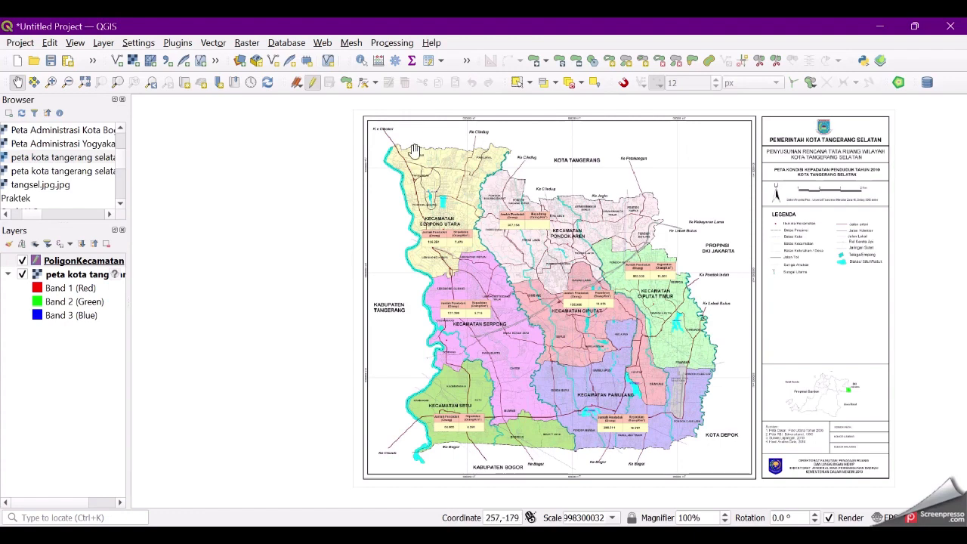
pyautogui.scroll(4, 410, 340)
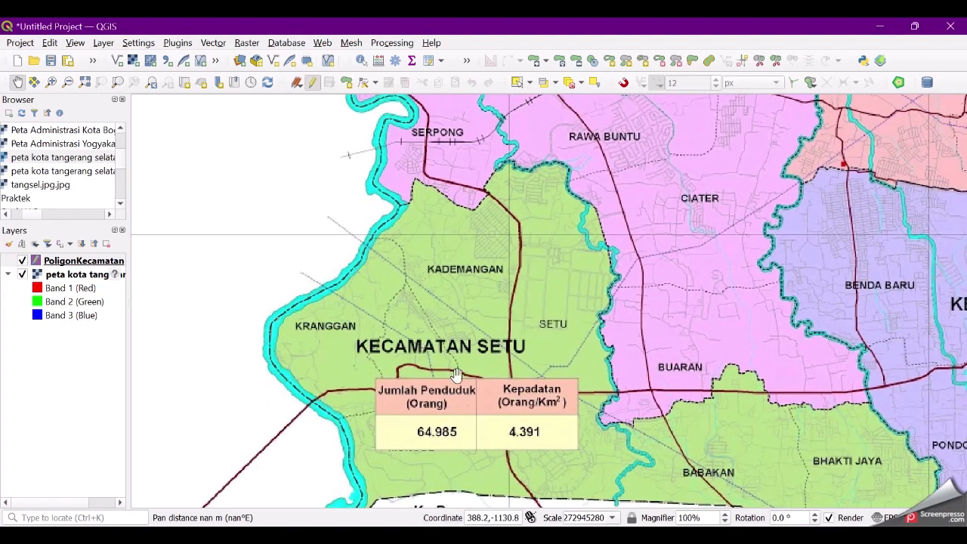
pyautogui.moveTo(492, 431); pyautogui.dragTo(421, 349)
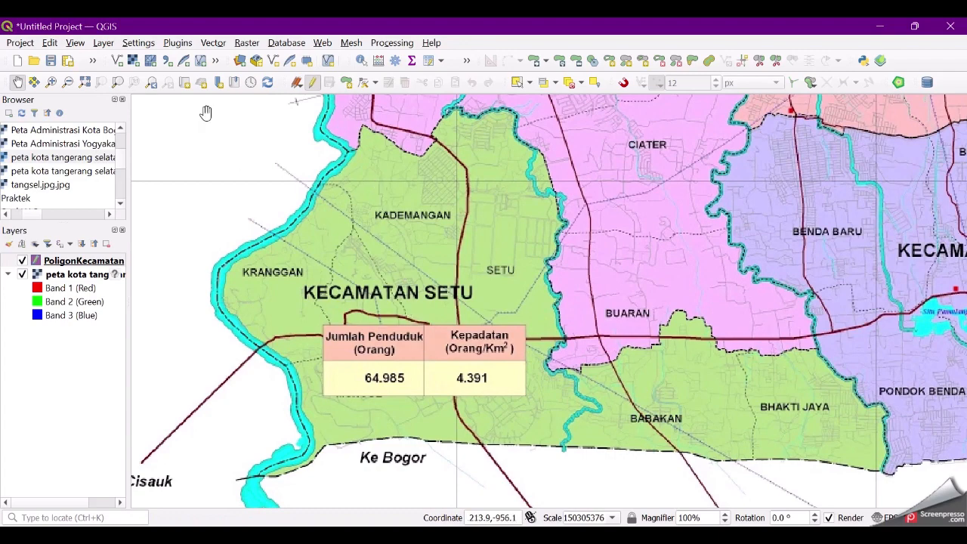
# Step: Start a polygon feature at the southwestern tip of Kecamatan Setu, placing its first vertices along the dashed river boundary
pyautogui.click(346, 82)
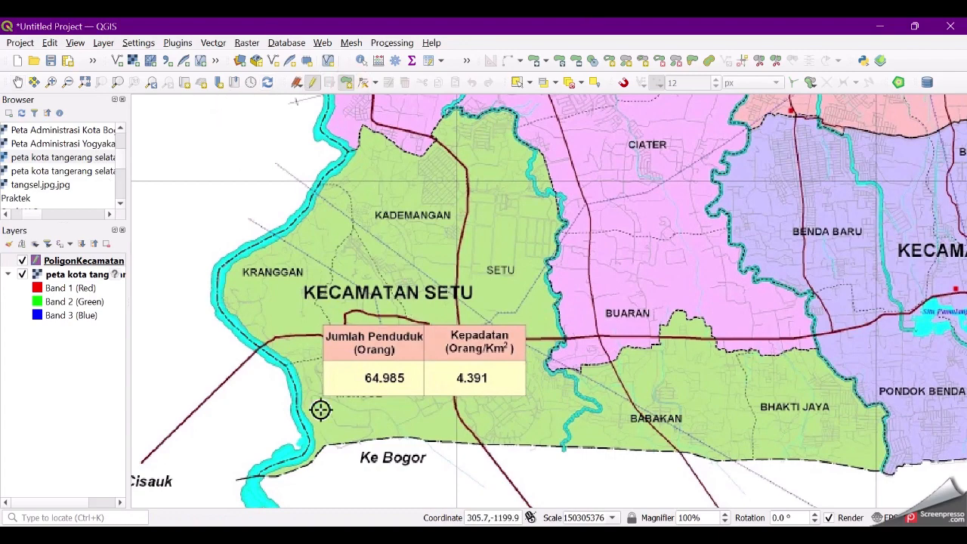
pyautogui.scroll(-2, 321, 403)
pyautogui.scroll(5, 298, 441)
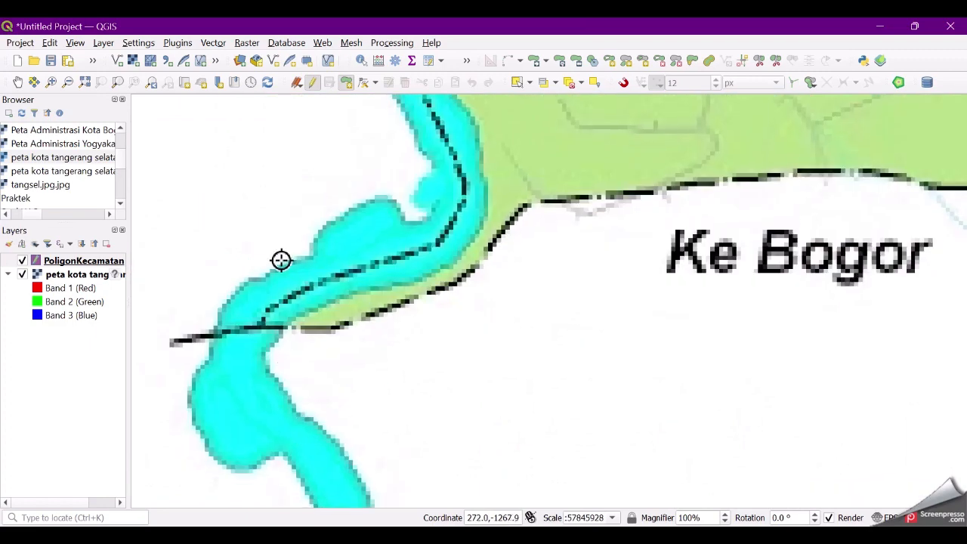
pyautogui.scroll(1, 276, 280)
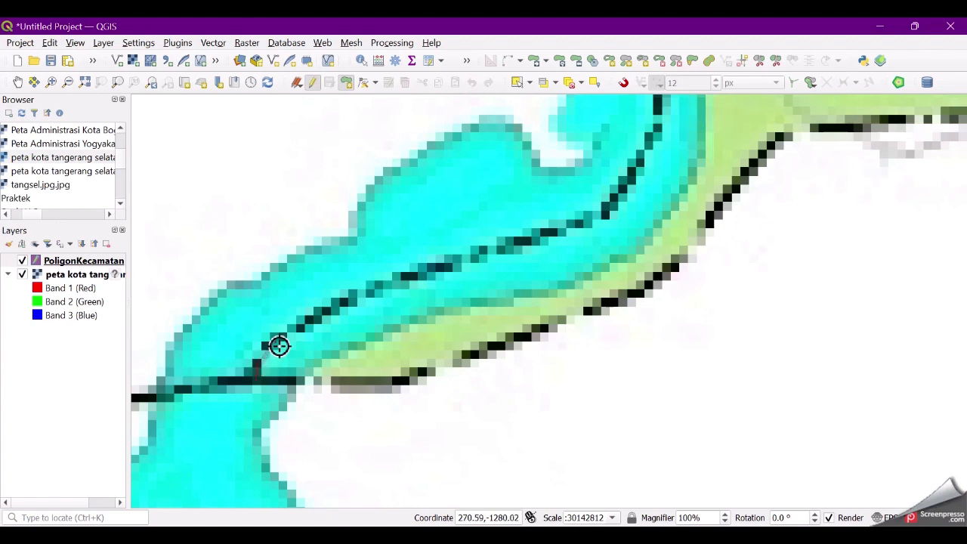
pyautogui.click(309, 331)
# Step: Extend the polygon with five more rough vertices eastward along the river to the green edge of Kecamatan Setu
pyautogui.click(369, 301)
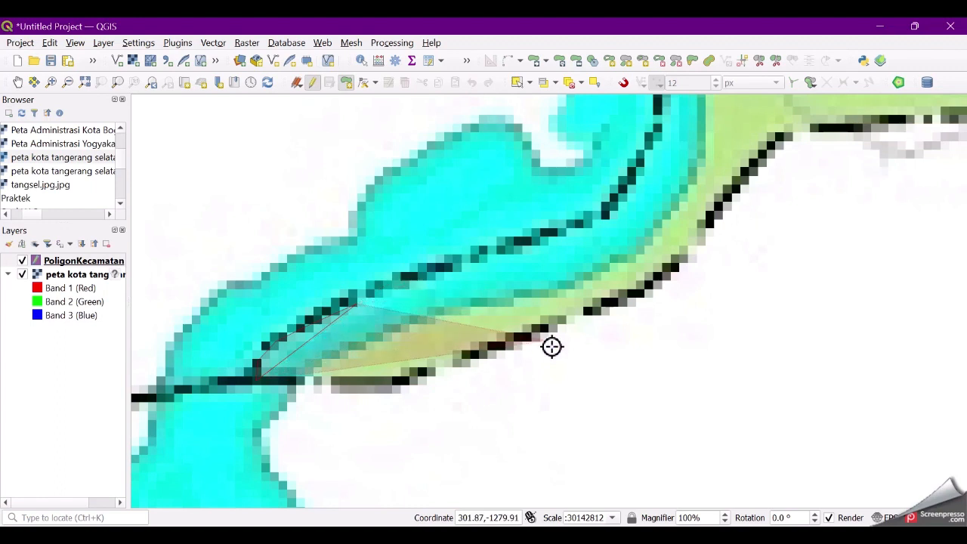
pyautogui.click(435, 302)
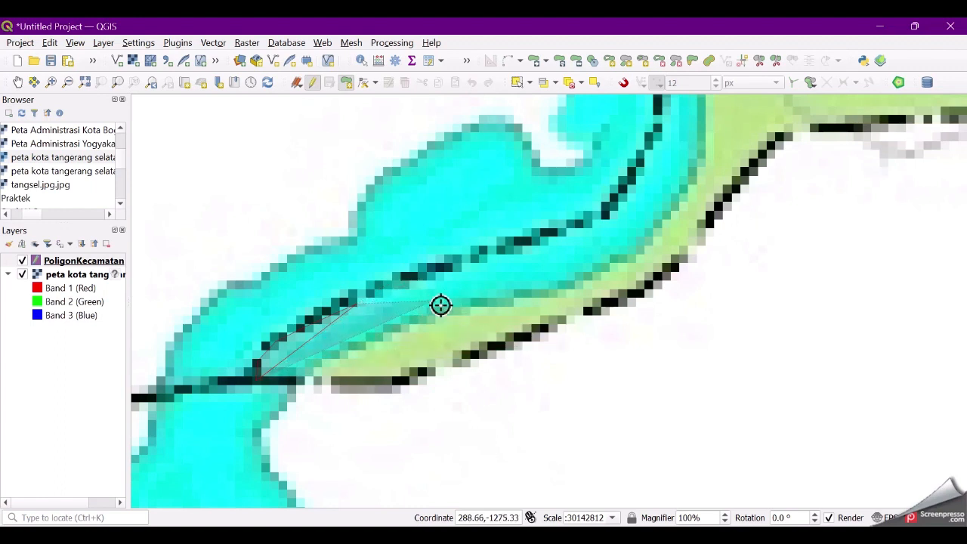
pyautogui.click(536, 272)
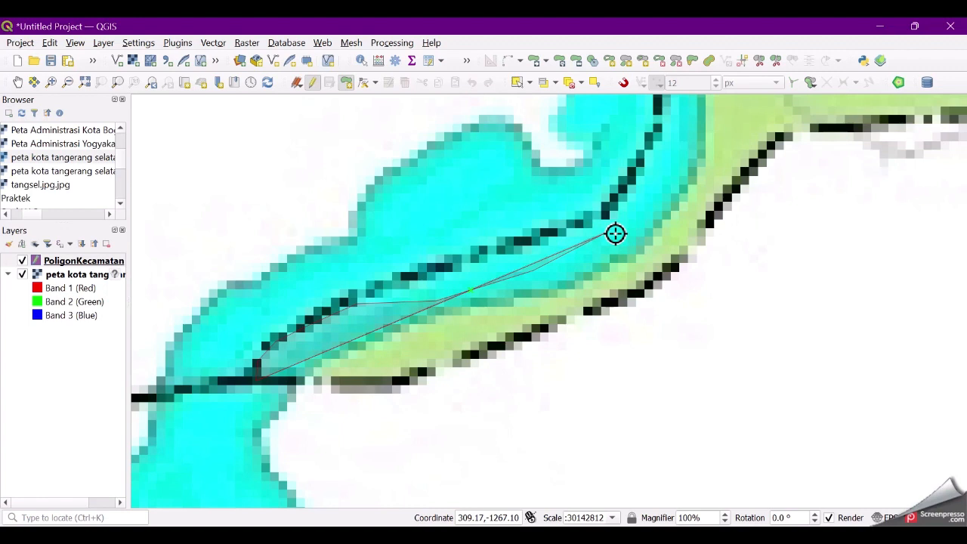
pyautogui.click(606, 234)
pyautogui.click(708, 253)
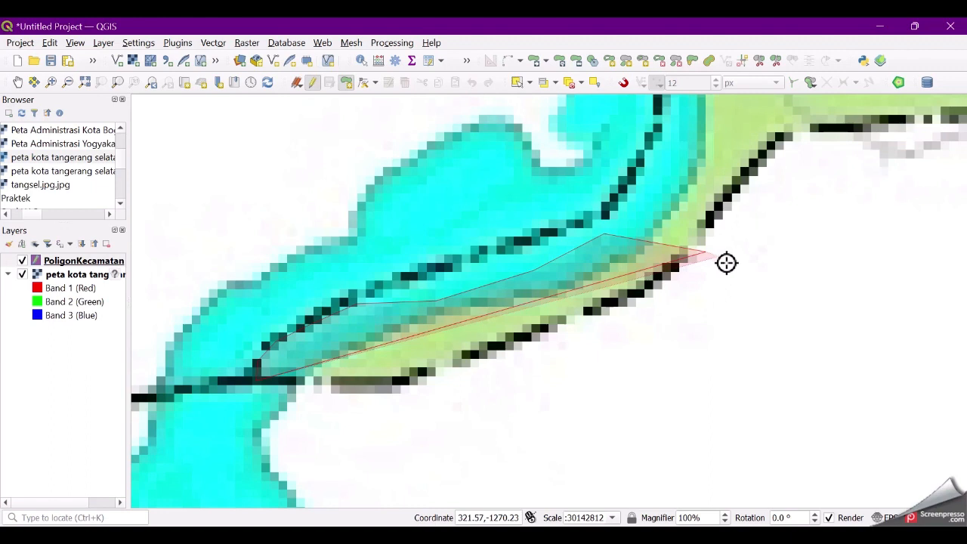
# Step: Remove the last five vertices from the unfinished polygon, one after another
pyautogui.press('BackSpace')
pyautogui.press('BackSpace')
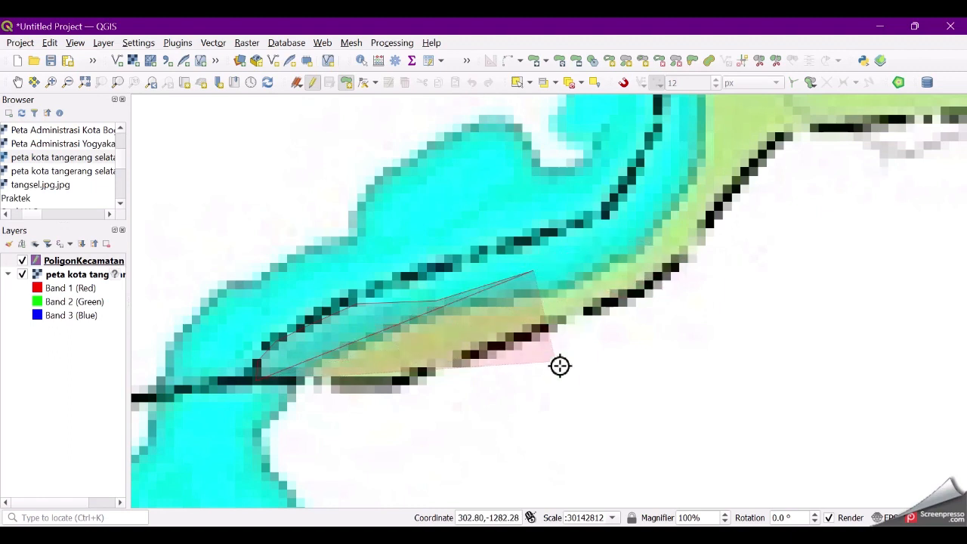
pyautogui.press('BackSpace')
pyautogui.press('BackSpace')
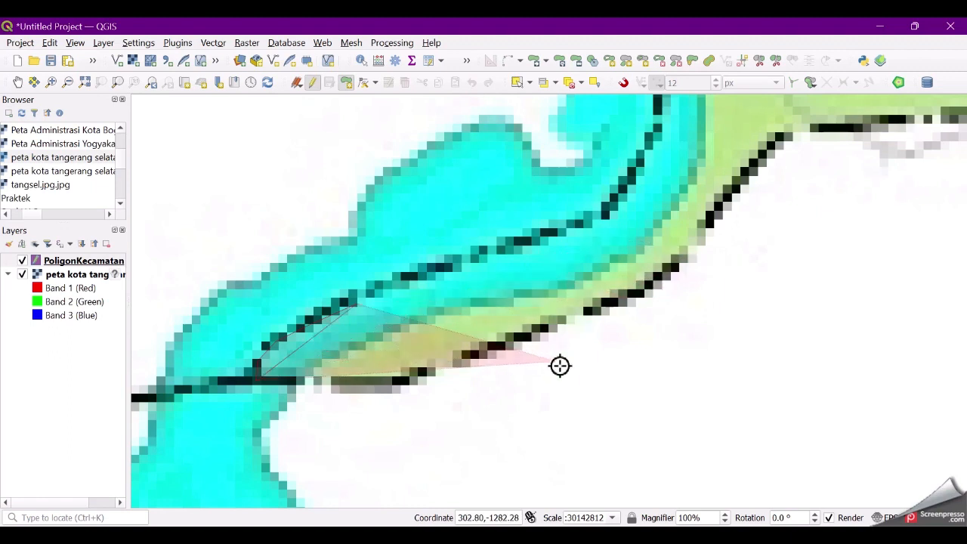
pyautogui.press('BackSpace')
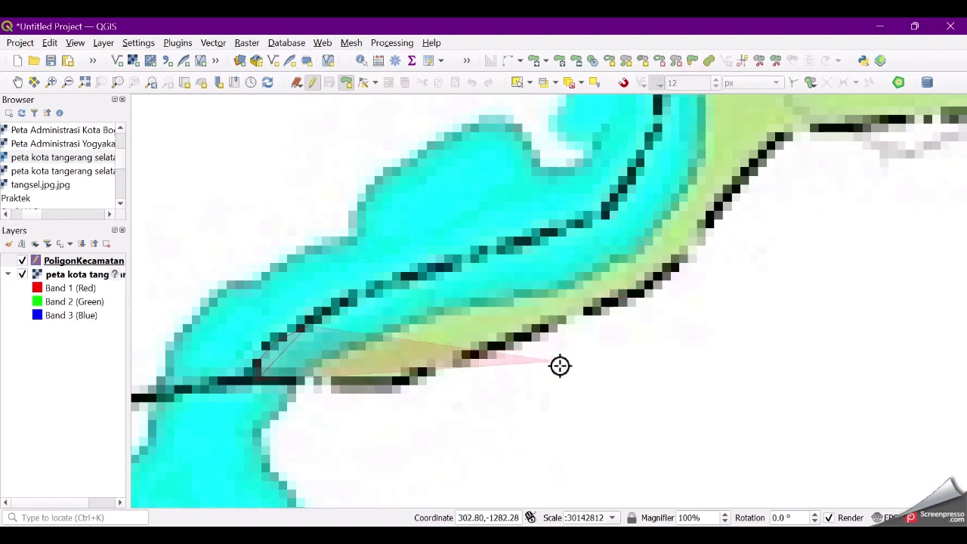
# Step: Extend the unfinished polygon with rough vertices eastward across the green strip and looping around the blank area south of the boundary
pyautogui.click(464, 335)
pyautogui.click(532, 398)
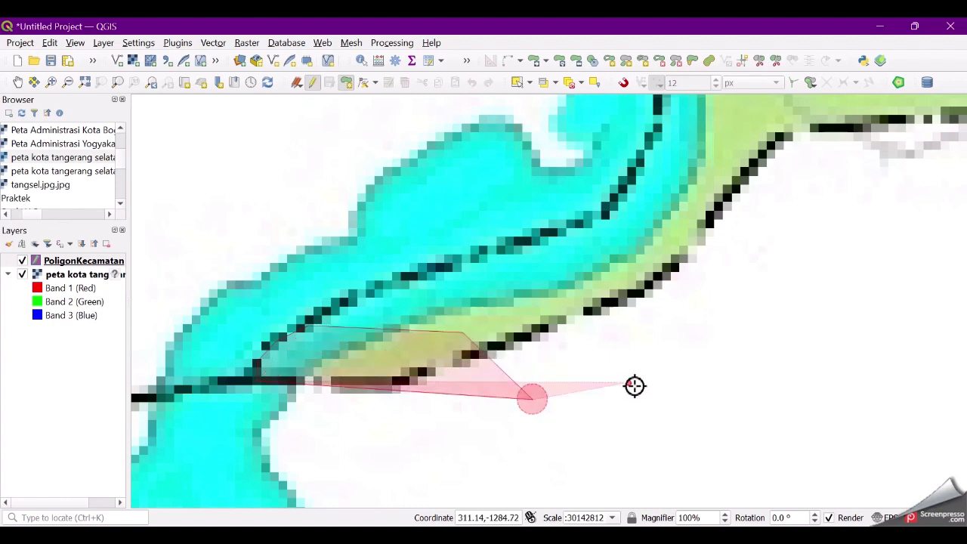
pyautogui.click(631, 382)
pyautogui.click(729, 234)
pyautogui.click(845, 234)
pyautogui.click(873, 351)
pyautogui.click(850, 459)
pyautogui.click(771, 492)
pyautogui.click(684, 493)
pyautogui.click(539, 490)
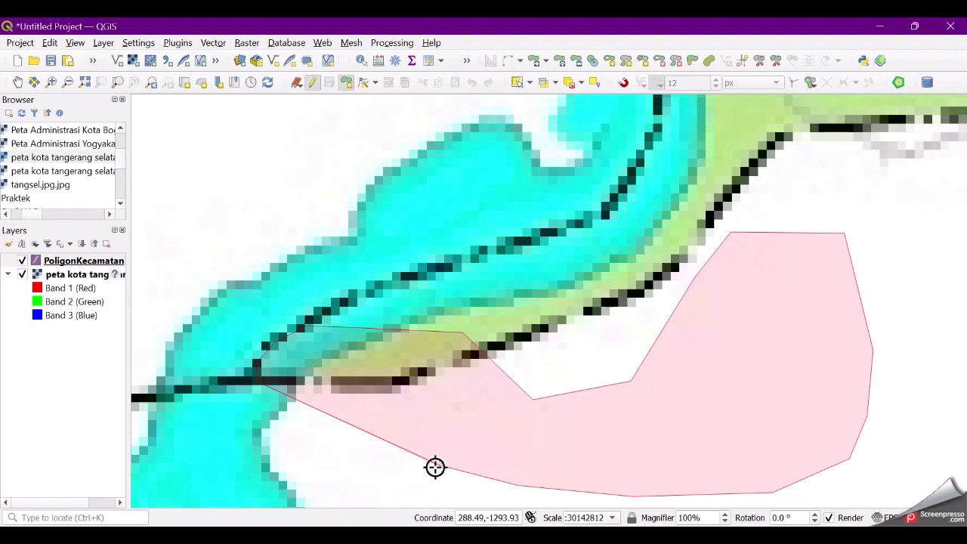
# Step: Remove the rough vertices off the boundary from the unfinished polygon, one after another
pyautogui.press('BackSpace')
pyautogui.press('BackSpace')
pyautogui.press('BackSpace')
pyautogui.press('BackSpace')
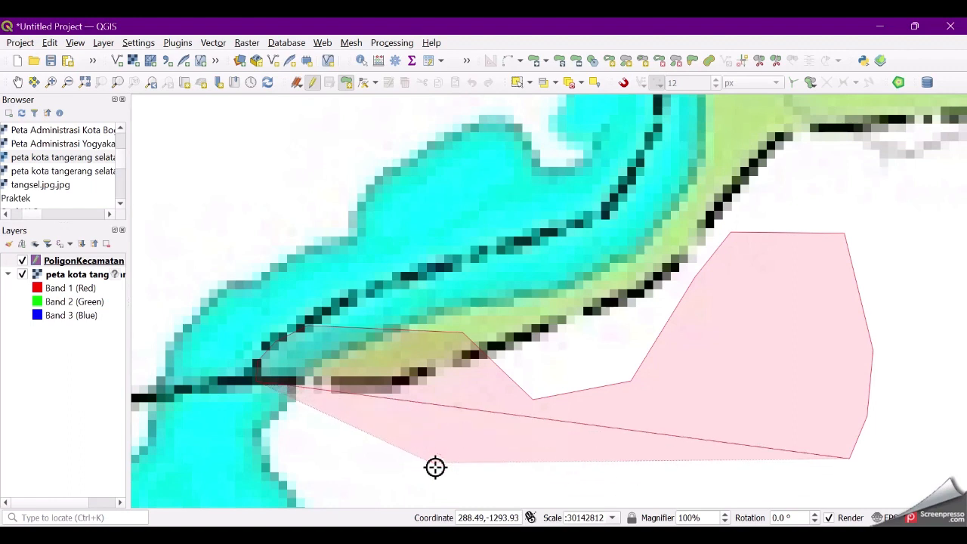
pyautogui.press('BackSpace')
pyautogui.press('BackSpace')
pyautogui.press('BackSpace')
pyautogui.press('BackSpace')
pyautogui.press('BackSpace')
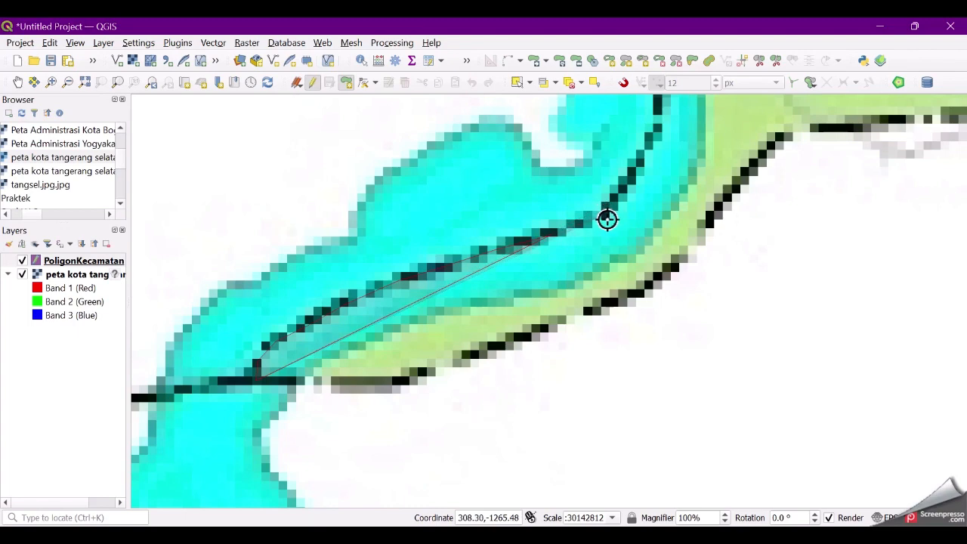
# Step: Trace the polygon along the dashed line in the river, northeast around the first bend above the southwestern tip
pyautogui.scroll(1, 607, 217)
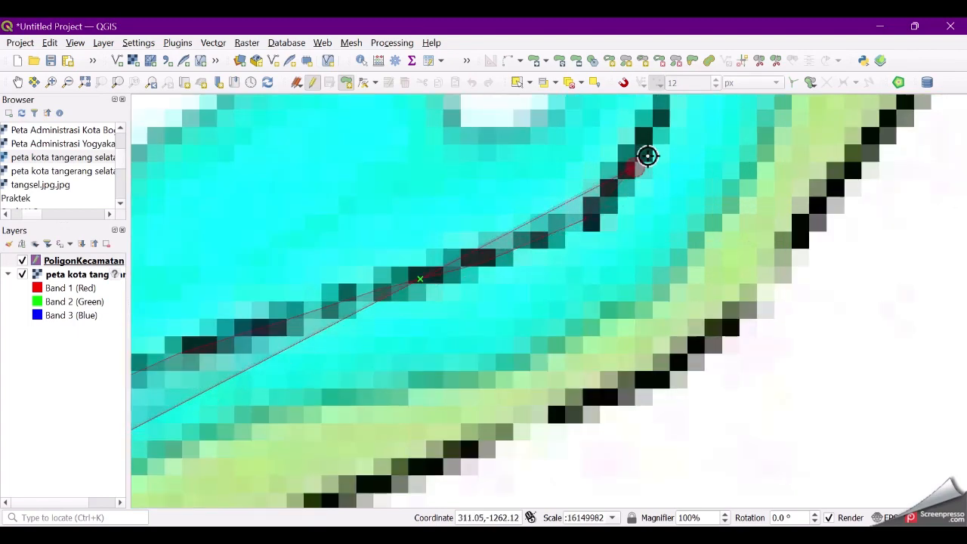
pyautogui.scroll(-1, 668, 130)
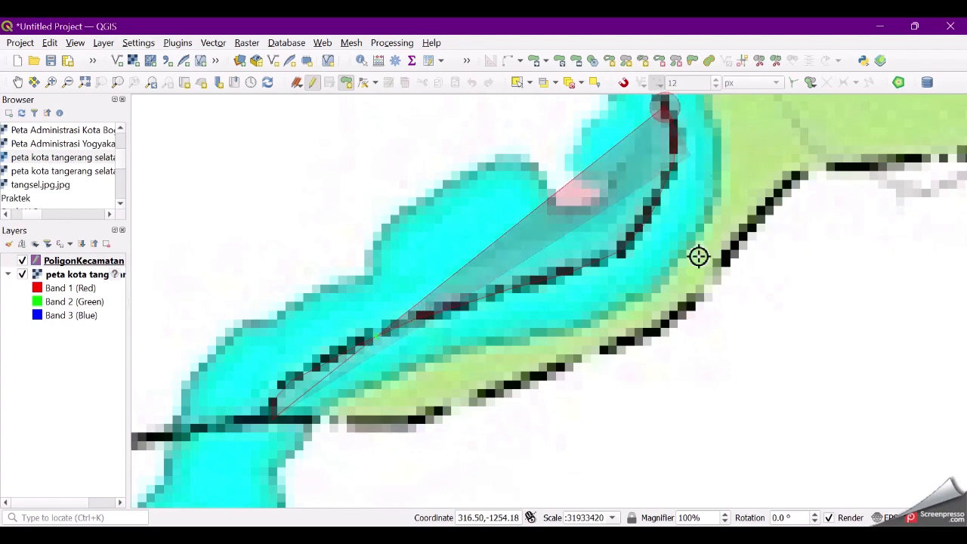
pyautogui.scroll(-2, 672, 295)
pyautogui.scroll(1, 672, 295)
pyautogui.scroll(1, 684, 292)
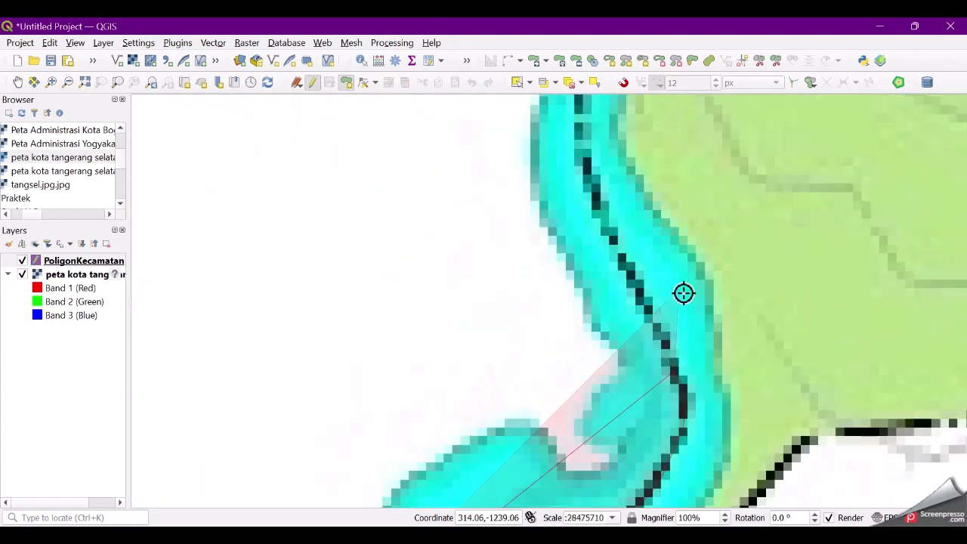
pyautogui.scroll(-2, 693, 331)
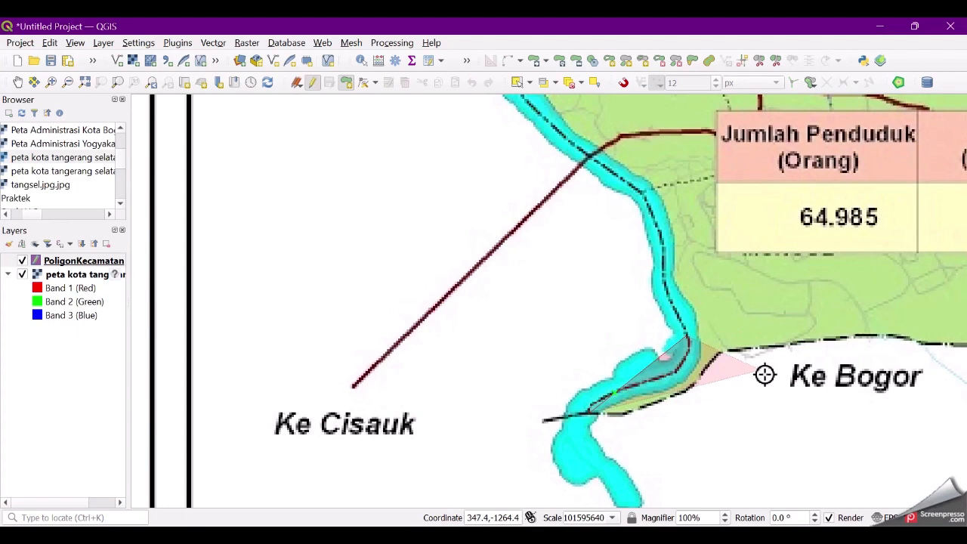
# Step: Examine the southern Kecamatan Setu boundary around the Ke Bogor label while keeping the polygon unfinished
pyautogui.press('Left')
pyautogui.press('Right')
pyautogui.press('Right')
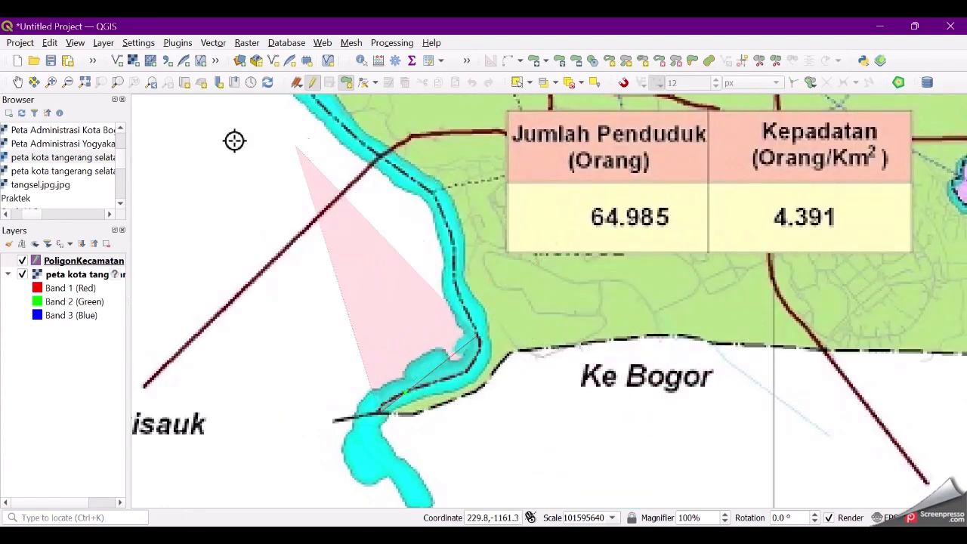
pyautogui.click(19, 83)
pyautogui.moveTo(549, 220); pyautogui.dragTo(491, 218)
pyautogui.click(491, 218)
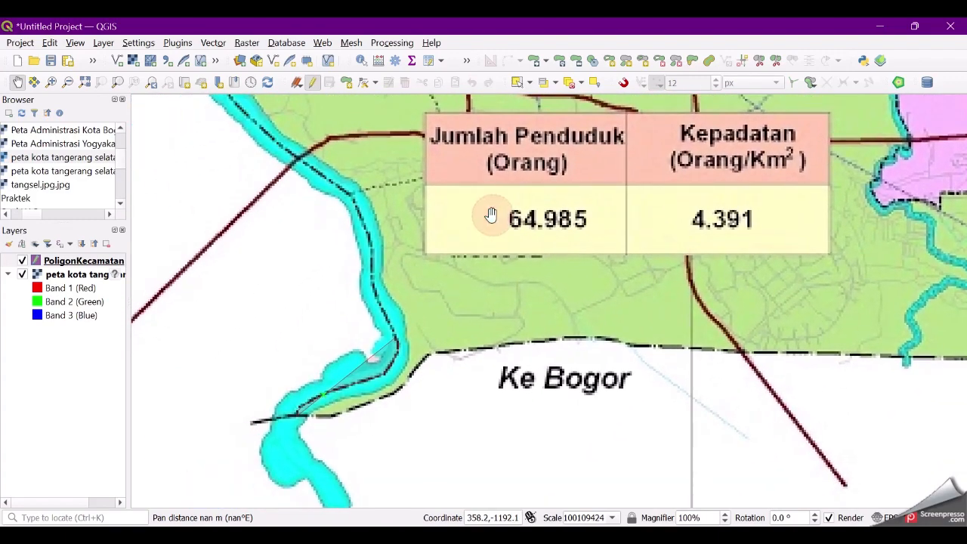
pyautogui.scroll(1, 413, 279)
pyautogui.moveTo(486, 340); pyautogui.dragTo(506, 267)
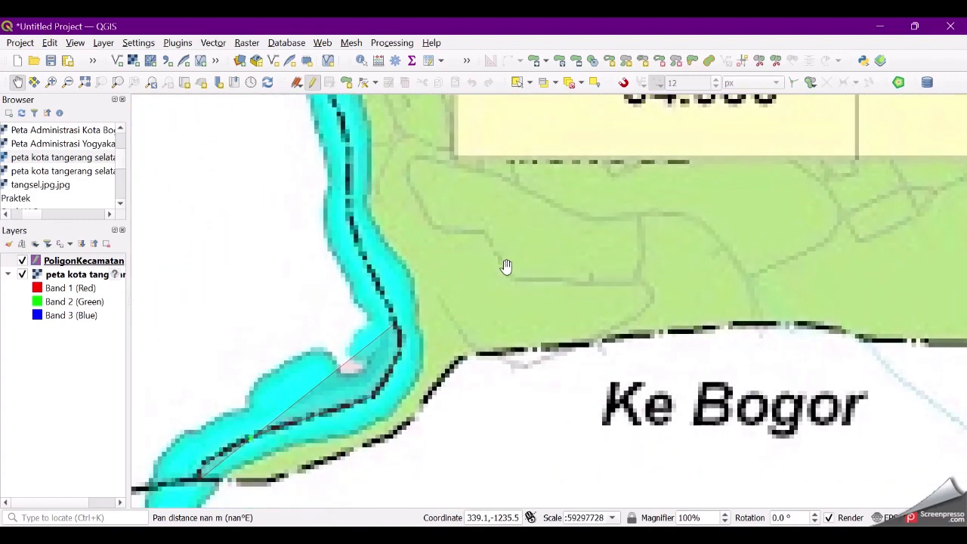
pyautogui.moveTo(485, 314); pyautogui.dragTo(503, 252)
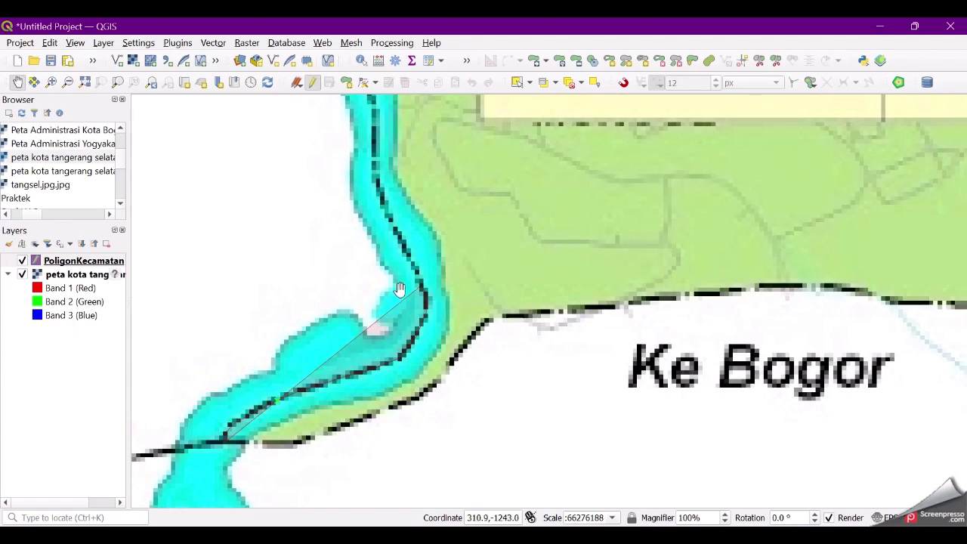
# Step: Resume the unfinished polygon and add vertices northward along the dashed river line above the bend
pyautogui.click(349, 83)
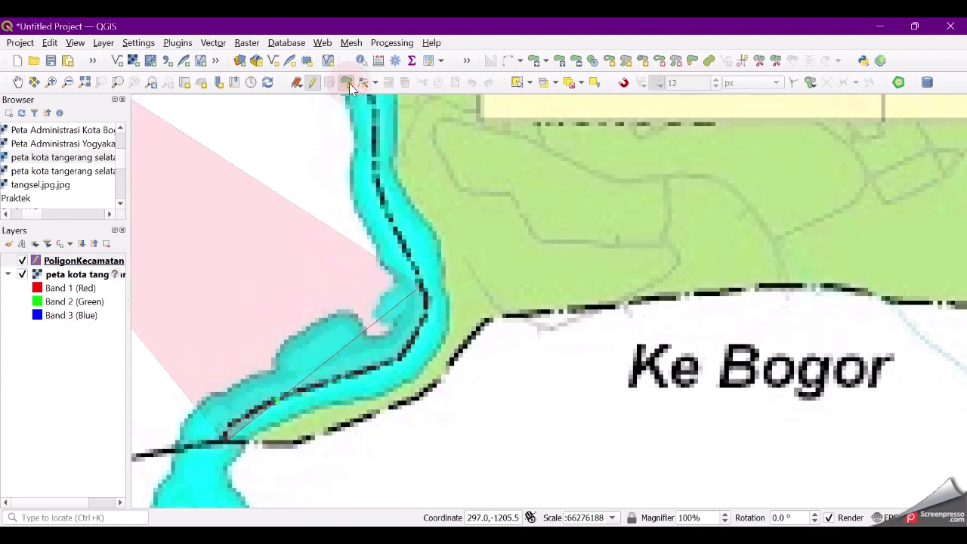
pyautogui.click(413, 259)
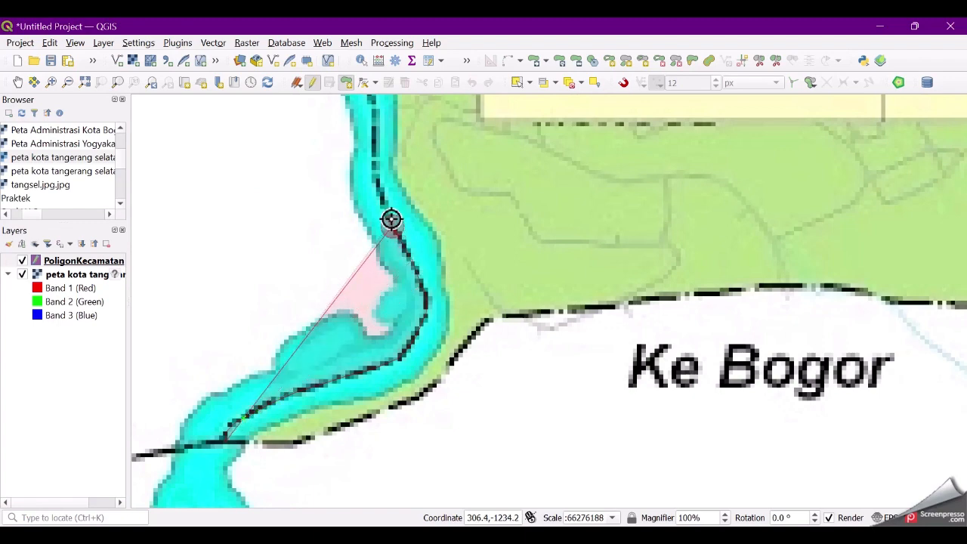
pyautogui.click(386, 201)
pyautogui.click(377, 167)
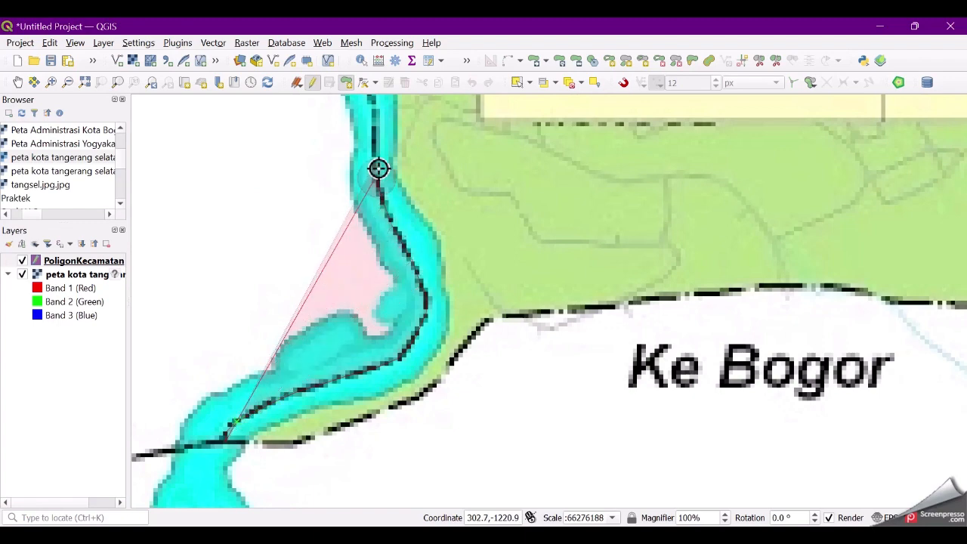
pyautogui.click(380, 129)
# Step: Continue the polygon up the dashed river line to the bend where the dotted boundary branches off eastward
pyautogui.scroll(-1, 445, 340)
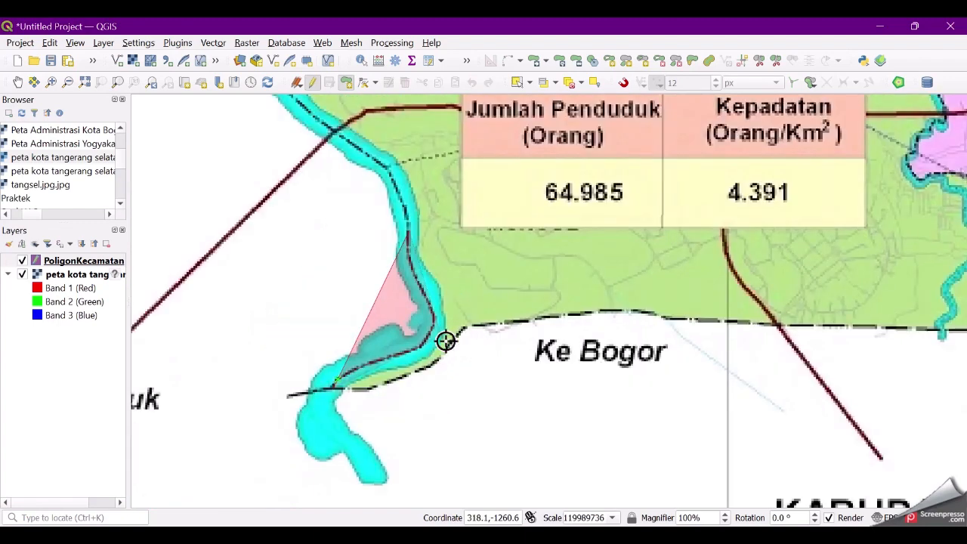
pyautogui.scroll(1, 406, 203)
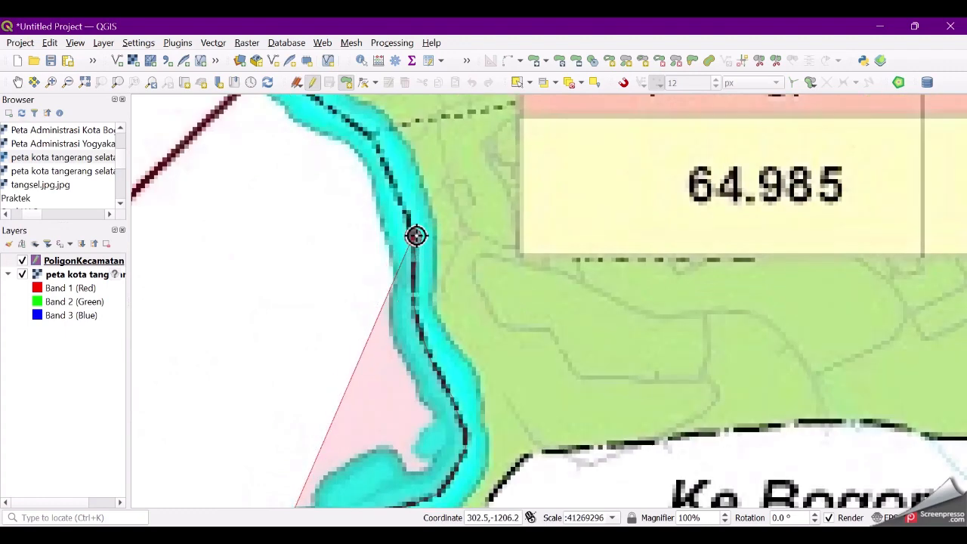
pyautogui.click(406, 211)
pyautogui.click(397, 188)
pyautogui.click(377, 149)
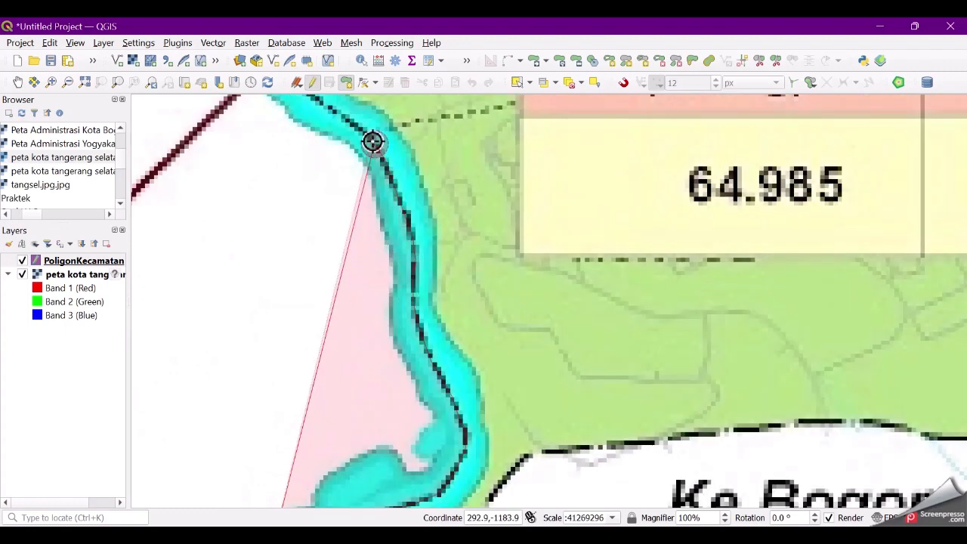
pyautogui.click(342, 113)
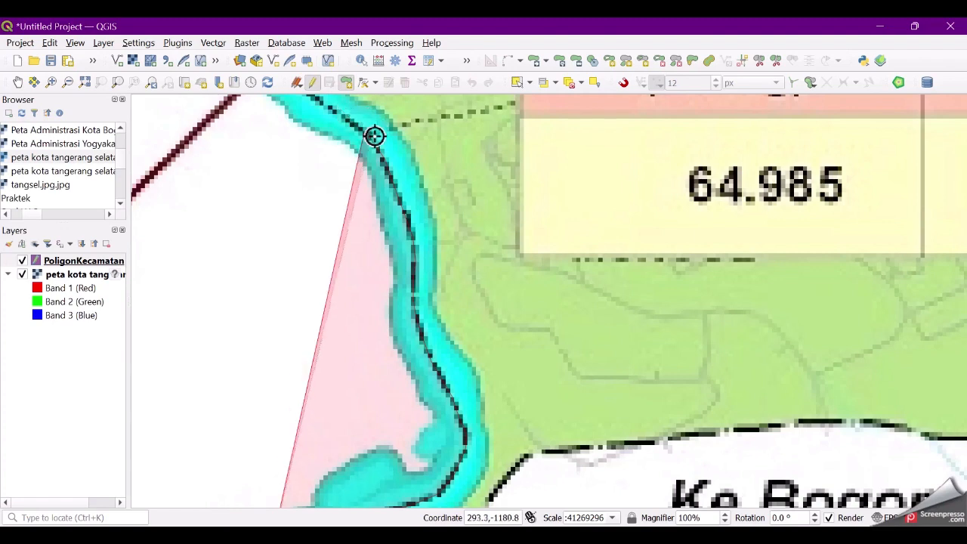
# Step: Extend the polygon northwest along the dashed river line to the crossing with the Ke Cisauk road
pyautogui.scroll(3, 356, 136)
pyautogui.scroll(-1, 406, 189)
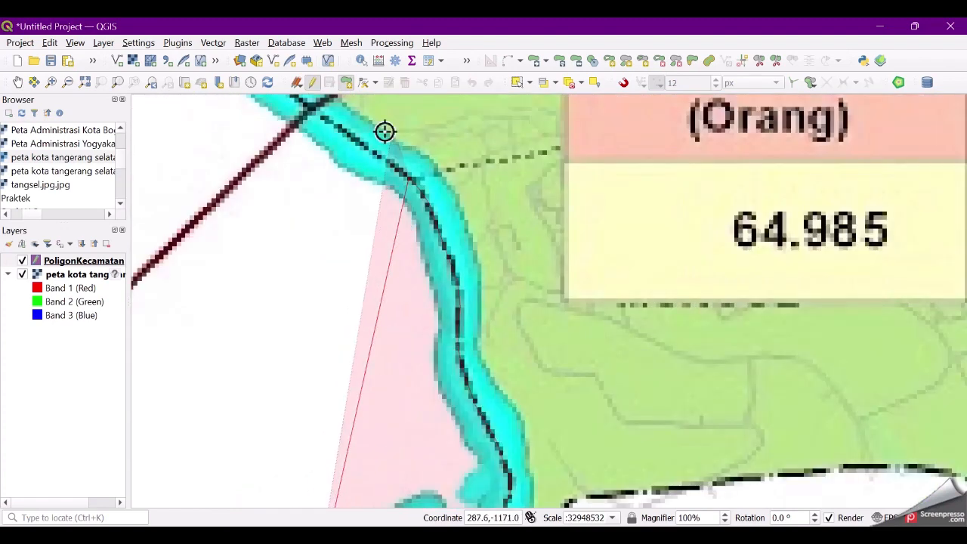
pyautogui.scroll(2, 373, 129)
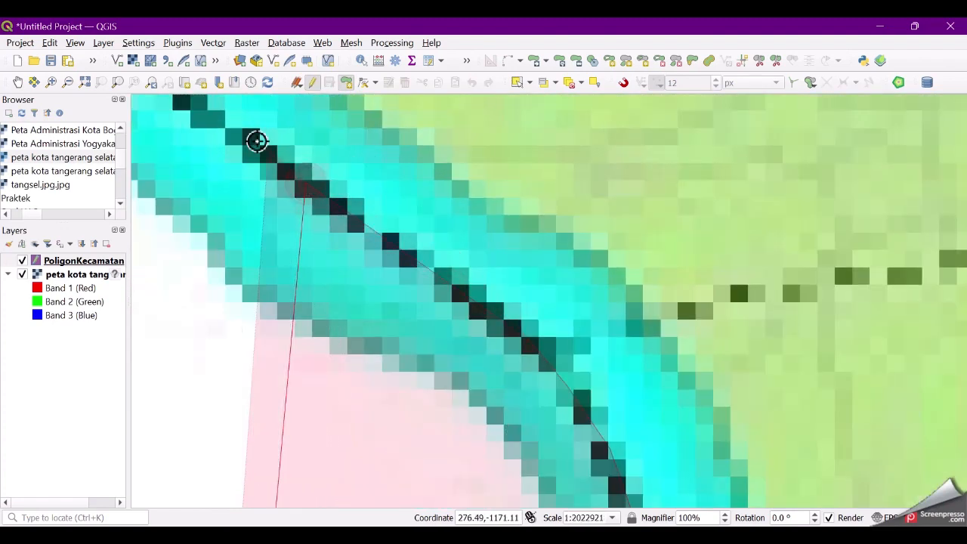
pyautogui.click(184, 105)
# Step: Add polygon vertices along the dashed river line northwest of the Ke Cisauk road crossing
pyautogui.scroll(-2, 356, 207)
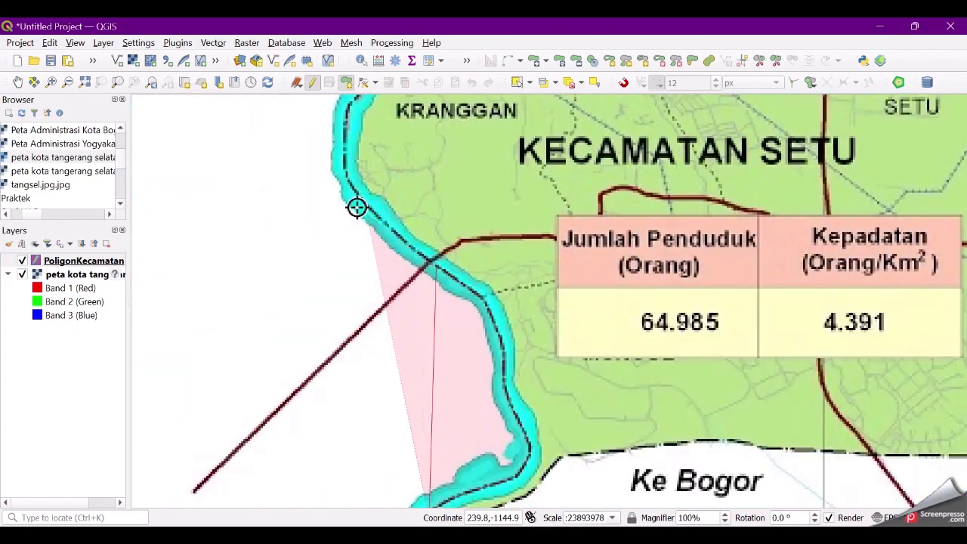
pyautogui.scroll(2, 380, 207)
pyautogui.scroll(1, 615, 420)
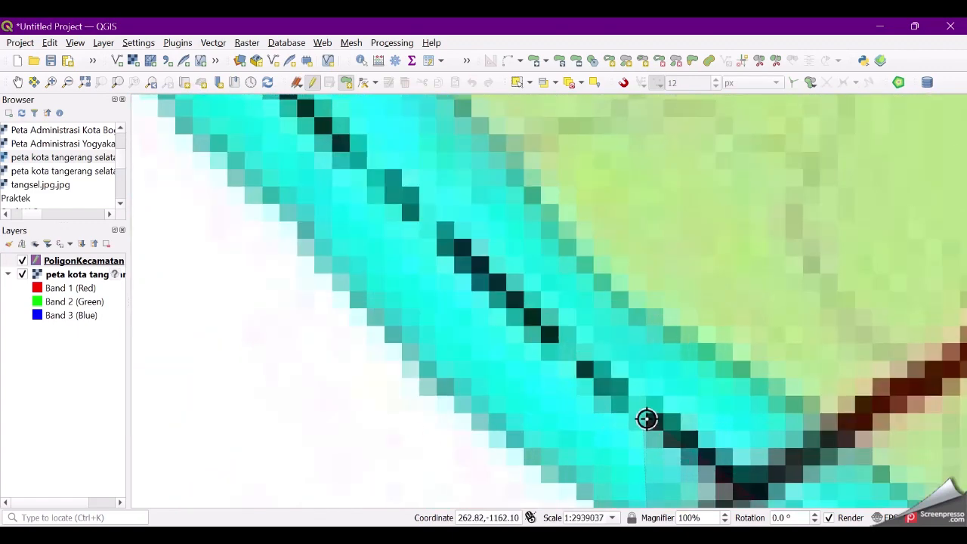
pyautogui.click(645, 416)
pyautogui.click(488, 277)
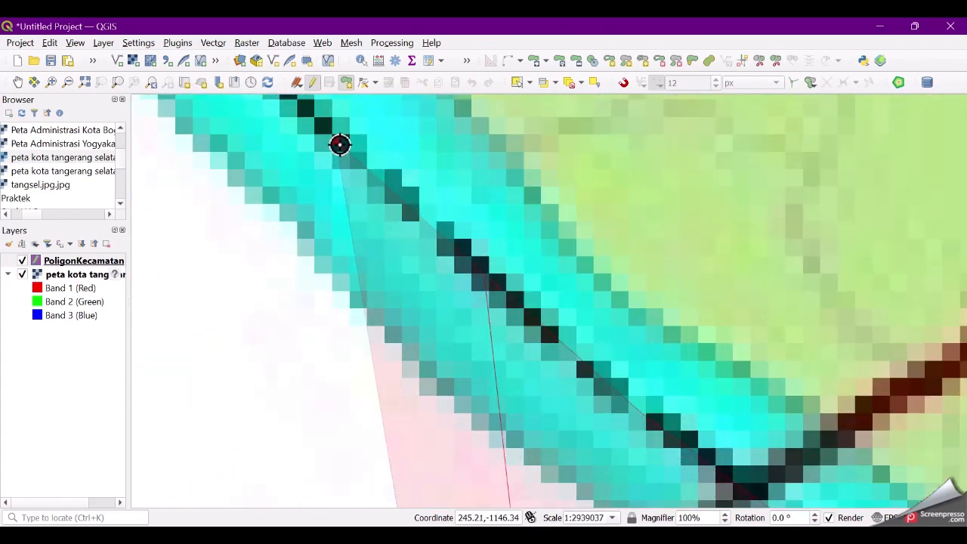
# Step: Trace the polygon around the bend southwest of Kranggan and north along the dashed river line
pyautogui.scroll(-1, 418, 282)
pyautogui.scroll(1, 418, 283)
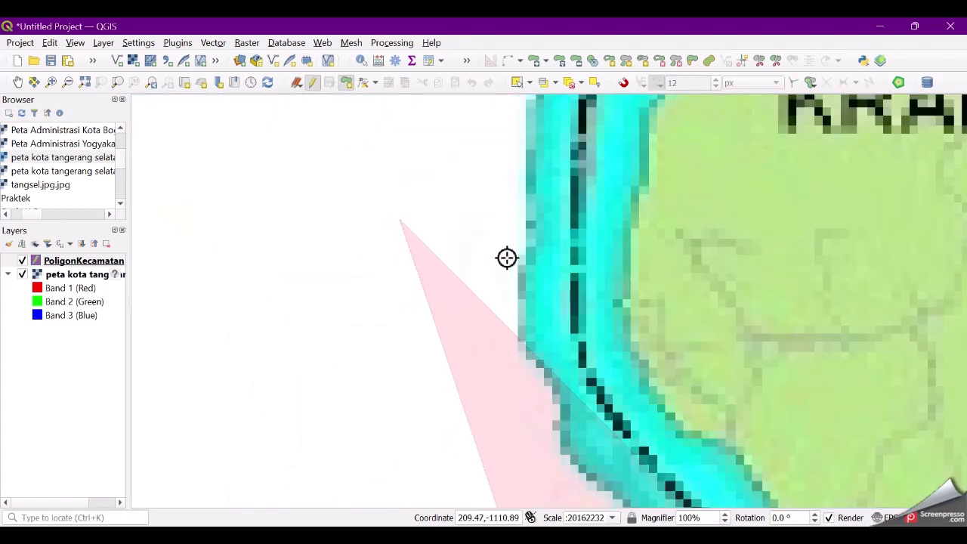
pyautogui.scroll(2, 438, 340)
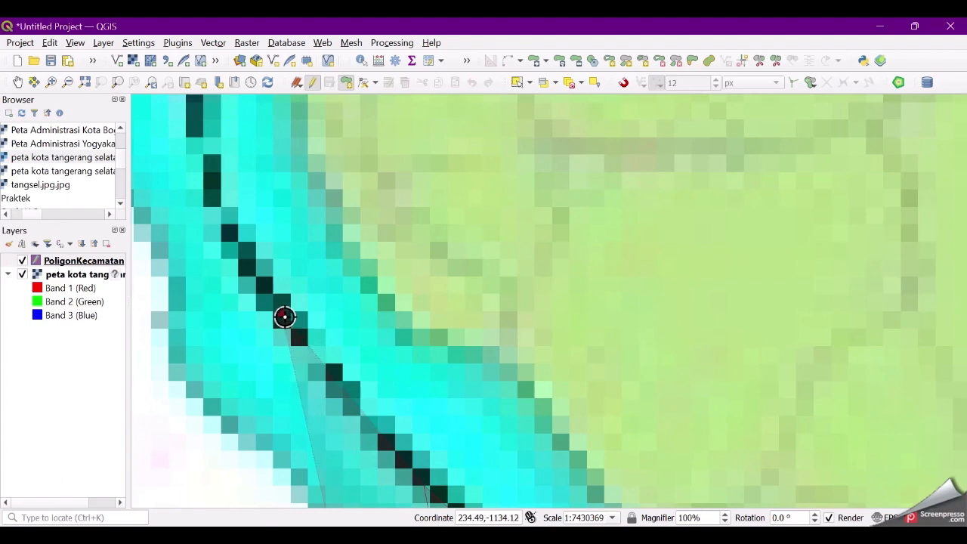
pyautogui.click(284, 317)
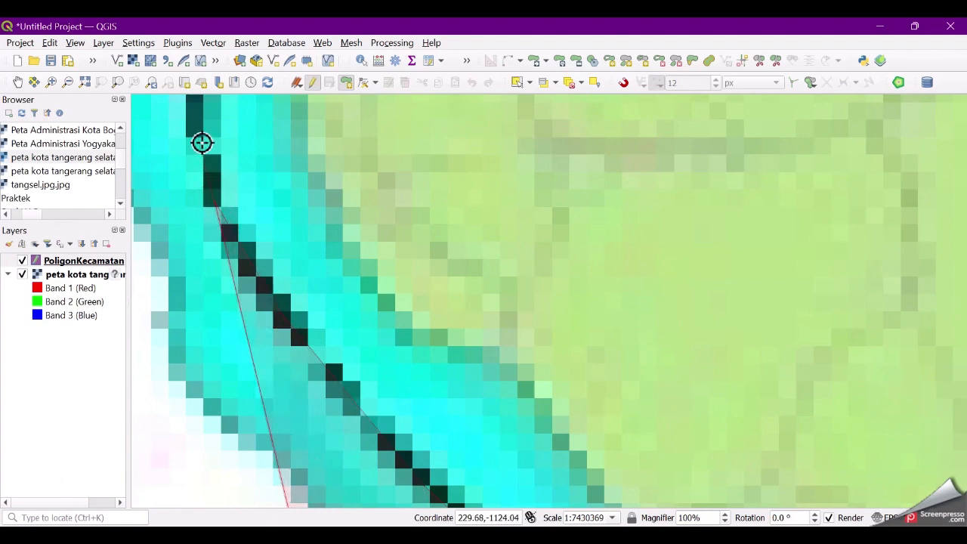
pyautogui.scroll(-3, 328, 324)
pyautogui.scroll(3, 304, 182)
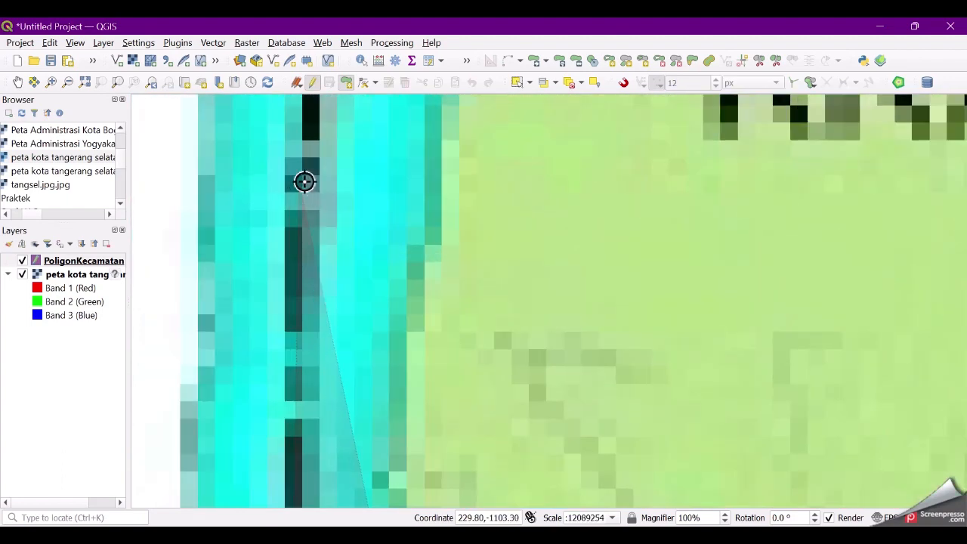
pyautogui.click(305, 176)
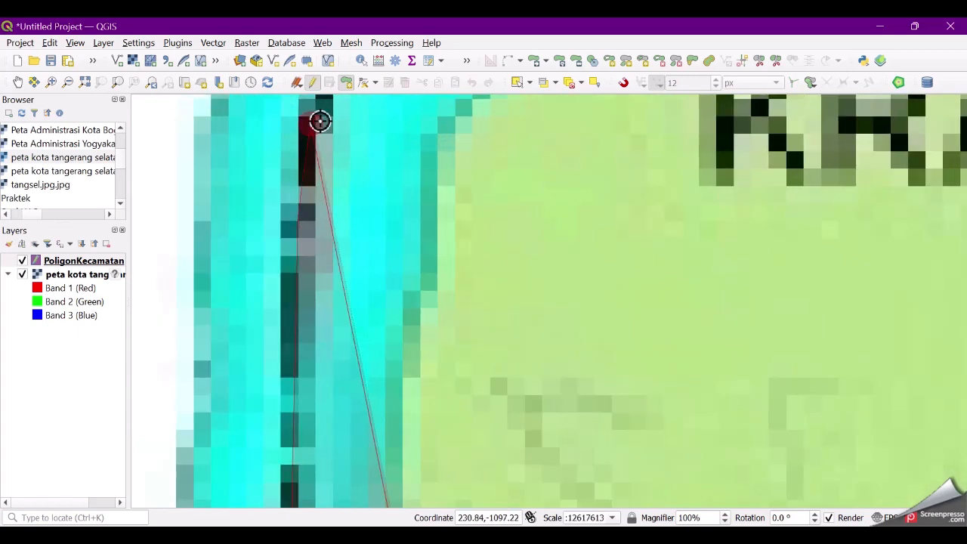
# Step: Trace the polygon around the river bend northwest of the Kranggan label and northeast along the dashed line
pyautogui.scroll(-3, 421, 321)
pyautogui.scroll(2, 485, 203)
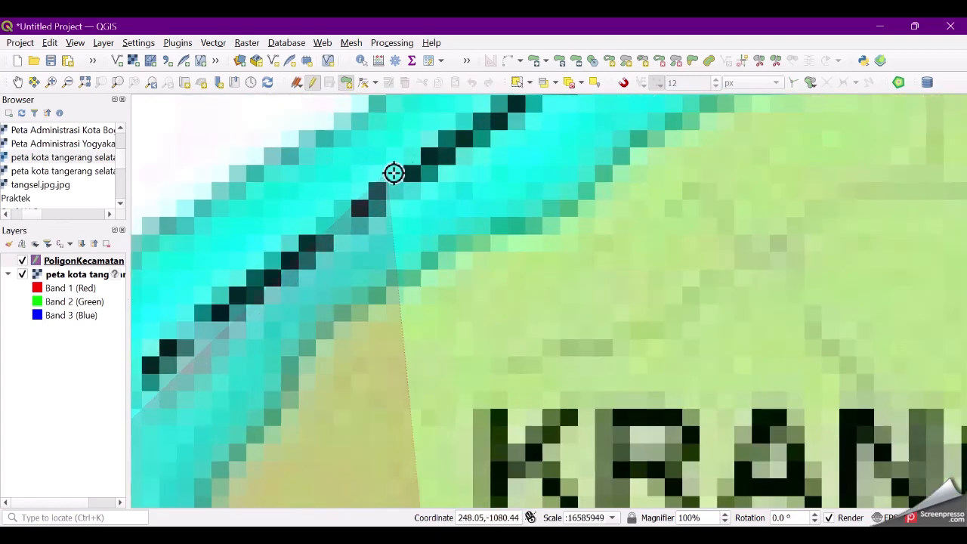
pyautogui.scroll(-2, 325, 346)
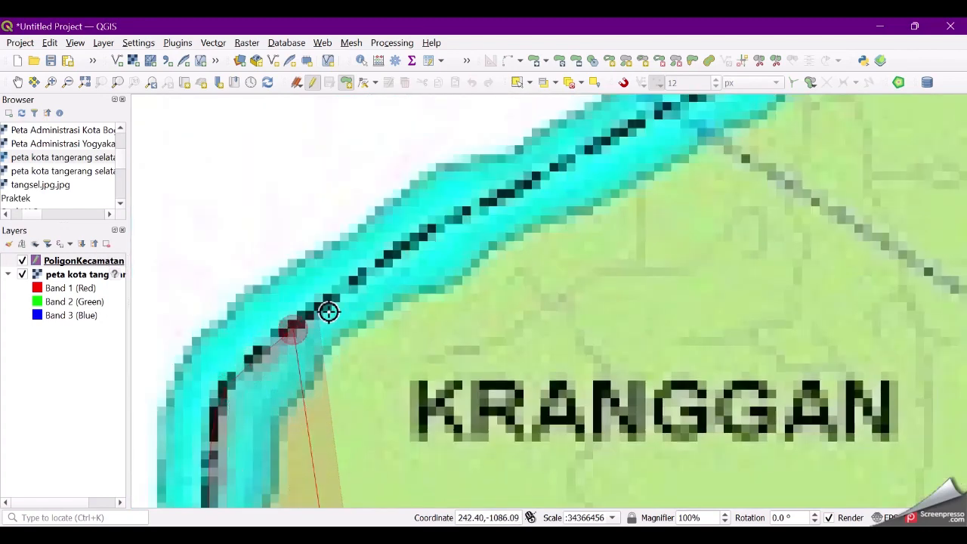
pyautogui.click(361, 280)
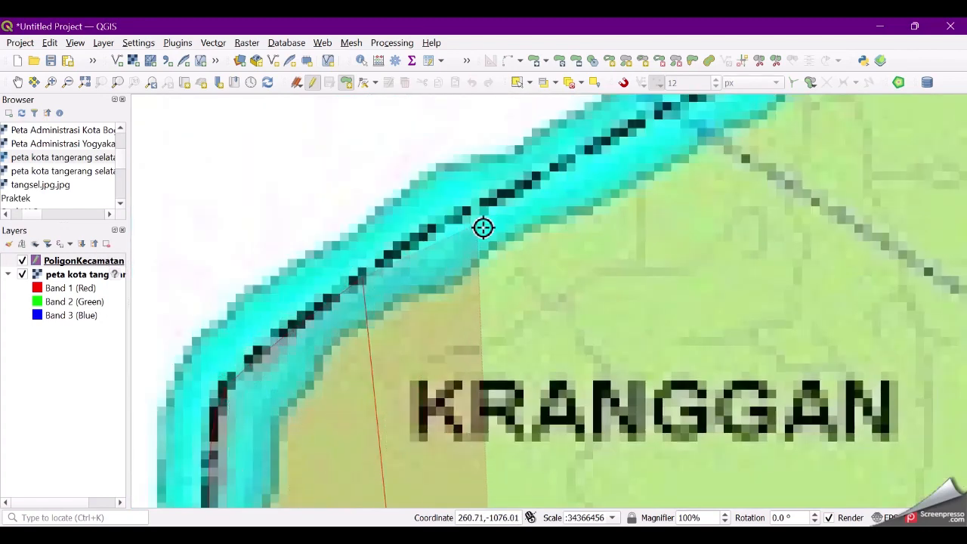
pyautogui.click(440, 227)
pyautogui.click(470, 211)
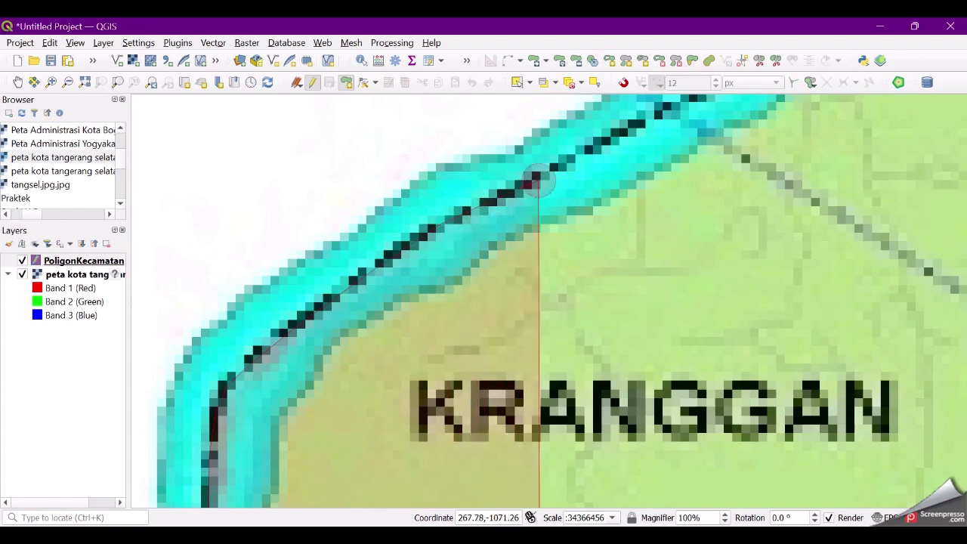
# Step: Extend the polygon northeast along the dashed river line past the grey diagonal line north of Kranggan
pyautogui.scroll(-2, 698, 274)
pyautogui.scroll(3, 729, 170)
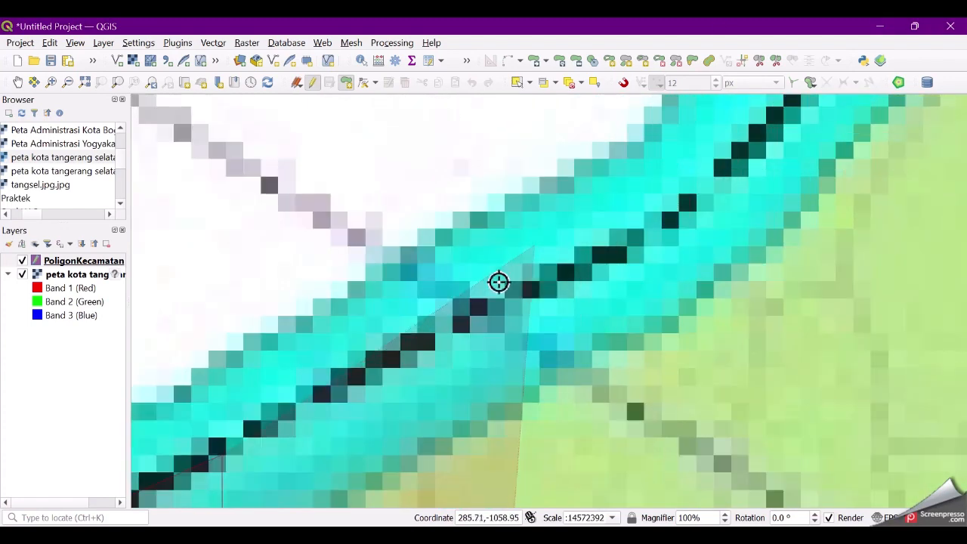
pyautogui.click(560, 281)
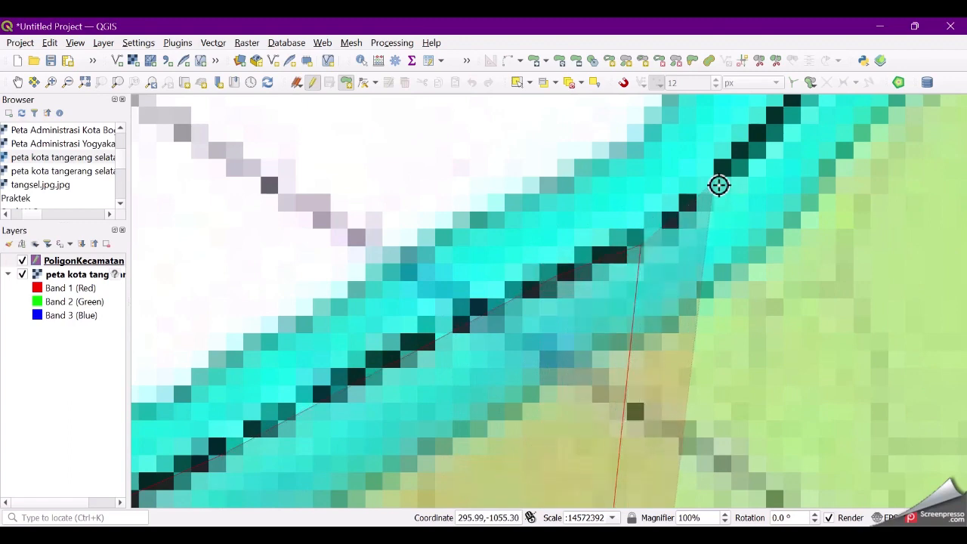
pyautogui.scroll(-3, 780, 129)
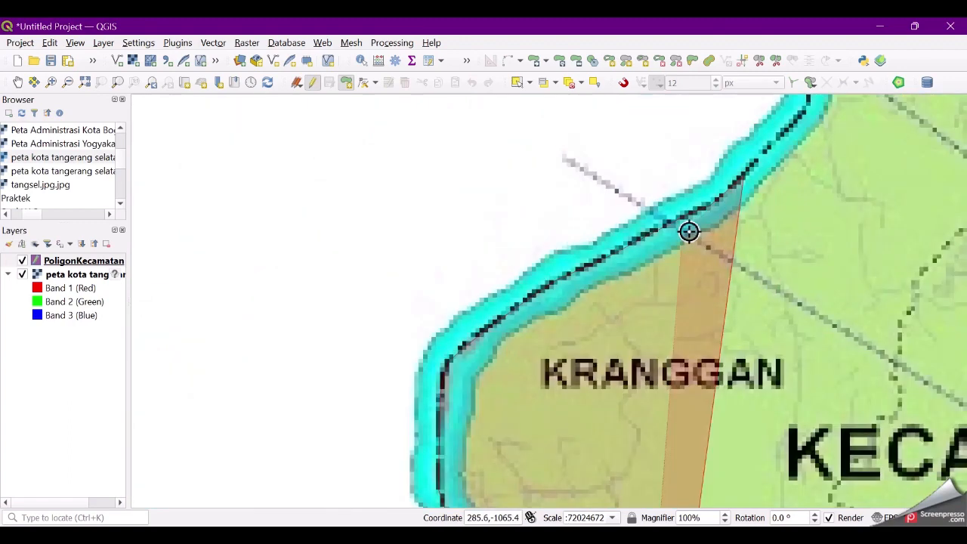
pyautogui.scroll(-1, 436, 281)
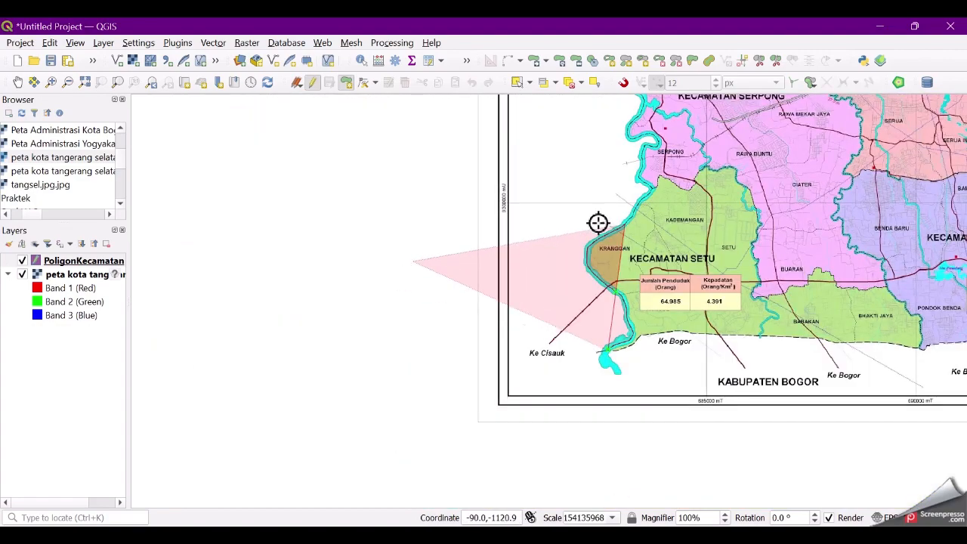
# Step: Continue the polygon northeast along the dashed river line to the bend just below the second grey diagonal line
pyautogui.scroll(1, 671, 166)
pyautogui.scroll(1, 606, 198)
pyautogui.scroll(1, 609, 357)
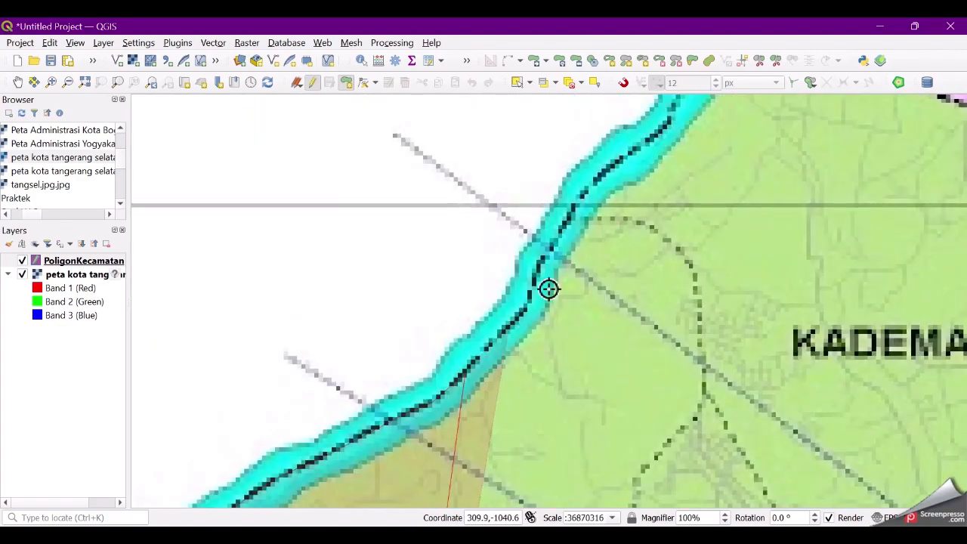
pyautogui.scroll(1, 548, 287)
pyautogui.scroll(-1, 464, 400)
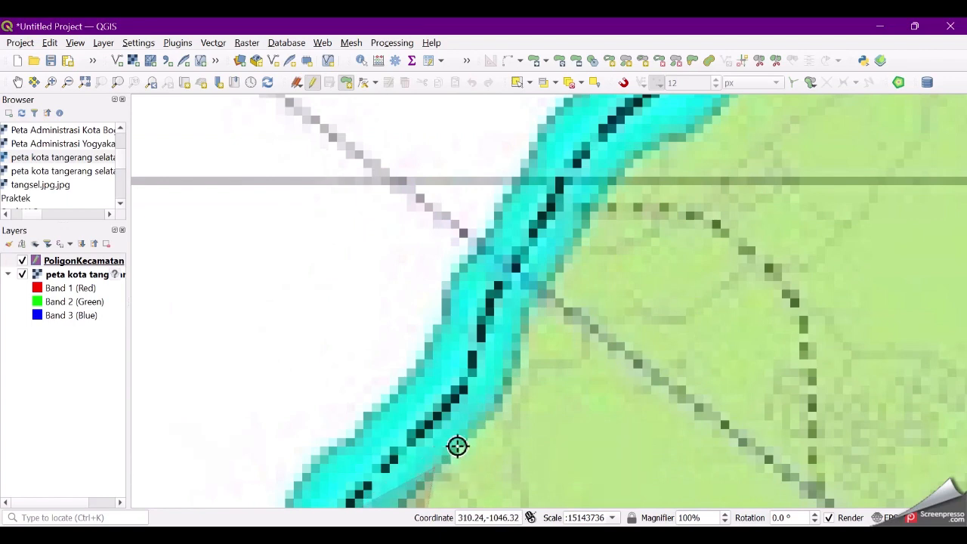
pyautogui.scroll(-1, 423, 423)
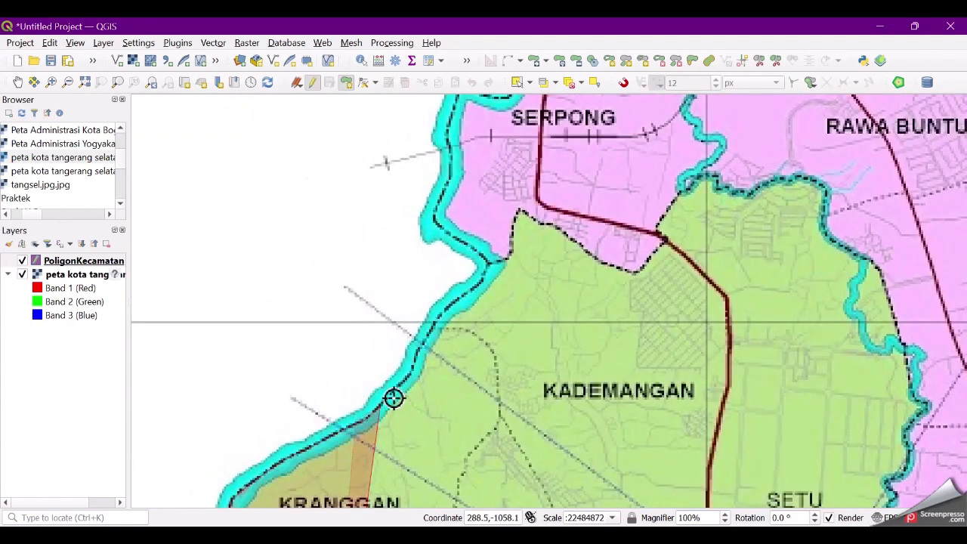
pyautogui.scroll(2, 397, 393)
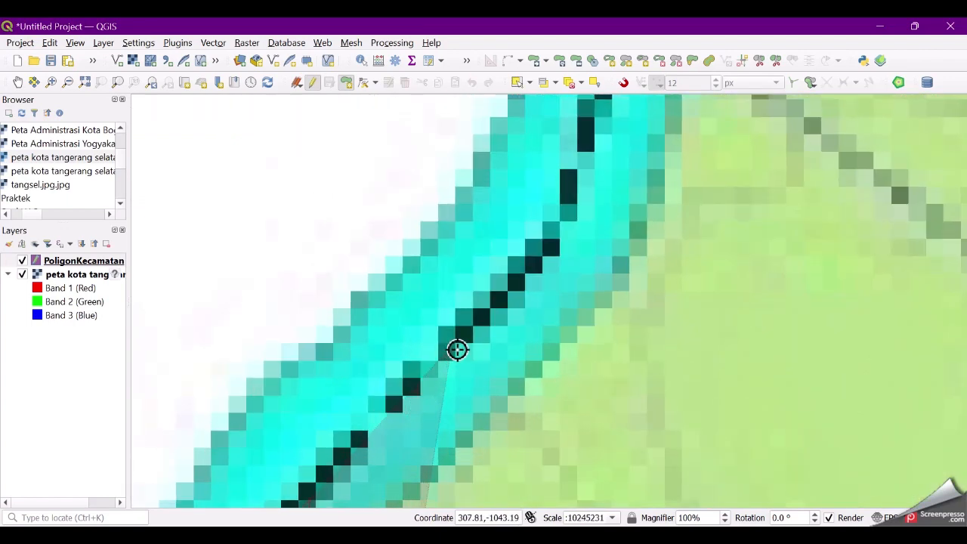
pyautogui.click(454, 350)
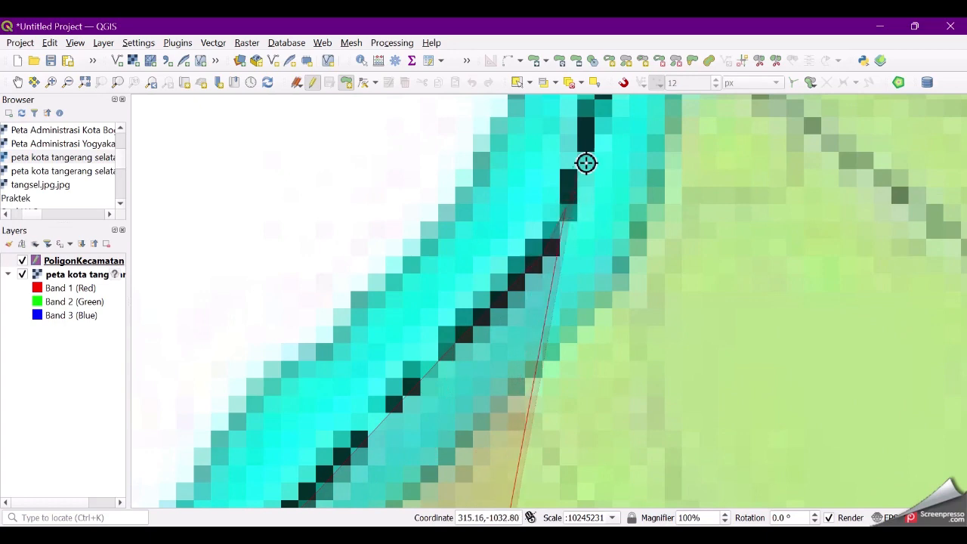
# Step: Trace the polygon across the second grey diagonal line and up the dashed river line to the horizontal grid line
pyautogui.scroll(-1, 651, 220)
pyautogui.scroll(1, 579, 285)
pyautogui.scroll(-2, 685, 162)
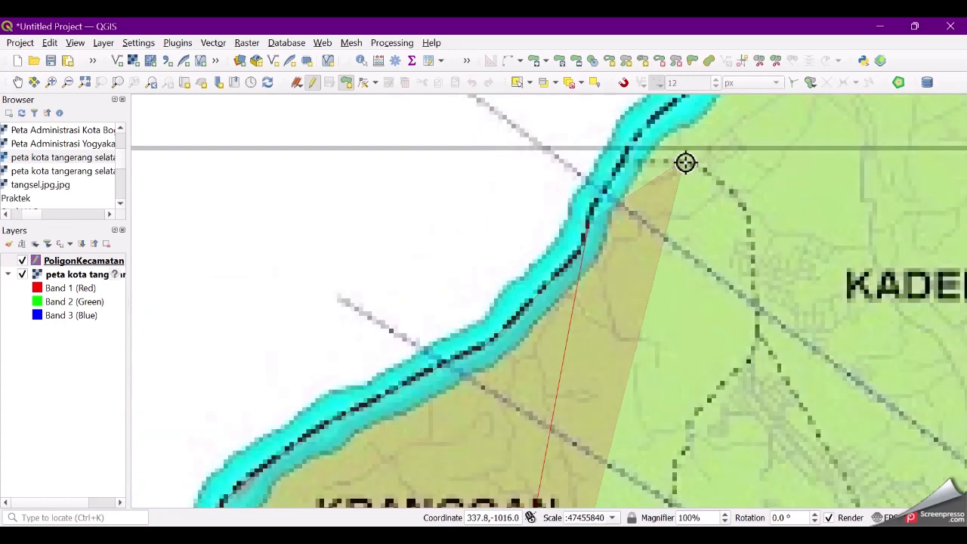
pyautogui.scroll(3, 464, 220)
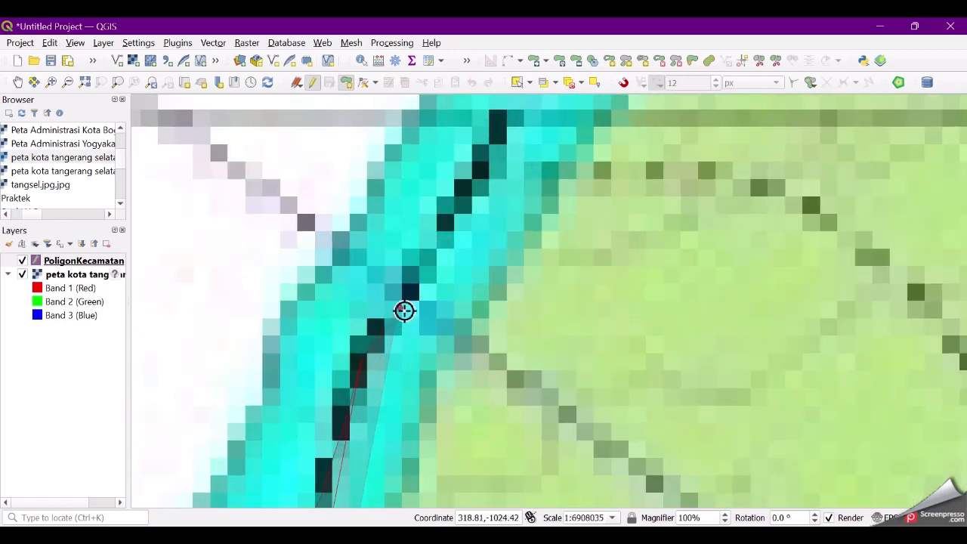
pyautogui.click(401, 306)
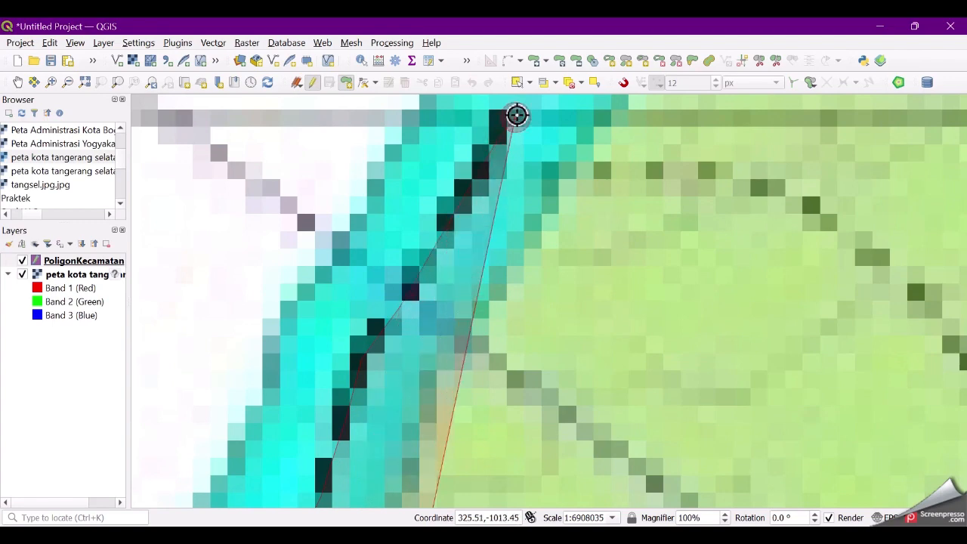
# Step: Add polygon vertices along the dashed river line northeast of the grid line, toward the boundary junction with Serpong
pyautogui.scroll(-1, 566, 185)
pyautogui.scroll(-1, 657, 200)
pyautogui.scroll(-1, 431, 320)
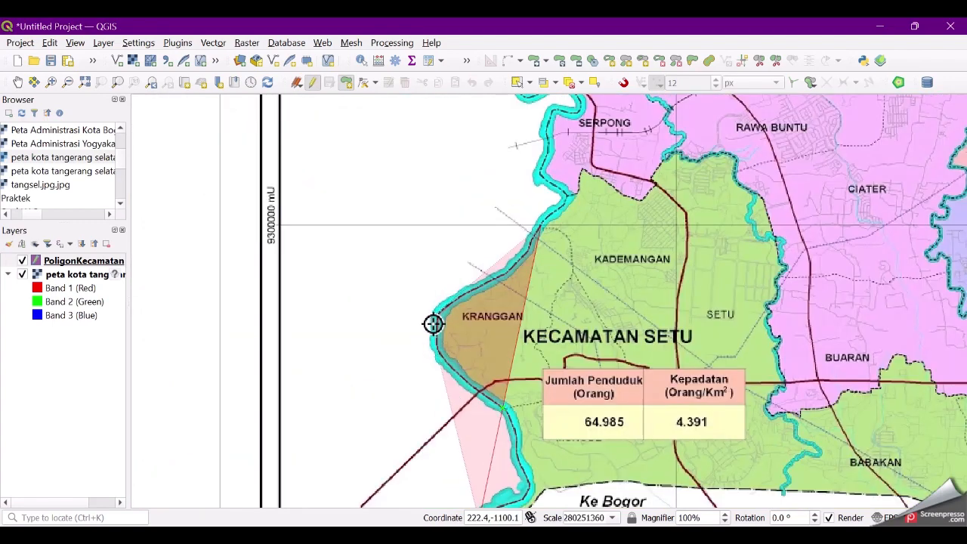
pyautogui.scroll(2, 581, 189)
pyautogui.scroll(1, 484, 294)
pyautogui.scroll(1, 408, 355)
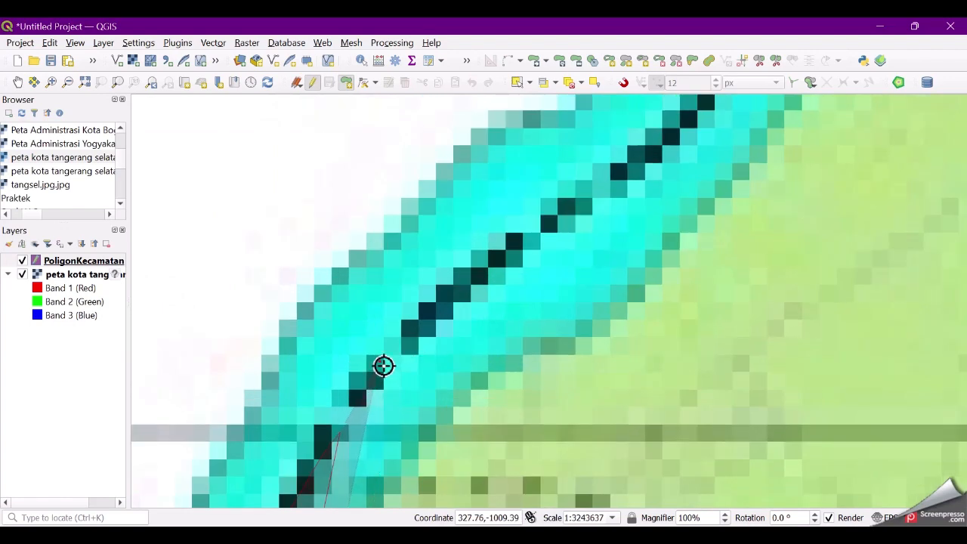
pyautogui.click(570, 214)
pyautogui.click(675, 133)
pyautogui.scroll(-2, 360, 450)
pyautogui.scroll(2, 498, 323)
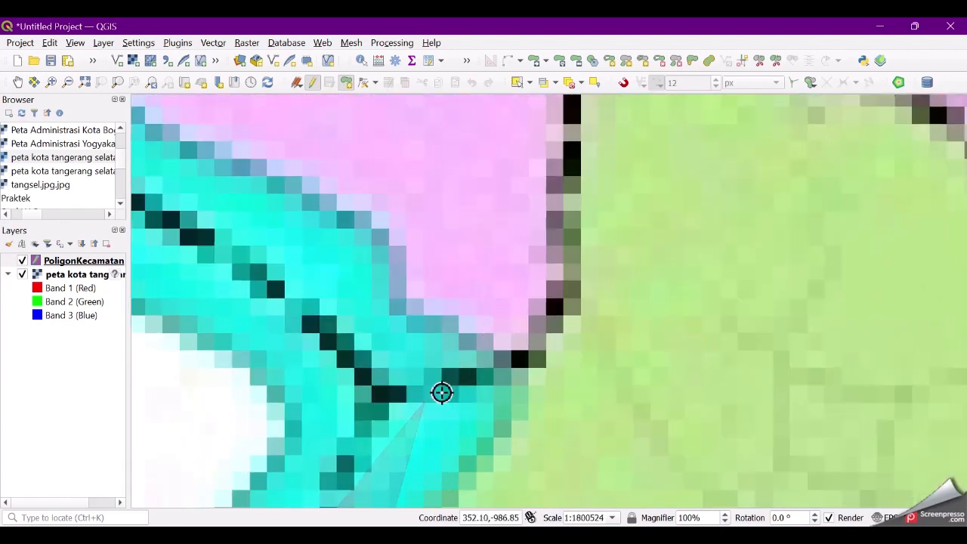
# Step: Turn the polygon off the river at the junction onto the dashed boundary between Setu and Serpong
pyautogui.scroll(-2, 440, 392)
pyautogui.scroll(4, 437, 410)
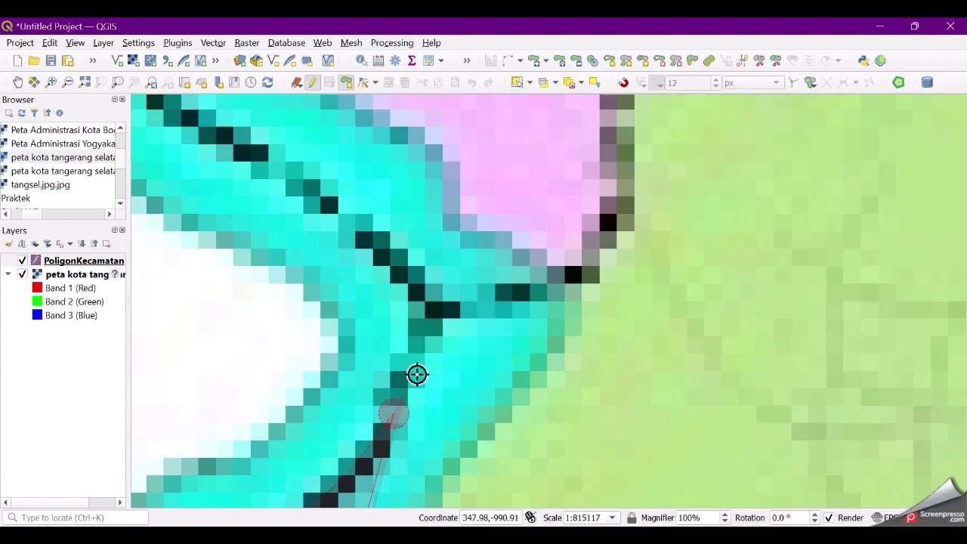
pyautogui.click(440, 321)
pyautogui.click(522, 293)
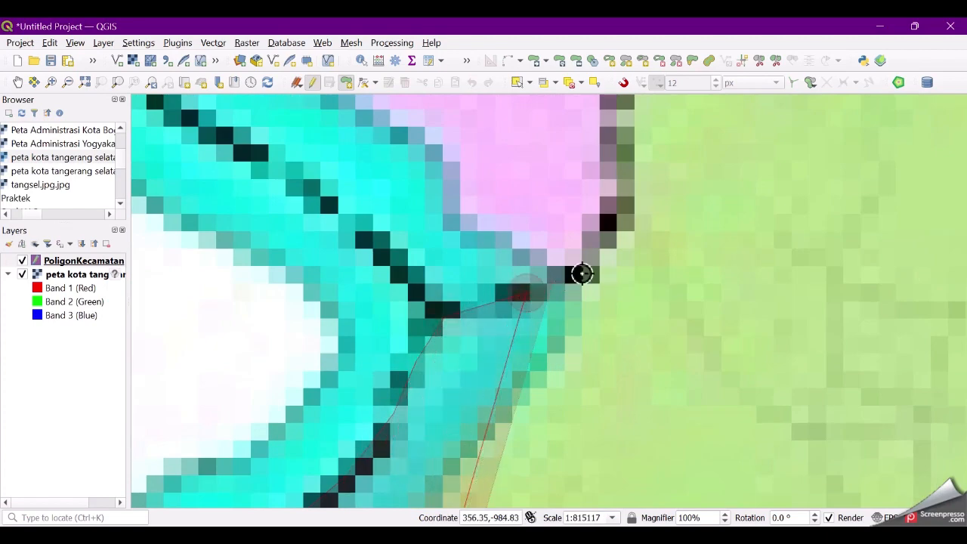
# Step: Trace the polygon from the river's east bank north along the dashed Setu–Serpong boundary
pyautogui.click(581, 270)
pyautogui.click(603, 251)
pyautogui.click(617, 219)
pyautogui.click(622, 191)
pyautogui.click(621, 148)
pyautogui.click(615, 111)
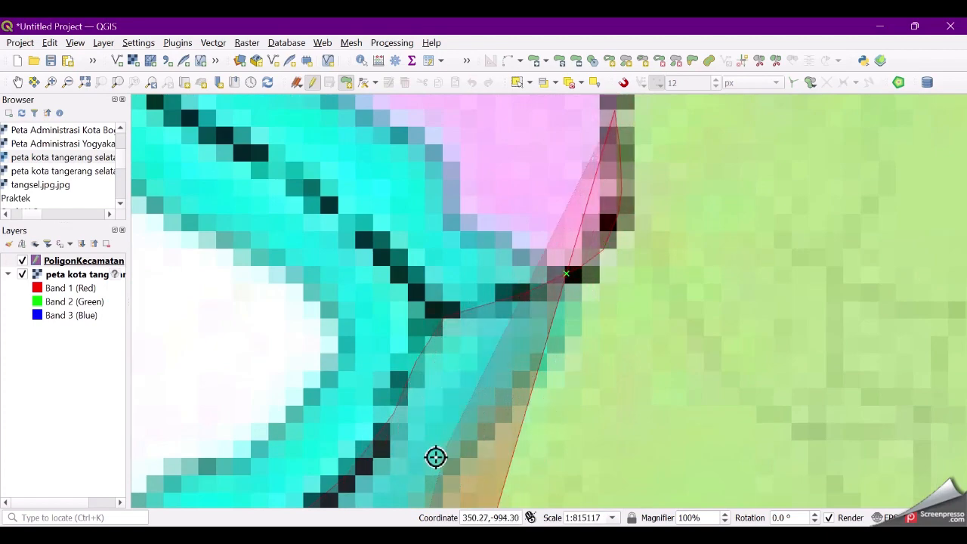
pyautogui.scroll(-1, 449, 399)
pyautogui.scroll(1, 536, 250)
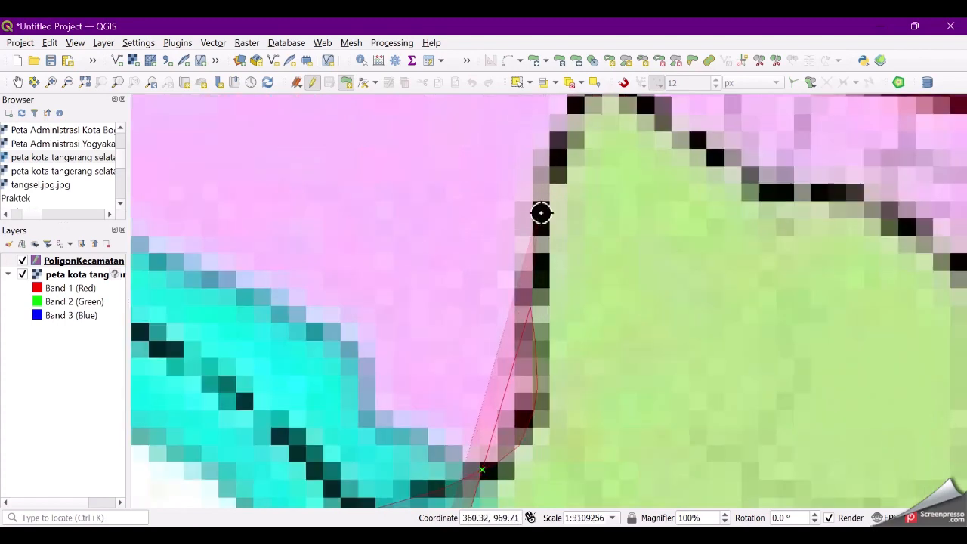
pyautogui.click(537, 239)
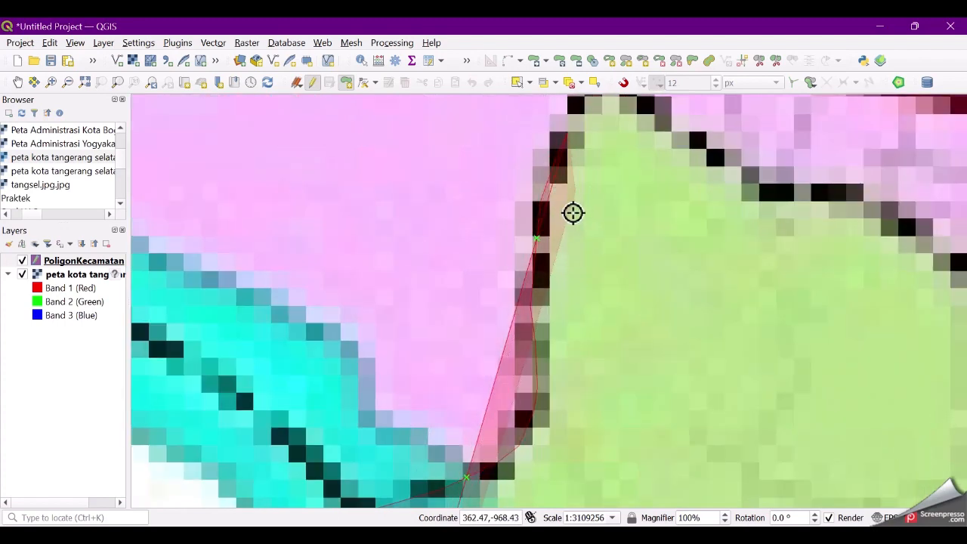
# Step: Carry the polygon around the green area's northwestern peak and down to the short flat stretch of dashed boundary
pyautogui.scroll(-1, 573, 189)
pyautogui.scroll(2, 583, 158)
pyautogui.scroll(-2, 593, 133)
pyautogui.scroll(1, 585, 134)
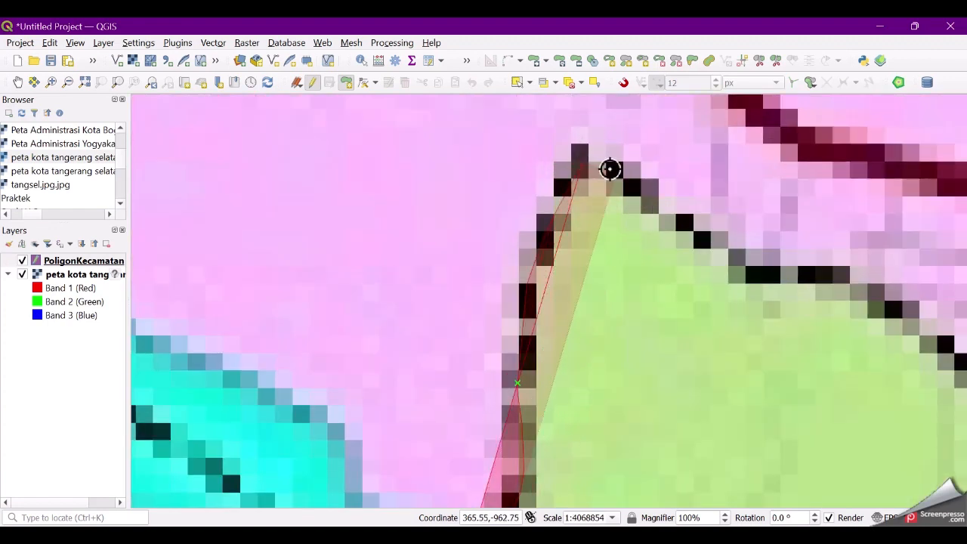
pyautogui.click(611, 166)
pyautogui.click(723, 259)
pyautogui.click(756, 276)
pyautogui.click(795, 276)
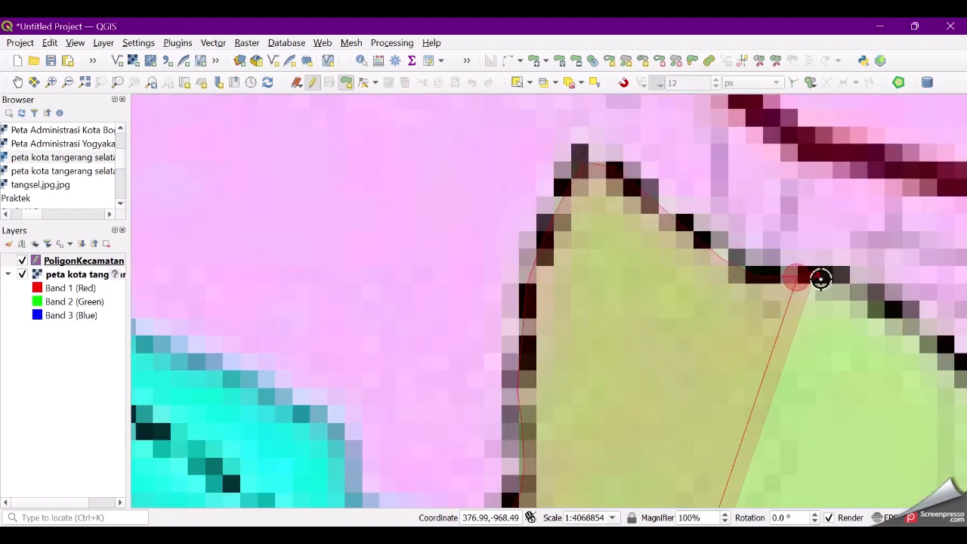
# Step: Add polygon vertices southeast along the dashed boundary beyond the short flat stretch
pyautogui.click(816, 275)
pyautogui.click(850, 281)
pyautogui.click(876, 302)
pyautogui.click(897, 318)
pyautogui.click(923, 339)
# Step: Continue the polygon southeast along the dashed boundary almost to the low point of the pink Serpong area
pyautogui.scroll(-2, 328, 317)
pyautogui.scroll(1, 595, 404)
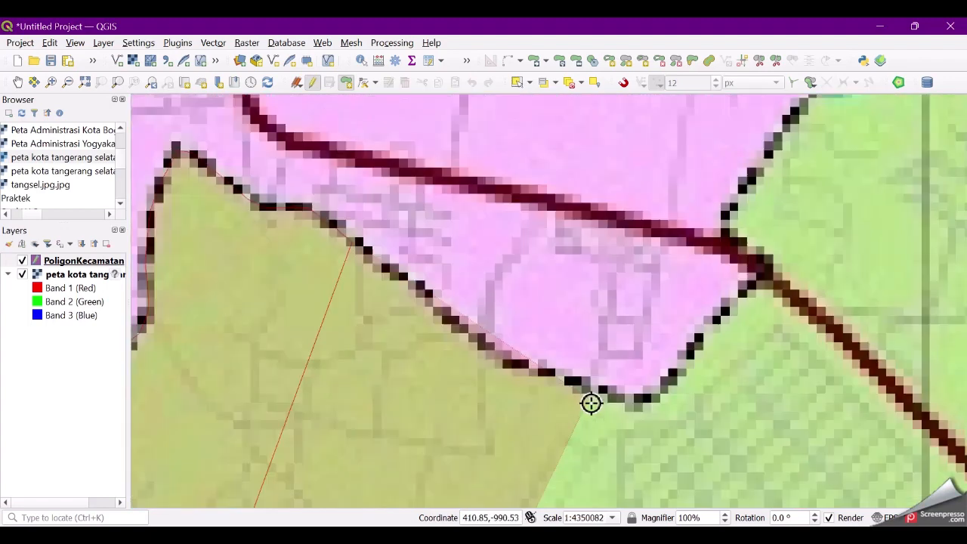
pyautogui.scroll(1, 436, 320)
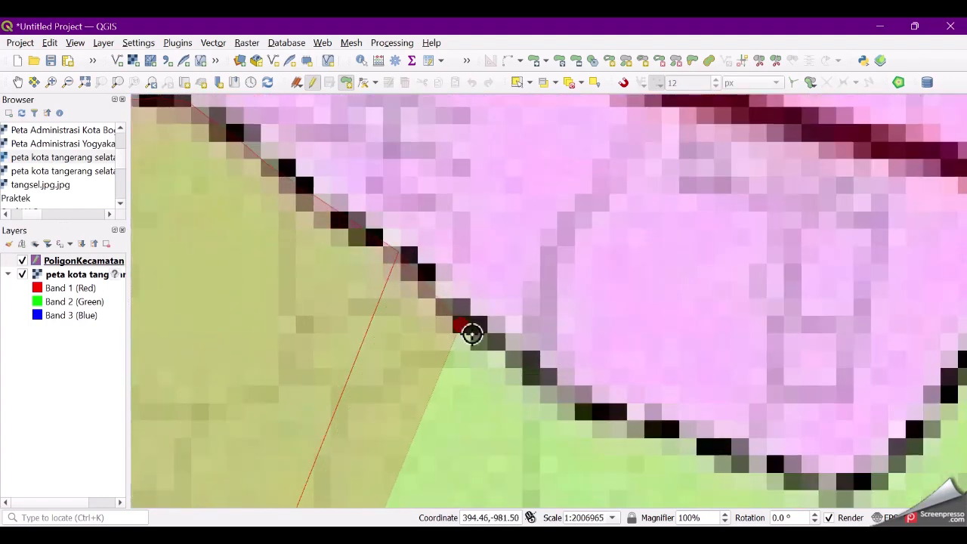
pyautogui.click(510, 353)
pyautogui.click(582, 406)
pyautogui.click(688, 444)
pyautogui.click(728, 460)
pyautogui.click(767, 475)
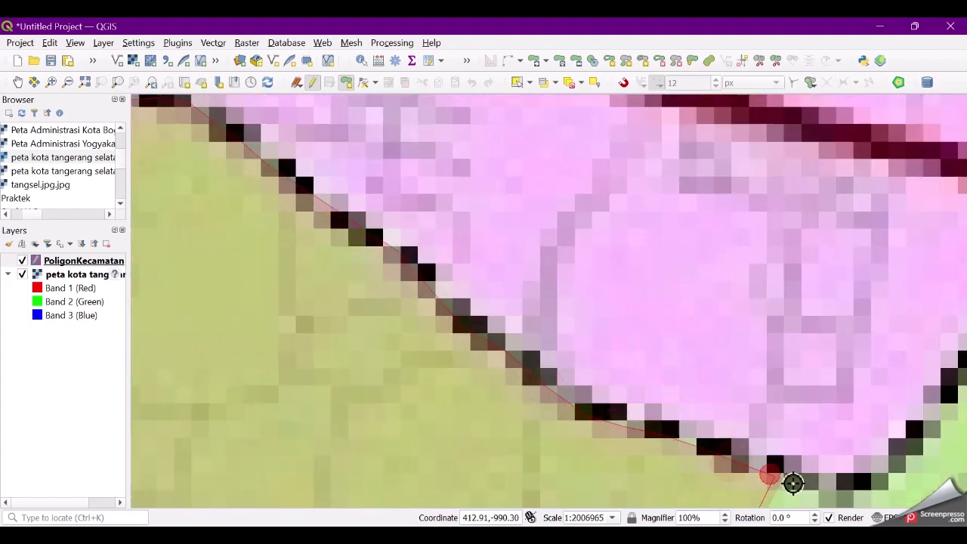
# Step: Trace the polygon around the low point of the pink Serpong area and start northeast along the dashed boundary
pyautogui.click(820, 483)
pyautogui.click(849, 484)
pyautogui.click(876, 474)
pyautogui.click(905, 451)
pyautogui.click(939, 413)
# Step: Extend the polygon northeast along the dashed boundary to where it meets the dark red road
pyautogui.scroll(-2, 343, 340)
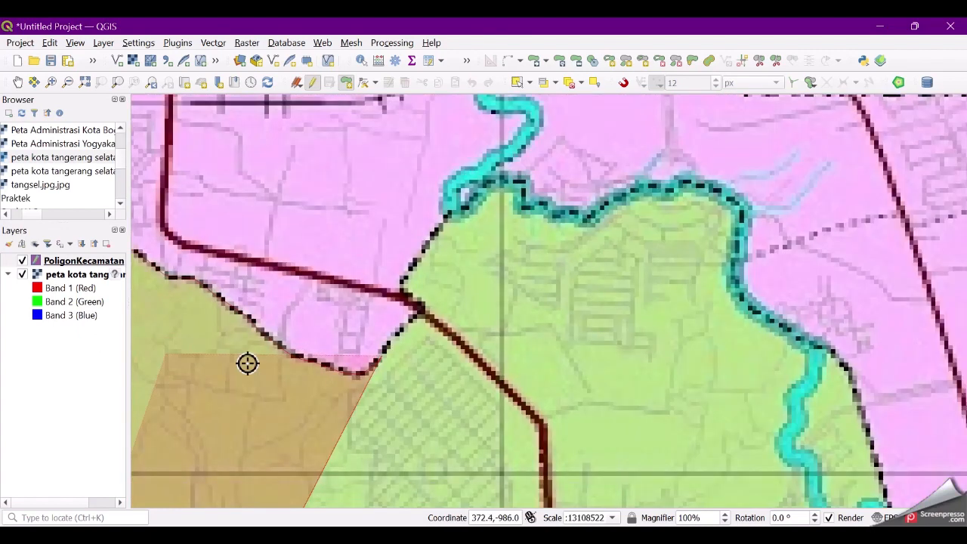
pyautogui.scroll(2, 594, 287)
pyautogui.scroll(1, 561, 294)
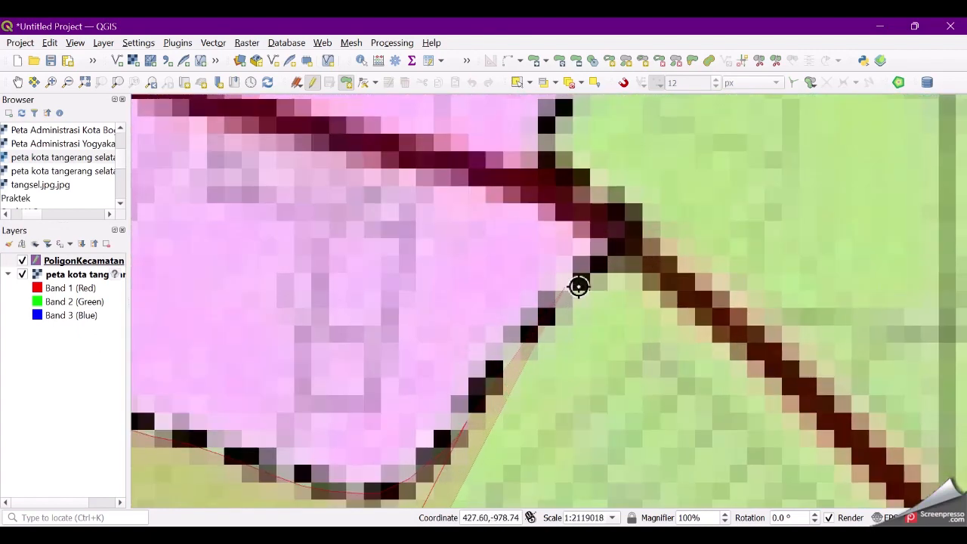
pyautogui.click(603, 257)
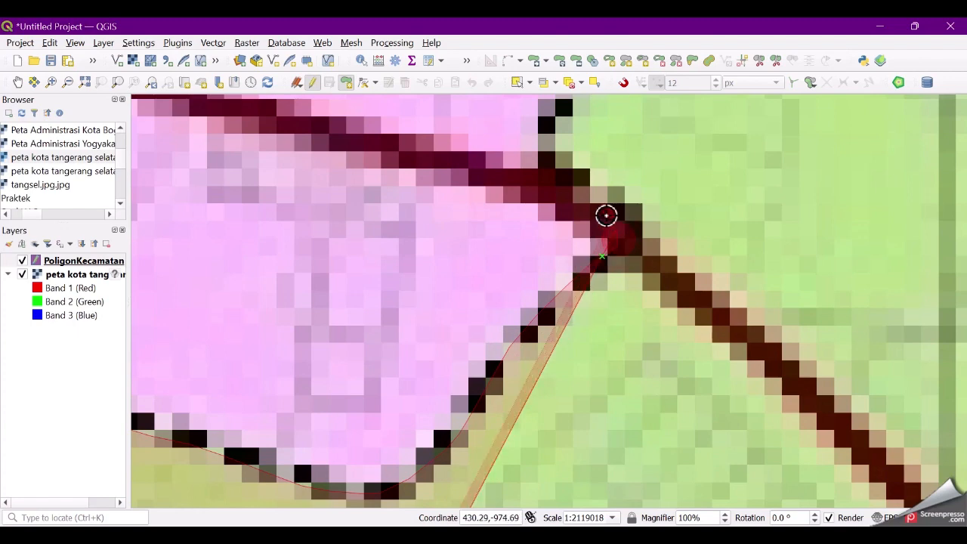
# Step: Take the polygon across the dark red road and northeast along the dashed boundary toward the river
pyautogui.scroll(-2, 531, 227)
pyautogui.scroll(1, 620, 155)
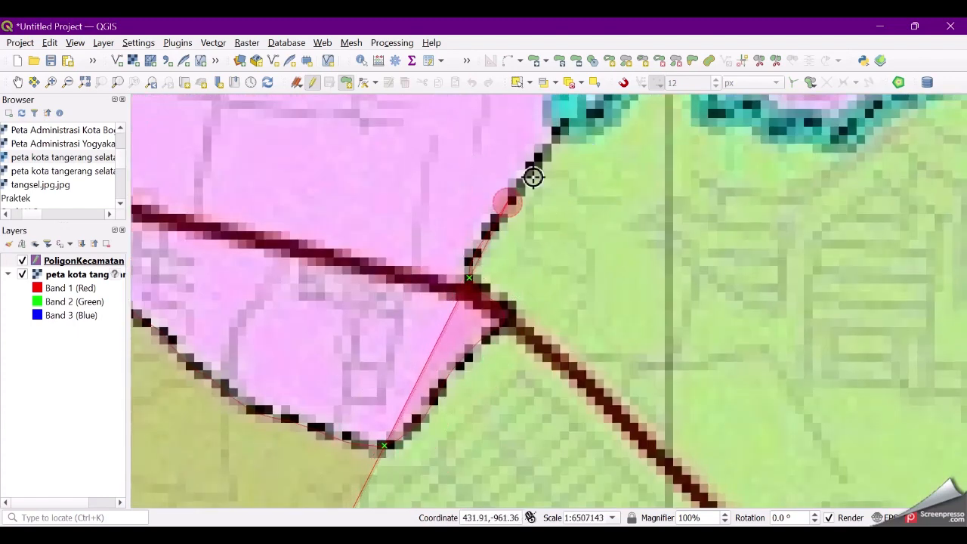
pyautogui.click(558, 144)
# Step: Remove the misplaced vertex at the river and retrace the polygon onto the dashed river line
pyautogui.scroll(-2, 546, 235)
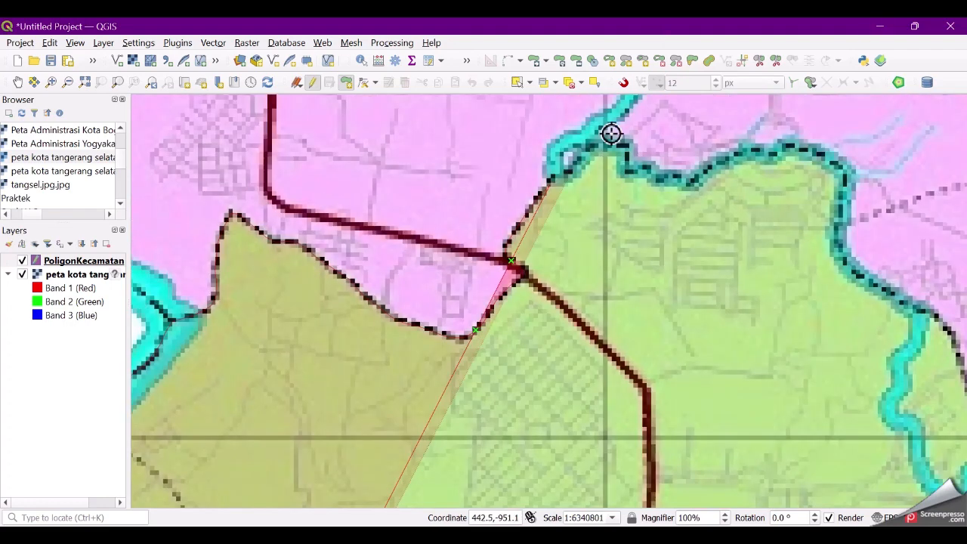
pyautogui.scroll(2, 484, 250)
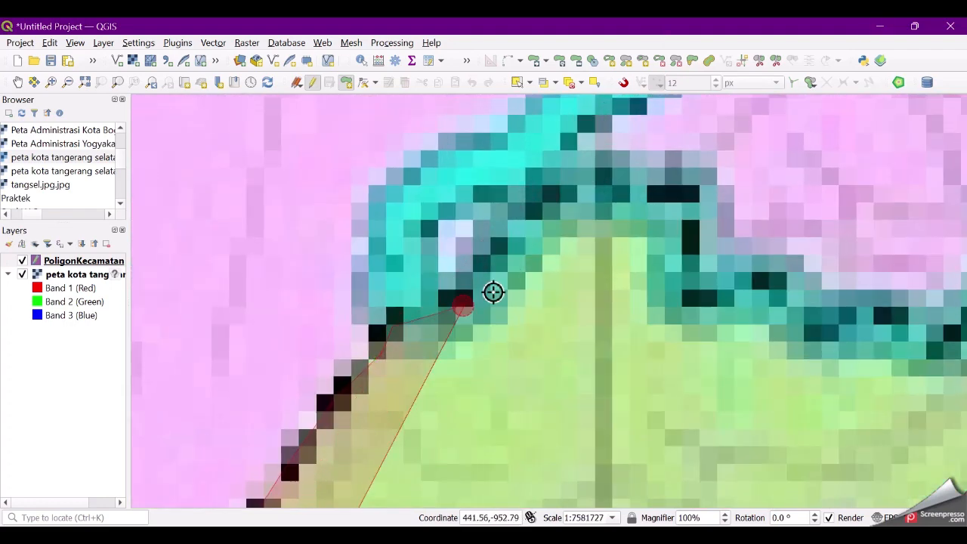
pyautogui.press('super+w')
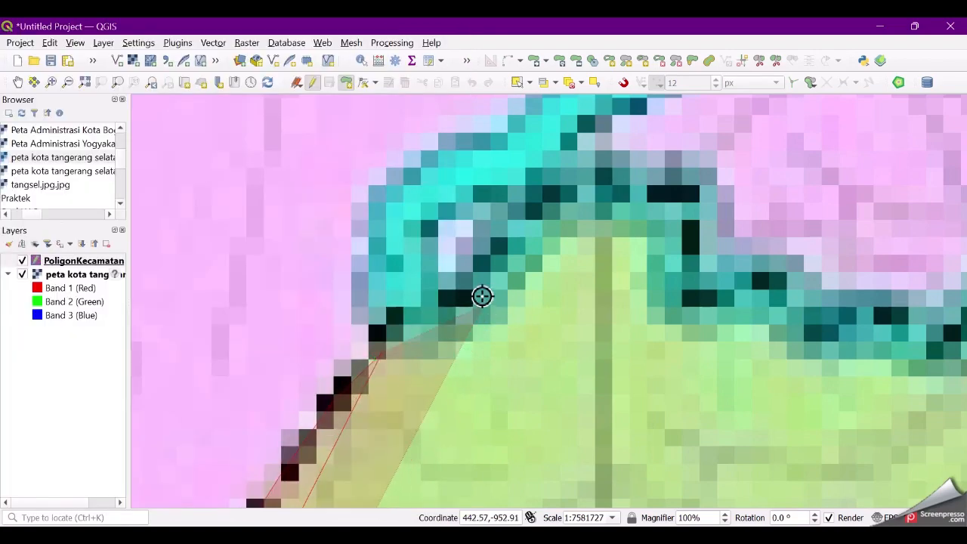
pyautogui.click(429, 302)
pyautogui.click(458, 298)
pyautogui.click(485, 284)
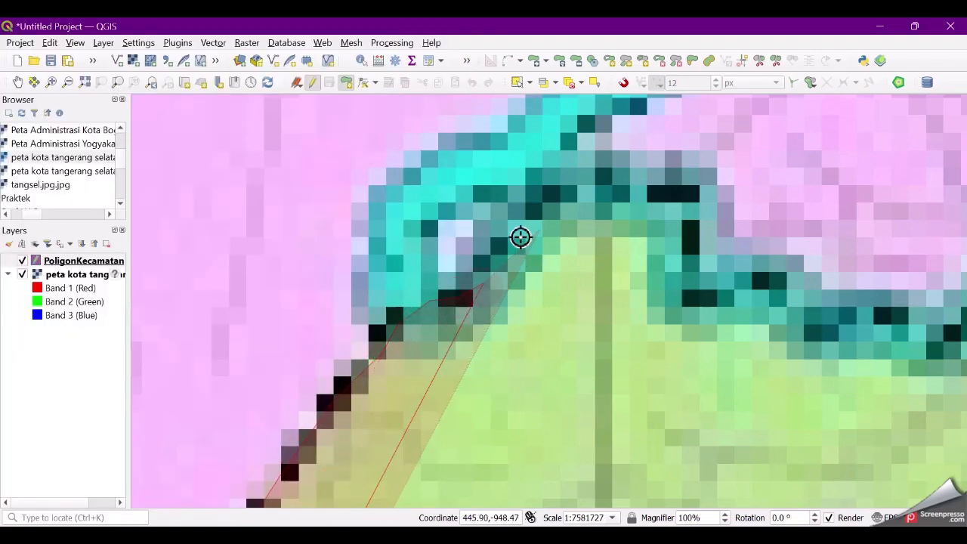
pyautogui.press('Delete')
# Step: Trace the polygon over the top of the river bend and down the dashed line on its eastern side
pyautogui.click(526, 219)
pyautogui.click(546, 201)
pyautogui.click(609, 183)
pyautogui.click(658, 183)
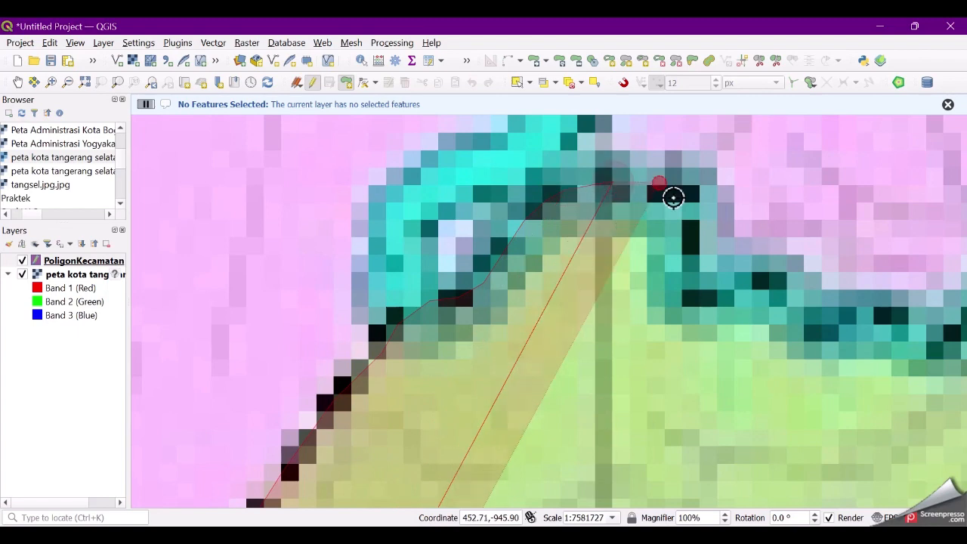
pyautogui.click(684, 211)
pyautogui.click(696, 244)
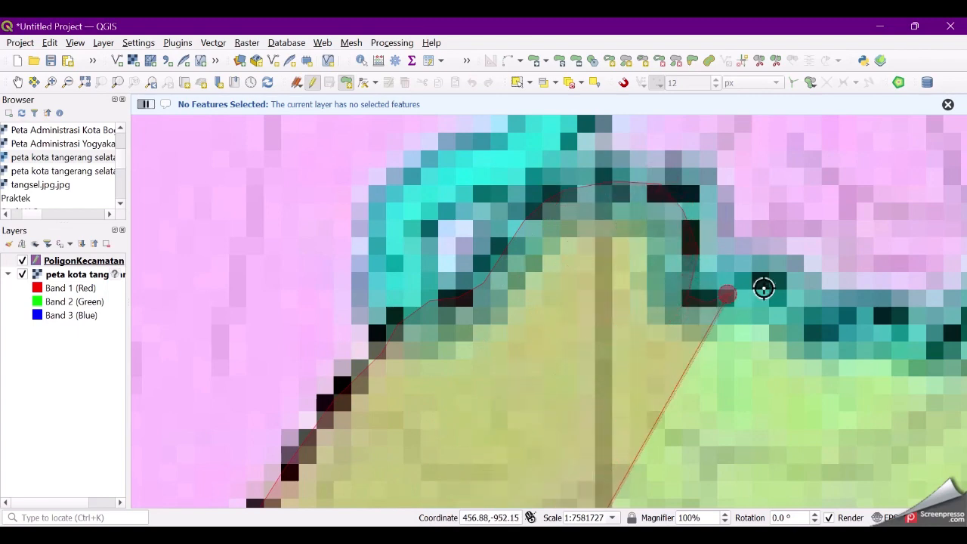
# Step: Continue the polygon east from the river bend along the dashed line, following its small dips
pyautogui.click(769, 283)
pyautogui.click(822, 340)
pyautogui.click(888, 316)
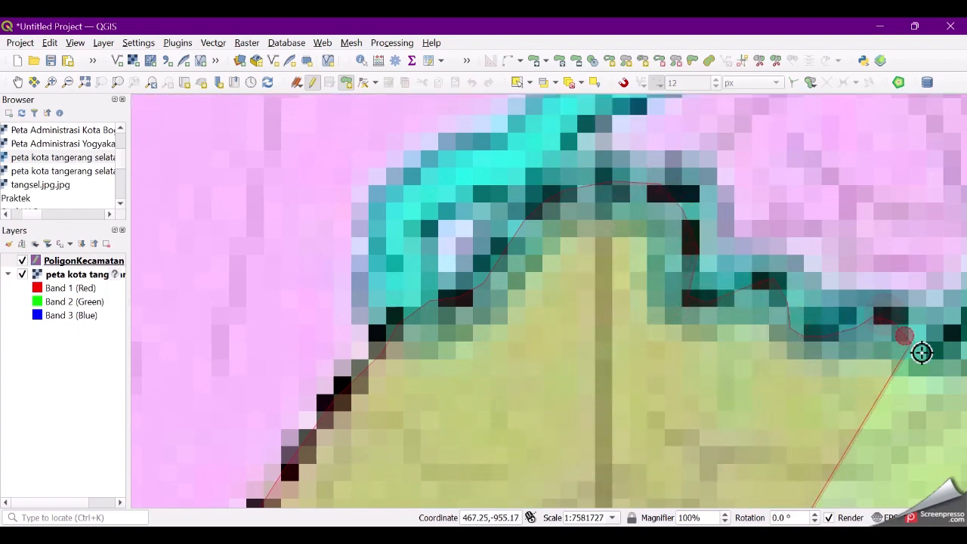
pyautogui.click(918, 351)
pyautogui.scroll(-2, 419, 364)
pyautogui.scroll(1, 699, 338)
pyautogui.scroll(2, 696, 339)
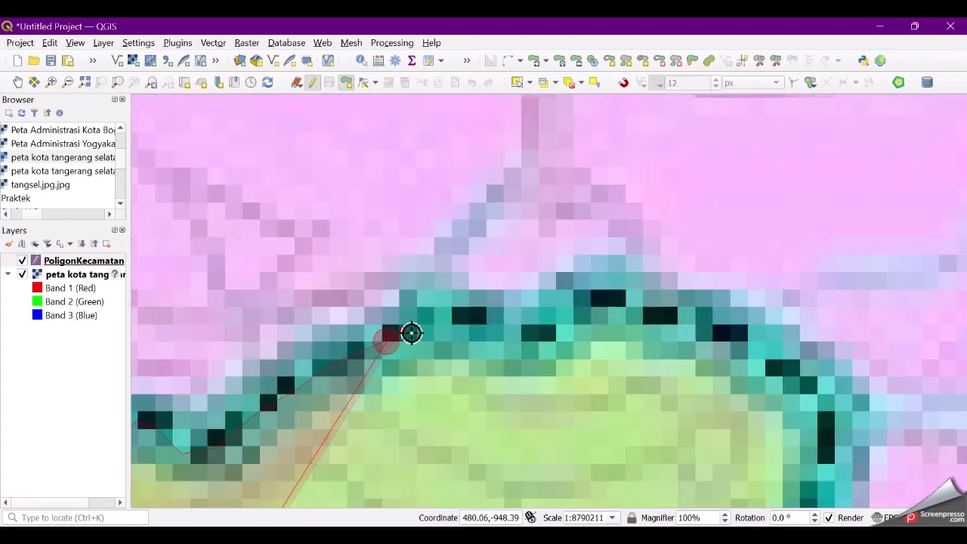
# Step: Trace the polygon east along the river's dashed line, through the shallow dip and over the next crest
pyautogui.click(415, 329)
pyautogui.click(454, 331)
pyautogui.click(523, 342)
pyautogui.click(569, 339)
pyautogui.click(599, 313)
pyautogui.click(632, 299)
pyautogui.click(699, 328)
pyautogui.click(728, 348)
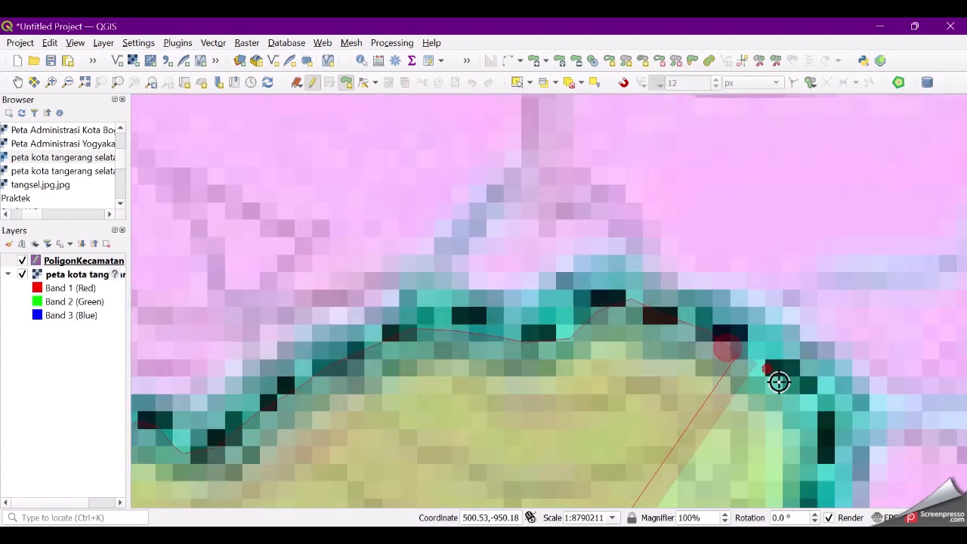
# Step: Curve the polygon down the dashed line where the river turns from east to south
pyautogui.click(767, 370)
pyautogui.click(799, 403)
pyautogui.click(818, 436)
pyautogui.click(820, 457)
pyautogui.scroll(-3, 763, 400)
pyautogui.scroll(3, 767, 425)
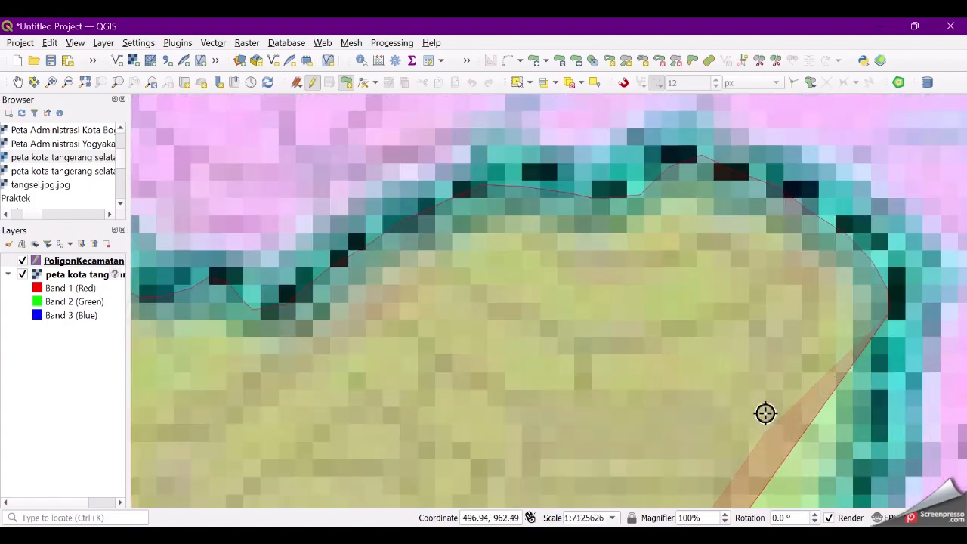
pyautogui.scroll(-3, 816, 450)
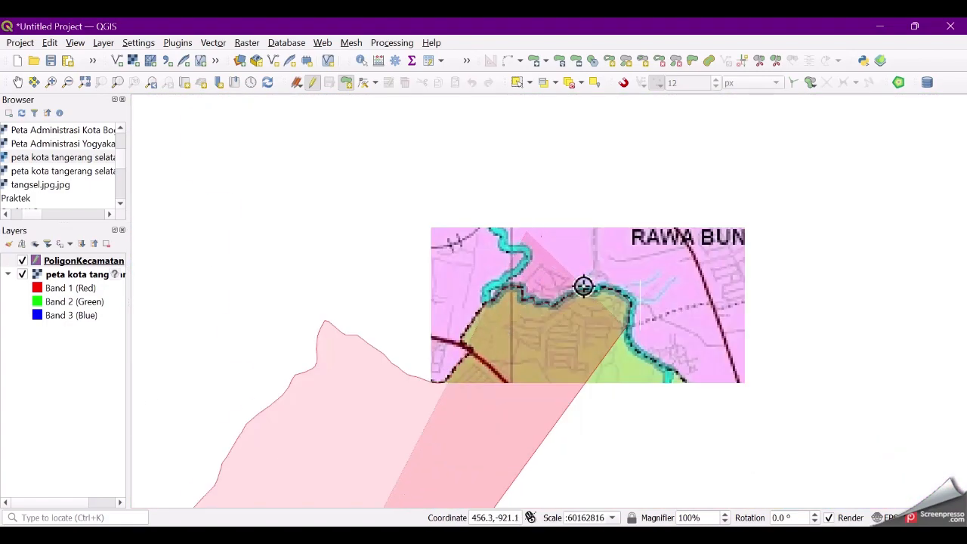
pyautogui.scroll(3, 583, 283)
# Step: Trace the polygon southeast along the river and onto the dashed boundary that leaves the river southward
pyautogui.click(548, 219)
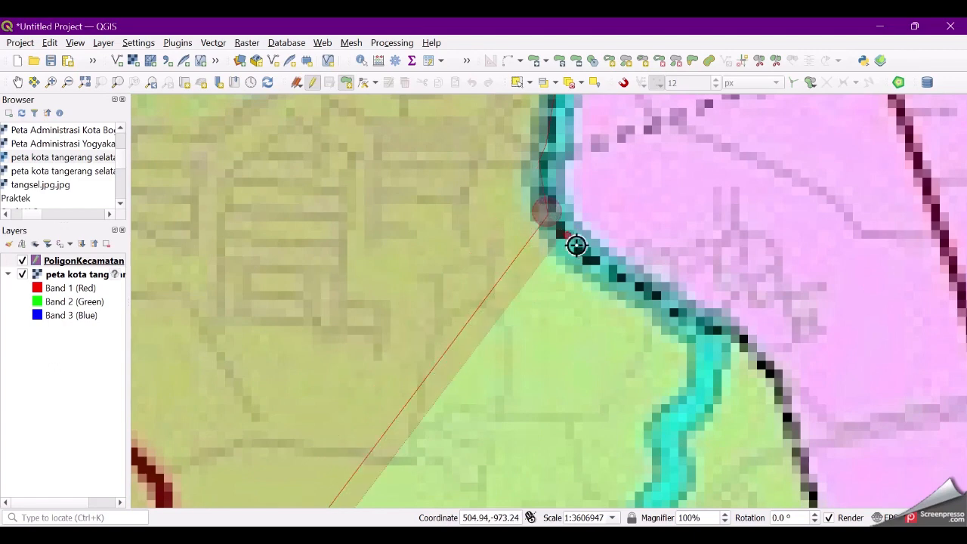
pyautogui.click(622, 279)
pyautogui.click(682, 312)
pyautogui.click(744, 344)
pyautogui.click(767, 370)
pyautogui.click(791, 424)
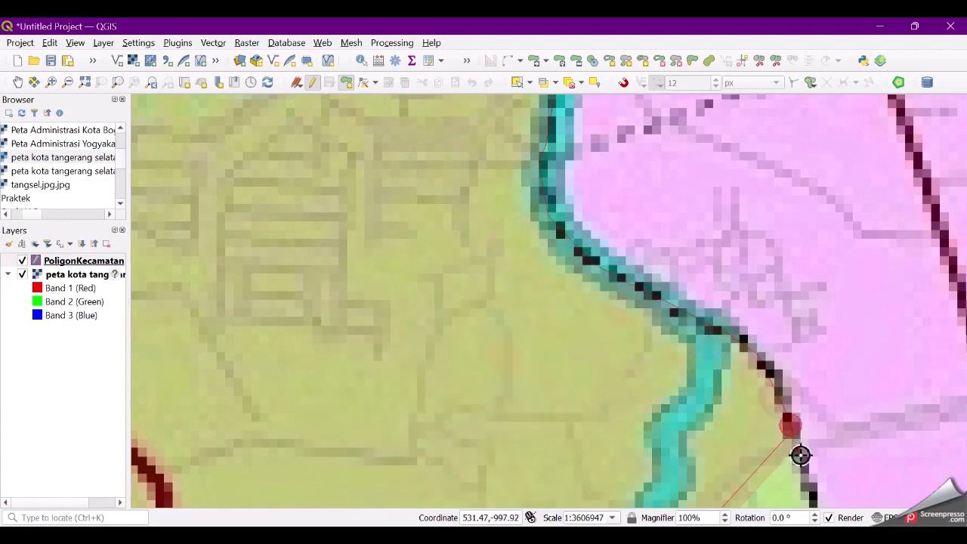
pyautogui.click(801, 459)
pyautogui.scroll(-2, 456, 299)
pyautogui.scroll(2, 634, 396)
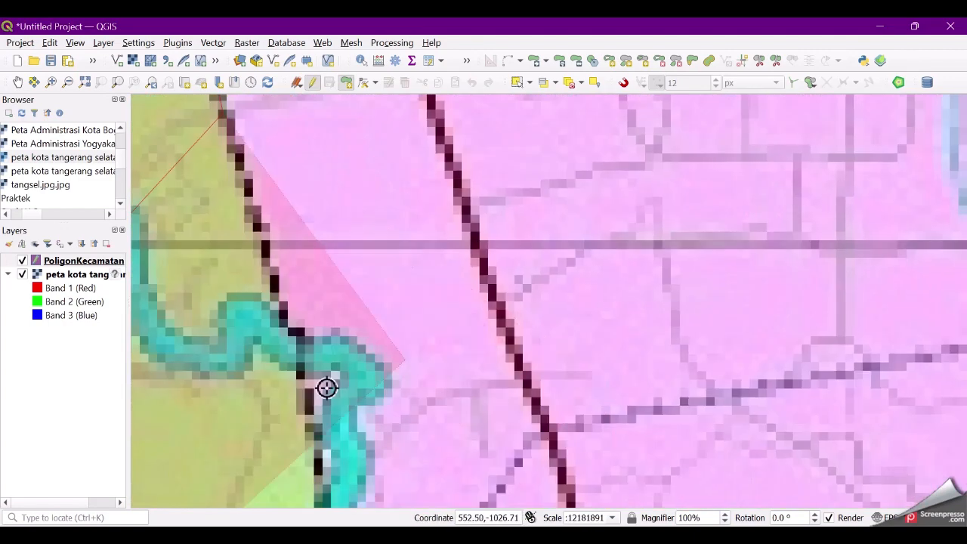
# Step: Follow the dashed boundary south across the river meander and back onto the river, toward its eastward bend
pyautogui.click(283, 317)
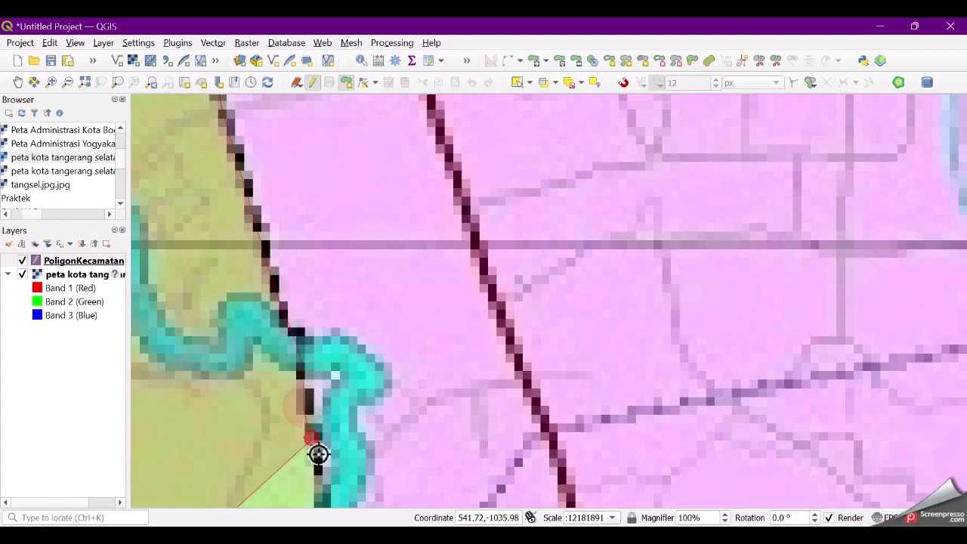
pyautogui.scroll(-1, 553, 262)
pyautogui.scroll(3, 413, 387)
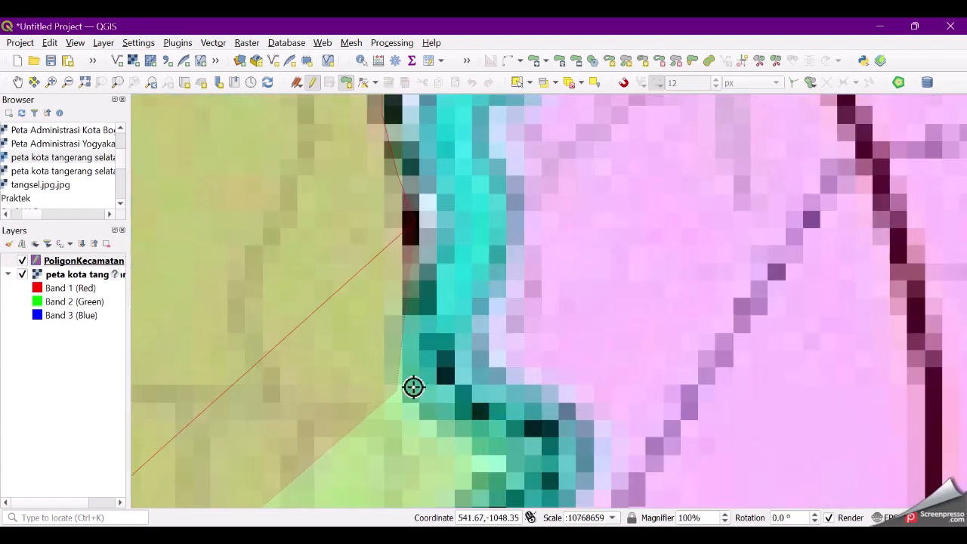
pyautogui.click(425, 321)
pyautogui.click(439, 368)
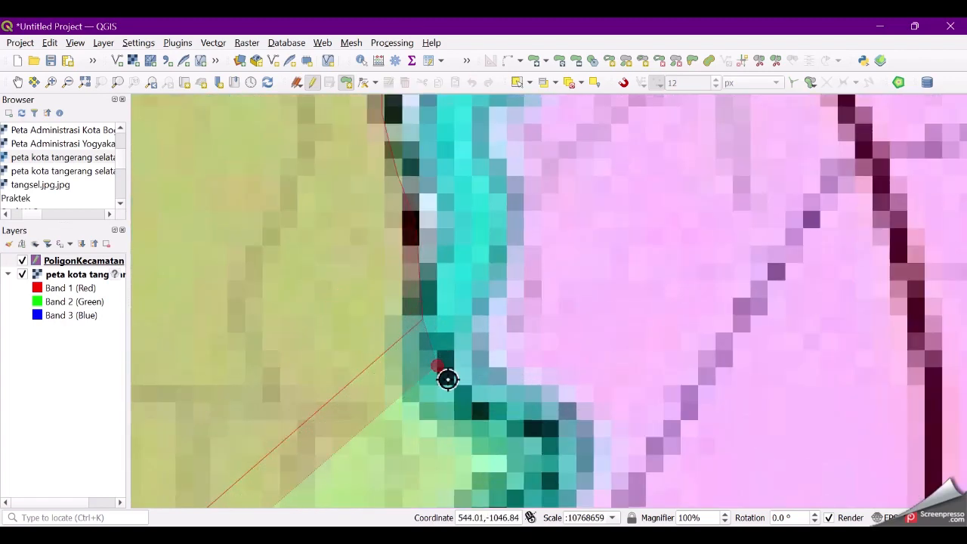
pyautogui.click(455, 391)
pyautogui.click(482, 414)
pyautogui.scroll(-2, 661, 366)
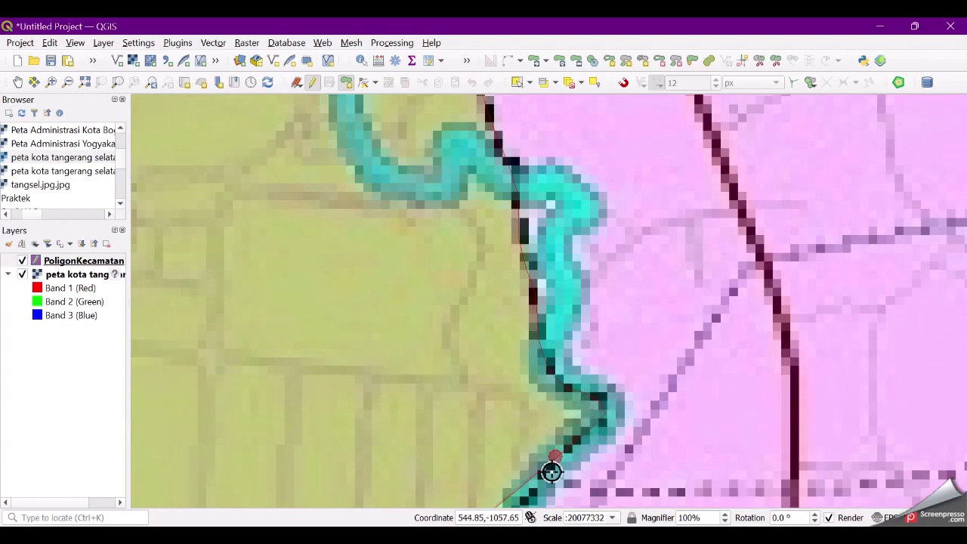
# Step: Trace the polygon down the southwest stretch of the river and around the small bend below it
pyautogui.scroll(-3, 671, 231)
pyautogui.scroll(4, 542, 403)
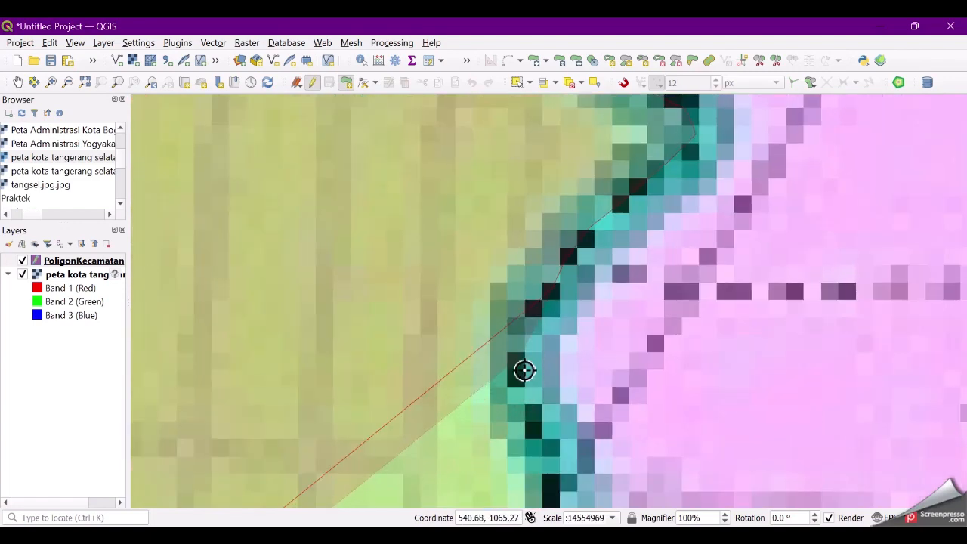
pyautogui.click(514, 371)
pyautogui.click(515, 396)
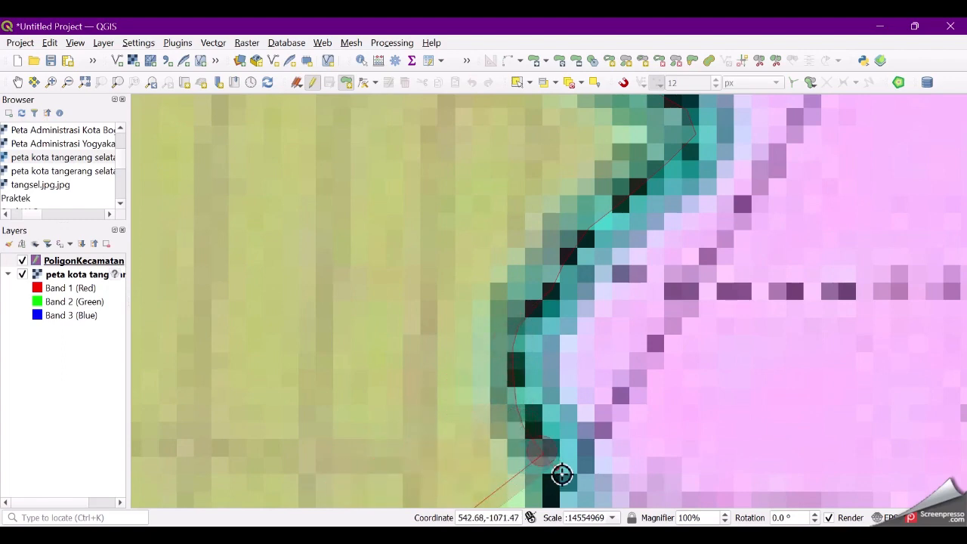
pyautogui.click(552, 481)
pyautogui.scroll(-2, 401, 333)
pyautogui.scroll(3, 362, 416)
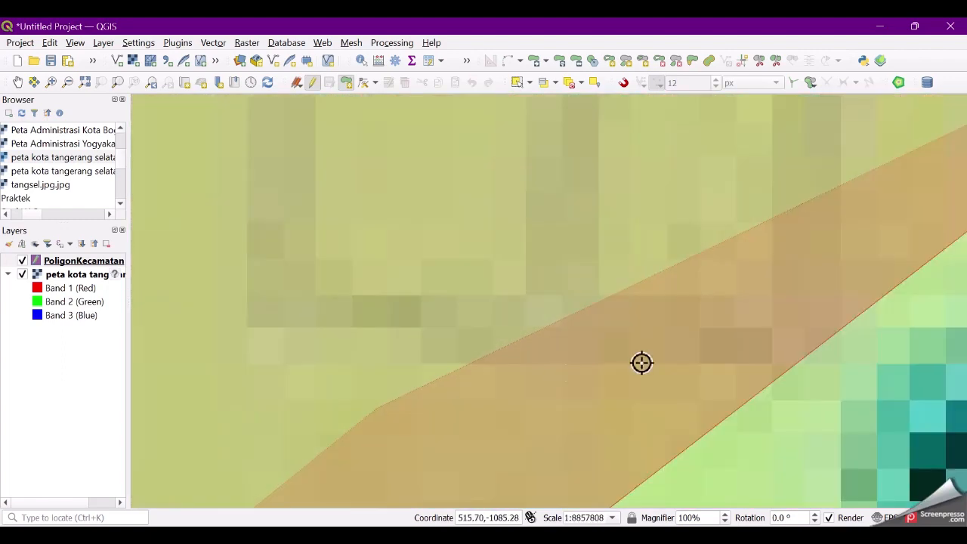
# Step: Extend the polygon along the river's dashed line through the S-bend east of the SETU label
pyautogui.scroll(-1, 642, 363)
pyautogui.scroll(3, 829, 375)
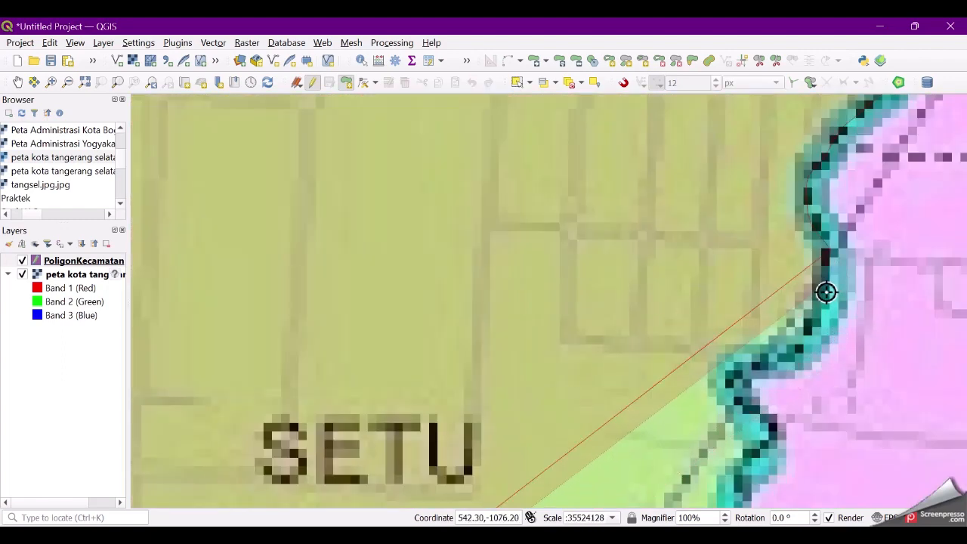
pyautogui.click(818, 317)
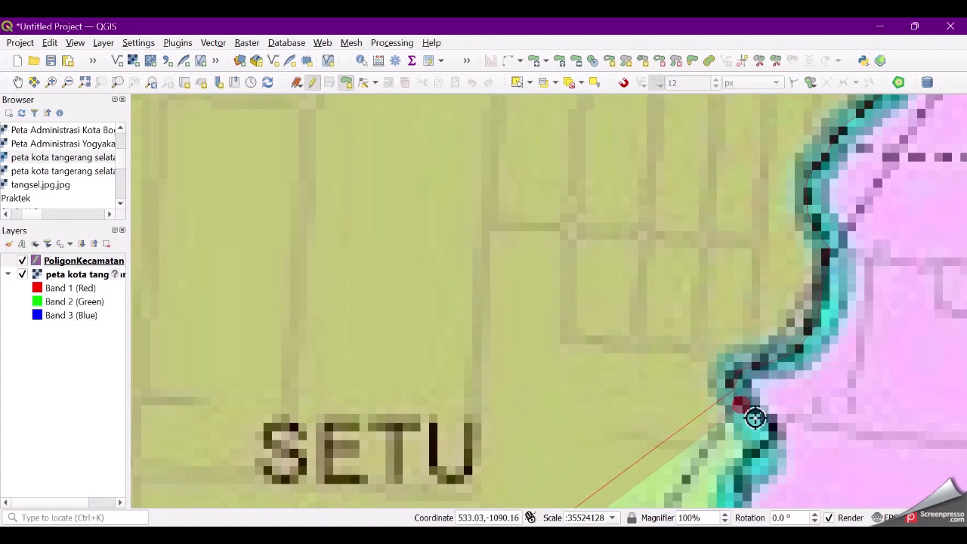
pyautogui.scroll(-2, 652, 367)
pyautogui.scroll(2, 766, 397)
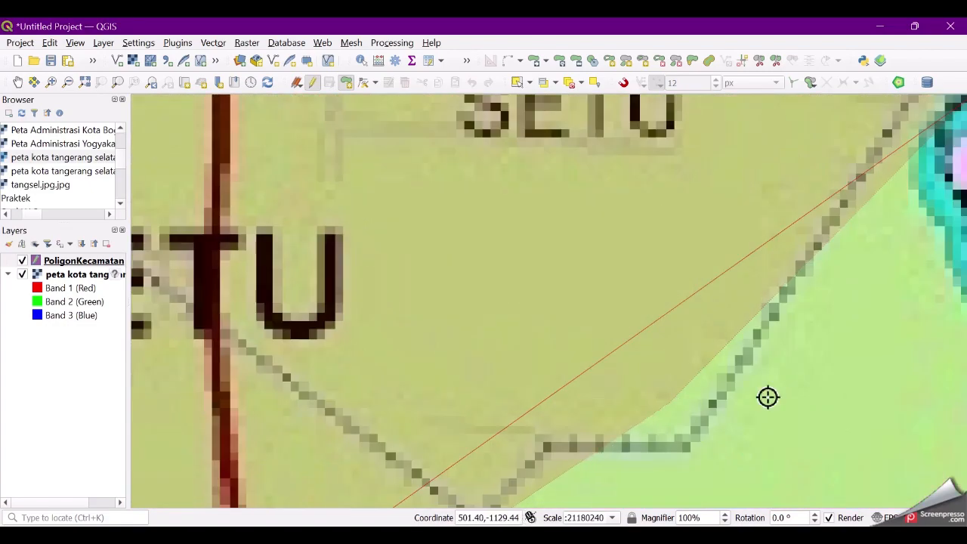
# Step: Continue the polygon south along the river's dashed eastern edge and around the hook-shaped bend
pyautogui.scroll(-2, 583, 373)
pyautogui.scroll(2, 764, 339)
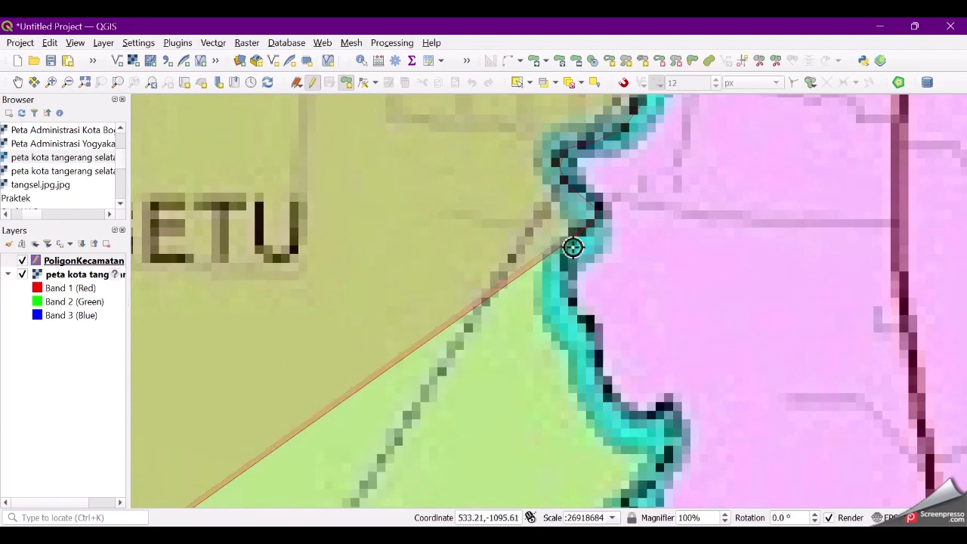
pyautogui.click(609, 394)
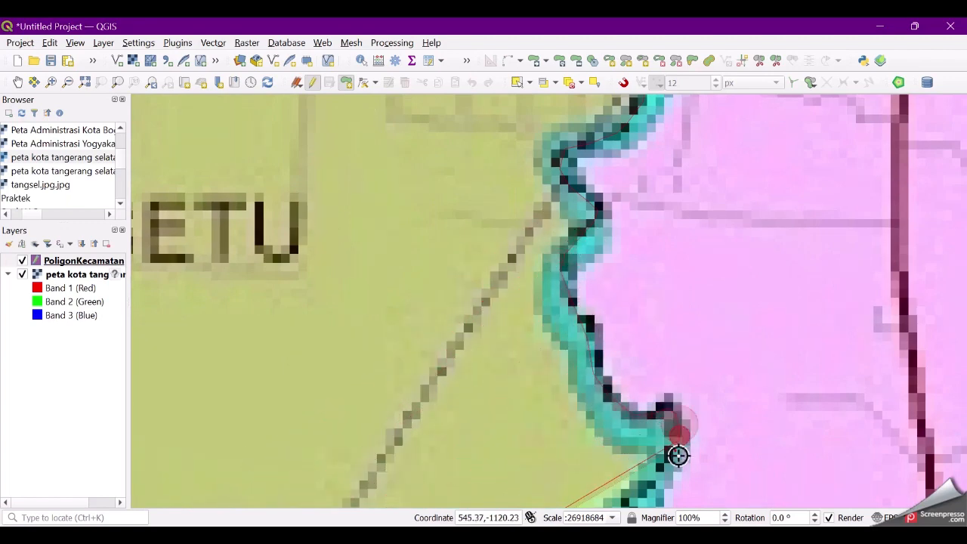
pyautogui.scroll(-2, 724, 218)
pyautogui.scroll(1, 673, 380)
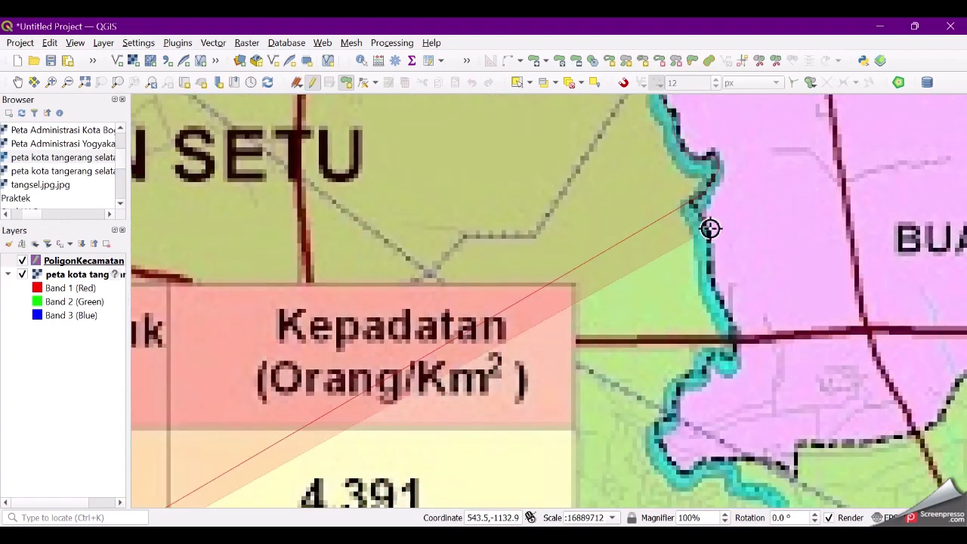
# Step: Take the polygon from the notch below the hook down the river's straight dashed eastern edge
pyautogui.scroll(1, 697, 209)
pyautogui.click(703, 220)
pyautogui.click(720, 238)
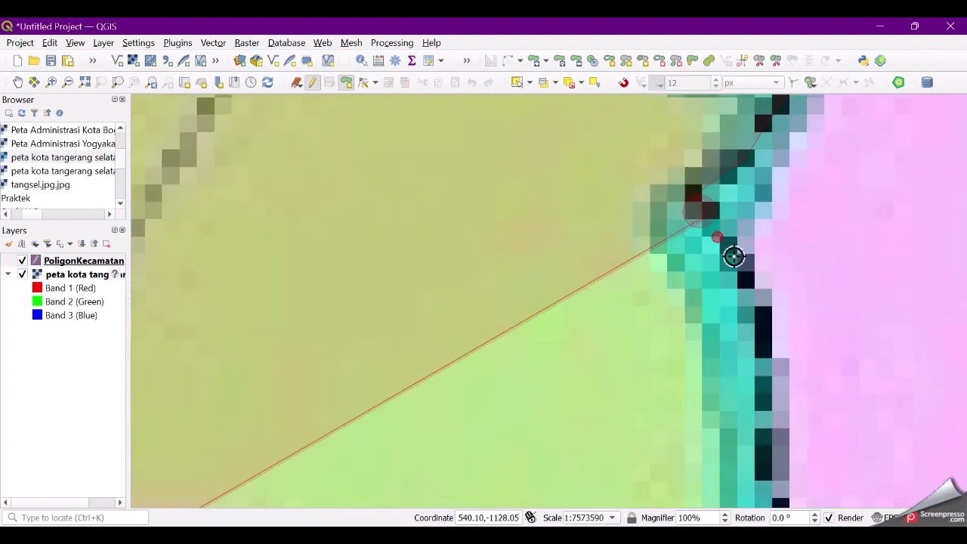
pyautogui.click(757, 293)
pyautogui.click(764, 322)
pyautogui.click(764, 364)
pyautogui.click(763, 399)
pyautogui.scroll(-2, 529, 325)
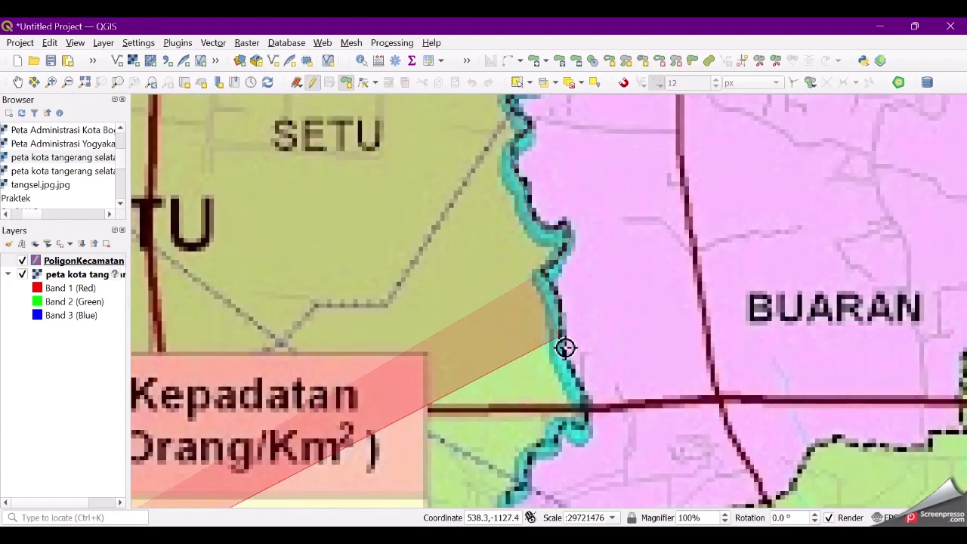
# Step: Trace the polygon southeast along the dashed river edge and across the horizontal dark red road
pyautogui.scroll(4, 574, 340)
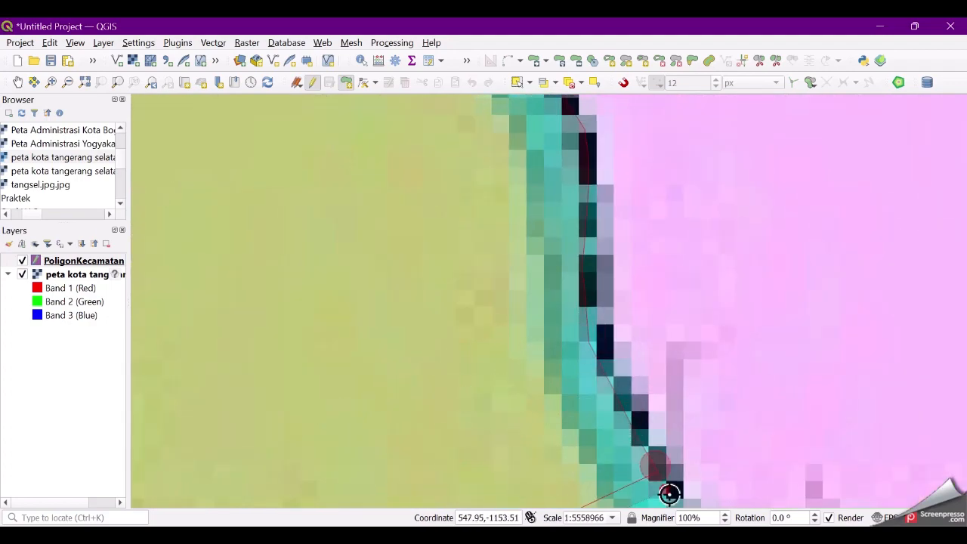
pyautogui.scroll(-3, 546, 164)
pyautogui.scroll(1, 523, 321)
pyautogui.scroll(2, 589, 249)
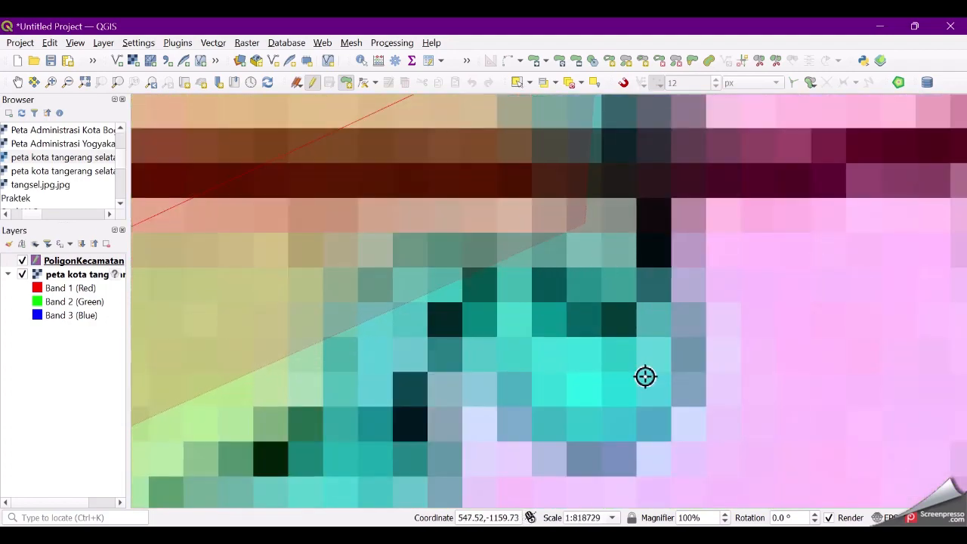
pyautogui.scroll(-3, 657, 327)
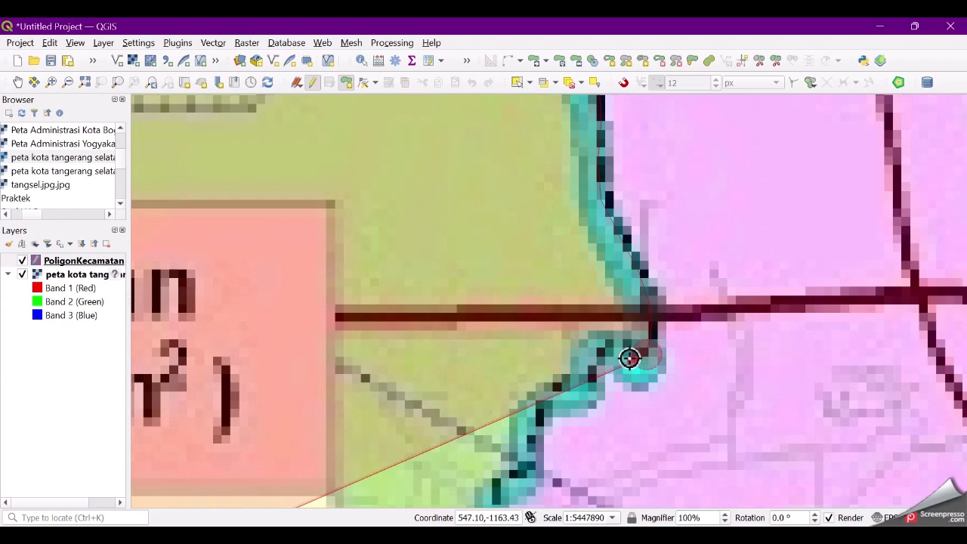
# Step: Trace the polygon southwest along the winding river below the road, past the thin dashed diagonal line
pyautogui.click(527, 444)
pyautogui.click(515, 473)
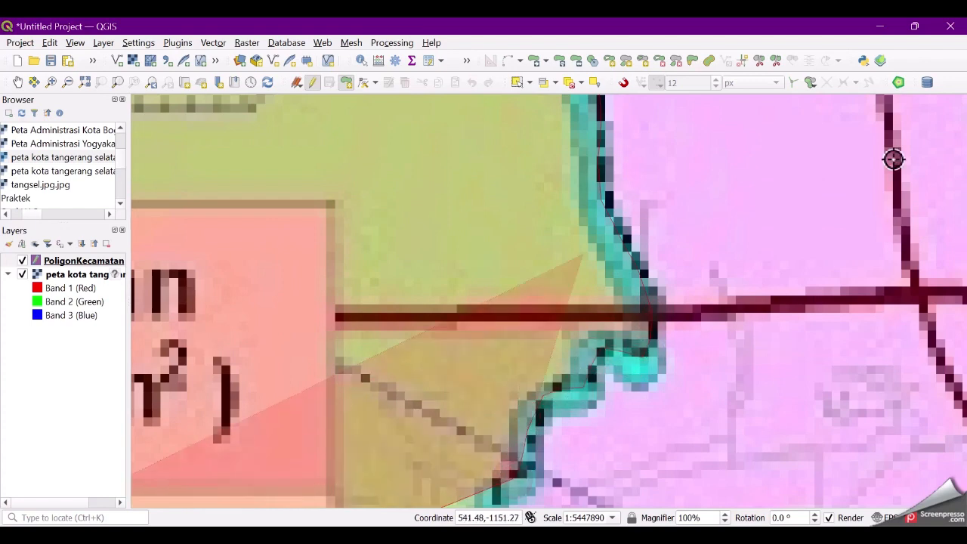
pyautogui.scroll(-1, 894, 159)
pyautogui.scroll(1, 797, 342)
# Step: Round the river's southwestern curve and follow the dashed boundary east to the corner where it turns north
pyautogui.click(615, 373)
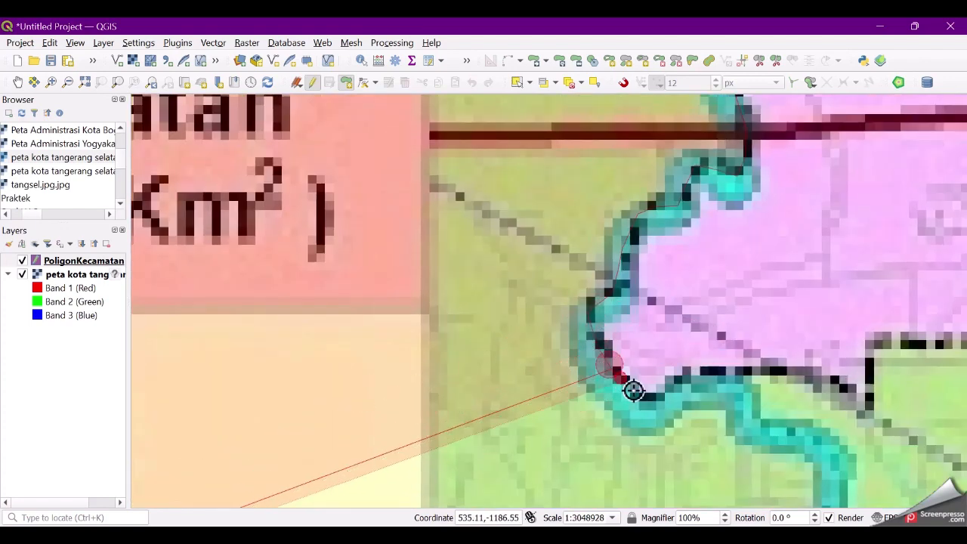
pyautogui.click(639, 393)
pyautogui.click(664, 399)
pyautogui.click(804, 378)
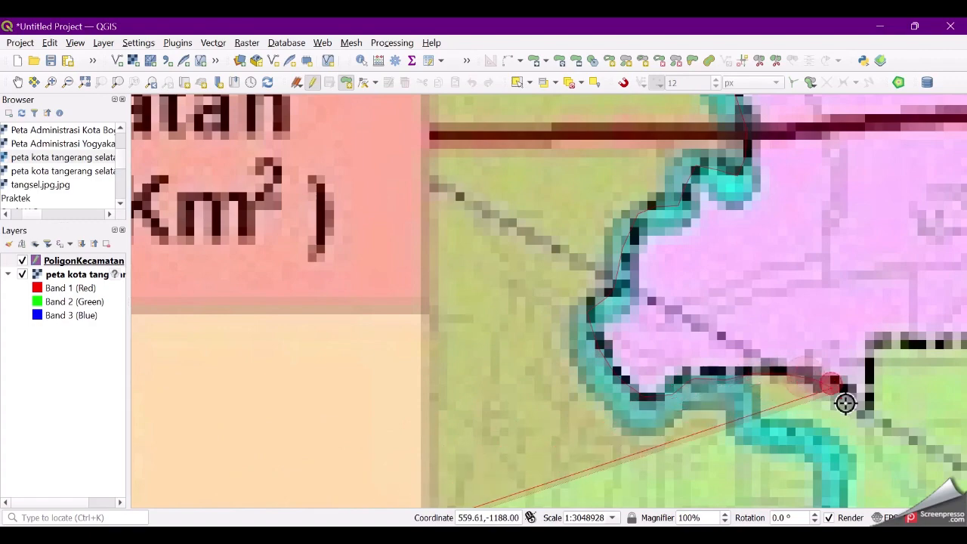
pyautogui.click(867, 407)
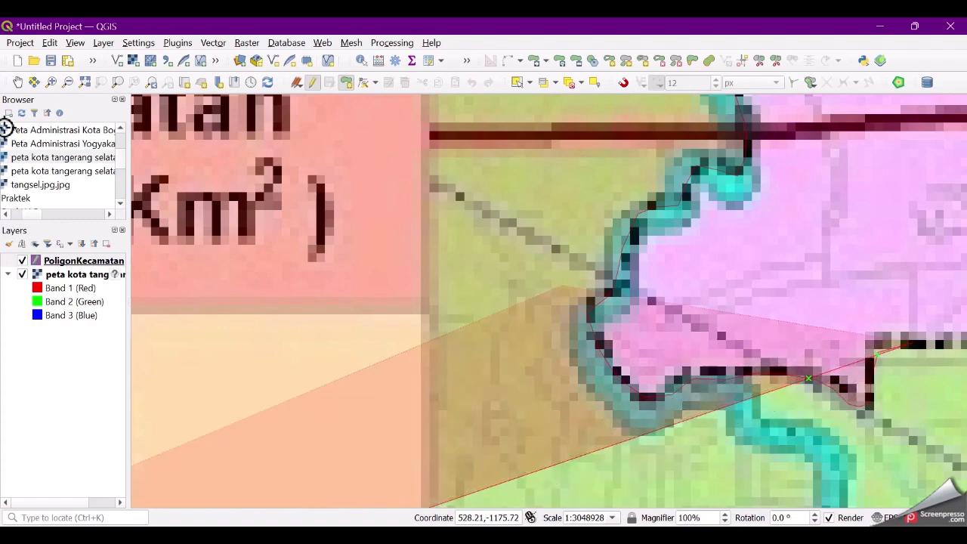
# Step: Trace the dashed boundary east from the corner, across the diagonal dark red road and up northeast
pyautogui.scroll(-2, 496, 201)
pyautogui.scroll(3, 635, 238)
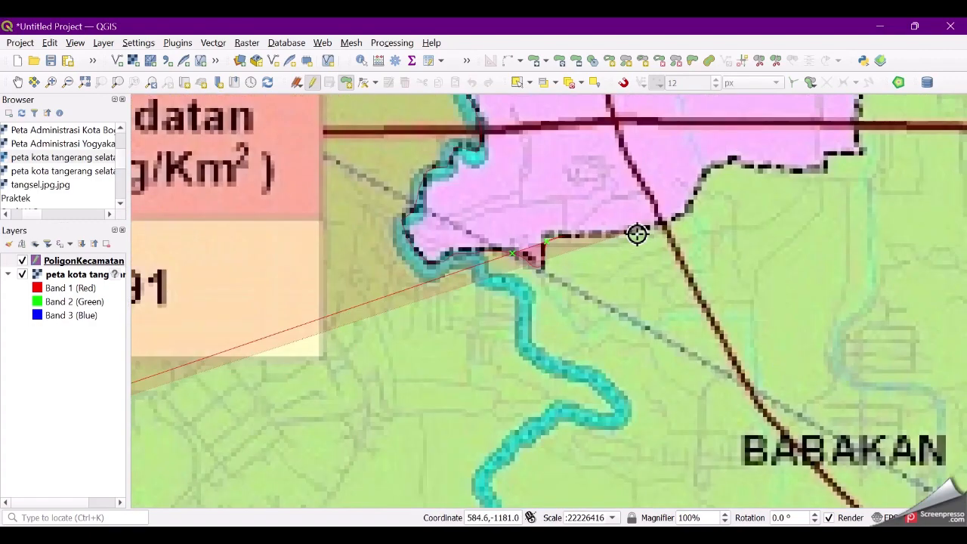
pyautogui.click(569, 242)
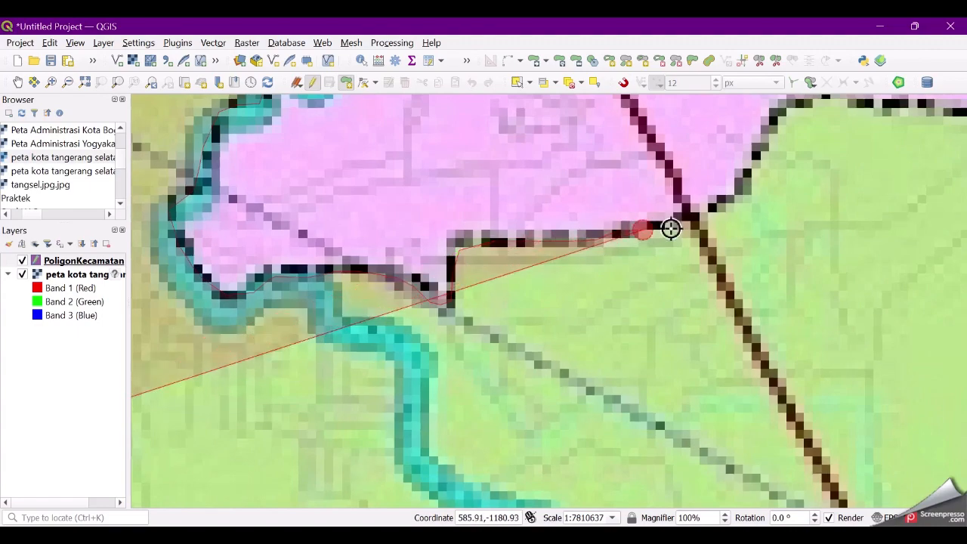
pyautogui.click(733, 194)
pyautogui.click(775, 130)
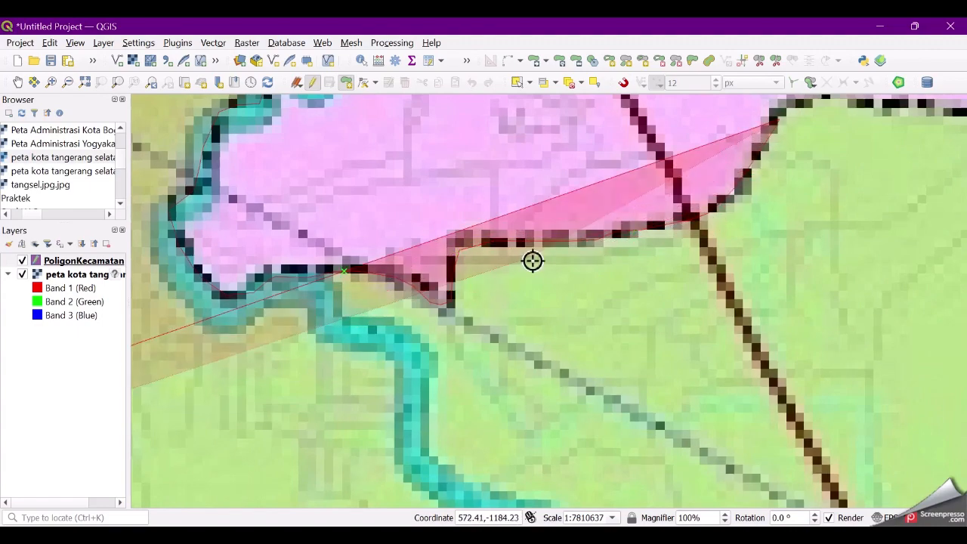
# Step: Trace the polygon over the rounded bump in the dashed boundary and east toward the step-shaped corner
pyautogui.scroll(-2, 449, 279)
pyautogui.scroll(6, 548, 238)
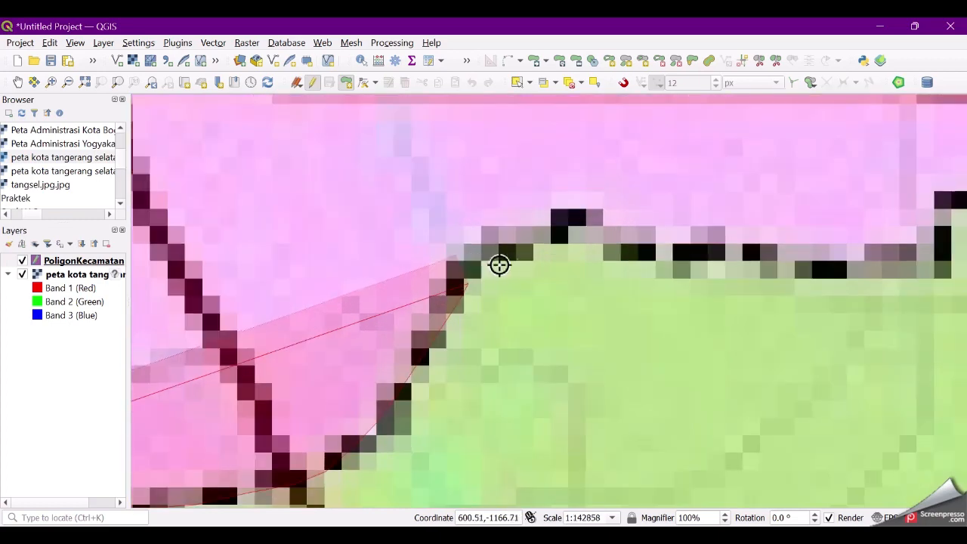
pyautogui.click(567, 229)
pyautogui.click(608, 237)
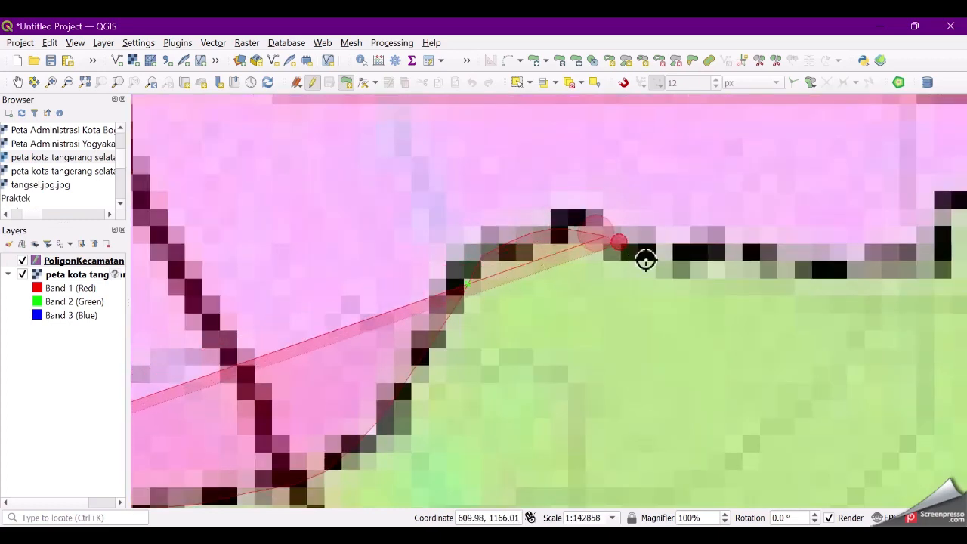
pyautogui.click(665, 259)
pyautogui.click(728, 251)
pyautogui.click(759, 260)
pyautogui.click(894, 258)
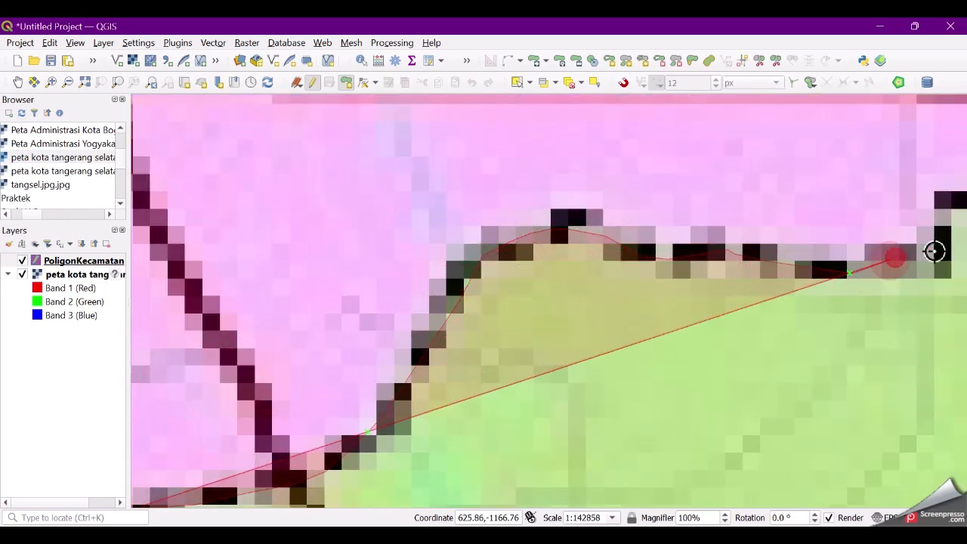
# Step: Trace the polygon around the stepped corner of the dashed boundary and north to the horizontal dark red road
pyautogui.scroll(-3, 414, 249)
pyautogui.scroll(1, 491, 237)
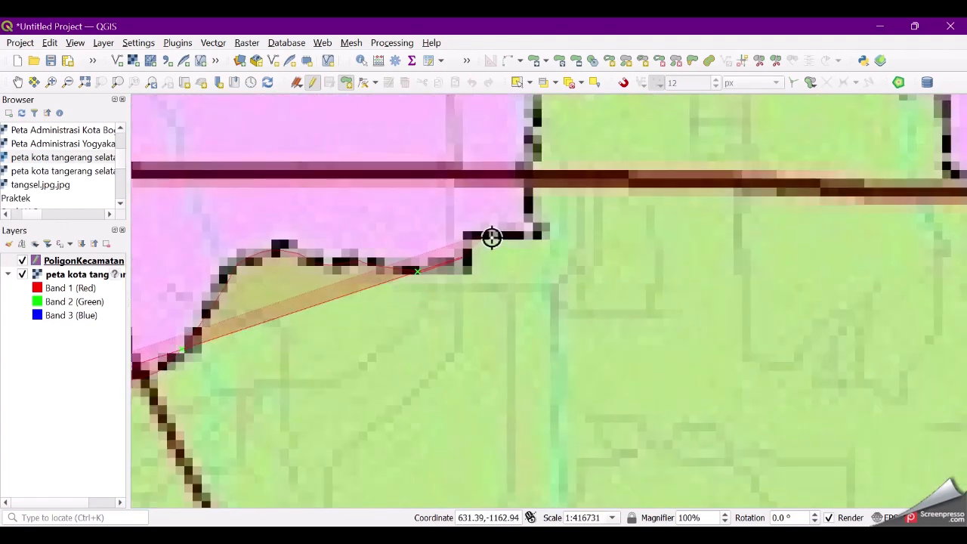
pyautogui.scroll(2, 472, 247)
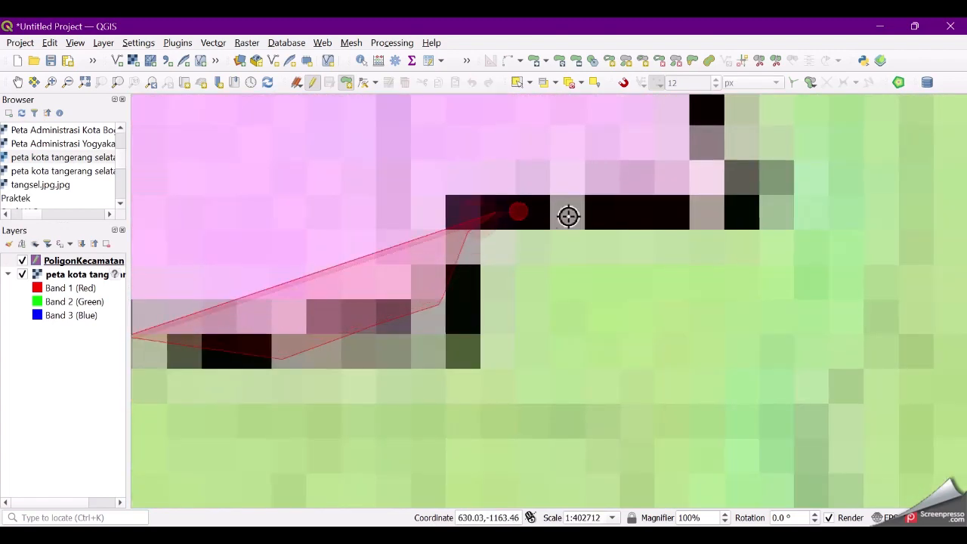
pyautogui.scroll(3, 695, 164)
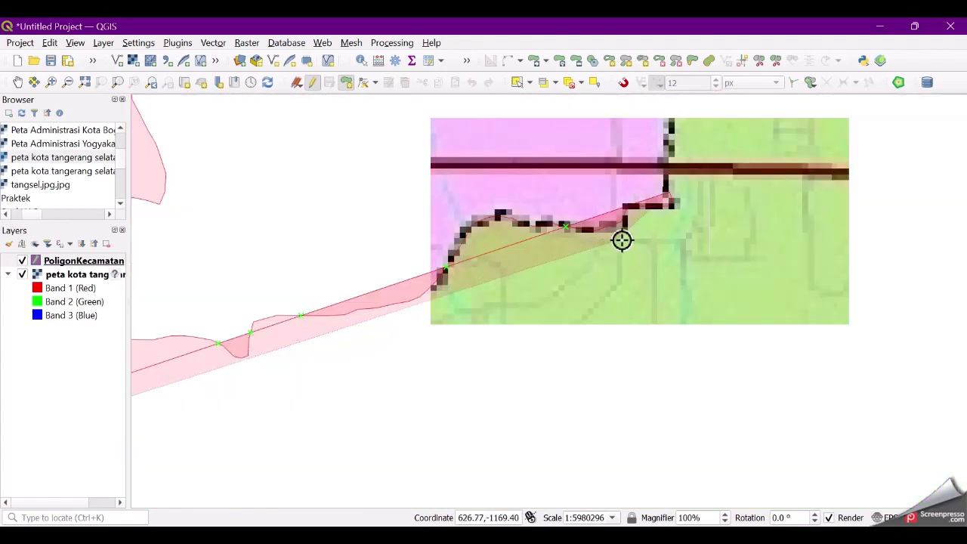
pyautogui.scroll(3, 669, 177)
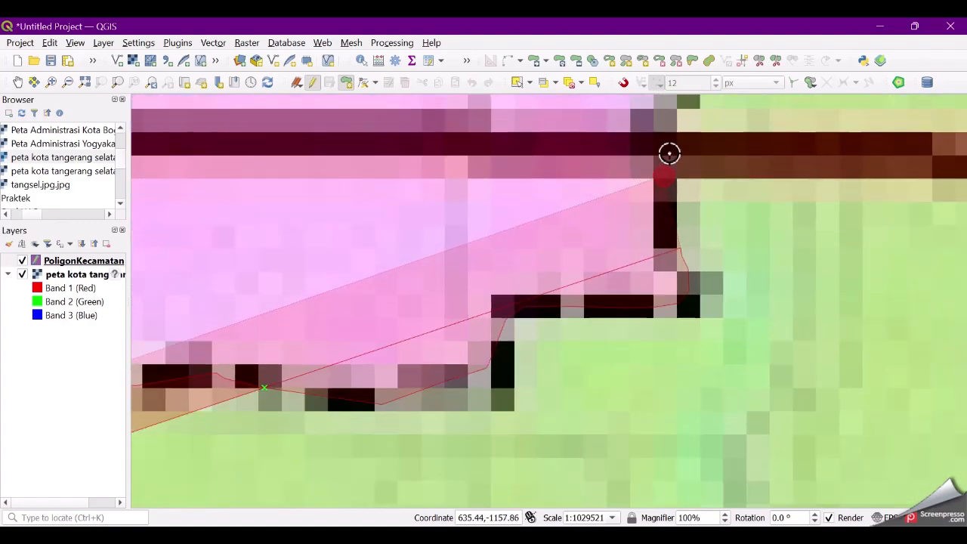
pyautogui.scroll(-2, 646, 228)
pyautogui.scroll(1, 668, 160)
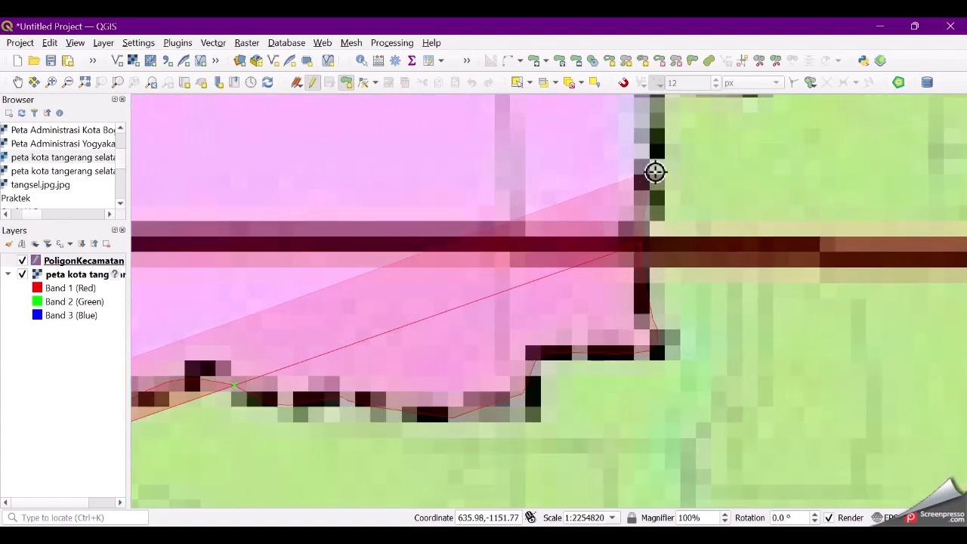
# Step: Continue the polygon north from the road, east along the short dashed ledge and up the northeast slope
pyautogui.scroll(-2, 643, 151)
pyautogui.scroll(3, 627, 227)
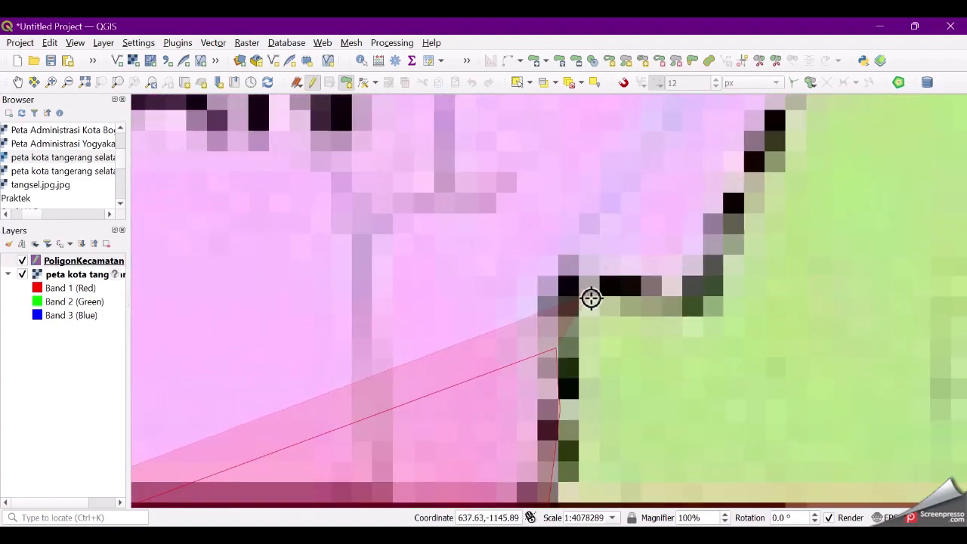
pyautogui.click(574, 287)
pyautogui.click(631, 291)
pyautogui.click(654, 301)
pyautogui.click(682, 304)
pyautogui.click(732, 211)
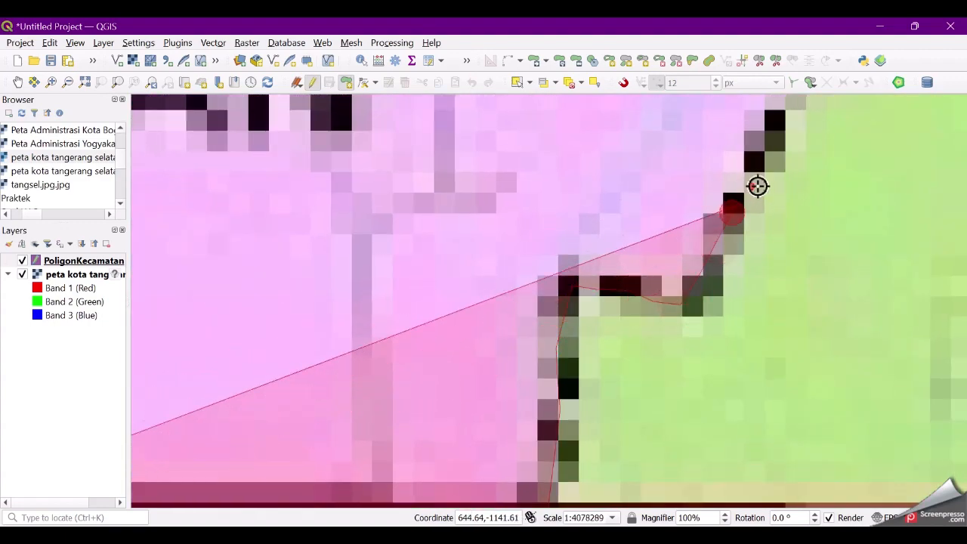
pyautogui.click(777, 155)
pyautogui.scroll(-3, 662, 222)
pyautogui.scroll(3, 561, 252)
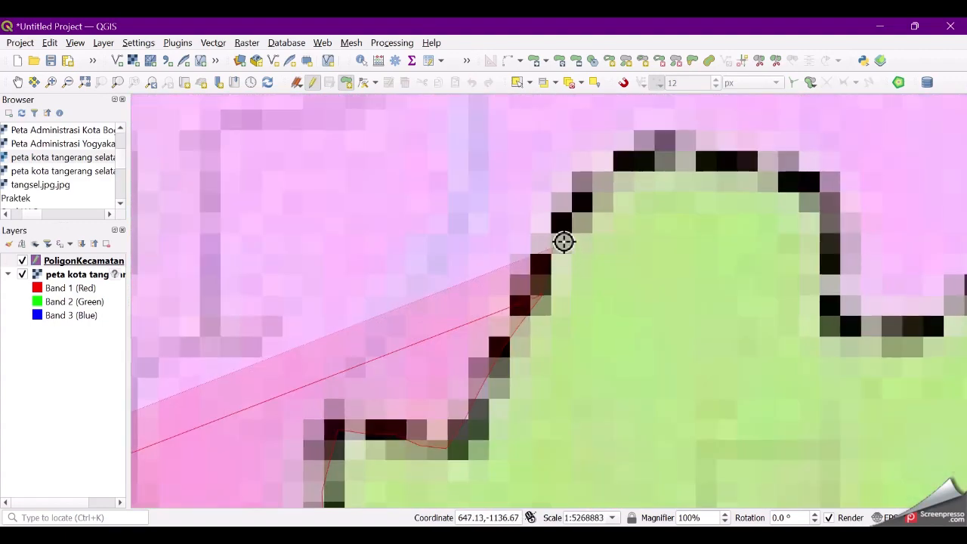
# Step: Trace the polygon around the rounded top of the dashed boundary and down its eastern side to the corner
pyautogui.click(592, 189)
pyautogui.click(633, 159)
pyautogui.click(702, 153)
pyautogui.click(745, 165)
pyautogui.click(783, 176)
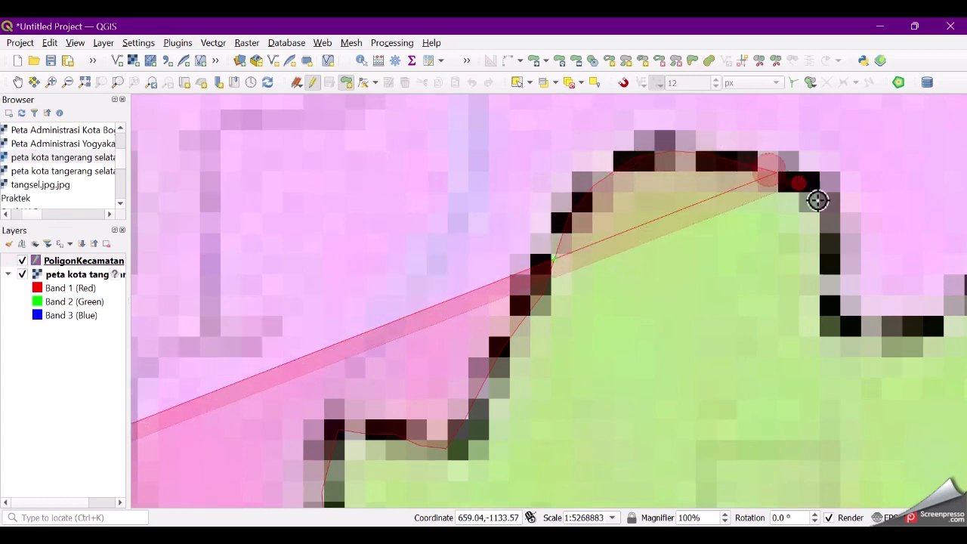
pyautogui.click(818, 206)
pyautogui.click(825, 236)
pyautogui.click(829, 271)
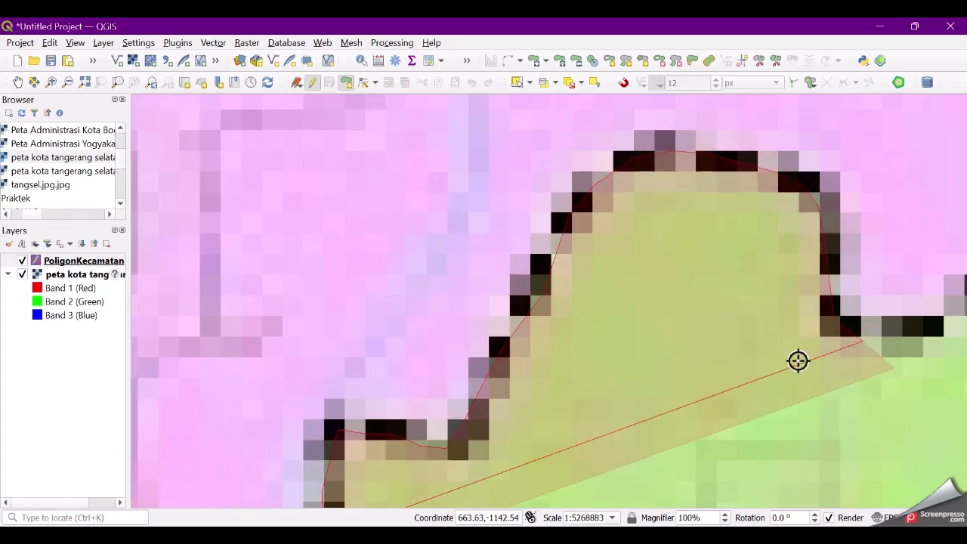
pyautogui.scroll(-2, 798, 360)
pyautogui.scroll(2, 803, 367)
pyautogui.scroll(-2, 814, 361)
pyautogui.scroll(3, 628, 307)
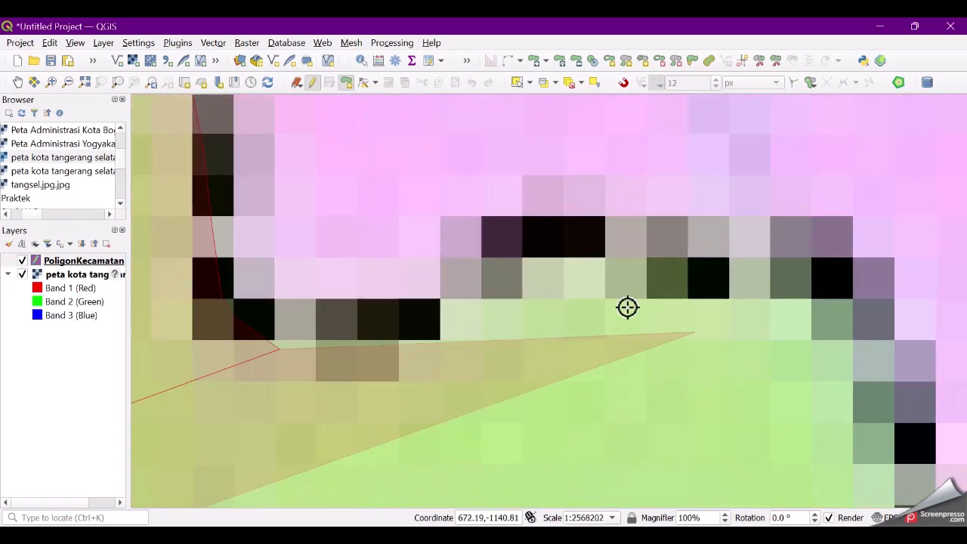
# Step: Trace the polygon east over the low dashed hump and around its end where the boundary turns south
pyautogui.click(401, 333)
pyautogui.click(474, 270)
pyautogui.click(565, 225)
pyautogui.click(655, 246)
pyautogui.click(708, 264)
pyautogui.click(801, 273)
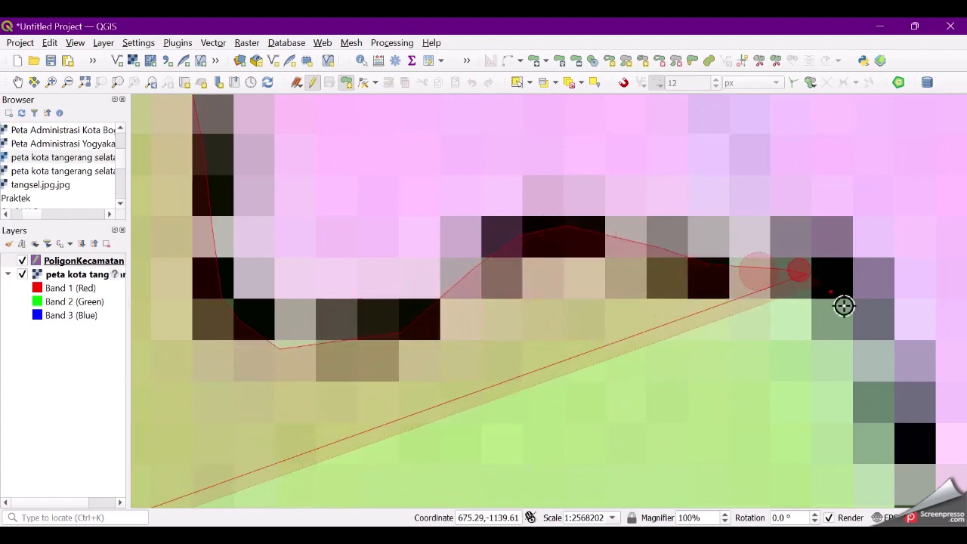
pyautogui.click(848, 309)
pyautogui.click(884, 382)
pyautogui.scroll(-3, 680, 340)
pyautogui.scroll(2, 747, 421)
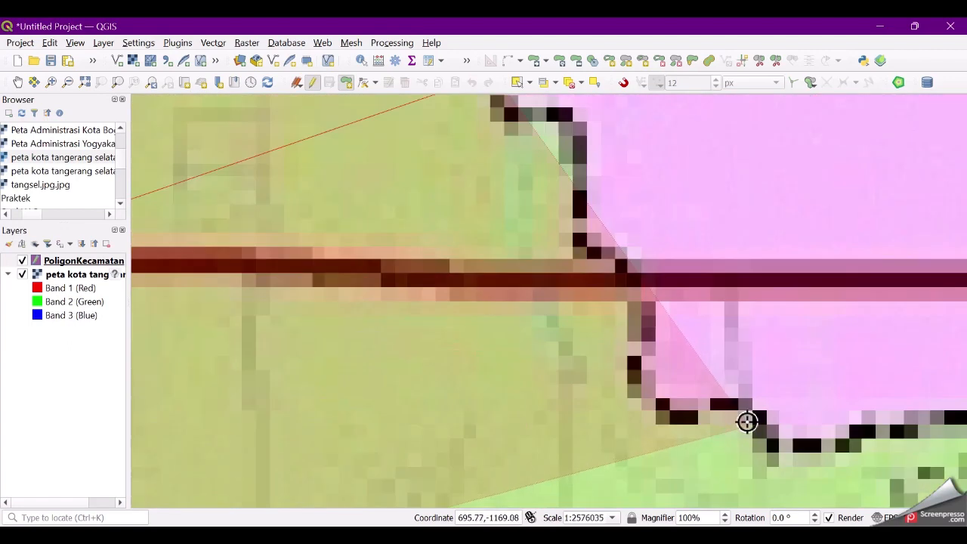
# Step: Trace the dashed boundary south across the horizontal dark red road, then east along the stretch below it
pyautogui.click(513, 113)
pyautogui.click(561, 122)
pyautogui.click(574, 149)
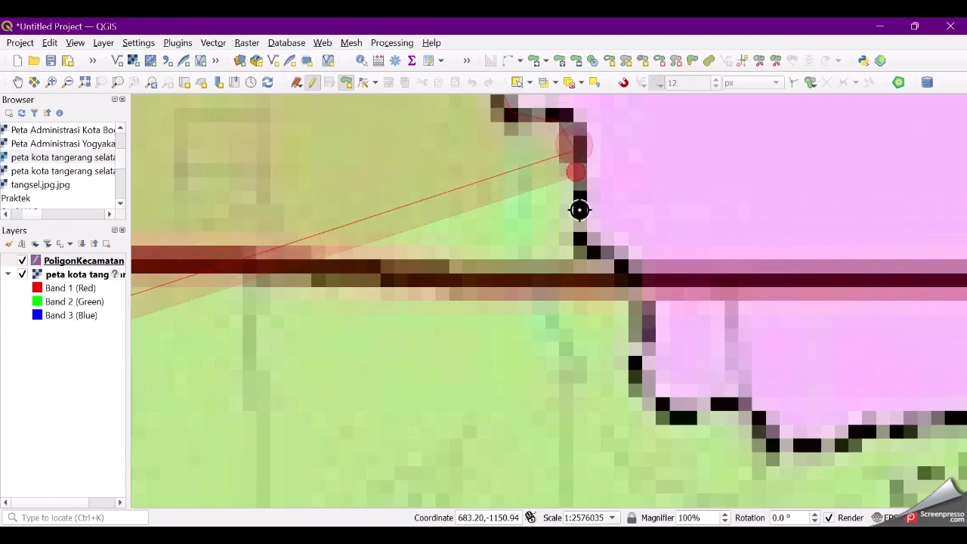
pyautogui.click(577, 242)
pyautogui.click(626, 283)
pyautogui.click(636, 303)
pyautogui.click(638, 344)
pyautogui.click(635, 388)
pyautogui.click(665, 408)
pyautogui.click(695, 412)
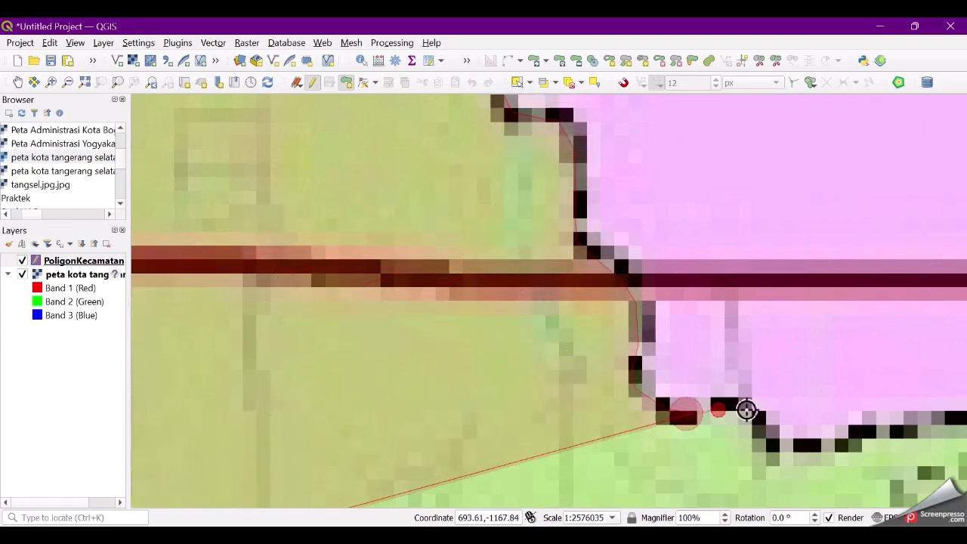
pyautogui.click(746, 409)
pyautogui.click(756, 435)
# Step: Trace the polygon east along the dashed boundary between the road and Bhakti Jaya, through the dip toward the river
pyautogui.scroll(-3, 872, 427)
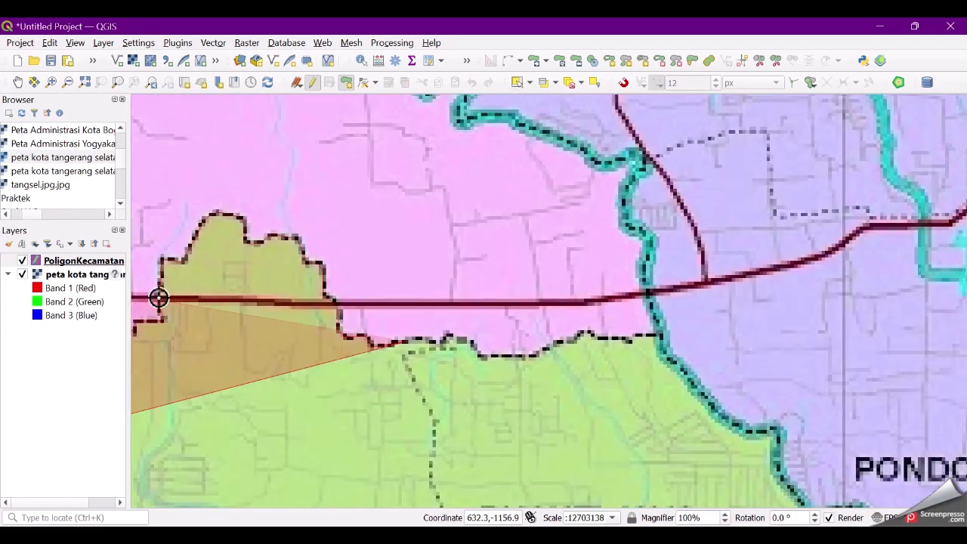
pyautogui.scroll(2, 434, 307)
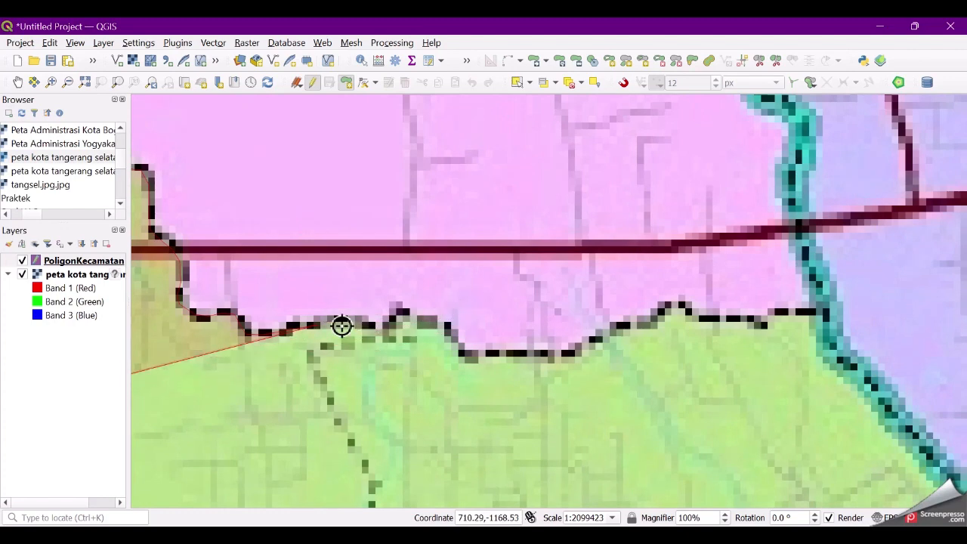
pyautogui.click(397, 311)
pyautogui.click(447, 328)
pyautogui.click(477, 359)
pyautogui.click(504, 359)
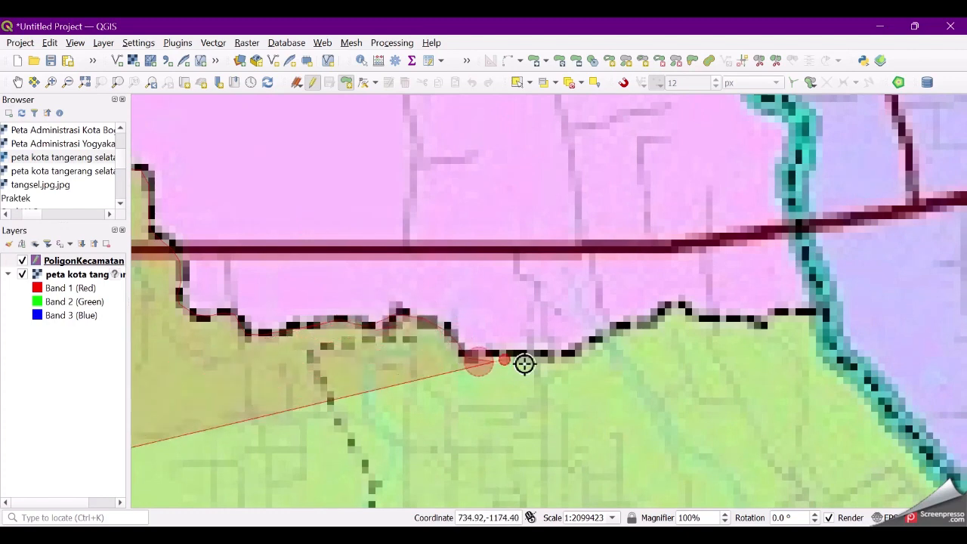
pyautogui.click(762, 317)
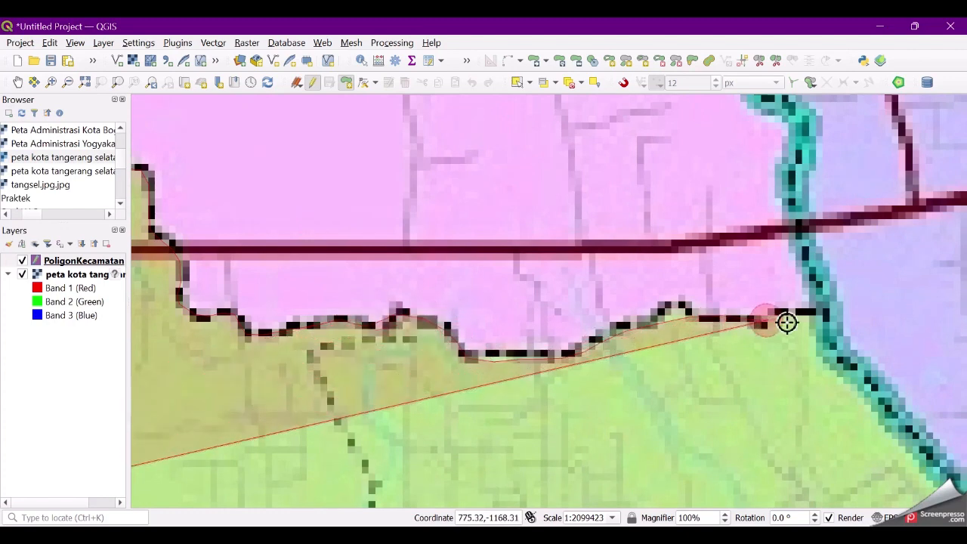
# Step: Undo the latest vertices and retrace the dashed boundary closely over the small hump west of the river
pyautogui.hotkey('ctrl', 'z')
pyautogui.scroll(3, 641, 328)
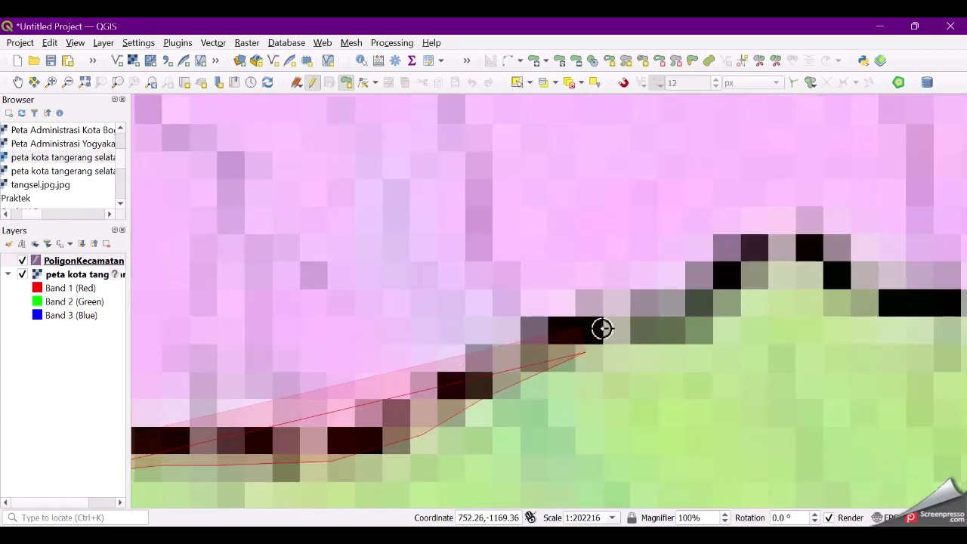
pyautogui.click(761, 245)
pyautogui.click(801, 235)
pyautogui.click(842, 263)
pyautogui.click(878, 304)
pyautogui.click(899, 317)
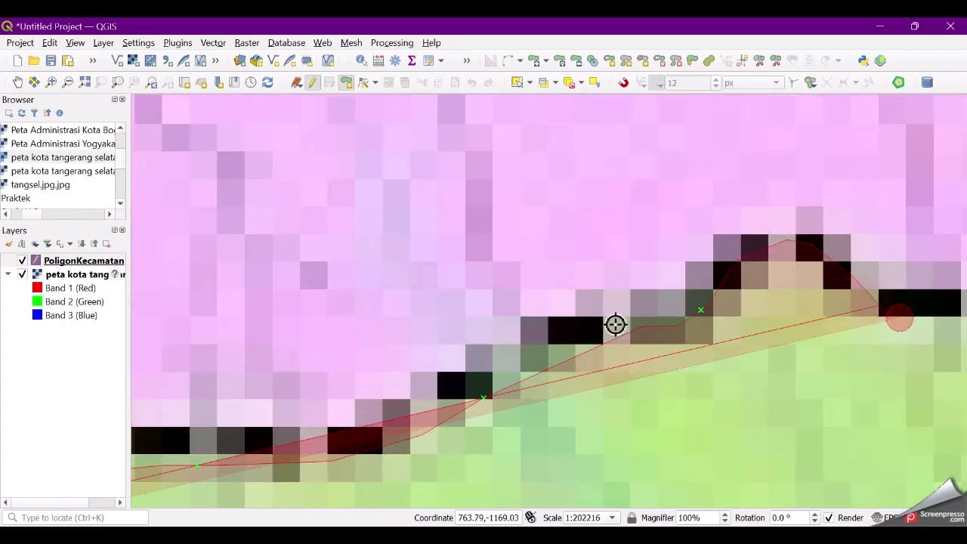
# Step: Trace the dashed boundary east from the small hump to its junction with the river
pyautogui.scroll(-2, 468, 320)
pyautogui.scroll(2, 756, 333)
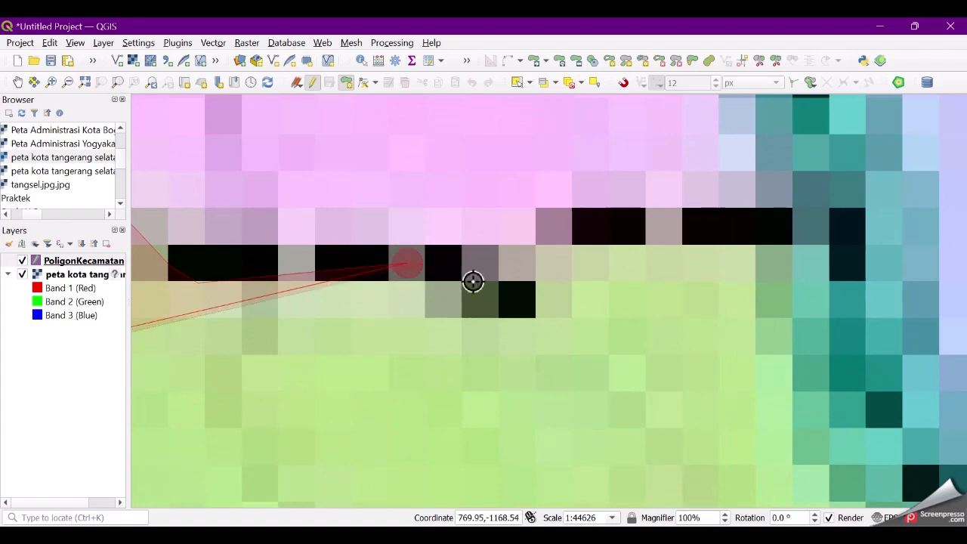
pyautogui.click(473, 282)
pyautogui.click(540, 274)
pyautogui.click(643, 213)
pyautogui.click(829, 235)
pyautogui.scroll(-2, 850, 281)
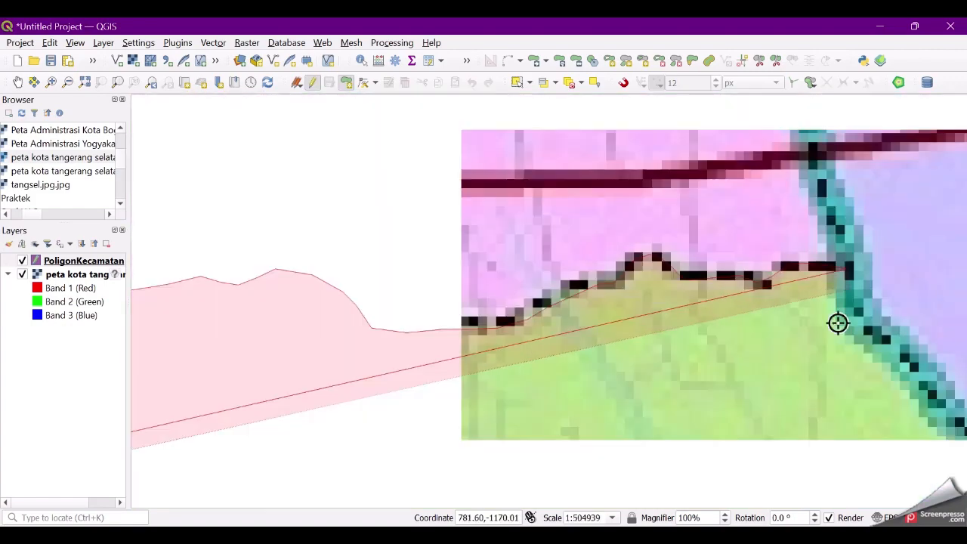
# Step: Trace the polygon southeast along the dashed river line from the junction to the next bend
pyautogui.scroll(-3, 622, 371)
pyautogui.scroll(5, 708, 399)
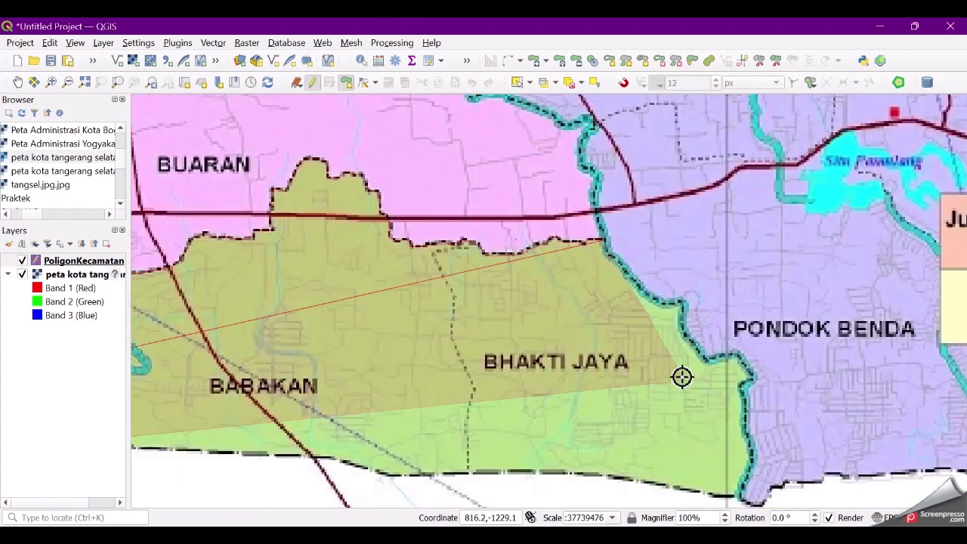
pyautogui.scroll(1, 682, 376)
pyautogui.scroll(2, 551, 163)
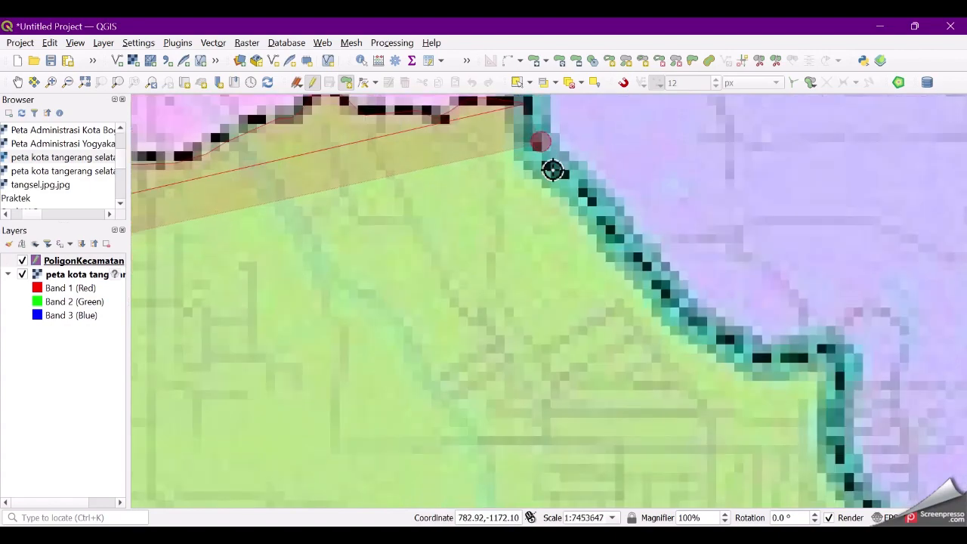
pyautogui.click(583, 192)
pyautogui.click(654, 279)
pyautogui.click(736, 343)
pyautogui.click(769, 354)
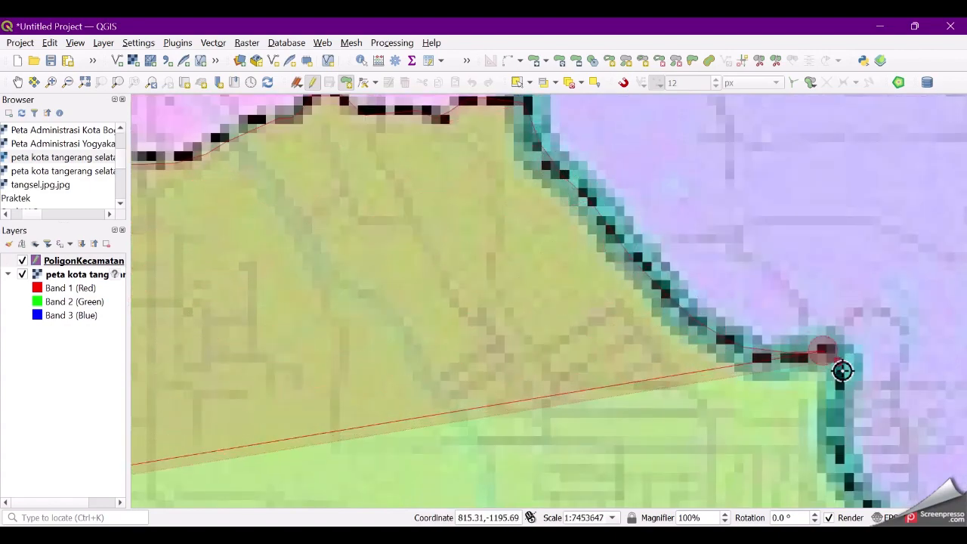
# Step: Round the river bend and trace the polygon south along its dashed line
pyautogui.click(843, 371)
pyautogui.click(839, 400)
pyautogui.click(830, 430)
pyautogui.click(834, 459)
pyautogui.scroll(-1, 400, 218)
pyautogui.scroll(1, 612, 397)
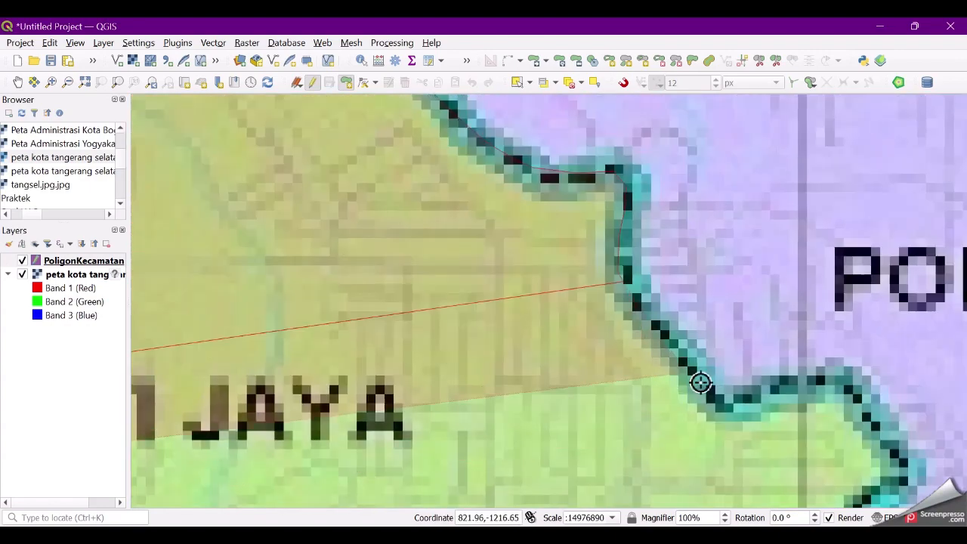
# Step: Trace the polygon along the river east of Bhakti Jaya, over the eastward bulge and down to its easternmost point
pyautogui.click(739, 397)
pyautogui.click(856, 398)
pyautogui.click(878, 425)
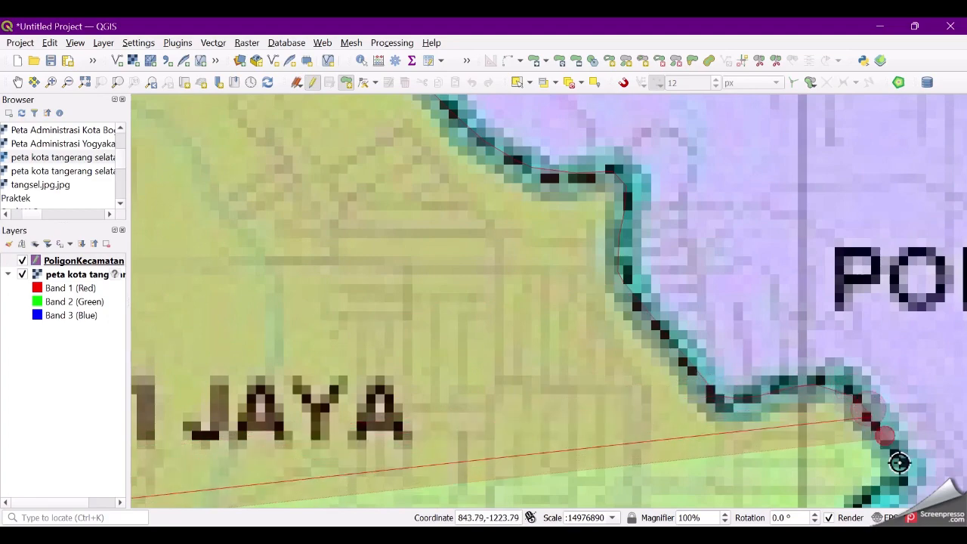
pyautogui.click(893, 447)
pyautogui.click(902, 478)
pyautogui.scroll(-1, 728, 343)
pyautogui.scroll(2, 822, 400)
pyautogui.scroll(-1, 795, 370)
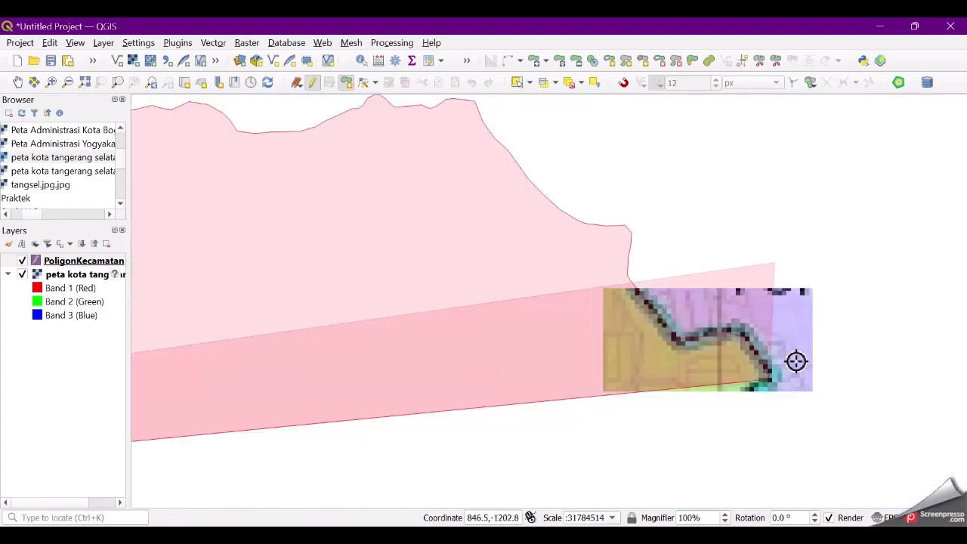
# Step: Trace the polygon back southwest around the river's easternmost point and south along the dashed line beside Pondok Benda
pyautogui.scroll(2, 757, 374)
pyautogui.click(794, 349)
pyautogui.click(769, 369)
pyautogui.click(740, 410)
pyautogui.click(737, 442)
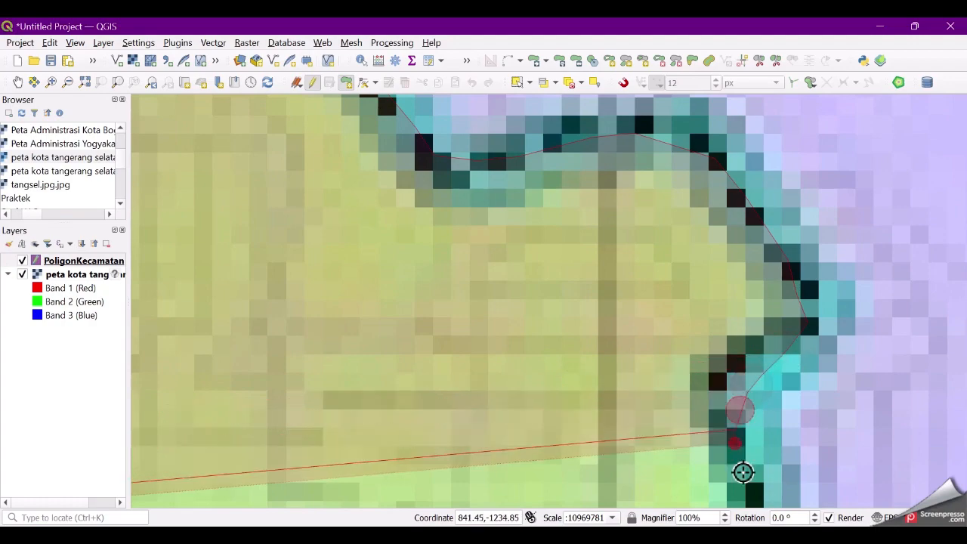
pyautogui.click(741, 485)
pyautogui.scroll(-2, 623, 329)
pyautogui.scroll(1, 670, 406)
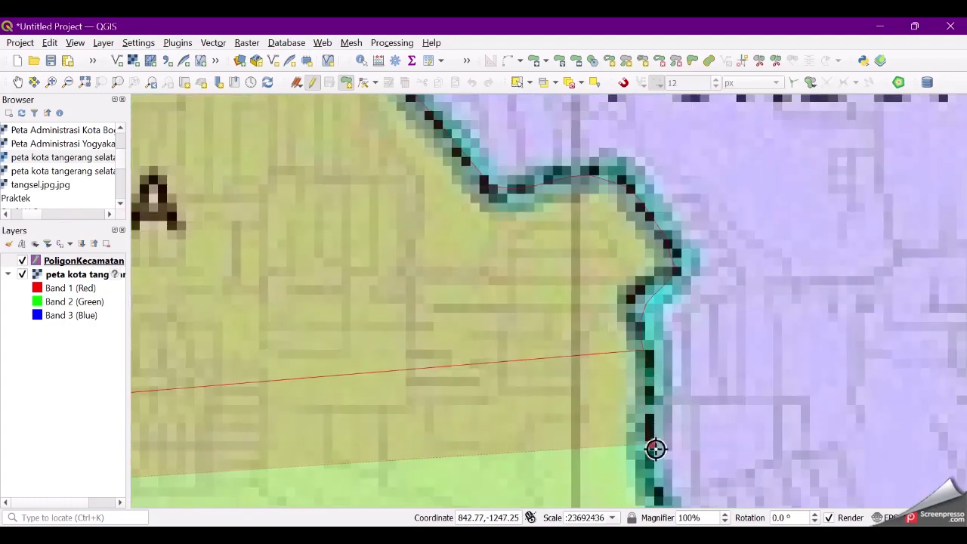
pyautogui.scroll(-2, 557, 359)
pyautogui.scroll(1, 339, 406)
pyautogui.scroll(-2, 602, 320)
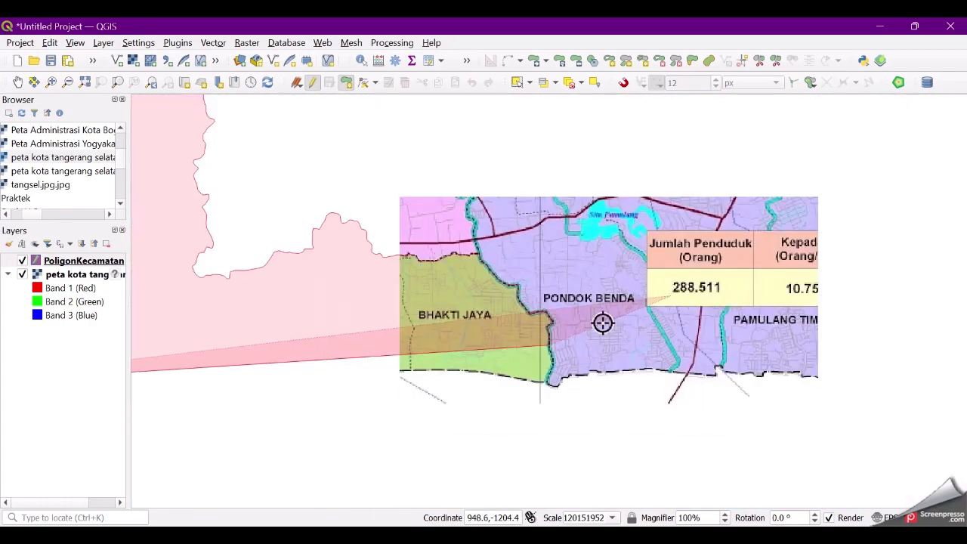
# Step: Trace the polygon south along the dashed river line beside Pondok Benda, down to the city's southern border line
pyautogui.scroll(2, 540, 371)
pyautogui.click(700, 192)
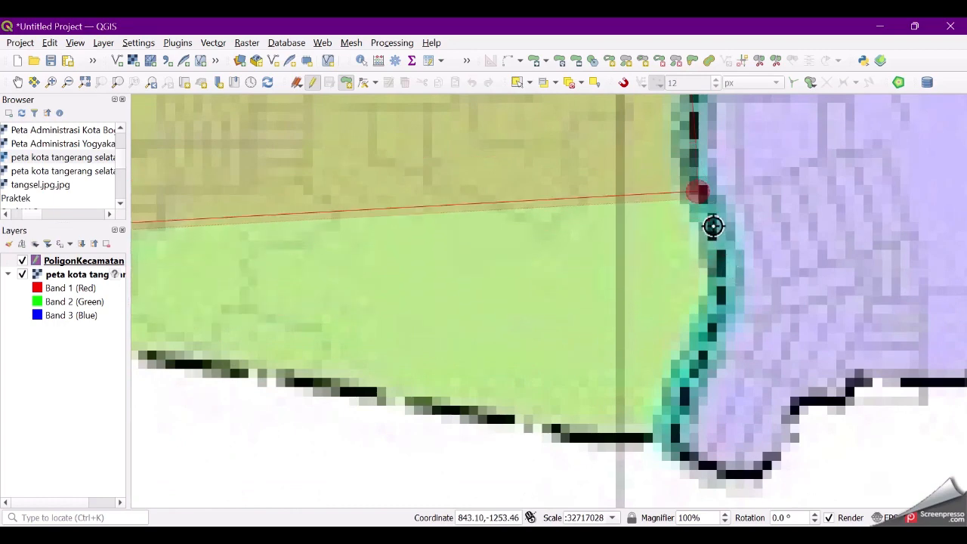
pyautogui.click(721, 252)
pyautogui.click(719, 284)
pyautogui.click(701, 327)
pyautogui.press('BackSpace')
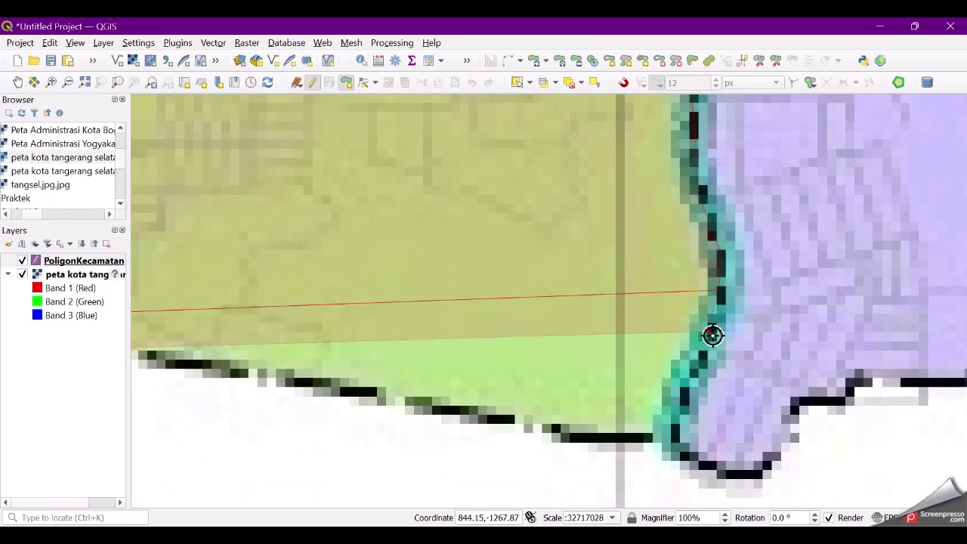
pyautogui.click(712, 334)
pyautogui.click(699, 359)
pyautogui.click(683, 390)
pyautogui.click(669, 429)
# Step: Trace the polygon west from the river along the dashed southern border below Bhakti Jaya
pyautogui.click(554, 428)
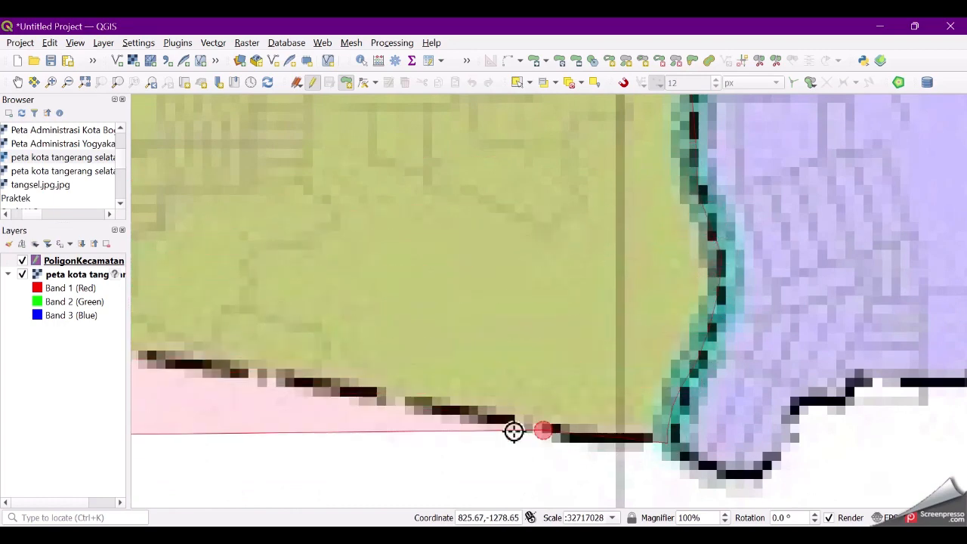
pyautogui.click(470, 418)
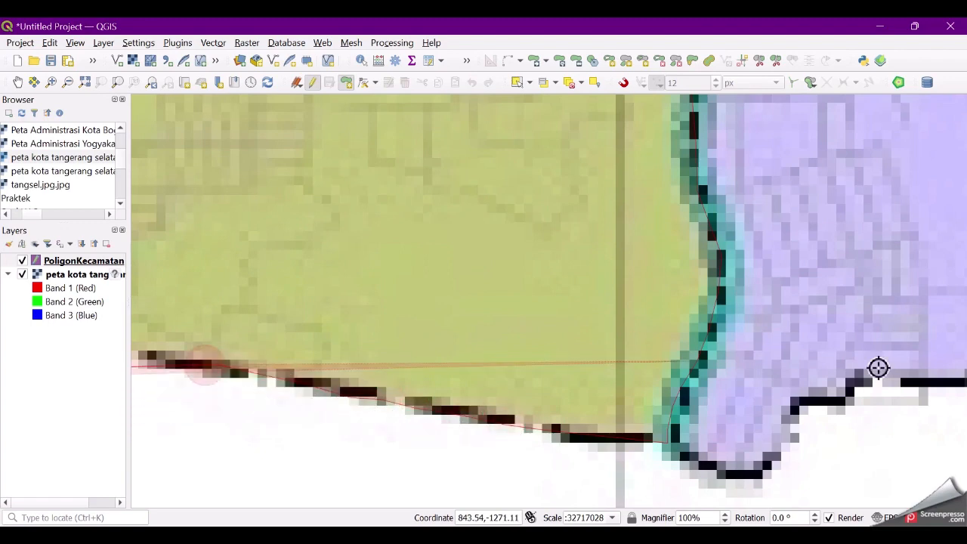
pyautogui.scroll(-1, 879, 368)
pyautogui.scroll(2, 445, 358)
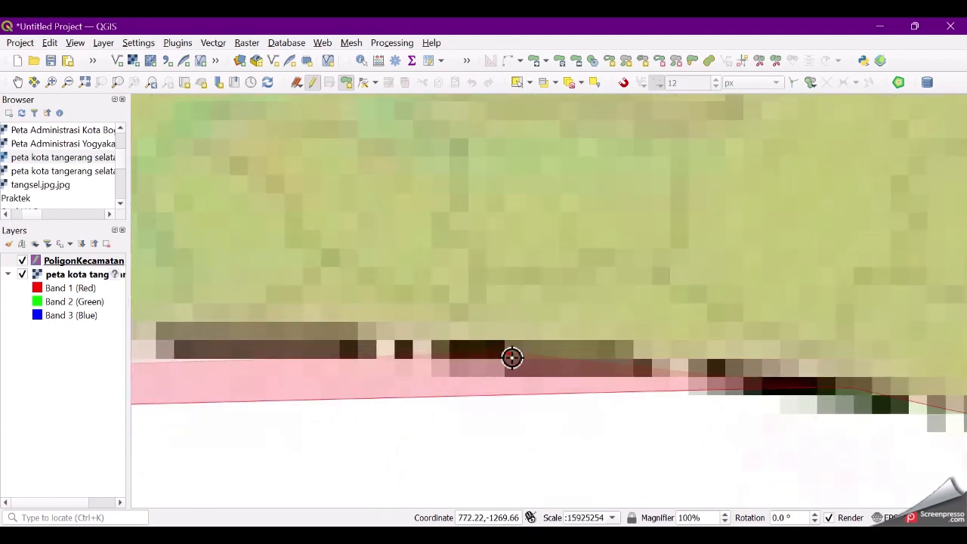
pyautogui.click(477, 356)
pyautogui.click(325, 358)
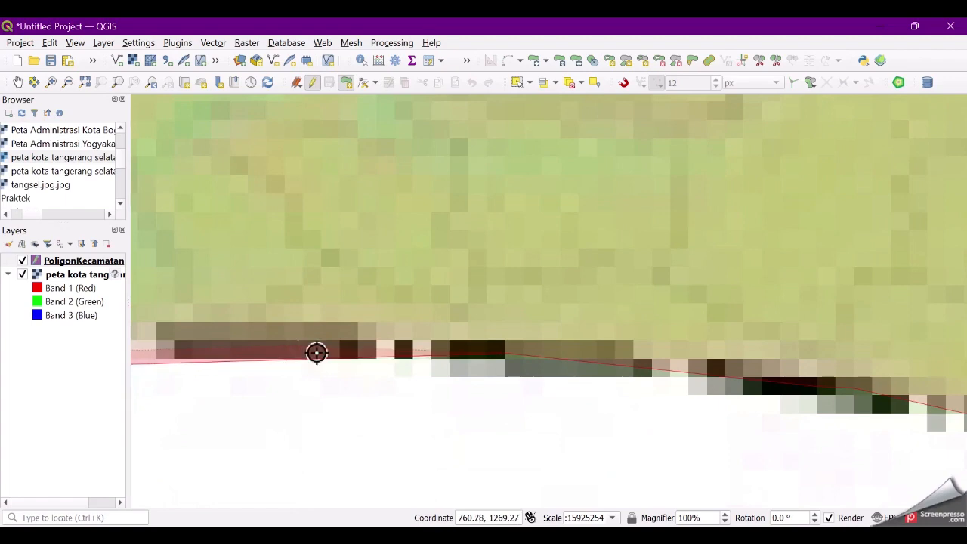
pyautogui.click(309, 355)
# Step: Continue the polygon west past Bhakti Jaya's dotted western limit and up the border's slope toward the dark red road
pyautogui.scroll(-2, 778, 333)
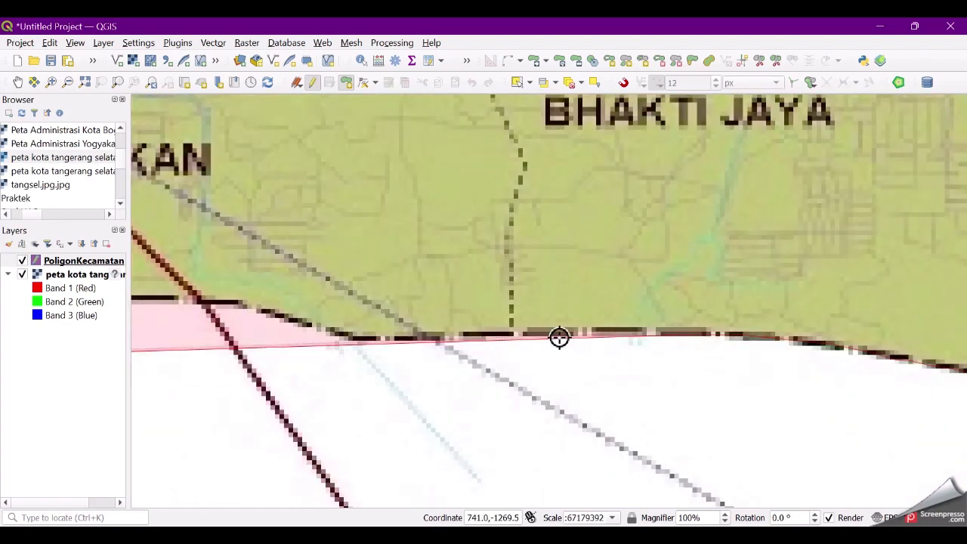
pyautogui.scroll(1, 563, 335)
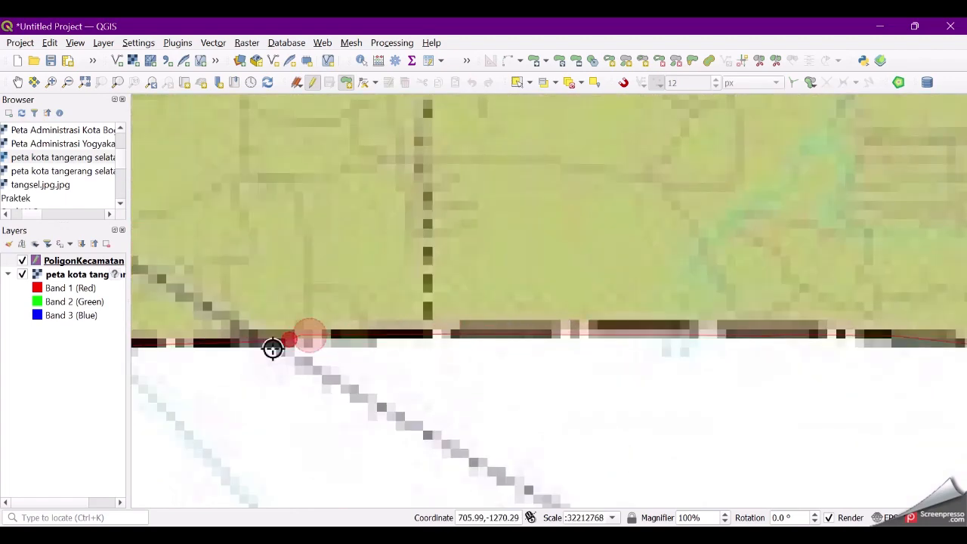
pyautogui.scroll(-1, 525, 318)
pyautogui.scroll(1, 542, 315)
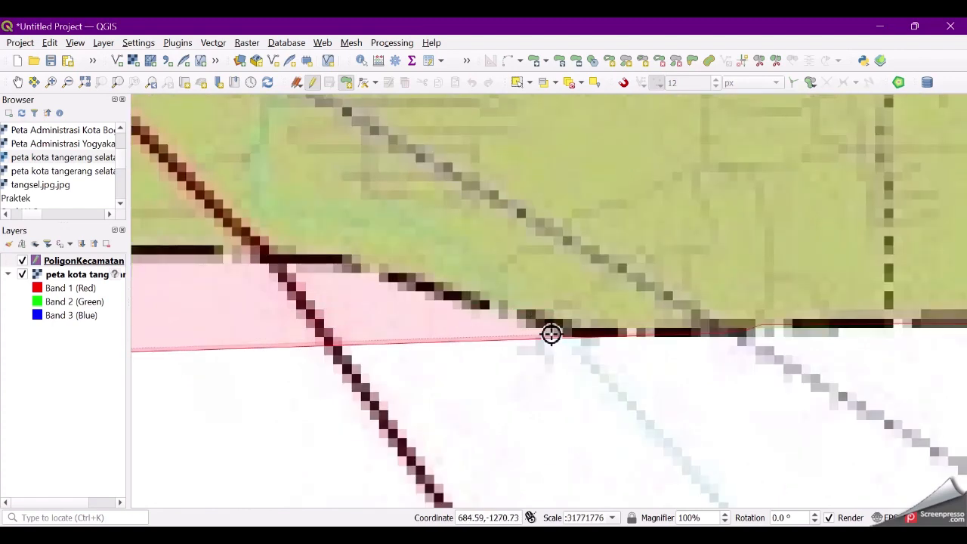
pyautogui.click(544, 324)
pyautogui.click(490, 309)
pyautogui.click(416, 285)
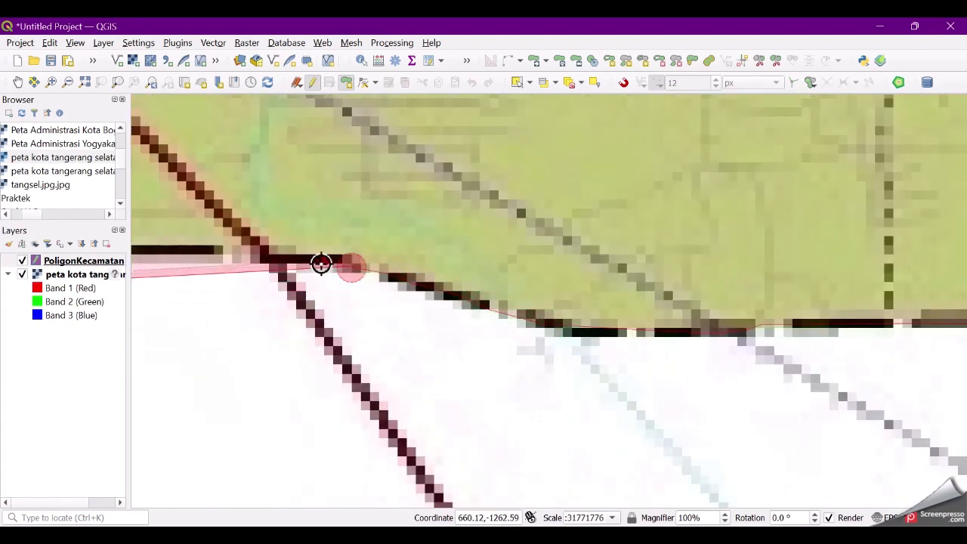
# Step: Trace the polygon west along the southern border, past the small river and the next road, to just above the westernmost "Ke Bogor" label
pyautogui.scroll(-2, 631, 291)
pyautogui.scroll(2, 340, 263)
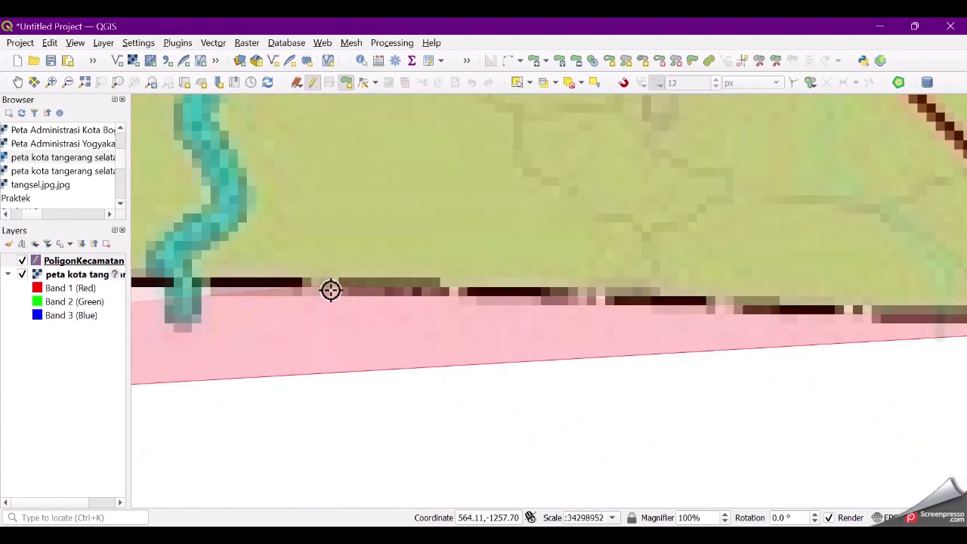
pyautogui.click(326, 286)
pyautogui.scroll(-2, 482, 280)
pyautogui.scroll(2, 341, 250)
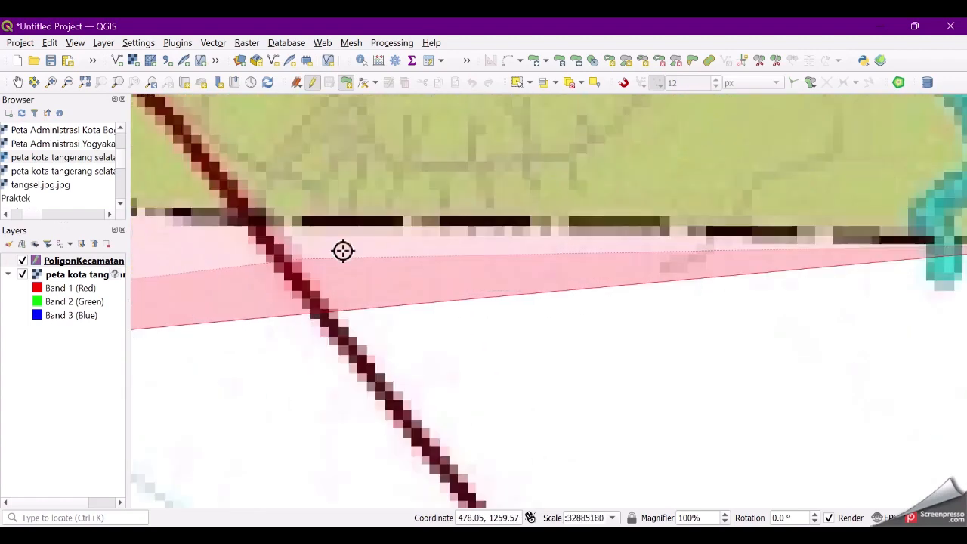
pyautogui.scroll(-1, 605, 252)
pyautogui.click(355, 213)
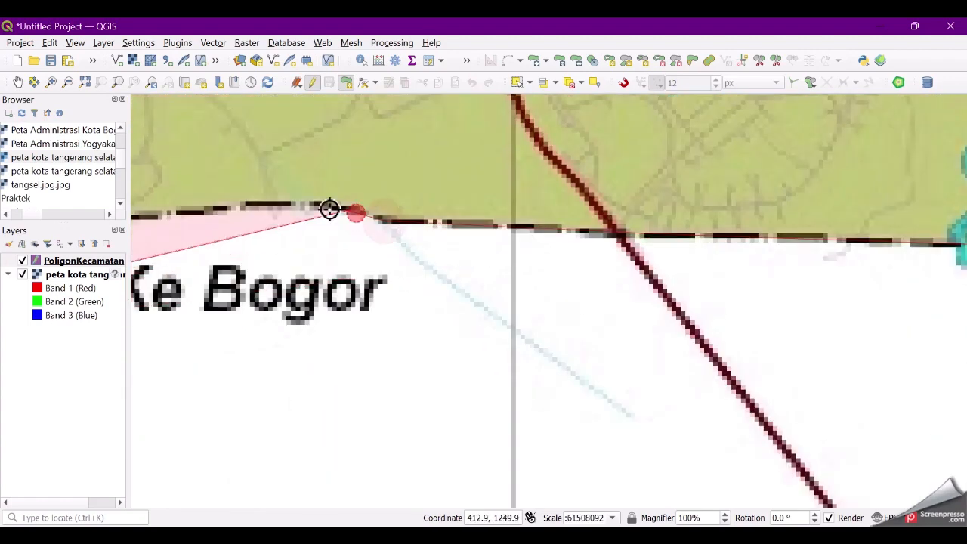
# Step: Trace the polygon along the border's southwestern corner down to where it meets the river's boundary line near Ke Cisauk
pyautogui.scroll(-2, 589, 227)
pyautogui.scroll(3, 300, 237)
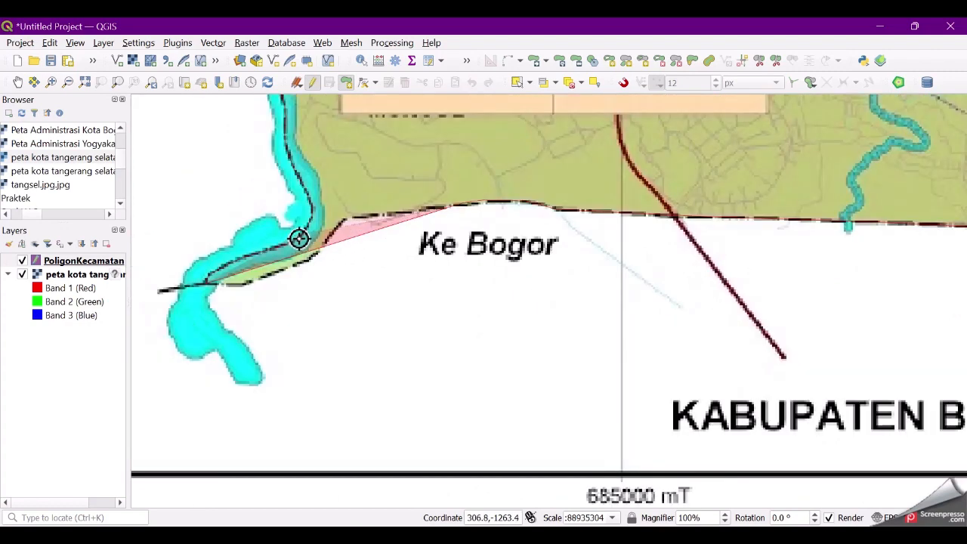
pyautogui.click(409, 178)
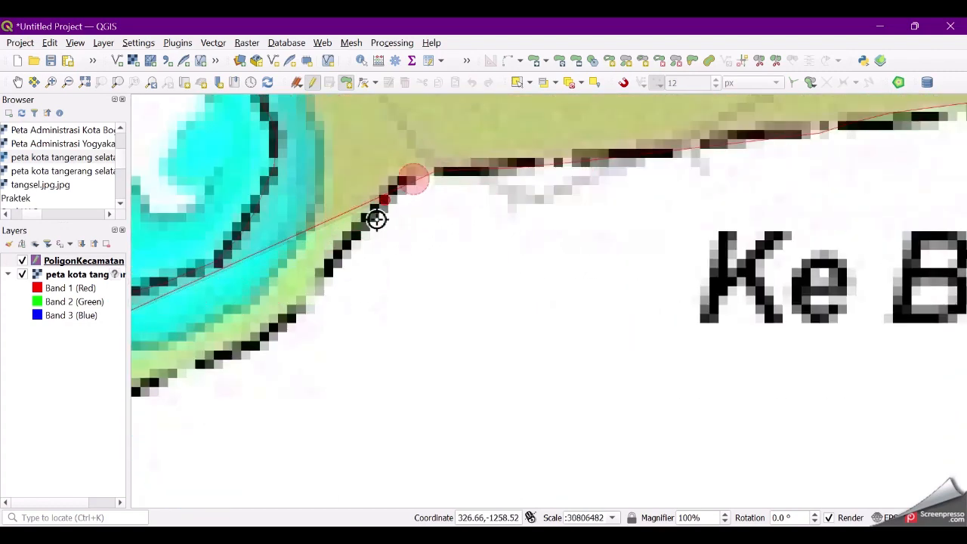
pyautogui.click(234, 360)
pyautogui.scroll(-2, 827, 239)
pyautogui.scroll(1, 609, 283)
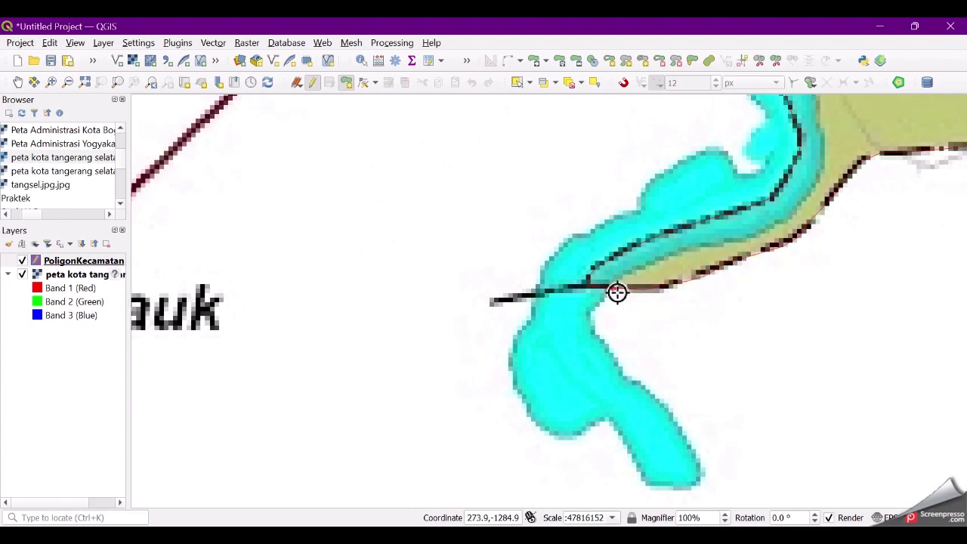
# Step: Finish the polygon and store its attributes with Id 1 and the traced kecamatan's name
pyautogui.rightClick(707, 222)
pyautogui.moveTo(480, 405); pyautogui.dragTo(495, 300)
pyautogui.scroll(-5, 793, 287)
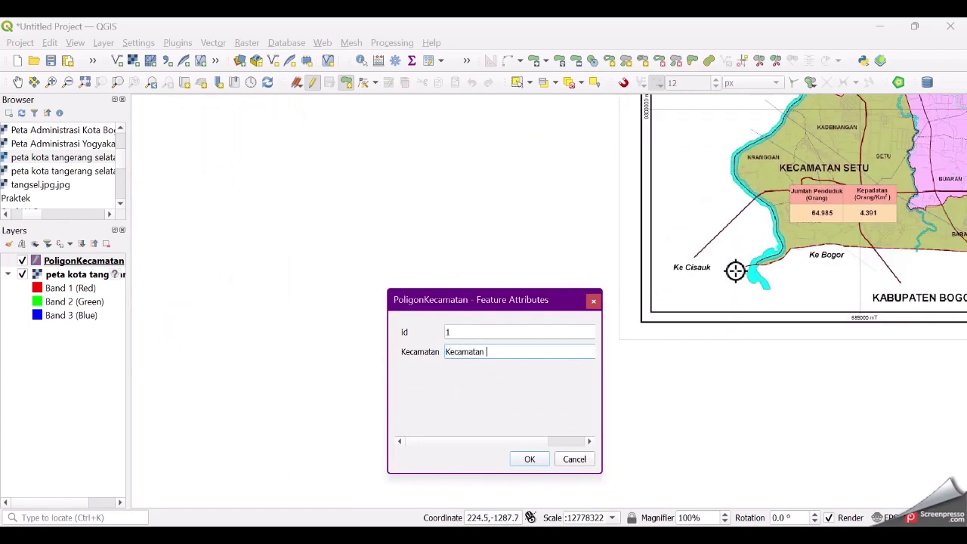
pyautogui.press('Return')
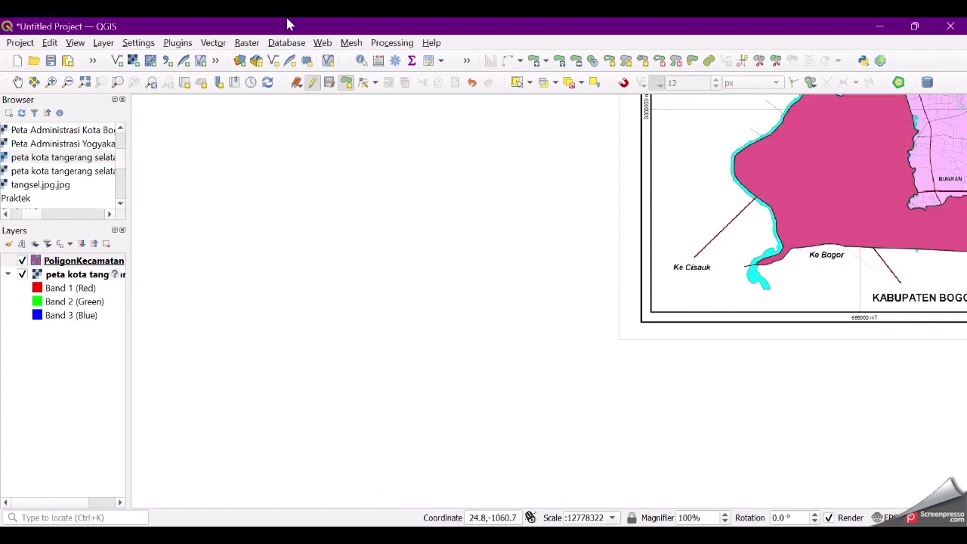
# Step: Examine the finished Kecamatan Setu polygon and the neighbouring Serpong, Ciputat and Pamulang areas on the map
pyautogui.click(18, 82)
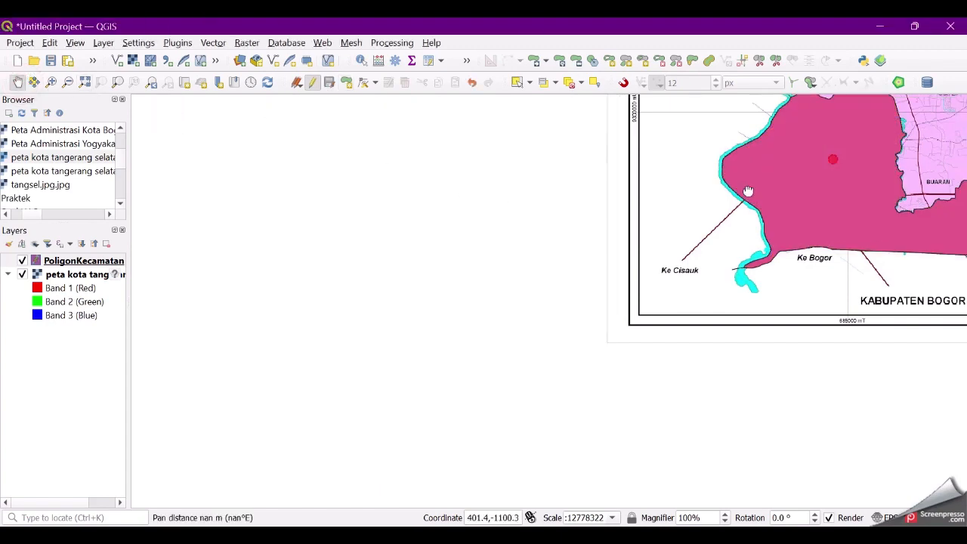
pyautogui.moveTo(832, 163); pyautogui.dragTo(443, 274)
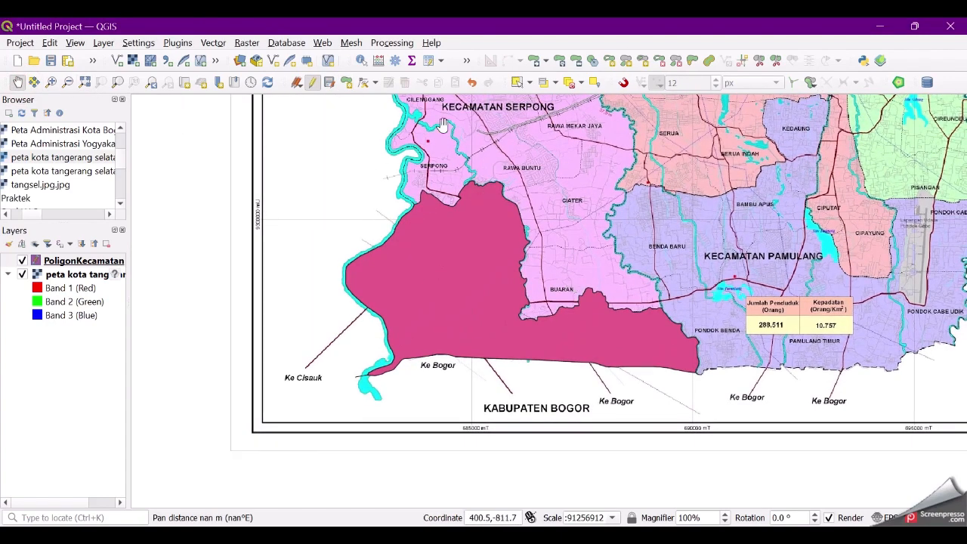
pyautogui.moveTo(572, 234); pyautogui.dragTo(504, 338)
pyautogui.moveTo(616, 314); pyautogui.dragTo(610, 368)
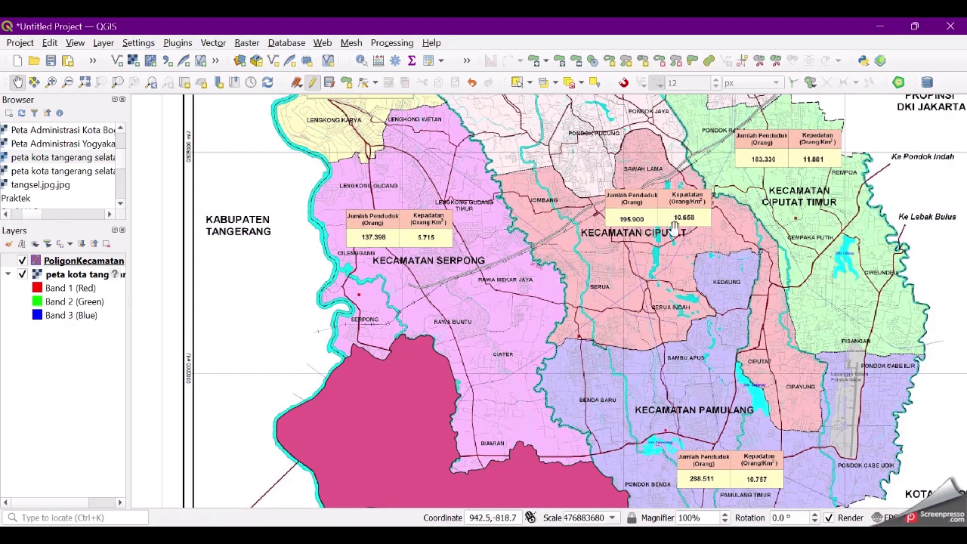
pyautogui.moveTo(669, 458); pyautogui.dragTo(660, 400)
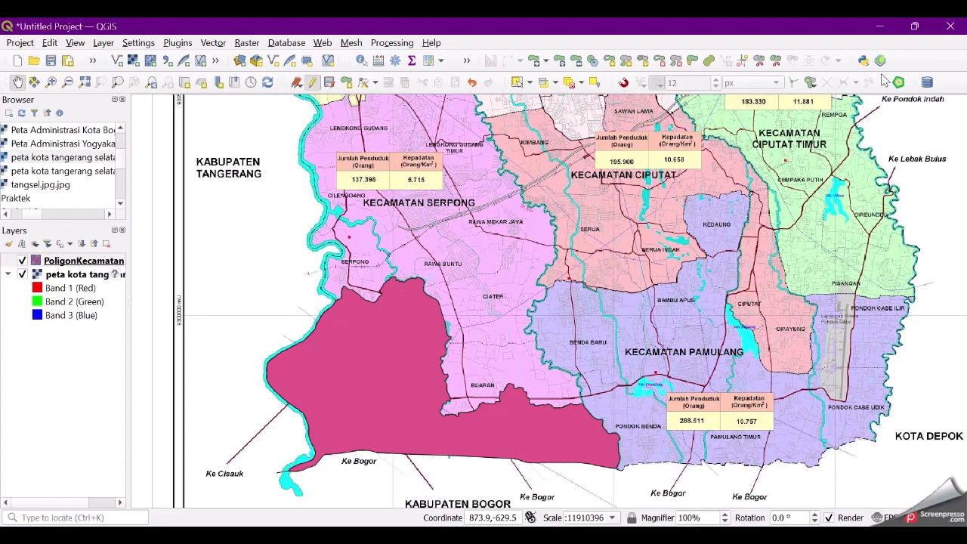
# Step: Check in the list of panels and toolbars whether the Snapping Toolbar is shown
pyautogui.rightClick(923, 63)
pyautogui.click(486, 132)
pyautogui.moveTo(928, 141); pyautogui.dragTo(860, 112)
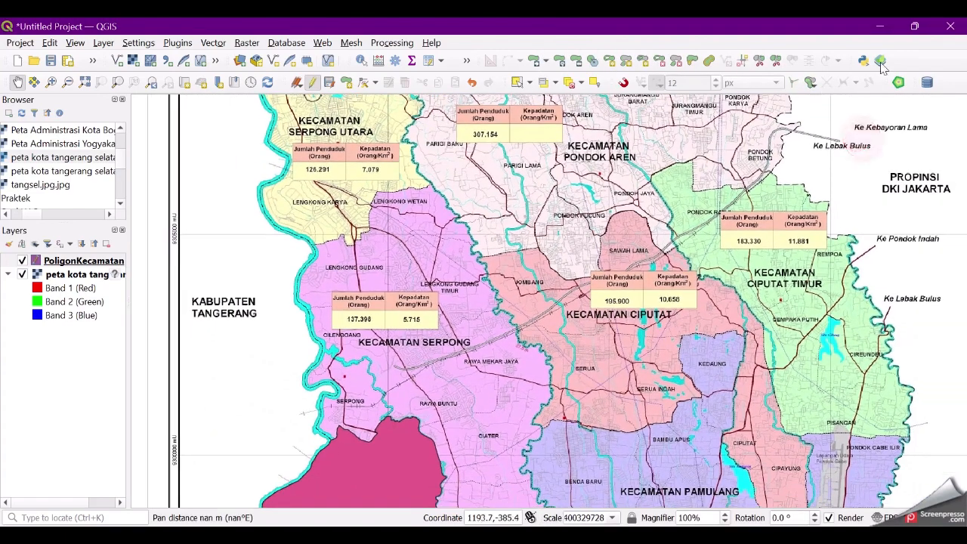
pyautogui.rightClick(926, 66)
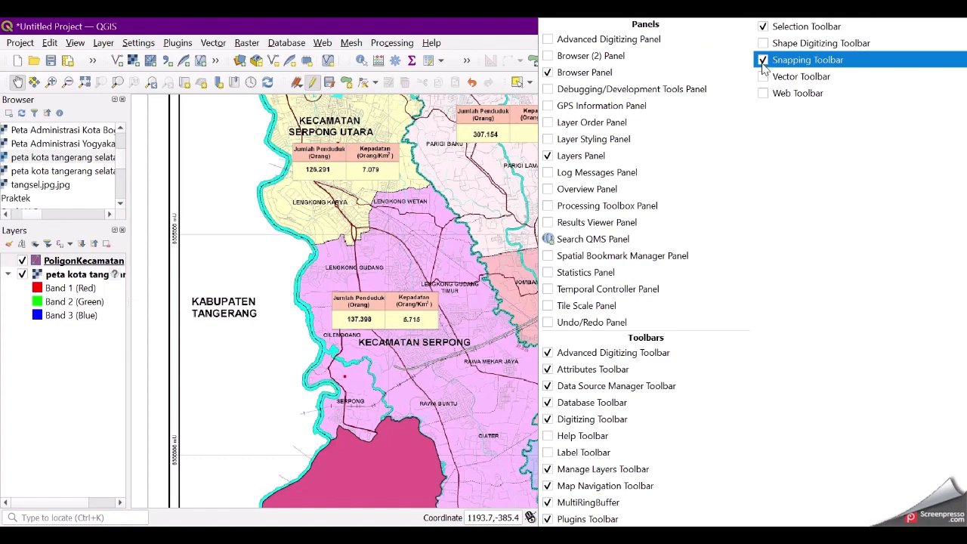
pyautogui.click(503, 176)
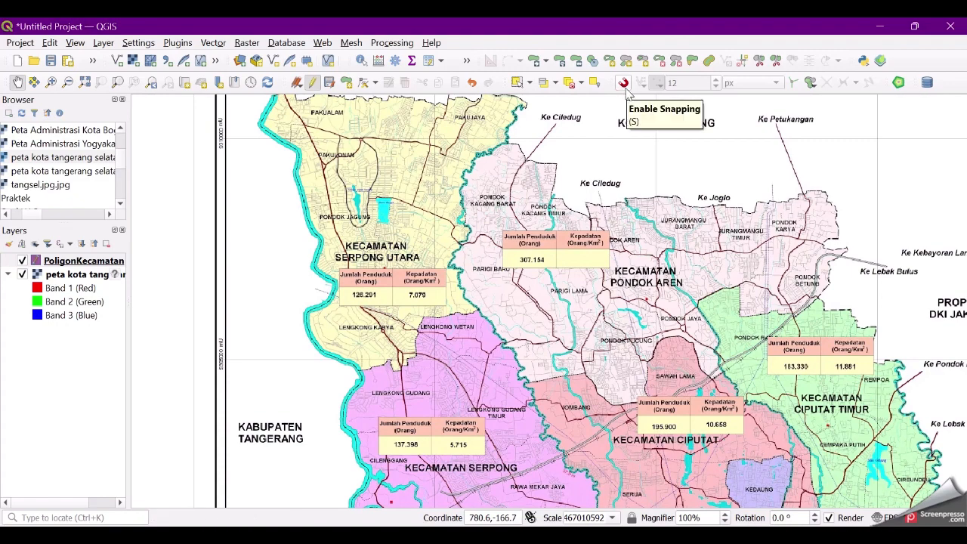
# Step: Examine the boundary that the finished polygon shares with Kecamatan Pamulang beside Pondok Benda
pyautogui.moveTo(550, 311); pyautogui.dragTo(492, 197)
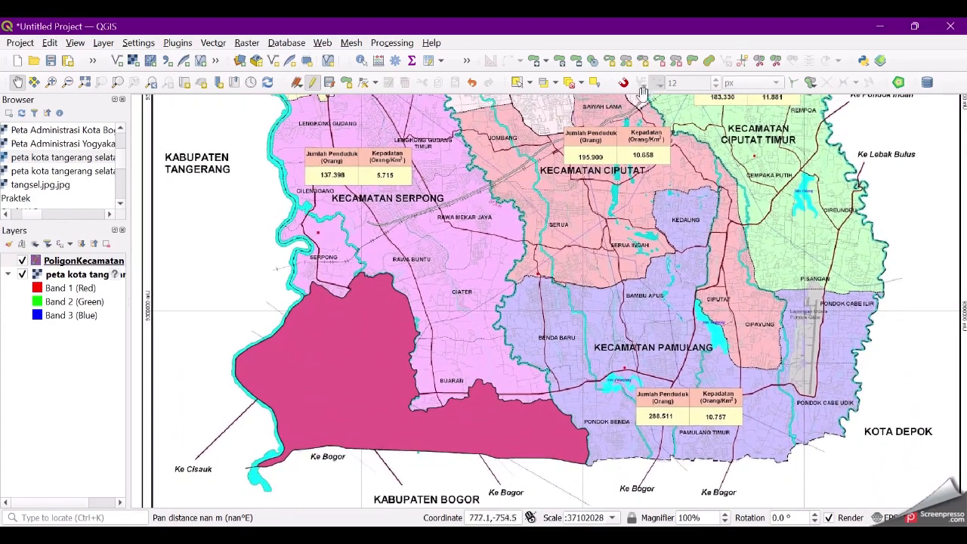
pyautogui.moveTo(612, 291); pyautogui.dragTo(585, 295)
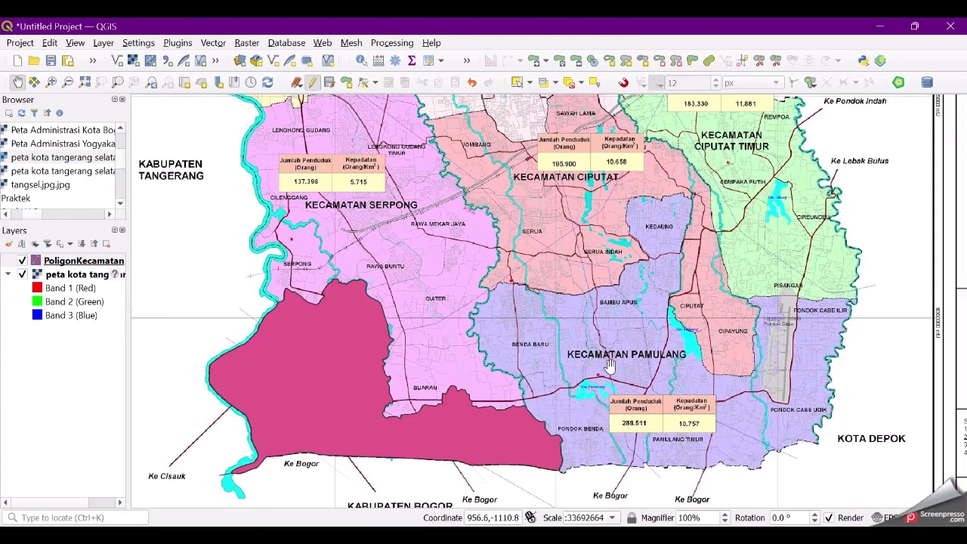
pyautogui.moveTo(739, 428); pyautogui.dragTo(639, 346)
pyautogui.moveTo(480, 336); pyautogui.dragTo(499, 333)
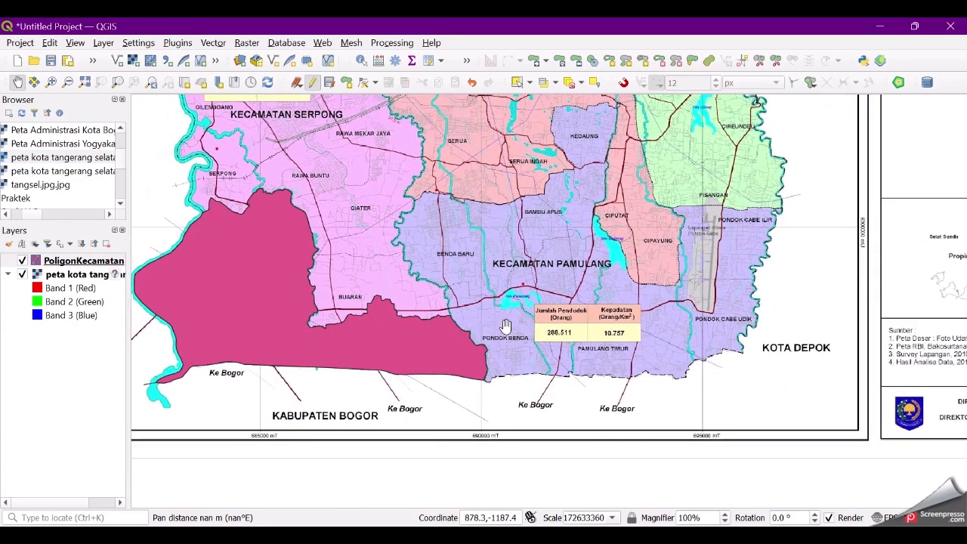
pyautogui.scroll(3, 493, 342)
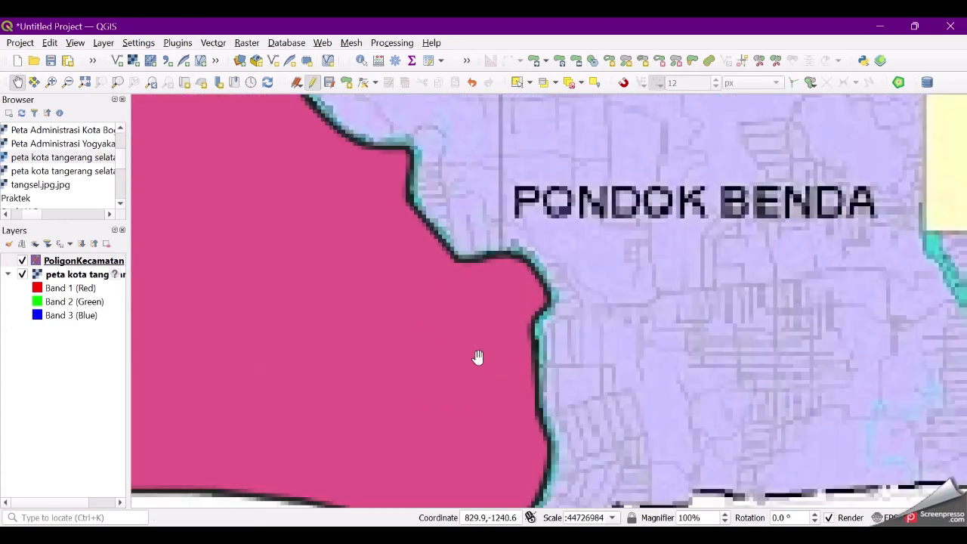
pyautogui.scroll(-1, 453, 297)
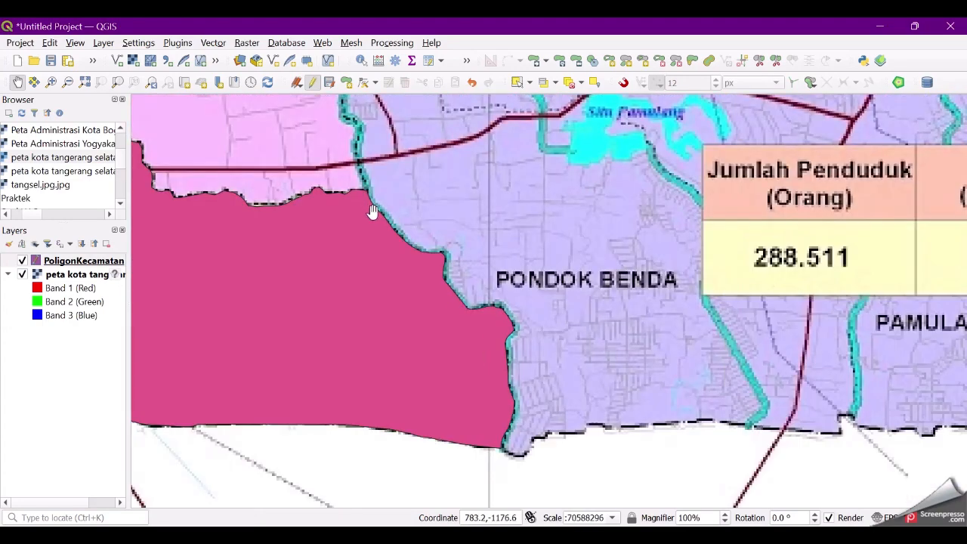
pyautogui.scroll(-2, 473, 294)
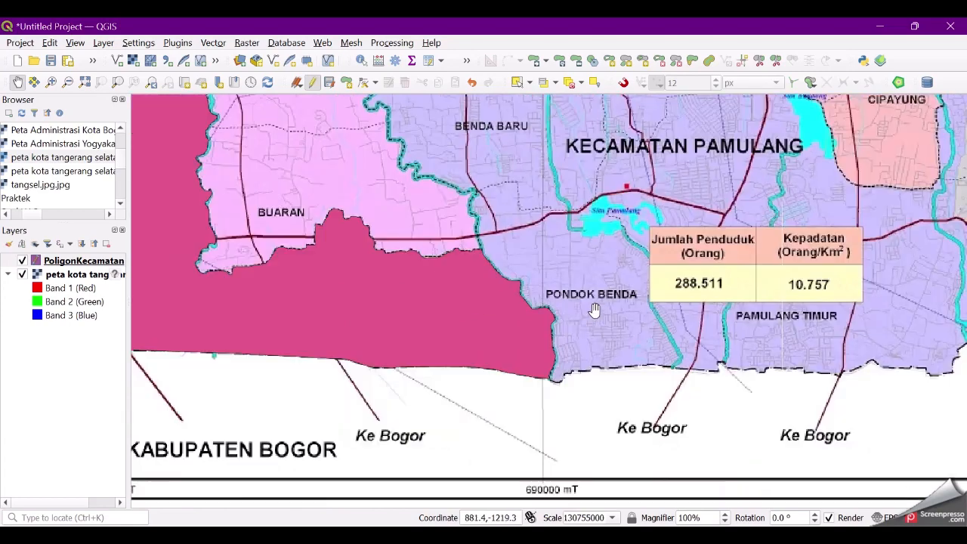
pyautogui.scroll(4, 472, 256)
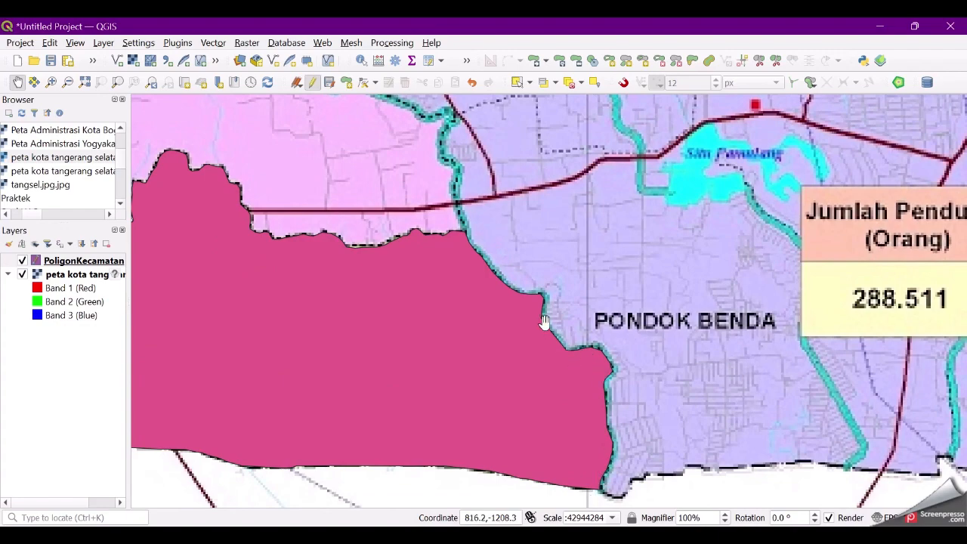
pyautogui.scroll(-2, 682, 278)
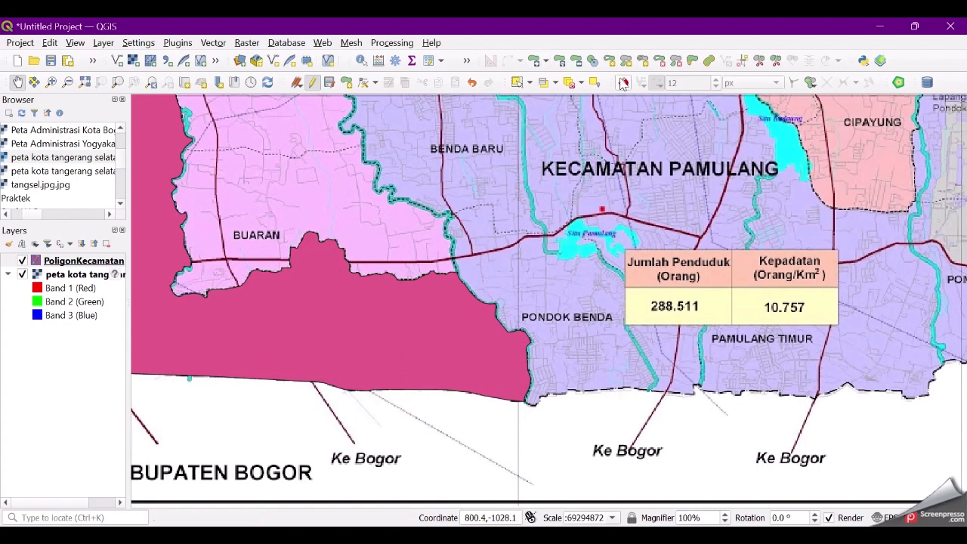
# Step: Enable snapping and set the snapping type to Segment
pyautogui.click(623, 83)
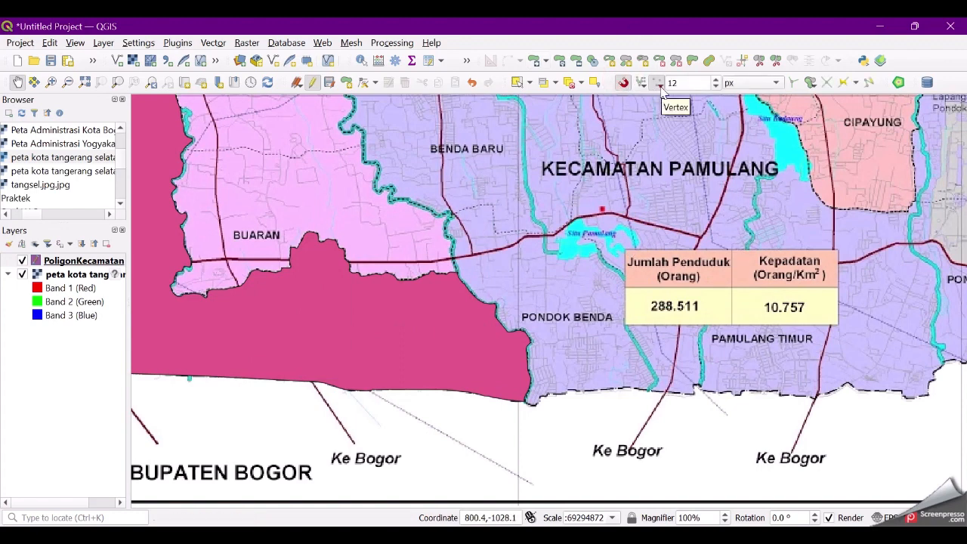
pyautogui.click(661, 84)
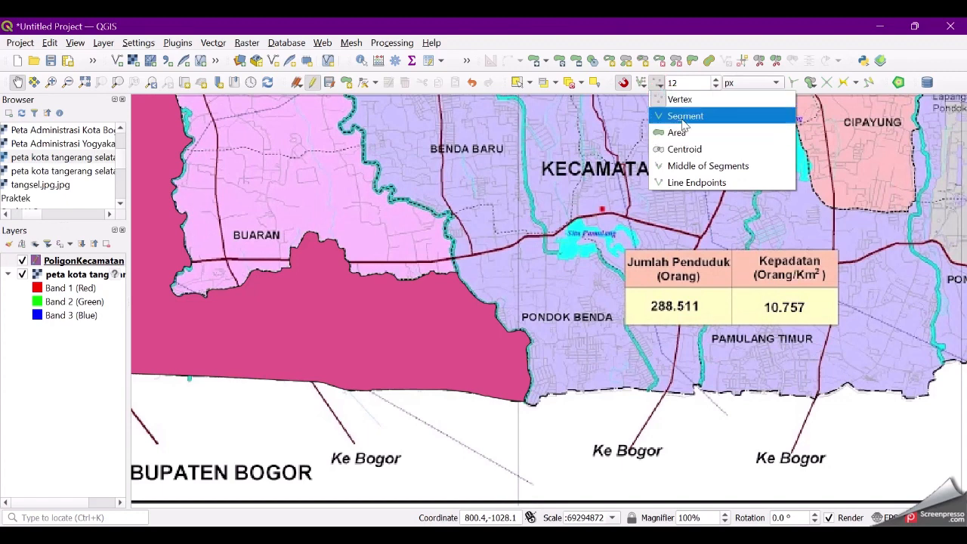
pyautogui.click(684, 117)
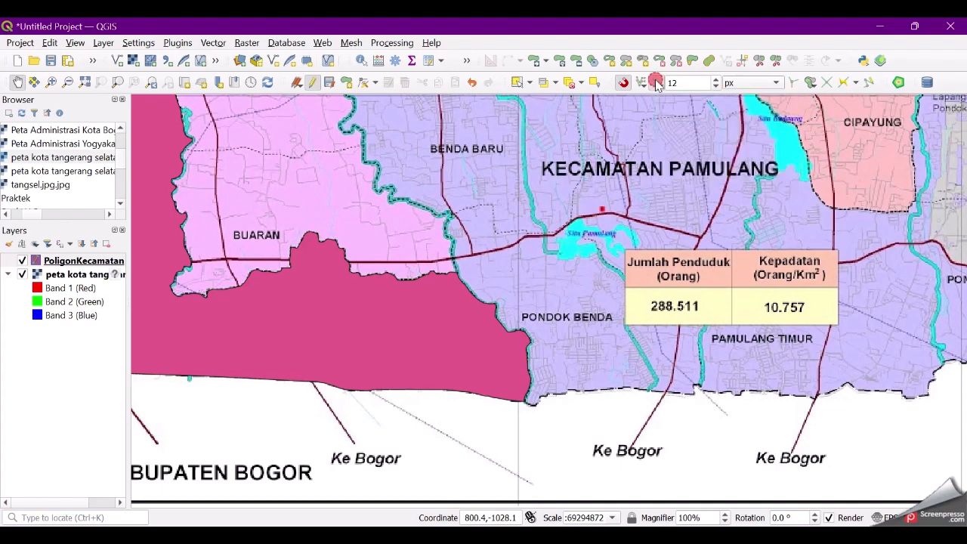
# Step: Start a new polygon for Kecamatan Pamulang, snapping its first vertex to the south-east corner of the finished Setu polygon
pyautogui.click(346, 83)
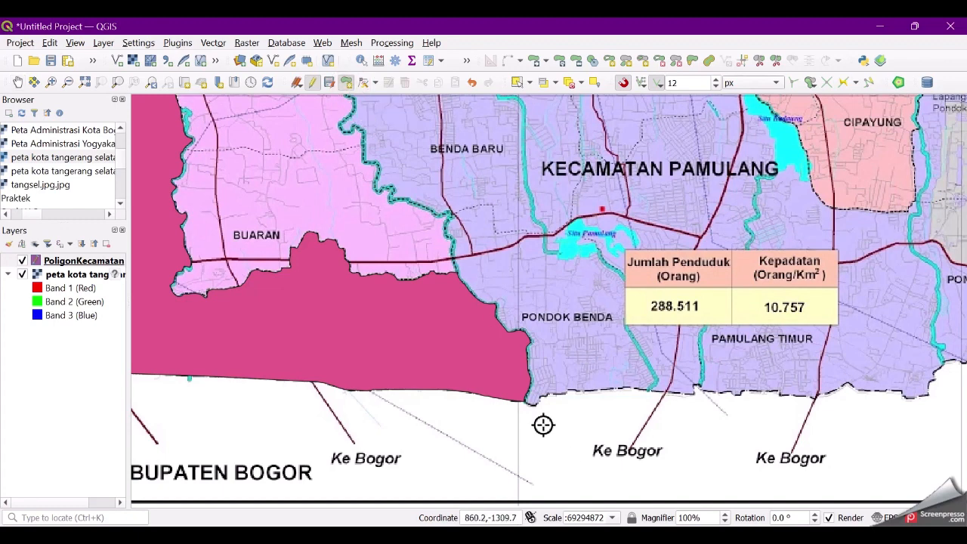
pyautogui.scroll(4, 543, 425)
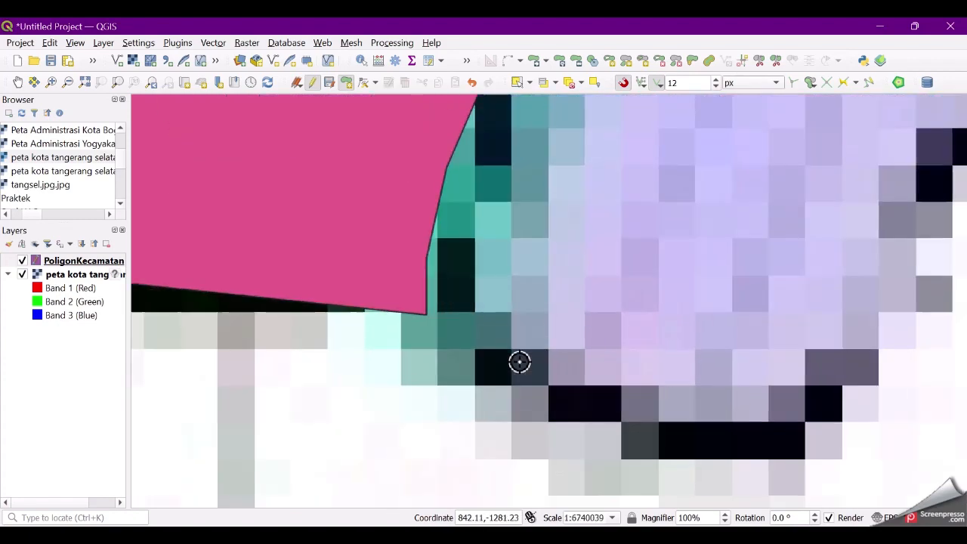
pyautogui.scroll(1, 518, 353)
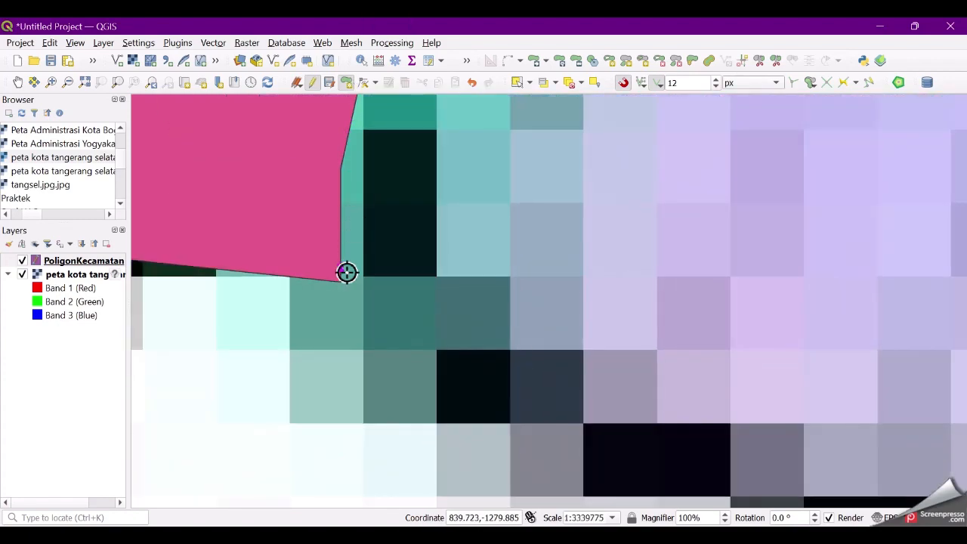
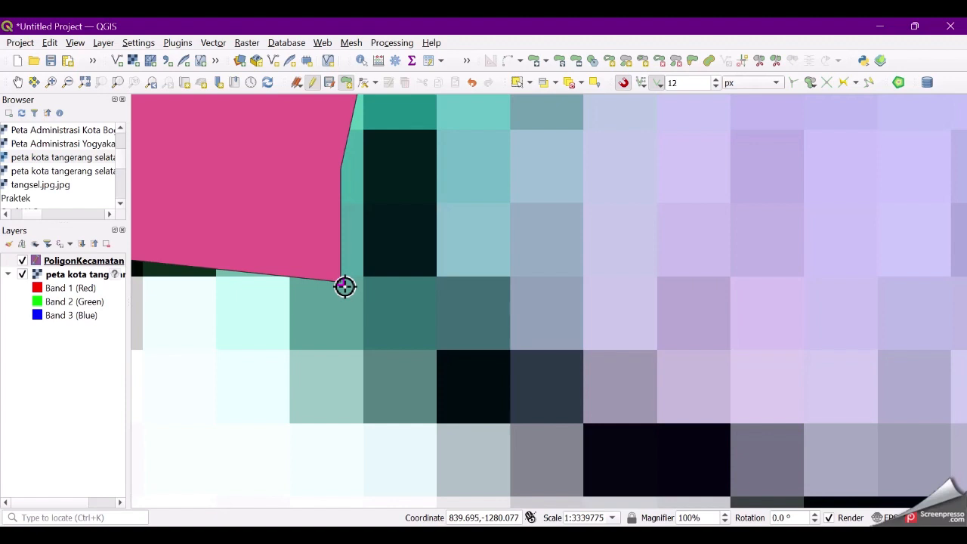
pyautogui.click(344, 285)
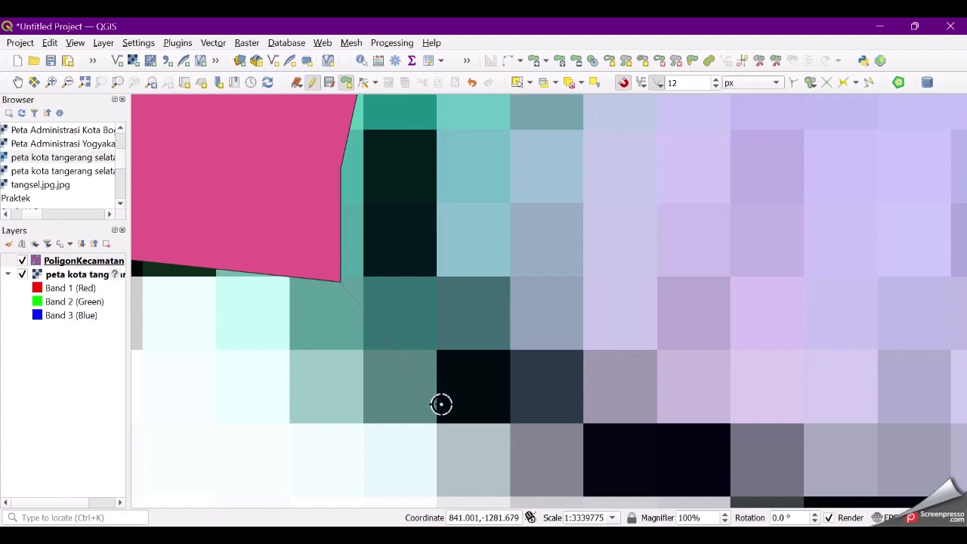
# Step: Trace Pamulang's southern boundary from the Setu corner around the small dip and up the steps east of it
pyautogui.scroll(-2, 441, 371)
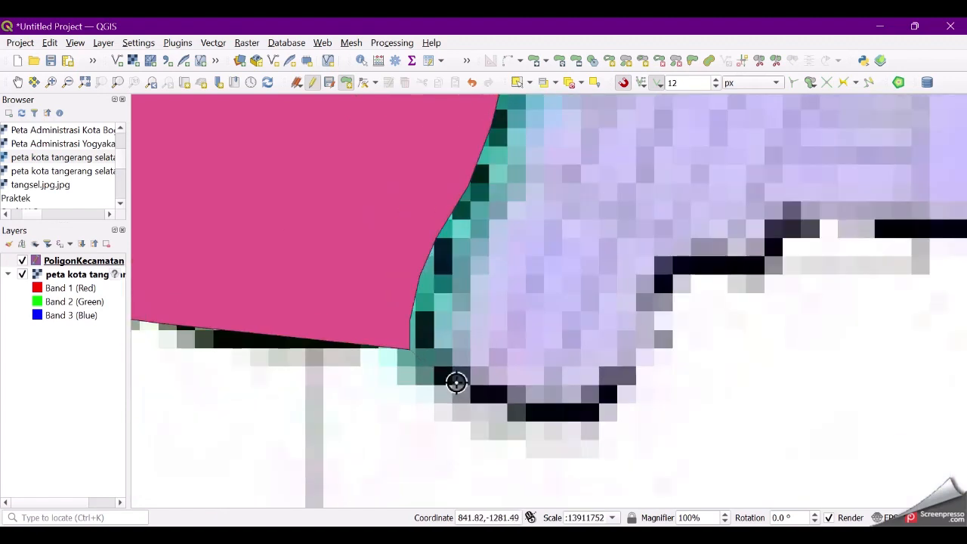
pyautogui.click(558, 421)
pyautogui.click(619, 398)
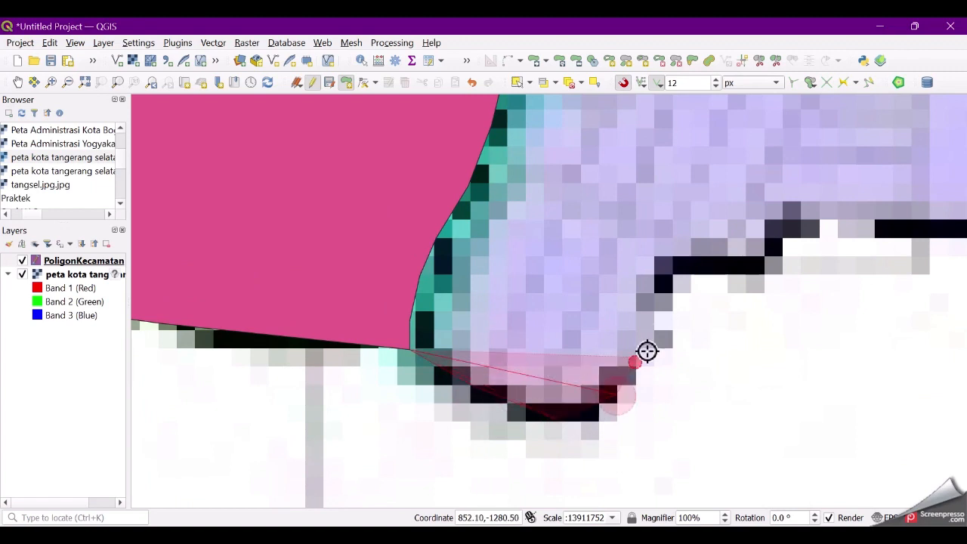
pyautogui.click(685, 273)
pyautogui.click(714, 262)
pyautogui.click(764, 261)
pyautogui.click(795, 229)
pyautogui.click(874, 219)
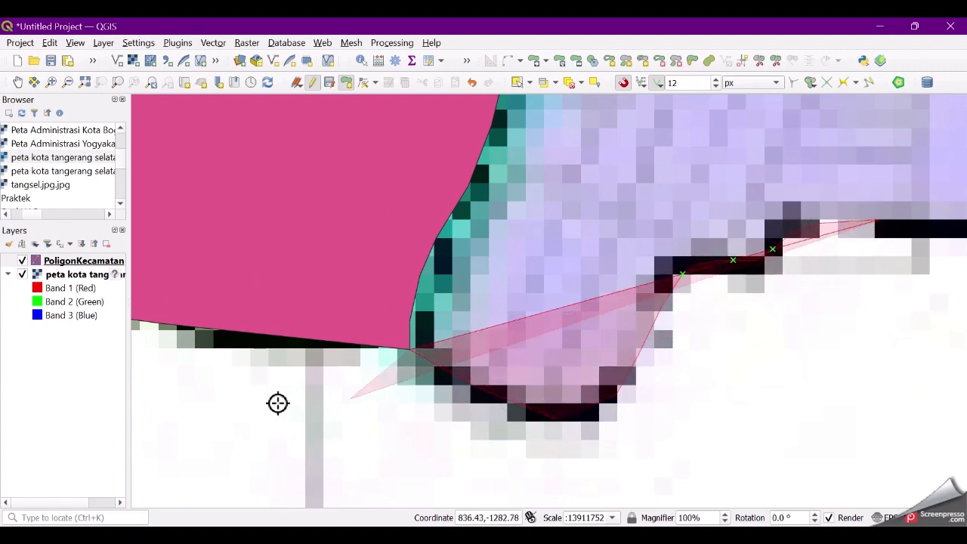
# Step: Continue the Pamulang polygon eastward along the dashed boundary south of Pondok Benda, over the raised stretch
pyautogui.scroll(-2, 278, 403)
pyautogui.scroll(1, 693, 342)
pyautogui.scroll(-2, 380, 388)
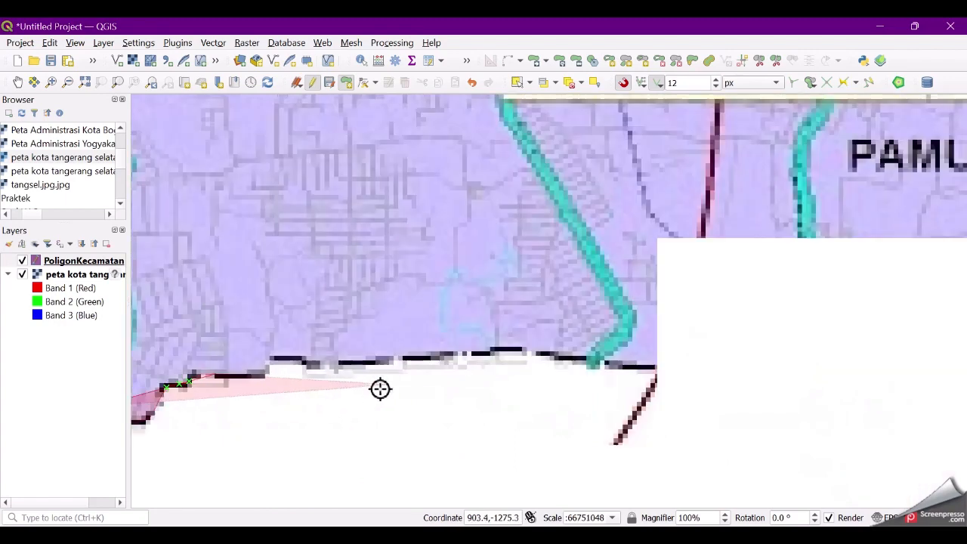
pyautogui.scroll(3, 303, 387)
pyautogui.click(386, 370)
pyautogui.click(477, 353)
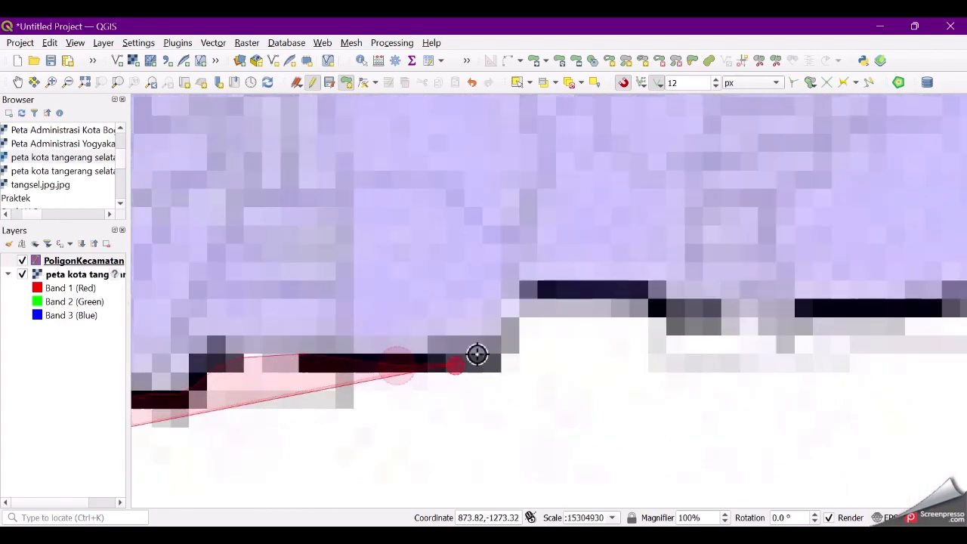
pyautogui.click(519, 320)
pyautogui.click(535, 300)
pyautogui.click(622, 307)
pyautogui.click(663, 311)
pyautogui.click(711, 327)
pyautogui.click(743, 324)
pyautogui.click(794, 323)
pyautogui.click(829, 316)
pyautogui.click(888, 302)
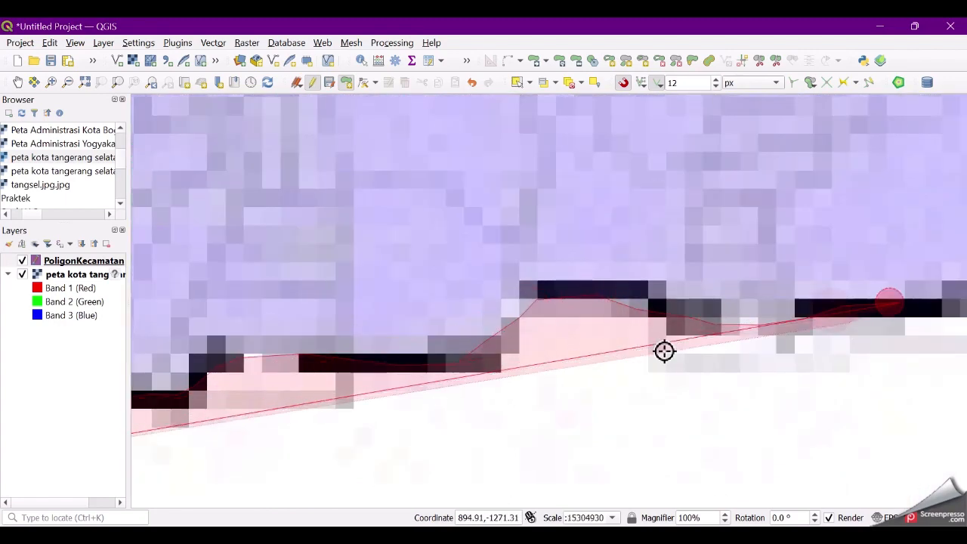
# Step: Trace the gently arched southern boundary eastward to just beyond the end of the river below Pondok Benda
pyautogui.scroll(-2, 537, 360)
pyautogui.scroll(1, 855, 352)
pyautogui.click(623, 330)
pyautogui.click(670, 320)
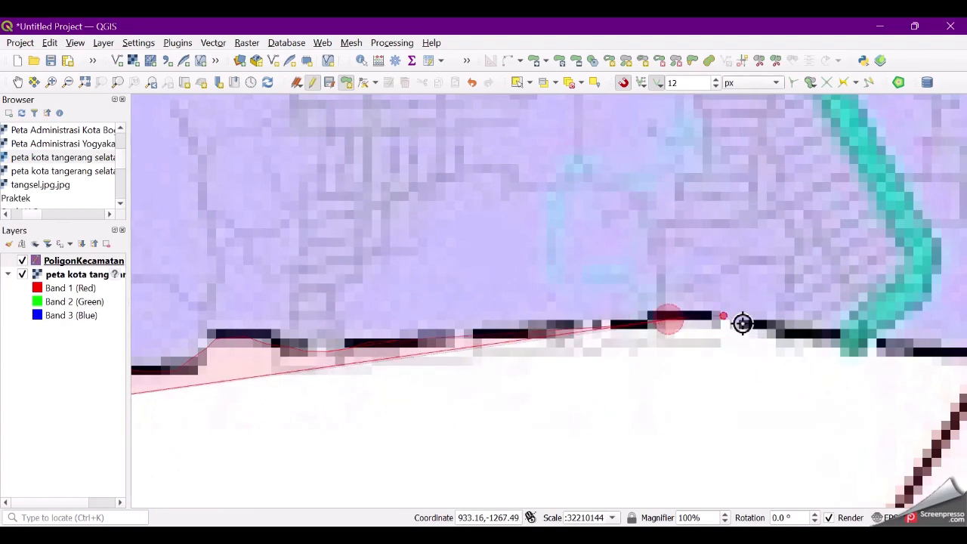
pyautogui.click(743, 323)
pyautogui.click(839, 339)
pyautogui.click(931, 352)
# Step: Trace the boundary past the western Ke Bogor road and around the notch at the foot of the next river
pyautogui.scroll(-1, 497, 360)
pyautogui.scroll(-1, 333, 360)
pyautogui.scroll(3, 540, 368)
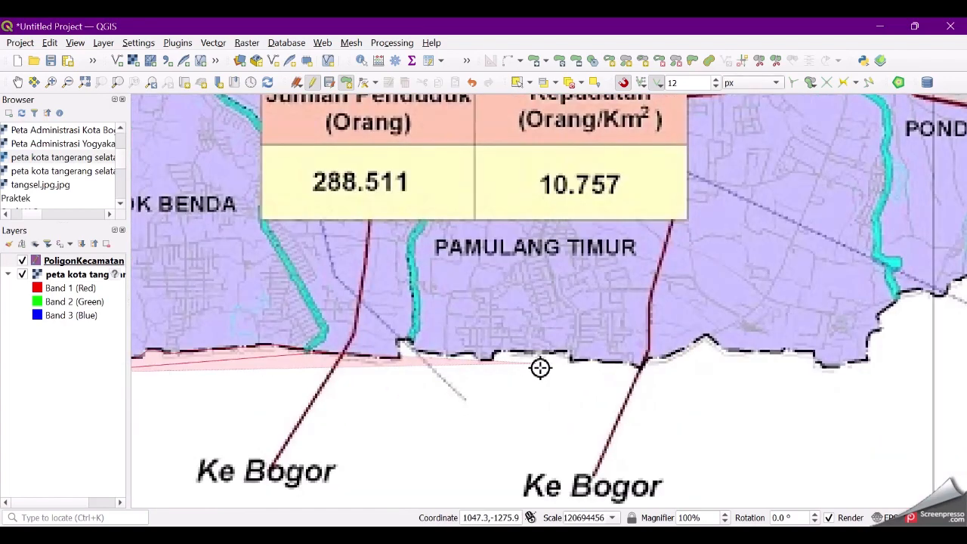
pyautogui.scroll(2, 348, 358)
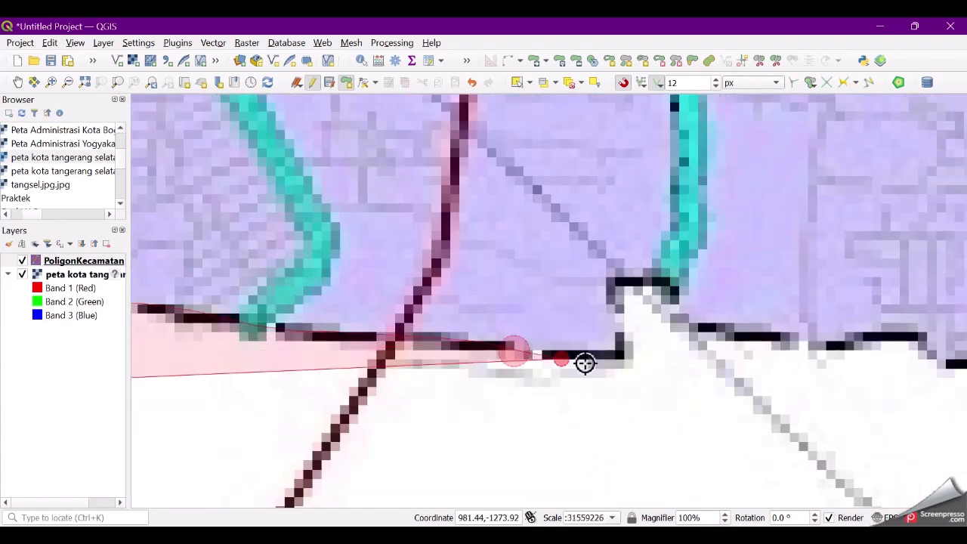
pyautogui.click(619, 353)
pyautogui.click(622, 307)
pyautogui.click(642, 287)
pyautogui.click(671, 289)
pyautogui.click(691, 318)
pyautogui.click(774, 331)
pyautogui.click(797, 333)
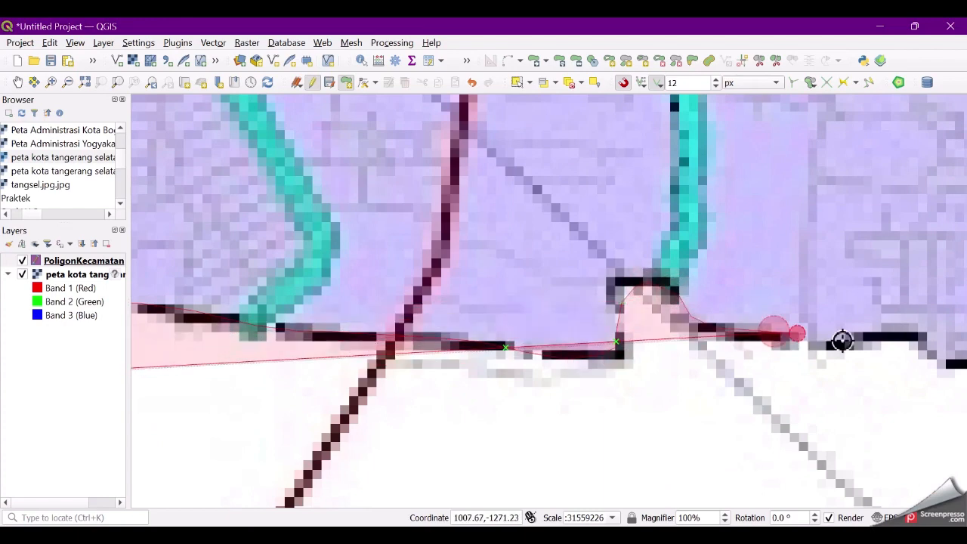
pyautogui.click(885, 339)
pyautogui.click(924, 348)
# Step: Trace the southern boundary below Pamulang Timur through the squared dip and along the flat stretch east of it
pyautogui.scroll(-2, 490, 375)
pyautogui.scroll(2, 632, 388)
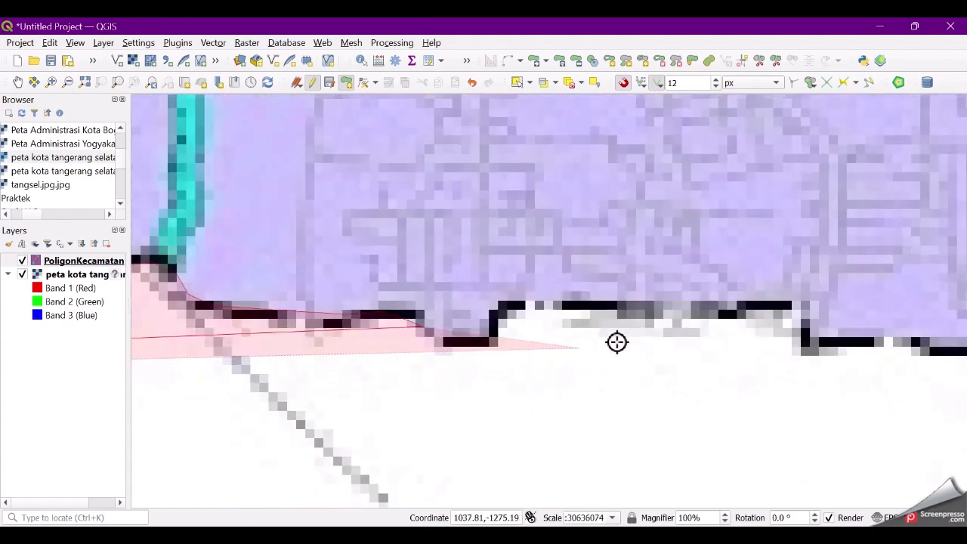
pyautogui.scroll(1, 617, 342)
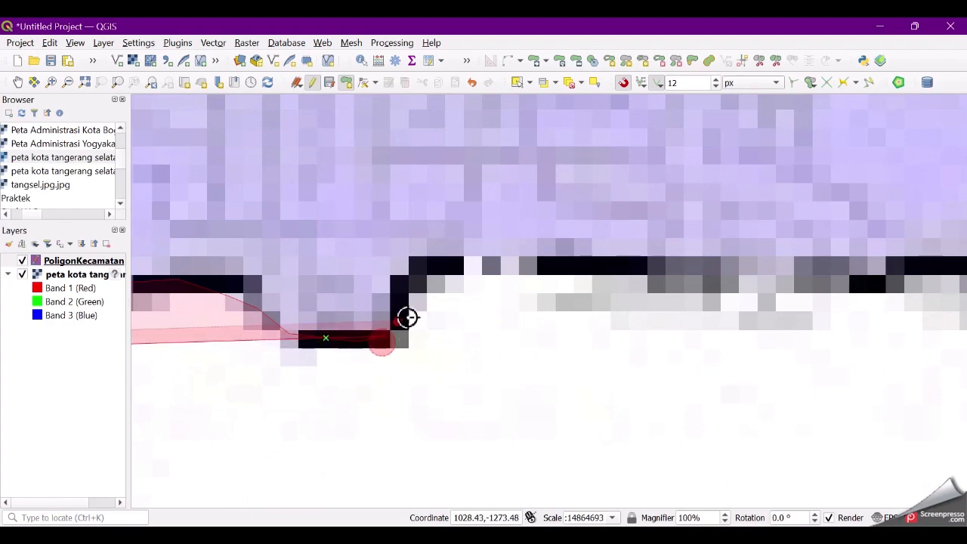
pyautogui.click(423, 282)
pyautogui.click(469, 264)
pyautogui.click(526, 265)
pyautogui.click(564, 264)
pyautogui.click(638, 273)
pyautogui.click(692, 285)
pyautogui.click(776, 292)
pyautogui.click(838, 278)
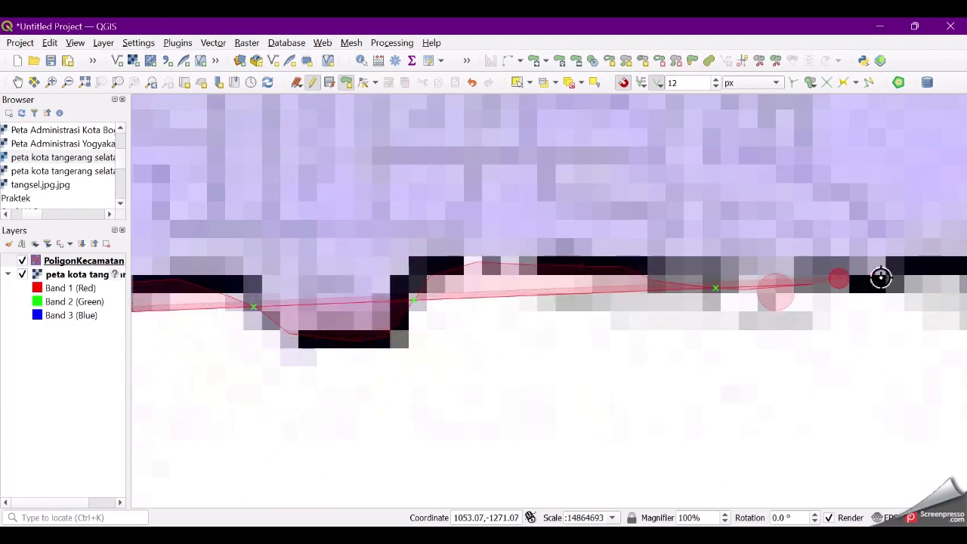
# Step: Trace the boundary down the step and eastward across the eastern Ke Bogor road below Pamulang Timur
pyautogui.scroll(-2, 540, 360)
pyautogui.scroll(1, 693, 341)
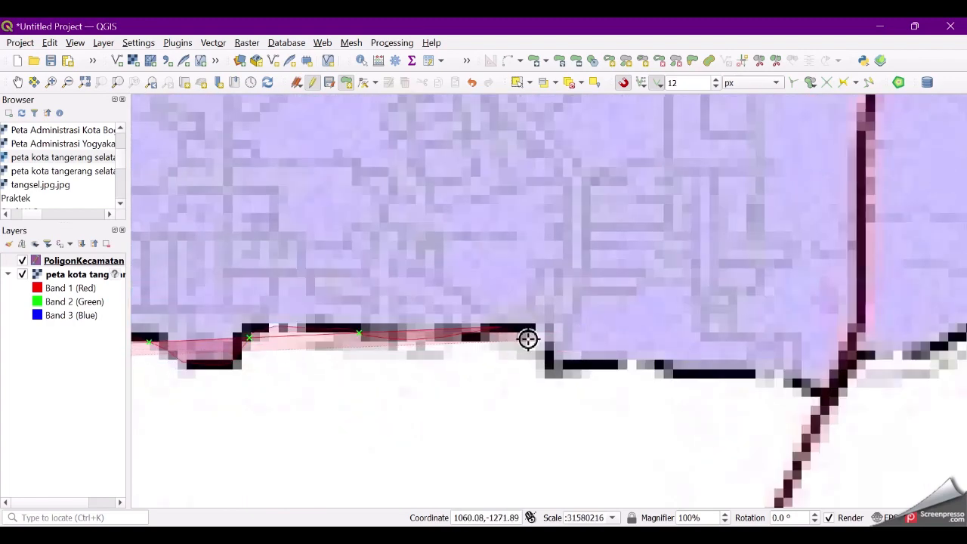
pyautogui.click(541, 335)
pyautogui.click(565, 367)
pyautogui.click(622, 367)
pyautogui.click(648, 364)
pyautogui.click(692, 376)
pyautogui.click(725, 378)
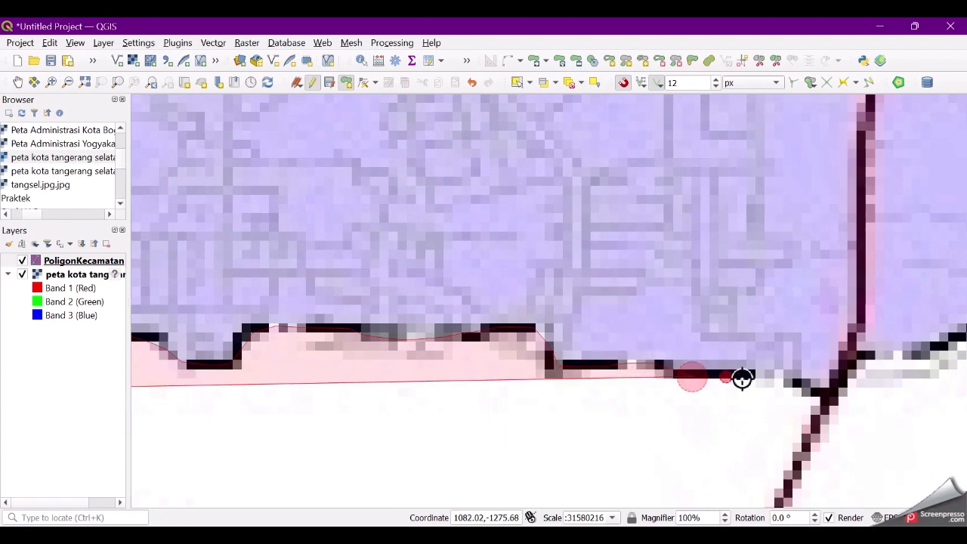
pyautogui.click(771, 373)
pyautogui.click(837, 388)
pyautogui.click(884, 346)
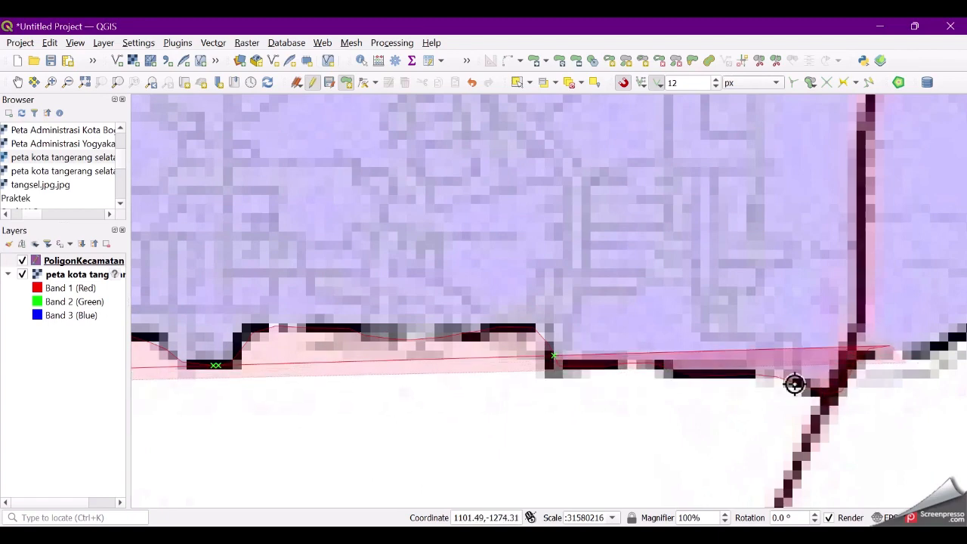
# Step: Trace the boundary east of the Ke Bogor road over the pointed peak and down to the level stretch
pyautogui.scroll(-2, 794, 383)
pyautogui.scroll(2, 896, 384)
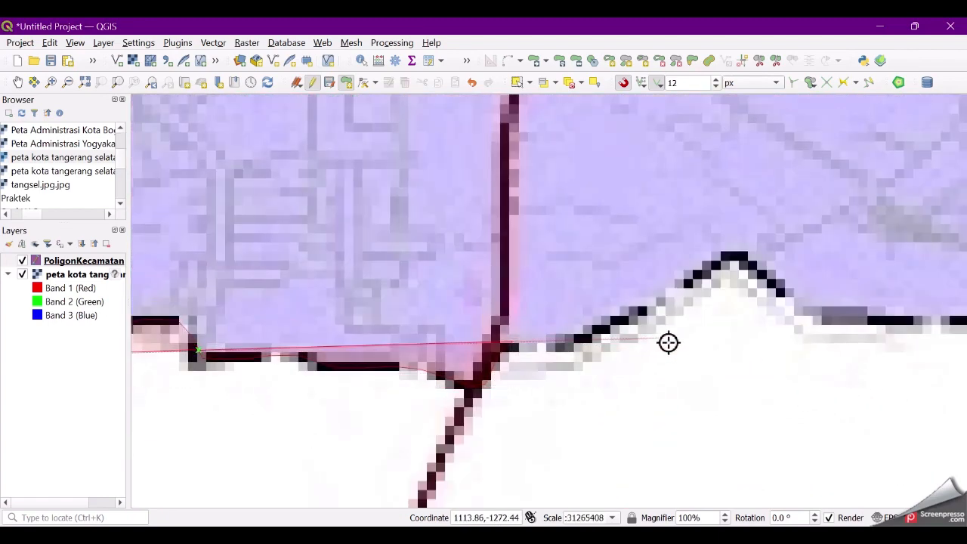
pyautogui.click(535, 346)
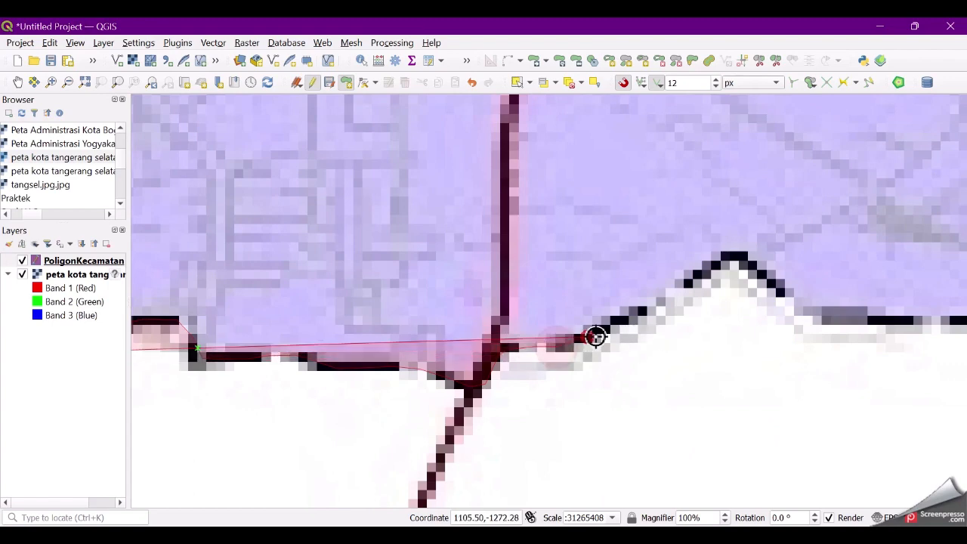
pyautogui.click(610, 330)
pyautogui.click(632, 317)
pyautogui.click(656, 305)
pyautogui.click(678, 292)
pyautogui.click(708, 270)
pyautogui.click(740, 258)
pyautogui.click(754, 263)
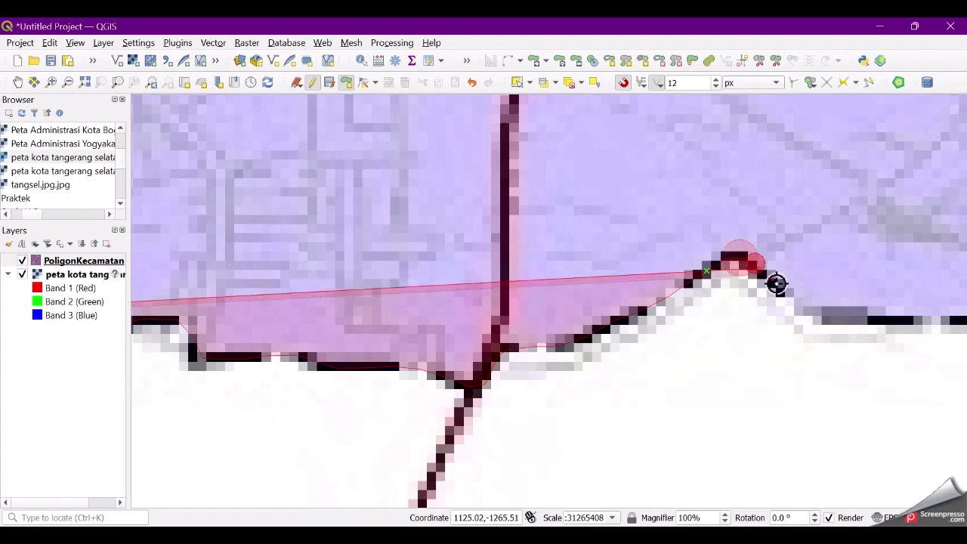
pyautogui.click(776, 284)
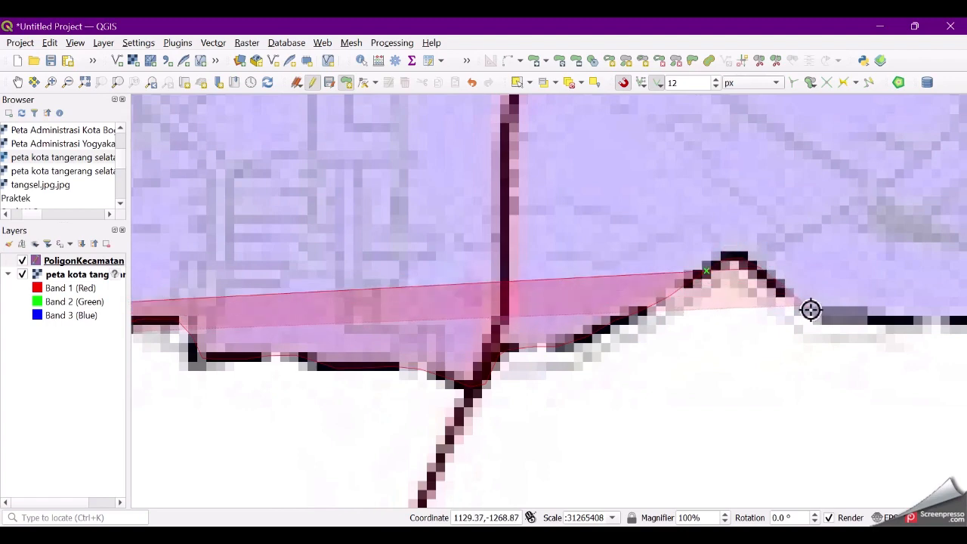
pyautogui.click(798, 304)
pyautogui.click(819, 311)
pyautogui.click(879, 319)
# Step: Continue tracing along the level boundary east of the peak to the corner where the south-eastern bulge begins
pyautogui.scroll(-1, 533, 330)
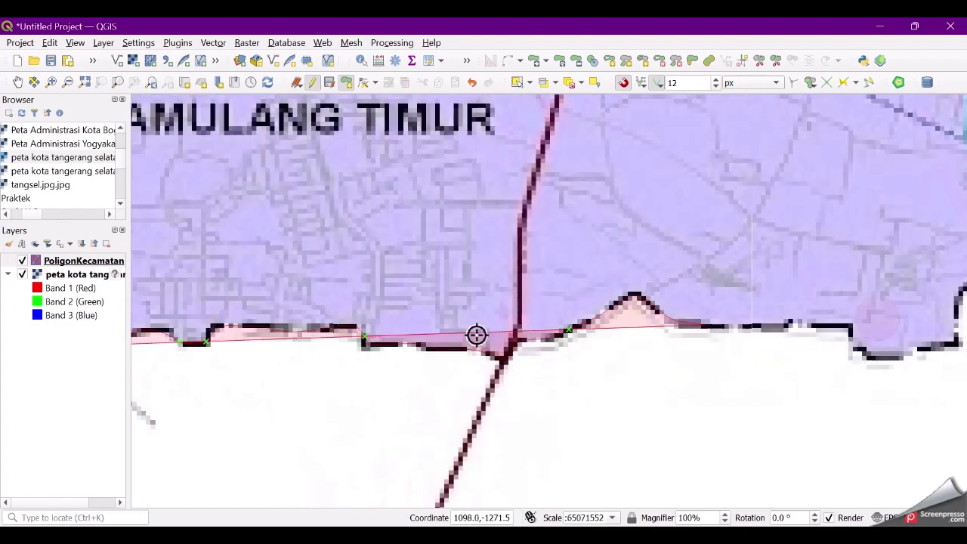
pyautogui.scroll(-2, 476, 335)
pyautogui.scroll(2, 713, 311)
pyautogui.scroll(-2, 521, 374)
pyautogui.scroll(2, 497, 363)
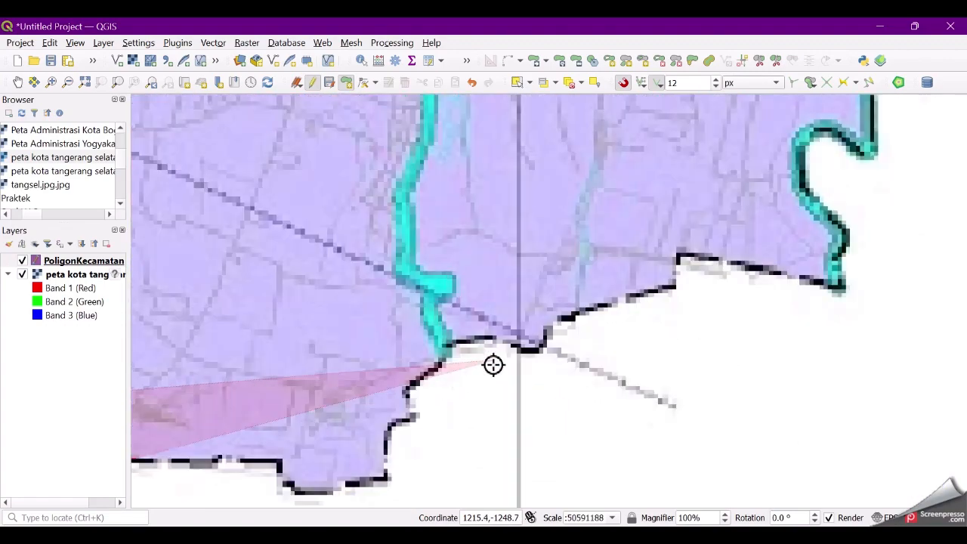
pyautogui.scroll(-1, 343, 432)
pyautogui.scroll(-3, 317, 431)
pyautogui.scroll(5, 592, 432)
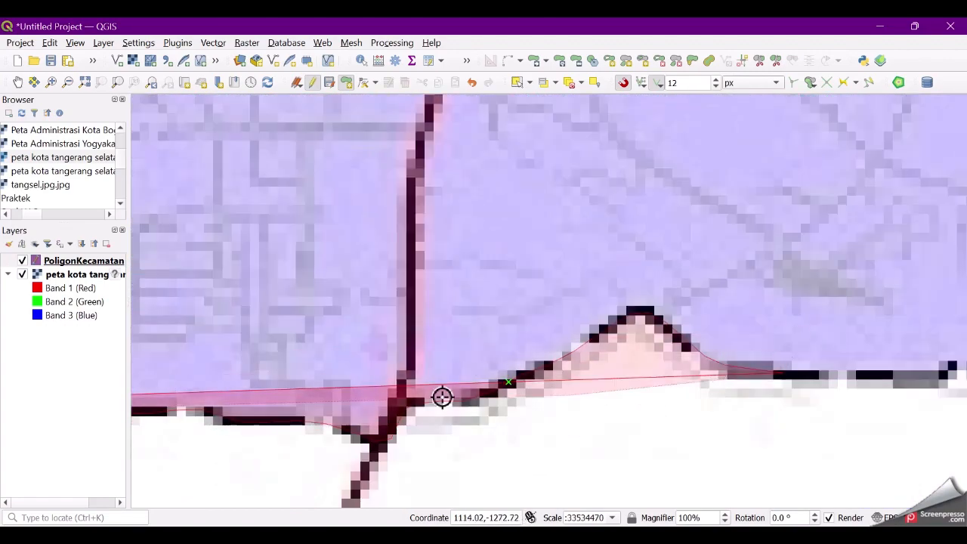
pyautogui.scroll(1, 677, 393)
pyautogui.click(594, 375)
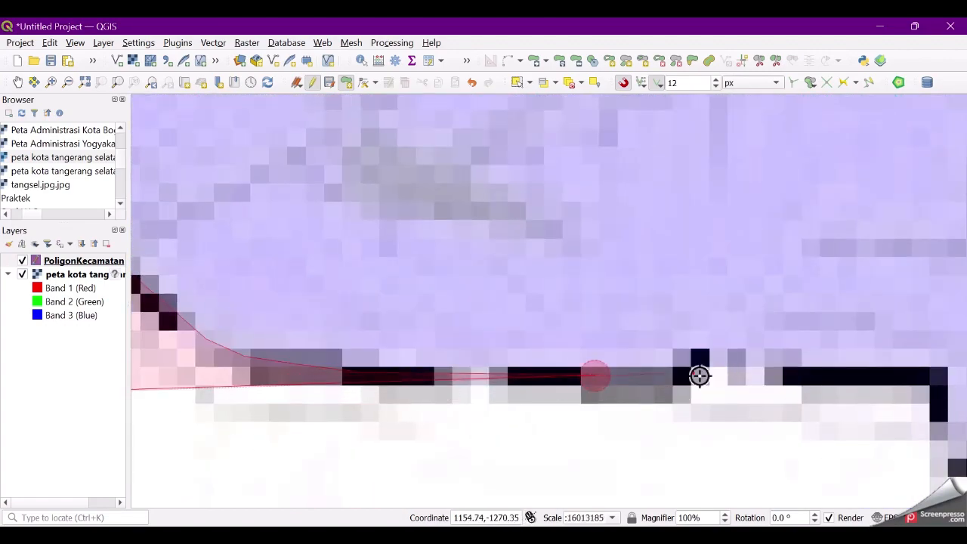
pyautogui.click(701, 374)
pyautogui.click(735, 363)
pyautogui.click(799, 368)
pyautogui.click(901, 384)
pyautogui.click(932, 390)
# Step: Trace the Pamulang boundary around the south-eastern bulge and up its eastern side to the notch
pyautogui.scroll(-2, 597, 403)
pyautogui.scroll(1, 755, 400)
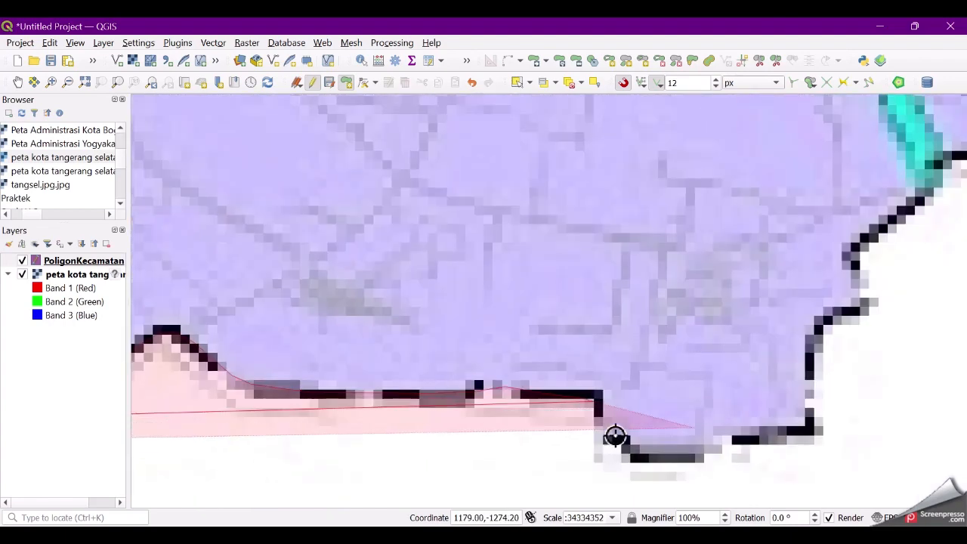
pyautogui.click(606, 435)
pyautogui.click(735, 433)
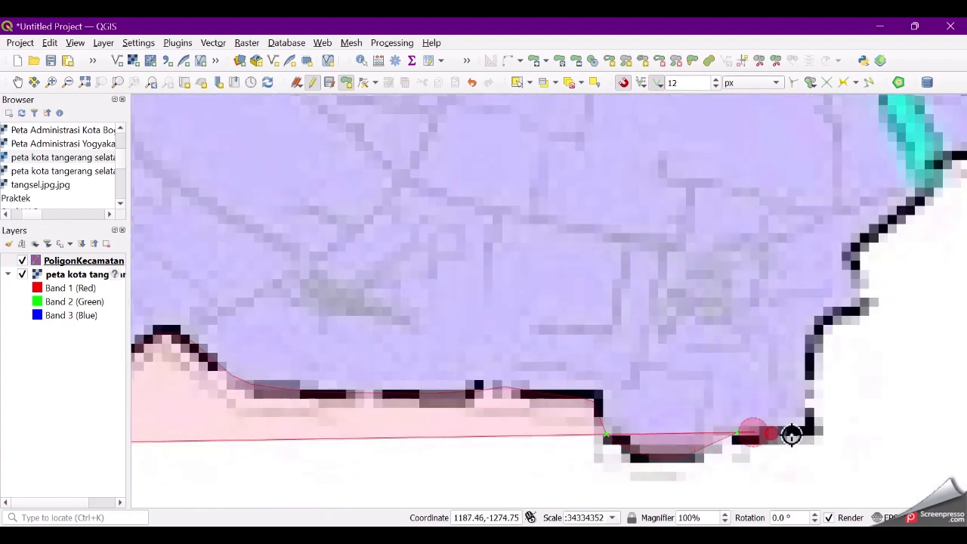
pyautogui.click(808, 420)
pyautogui.click(812, 370)
pyautogui.click(841, 317)
pyautogui.click(858, 296)
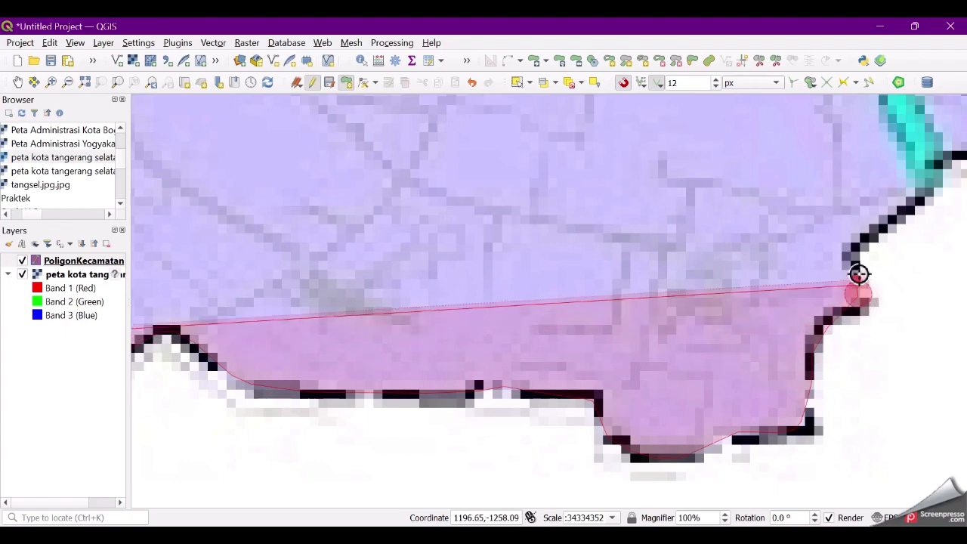
# Step: Trace the boundary north-east to the foot of the cyan river and over the low arch east of it
pyautogui.scroll(-2, 868, 276)
pyautogui.click(923, 189)
pyautogui.scroll(-2, 612, 326)
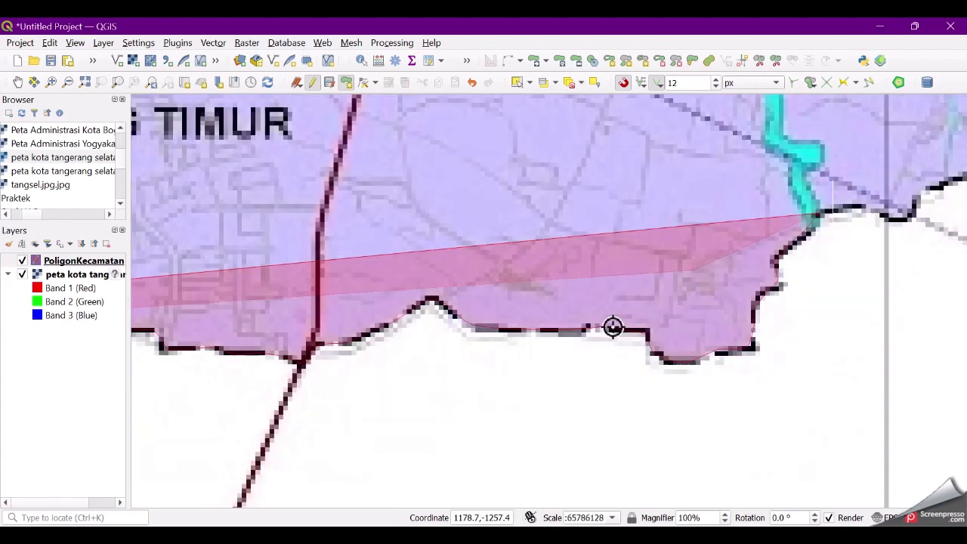
pyautogui.scroll(-1, 612, 327)
pyautogui.scroll(2, 793, 279)
pyautogui.click(496, 241)
pyautogui.click(550, 262)
pyautogui.click(581, 271)
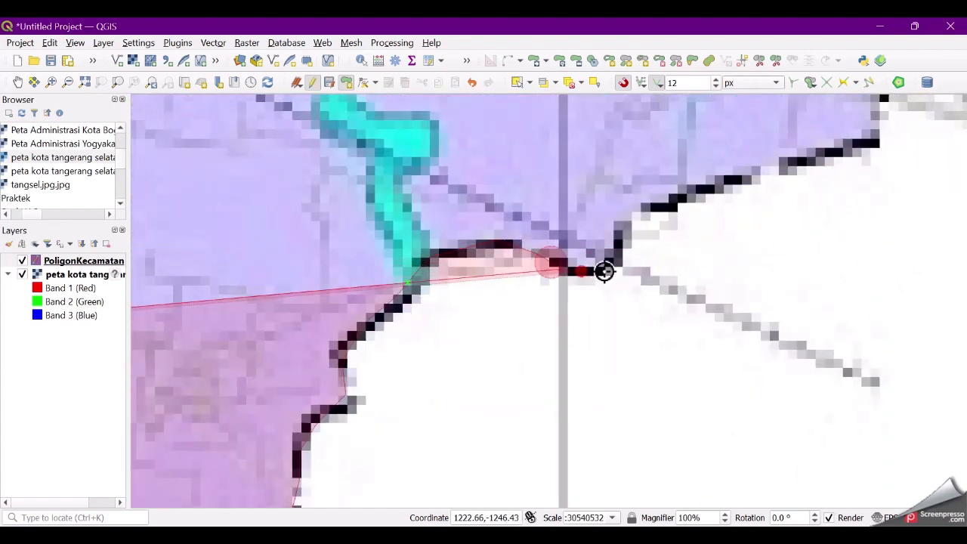
# Step: Trace the boundary out of the dip and along the rising edge to the corner south of Pondok Cabe Udik
pyautogui.click(605, 270)
pyautogui.click(621, 244)
pyautogui.click(643, 220)
pyautogui.click(713, 190)
pyautogui.click(771, 178)
pyautogui.click(814, 159)
pyautogui.click(881, 128)
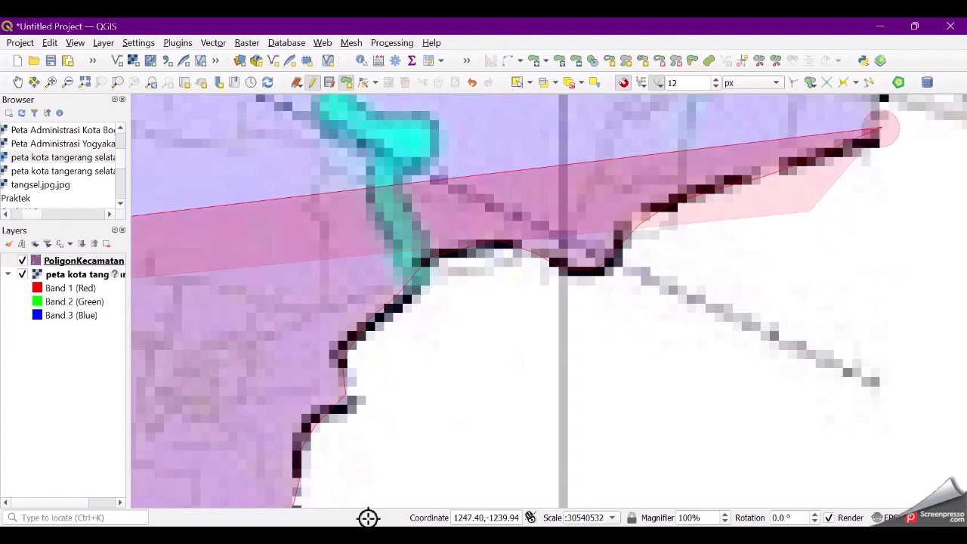
# Step: Trace the boundary up the short vertical step and down the sloping edge toward the river bordering Kota Depok
pyautogui.scroll(-1, 825, 217)
pyautogui.scroll(-1, 615, 224)
pyautogui.scroll(2, 842, 164)
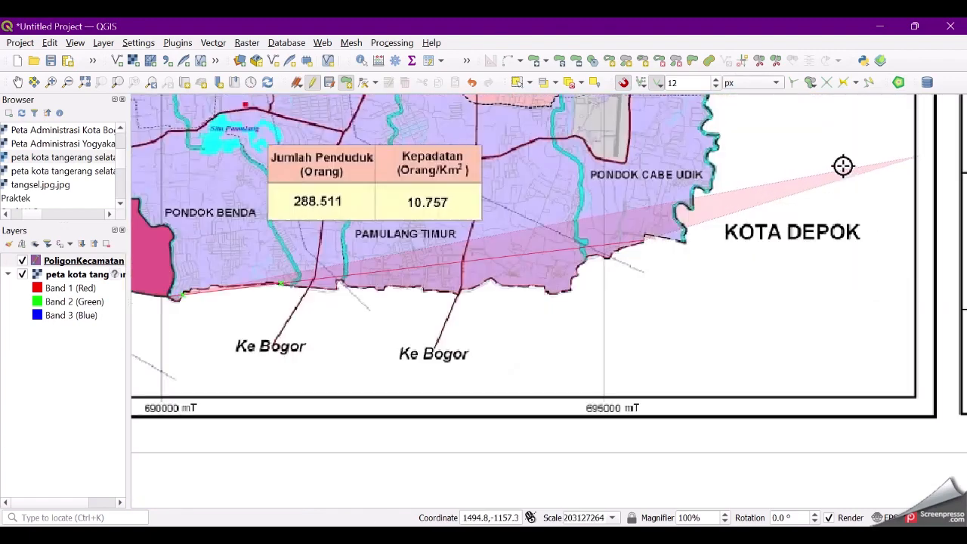
pyautogui.scroll(2, 446, 342)
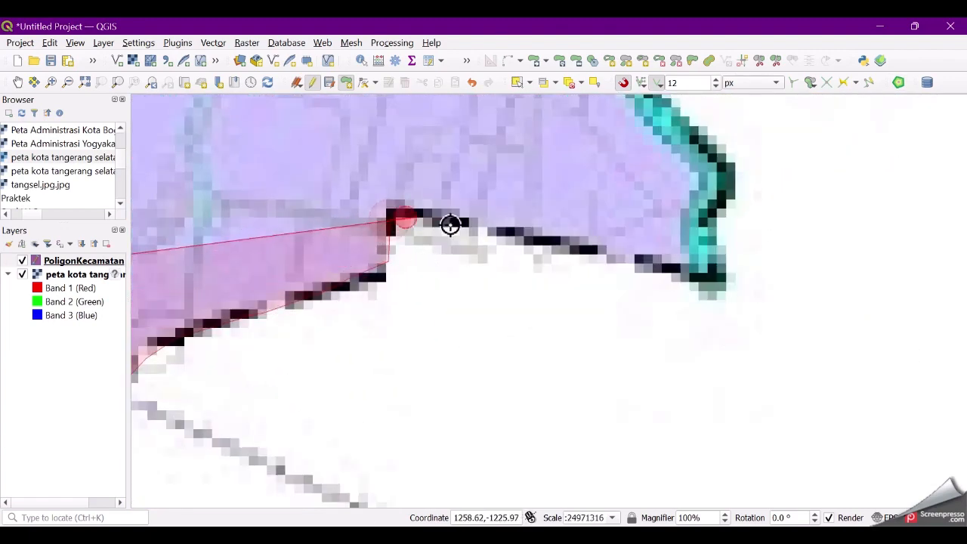
pyautogui.scroll(1, 387, 266)
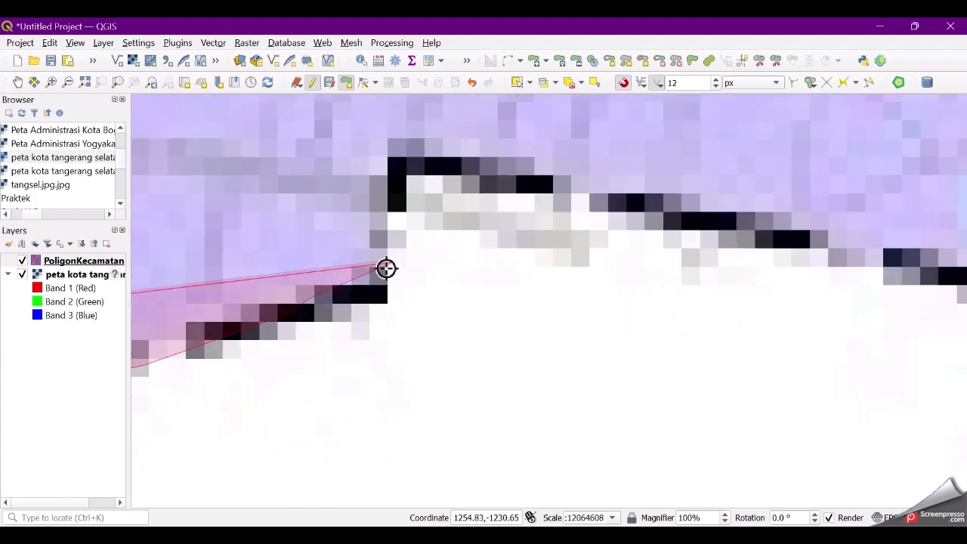
pyautogui.click(387, 223)
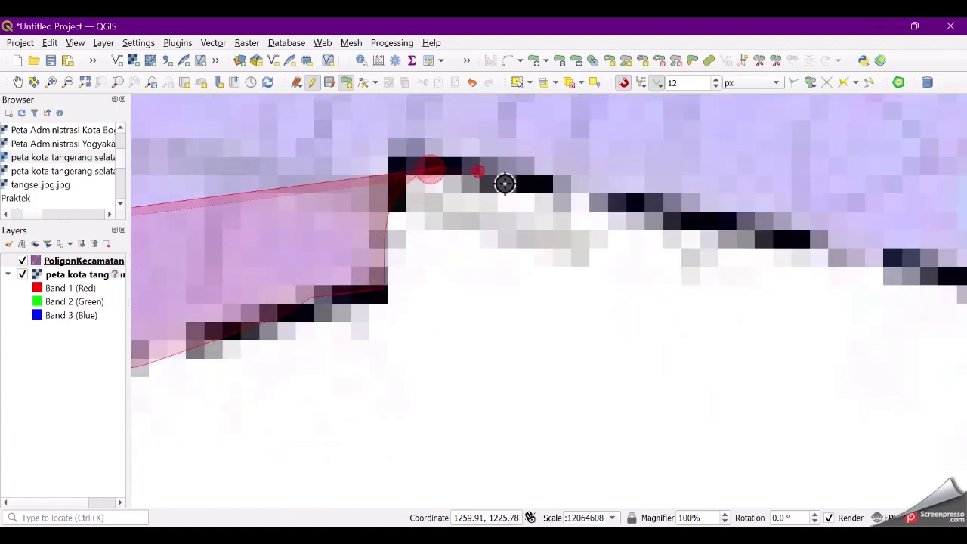
pyautogui.click(582, 194)
pyautogui.click(624, 203)
pyautogui.click(708, 225)
pyautogui.click(781, 243)
pyautogui.click(866, 261)
# Step: Trace the boundary around the south-eastern tip at the river and north along the river's first bend
pyautogui.scroll(-2, 492, 301)
pyautogui.scroll(1, 704, 279)
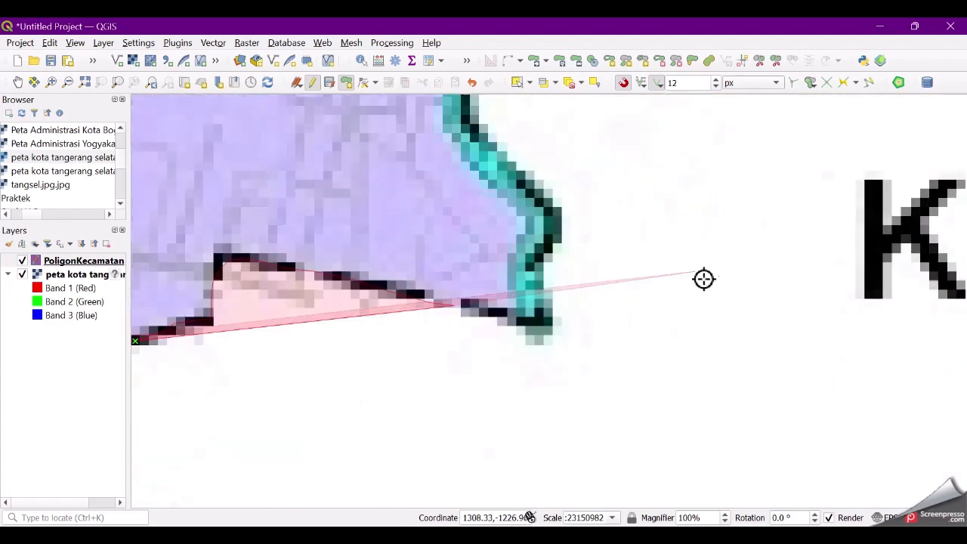
pyautogui.scroll(1, 703, 279)
pyautogui.click(377, 374)
pyautogui.click(380, 347)
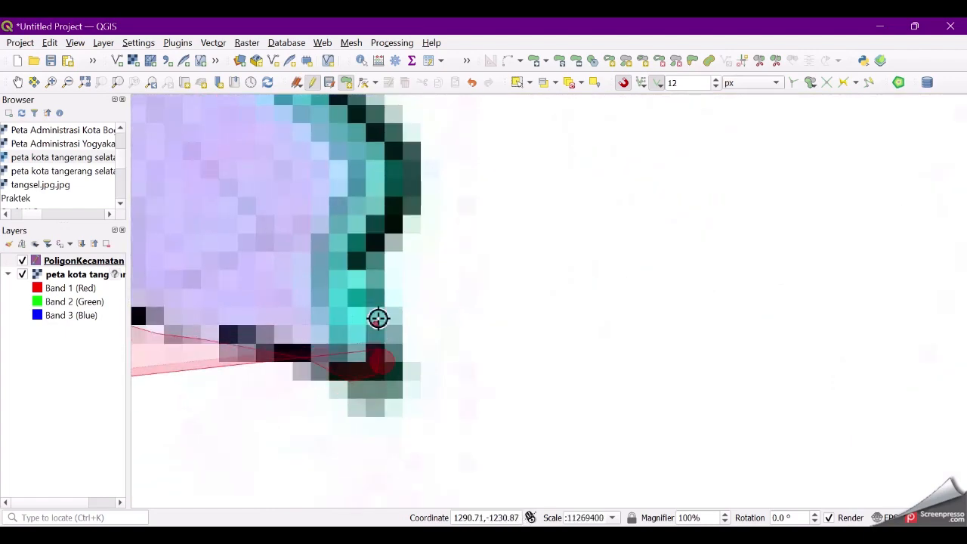
pyautogui.click(372, 281)
pyautogui.click(374, 248)
pyautogui.click(409, 199)
pyautogui.click(407, 178)
pyautogui.click(375, 131)
pyautogui.click(347, 112)
# Step: Trace the river boundary around the rounded loop south-east of Pondok Cabe Udik to the base of the vertical stretch
pyautogui.scroll(-3, 601, 311)
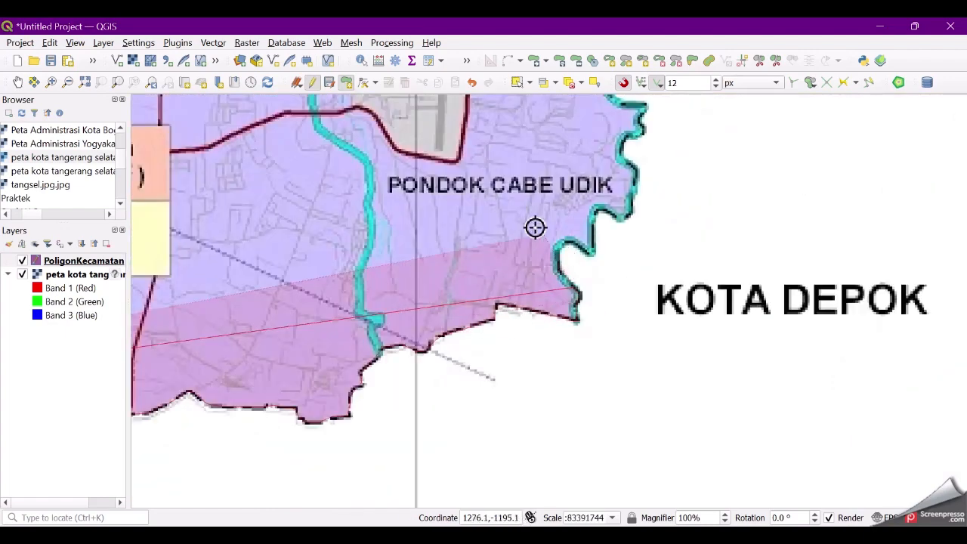
pyautogui.scroll(2, 535, 229)
pyautogui.click(626, 401)
pyautogui.click(625, 364)
pyautogui.click(625, 330)
pyautogui.click(644, 299)
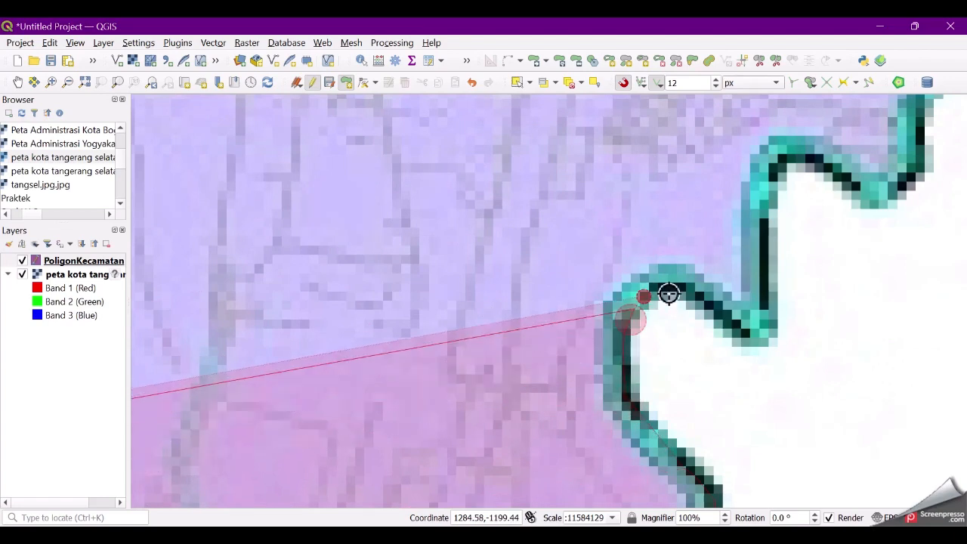
pyautogui.click(671, 287)
pyautogui.click(701, 300)
pyautogui.click(735, 327)
pyautogui.click(759, 330)
# Step: Trace the river boundary up the vertical stretch, over the next crest and through the following dip
pyautogui.click(769, 275)
pyautogui.click(769, 249)
pyautogui.click(771, 215)
pyautogui.click(778, 181)
pyautogui.click(794, 160)
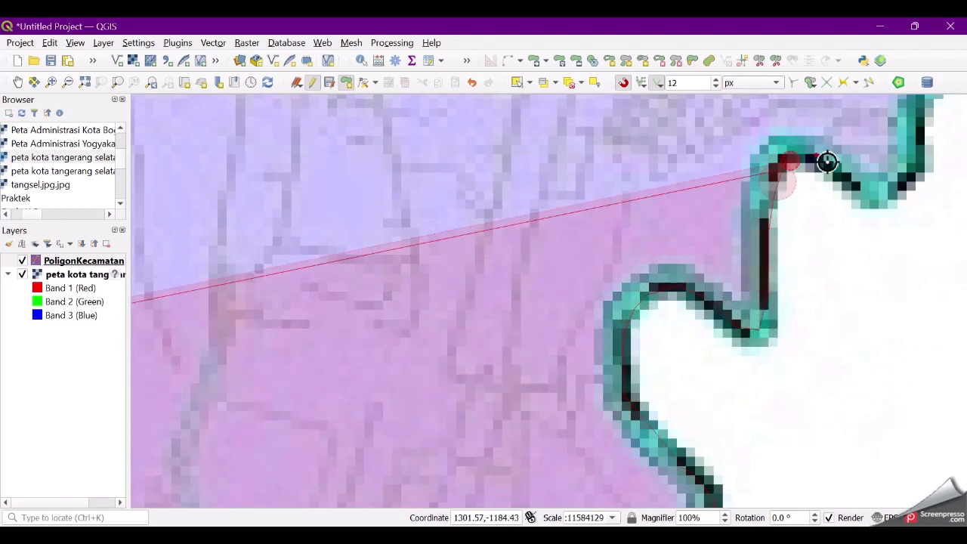
pyautogui.click(825, 161)
pyautogui.click(859, 187)
pyautogui.click(882, 192)
pyautogui.click(916, 166)
pyautogui.click(927, 112)
# Step: Trace the river boundary north past the Pondok Cabe Udik label through the small zigzag and the wide inward bend
pyautogui.scroll(-3, 519, 286)
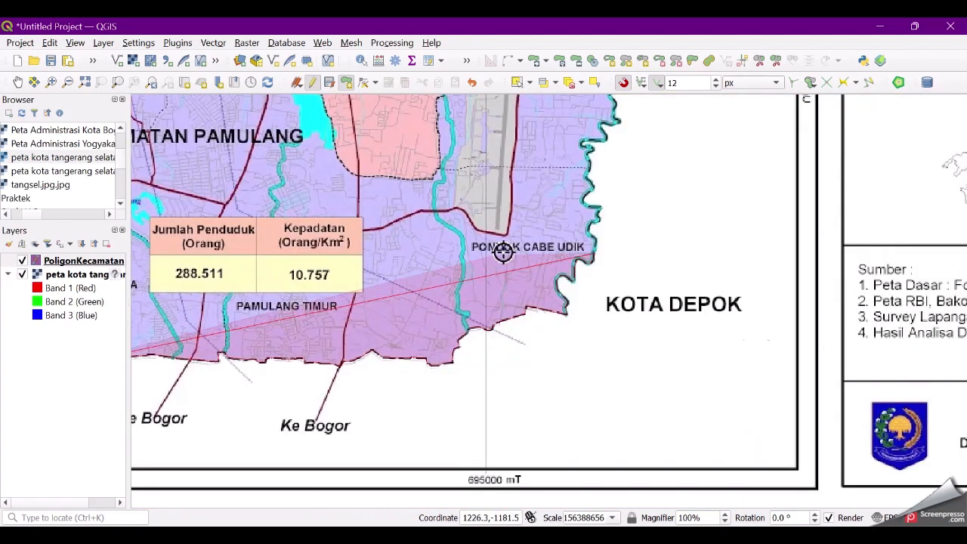
pyautogui.scroll(3, 504, 249)
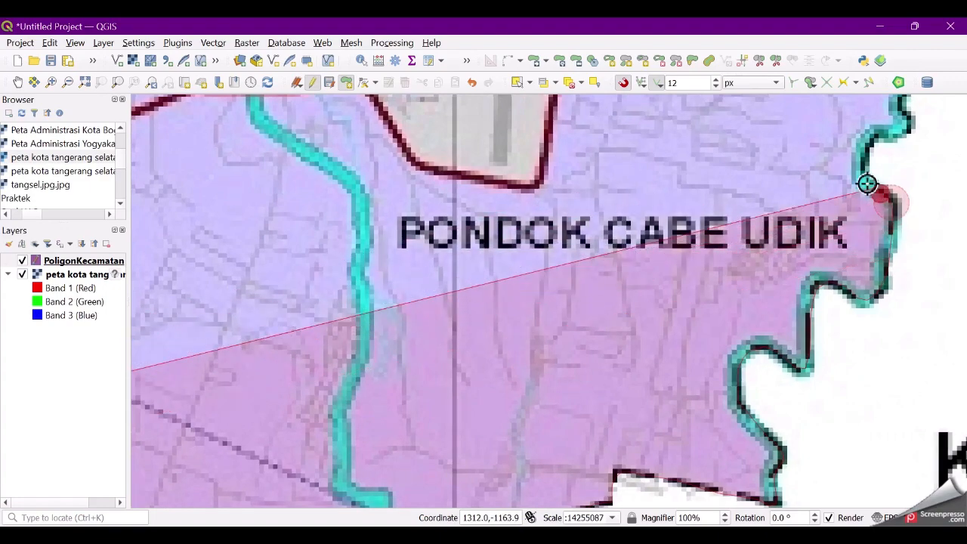
pyautogui.click(909, 137)
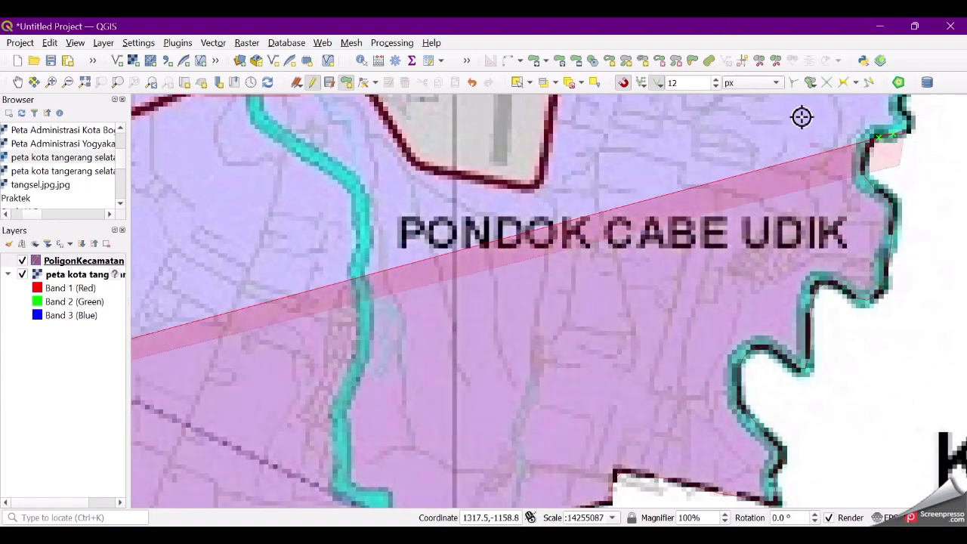
pyautogui.scroll(-3, 710, 191)
pyautogui.scroll(3, 798, 155)
pyautogui.scroll(2, 220, 347)
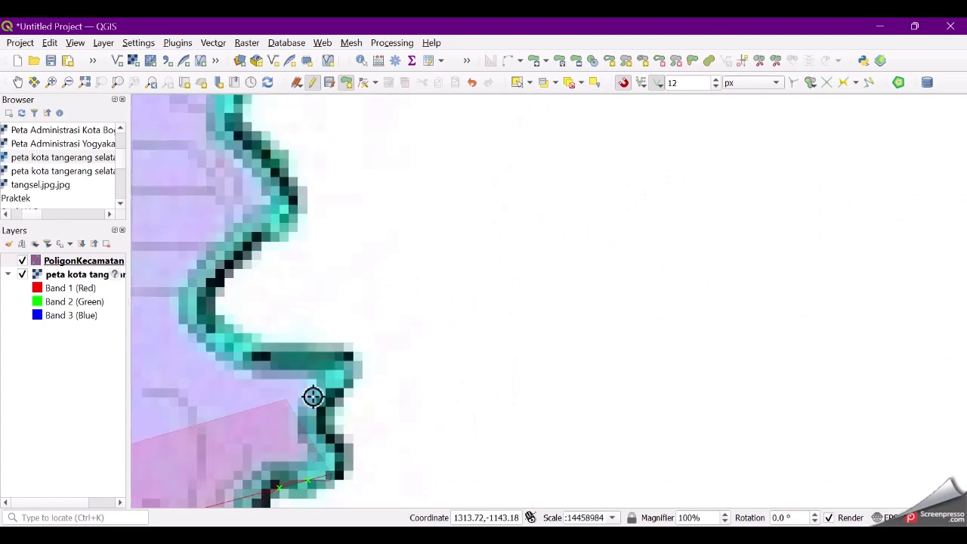
pyautogui.click(334, 440)
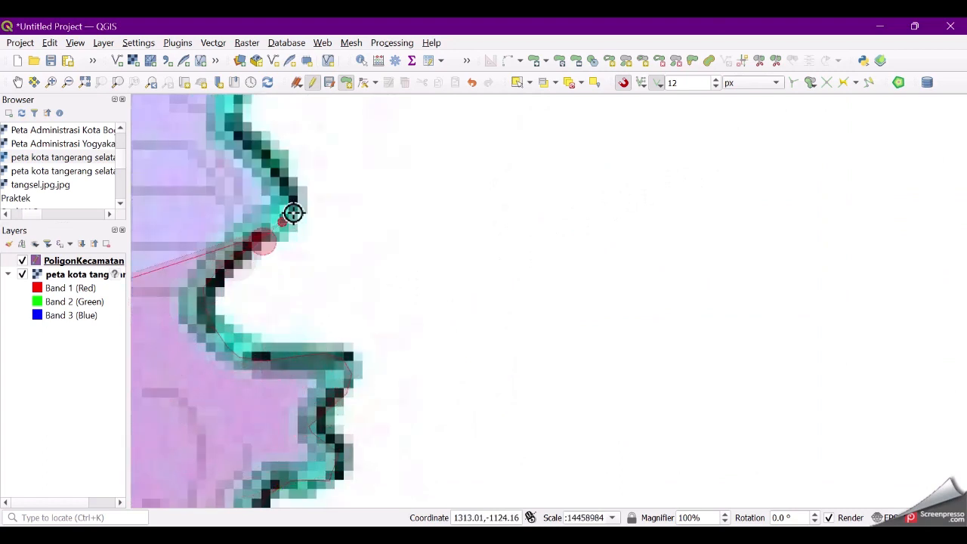
# Step: Trace the river boundary north across the end of the dashed village border to the start of the tight S-bend
pyautogui.scroll(-2, 559, 349)
pyautogui.scroll(1, 471, 227)
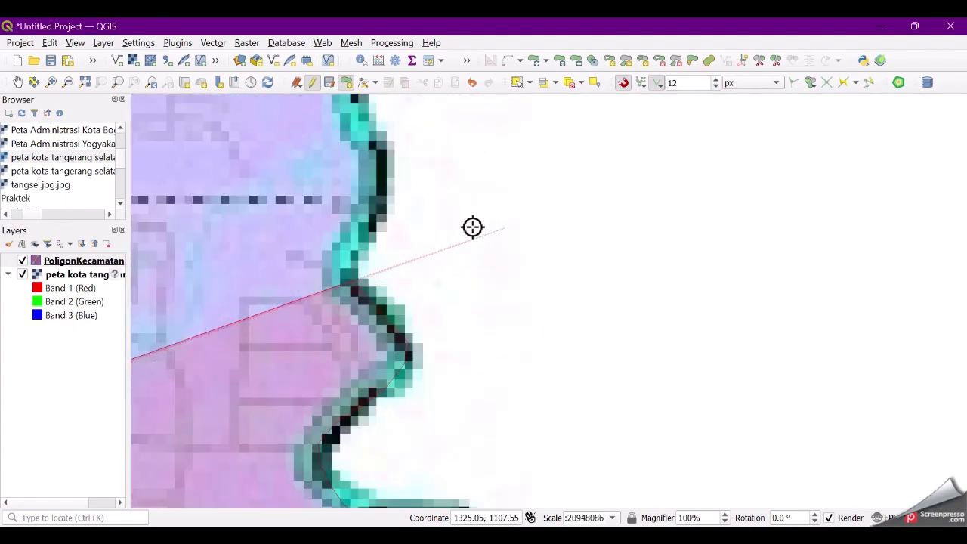
pyautogui.click(358, 231)
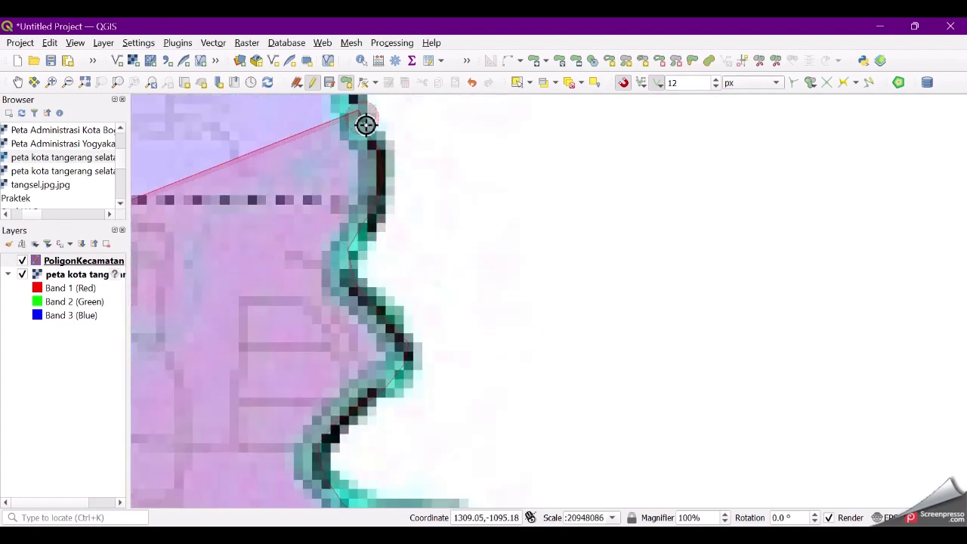
pyautogui.scroll(-3, 358, 161)
pyautogui.scroll(1, 354, 123)
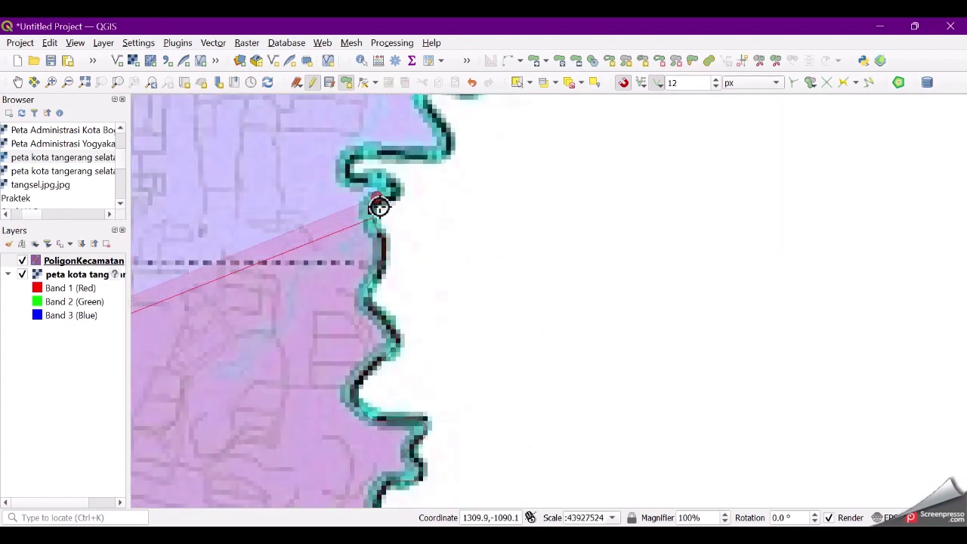
pyautogui.scroll(3, 377, 207)
pyautogui.scroll(-2, 380, 217)
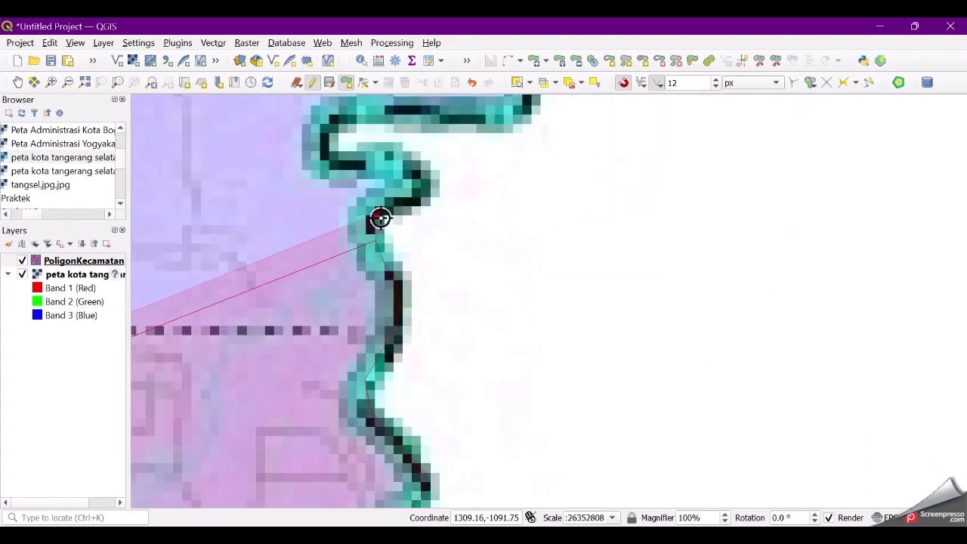
# Step: Trace the tight S-bend of the river north of the dashed village border and its eastward stretch
pyautogui.click(403, 164)
pyautogui.click(378, 161)
pyautogui.click(366, 113)
pyautogui.click(405, 113)
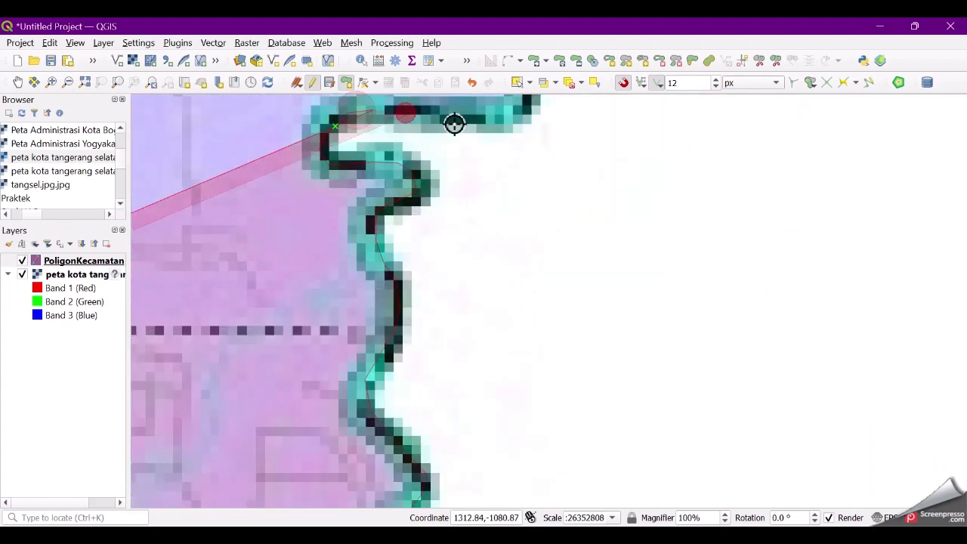
pyautogui.click(456, 121)
pyautogui.click(494, 123)
# Step: Trace the river boundary around the eastern corner and north-west up to the next inward bend
pyautogui.scroll(-2, 500, 153)
pyautogui.scroll(2, 527, 98)
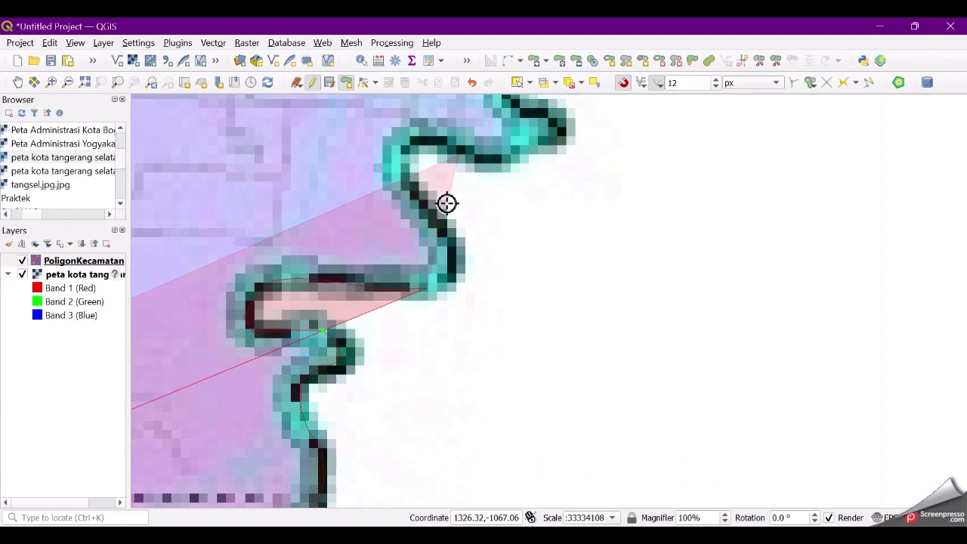
pyautogui.click(452, 263)
pyautogui.click(443, 220)
pyautogui.click(414, 189)
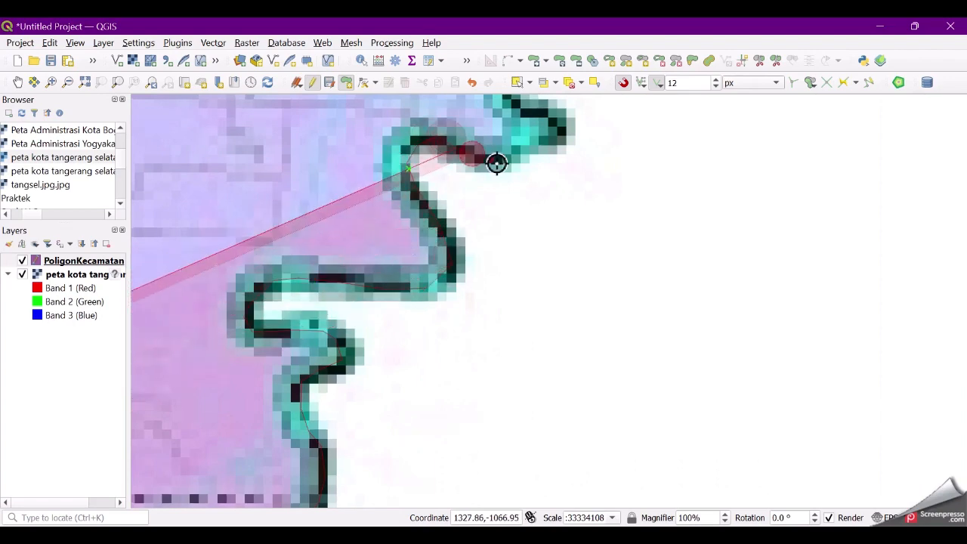
# Step: Trace the river boundary past the eastward hook and up the nearly straight stretch north of it
pyautogui.scroll(-2, 597, 201)
pyautogui.scroll(2, 584, 147)
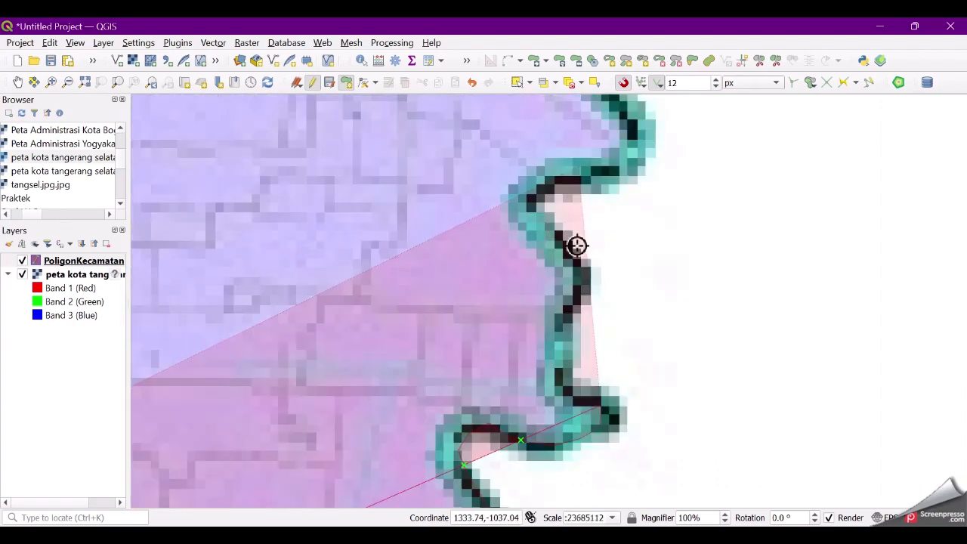
pyautogui.click(564, 382)
pyautogui.click(564, 342)
pyautogui.click(572, 322)
pyautogui.click(580, 286)
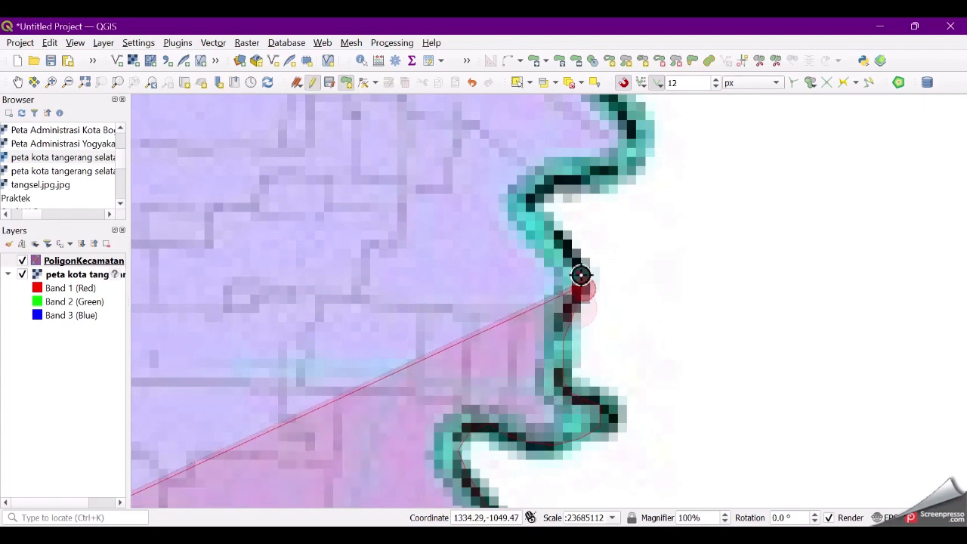
# Step: Trace the river boundary around the next inward bend and east to the outer curve
pyautogui.click(572, 256)
pyautogui.click(554, 241)
pyautogui.click(533, 218)
pyautogui.click(559, 180)
pyautogui.click(606, 176)
pyautogui.click(630, 161)
pyautogui.click(638, 143)
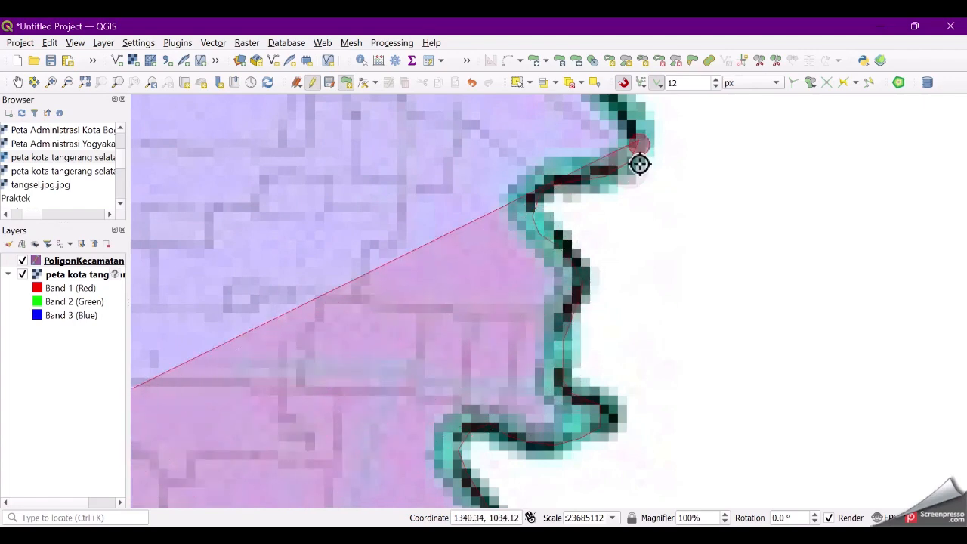
# Step: Trace the river boundary over the outer curve and around the inward bend south-east of Pondok Cabe Ilir
pyautogui.scroll(-2, 694, 247)
pyautogui.scroll(2, 664, 174)
pyautogui.click(756, 293)
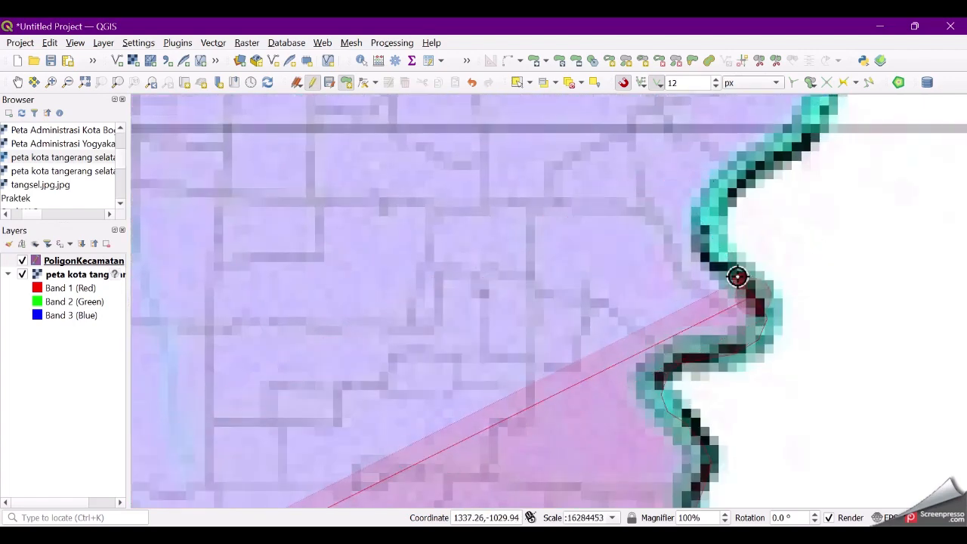
pyautogui.click(730, 265)
pyautogui.click(713, 251)
pyautogui.click(711, 221)
pyautogui.click(727, 198)
pyautogui.click(745, 188)
# Step: Trace the river boundary north past the Pondok Cabe Ilir label and into the inward bend above it
pyautogui.scroll(-3, 767, 189)
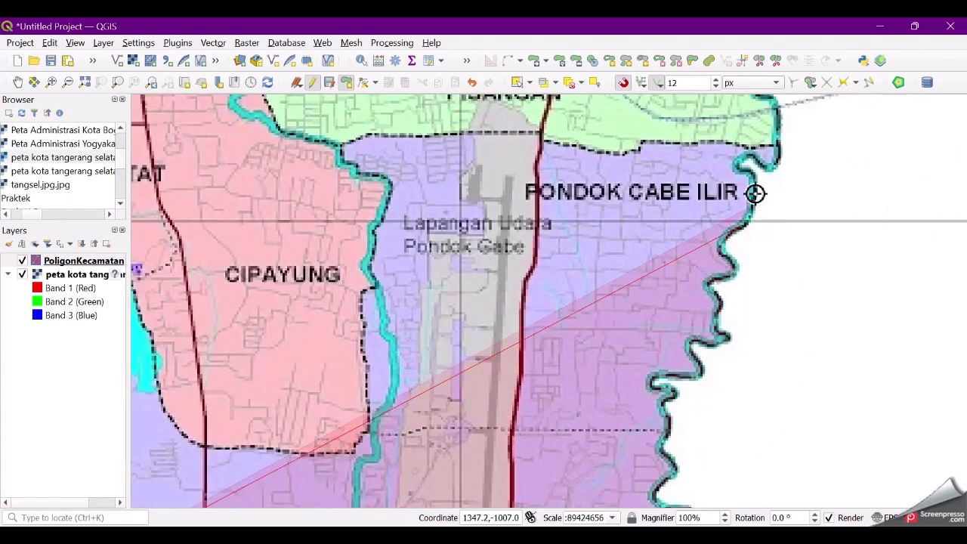
pyautogui.scroll(3, 757, 256)
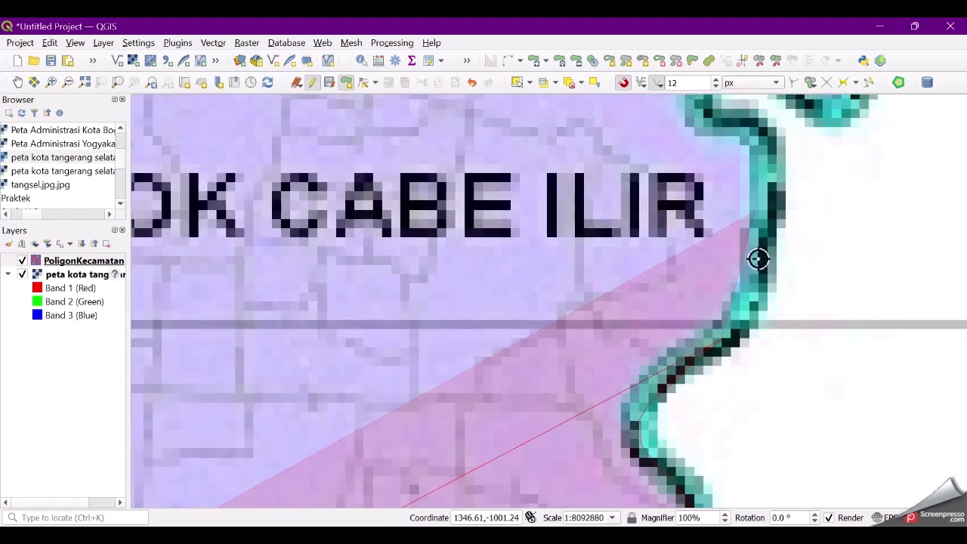
pyautogui.click(764, 306)
pyautogui.click(773, 244)
pyautogui.click(775, 180)
pyautogui.click(763, 139)
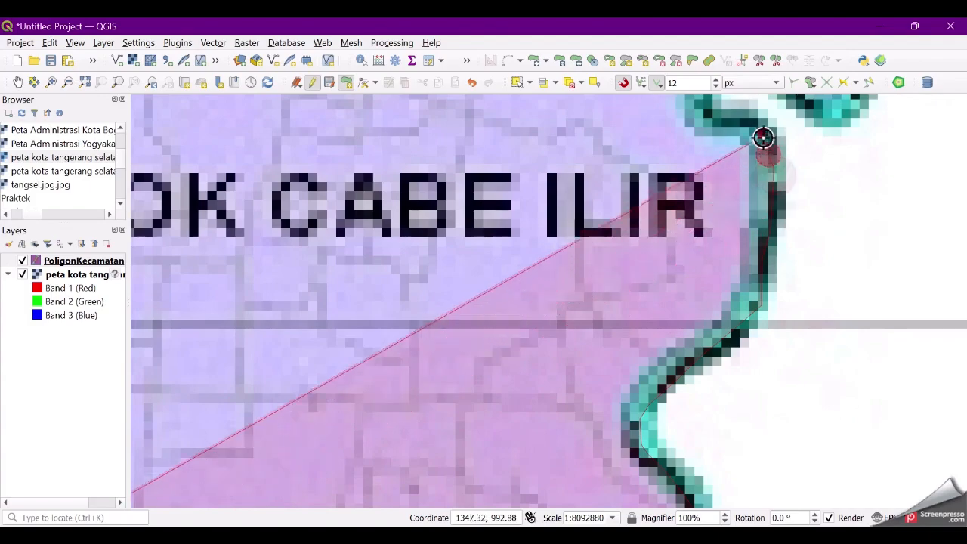
pyautogui.click(714, 121)
# Step: Trace the river loop up to the Pisangan border, and follow the dashed border west to its small step
pyautogui.scroll(-3, 675, 346)
pyautogui.scroll(3, 694, 278)
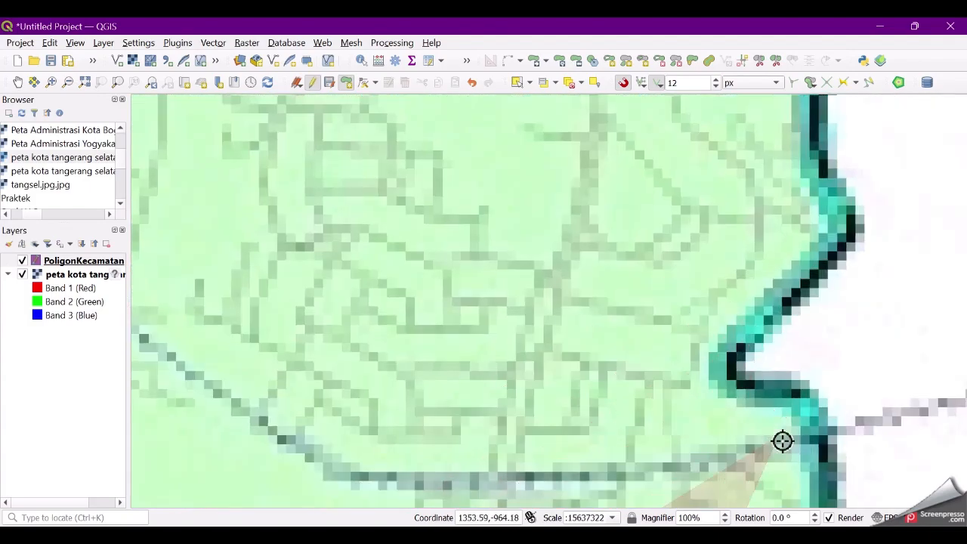
pyautogui.scroll(-4, 773, 449)
pyautogui.scroll(5, 778, 432)
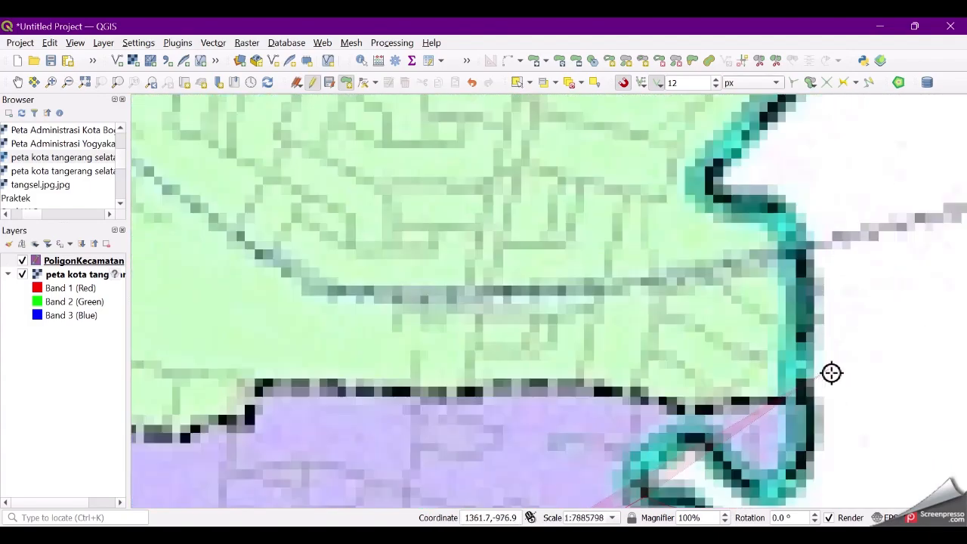
pyautogui.scroll(1, 758, 431)
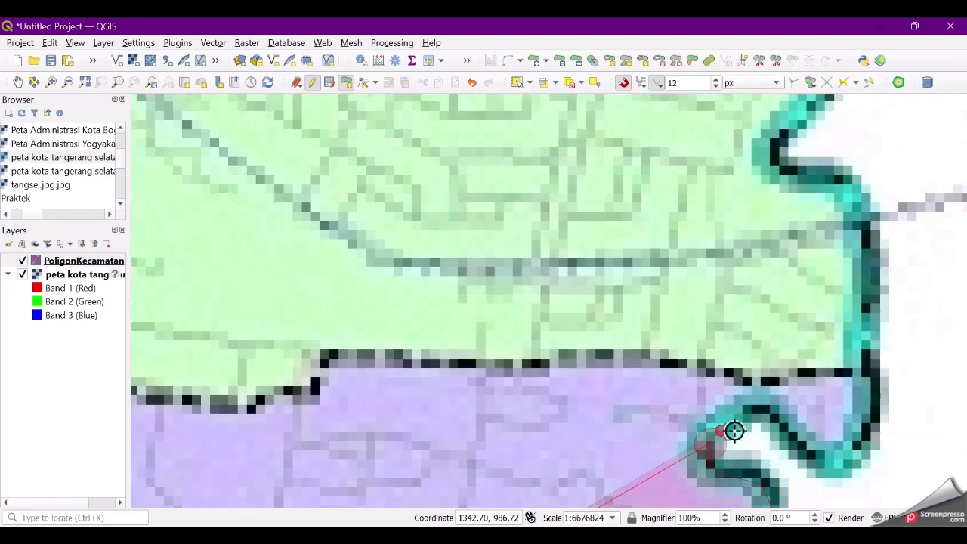
pyautogui.click(873, 432)
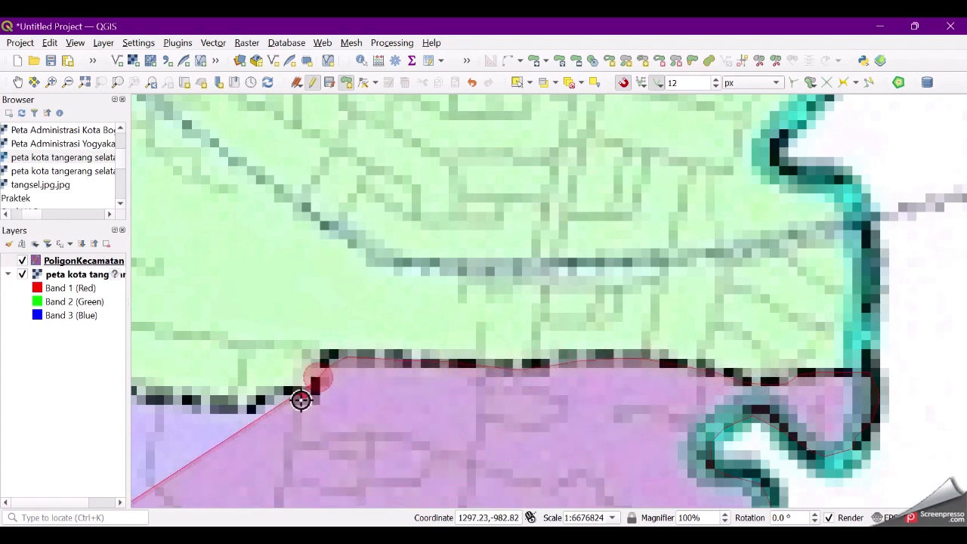
# Step: Trace the dashed border below Pisangan from the small step west to the main road
pyautogui.scroll(-2, 918, 401)
pyautogui.scroll(2, 488, 409)
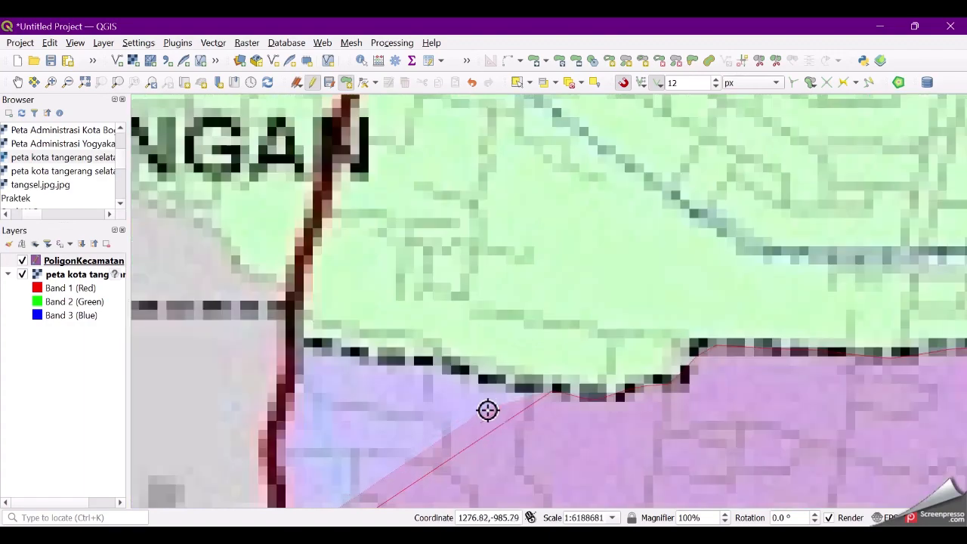
pyautogui.click(312, 345)
# Step: Trace the dashed Pisangan border from the main road west across the airfield to the river junction with Cipayung
pyautogui.scroll(-2, 799, 297)
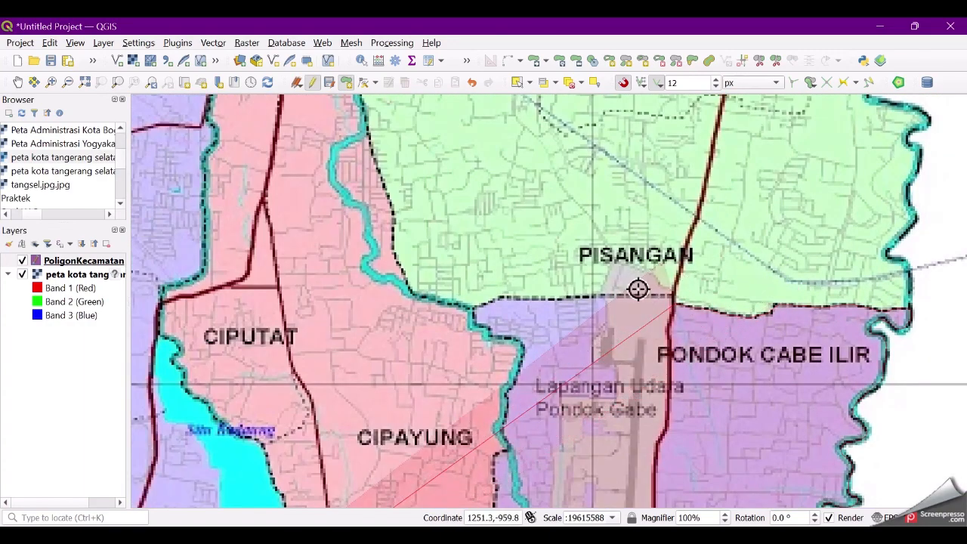
pyautogui.scroll(-1, 669, 351)
pyautogui.scroll(-3, 624, 402)
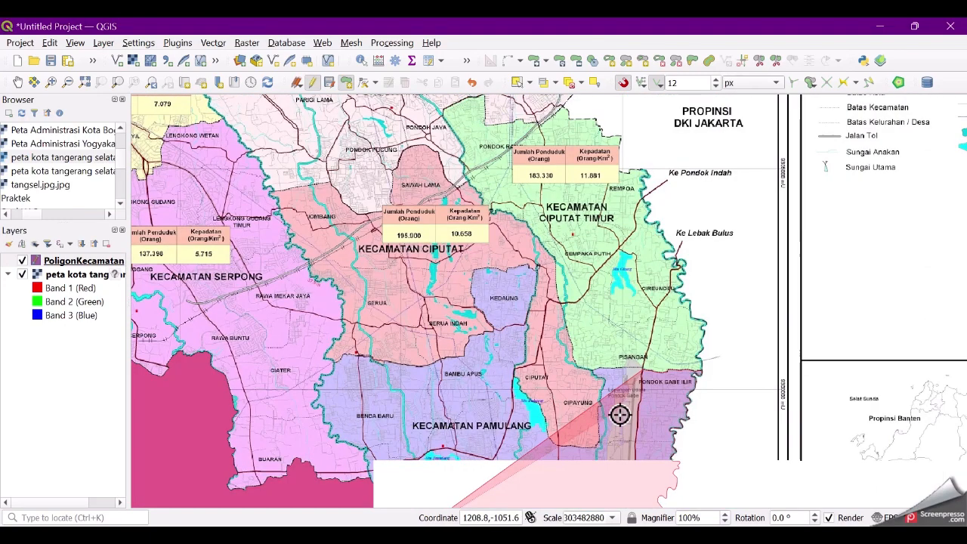
pyautogui.scroll(5, 643, 337)
pyautogui.scroll(2, 692, 296)
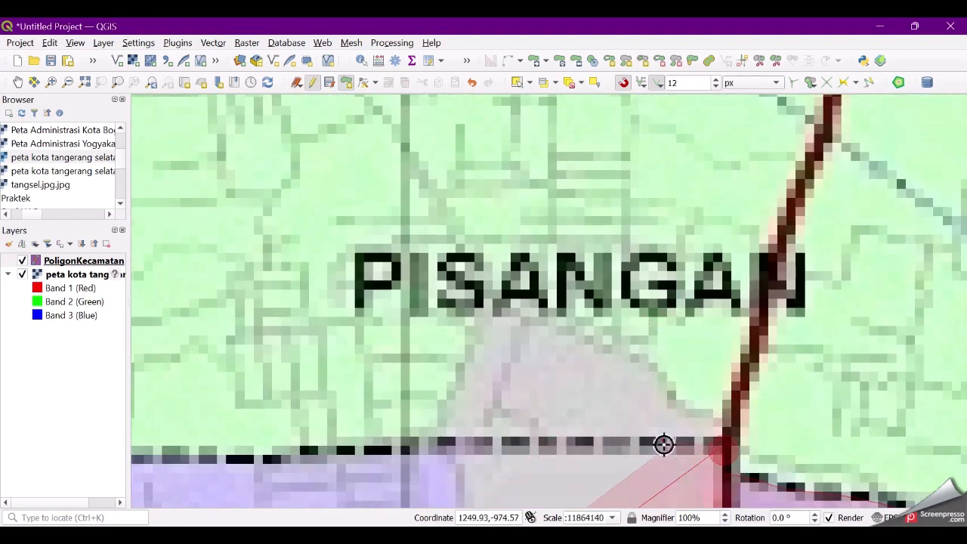
pyautogui.click(411, 450)
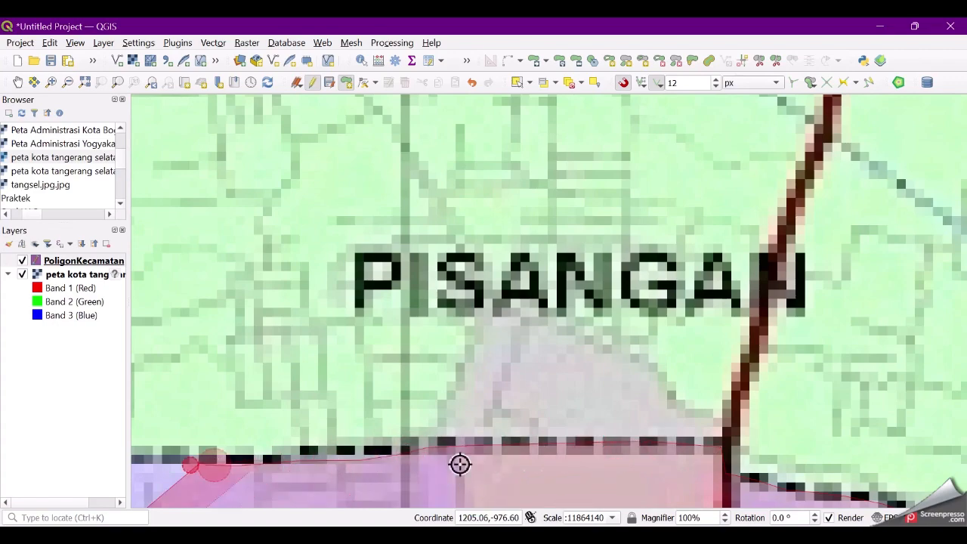
pyautogui.scroll(-2, 460, 463)
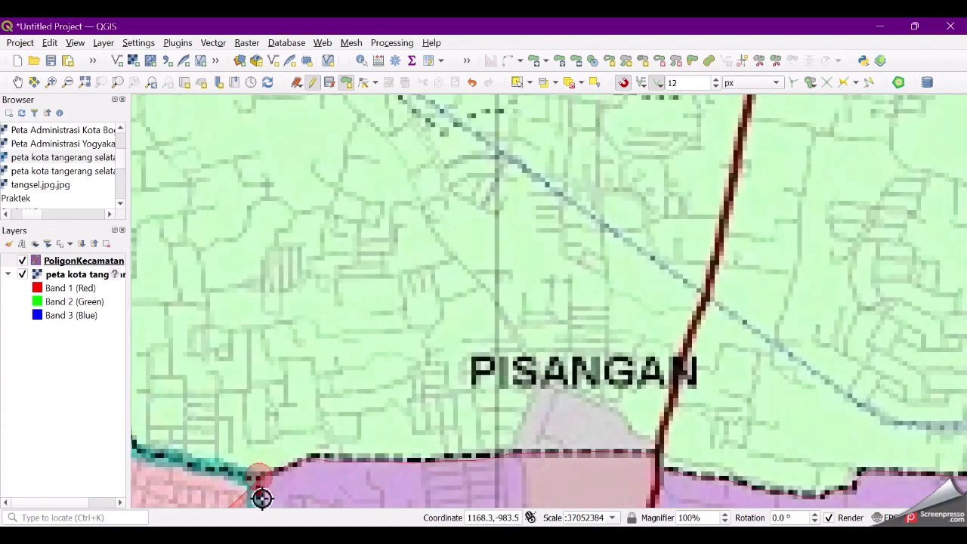
# Step: Trace the river border between Cipayung and Pamulang through the stepped bend and around the outer curve southward
pyautogui.scroll(-1, 631, 341)
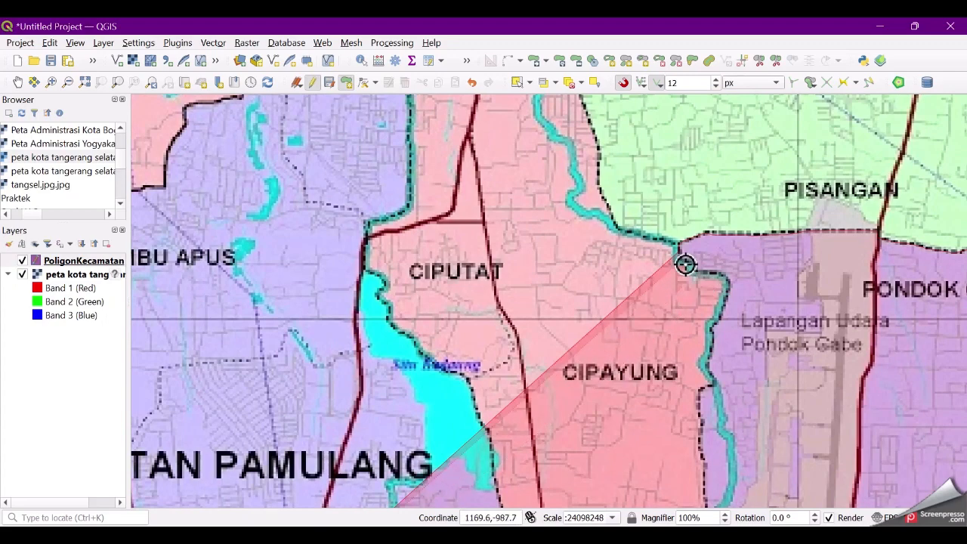
pyautogui.scroll(5, 685, 263)
pyautogui.click(742, 283)
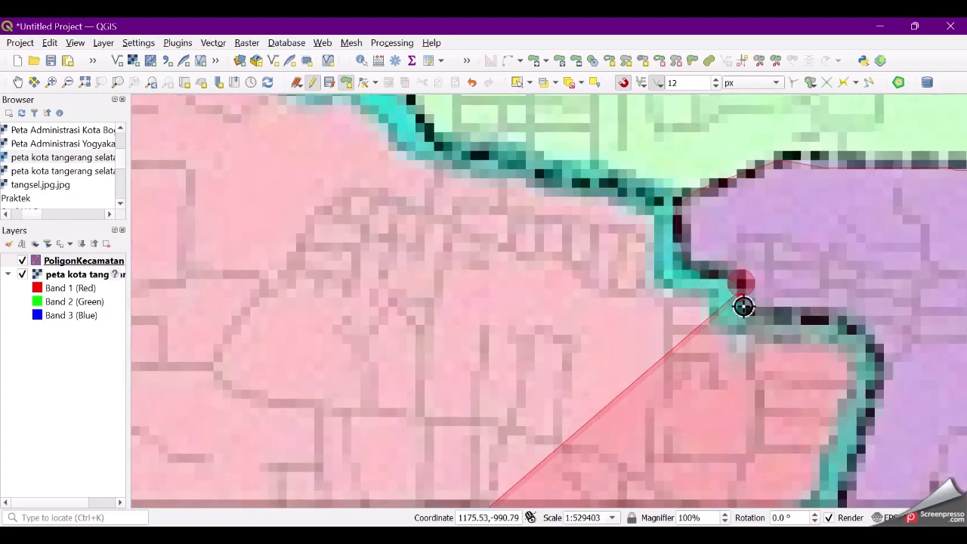
pyautogui.click(748, 312)
pyautogui.click(816, 317)
pyautogui.click(872, 347)
pyautogui.click(867, 416)
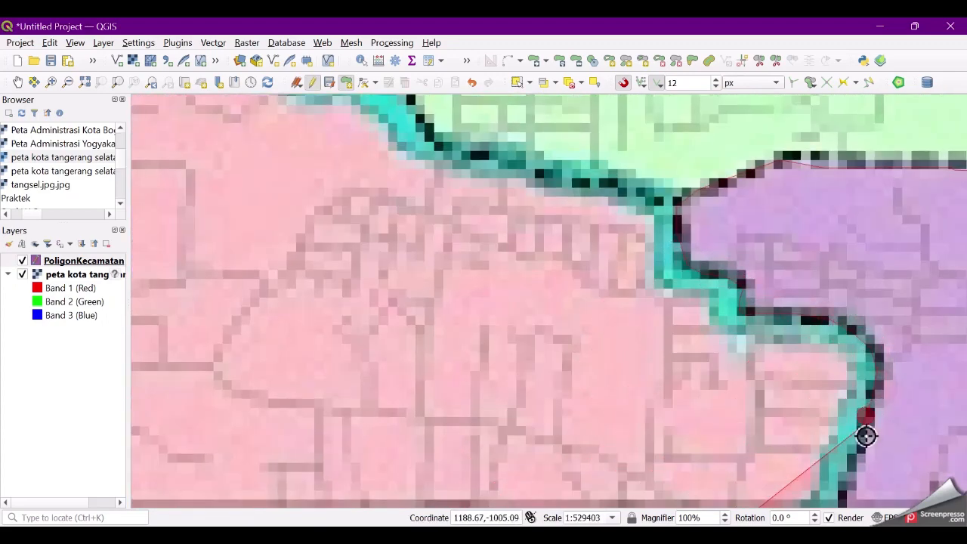
# Step: Trace the river border south past the slight inward kink to beside the Cipayung label
pyautogui.scroll(-5, 841, 428)
pyautogui.scroll(5, 898, 309)
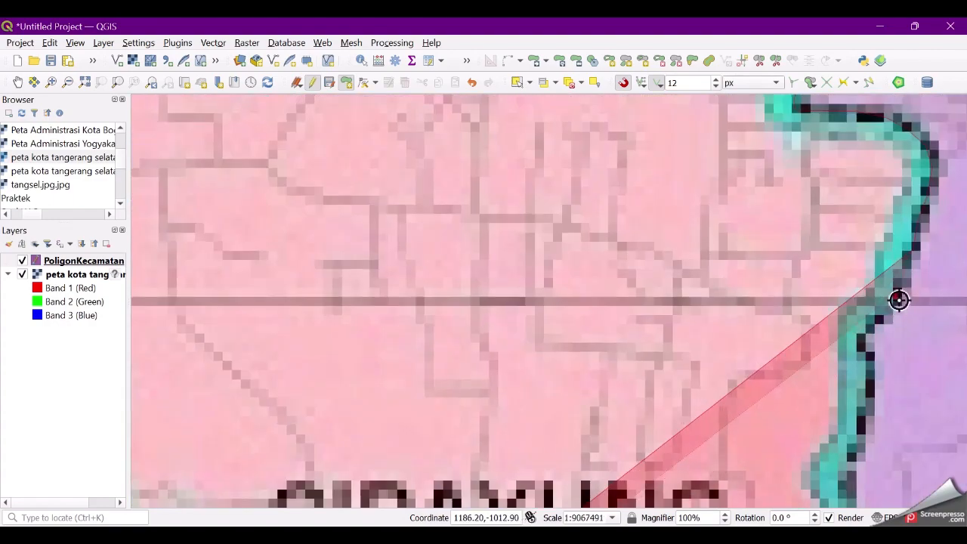
pyautogui.click(879, 318)
pyautogui.click(861, 415)
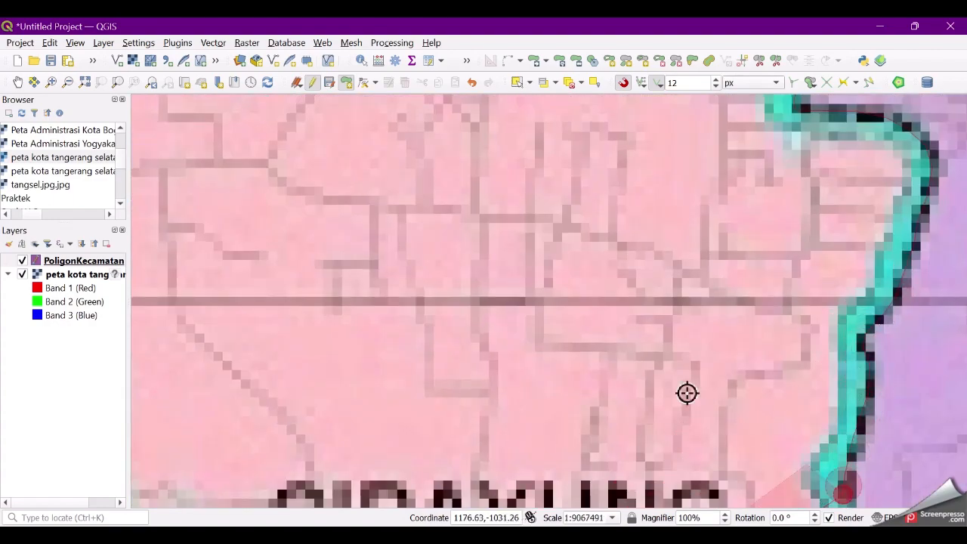
# Step: Trace the river border to where the dashed boundary leaves it, and follow that boundary around the corner southward
pyautogui.scroll(-5, 686, 393)
pyautogui.scroll(5, 676, 313)
pyautogui.scroll(-5, 531, 324)
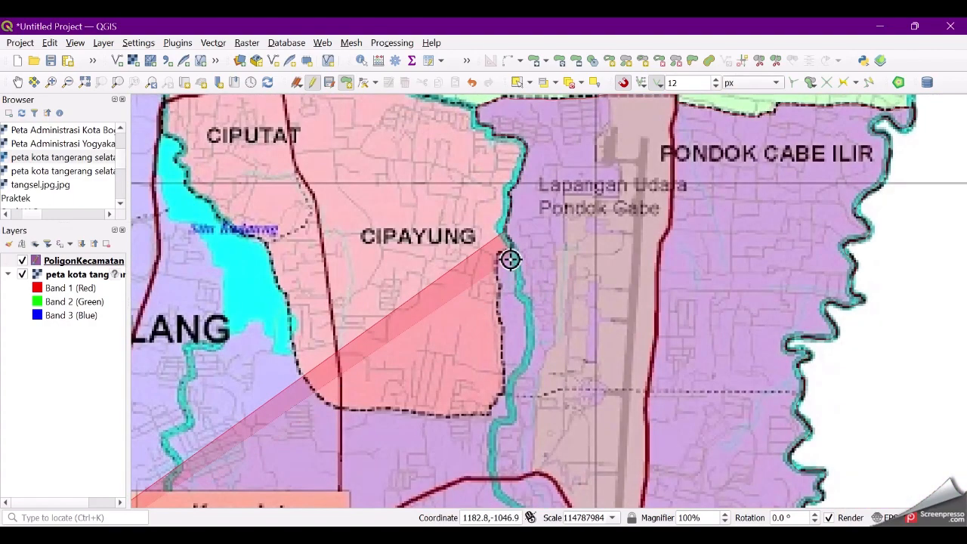
pyautogui.scroll(5, 510, 259)
pyautogui.click(529, 226)
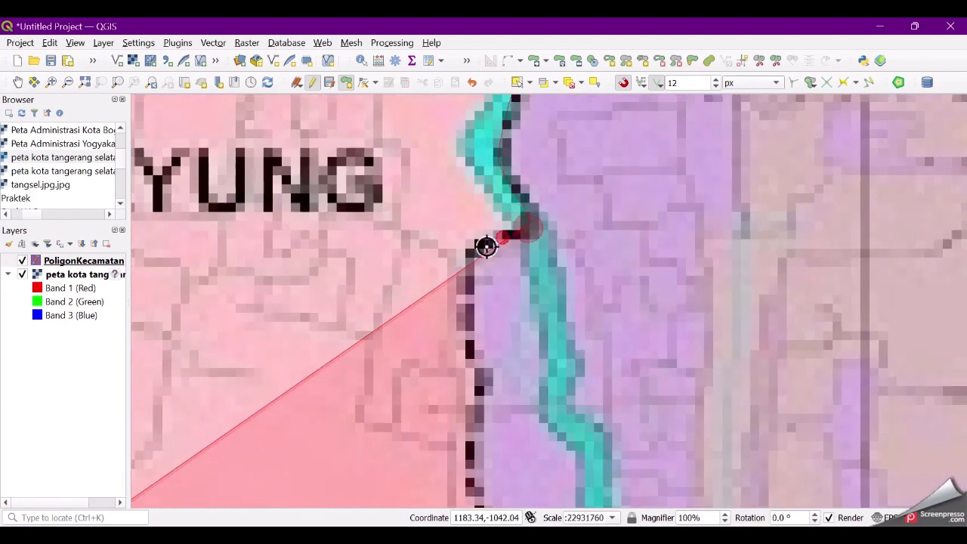
pyautogui.click(464, 276)
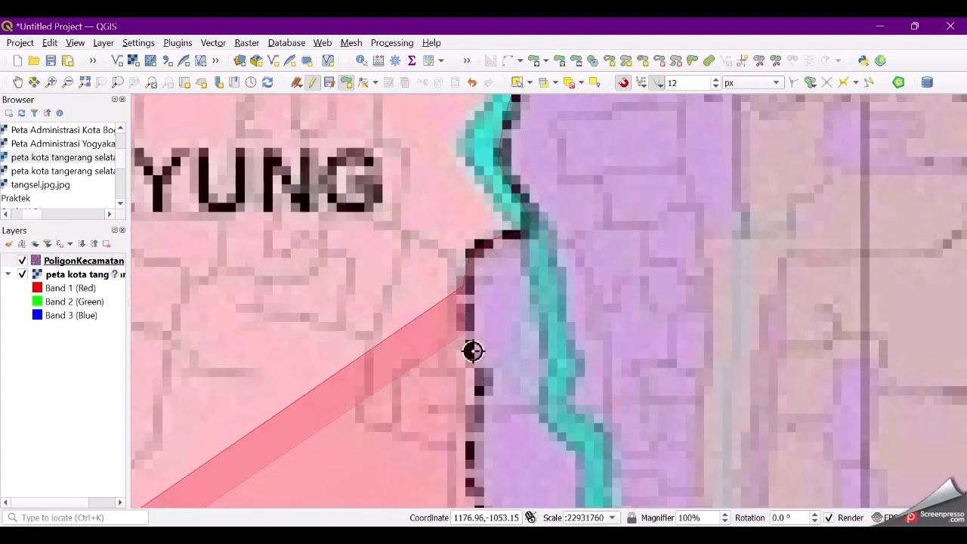
# Step: Trace the upper stretch of Cipayung's dashed eastern border south, west of the river
pyautogui.click(472, 352)
pyautogui.click(479, 379)
pyautogui.click(480, 413)
pyautogui.click(476, 437)
pyautogui.click(472, 481)
# Step: Trace the dashed border further south past its slight eastward shift and down the straight stretch beside the river
pyautogui.scroll(-2, 442, 333)
pyautogui.scroll(2, 429, 414)
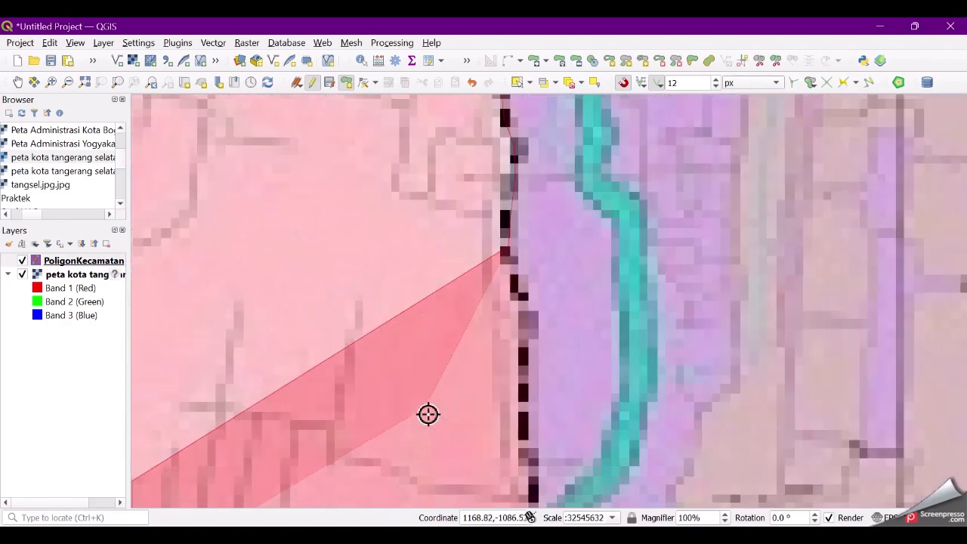
pyautogui.click(514, 275)
pyautogui.click(529, 335)
pyautogui.click(521, 396)
pyautogui.click(522, 435)
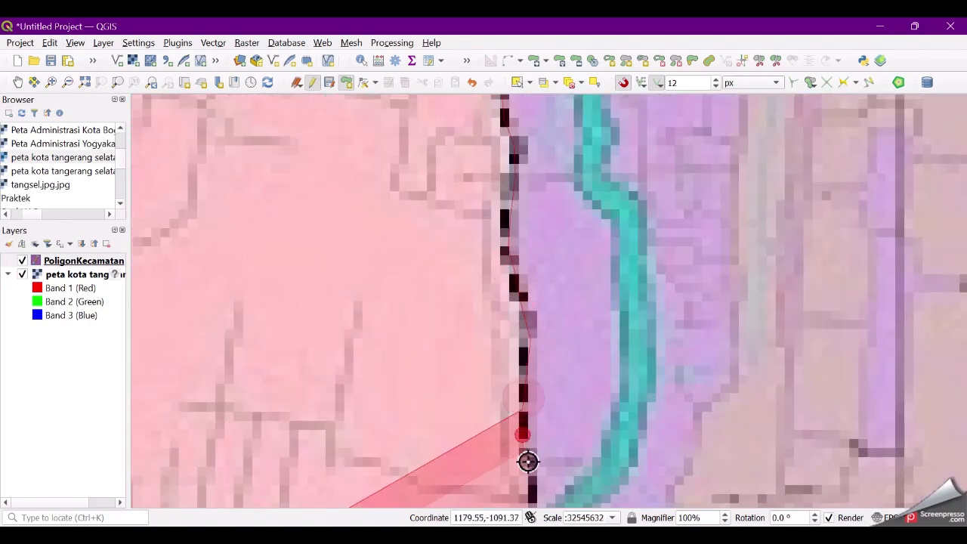
# Step: Trace the dashed border down to the corner beside the river, and start along the south-west diagonal
pyautogui.scroll(-2, 491, 431)
pyautogui.scroll(3, 542, 453)
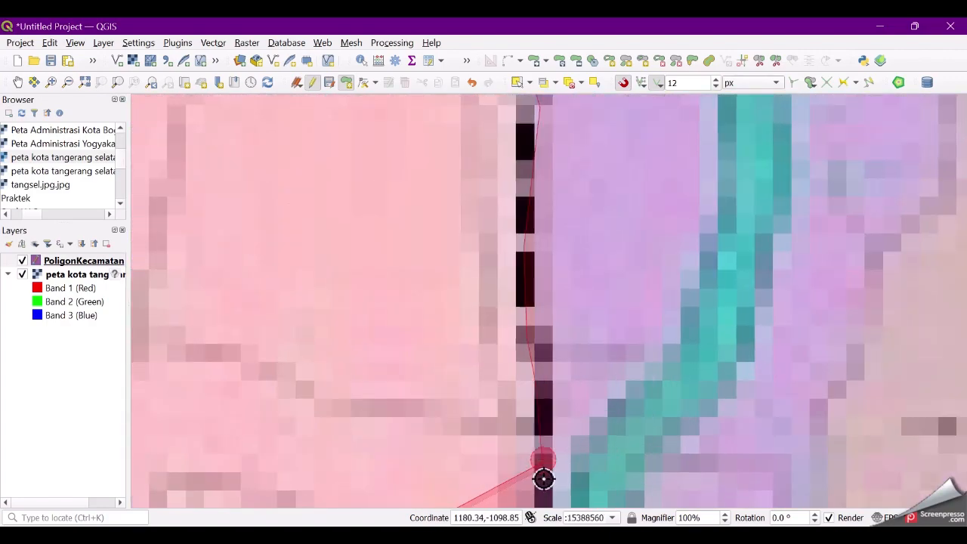
pyautogui.scroll(-2, 446, 396)
pyautogui.scroll(2, 470, 460)
pyautogui.click(471, 356)
pyautogui.click(438, 378)
pyautogui.click(418, 396)
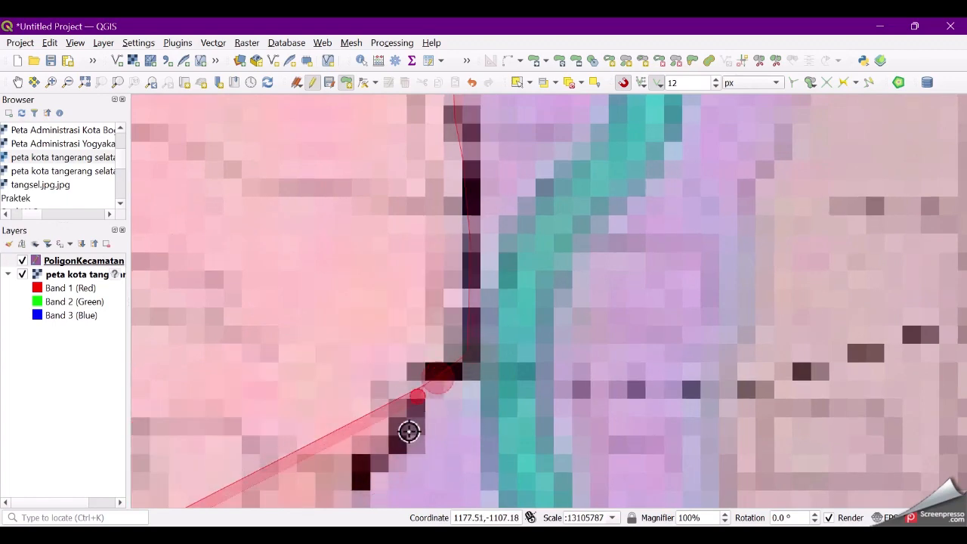
# Step: Trace the rest of the diagonal to Cipayung's southern corner, and follow the southern dashed border west
pyautogui.scroll(-2, 520, 339)
pyautogui.scroll(2, 547, 391)
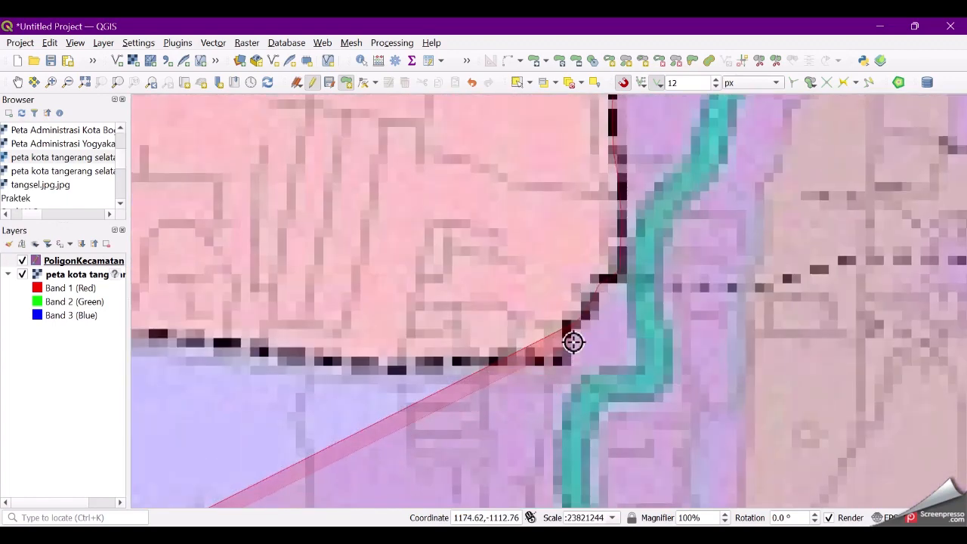
pyautogui.click(559, 360)
pyautogui.click(444, 360)
pyautogui.click(356, 370)
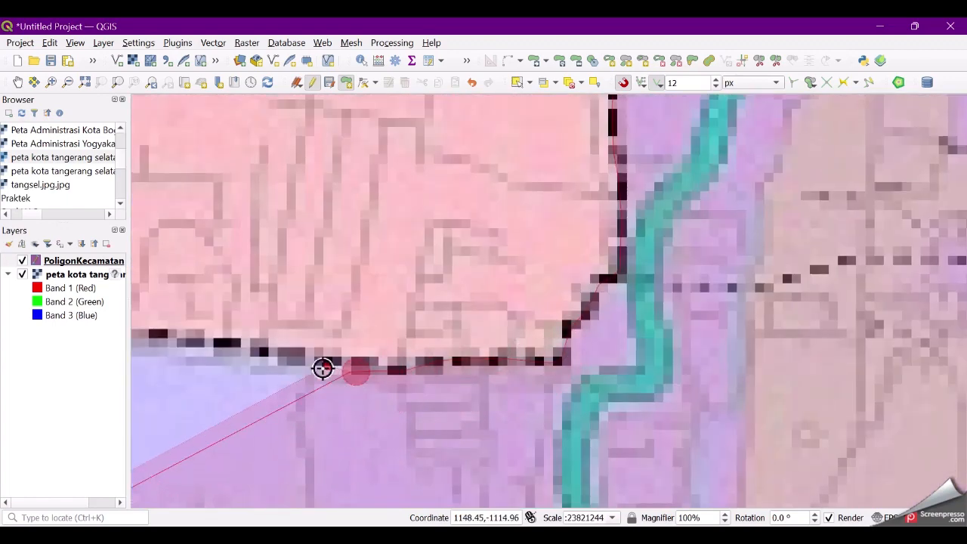
pyautogui.click(175, 342)
# Step: Trace Cipayung's southern border west across the main road and onto the curve rising north-west
pyautogui.scroll(-2, 492, 345)
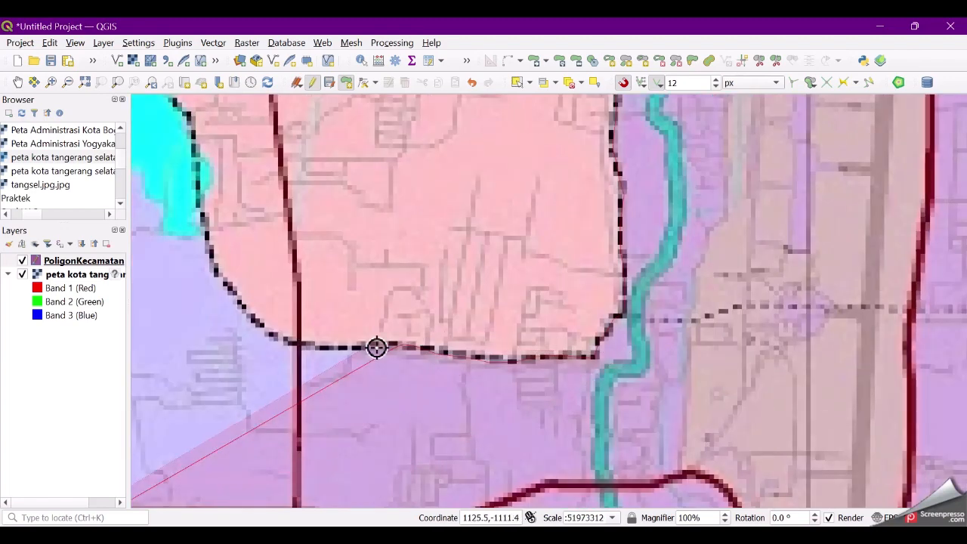
pyautogui.scroll(2, 363, 347)
pyautogui.click(350, 344)
pyautogui.click(257, 344)
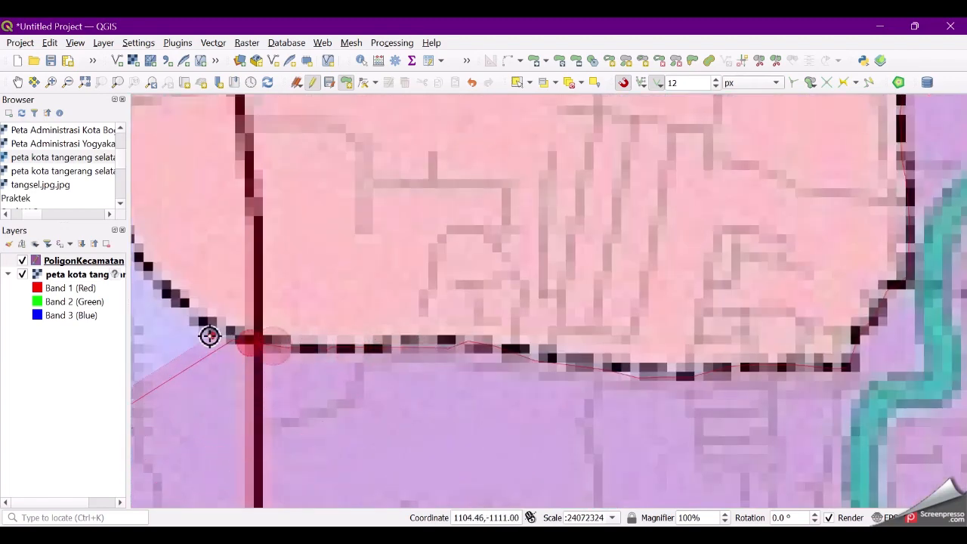
pyautogui.scroll(-1, 351, 293)
pyautogui.scroll(1, 324, 247)
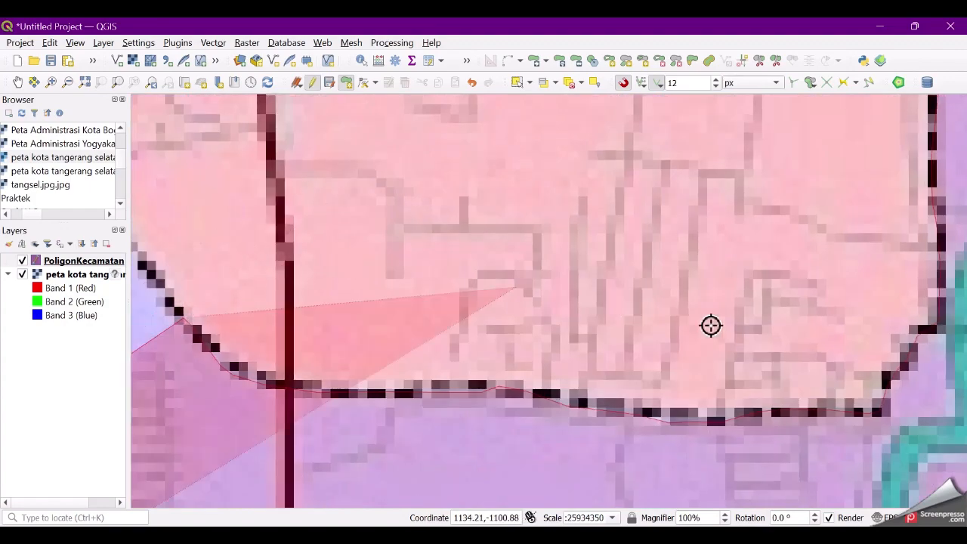
# Step: Trace Cipayung's western dashed border up the curve and north past the lake's south-eastern arm
pyautogui.scroll(-2, 816, 329)
pyautogui.scroll(1, 536, 282)
pyautogui.scroll(-1, 865, 332)
pyautogui.scroll(1, 669, 326)
pyautogui.scroll(1, 937, 306)
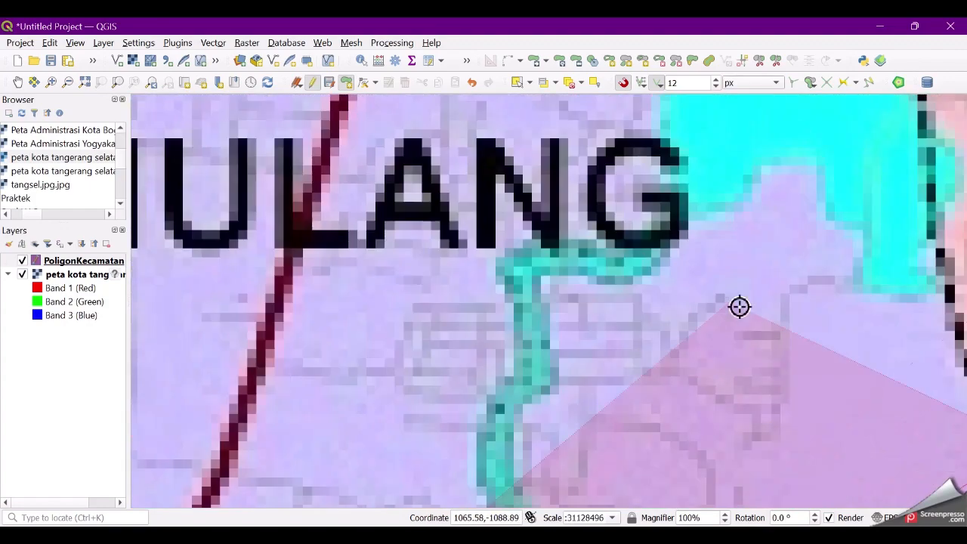
pyautogui.scroll(-1, 849, 302)
pyautogui.scroll(1, 880, 329)
pyautogui.click(881, 371)
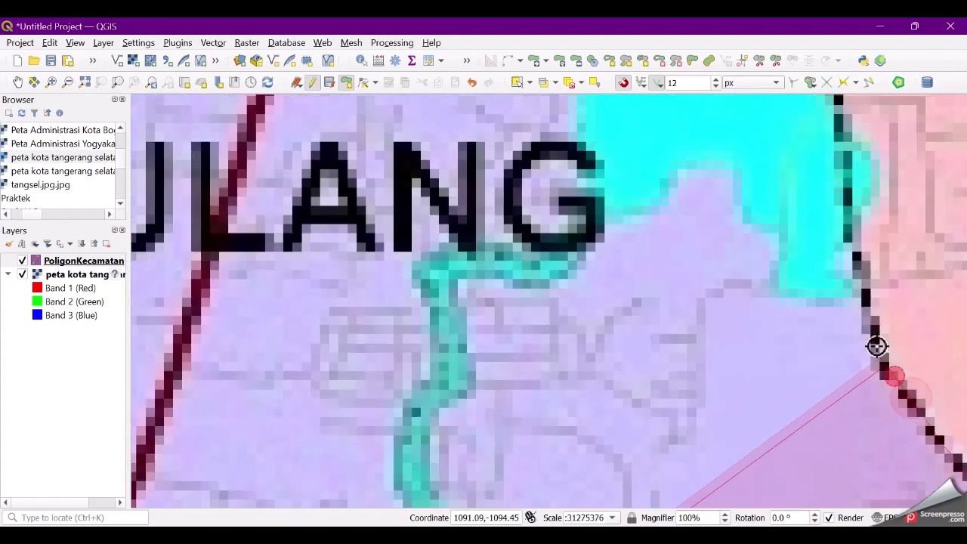
pyautogui.click(865, 290)
pyautogui.click(852, 192)
pyautogui.click(842, 114)
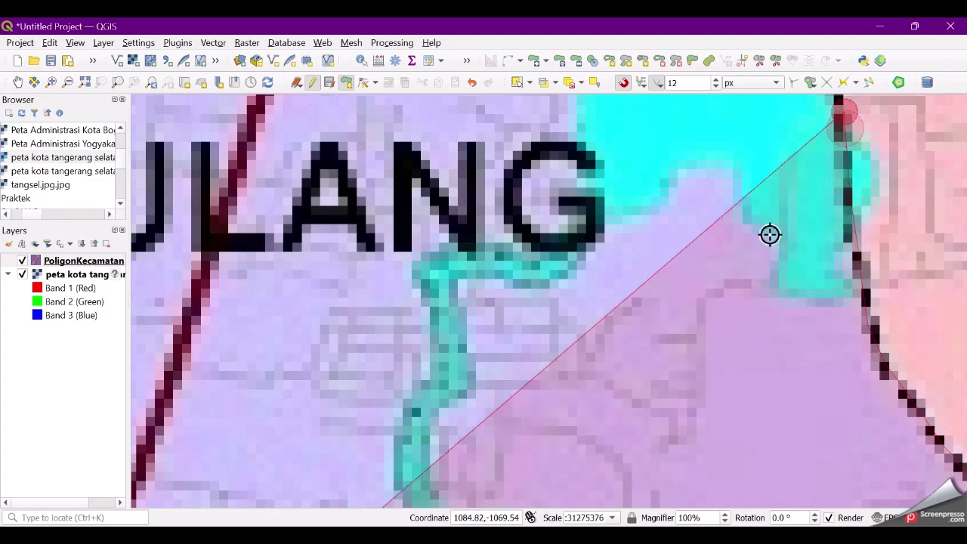
# Step: Trace the dashed border north along the lake's eastern shore to just below the lake's name label
pyautogui.scroll(-2, 717, 246)
pyautogui.scroll(2, 755, 155)
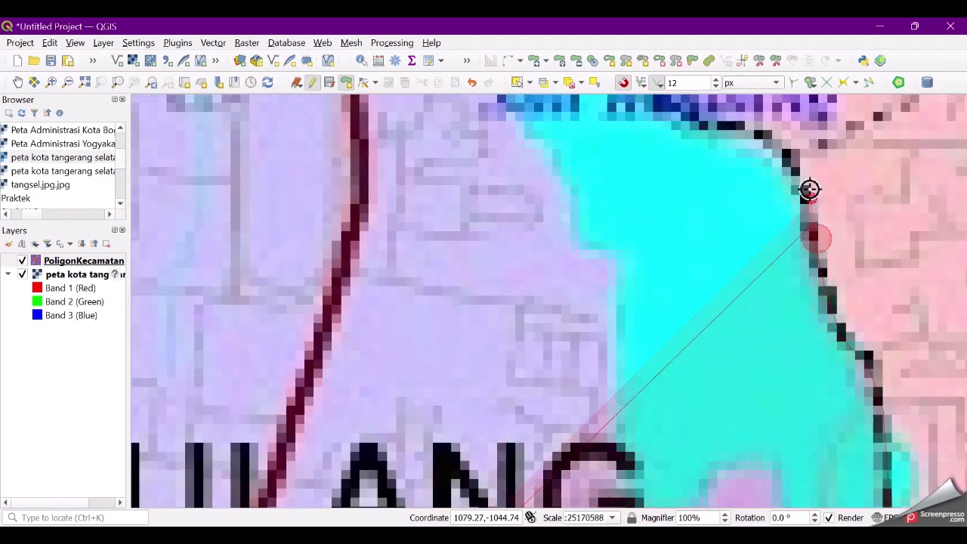
pyautogui.scroll(-2, 606, 112)
pyautogui.scroll(-2, 590, 216)
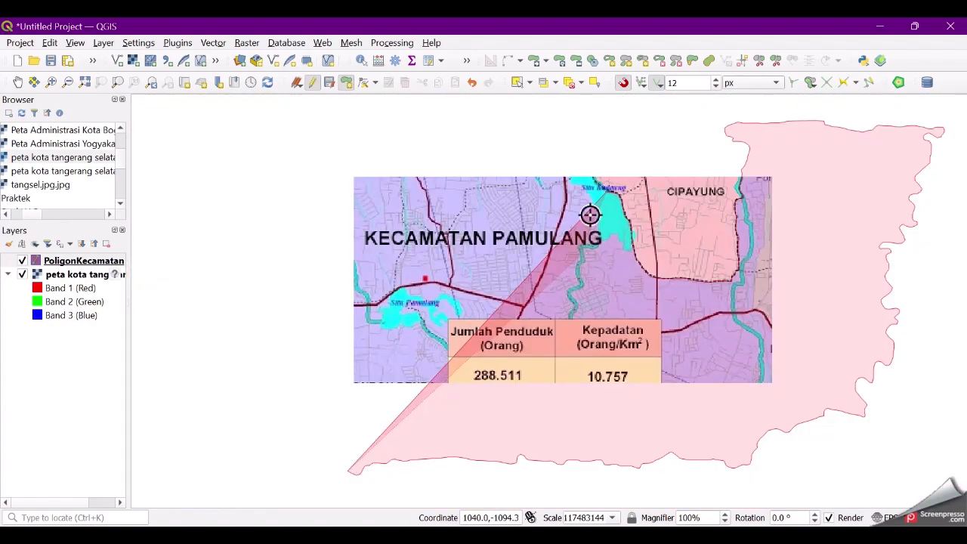
# Step: Trace the dashed border north-west along the lake's eastern shore, from its name label to the narrow upper part
pyautogui.scroll(-1, 557, 264)
pyautogui.scroll(2, 598, 186)
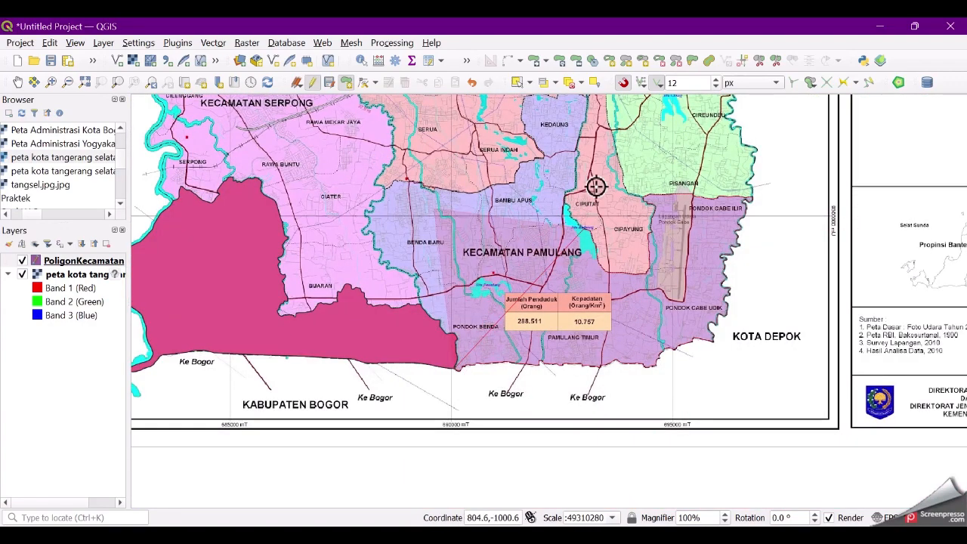
pyautogui.scroll(3, 661, 350)
pyautogui.scroll(2, 646, 333)
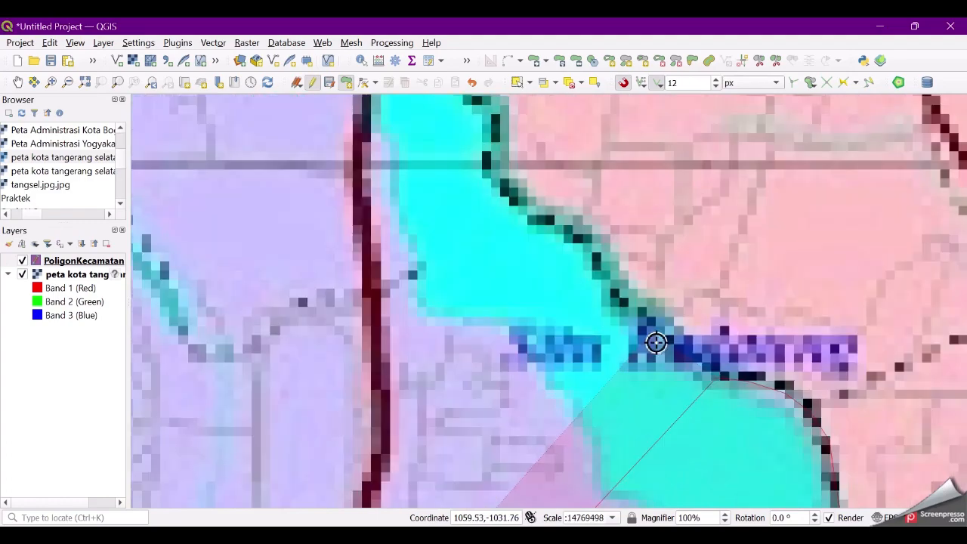
pyautogui.click(654, 324)
pyautogui.click(569, 233)
pyautogui.click(507, 202)
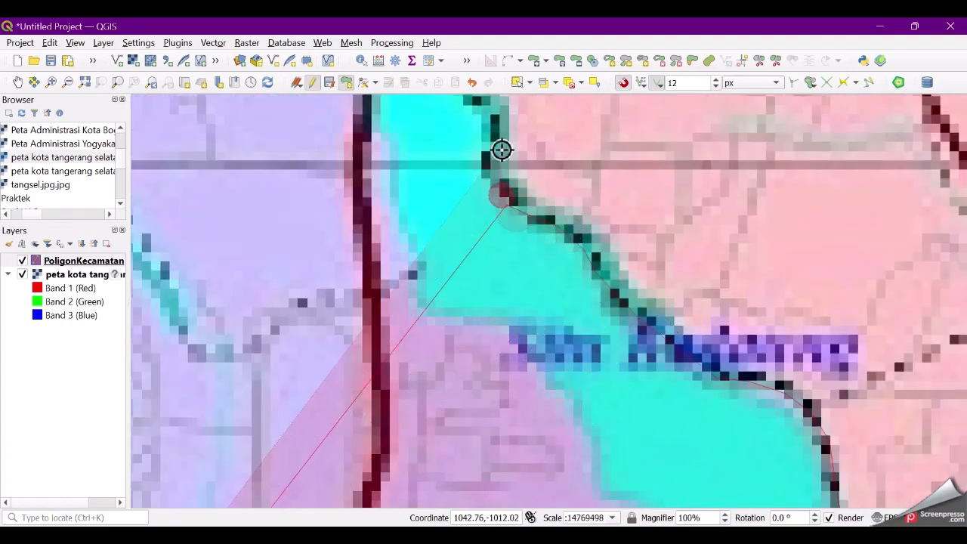
pyautogui.click(495, 113)
# Step: Trace the border around the lake's northern tip and up along the main road west of Ciputat
pyautogui.scroll(-4, 481, 282)
pyautogui.scroll(4, 446, 178)
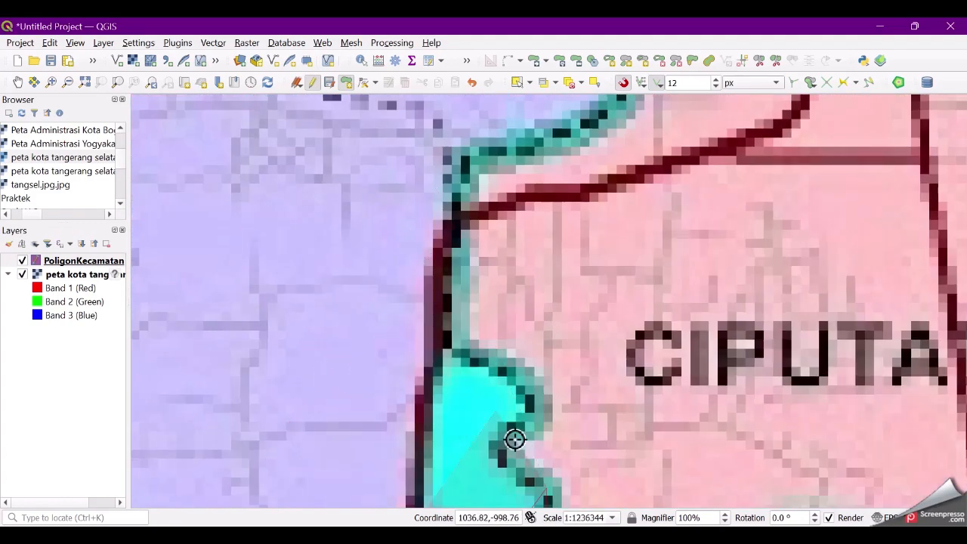
pyautogui.click(458, 352)
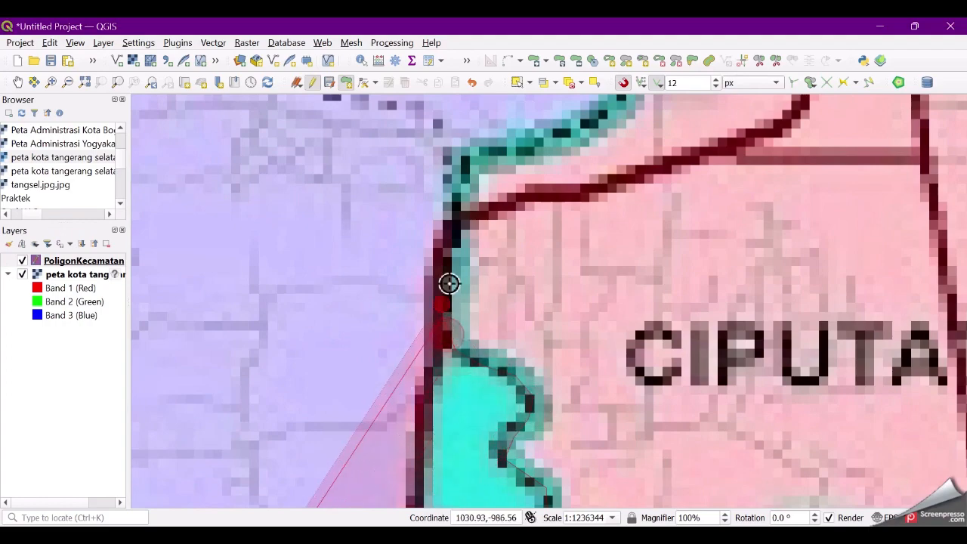
pyautogui.click(448, 262)
# Step: Trace the river border north-east around the corner above Ciputat, then north through the bend to the road south-east of Kedaung
pyautogui.scroll(-3, 572, 282)
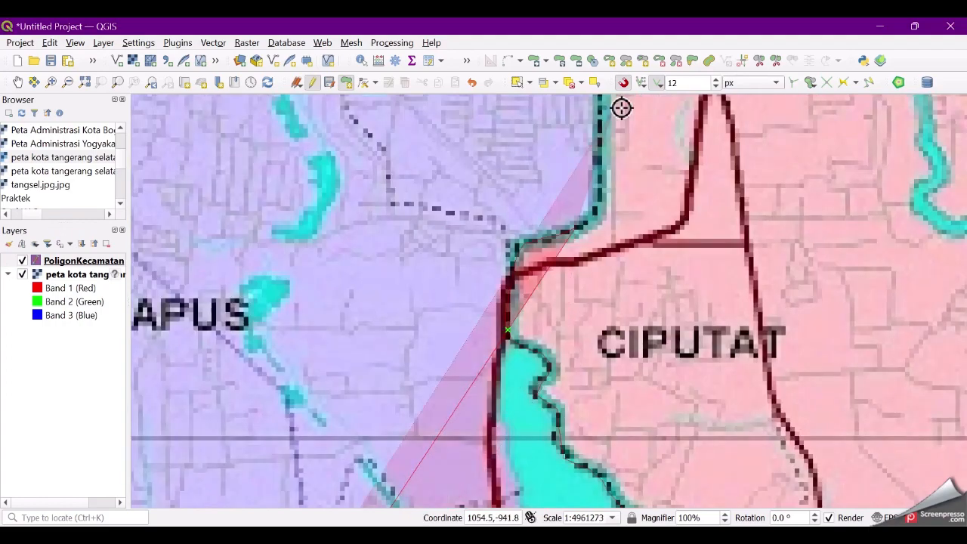
pyautogui.scroll(4, 574, 332)
pyautogui.click(582, 210)
pyautogui.click(583, 149)
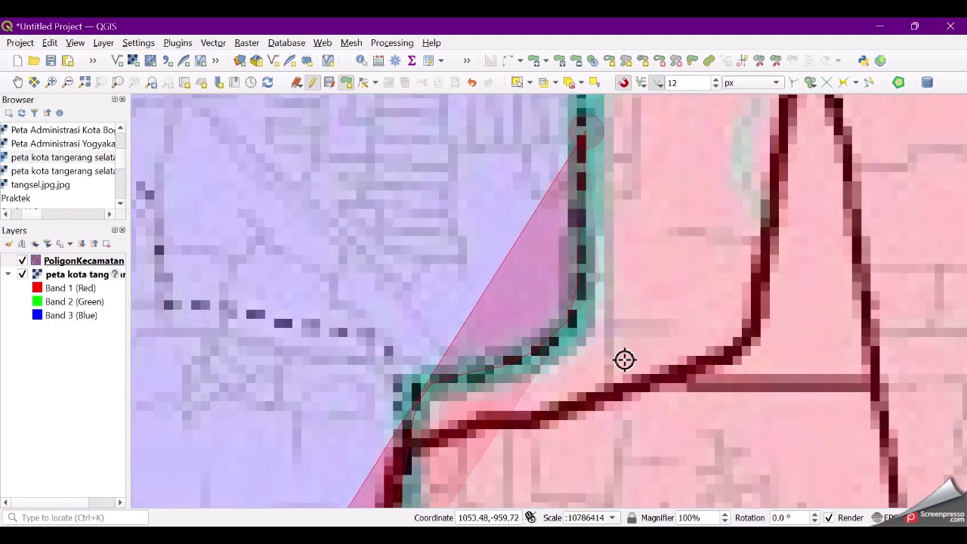
pyautogui.scroll(-2, 624, 360)
pyautogui.scroll(2, 643, 214)
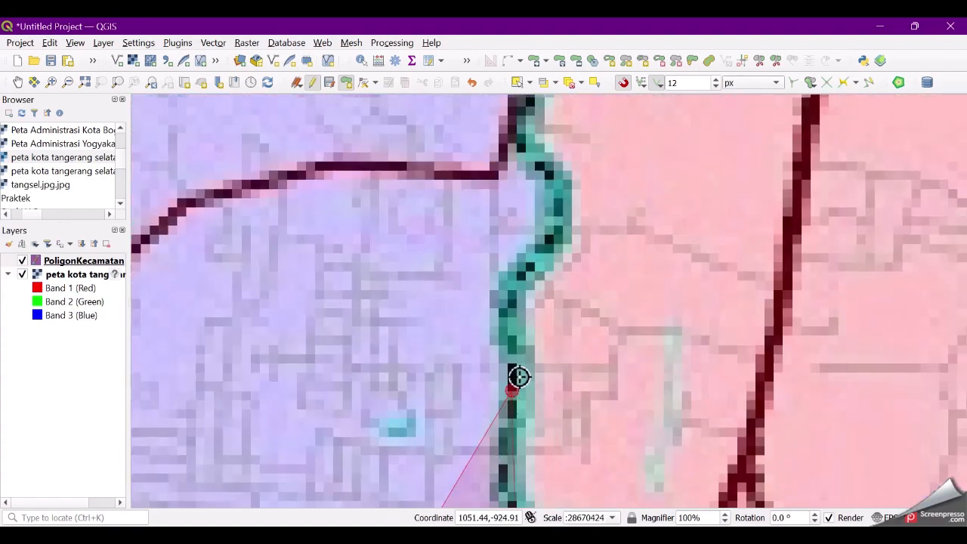
pyautogui.click(512, 346)
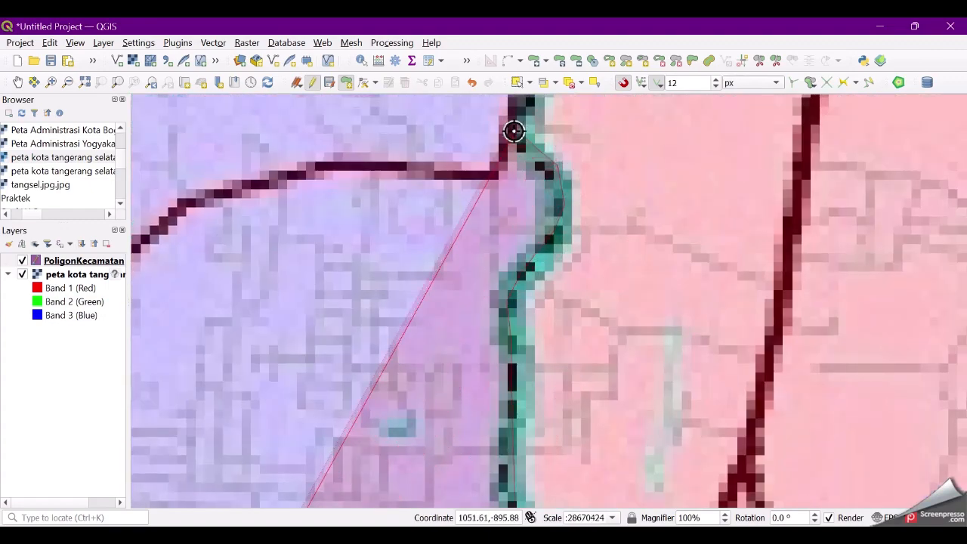
# Step: Trace Kedaung's eastern border north to the road junction, and its northern dashed border west to the notch
pyautogui.scroll(-3, 488, 229)
pyautogui.scroll(4, 508, 149)
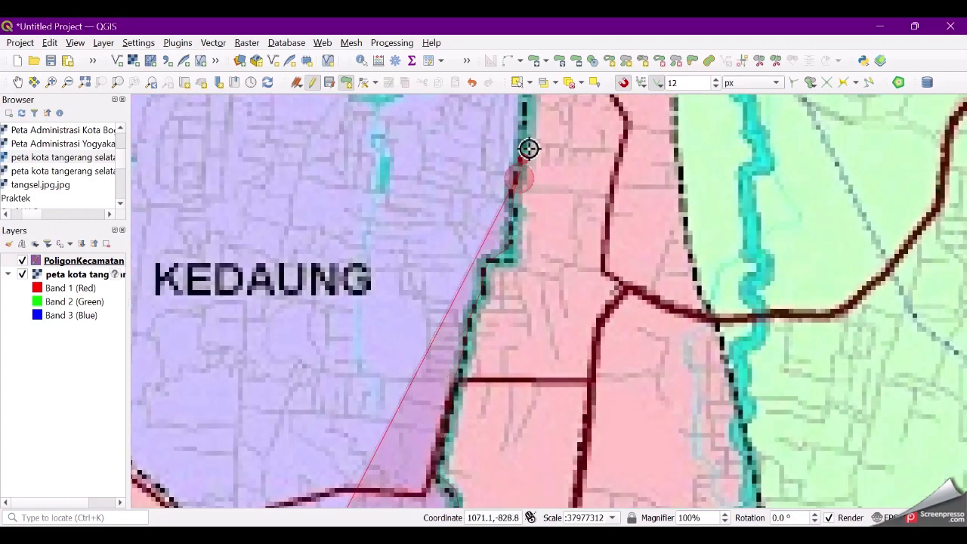
pyautogui.scroll(-3, 471, 295)
pyautogui.scroll(4, 513, 322)
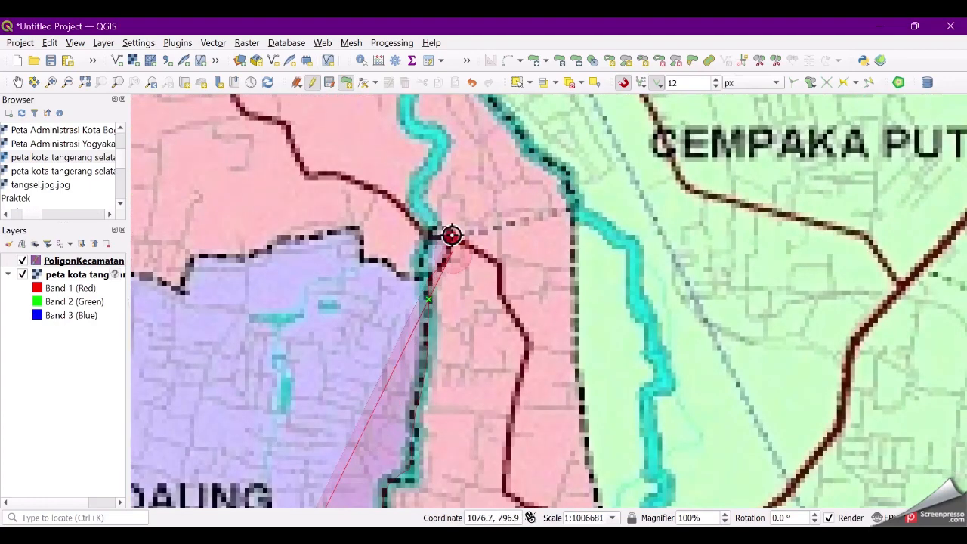
pyautogui.click(378, 262)
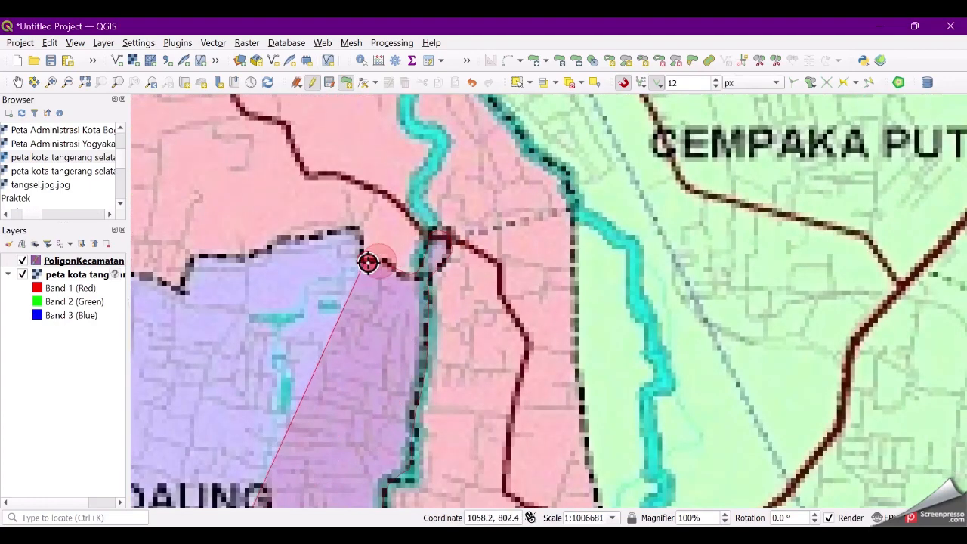
pyautogui.click(281, 240)
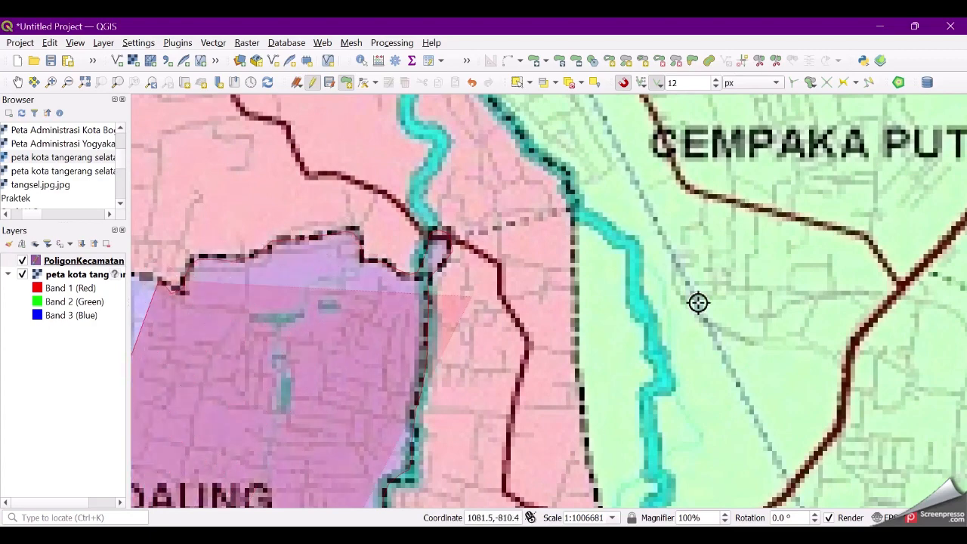
# Step: Trace the rest of Kedaung's northern dashed border west past the ponds and around its north-western corner
pyautogui.scroll(-3, 697, 303)
pyautogui.scroll(5, 405, 295)
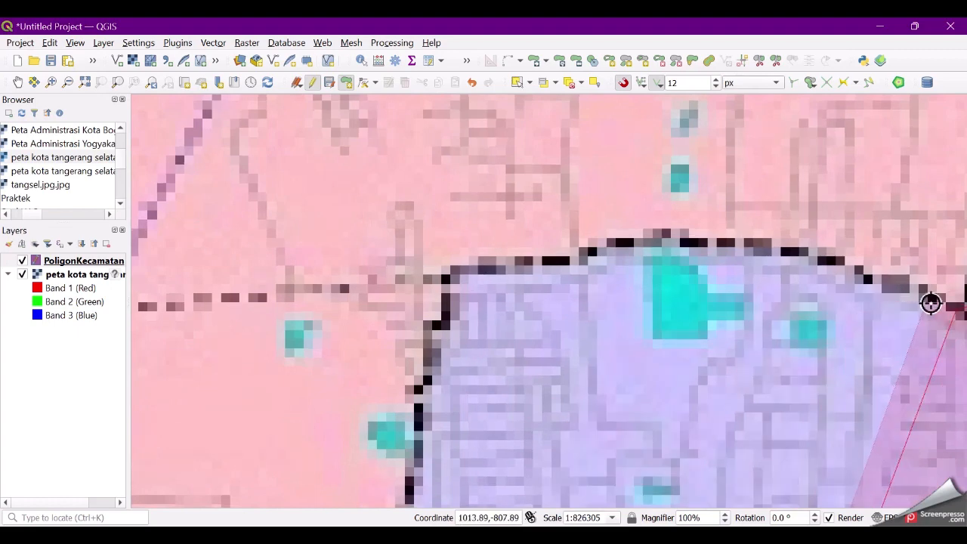
pyautogui.click(838, 268)
pyautogui.click(723, 244)
pyautogui.click(658, 237)
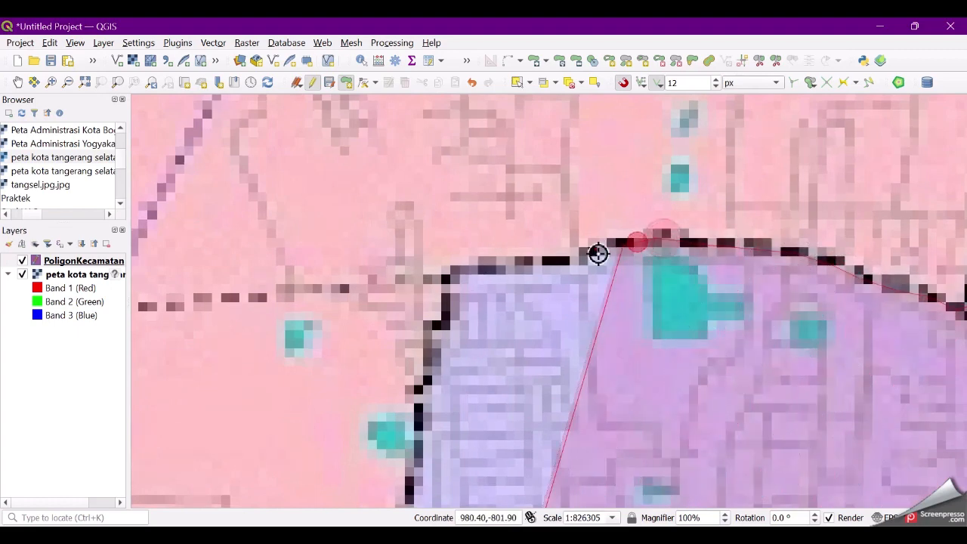
pyautogui.click(578, 253)
pyautogui.click(542, 262)
pyautogui.click(478, 263)
pyautogui.click(456, 284)
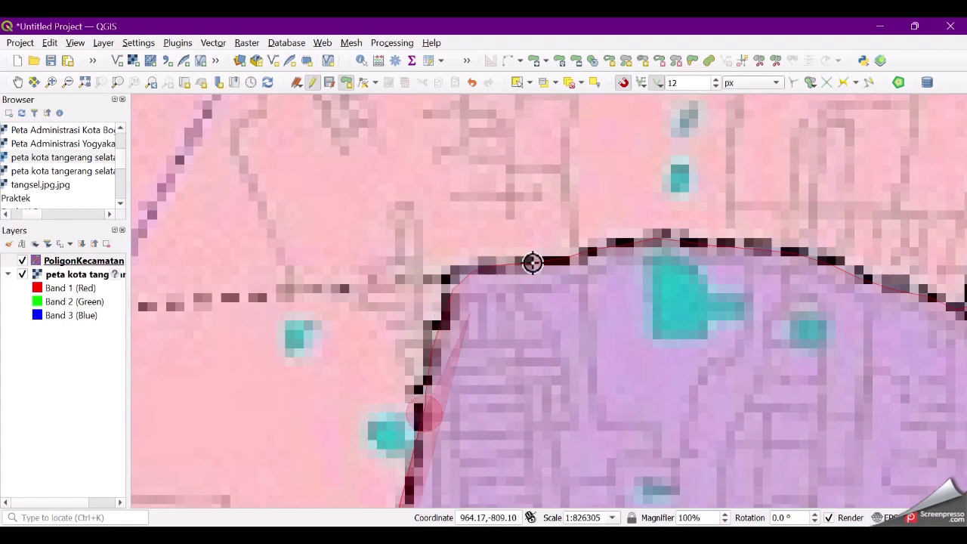
# Step: Trace Kedaung's western border south and along the diagonal road to the corner east of Serua Indah
pyautogui.scroll(-5, 514, 288)
pyautogui.scroll(4, 637, 304)
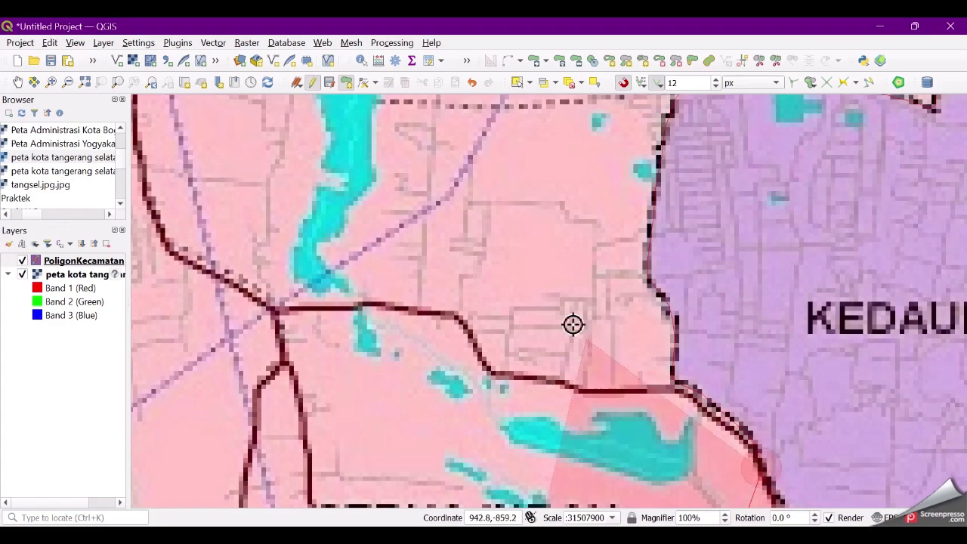
pyautogui.scroll(-3, 574, 325)
pyautogui.scroll(3, 657, 404)
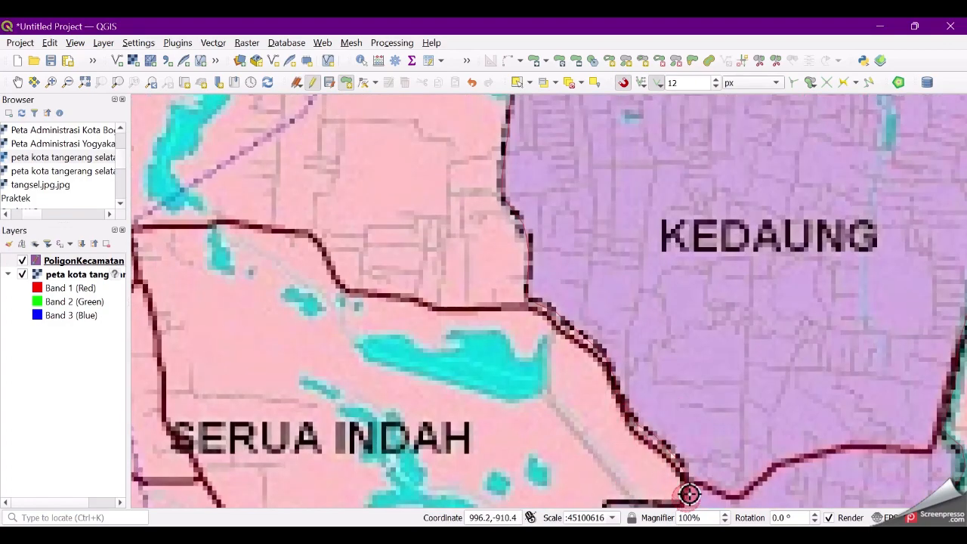
# Step: Trace the border south-west below Serua Indah, across the main road north of Bambu Apus, and west along Serua's southern edge
pyautogui.scroll(-2, 677, 343)
pyautogui.scroll(3, 639, 438)
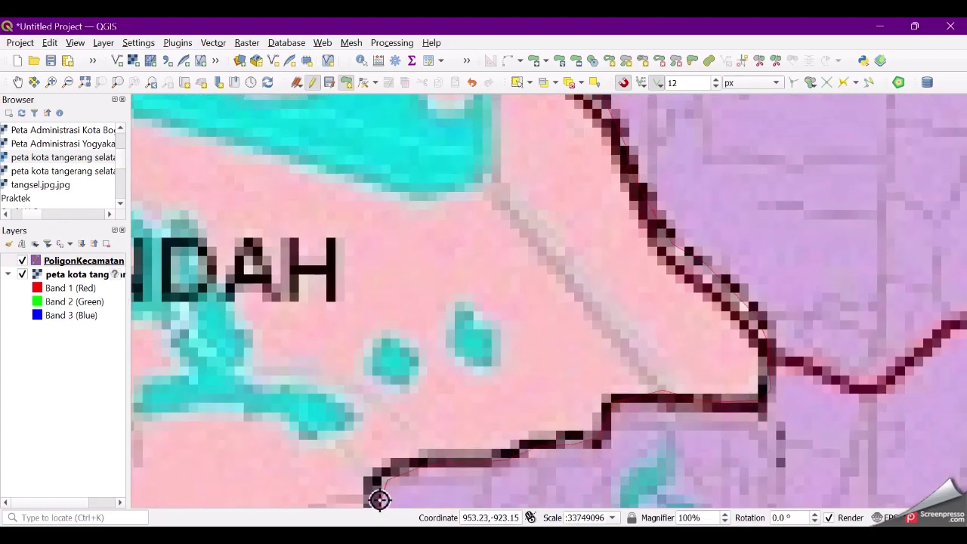
pyautogui.scroll(-3, 926, 278)
pyautogui.scroll(1, 467, 459)
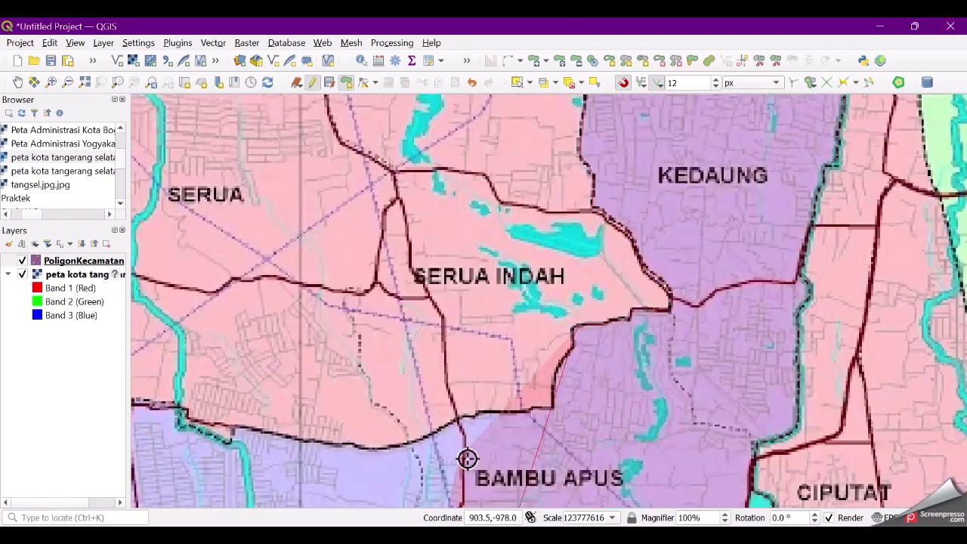
pyautogui.scroll(2, 467, 459)
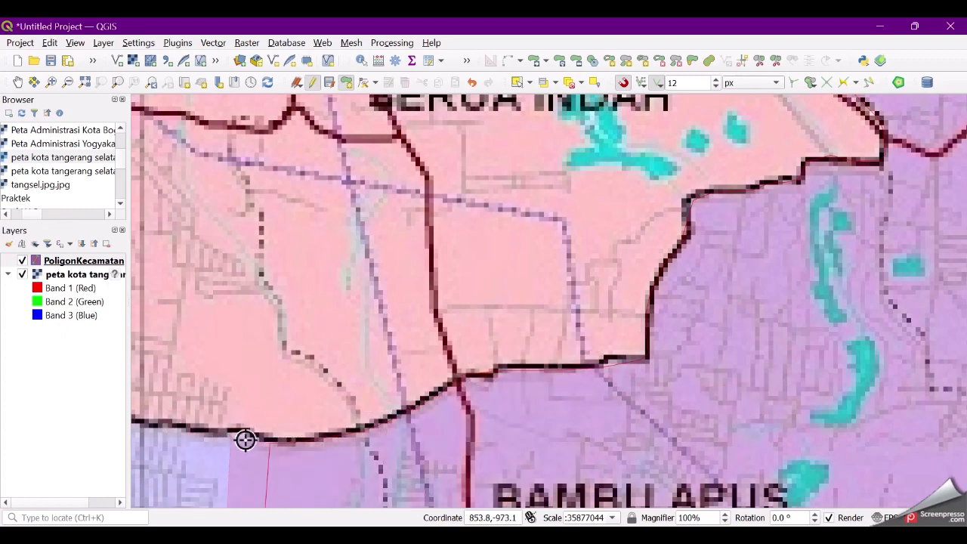
# Step: Trace the border west into the notch south of Serua and along the river to its crossing with the road
pyautogui.scroll(-2, 530, 429)
pyautogui.scroll(-2, 628, 408)
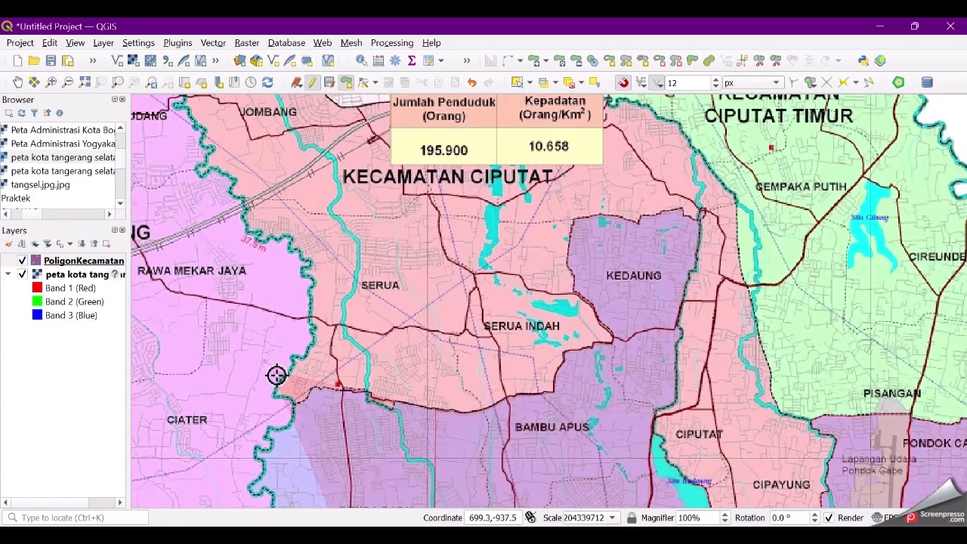
pyautogui.scroll(5, 559, 443)
pyautogui.scroll(-2, 612, 438)
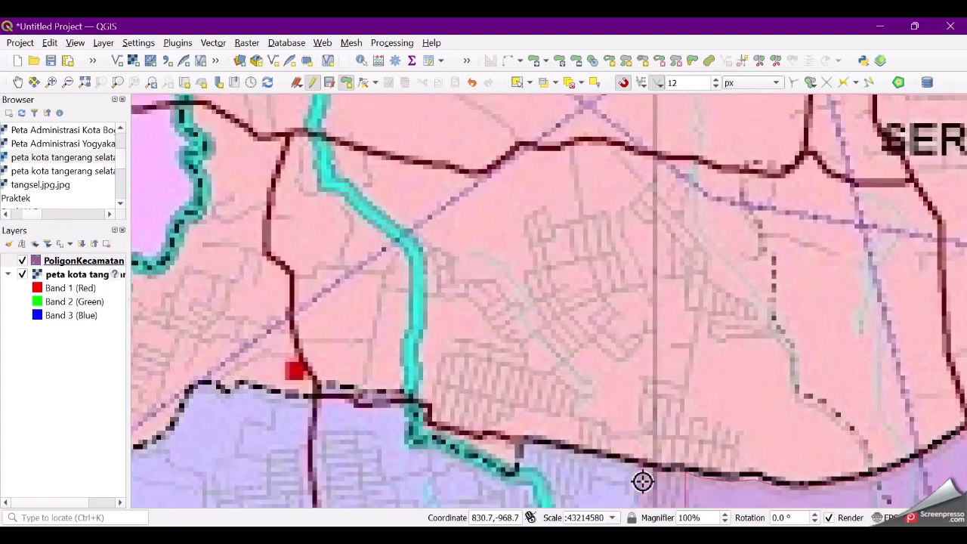
pyautogui.click(515, 471)
pyautogui.click(481, 461)
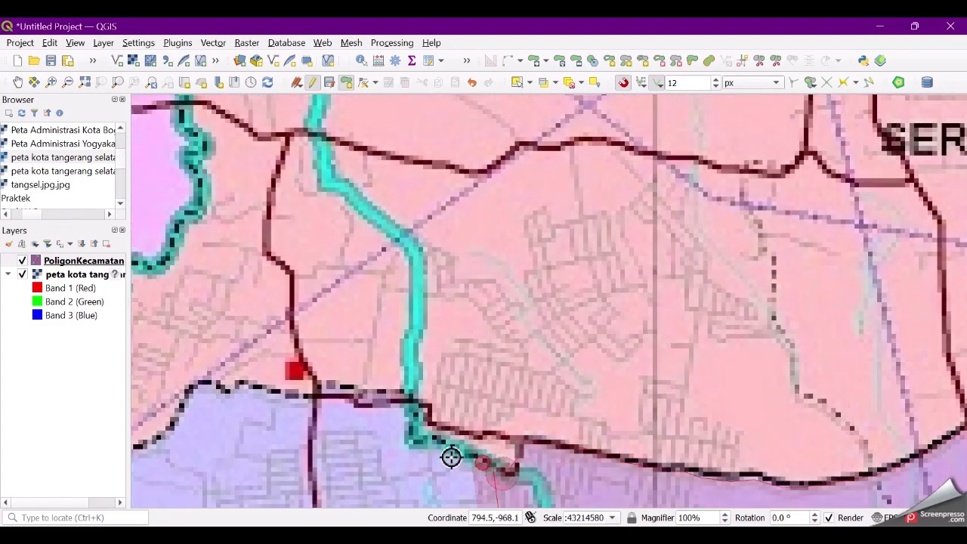
pyautogui.click(419, 439)
pyautogui.click(414, 400)
# Step: Trace the dashed border west from the river, past the red marker, and around the corner heading south-west
pyautogui.click(377, 395)
pyautogui.click(352, 395)
pyautogui.click(286, 396)
pyautogui.click(242, 387)
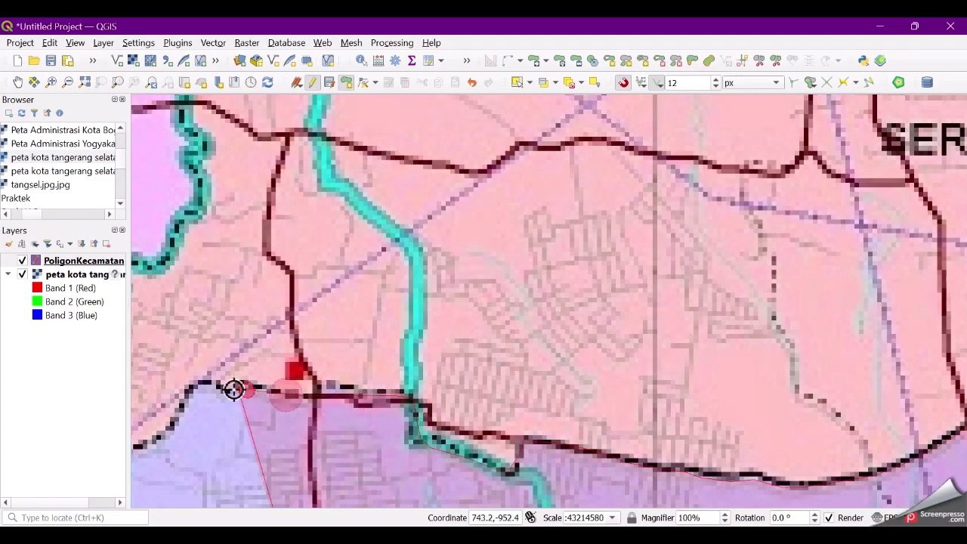
pyautogui.click(228, 390)
pyautogui.click(215, 388)
pyautogui.click(198, 387)
pyautogui.click(172, 427)
# Step: Finish the Kecamatan Pamulang polygon and save its attributes with id 2
pyautogui.scroll(-3, 785, 344)
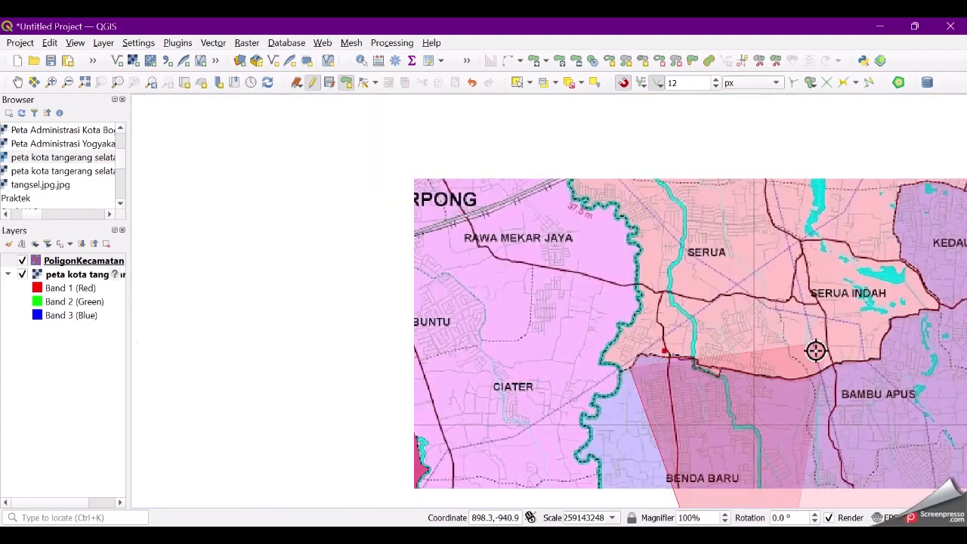
pyautogui.scroll(-3, 650, 492)
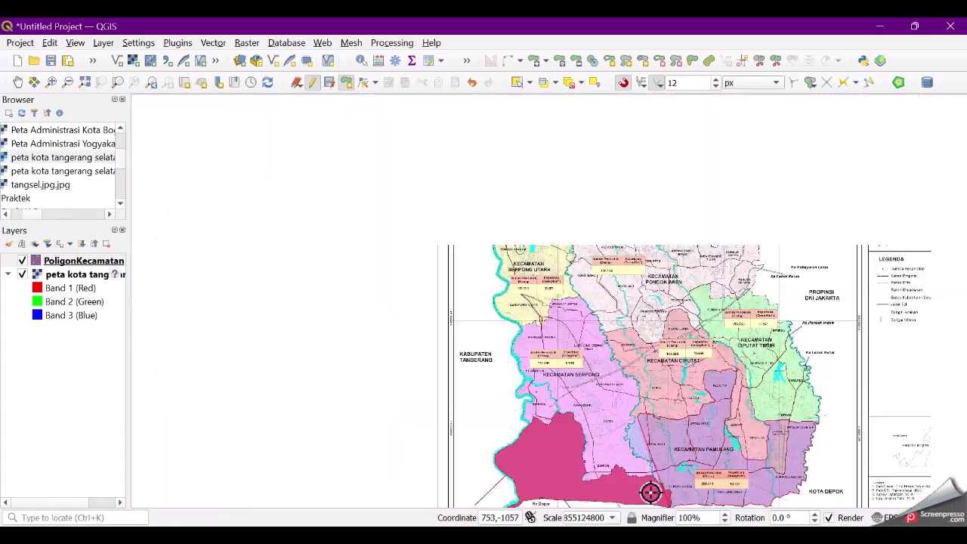
pyautogui.scroll(3, 636, 424)
pyautogui.scroll(-4, 679, 380)
pyautogui.scroll(5, 678, 380)
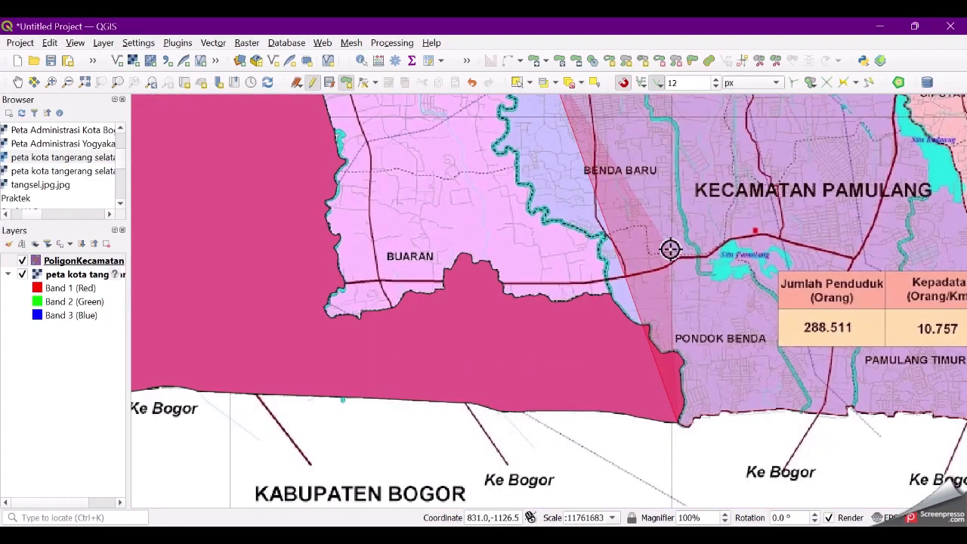
pyautogui.rightClick(629, 225)
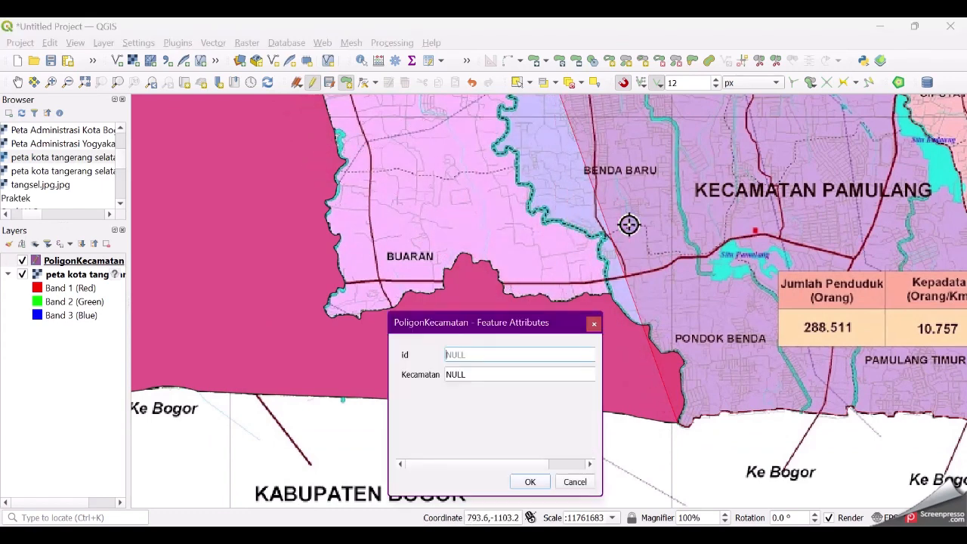
pyautogui.write('2')
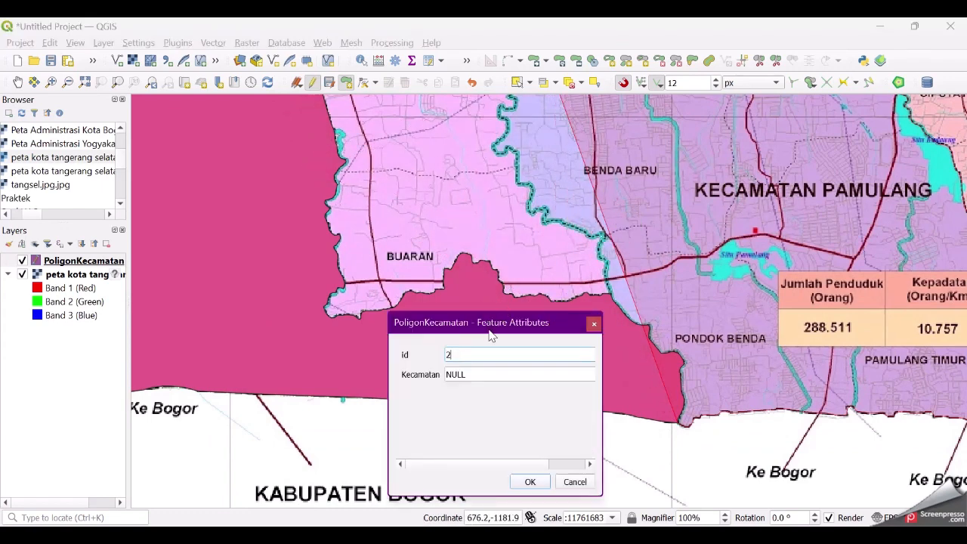
pyautogui.press('Tab')
pyautogui.press('Return')
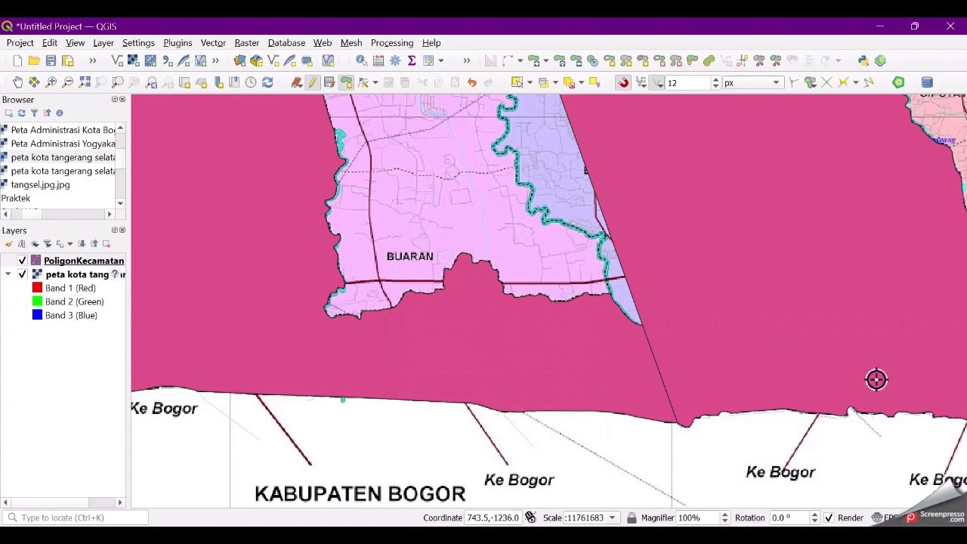
# Step: Examine the strip west of Benda Baru between the two polygons, and activate Add Polygon Feature
pyautogui.scroll(-5, 729, 428)
pyautogui.scroll(2, 708, 335)
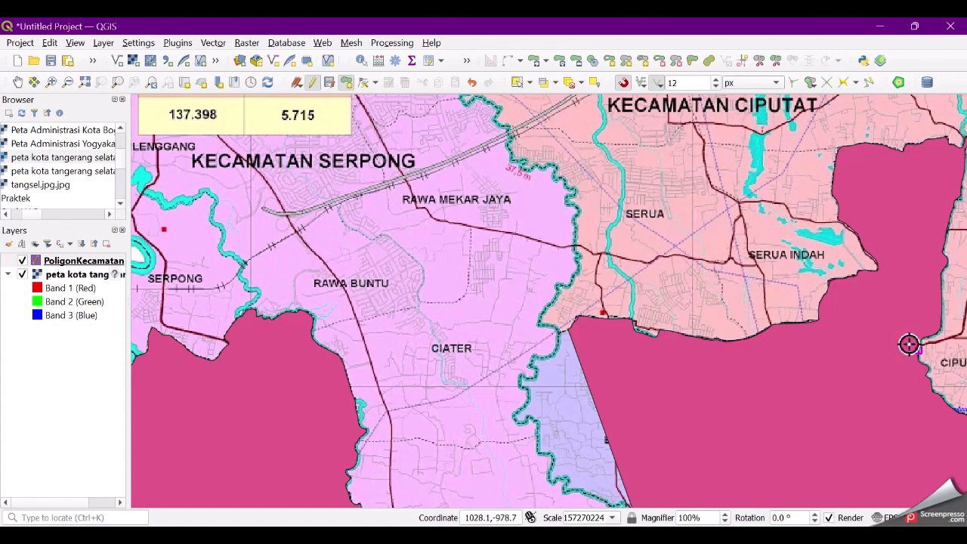
pyautogui.scroll(-2, 697, 346)
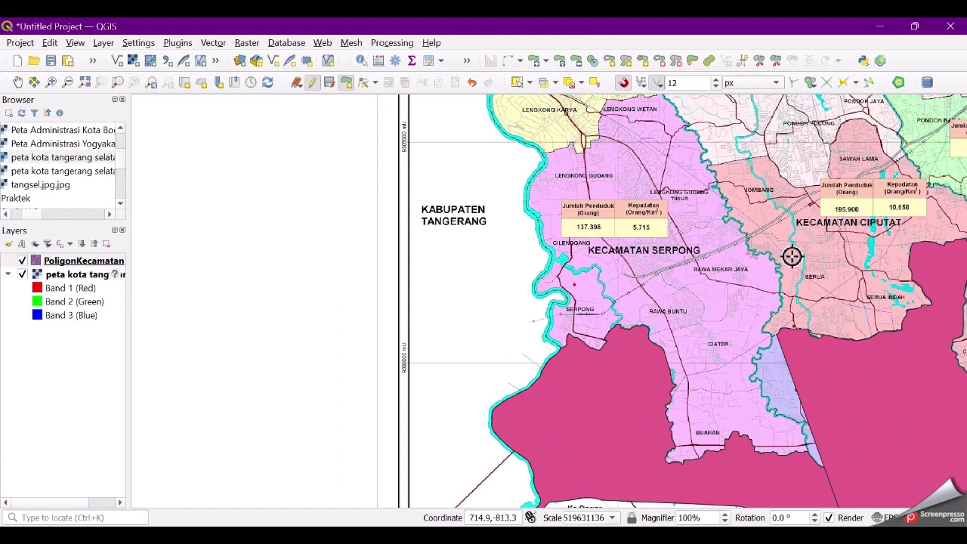
pyautogui.scroll(2, 839, 488)
pyautogui.scroll(-1, 741, 285)
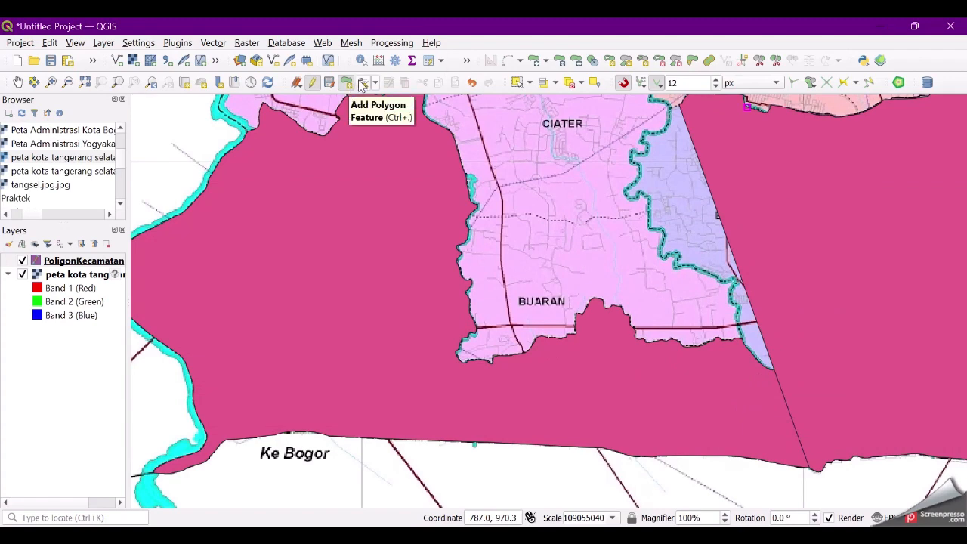
pyautogui.click(348, 83)
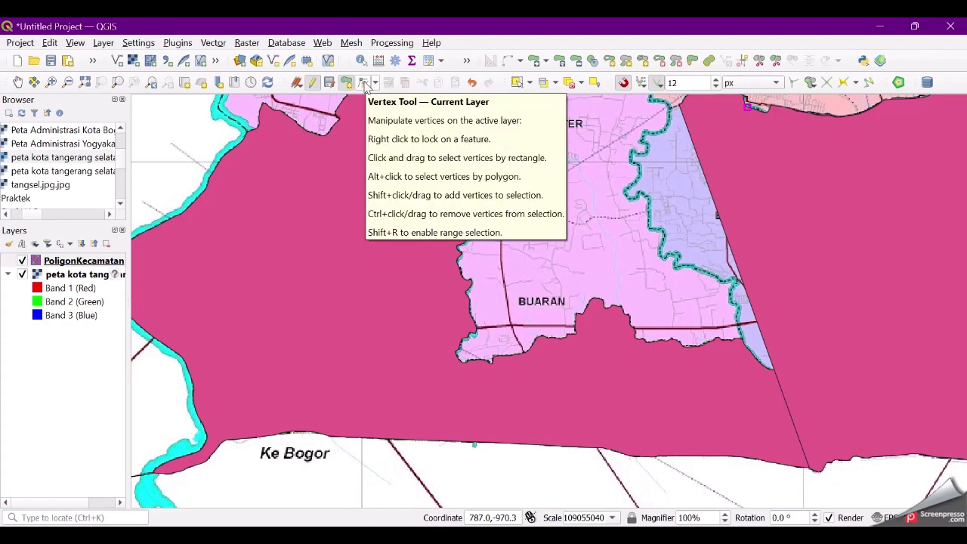
# Step: With the Vertex Tool, extend the Pamulang polygon's north-west corner along the dashed border to the centre of the river east of Ciater
pyautogui.click(364, 85)
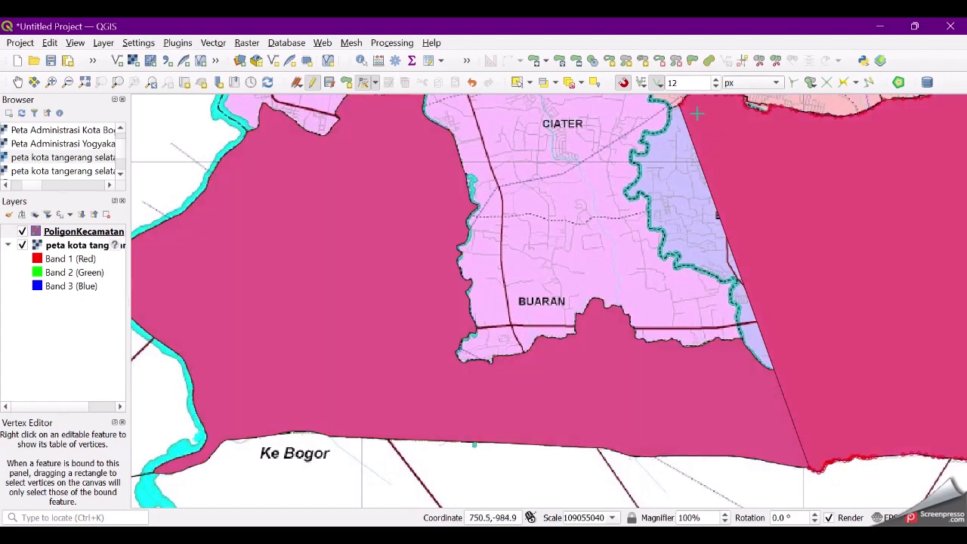
pyautogui.scroll(3, 696, 113)
pyautogui.scroll(-1, 705, 316)
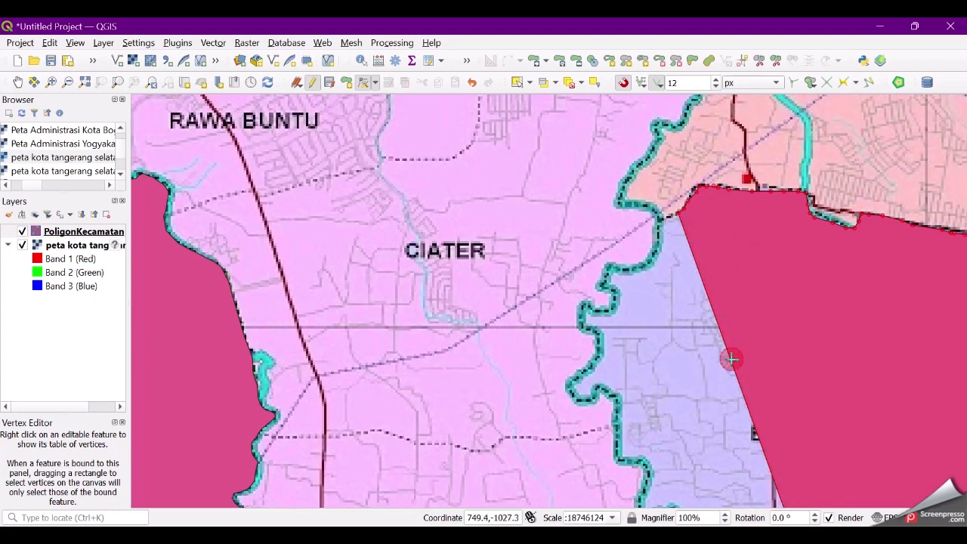
pyautogui.scroll(2, 664, 225)
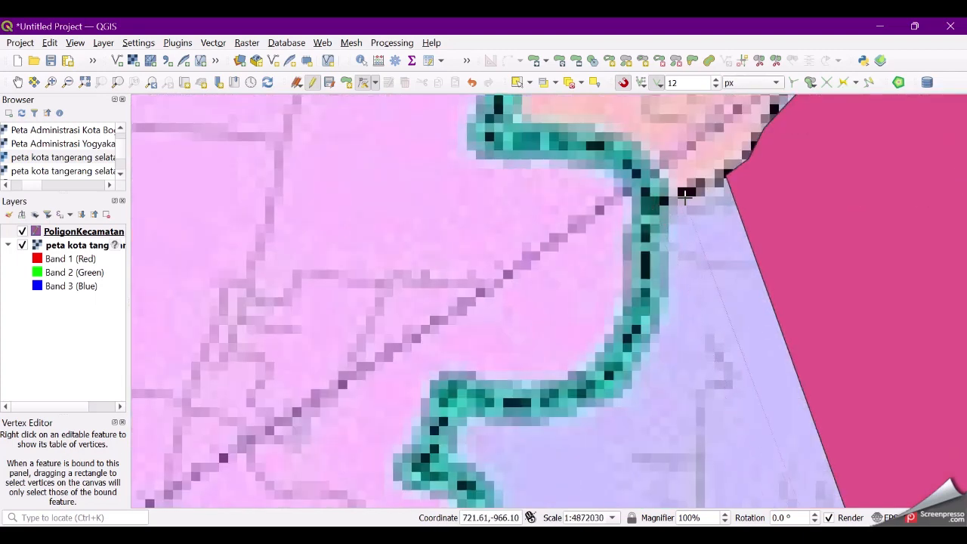
pyautogui.click(685, 196)
pyautogui.click(744, 350)
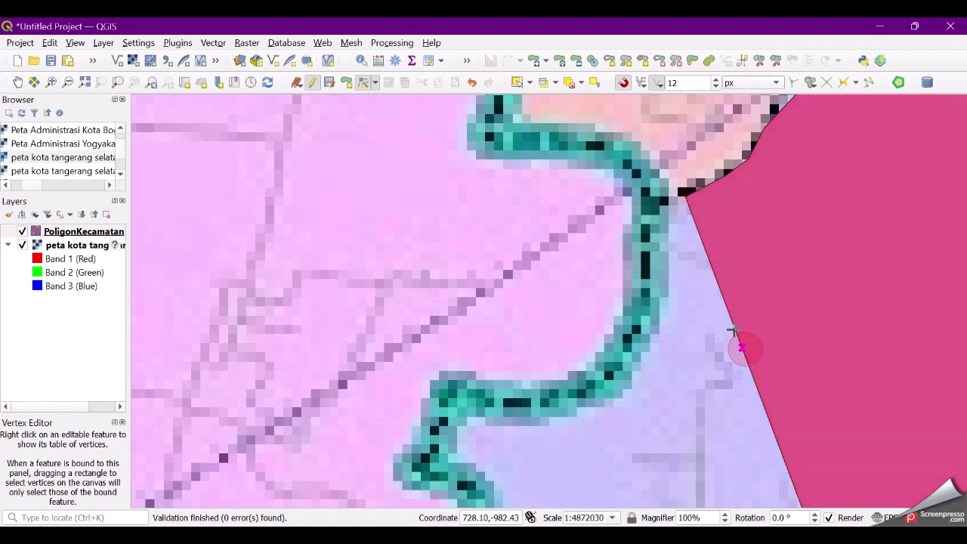
pyautogui.click(659, 204)
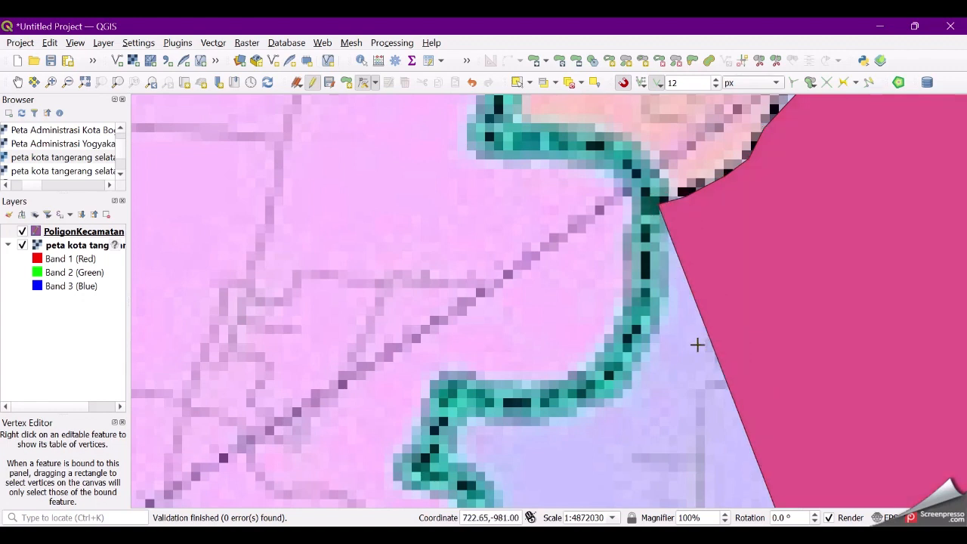
pyautogui.click(647, 201)
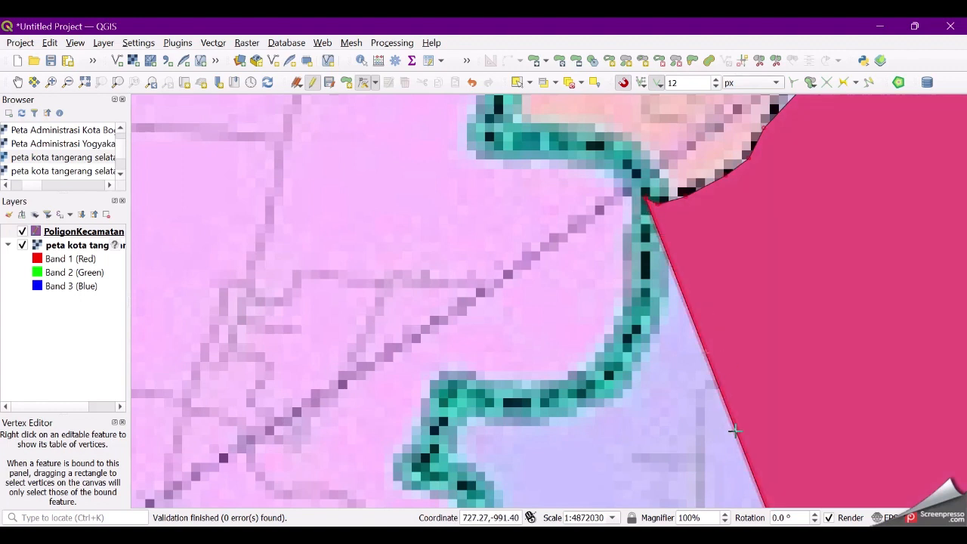
# Step: Add three vertices to the polygon's straight western edge, fitting it to the river south from the junction to the start of its south-west bend
pyautogui.click(705, 353)
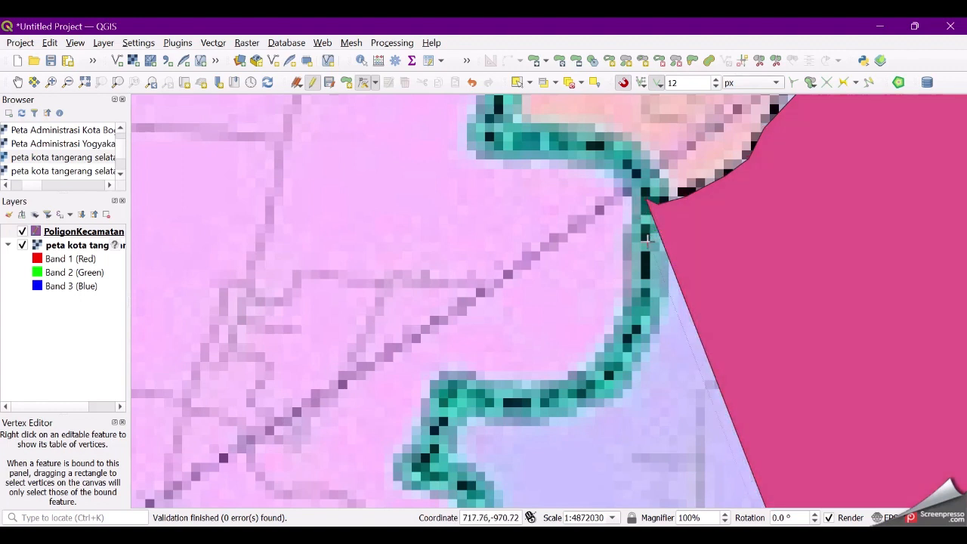
pyautogui.click(647, 245)
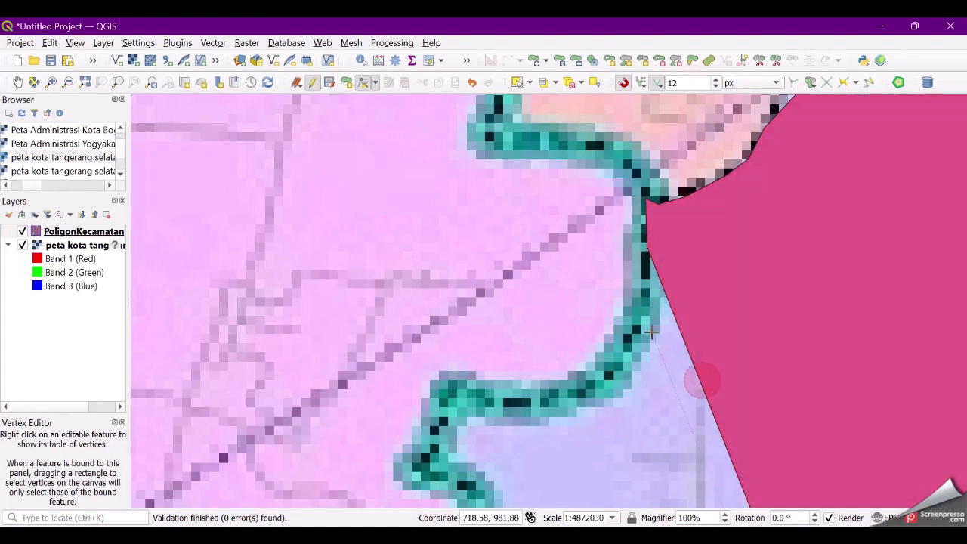
pyautogui.click(704, 384)
pyautogui.click(644, 284)
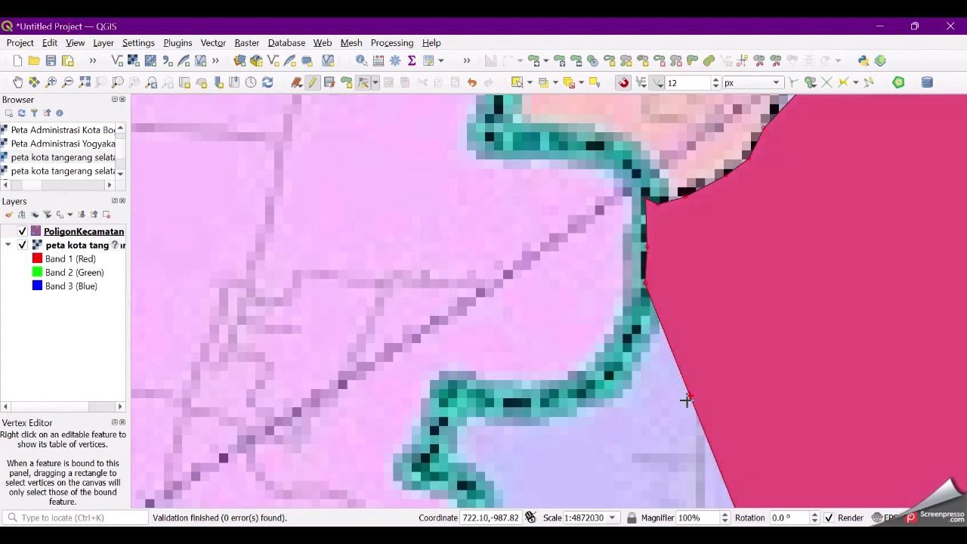
pyautogui.click(687, 399)
pyautogui.click(641, 322)
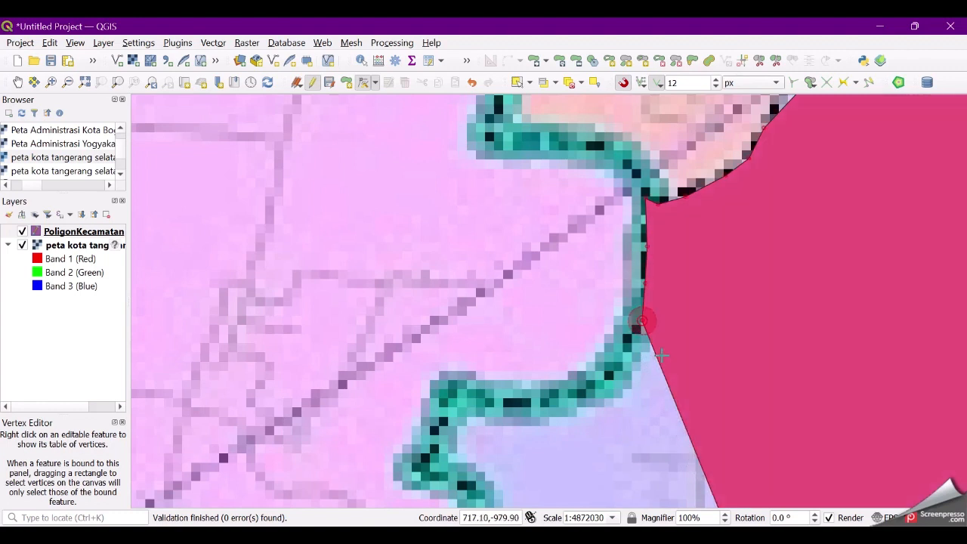
# Step: Add vertices to the pink district polygon's edge so it follows the teal boundary's curve southwest to the start of the horizontal stretch
pyautogui.click(671, 402)
pyautogui.click(616, 365)
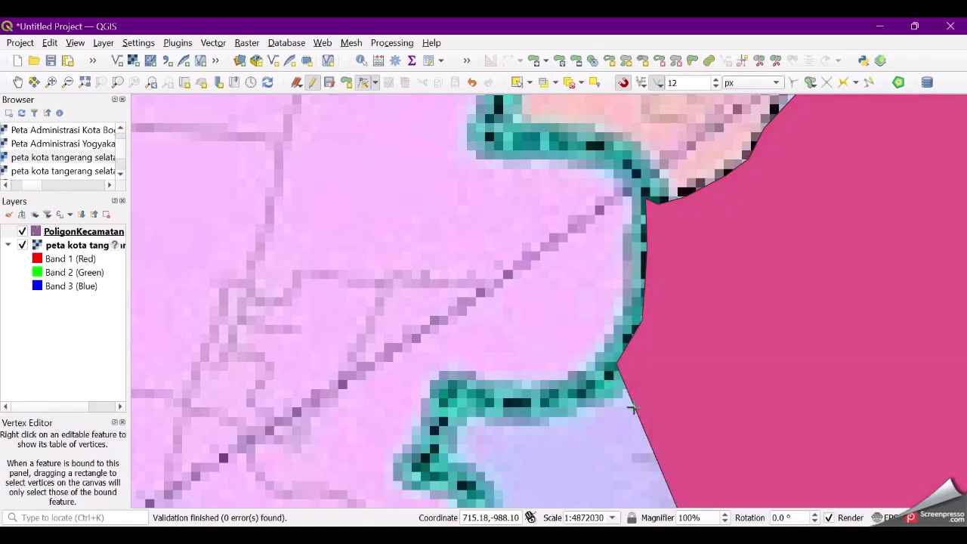
pyautogui.click(587, 392)
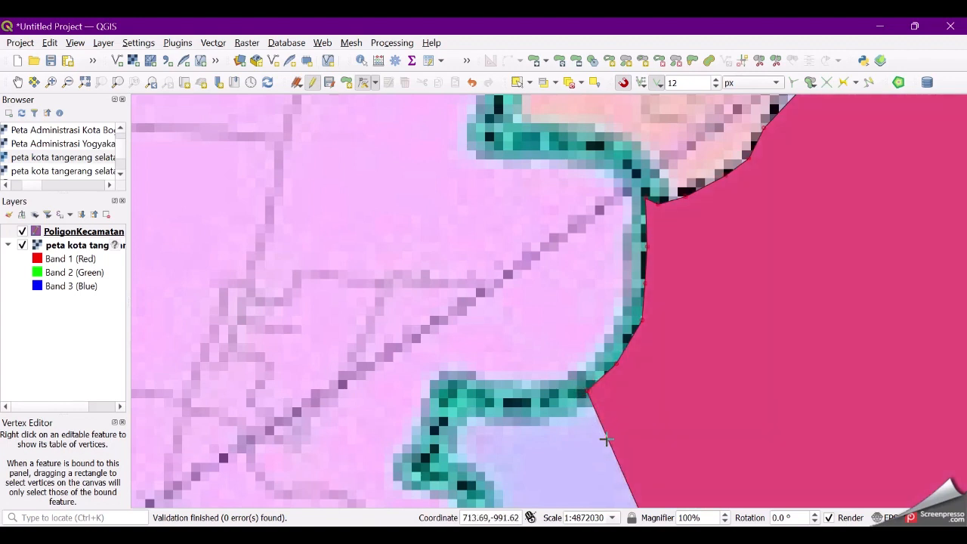
pyautogui.click(609, 452)
pyautogui.click(550, 401)
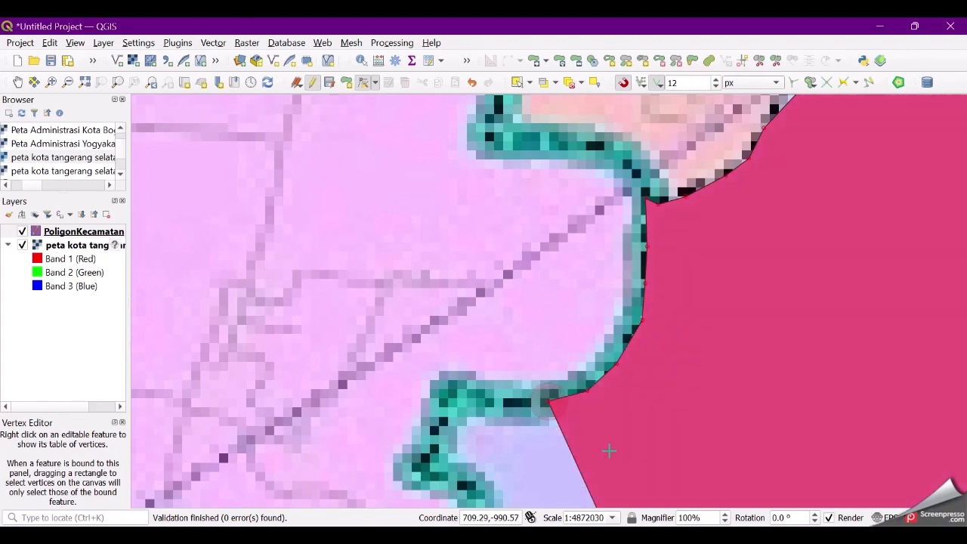
# Step: Continue fitting the polygon edge westward along the horizontal boundary stretch to the corner where the boundary bends south
pyautogui.click(559, 449)
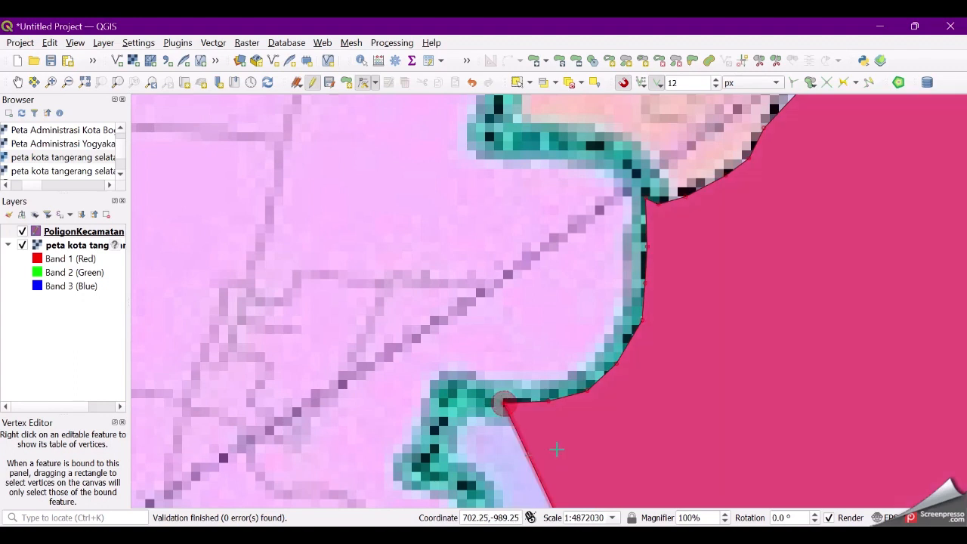
pyautogui.click(532, 454)
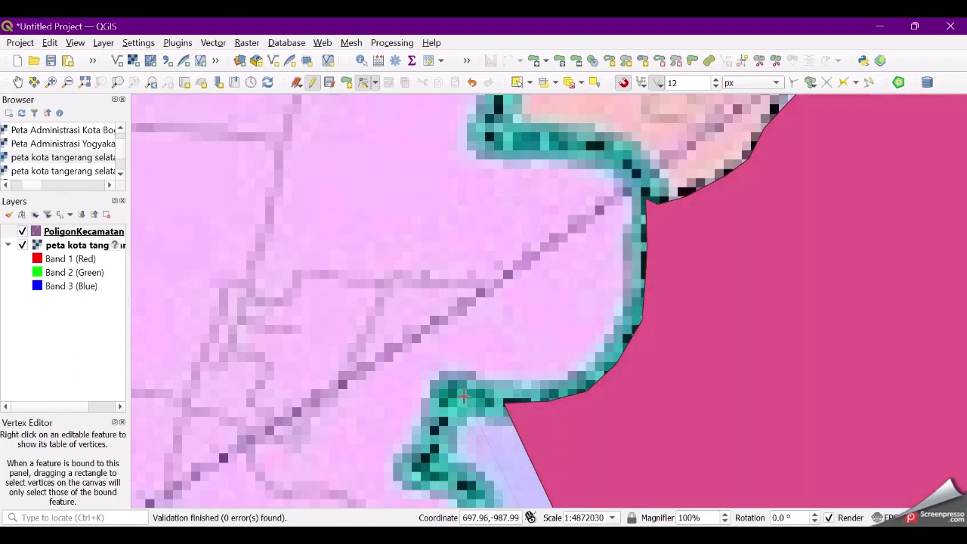
pyautogui.click(487, 404)
pyautogui.doubleClick(512, 458)
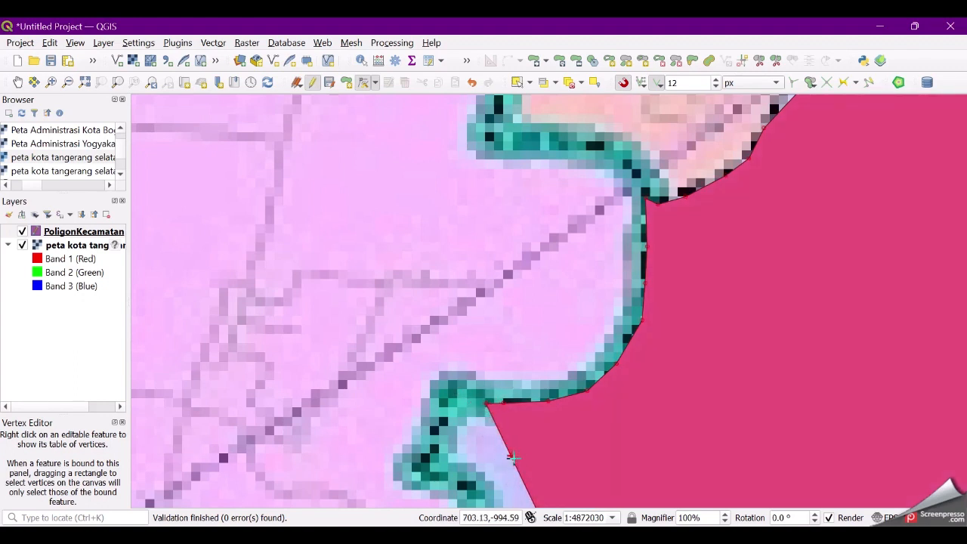
pyautogui.click(458, 395)
# Step: Add edge vertices along the short southwest-running boundary stretch, ending on the dashed line at the small westward bulge
pyautogui.scroll(-1, 505, 370)
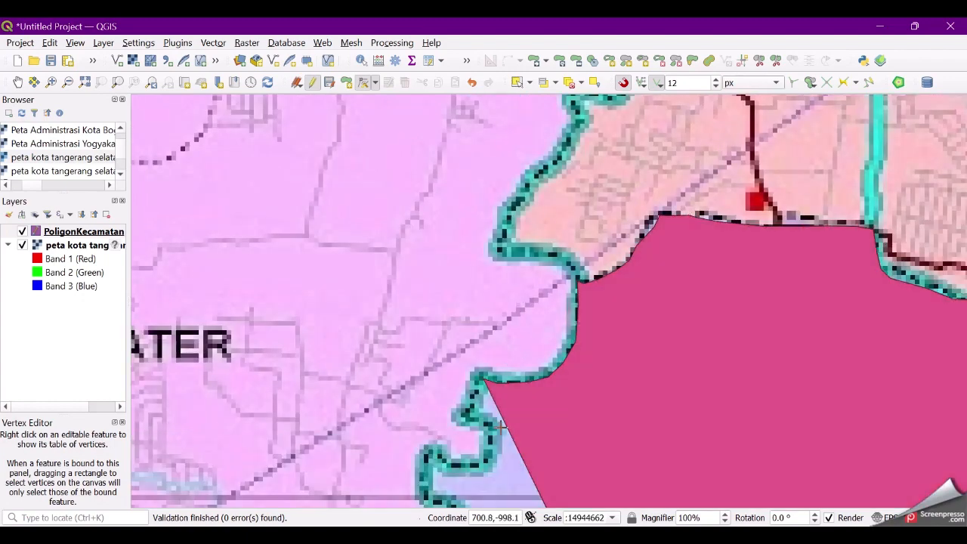
pyautogui.scroll(1, 498, 433)
pyautogui.doubleClick(507, 417)
pyautogui.click(448, 370)
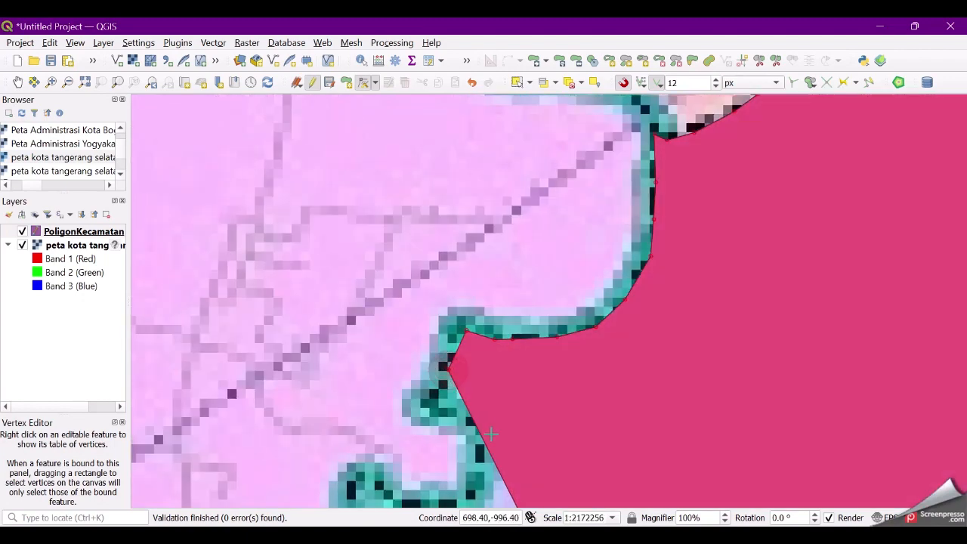
pyautogui.doubleClick(487, 436)
pyautogui.click(431, 397)
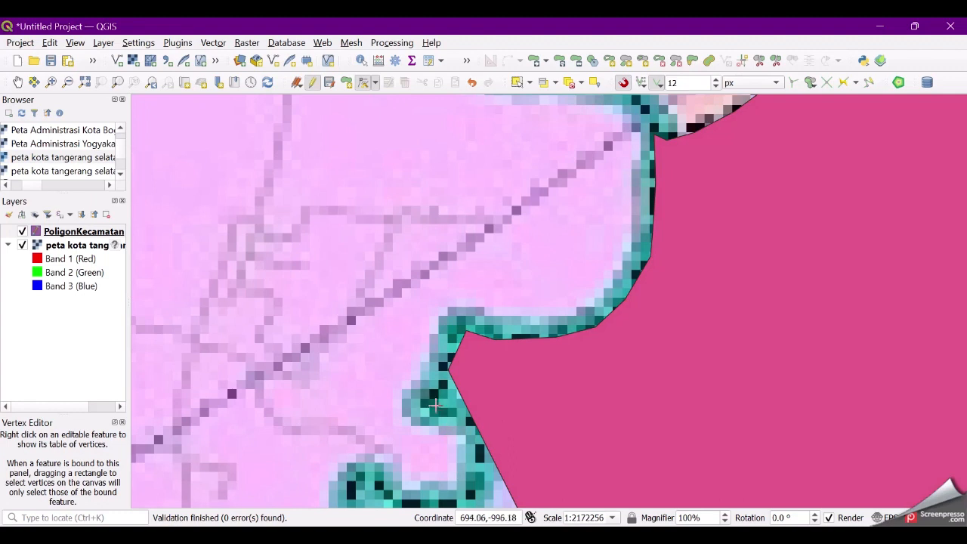
pyautogui.click(432, 398)
pyautogui.click(436, 392)
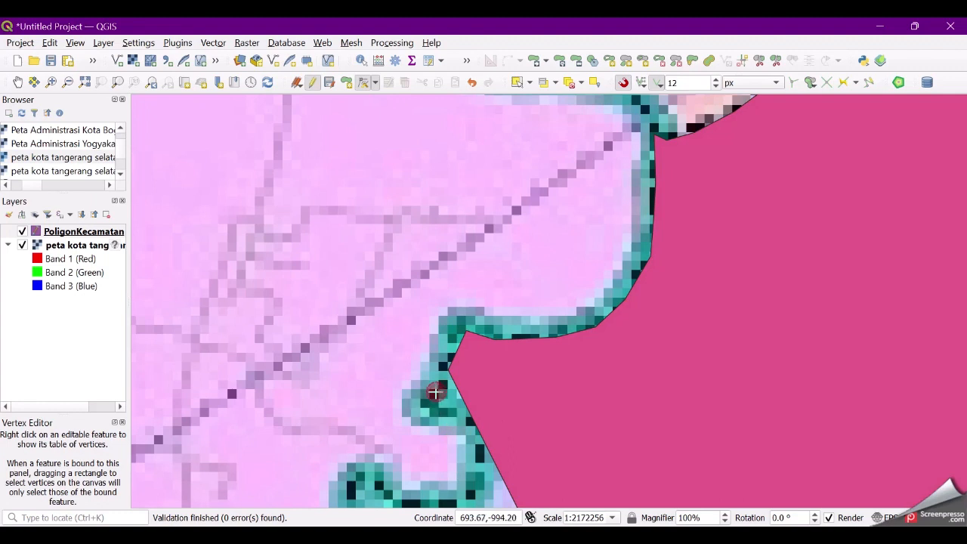
pyautogui.doubleClick(483, 438)
pyautogui.click(435, 393)
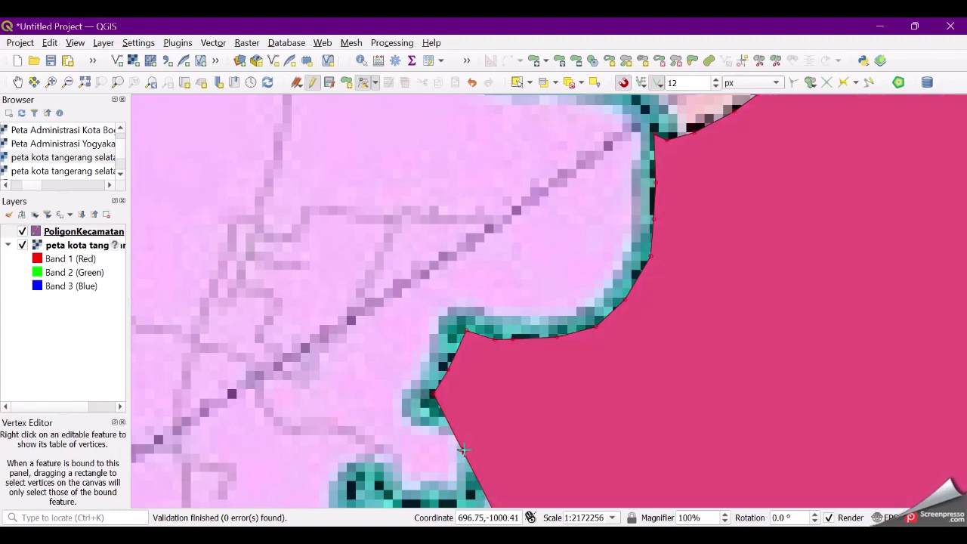
# Step: Shape the polygon edge around the underside of the westward bulge and eastward to where the boundary bends south
pyautogui.click(533, 407)
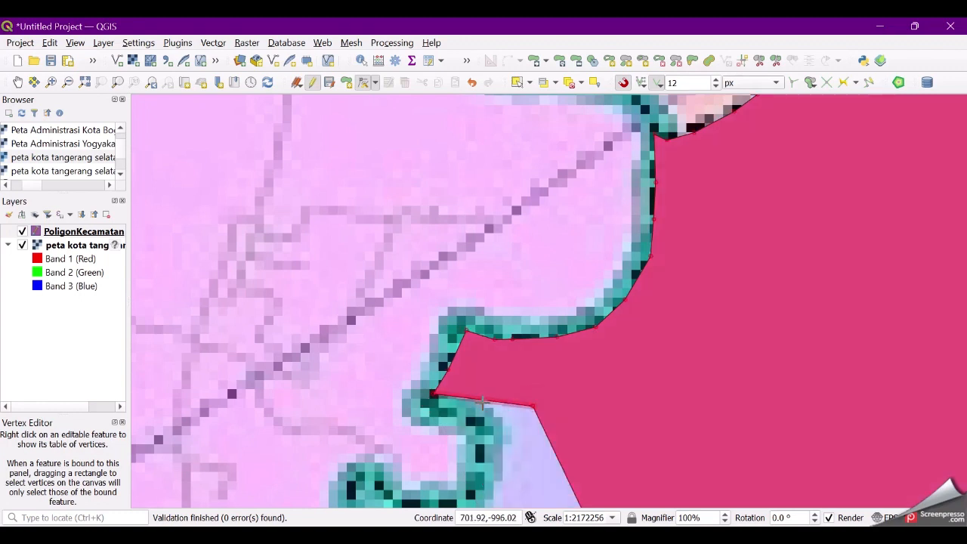
pyautogui.click(432, 404)
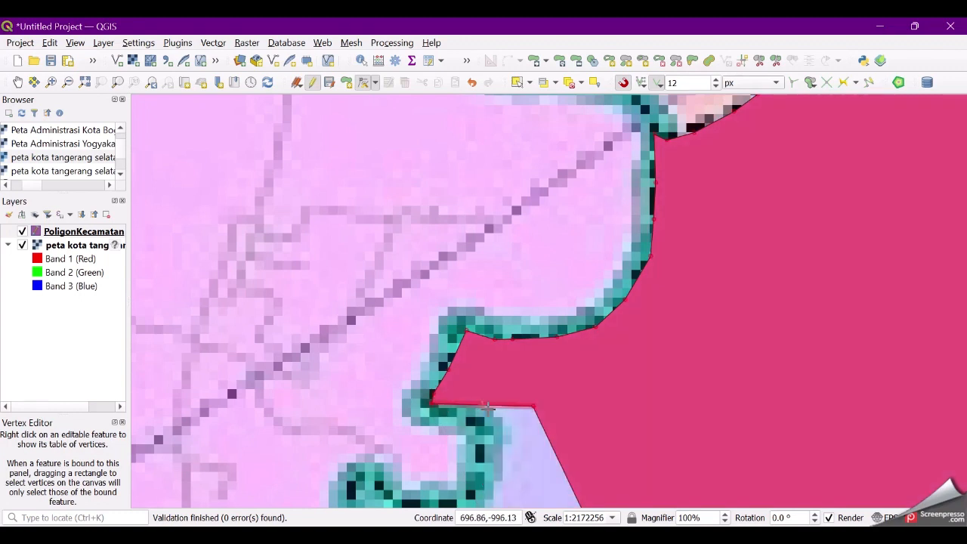
pyautogui.click(483, 405)
pyautogui.click(468, 414)
pyautogui.click(531, 408)
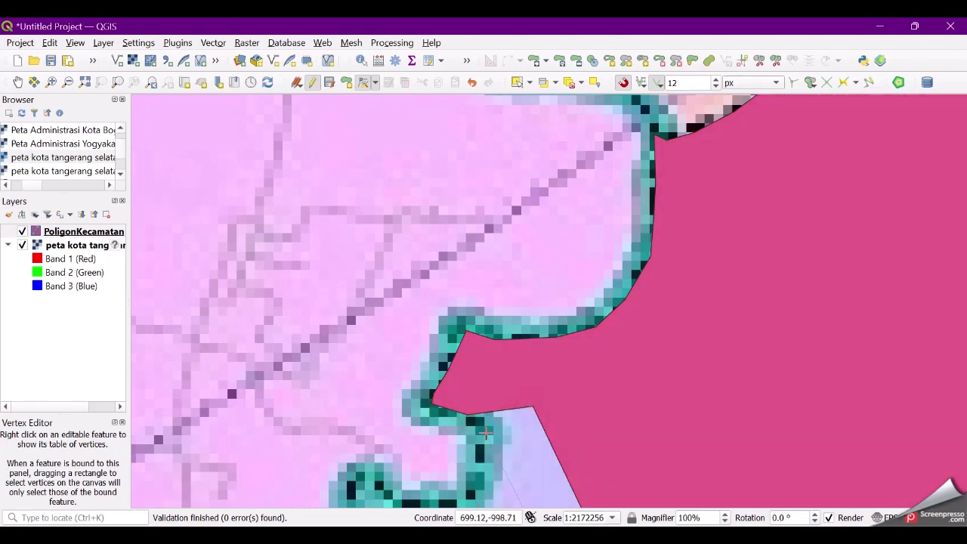
pyautogui.click(485, 433)
# Step: Fit the polygon edge down the short south-running boundary stretch to the next bend by placing and adjusting vertices
pyautogui.scroll(-1, 640, 380)
pyautogui.scroll(2, 581, 448)
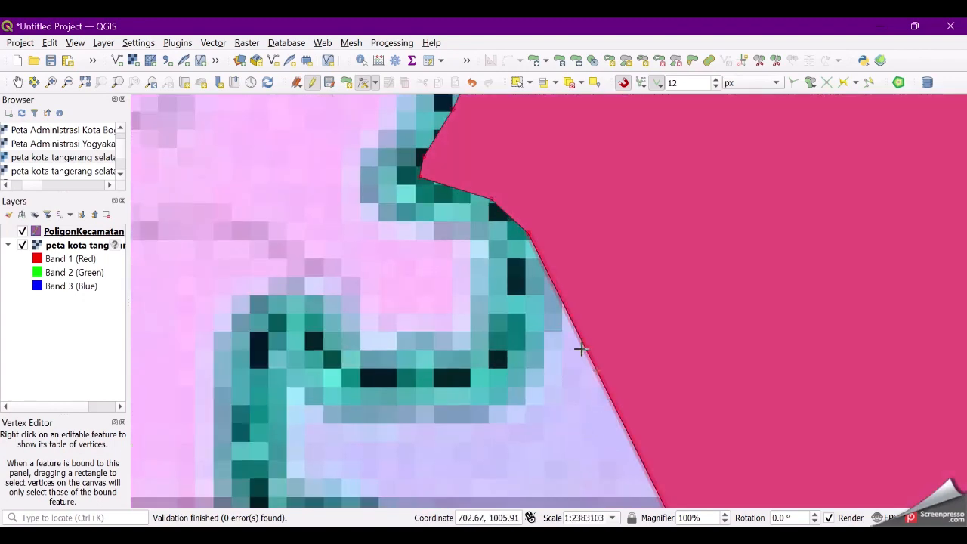
pyautogui.click(594, 370)
pyautogui.click(518, 296)
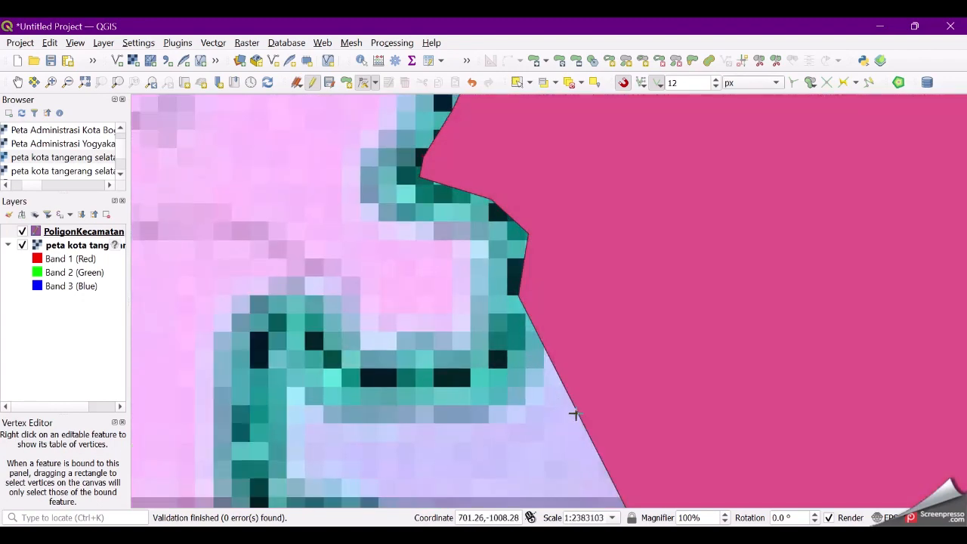
pyautogui.click(576, 400)
pyautogui.click(499, 361)
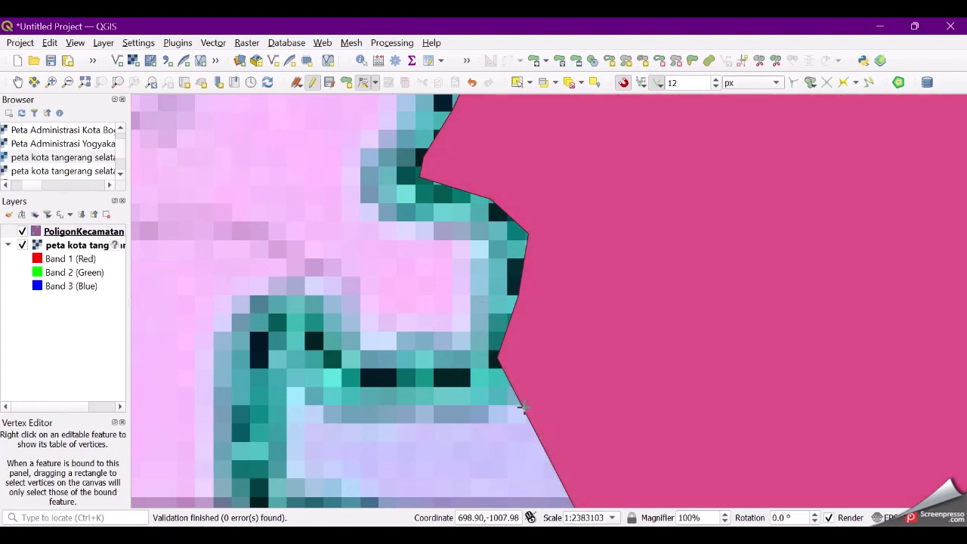
pyautogui.click(536, 432)
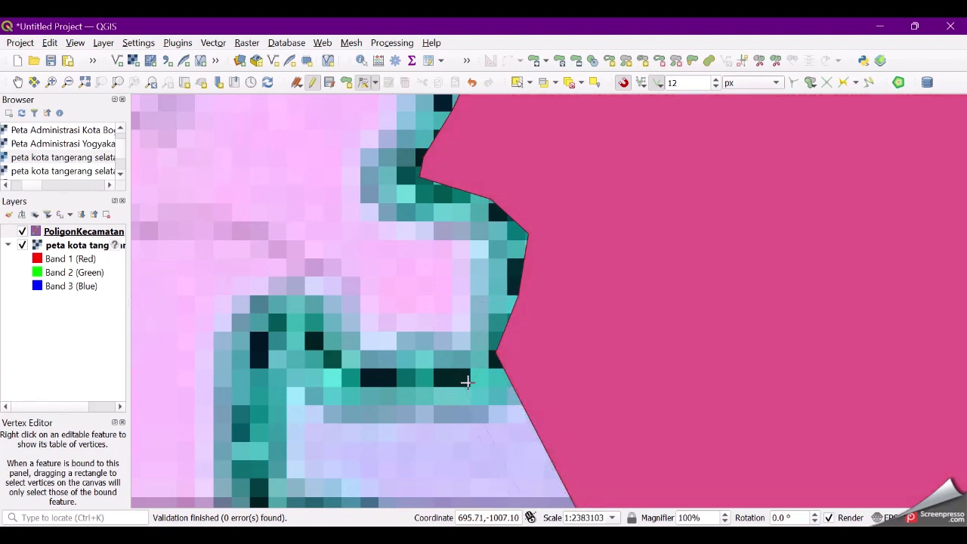
# Step: Extend the polygon edge westward along the next horizontal boundary stretch and up to the dashed line of the following loop
pyautogui.click(468, 376)
pyautogui.click(388, 378)
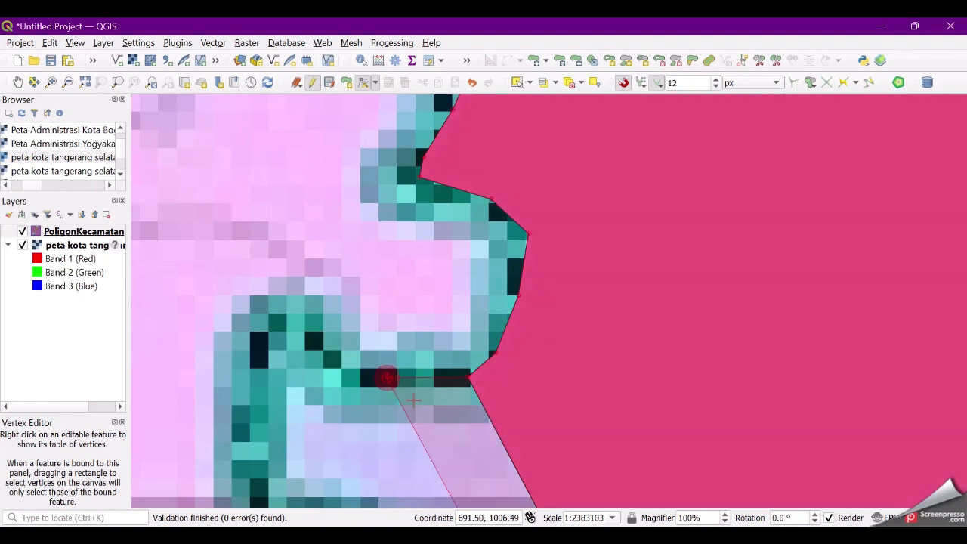
pyautogui.doubleClick(421, 441)
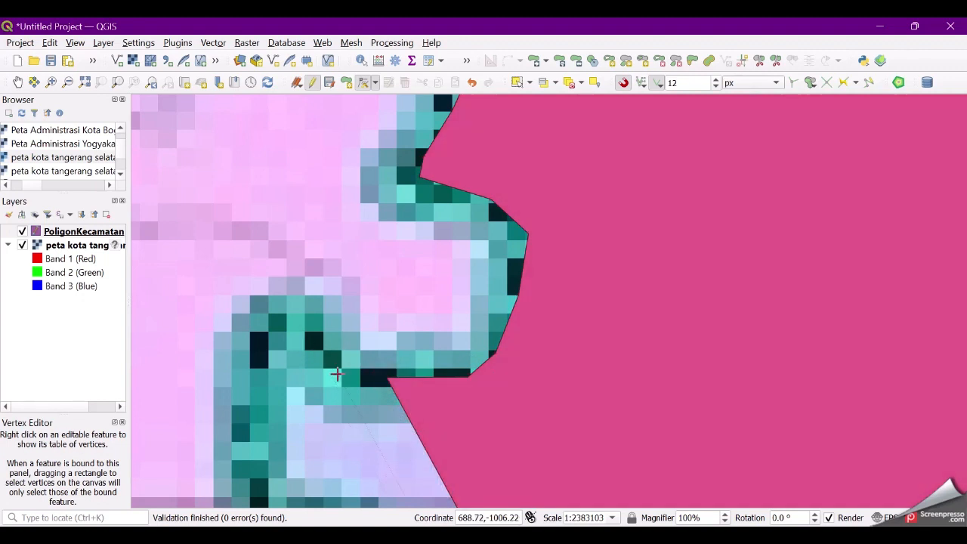
pyautogui.click(342, 378)
pyautogui.doubleClick(380, 445)
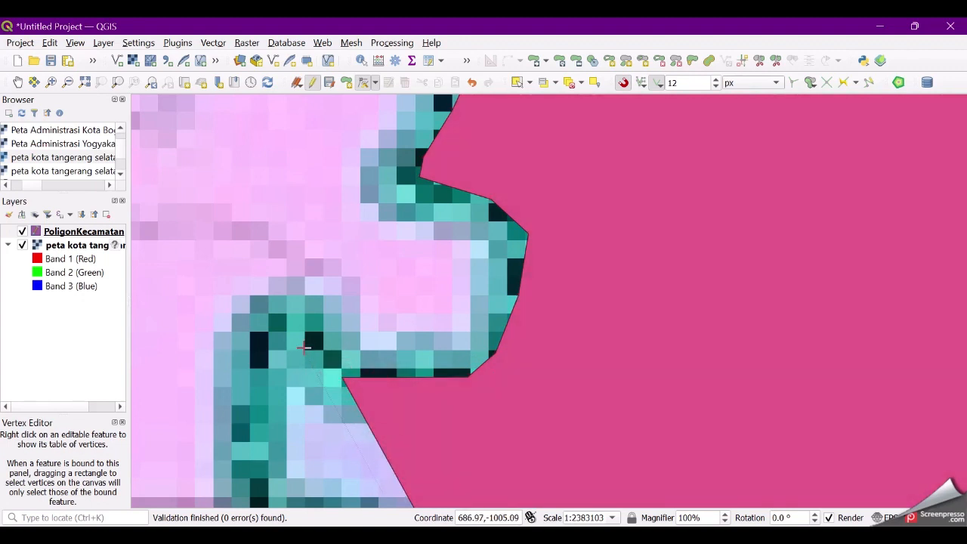
pyautogui.click(305, 338)
# Step: Move the midpoint of the polygon's long diagonal edge far east, uncovering the lilac district down to the Pondok label
pyautogui.scroll(-6, 788, 339)
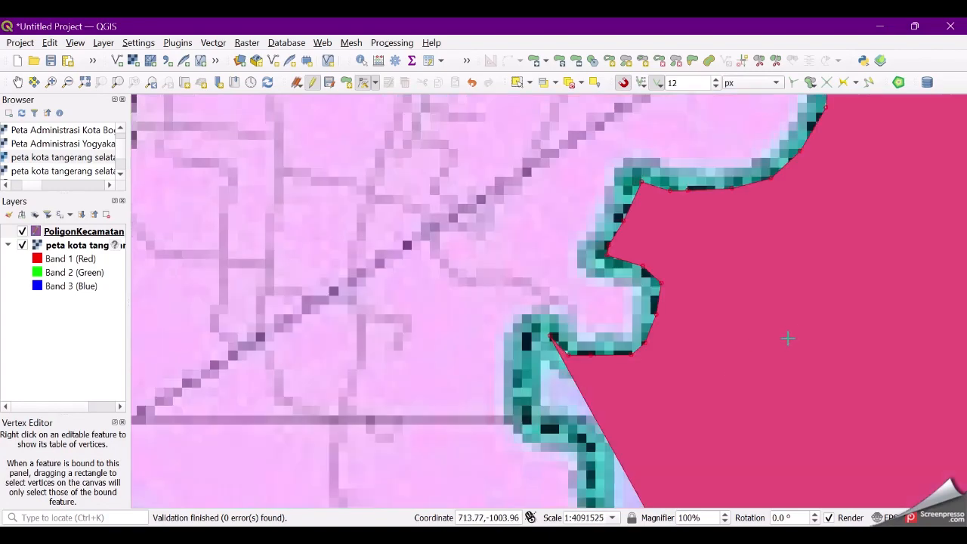
pyautogui.scroll(3, 660, 346)
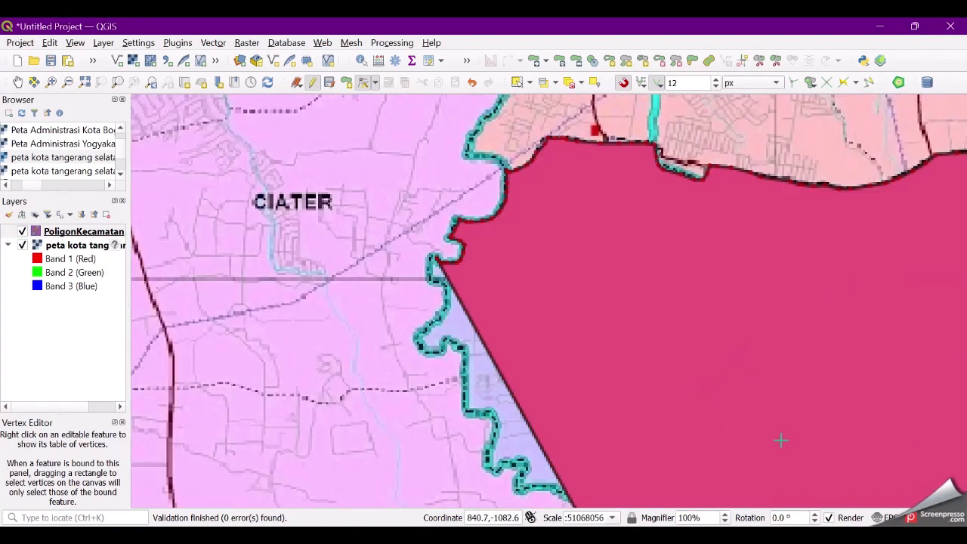
pyautogui.scroll(-3, 704, 345)
pyautogui.scroll(3, 680, 438)
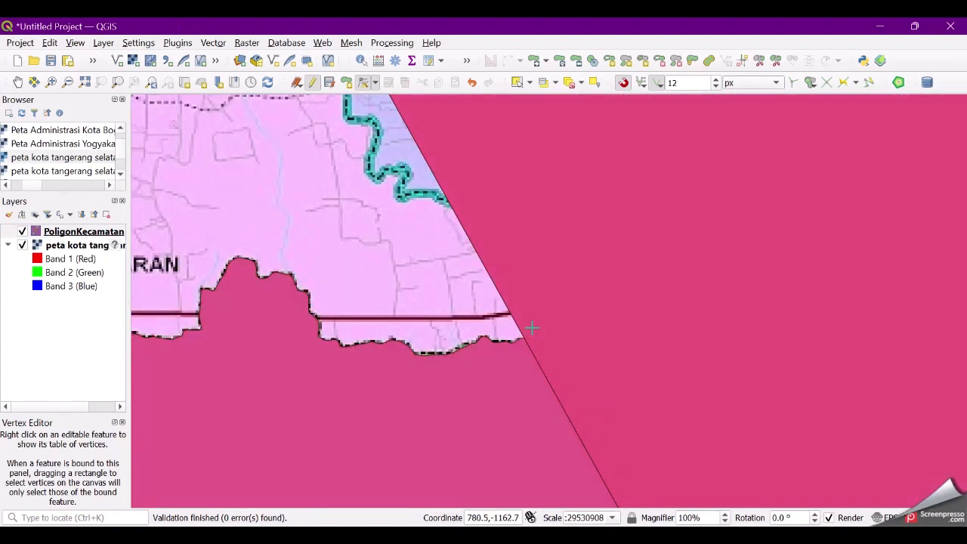
pyautogui.click(496, 280)
pyautogui.scroll(-2, 791, 313)
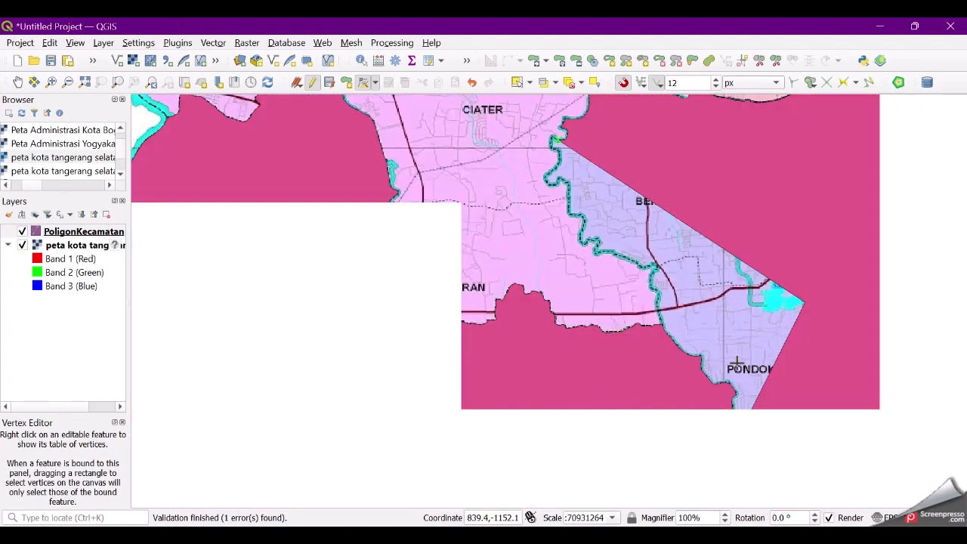
# Step: Snap the polygon's far southern corner vertex onto the adjacent corner vertex of the neighbouring polygon
pyautogui.scroll(2, 733, 429)
pyautogui.scroll(3, 732, 429)
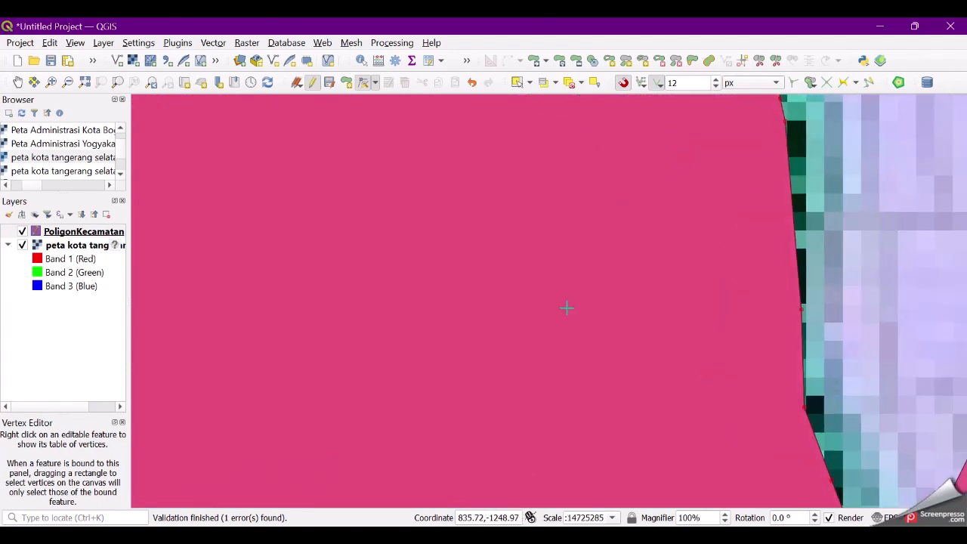
pyautogui.scroll(-3, 655, 415)
pyautogui.scroll(2, 477, 441)
pyautogui.scroll(1, 540, 432)
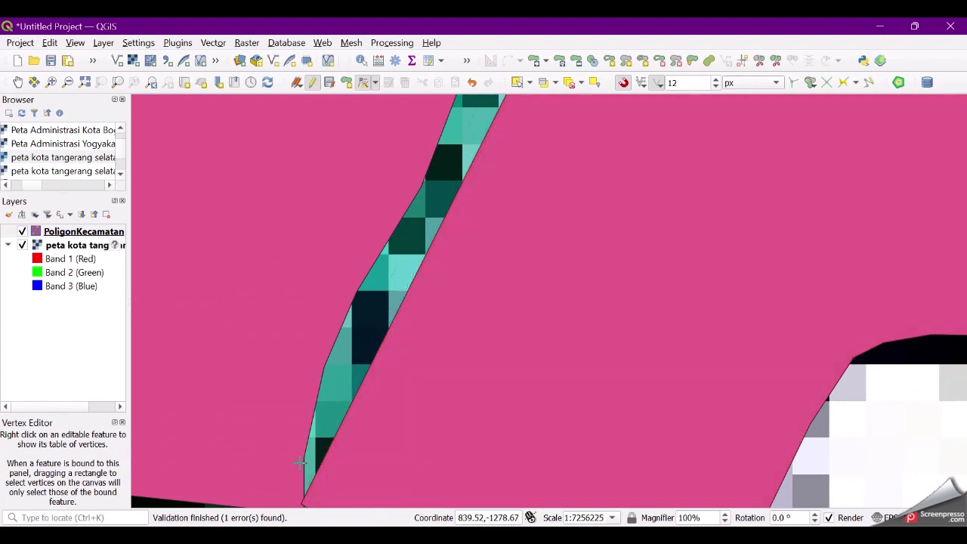
pyautogui.scroll(1, 395, 443)
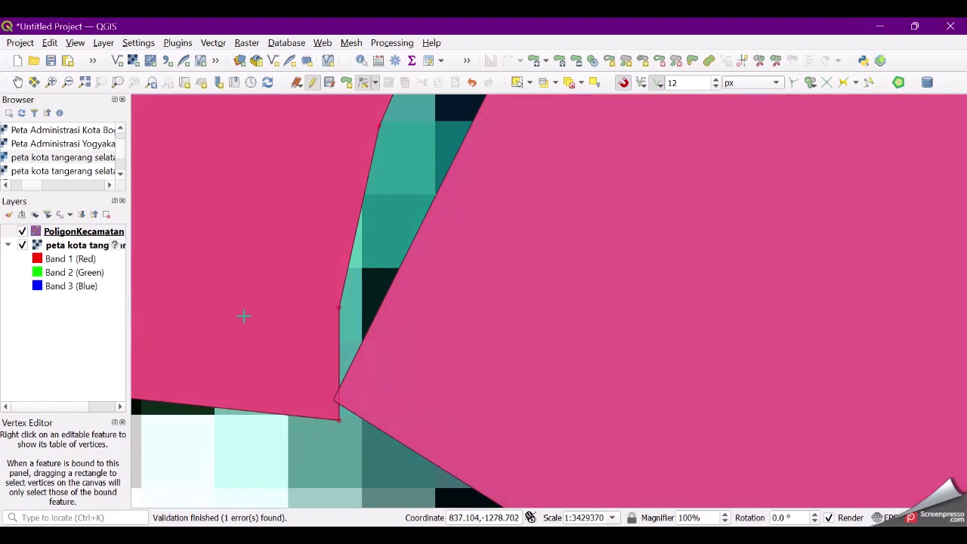
pyautogui.scroll(1, 281, 411)
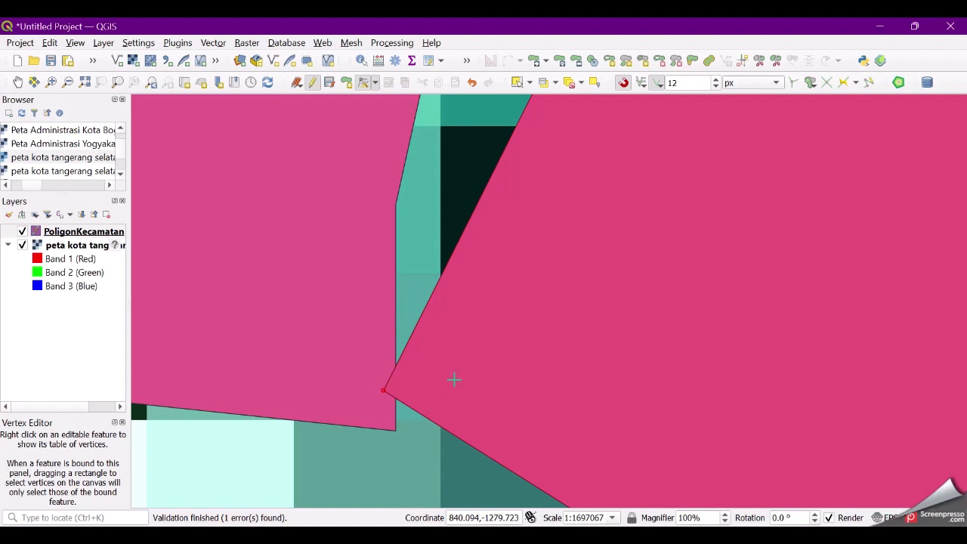
pyautogui.click(384, 391)
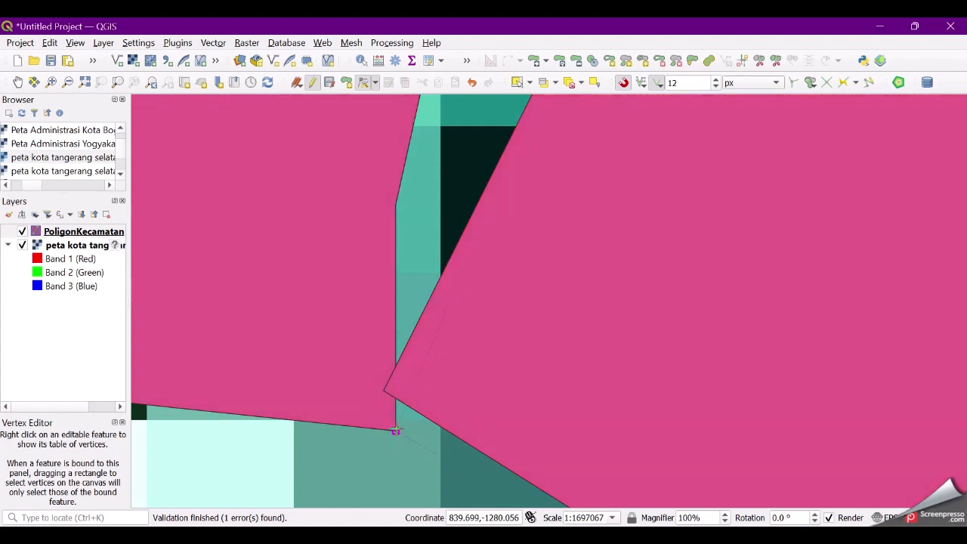
pyautogui.click(395, 431)
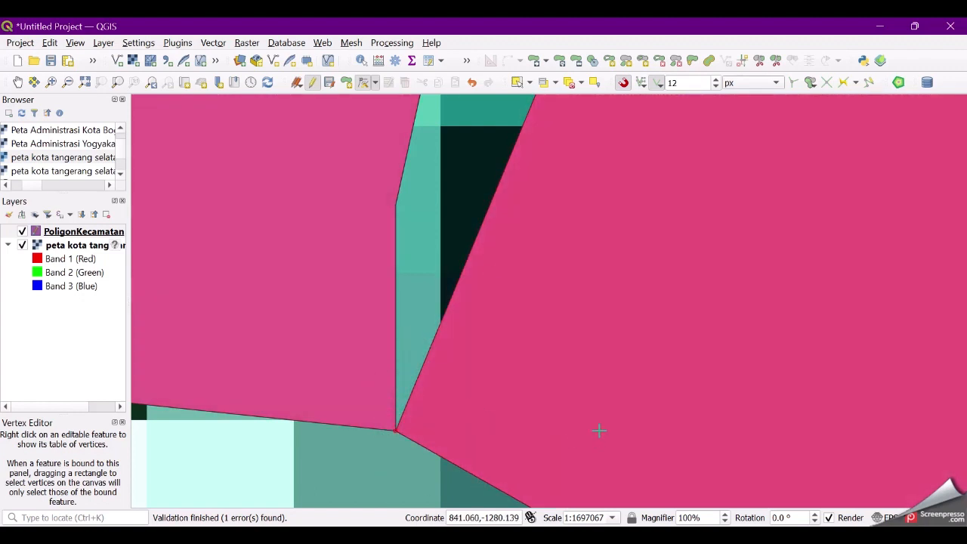
# Step: Snap the eastern polygon's edge onto the western neighbour's first bend north of the shared corner and partway up the slanting stretch above
pyautogui.click(467, 265)
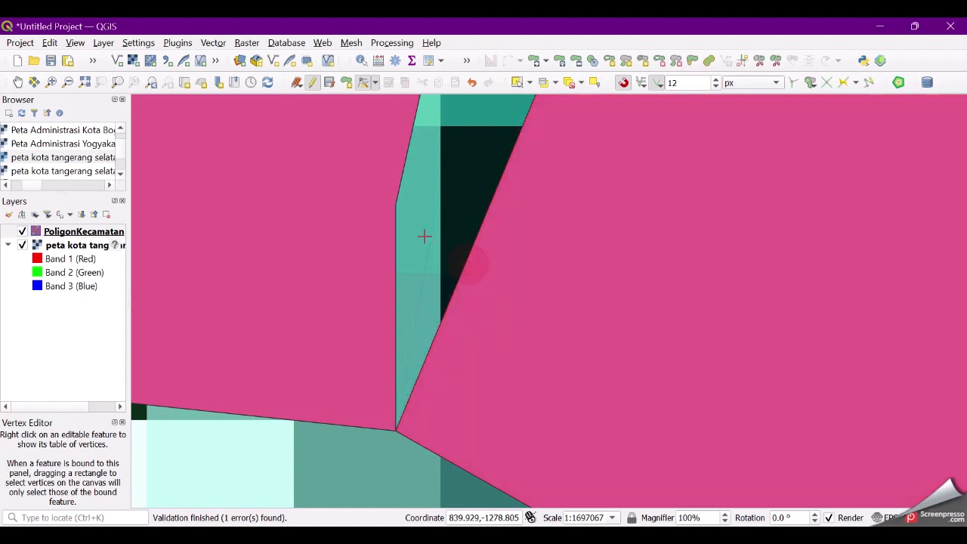
pyautogui.click(396, 204)
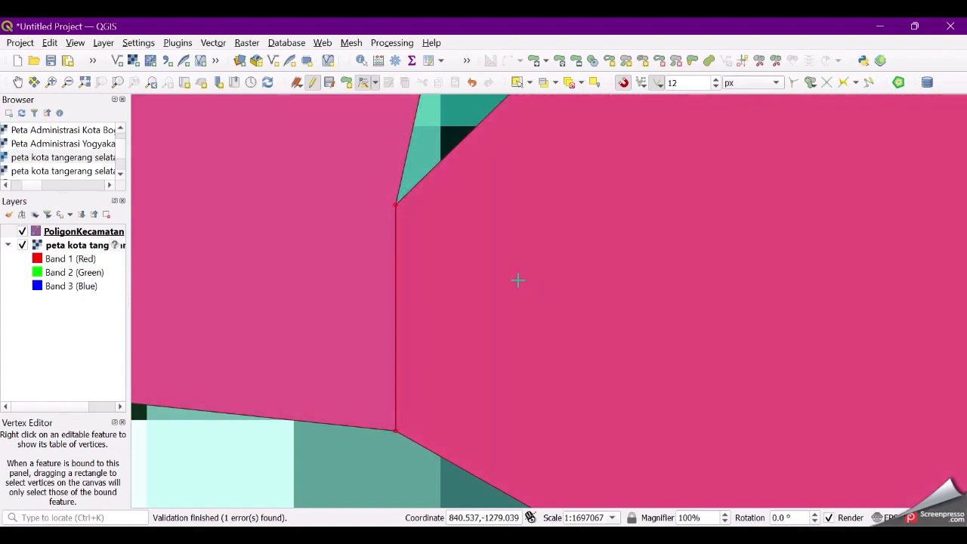
pyautogui.scroll(-1, 506, 301)
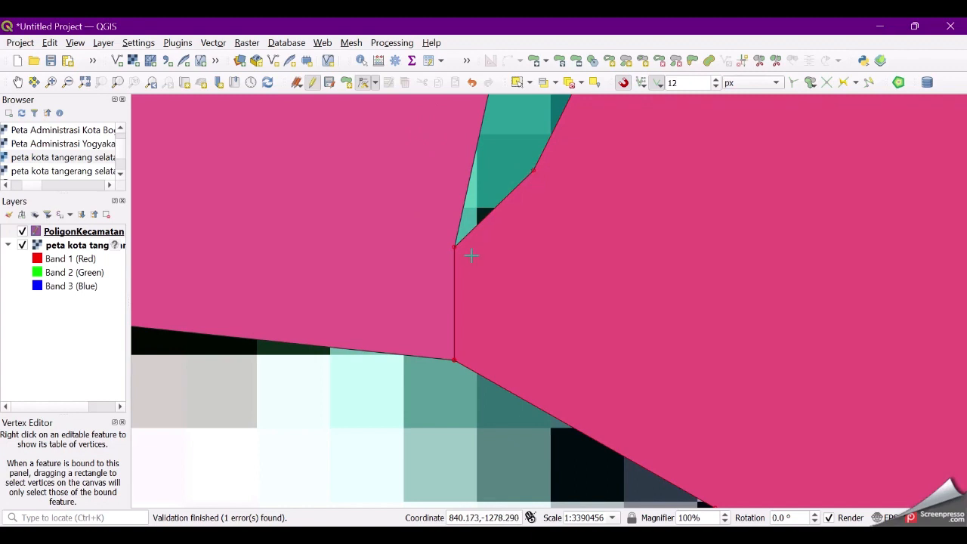
pyautogui.scroll(-1, 471, 256)
pyautogui.scroll(2, 472, 257)
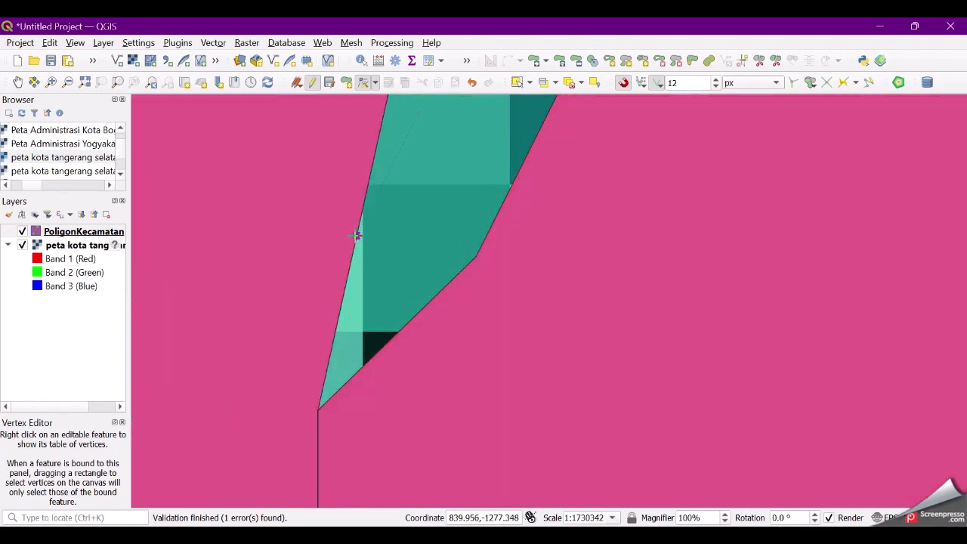
pyautogui.scroll(-1, 356, 292)
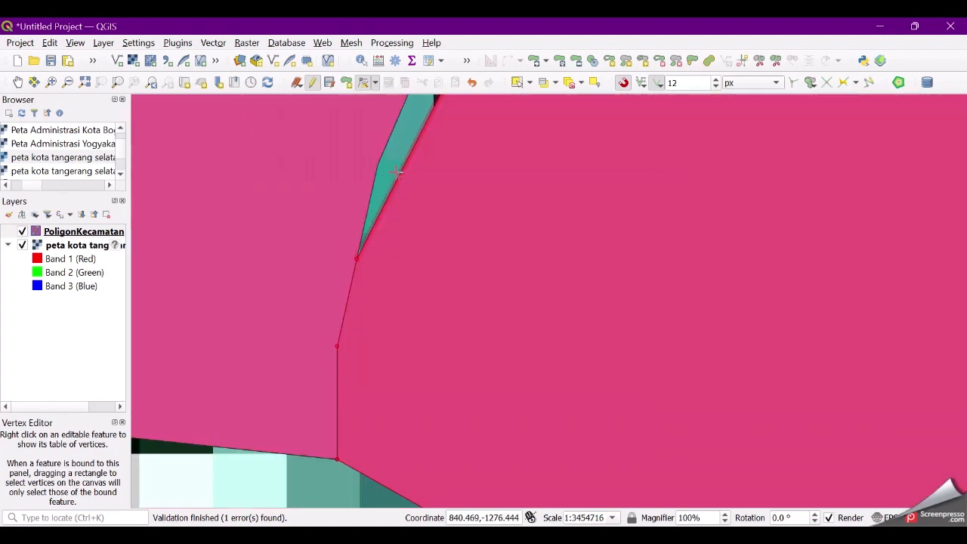
# Step: Continue the eastern polygon's edge northeast by snapping new vertices onto the next two bends of the neighbour's boundary
pyautogui.scroll(1, 404, 160)
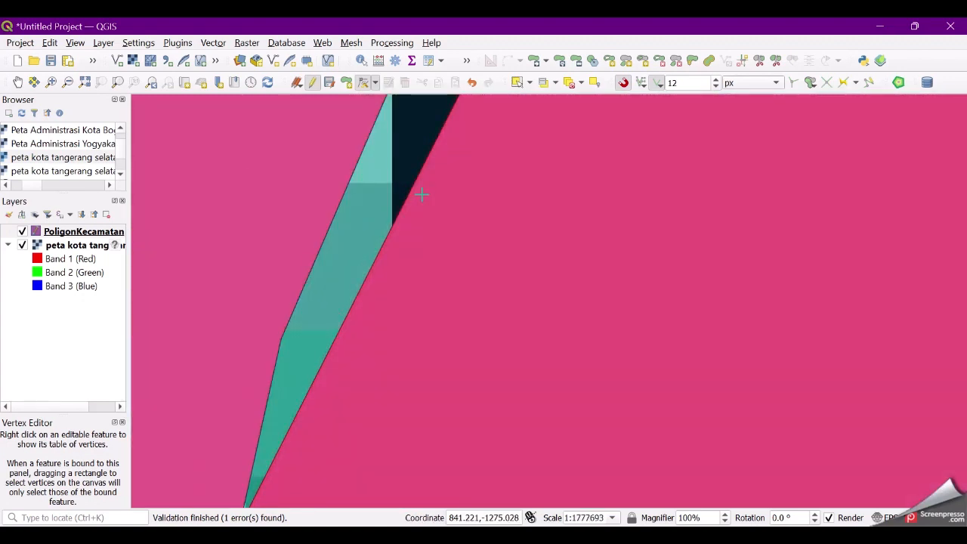
pyautogui.scroll(-1, 376, 291)
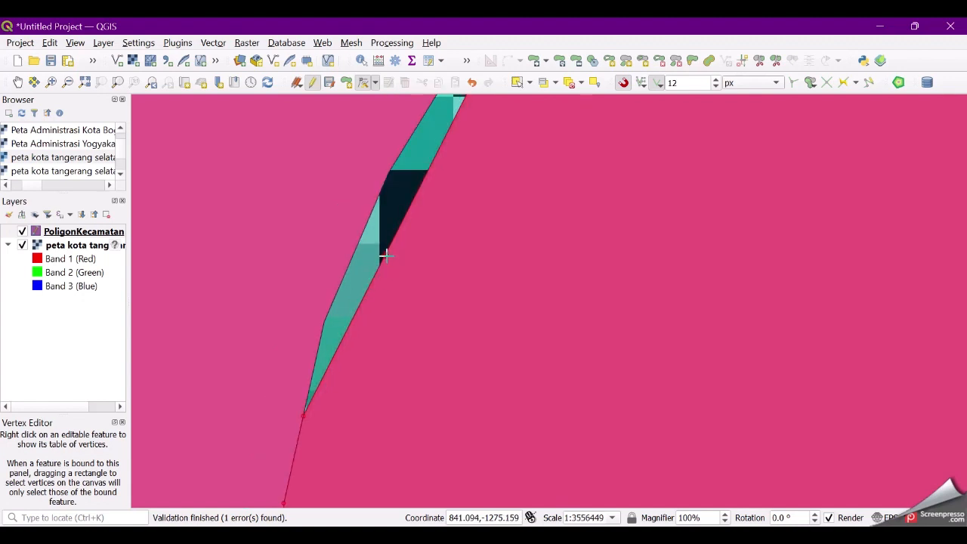
pyautogui.click(323, 321)
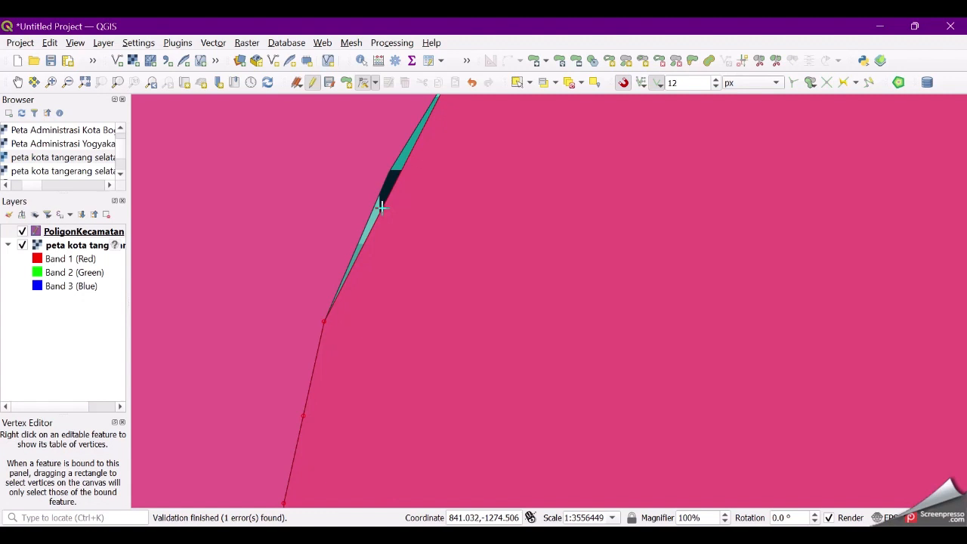
pyautogui.click(389, 173)
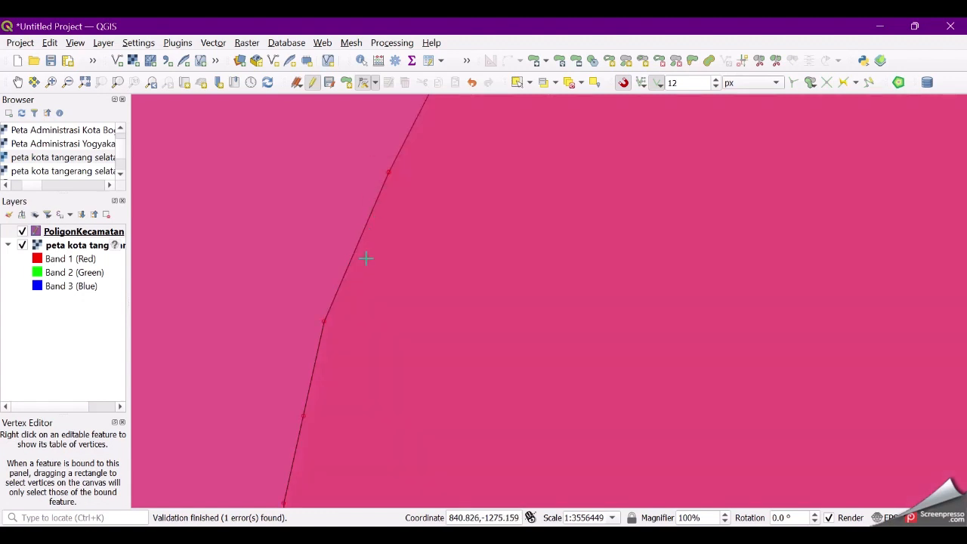
# Step: Snap the eastern polygon's edge onto the neighbour's following northeast bend and place its extra lower vertex back on the shared boundary
pyautogui.scroll(-1, 402, 205)
pyautogui.scroll(1, 402, 235)
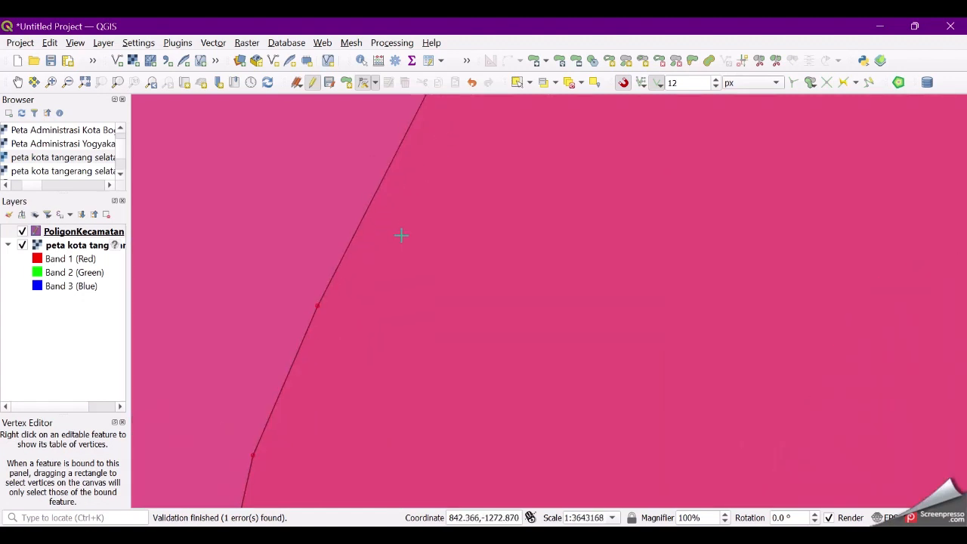
pyautogui.scroll(-1, 401, 235)
pyautogui.scroll(-1, 428, 189)
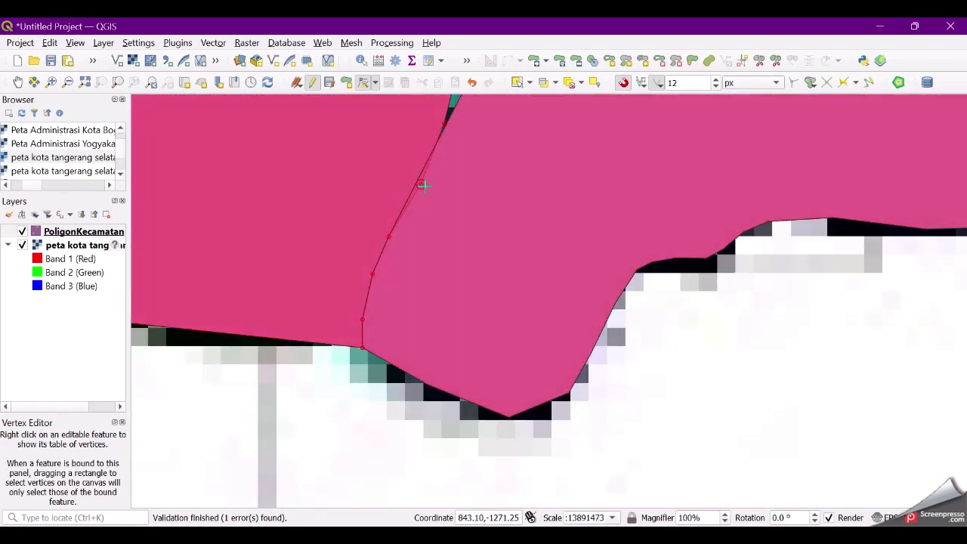
pyautogui.scroll(1, 423, 185)
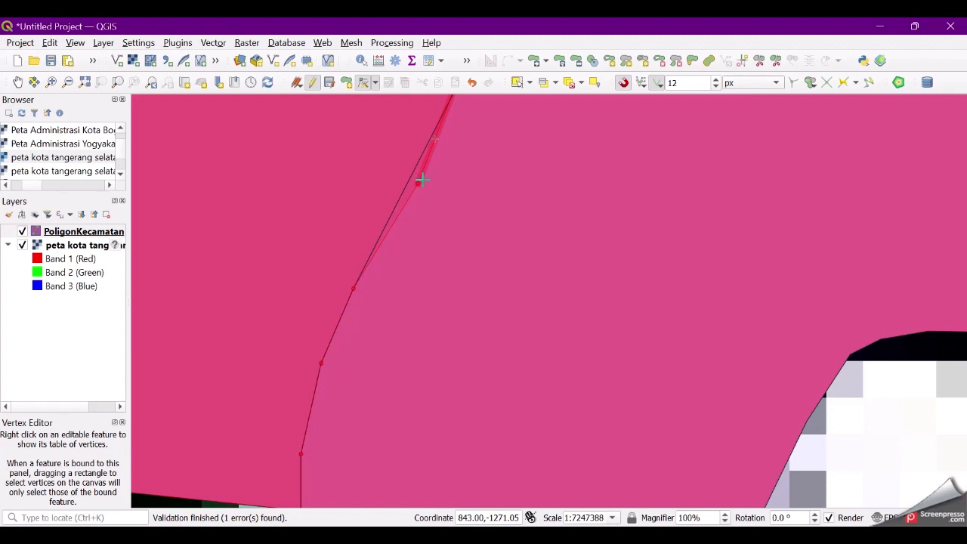
pyautogui.click(421, 179)
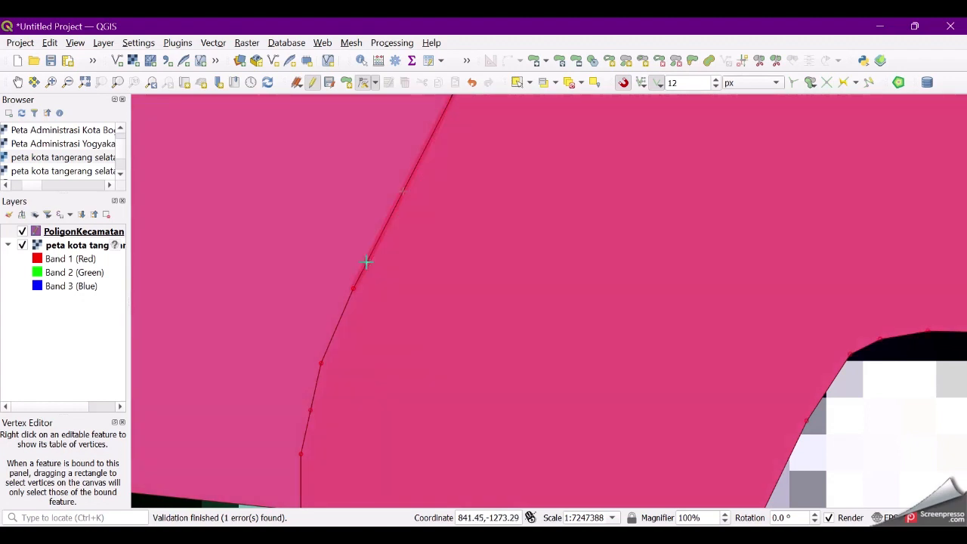
pyautogui.click(402, 194)
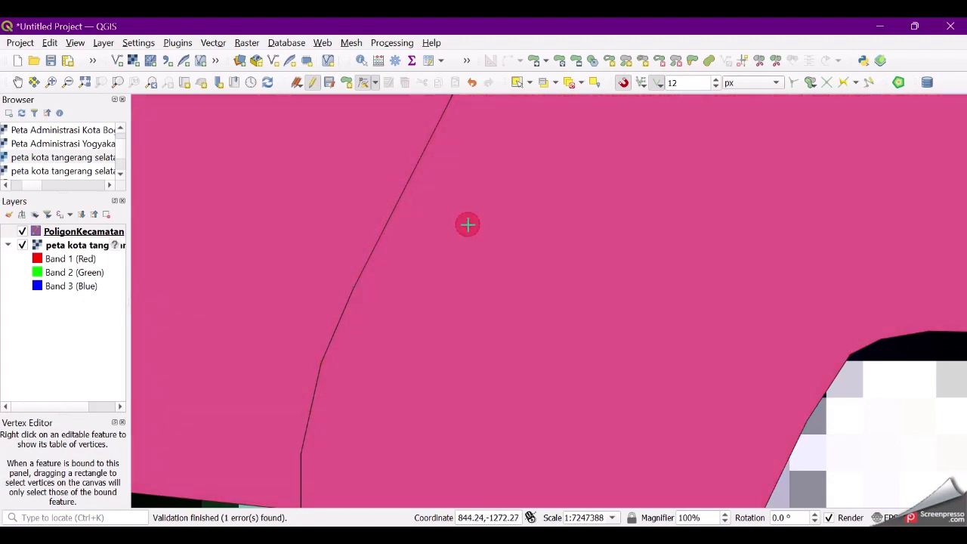
pyautogui.click(469, 224)
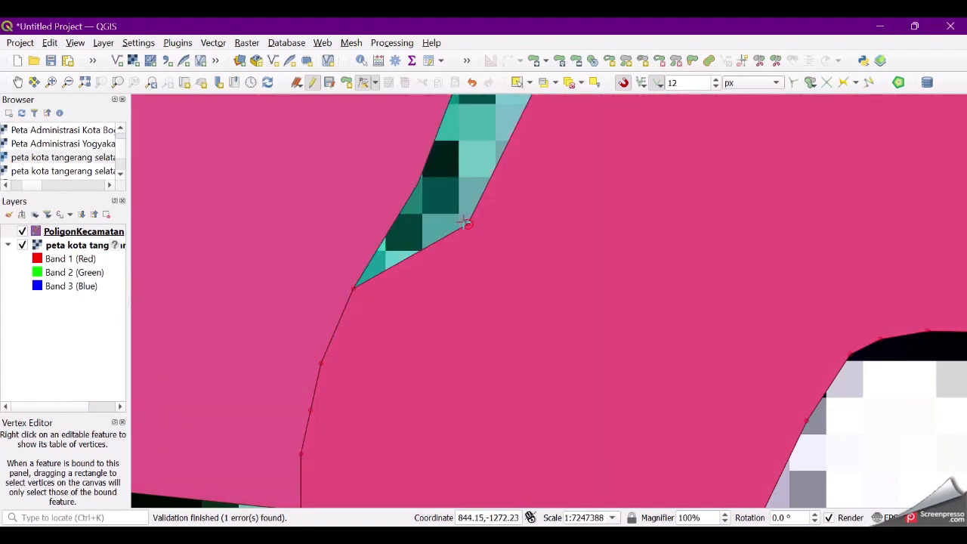
pyautogui.click(420, 182)
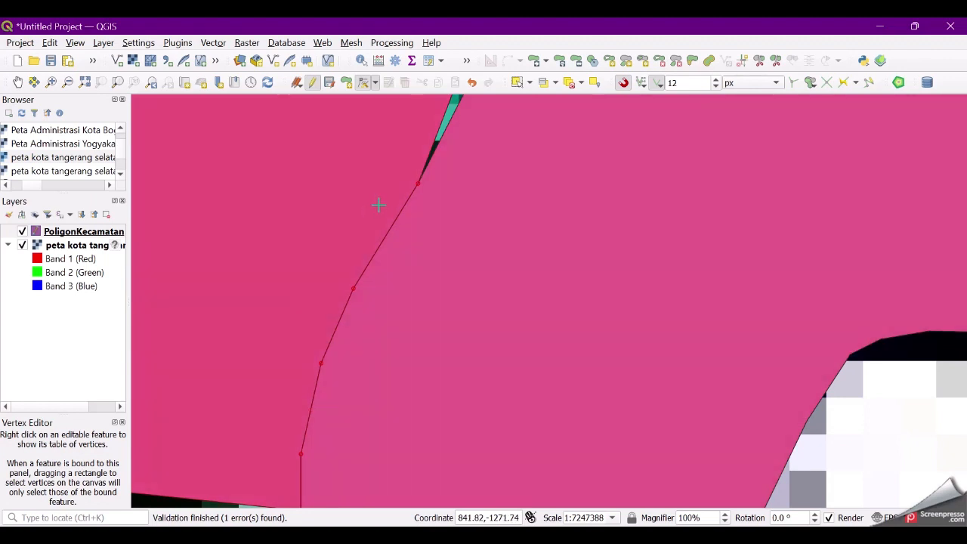
pyautogui.click(311, 409)
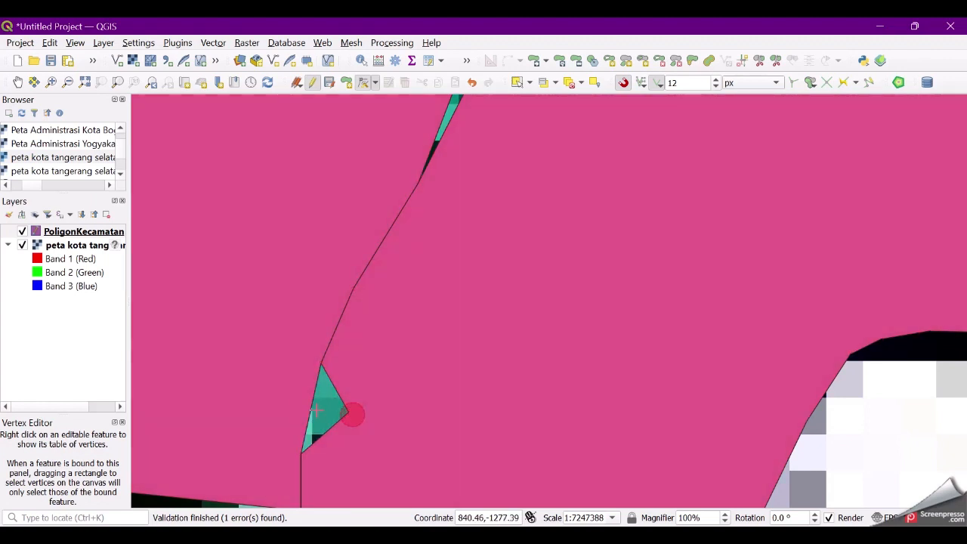
pyautogui.click(311, 408)
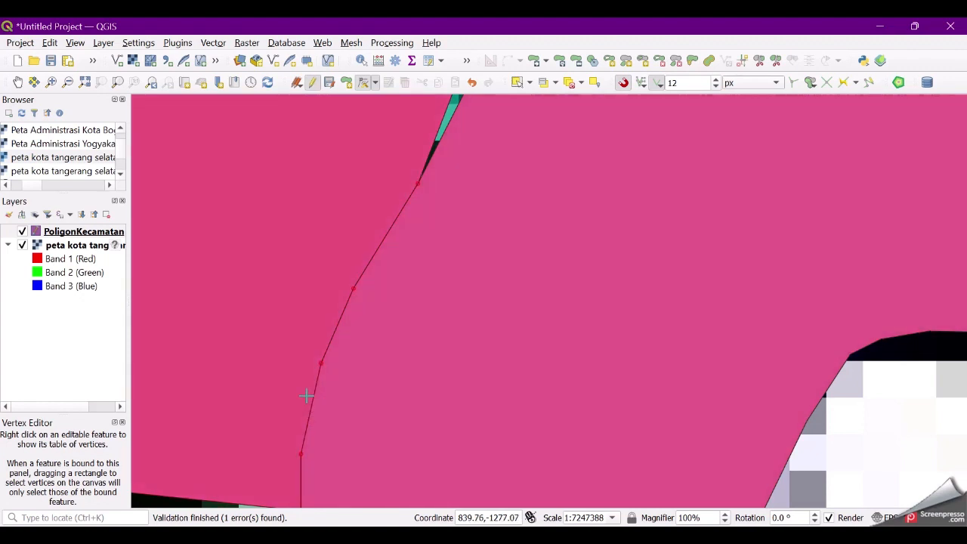
# Step: Close the narrow wedge northward by adding edge vertices on the neighbour's boundary just below the next bend and along the steeper stretch above
pyautogui.scroll(-1, 371, 305)
pyautogui.scroll(2, 411, 161)
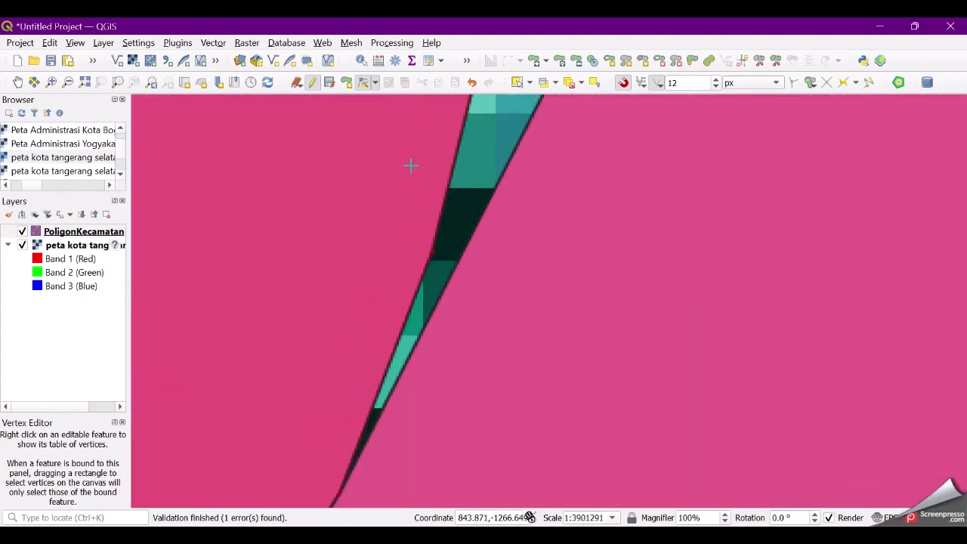
pyautogui.click(438, 288)
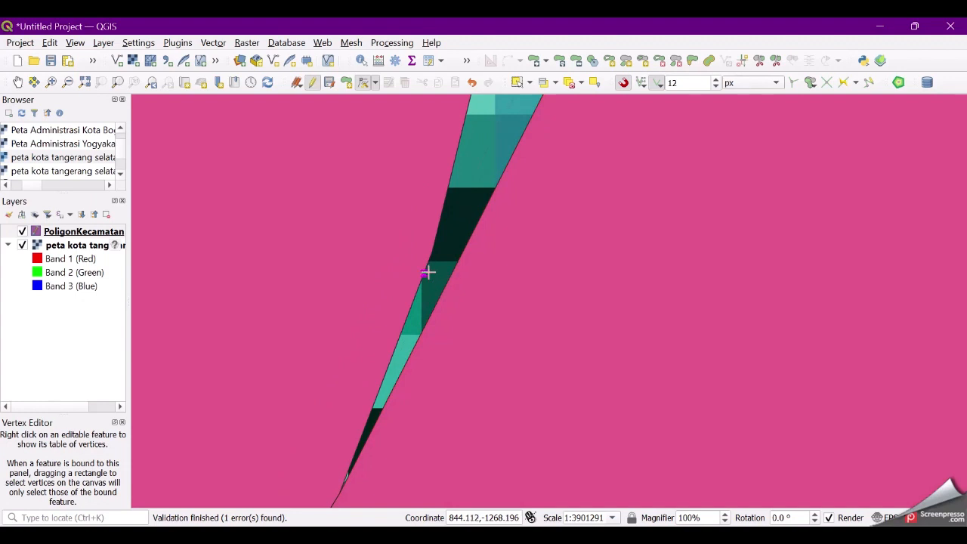
pyautogui.click(428, 268)
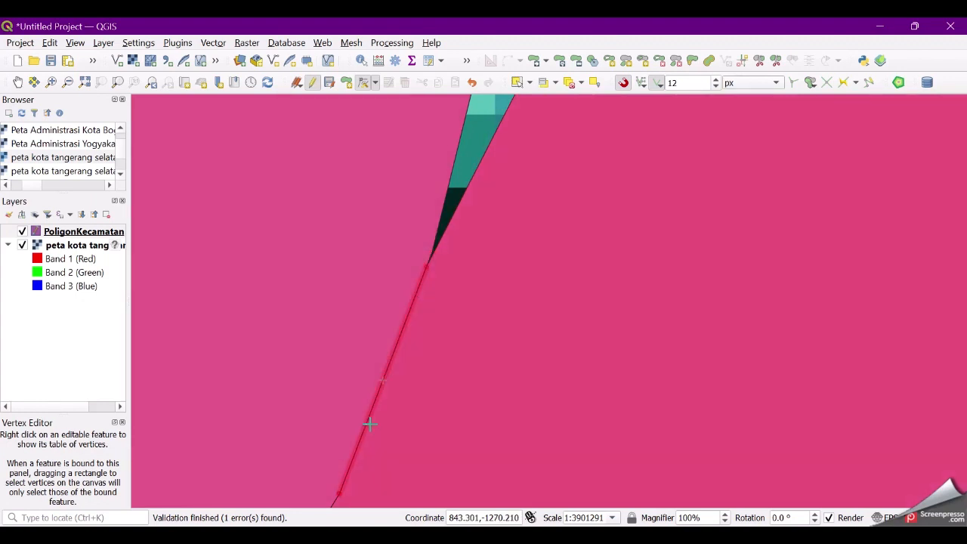
pyautogui.scroll(-1, 390, 352)
pyautogui.scroll(1, 446, 198)
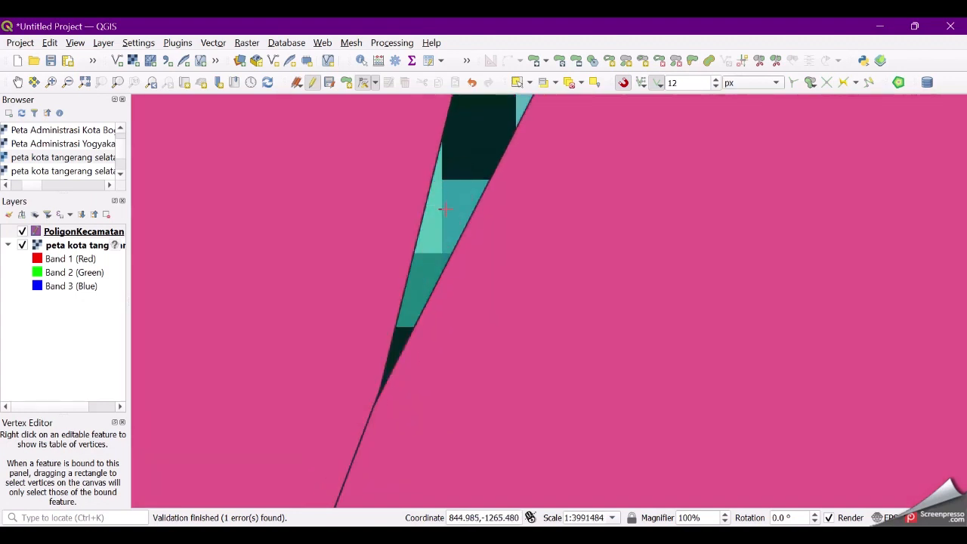
pyautogui.scroll(-1, 445, 197)
pyautogui.scroll(1, 437, 237)
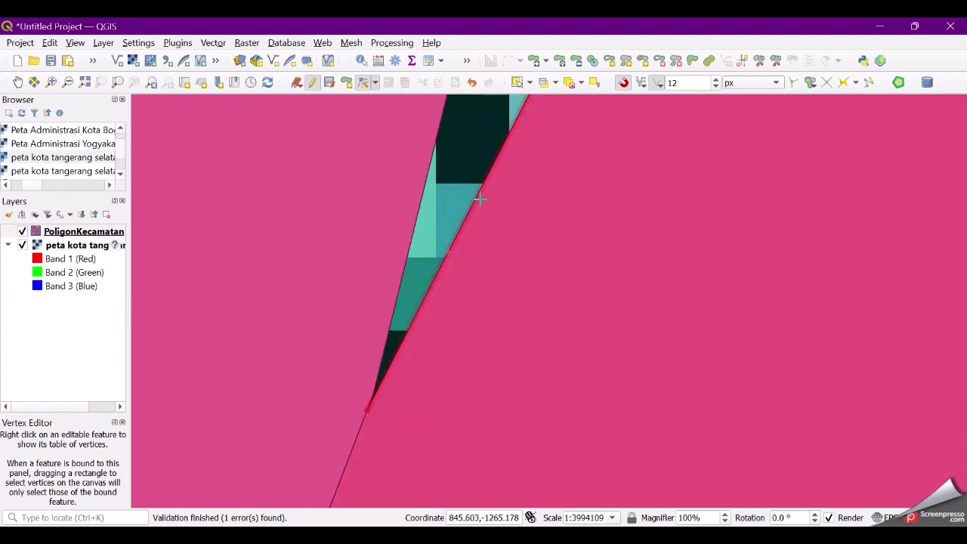
pyautogui.scroll(-1, 416, 216)
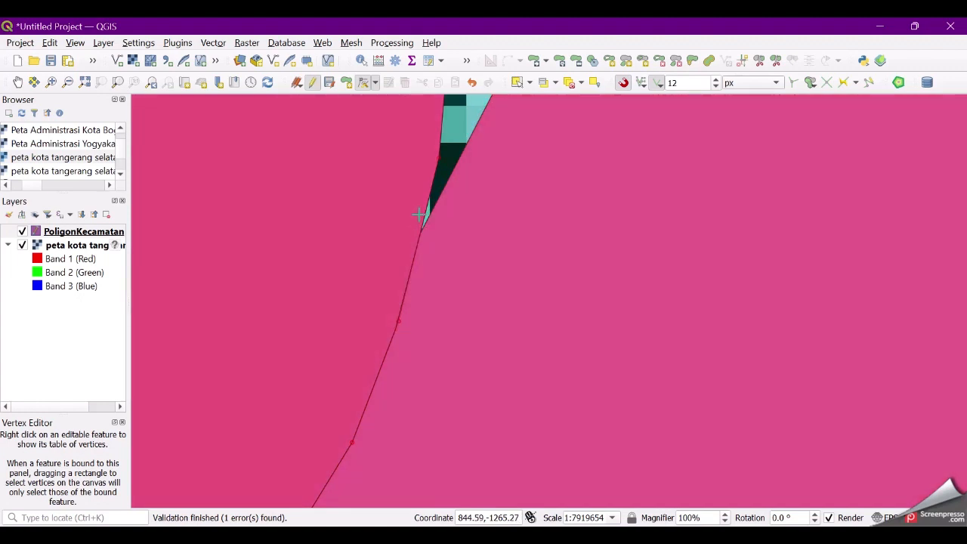
# Step: Snap the eastern polygon's edge to both ends of the near-vertical stretch, up to where the boundary turns northwest
pyautogui.scroll(-2, 421, 216)
pyautogui.scroll(2, 427, 206)
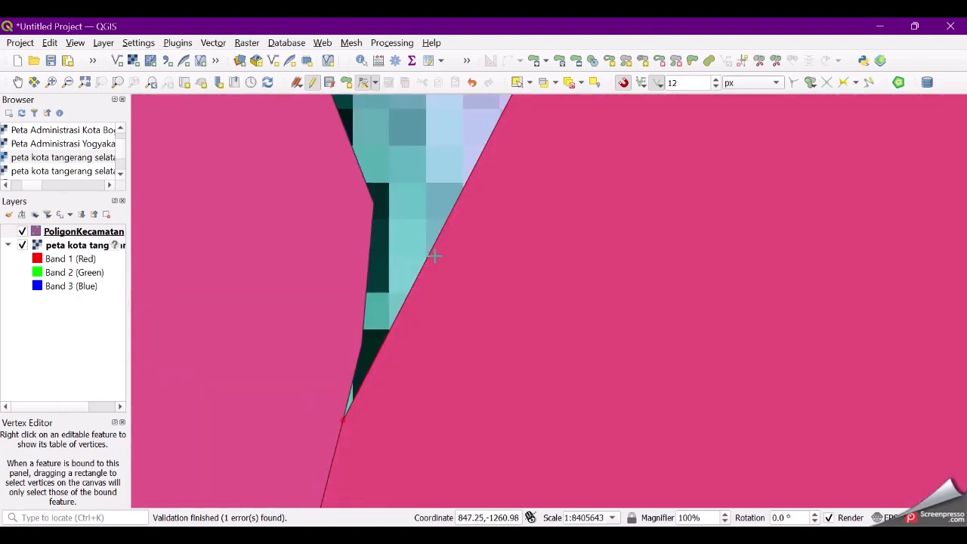
pyautogui.click(362, 345)
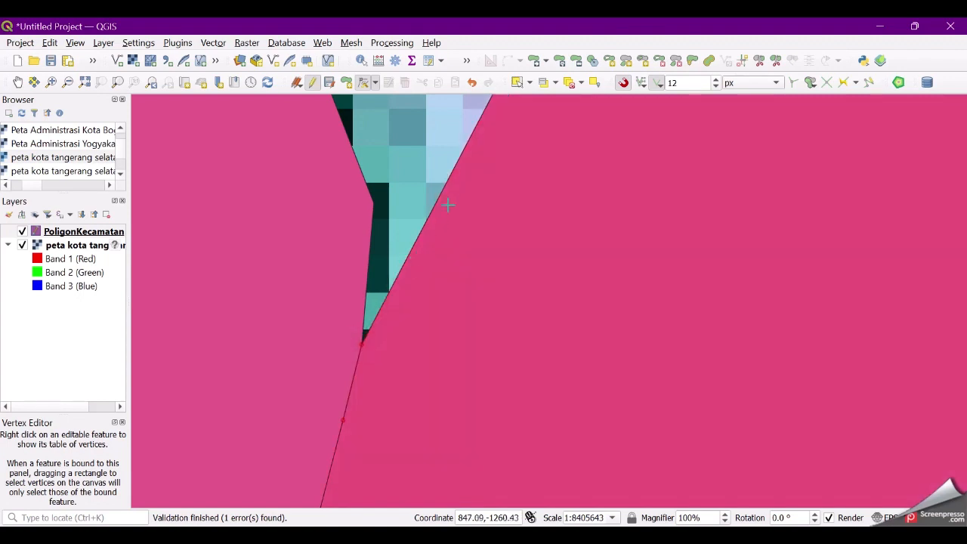
pyautogui.click(376, 200)
# Step: Fit the eastern polygon's edge along the northwest-slanting stretch with a vertex partway and another on the bend at its upper end
pyautogui.scroll(-1, 386, 197)
pyautogui.scroll(2, 389, 162)
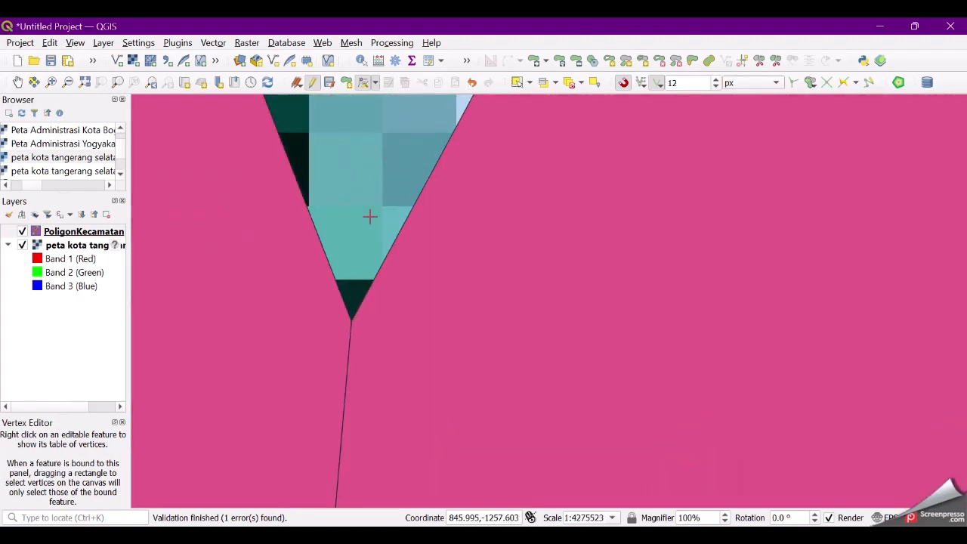
pyautogui.scroll(-2, 370, 220)
pyautogui.scroll(1, 363, 159)
pyautogui.scroll(-1, 350, 210)
pyautogui.scroll(1, 305, 136)
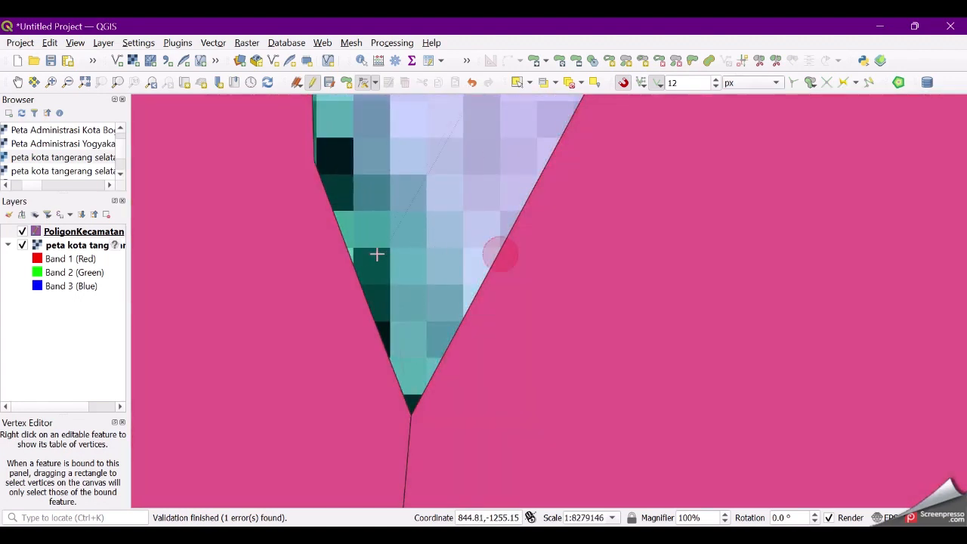
pyautogui.click(343, 243)
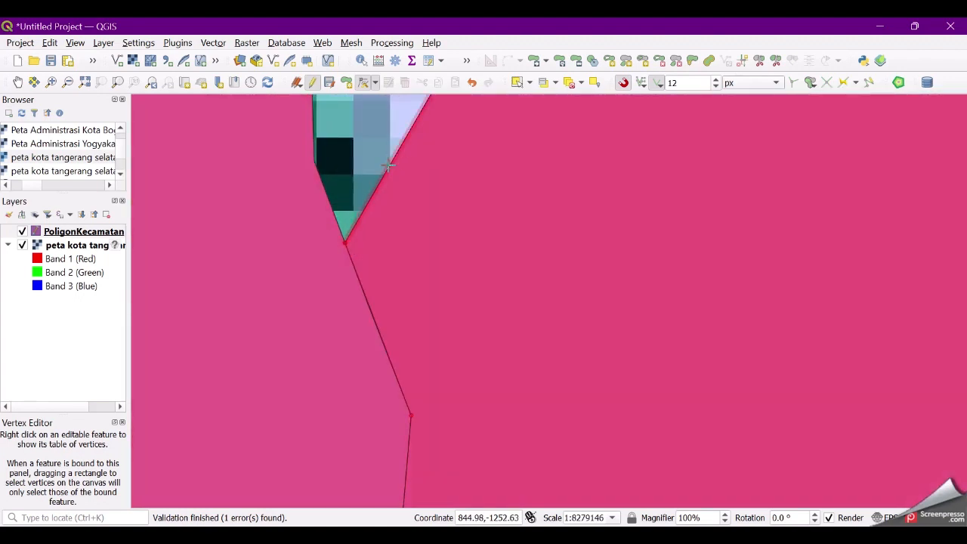
pyautogui.click(388, 166)
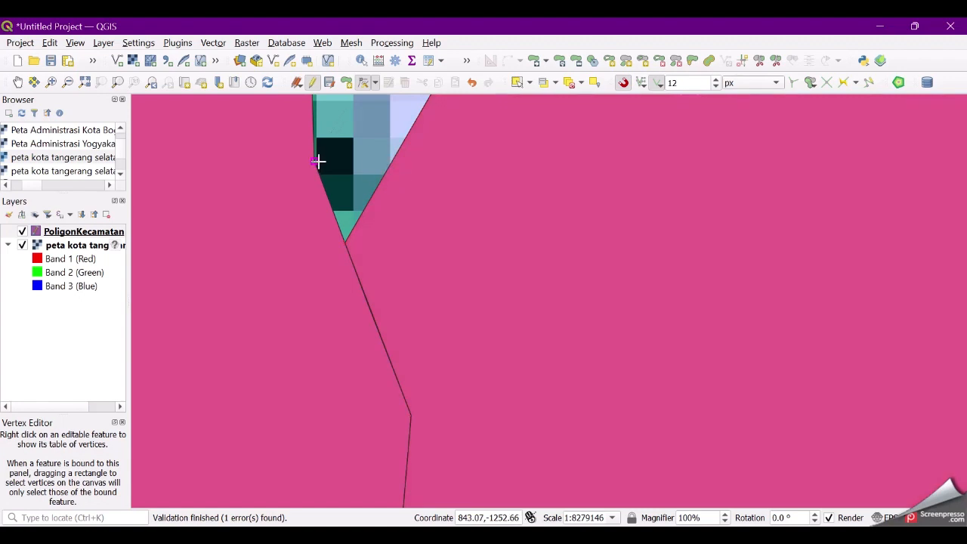
pyautogui.click(314, 161)
# Step: Extend the eastern polygon's edge north along the near-vertical boundary by placing a new vertex on the neighbour's edge beside the dark pixels
pyautogui.scroll(-1, 356, 214)
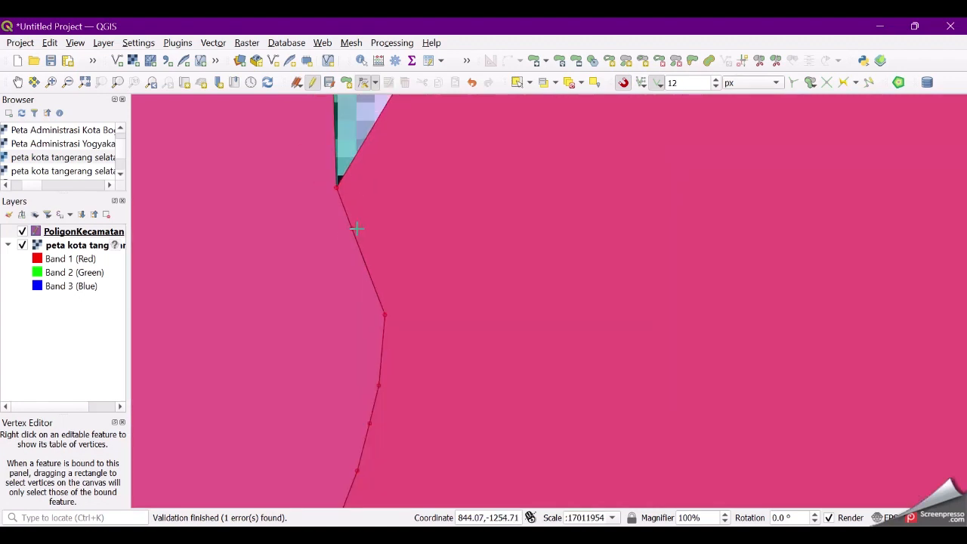
pyautogui.scroll(-1, 357, 227)
pyautogui.scroll(1, 362, 154)
pyautogui.scroll(1, 362, 154)
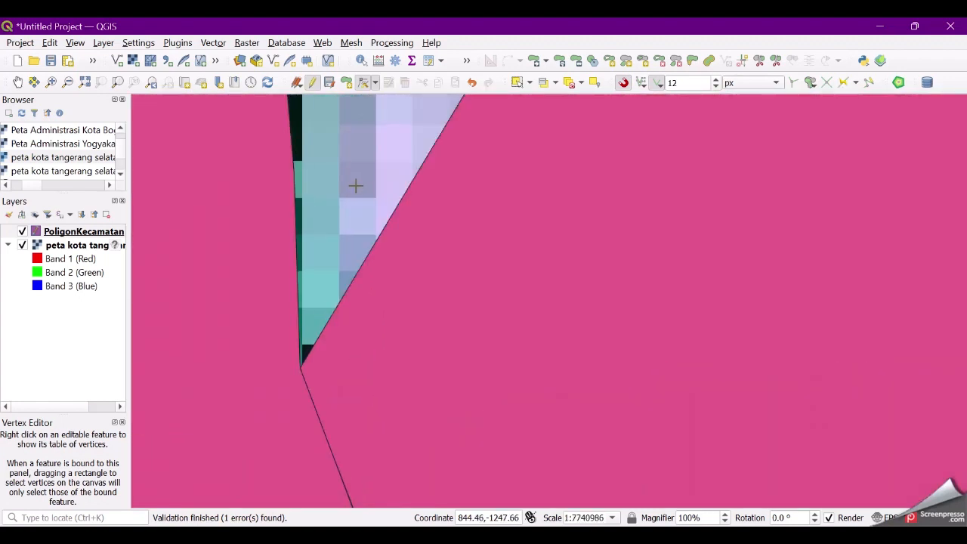
pyautogui.click(384, 230)
pyautogui.click(291, 133)
# Step: Extend the eastern polygon's edge up the near-vertical boundary with a new vertex just below the neighbour's concave bend
pyautogui.scroll(-2, 333, 213)
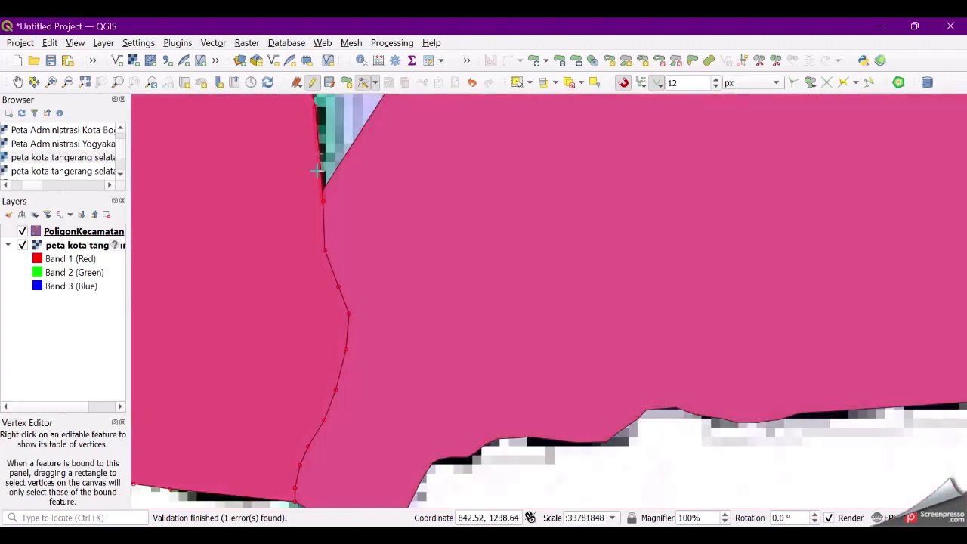
pyautogui.scroll(-2, 321, 168)
pyautogui.scroll(3, 356, 165)
pyautogui.scroll(-2, 760, 355)
pyautogui.scroll(2, 350, 249)
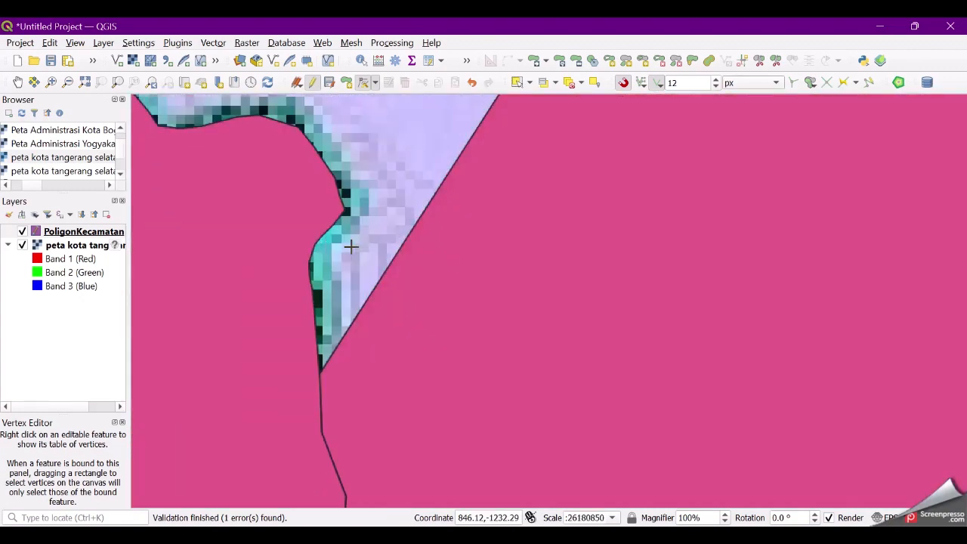
pyautogui.click(412, 237)
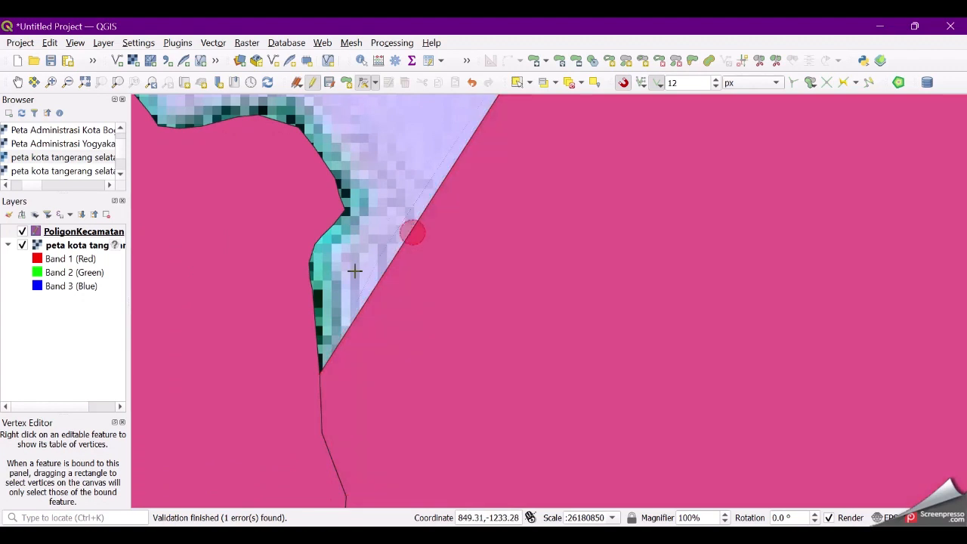
pyautogui.click(312, 286)
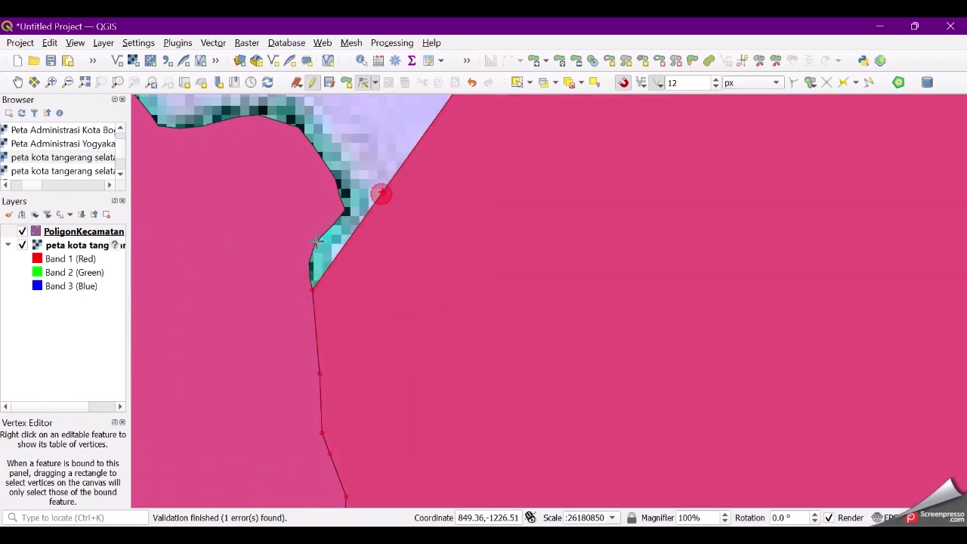
# Step: Fit the eastern polygon's edge around the concave bend by snapping vertices to the neighbour's corners, up to where the boundary turns northeast
pyautogui.scroll(2, 310, 272)
pyautogui.scroll(1, 307, 281)
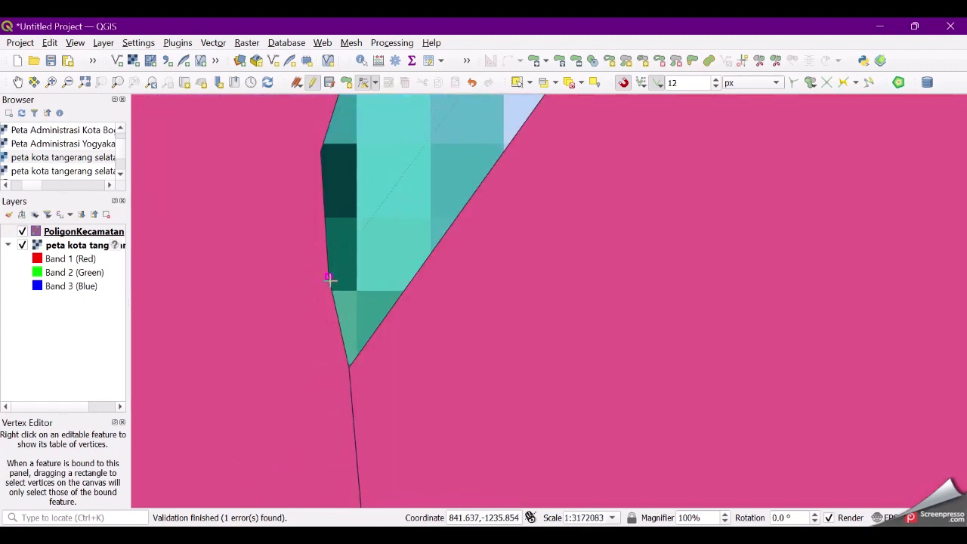
pyautogui.click(329, 278)
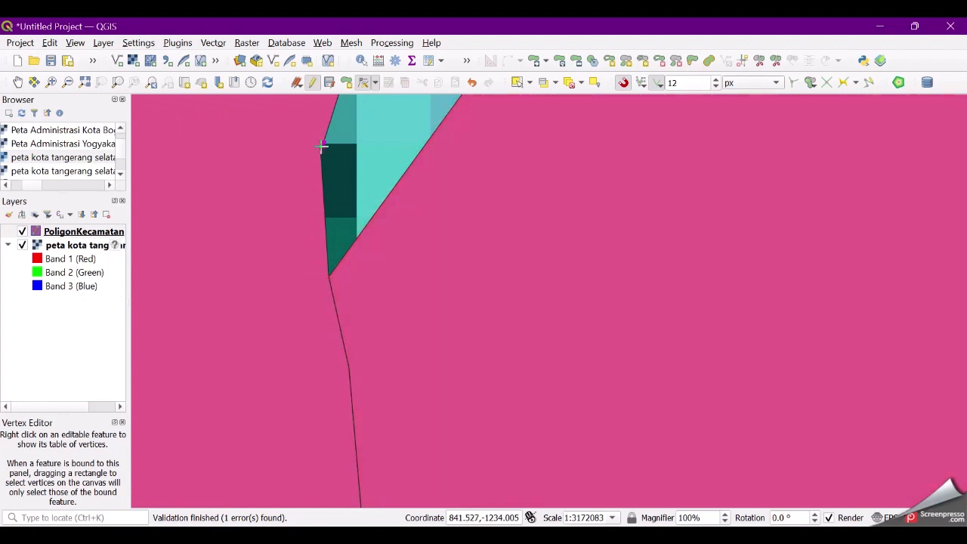
pyautogui.scroll(-1, 388, 218)
pyautogui.scroll(-1, 388, 184)
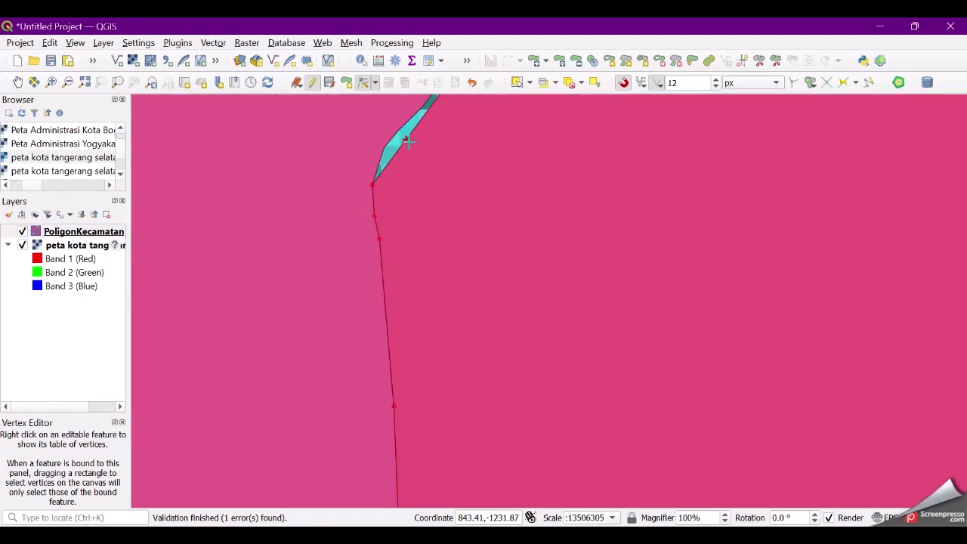
pyautogui.scroll(-1, 385, 148)
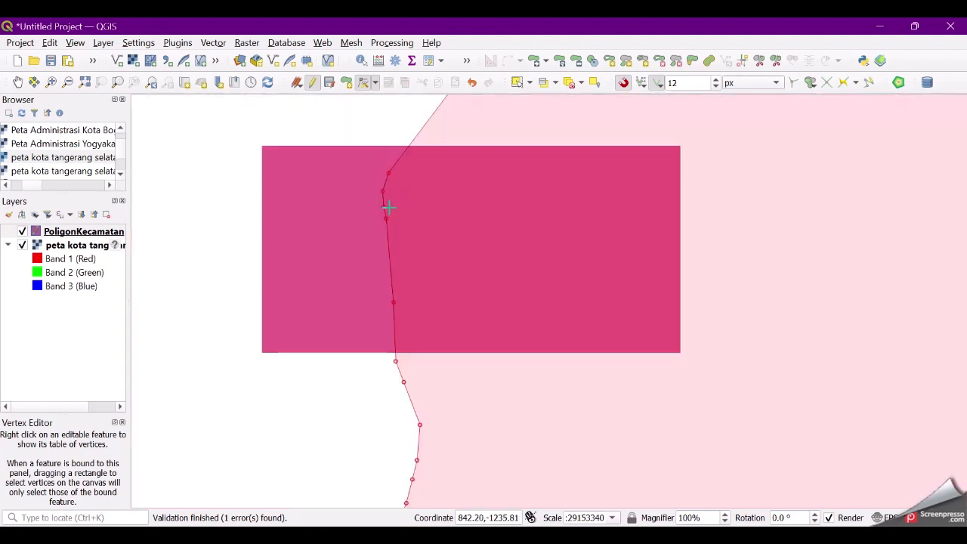
pyautogui.scroll(2, 433, 153)
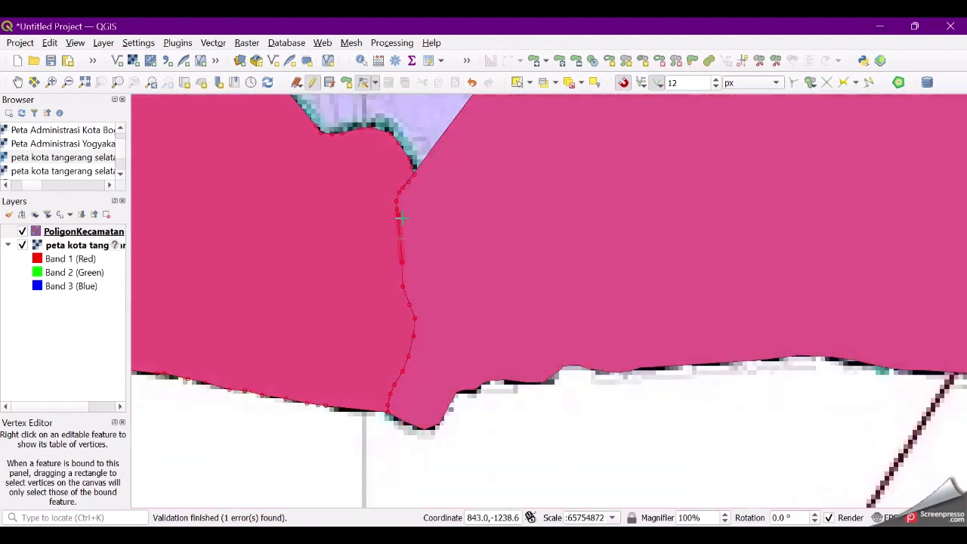
pyautogui.scroll(1, 395, 242)
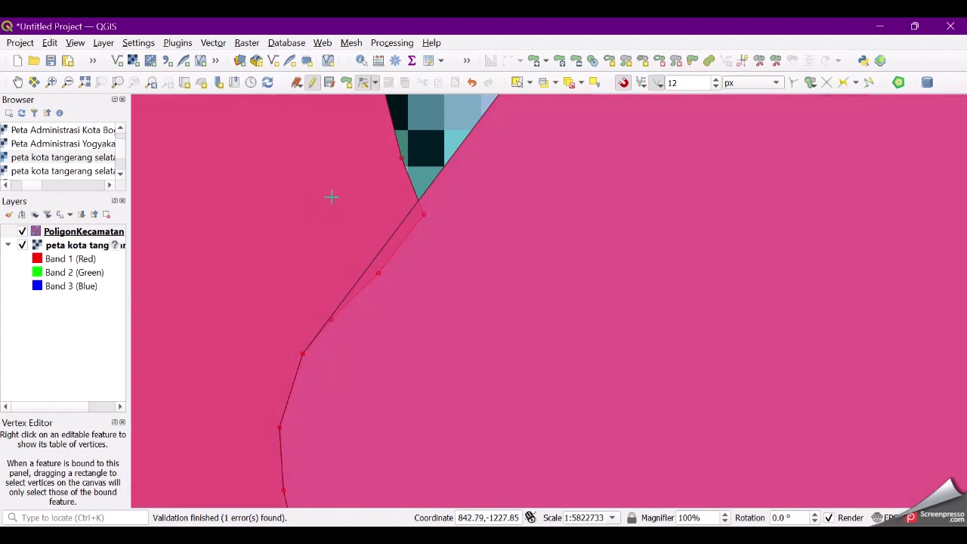
# Step: Pull the overlapping edge off the western polygon and snap it corner by corner along the northeast-slanting stretch to the neighbour's pointed tip
pyautogui.click(402, 224)
pyautogui.click(459, 261)
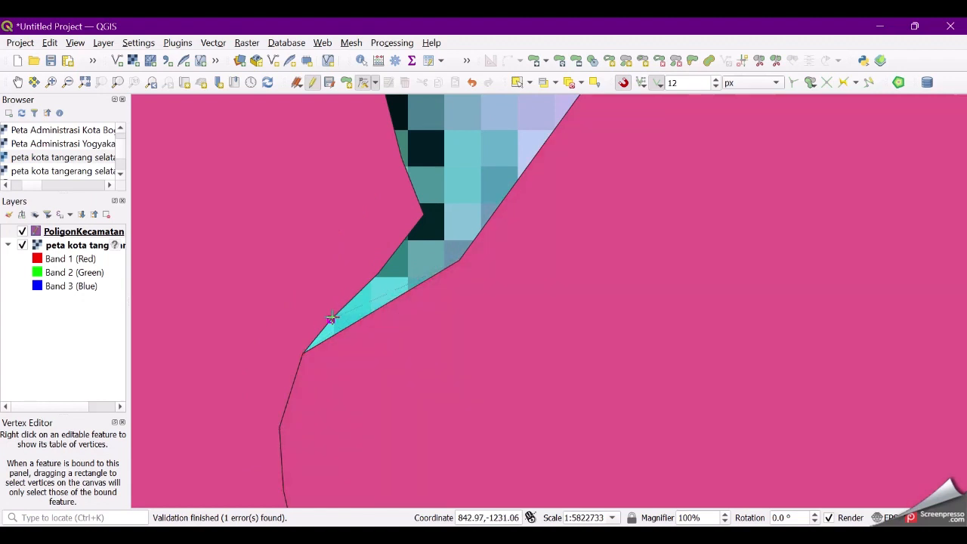
pyautogui.click(332, 318)
pyautogui.click(396, 292)
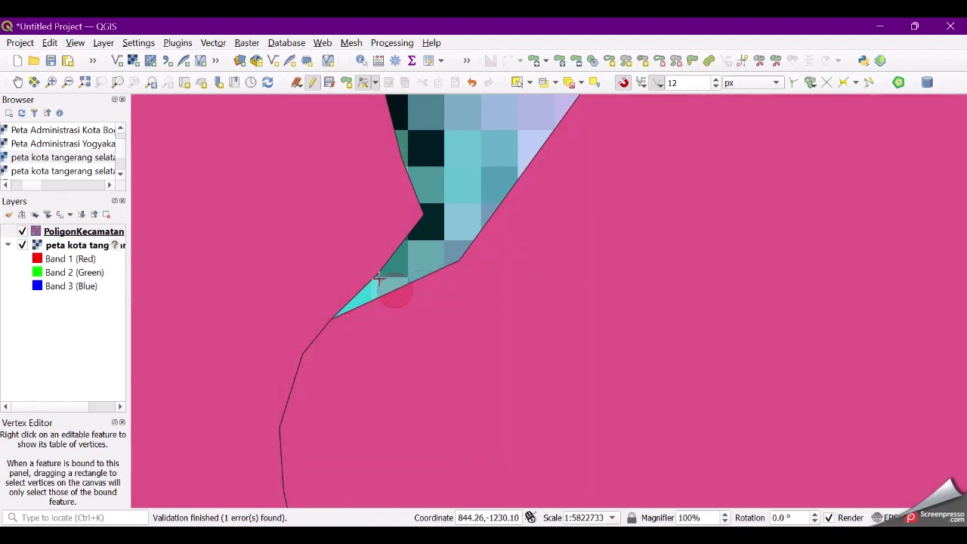
pyautogui.click(379, 275)
pyautogui.click(459, 262)
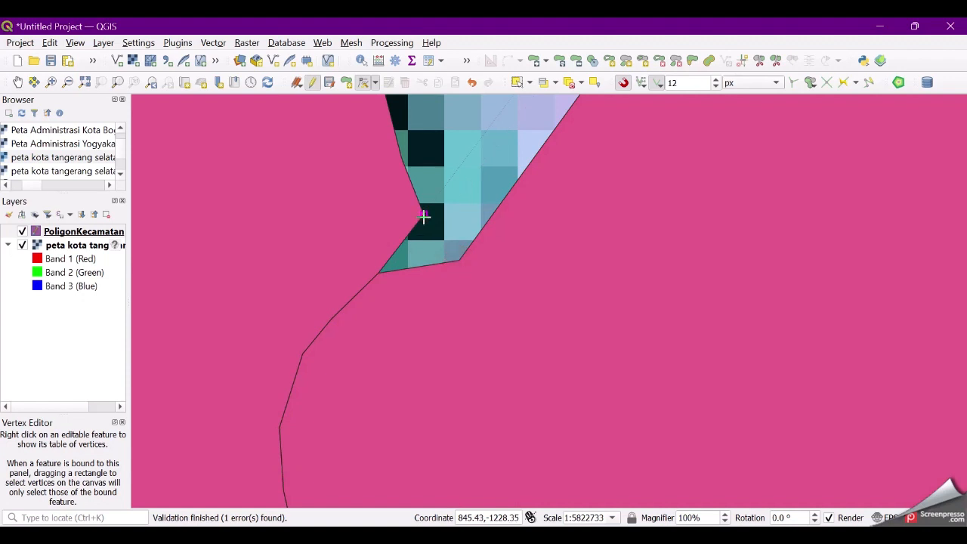
pyautogui.click(423, 215)
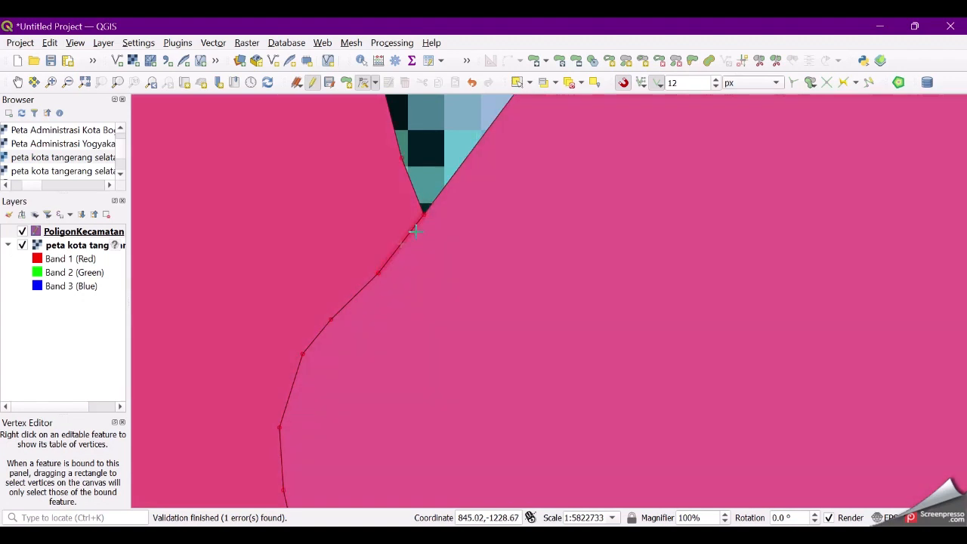
# Step: Add two edge vertices on the neighbour's corners directly above the pointed tip, where the boundary heads back north-northwest
pyautogui.scroll(-1, 412, 235)
pyautogui.scroll(1, 419, 200)
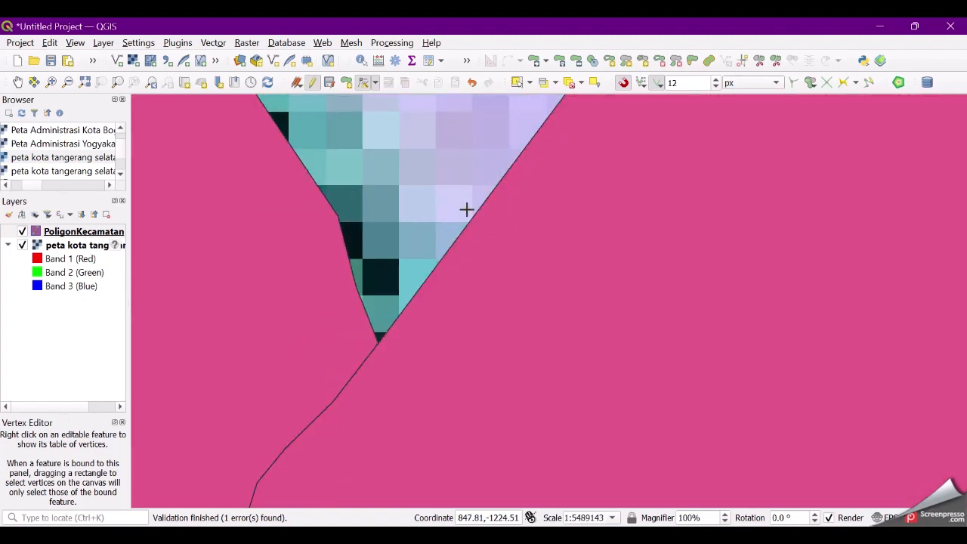
pyautogui.click(357, 287)
pyautogui.click(430, 191)
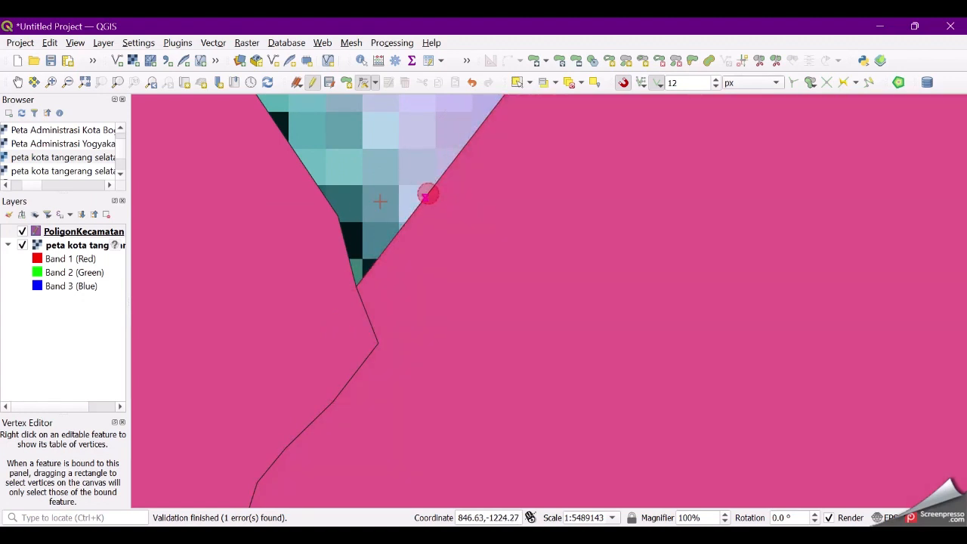
pyautogui.click(340, 216)
# Step: Continue the eastern polygon's edge northwest by snapping vertices to the neighbour's corners up to the top of its rounded bulge
pyautogui.scroll(-1, 380, 265)
pyautogui.scroll(1, 360, 175)
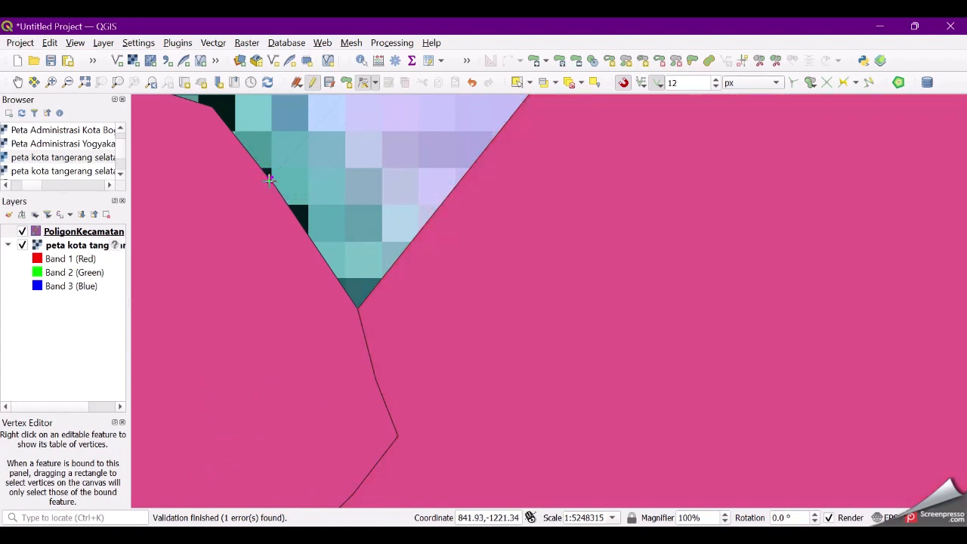
pyautogui.scroll(-1, 325, 231)
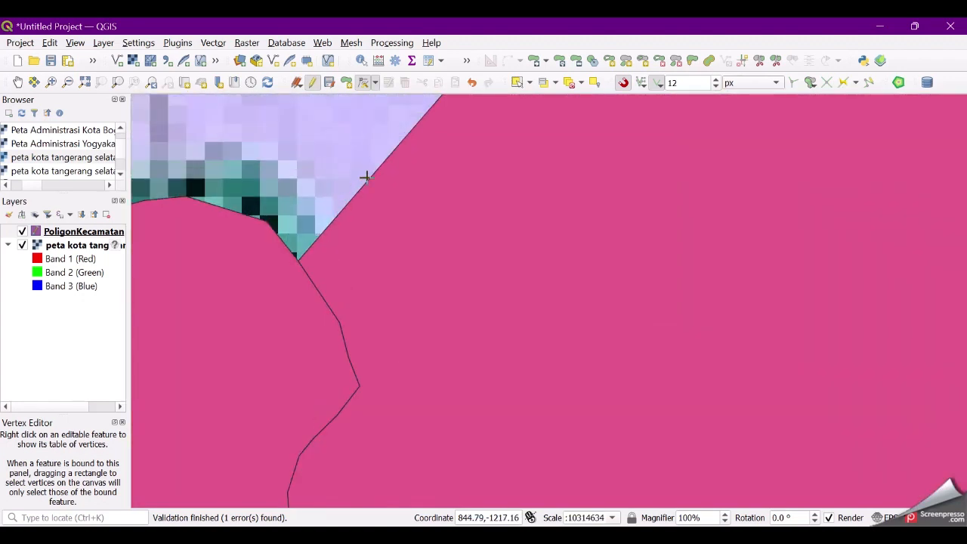
pyautogui.click(268, 222)
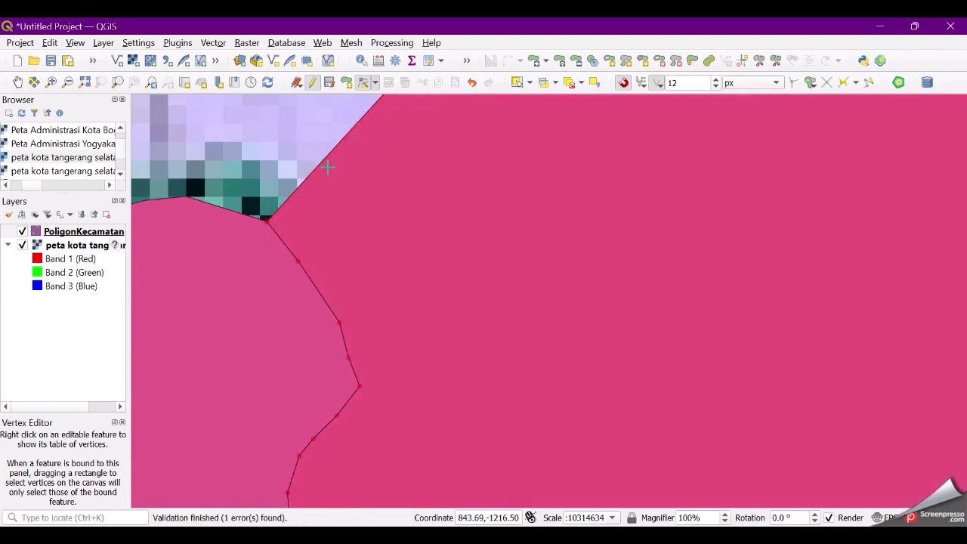
pyautogui.doubleClick(328, 157)
pyautogui.click(188, 197)
pyautogui.scroll(1, 287, 209)
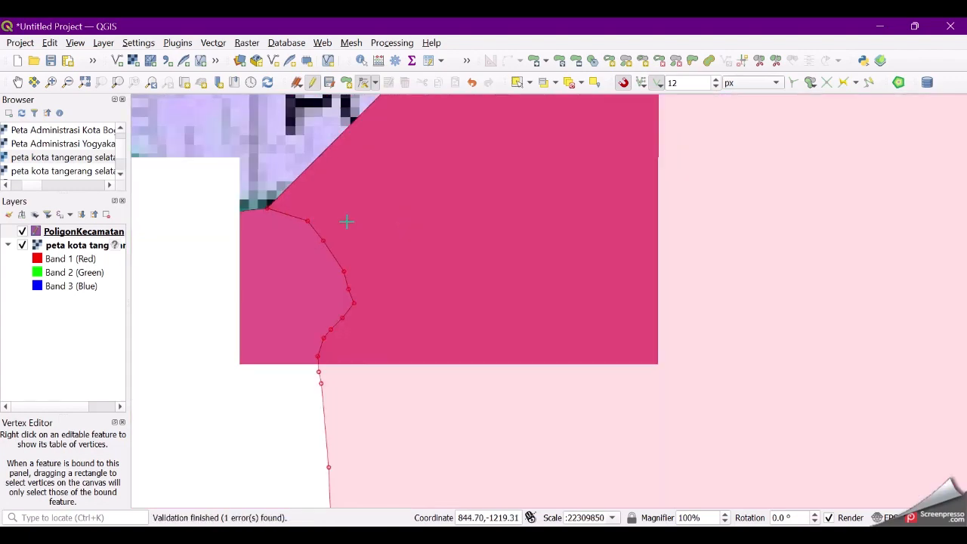
# Step: Pull the long diagonal edge northwest with an intermediate vertex in the uncovered area above the bulge
pyautogui.scroll(-2, 624, 325)
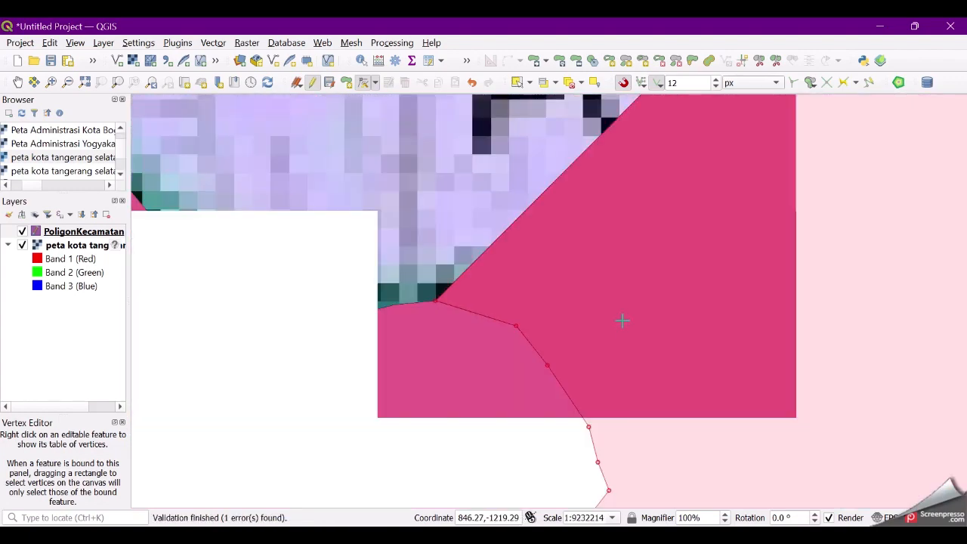
pyautogui.scroll(2, 528, 251)
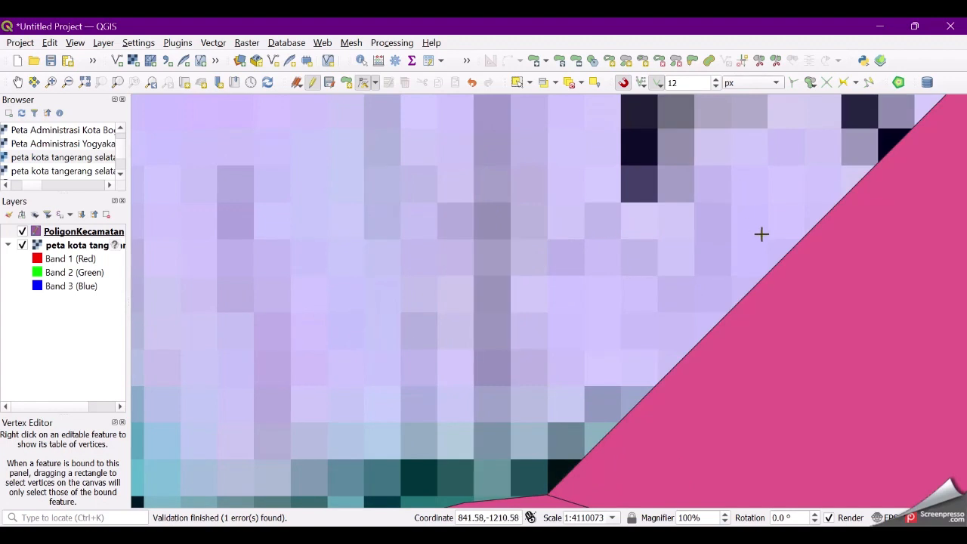
pyautogui.doubleClick(751, 296)
pyautogui.click(442, 301)
pyautogui.scroll(-1, 521, 291)
pyautogui.scroll(2, 572, 242)
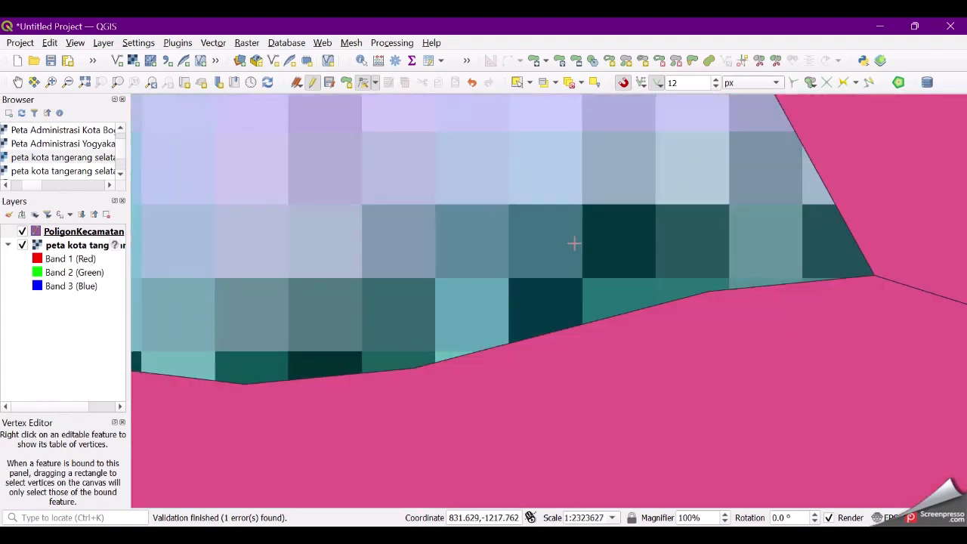
# Step: Snap the eastern polygon's edge westward to the three corners along the bulge's gentle descent, ending at its lowest point
pyautogui.scroll(-1, 572, 242)
pyautogui.scroll(1, 766, 190)
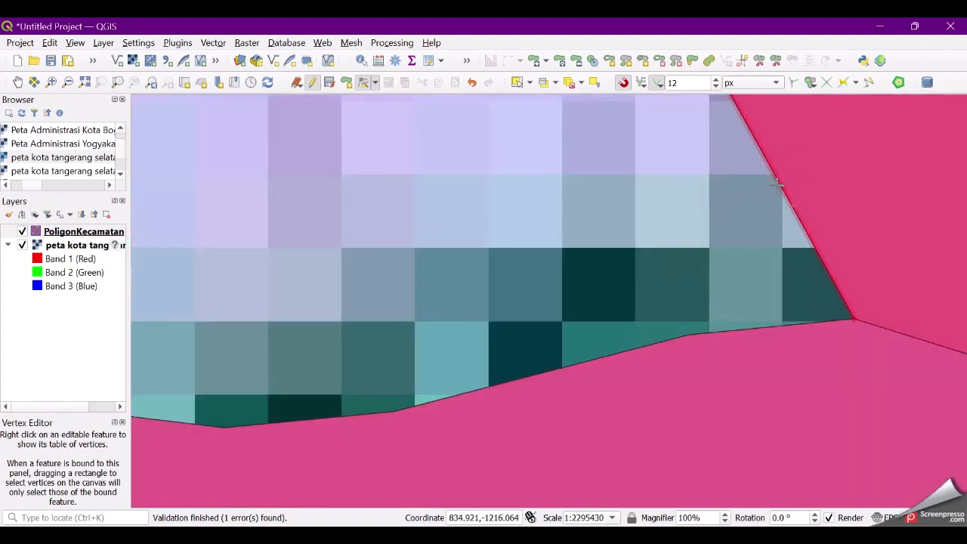
pyautogui.click(688, 333)
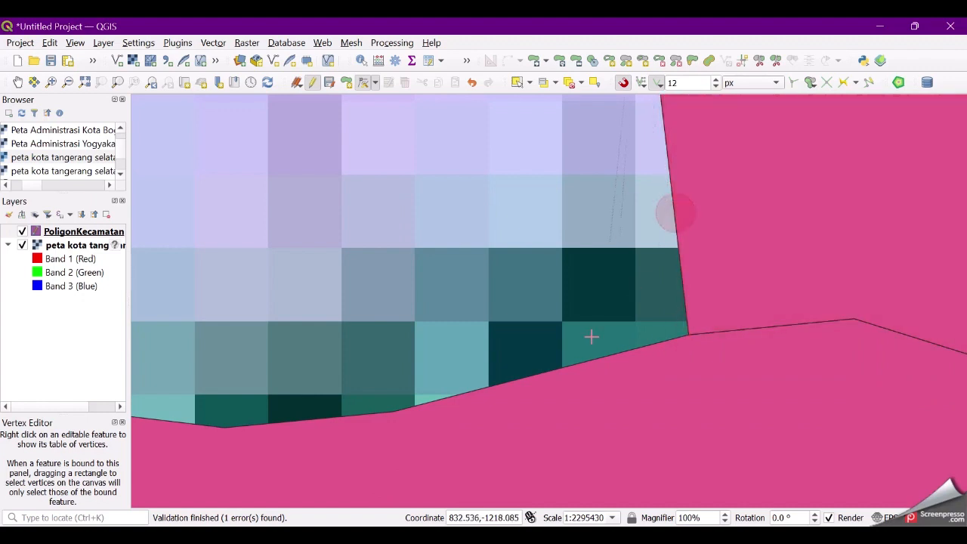
pyautogui.click(393, 414)
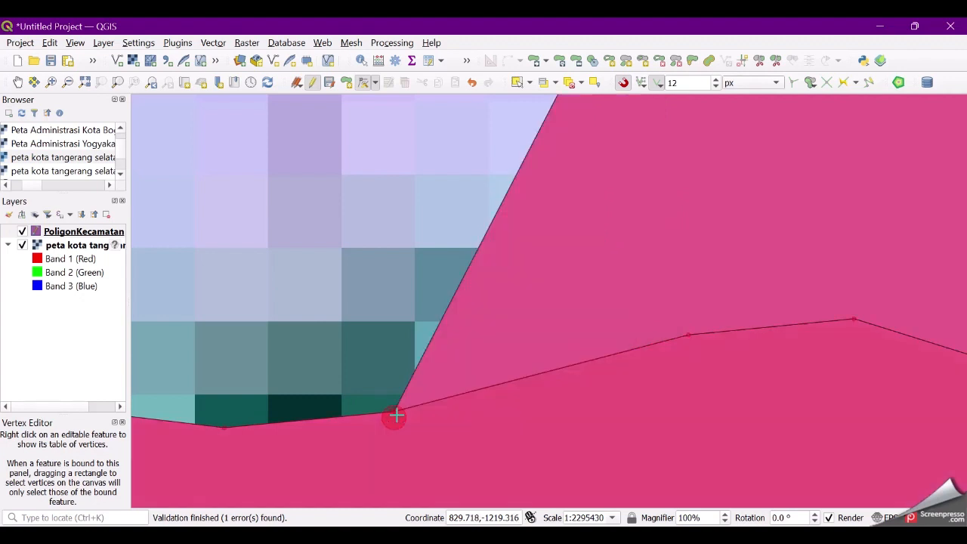
pyautogui.click(477, 254)
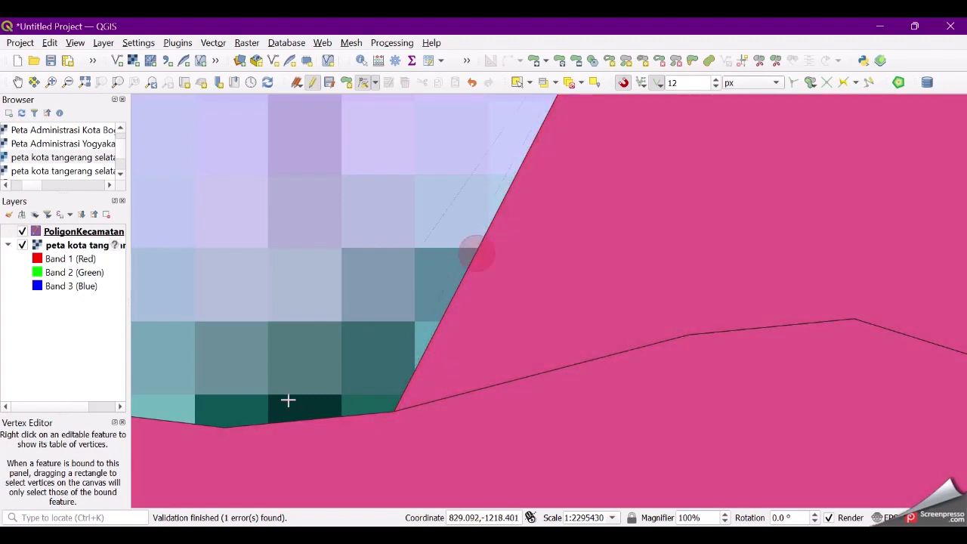
pyautogui.click(222, 430)
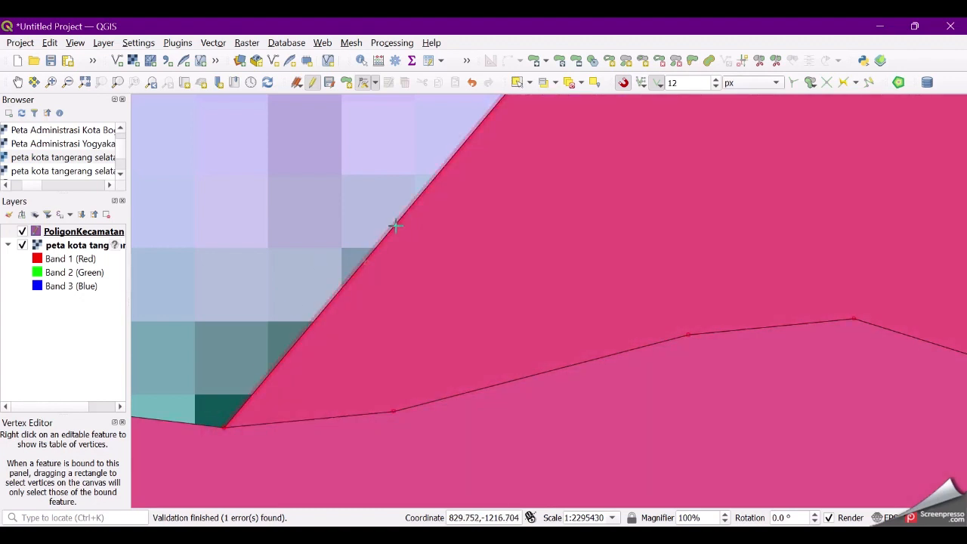
# Step: Carry the edge past the low point with a vertex partway, one on the sharp corner and one on the next corner northwest
pyautogui.click(372, 258)
pyautogui.click(151, 418)
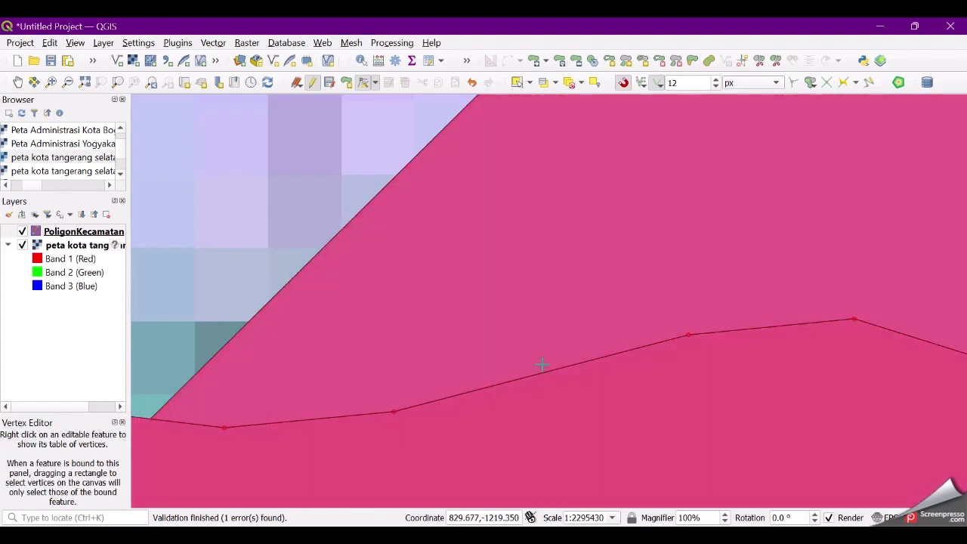
pyautogui.scroll(-1, 762, 346)
pyautogui.scroll(1, 535, 312)
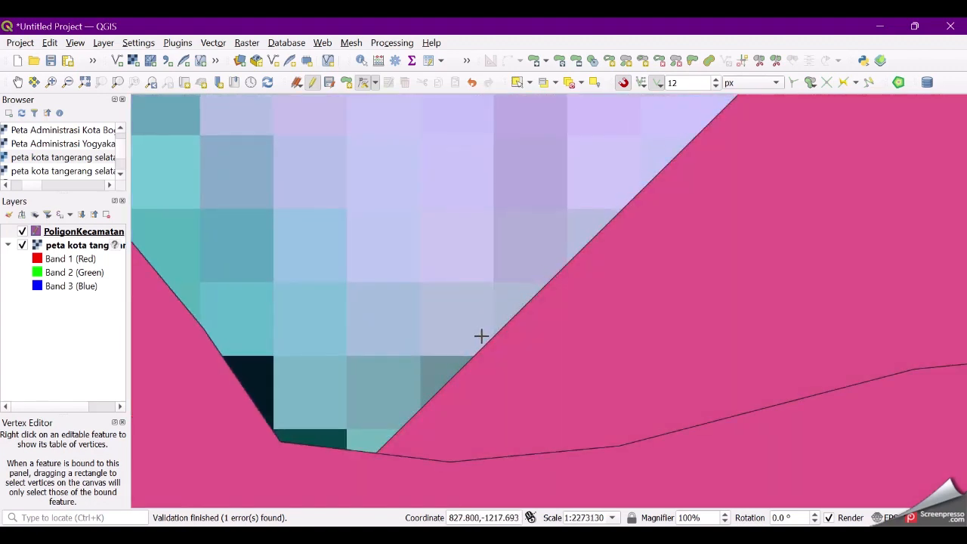
pyautogui.click(557, 273)
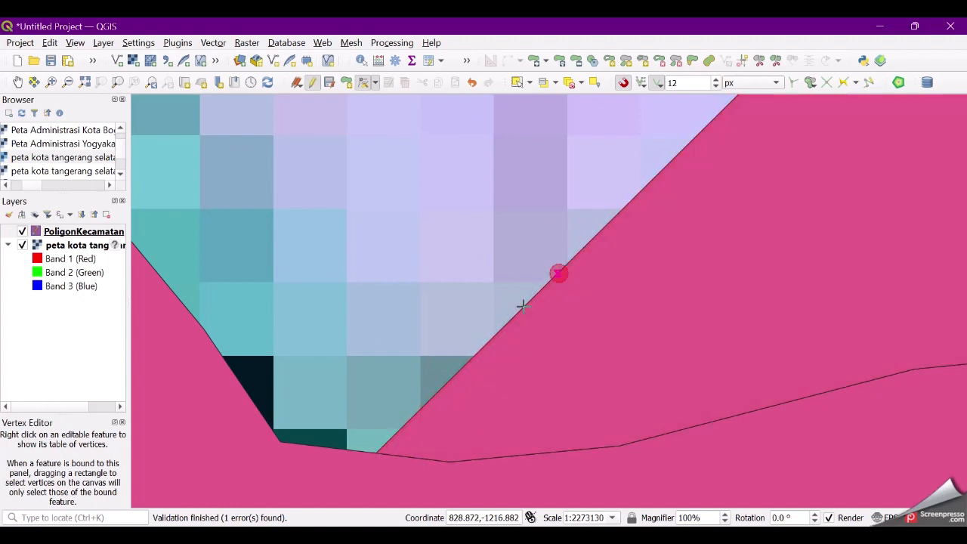
pyautogui.click(281, 440)
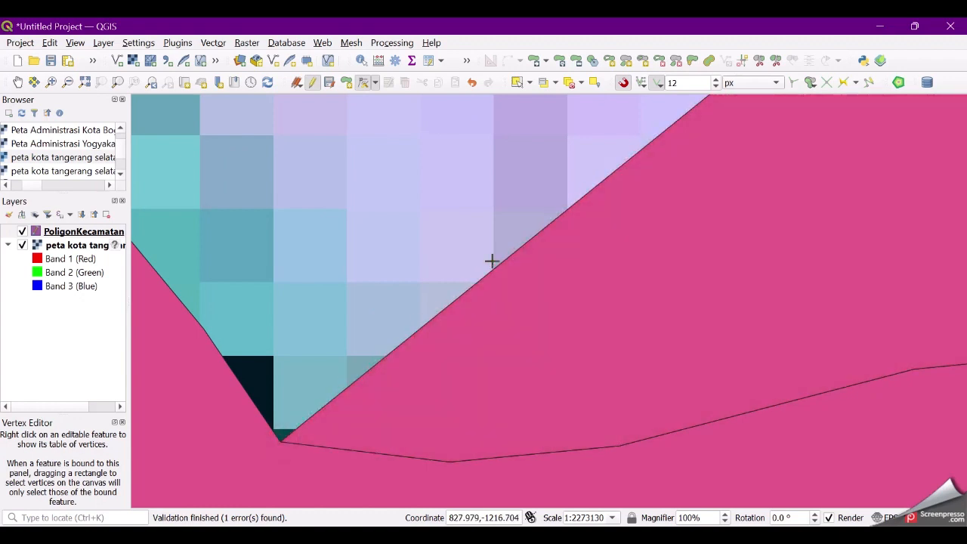
pyautogui.click(203, 329)
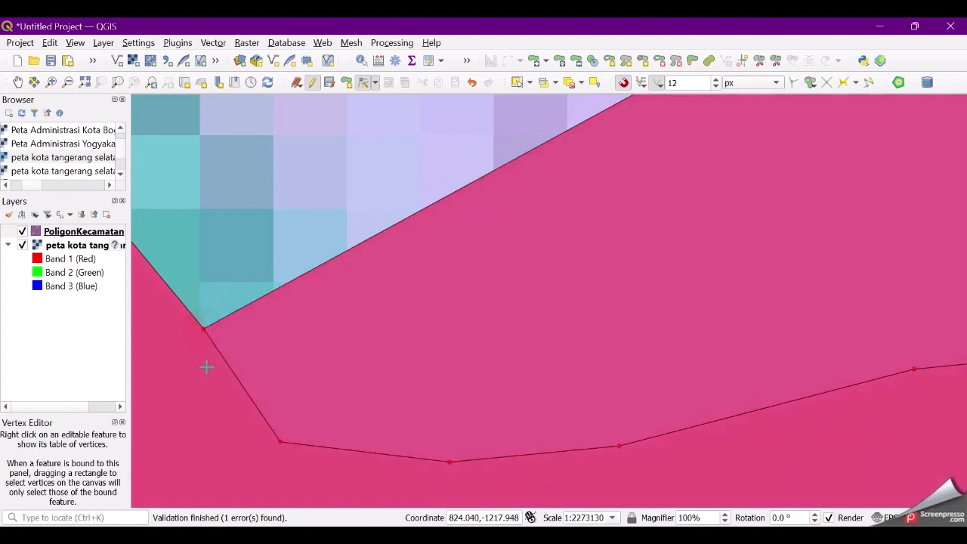
# Step: Snap the eastern polygon's edge northwest along the neighbour's straight diagonal boundary to the corner where it turns north
pyautogui.scroll(-2, 518, 353)
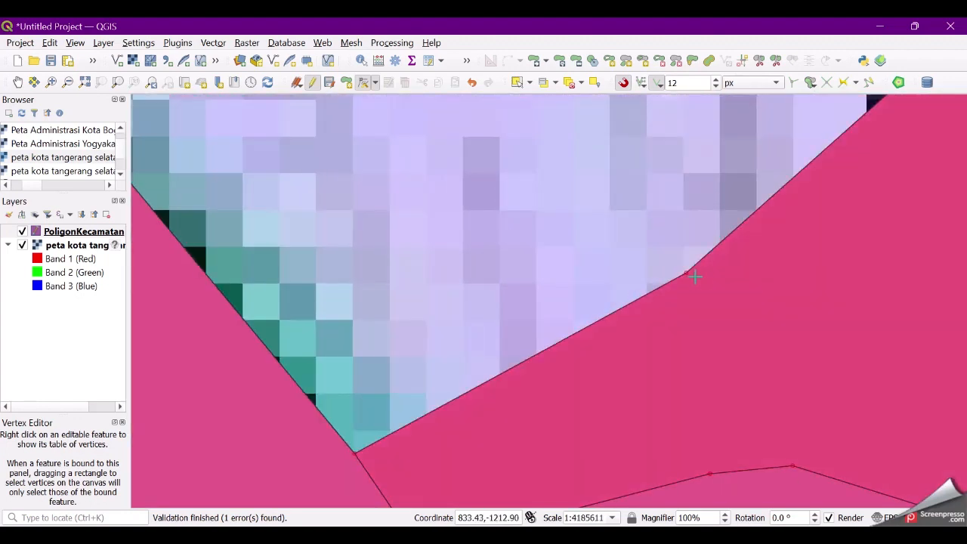
pyautogui.click(684, 272)
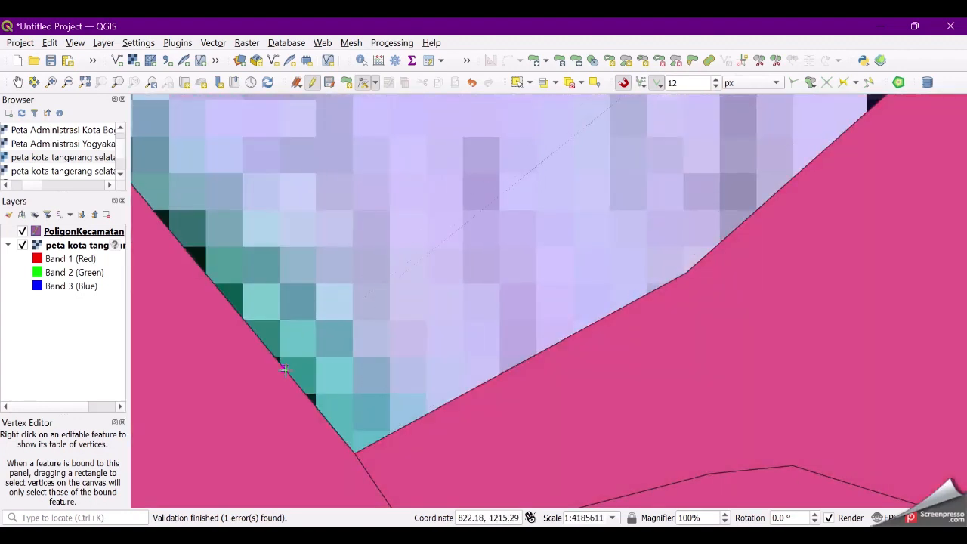
pyautogui.click(190, 254)
pyautogui.scroll(-2, 438, 296)
pyautogui.scroll(1, 308, 202)
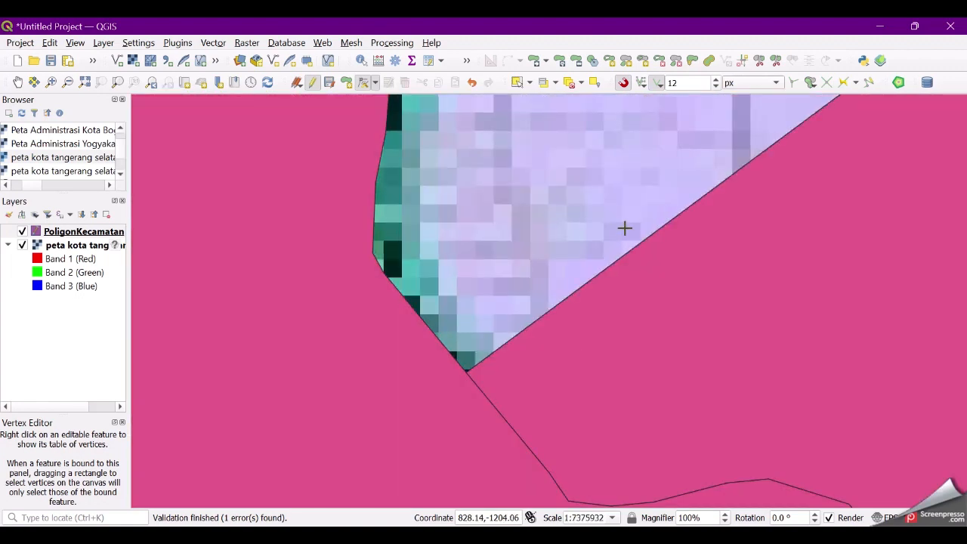
pyautogui.scroll(1, 622, 241)
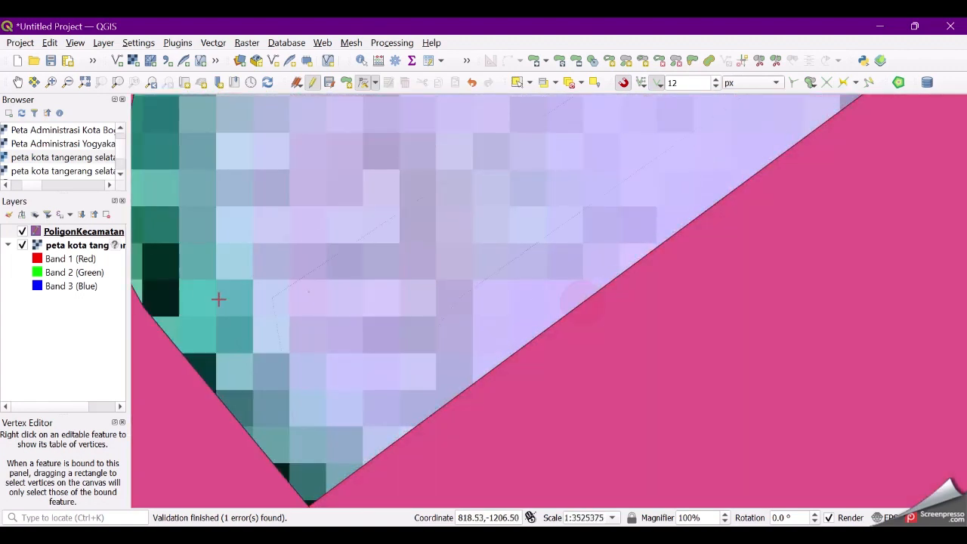
pyautogui.scroll(-1, 429, 282)
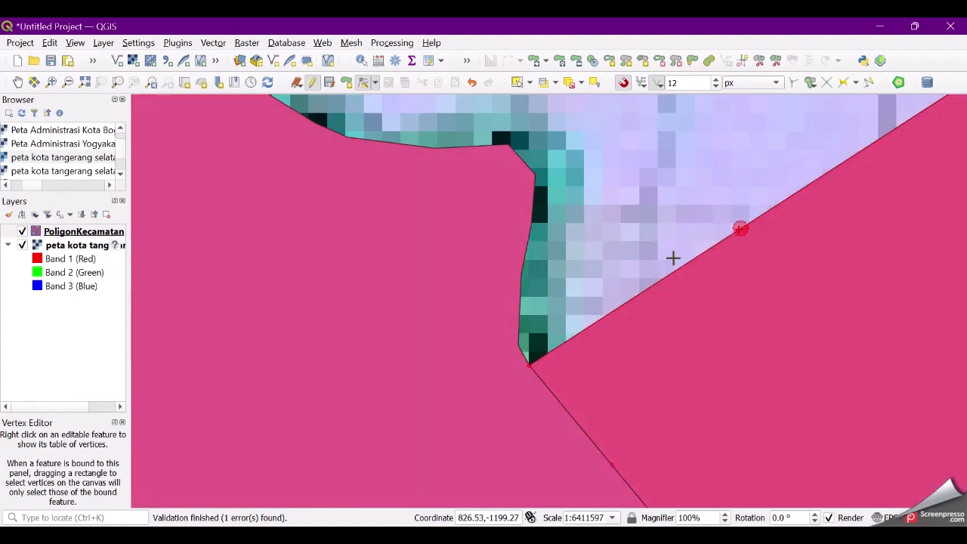
pyautogui.click(519, 345)
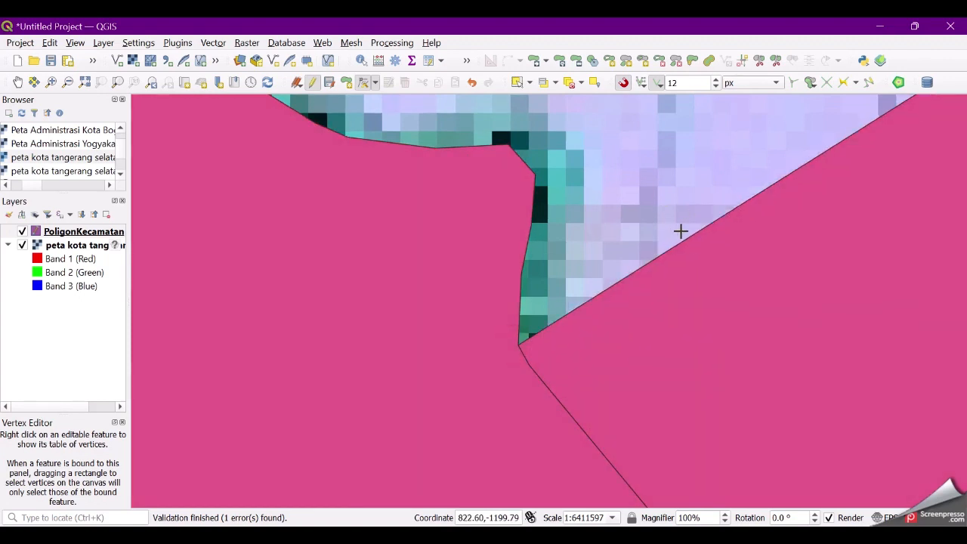
# Step: Carry the eastern polygon's edge up the near-vertical stretch, snapping each of the neighbour's corners to the peak where its boundary turns west
pyautogui.doubleClick(722, 219)
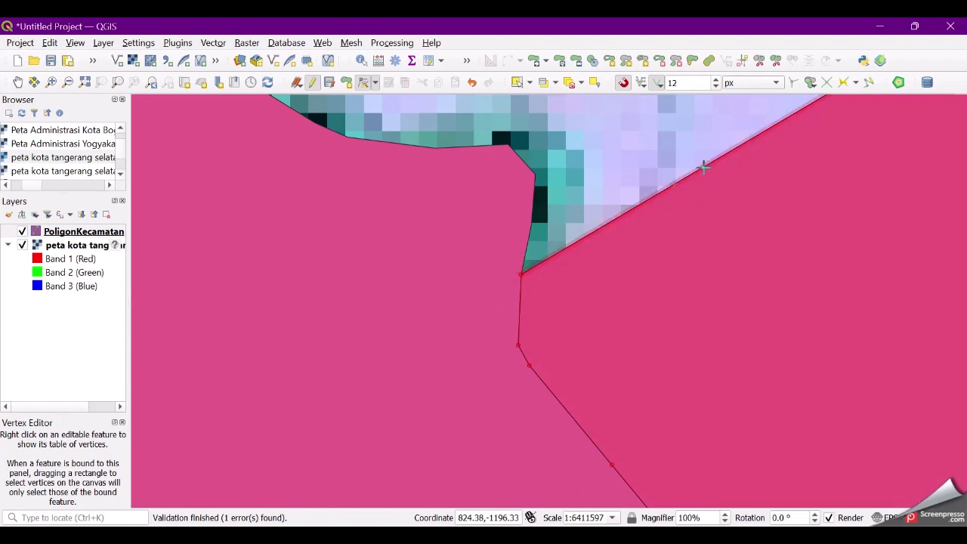
pyautogui.click(531, 224)
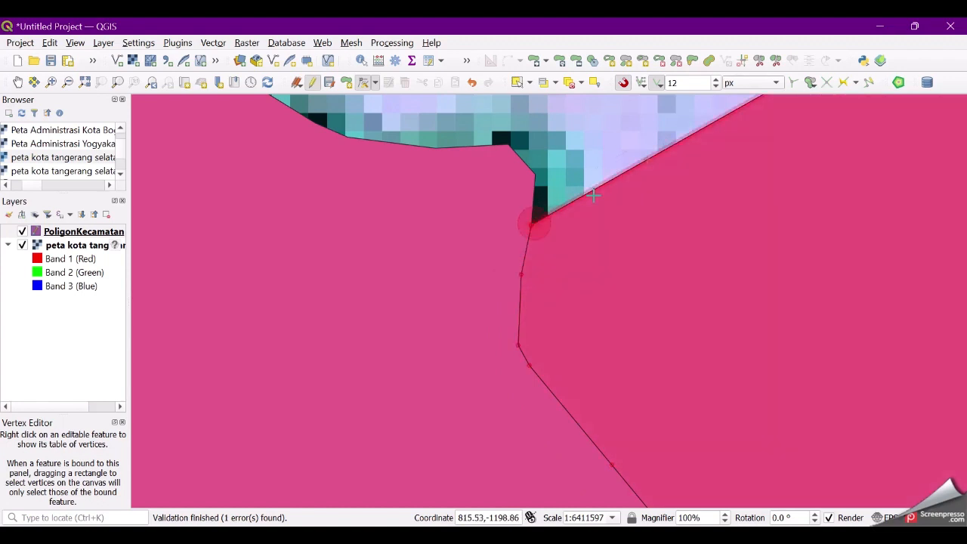
pyautogui.click(541, 173)
pyautogui.scroll(-3, 617, 217)
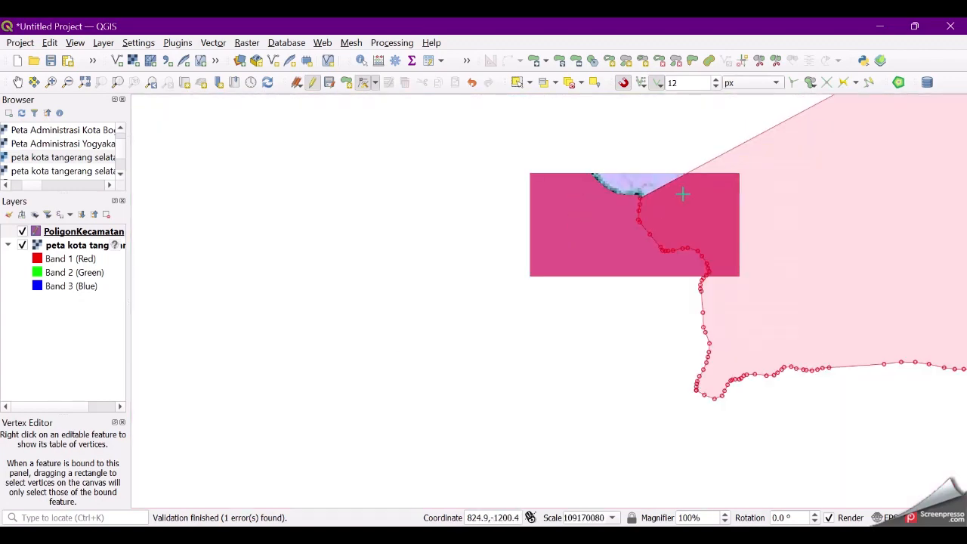
pyautogui.scroll(2, 755, 129)
pyautogui.scroll(-1, 637, 221)
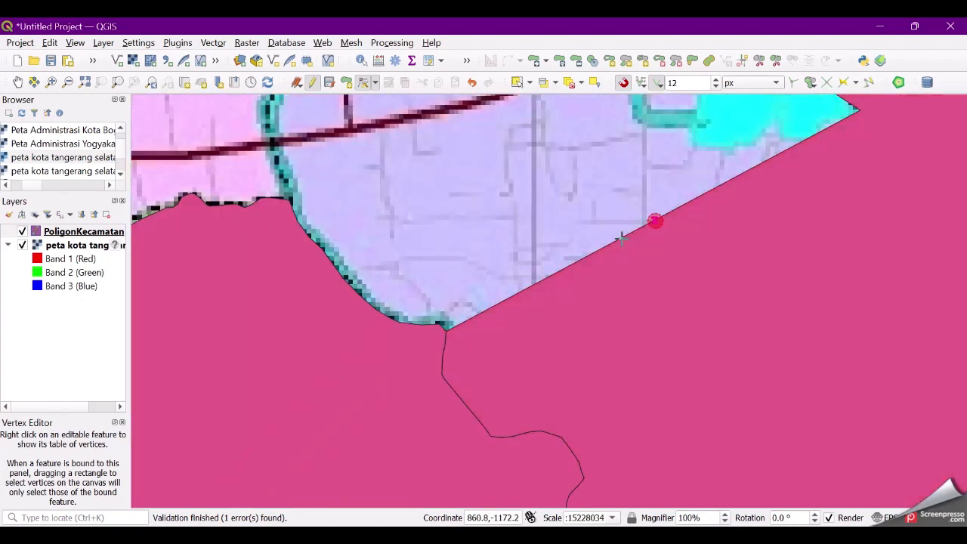
pyautogui.scroll(2, 656, 234)
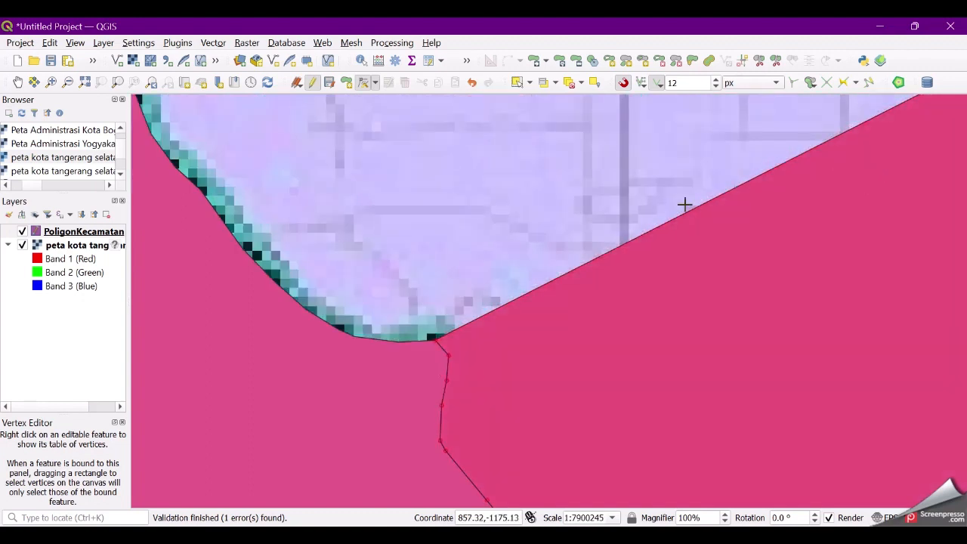
# Step: Add an intermediate vertex in the uncovered lavender area and snap the eastern polygon's edge to the three corners west of the peak
pyautogui.doubleClick(676, 217)
pyautogui.click(379, 148)
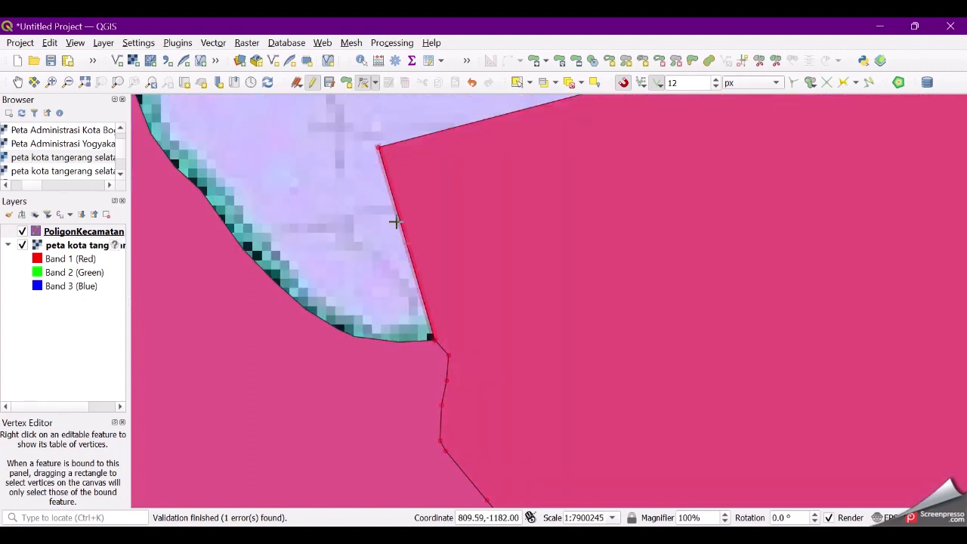
pyautogui.click(407, 244)
pyautogui.click(399, 342)
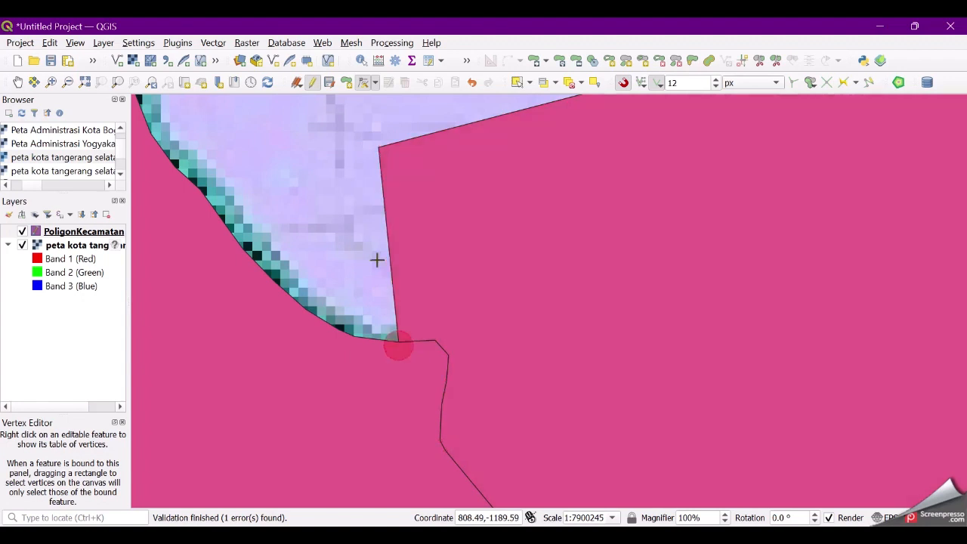
pyautogui.click(389, 245)
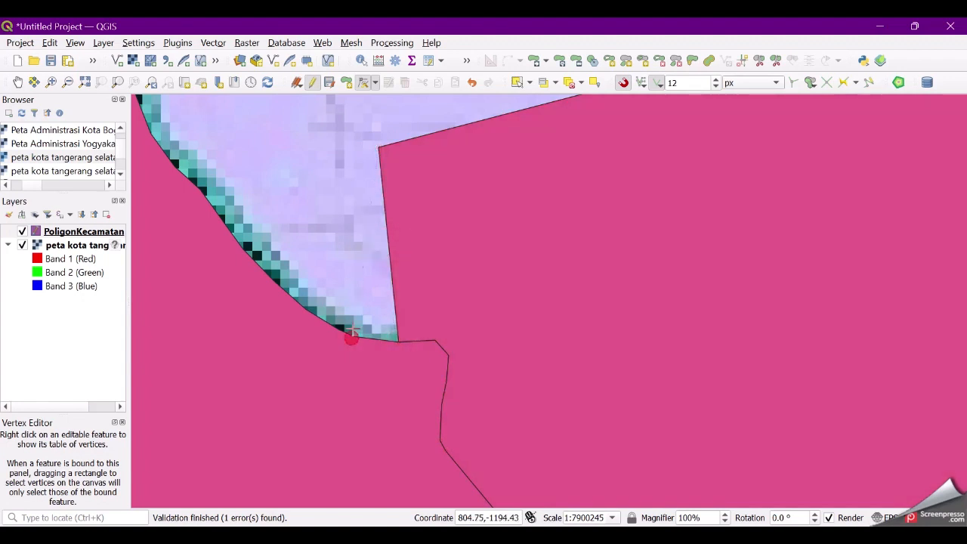
pyautogui.click(351, 338)
pyautogui.click(367, 239)
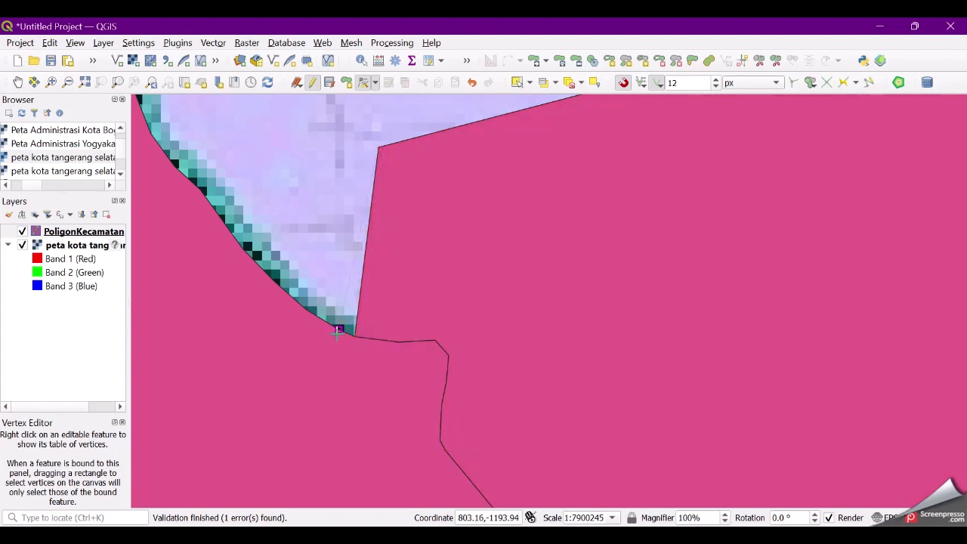
pyautogui.click(338, 331)
# Step: Extend the edge up the lower part of the neighbour's northwest curve by snapping vertices to its following three corners
pyautogui.click(355, 240)
pyautogui.click(305, 309)
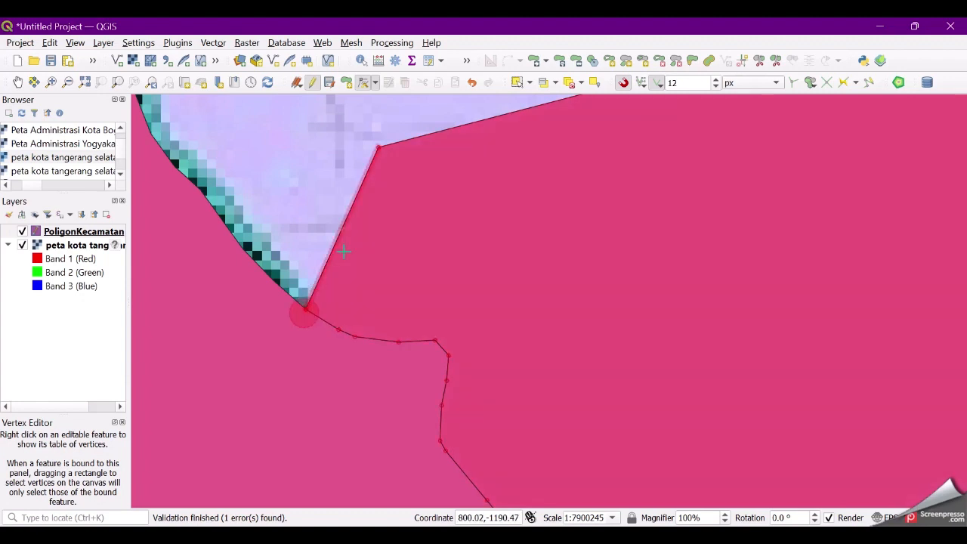
pyautogui.click(343, 227)
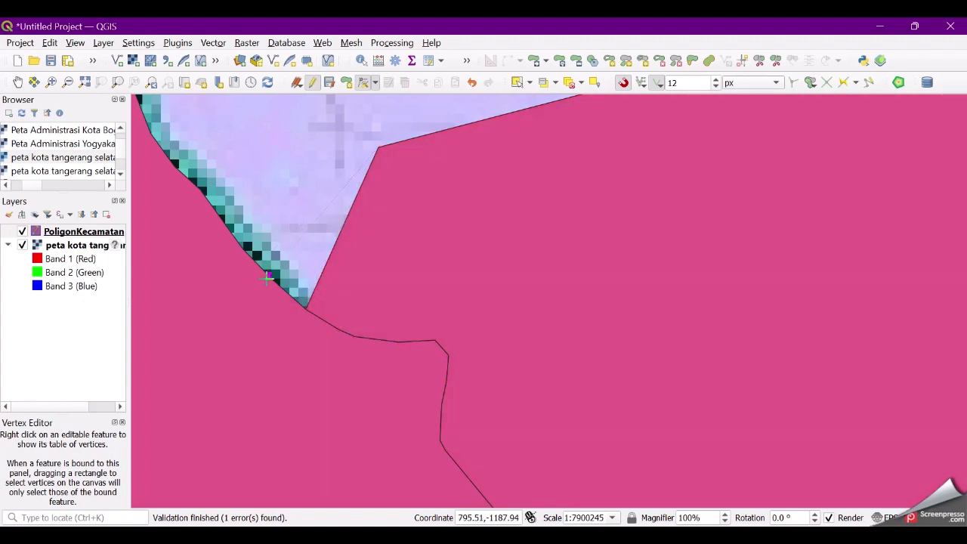
pyautogui.click(272, 283)
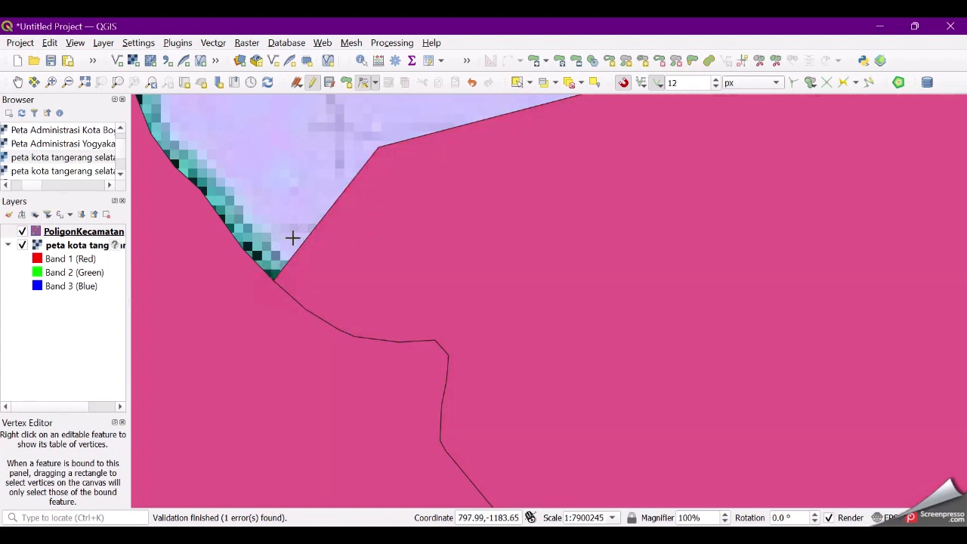
pyautogui.click(326, 215)
pyautogui.click(242, 250)
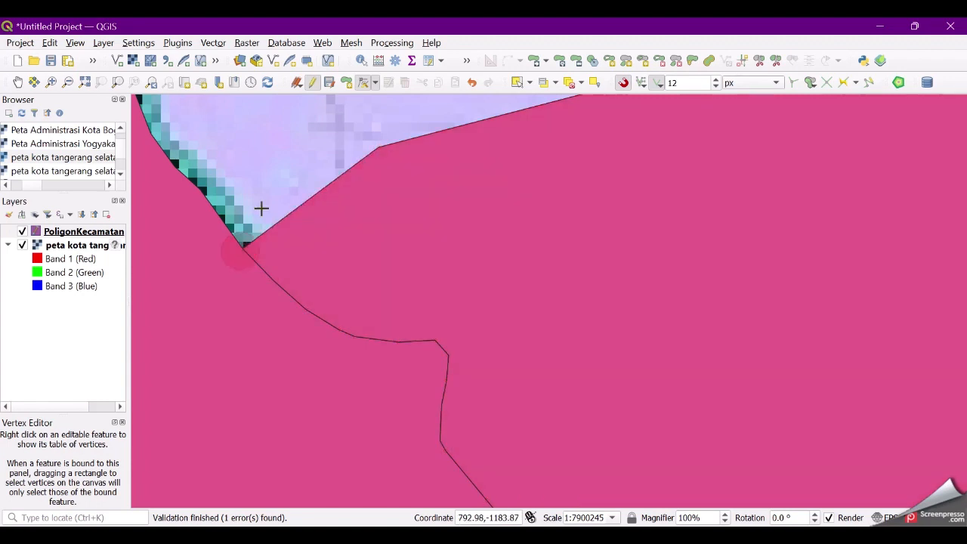
# Step: Snap three more vertices of the eastern polygon's edge to the corners along the upper part of the neighbour's northwest curve
pyautogui.click(312, 198)
pyautogui.click(228, 230)
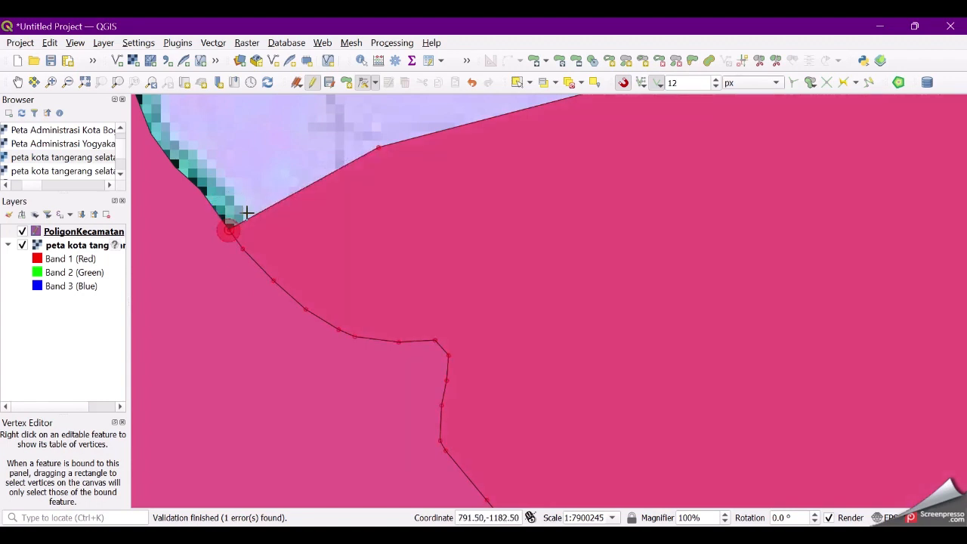
pyautogui.click(302, 189)
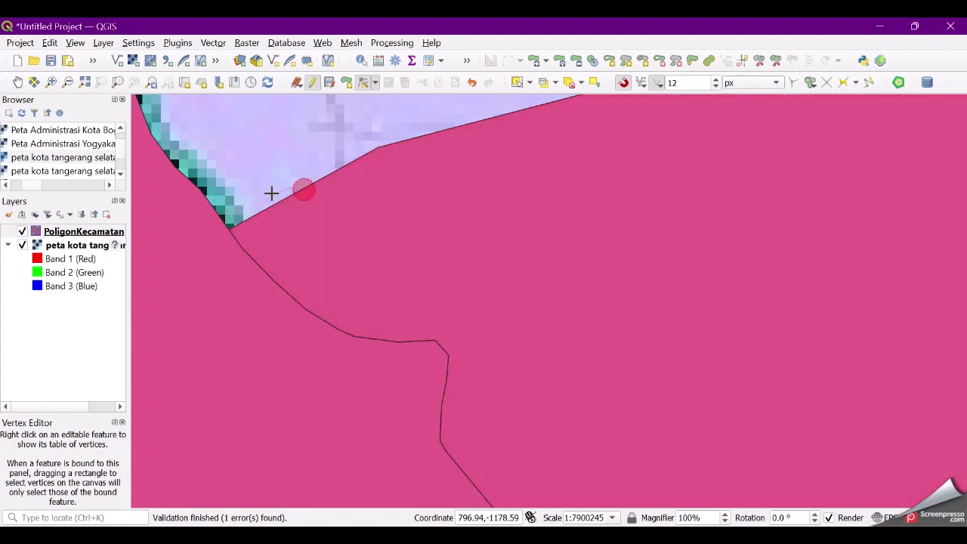
pyautogui.click(200, 192)
pyautogui.click(293, 168)
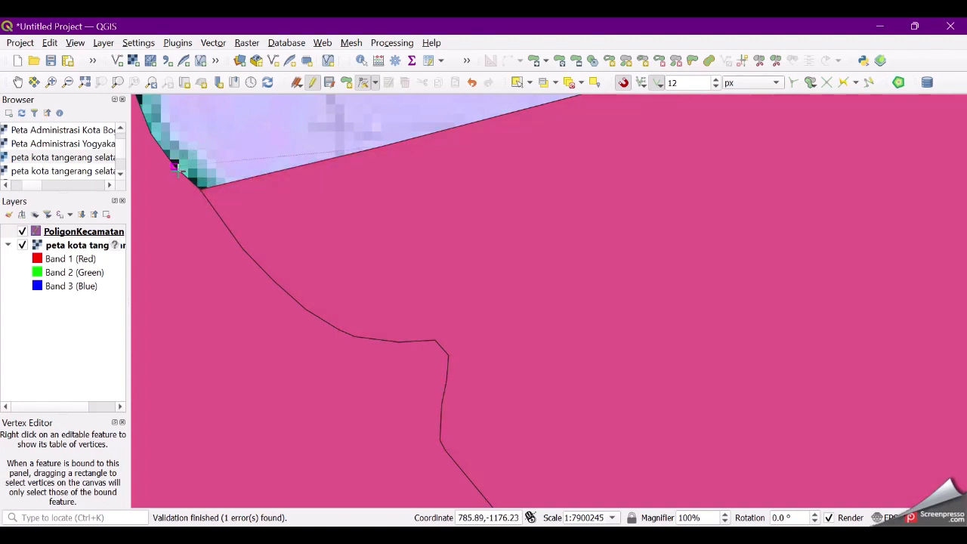
pyautogui.click(176, 168)
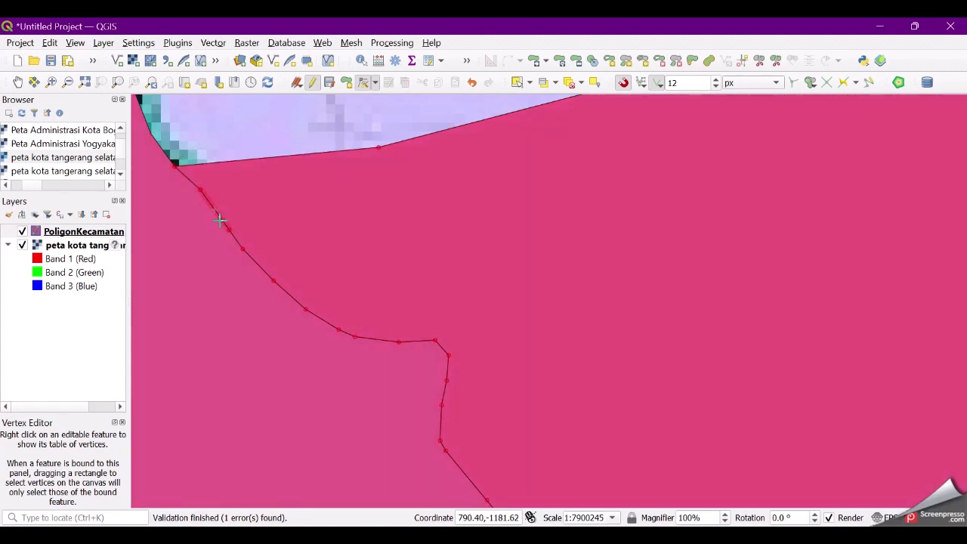
# Step: Finish the shared edge by snapping a vertex to the last bend and moving the intermediate vertex to the junction below the pink district
pyautogui.scroll(4, 220, 220)
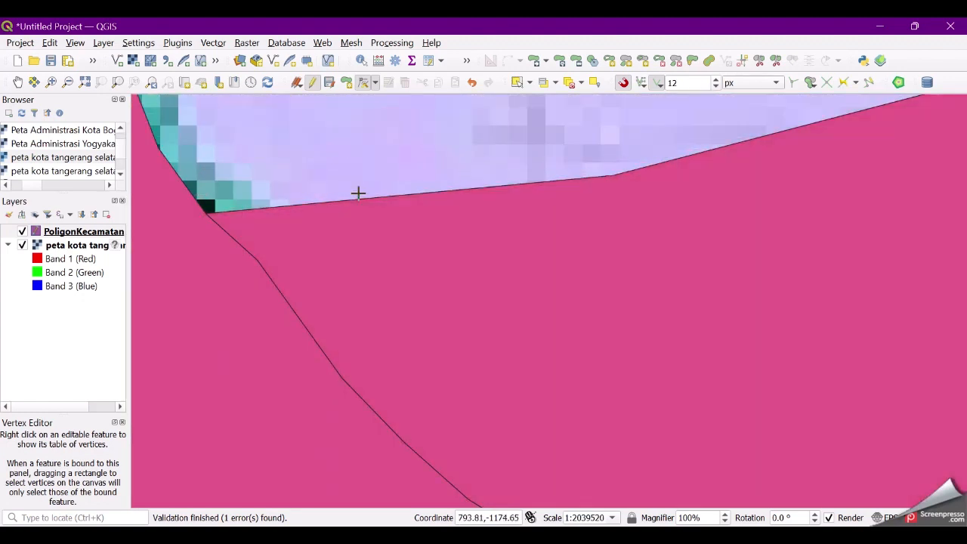
pyautogui.click(409, 193)
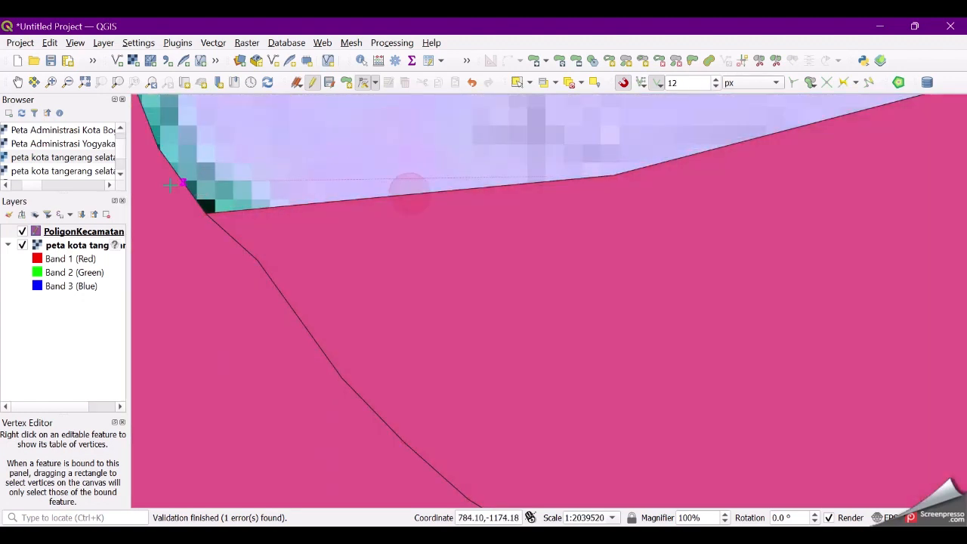
pyautogui.click(156, 149)
pyautogui.scroll(-2, 308, 227)
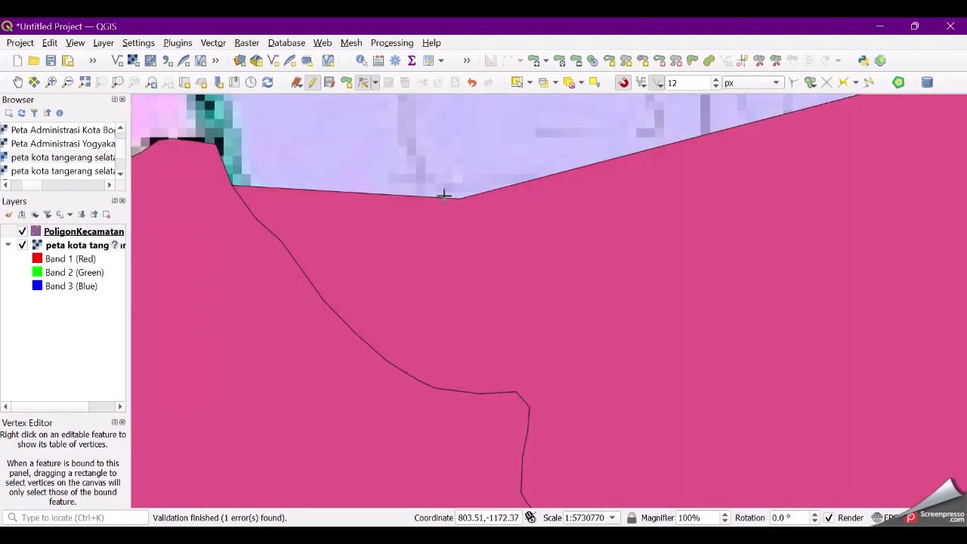
pyautogui.click(444, 195)
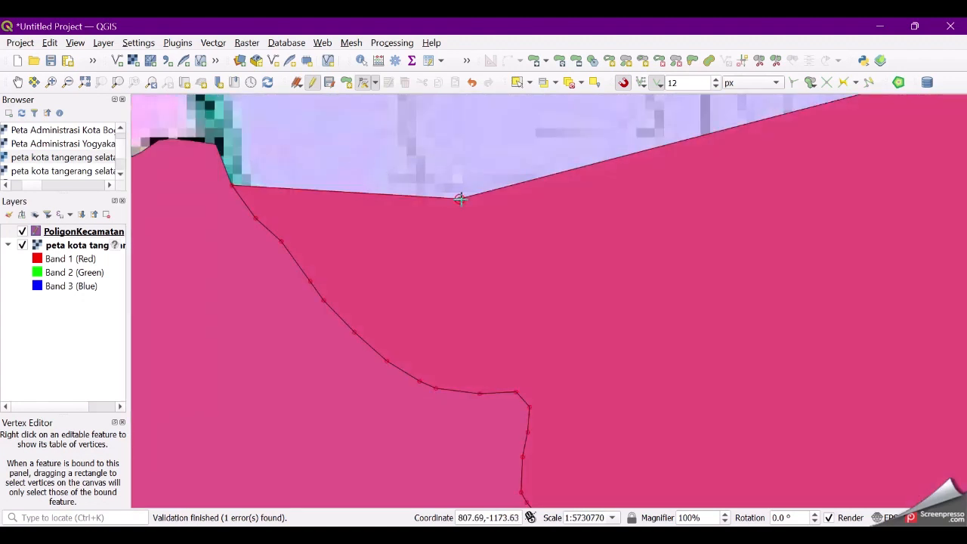
pyautogui.click(216, 144)
pyautogui.scroll(-3, 249, 227)
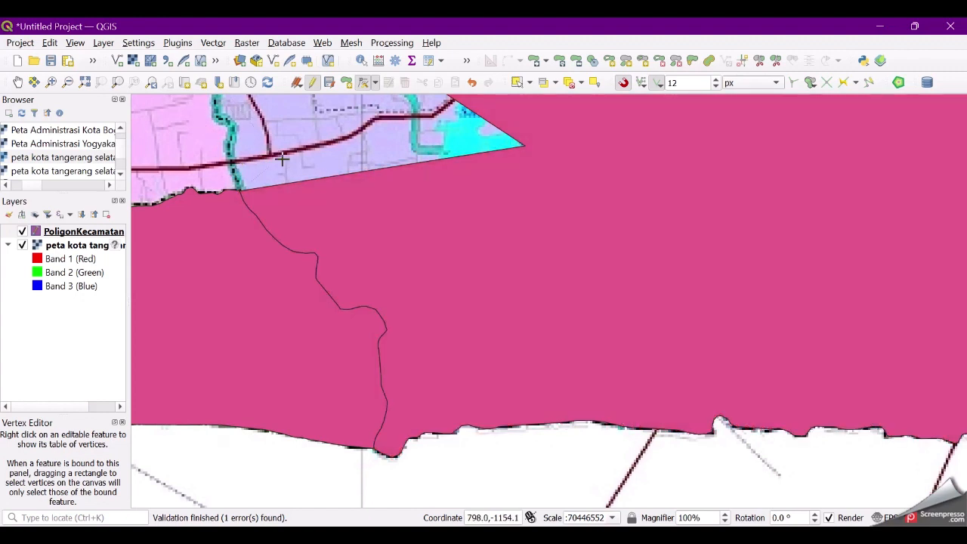
# Step: Continue the eastern polygon's edge north from the junction with two vertices along the teal dashed border below the dark red road
pyautogui.scroll(5, 282, 158)
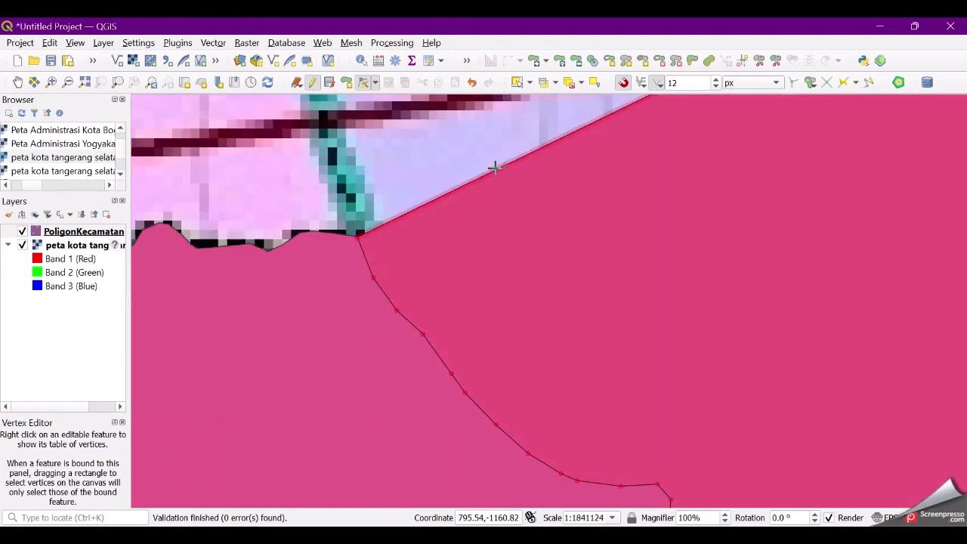
pyautogui.click(502, 164)
pyautogui.click(356, 202)
pyautogui.click(505, 148)
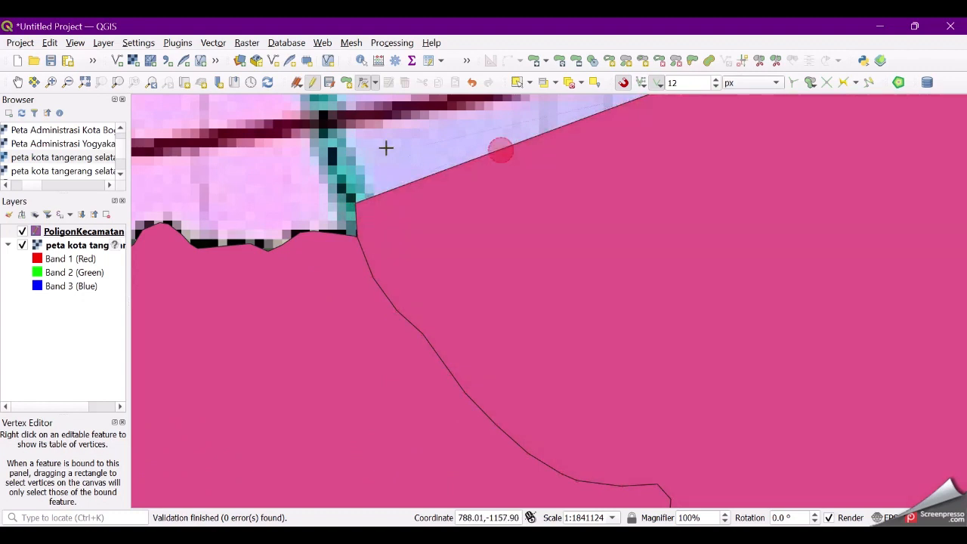
pyautogui.click(334, 154)
# Step: Carry the eastern polygon's edge up the teal border to a vertex where it crosses the dark red road
pyautogui.scroll(-1, 376, 198)
pyautogui.scroll(1, 438, 169)
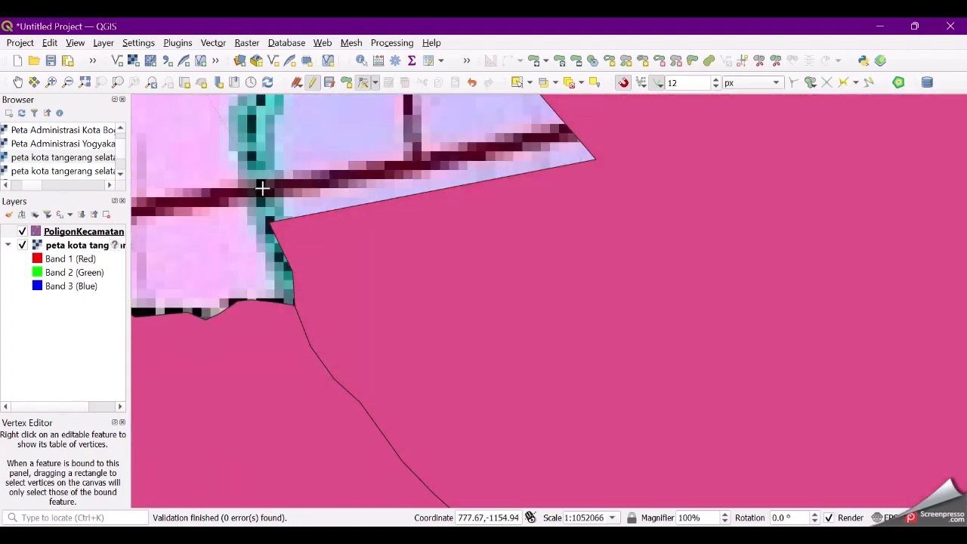
pyautogui.scroll(4, 262, 188)
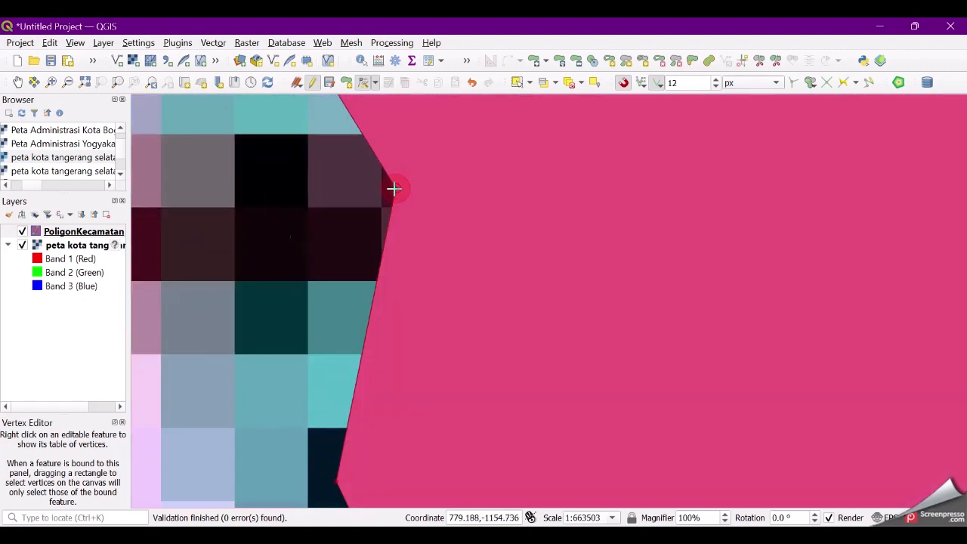
pyautogui.scroll(-2, 355, 236)
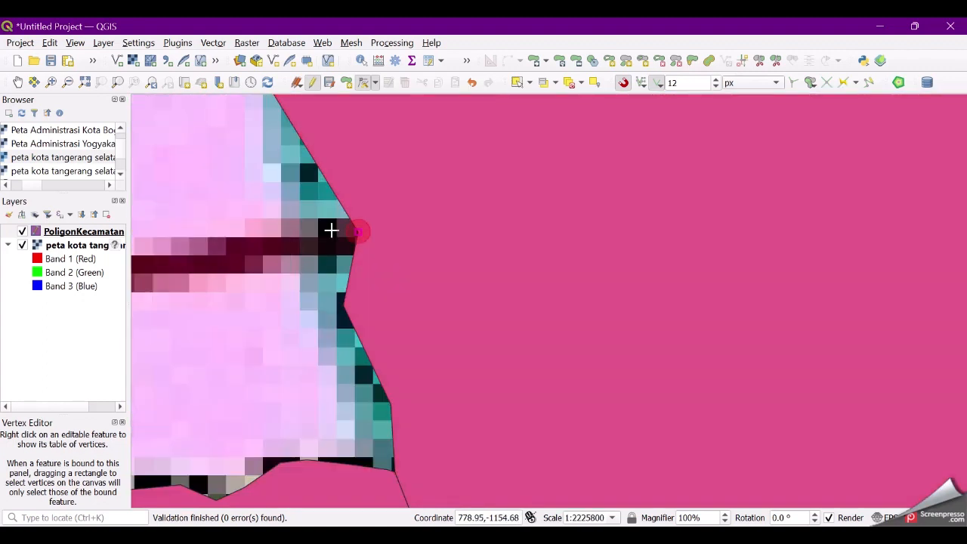
pyautogui.scroll(-3, 323, 223)
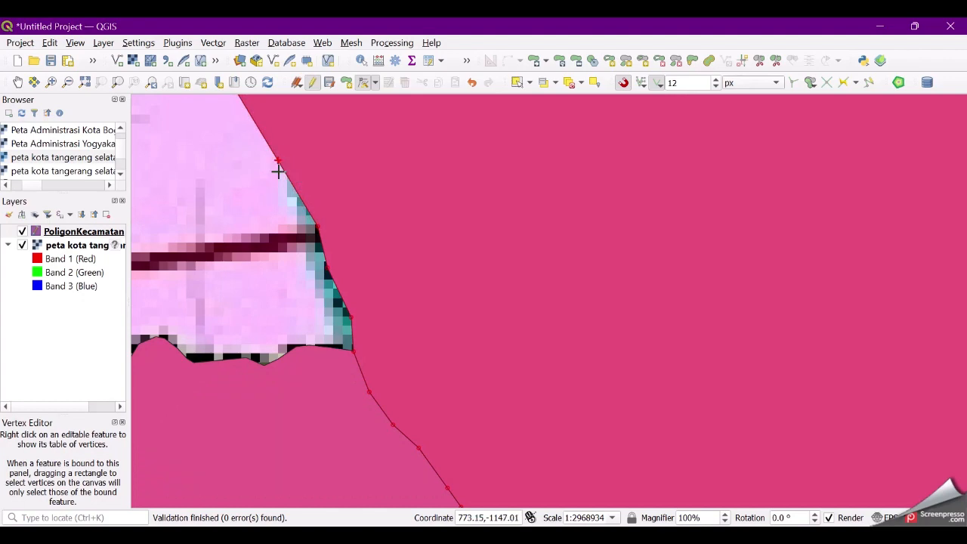
pyautogui.scroll(-6, 277, 154)
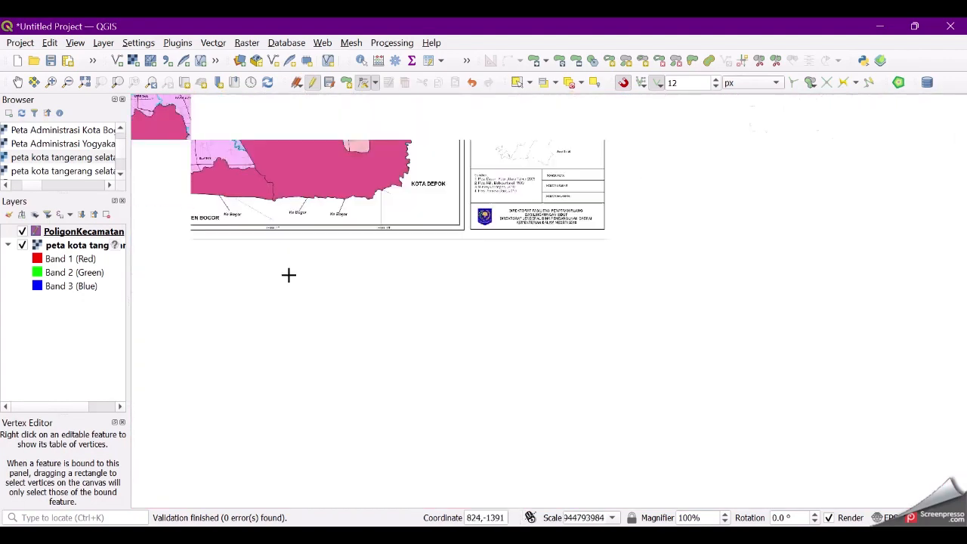
# Step: Pull the eastern polygon's long edge out to a vertex beside the BENDA label to uncover the teal border
pyautogui.scroll(9, 293, 195)
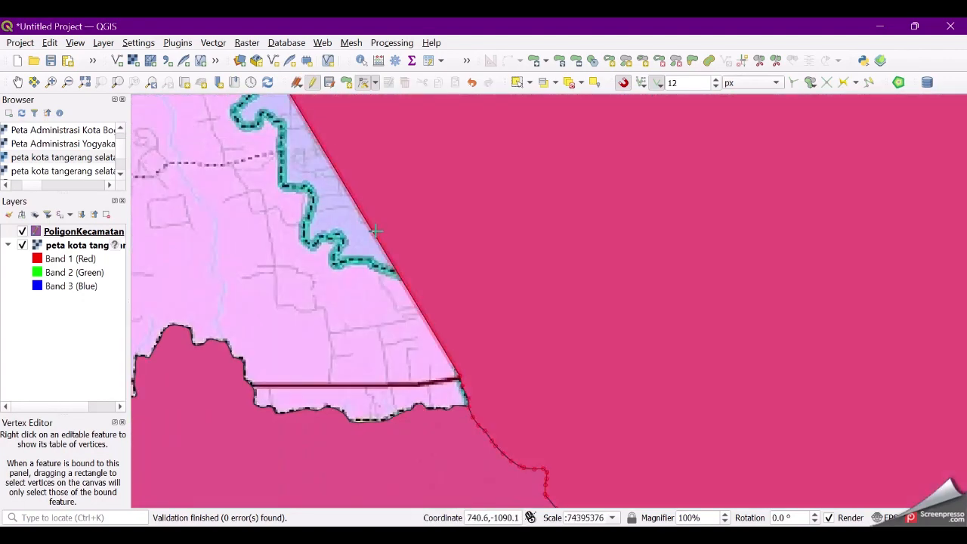
pyautogui.click(375, 233)
pyautogui.click(544, 182)
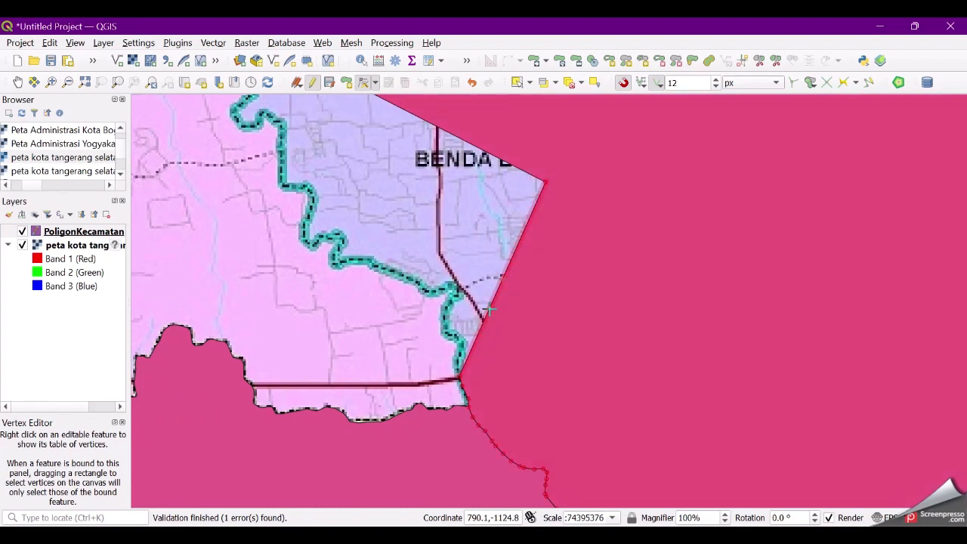
# Step: Add two vertices to the eastern polygon's edge, climbing the teal border just above the dark red road crossing
pyautogui.click(503, 280)
pyautogui.click(457, 361)
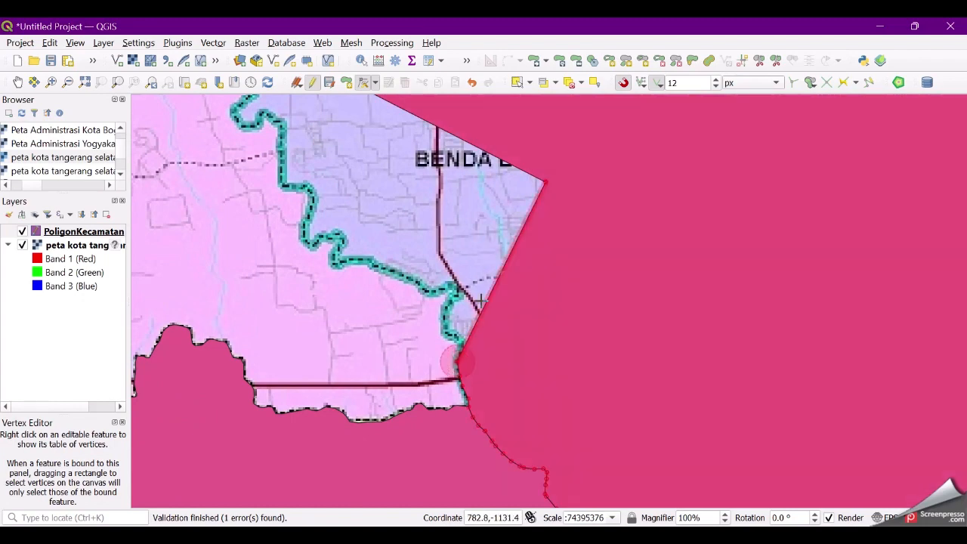
pyautogui.click(504, 270)
pyautogui.scroll(1, 462, 349)
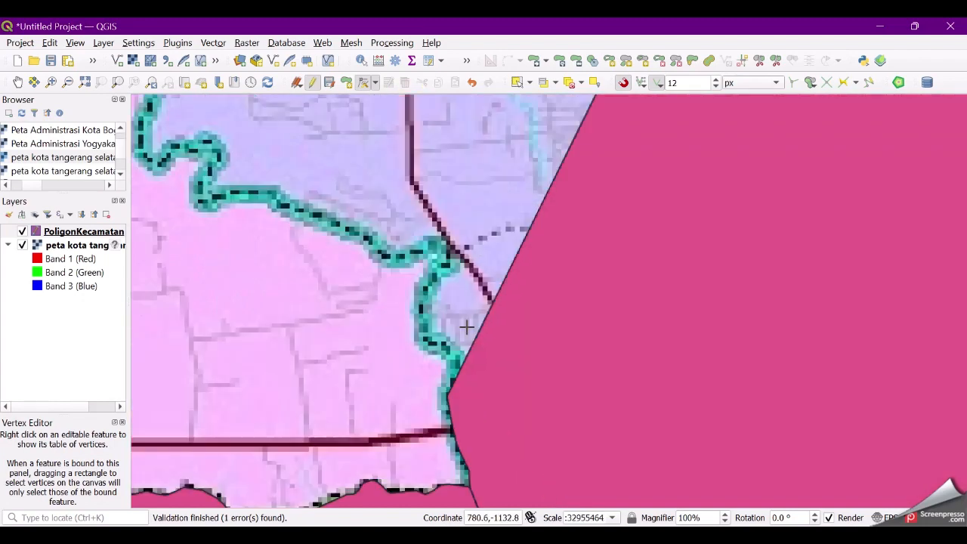
pyautogui.click(526, 233)
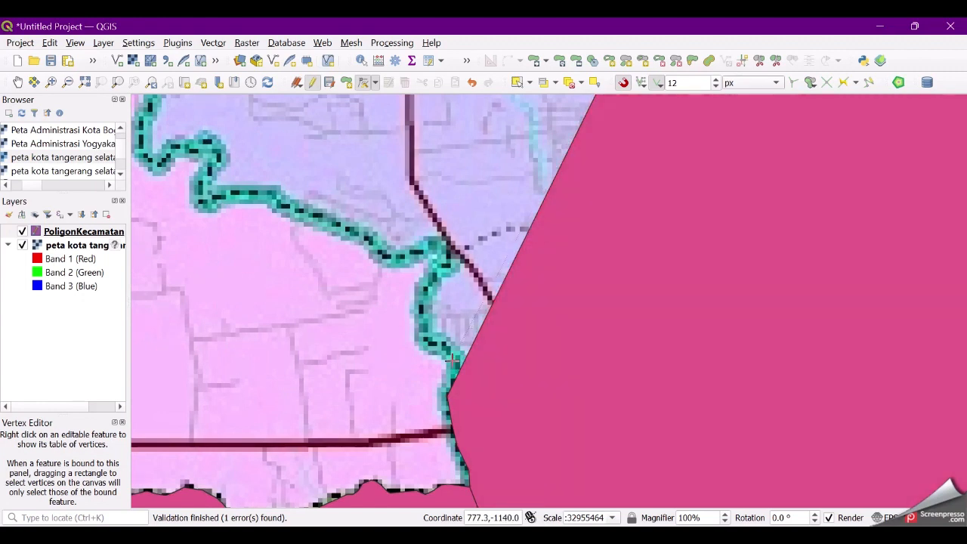
pyautogui.click(454, 362)
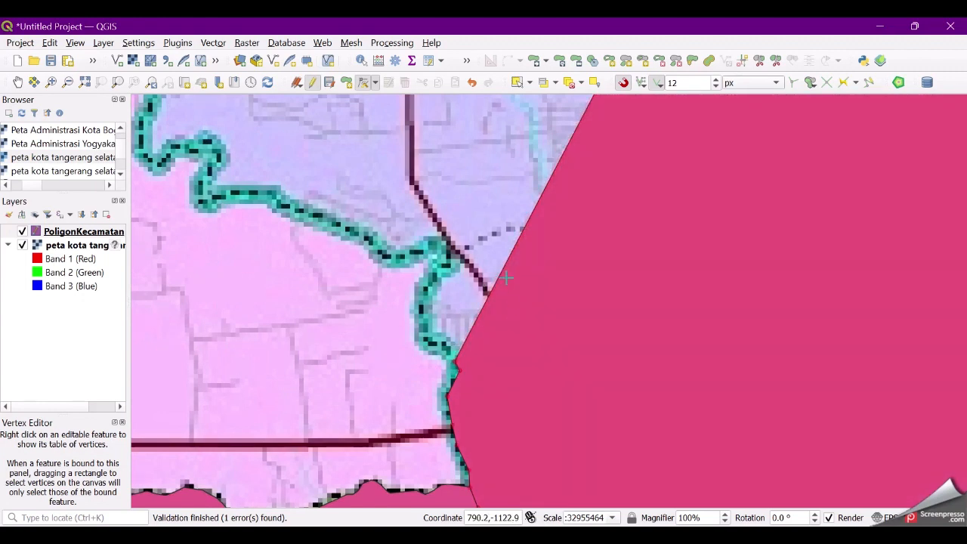
# Step: Remove the surplus vertex between the two newest vertices on the teal border above the road crossing
pyautogui.click(458, 372)
pyautogui.press('Delete')
pyautogui.click(544, 379)
pyautogui.click(459, 372)
pyautogui.click(514, 375)
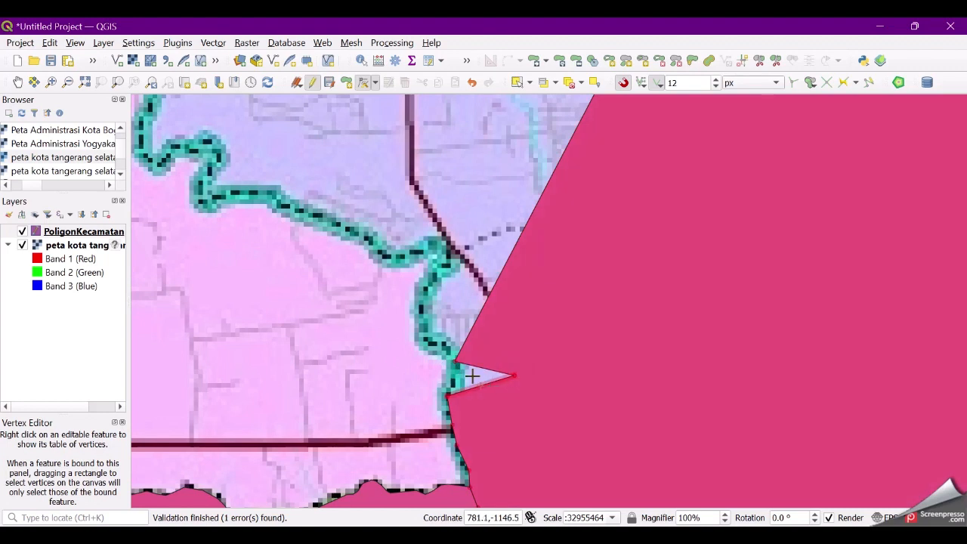
pyautogui.scroll(2, 456, 370)
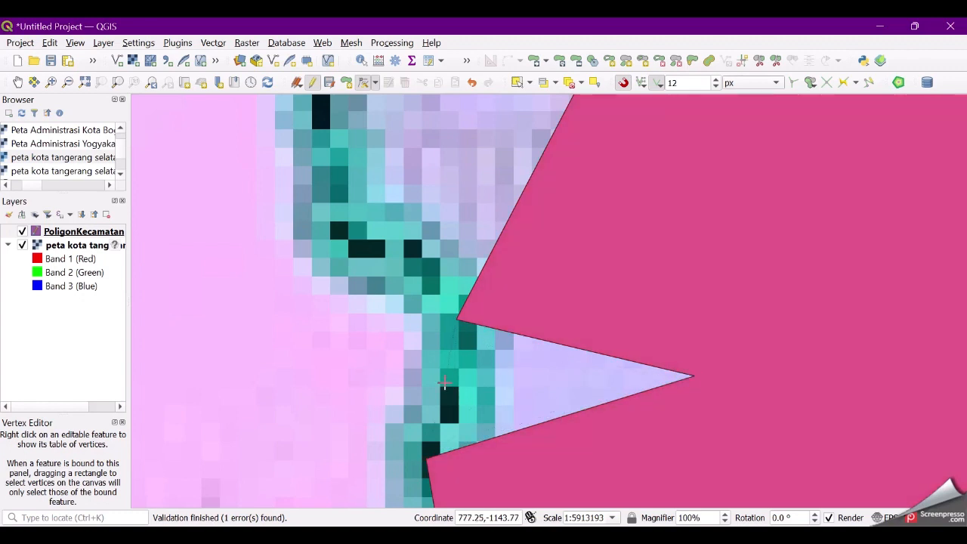
pyautogui.click(447, 380)
pyautogui.hotkey('ctrl', 'z')
pyautogui.press('Delete')
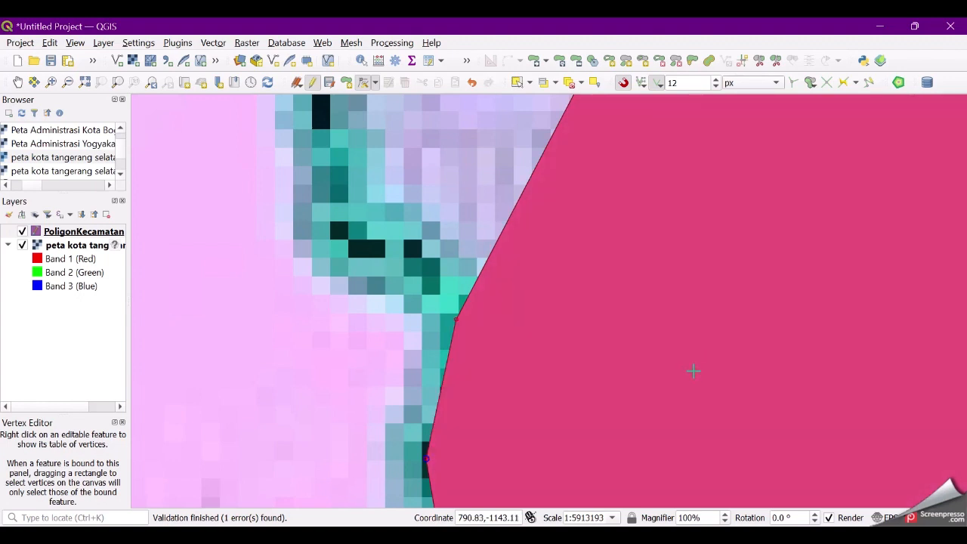
# Step: Continue the eastern polygon's edge with two vertices around the teal border's westward bend north of the road crossing
pyautogui.scroll(1, 584, 317)
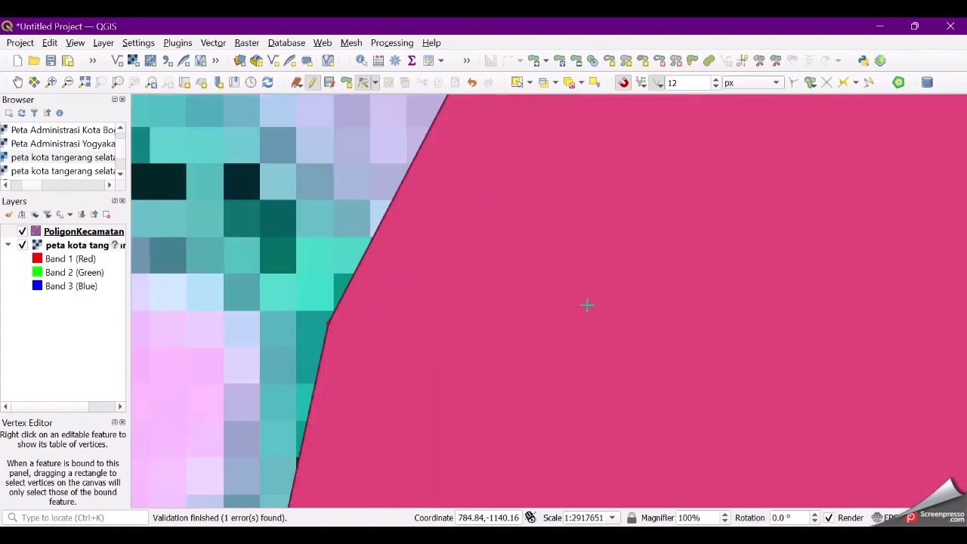
pyautogui.scroll(-2, 541, 269)
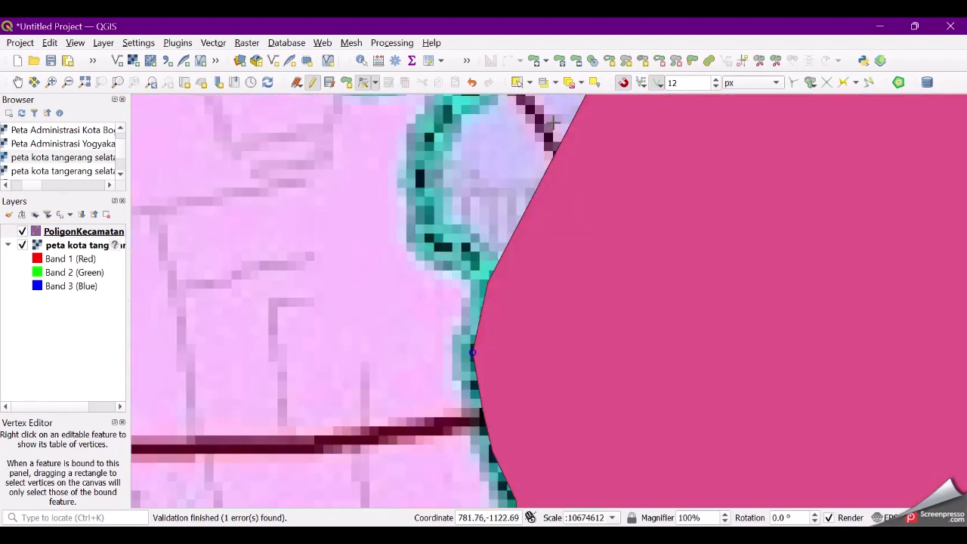
pyautogui.click(536, 190)
pyautogui.click(464, 246)
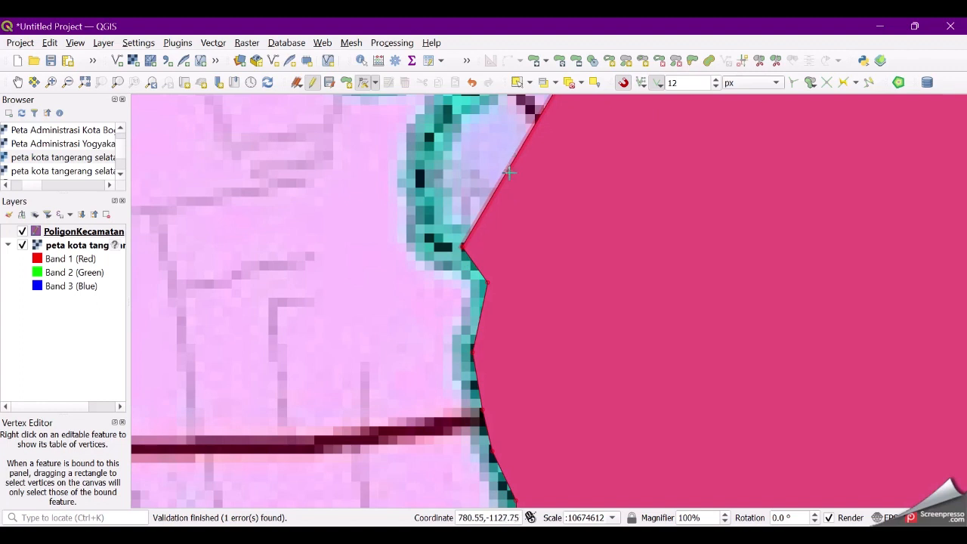
pyautogui.click(508, 173)
pyautogui.click(427, 230)
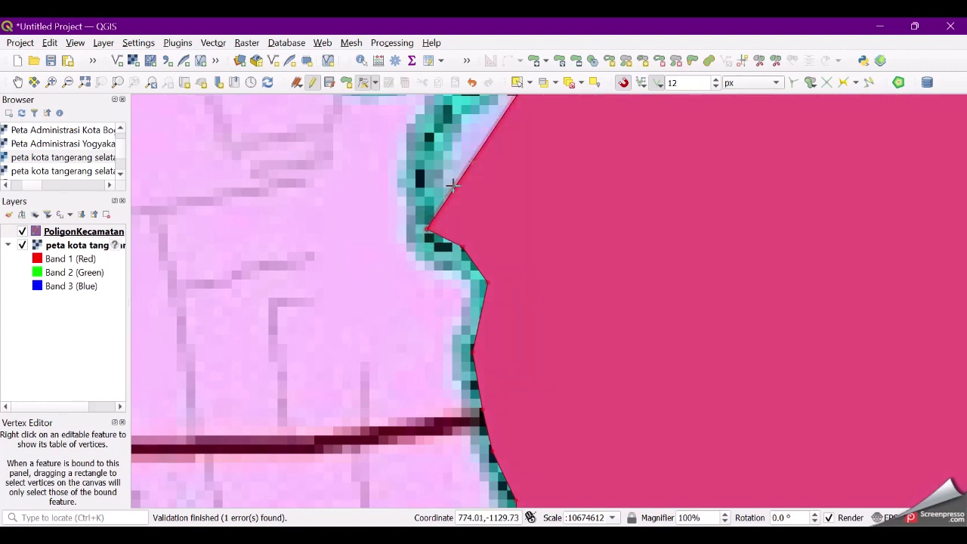
pyautogui.press('Delete')
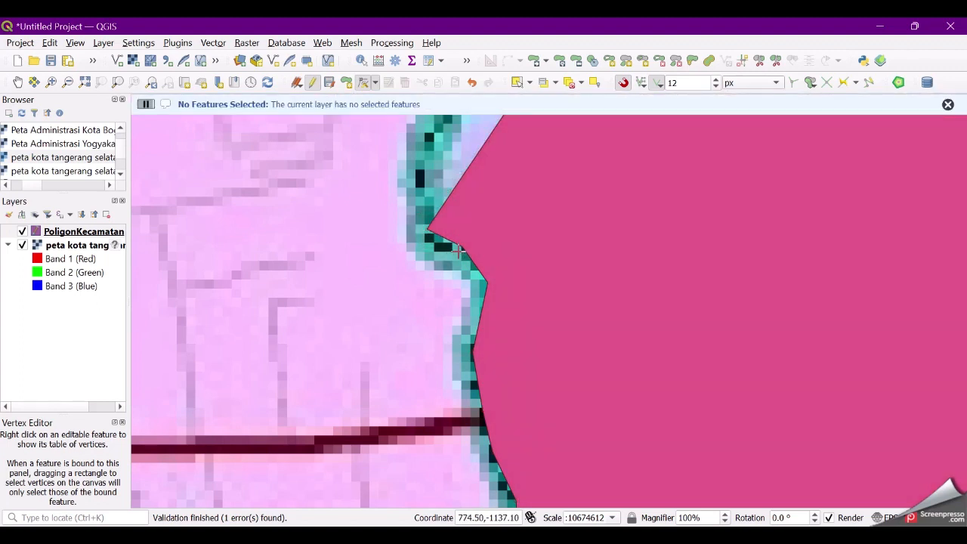
# Step: Wrap the edge around the hook where the teal border meets the diagonal dark red road, placing three vertices westward
pyautogui.scroll(-2, 455, 240)
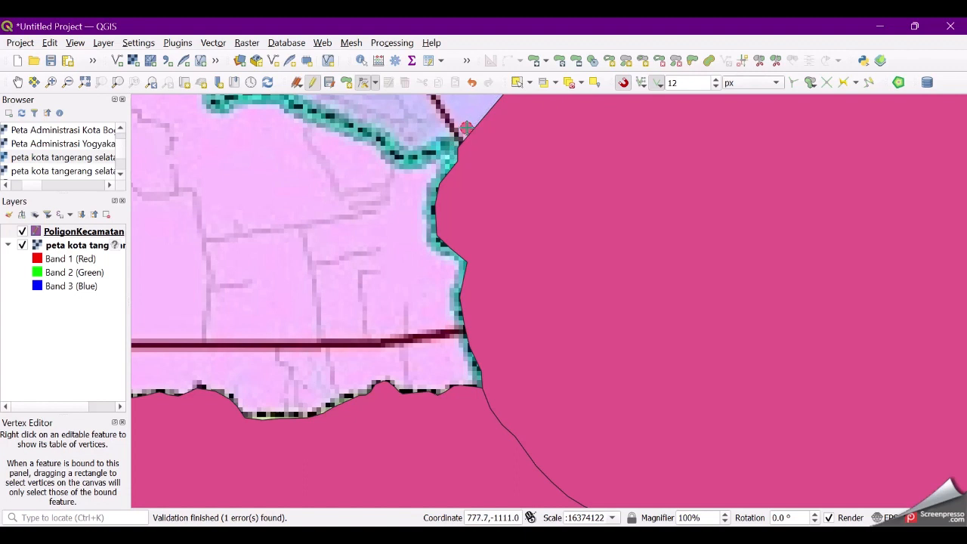
pyautogui.scroll(3, 467, 128)
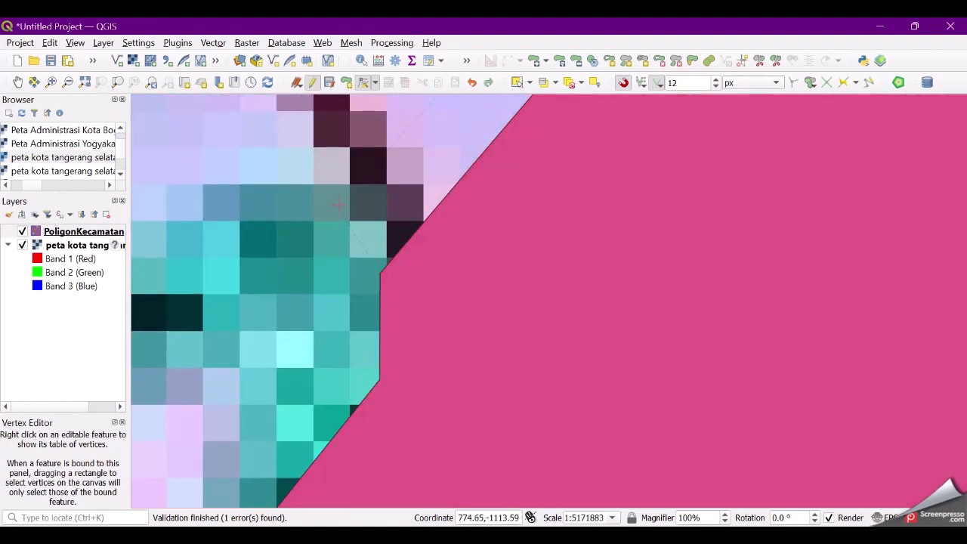
pyautogui.click(361, 201)
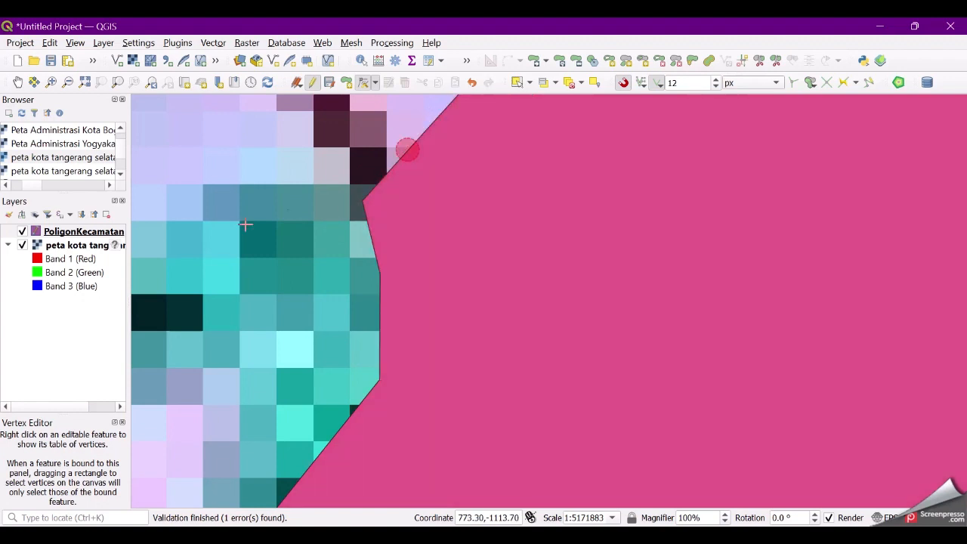
pyautogui.click(307, 212)
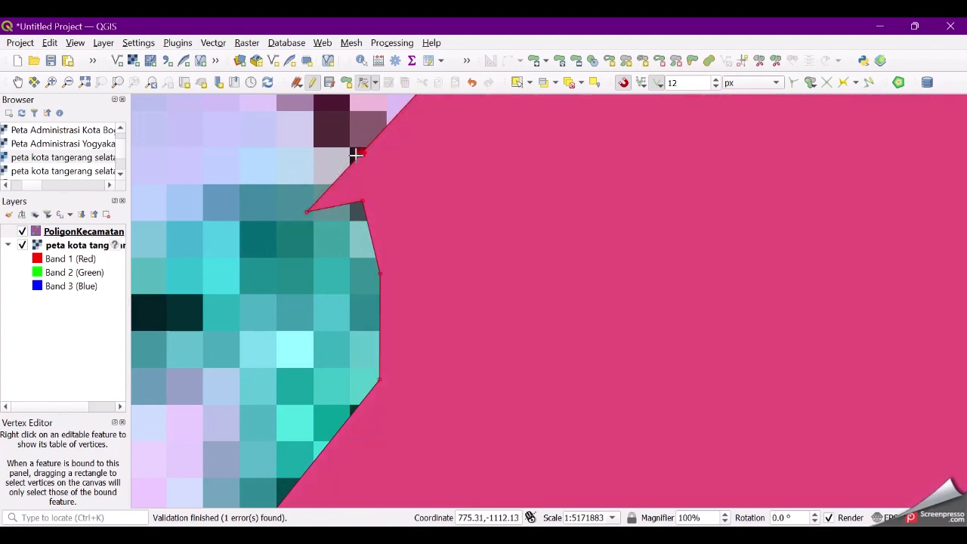
pyautogui.click(355, 149)
pyautogui.click(192, 305)
pyautogui.scroll(-2, 487, 316)
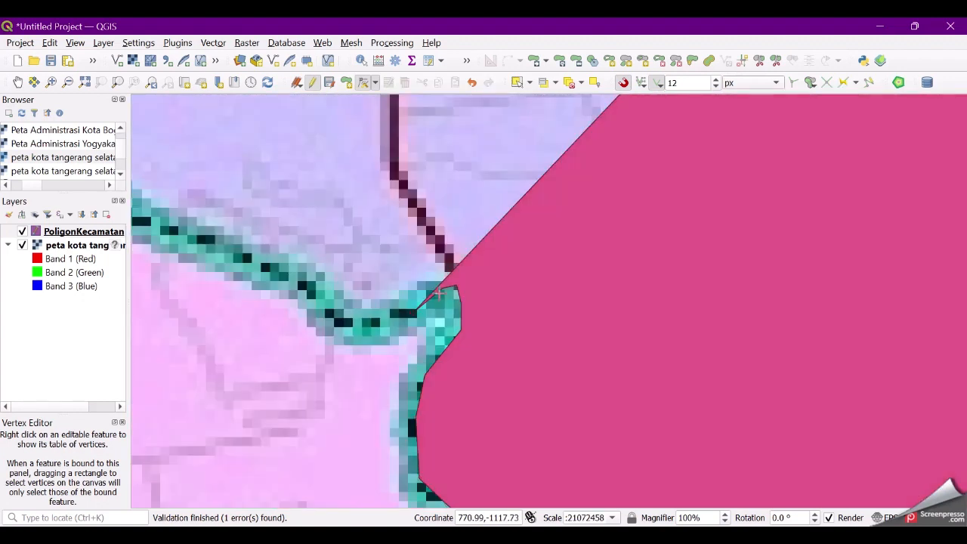
# Step: Extend the edge west with two vertices along the dip in the teal border beside the hook
pyautogui.click(515, 205)
pyautogui.click(377, 321)
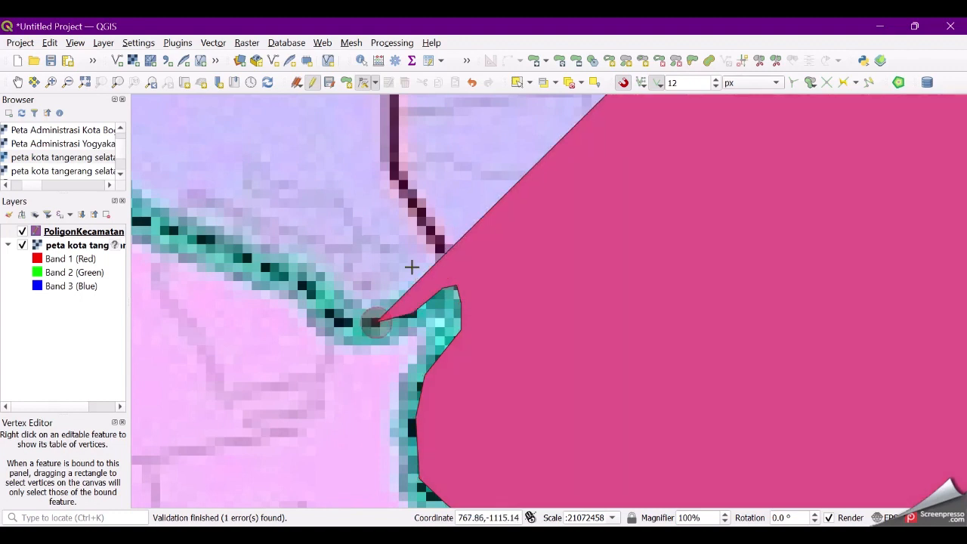
pyautogui.click(492, 210)
pyautogui.click(344, 321)
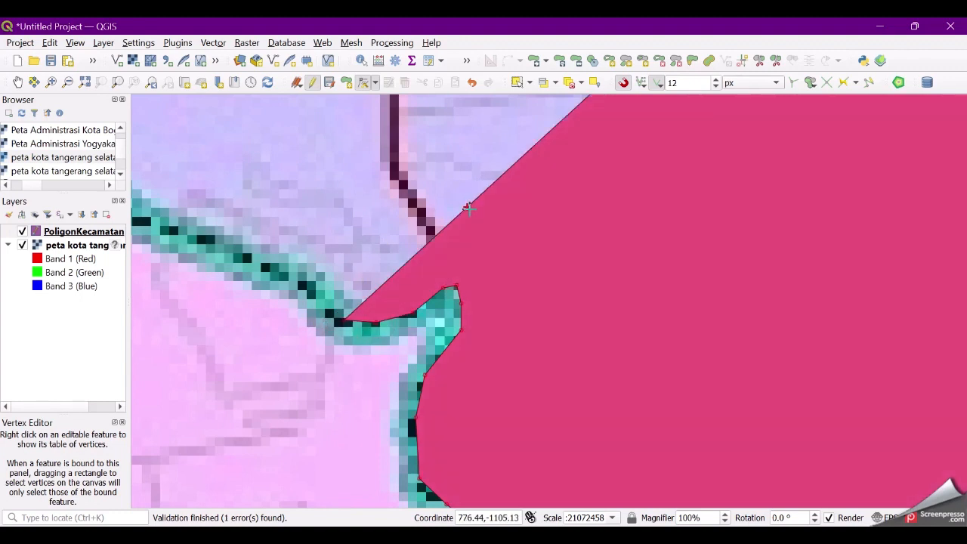
pyautogui.click(468, 209)
pyautogui.click(300, 282)
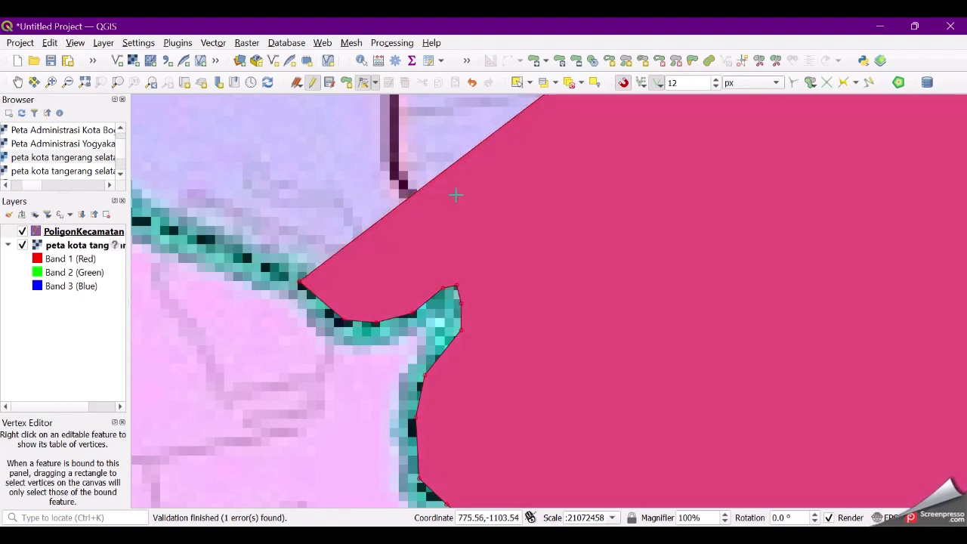
pyautogui.click(420, 189)
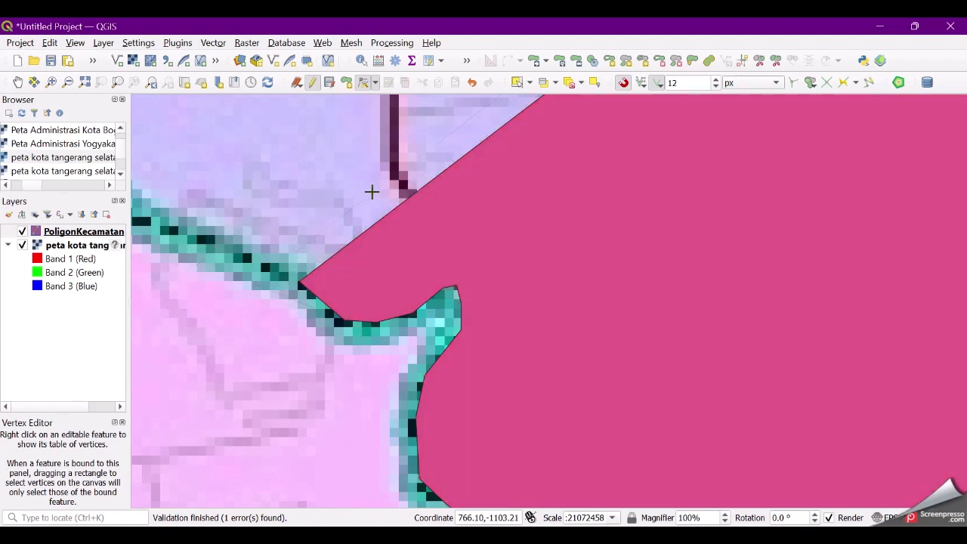
pyautogui.hotkey('ctrl', 'z')
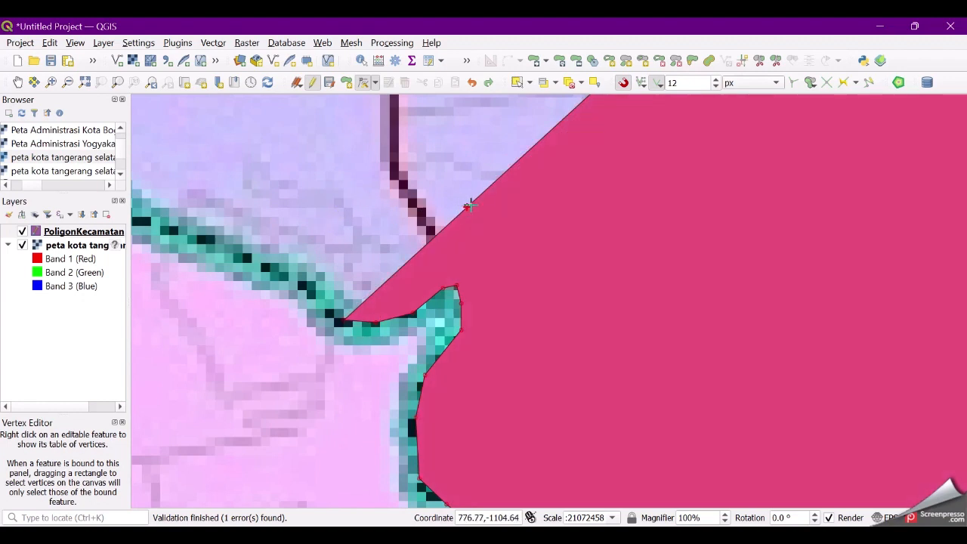
pyautogui.click(276, 264)
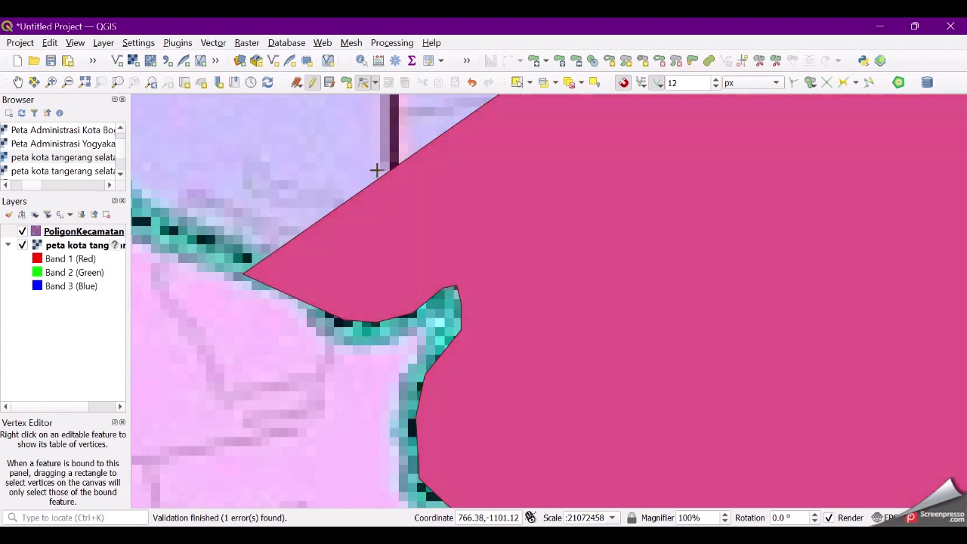
pyautogui.hotkey('ctrl', 'z')
# Step: Carry the edge northwest from the dip with vertices along the straight diagonal stretch of the teal border
pyautogui.click(401, 176)
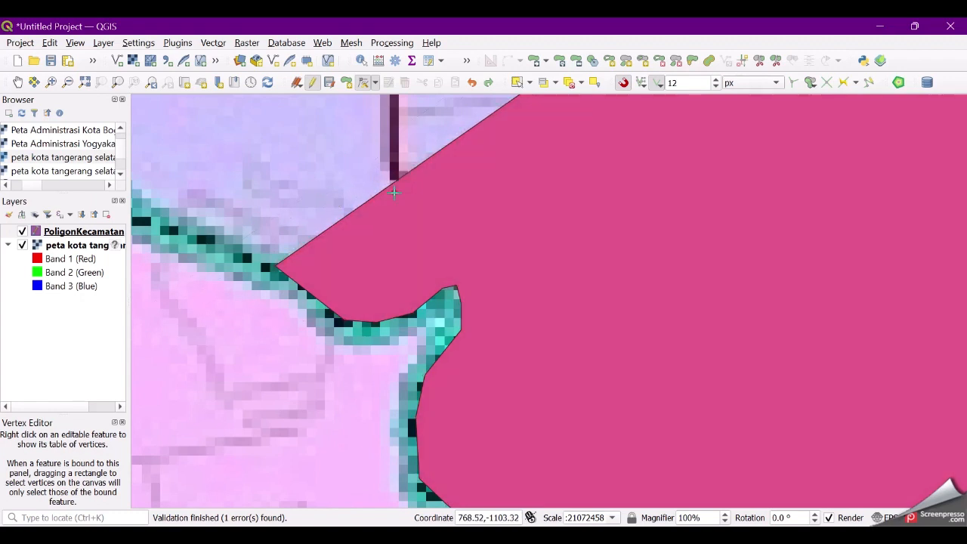
pyautogui.click(394, 193)
pyautogui.click(395, 178)
pyautogui.click(239, 244)
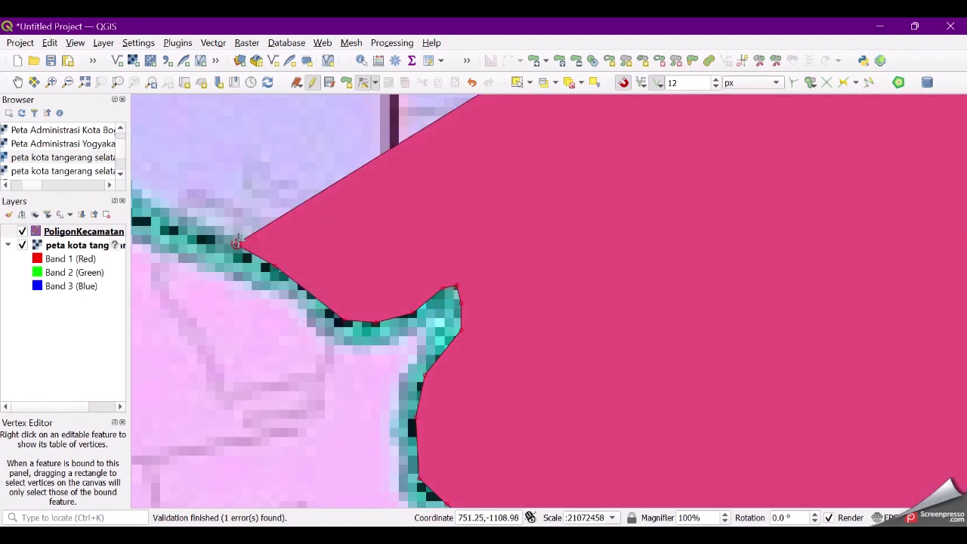
pyautogui.click(356, 172)
pyautogui.scroll(-1, 323, 254)
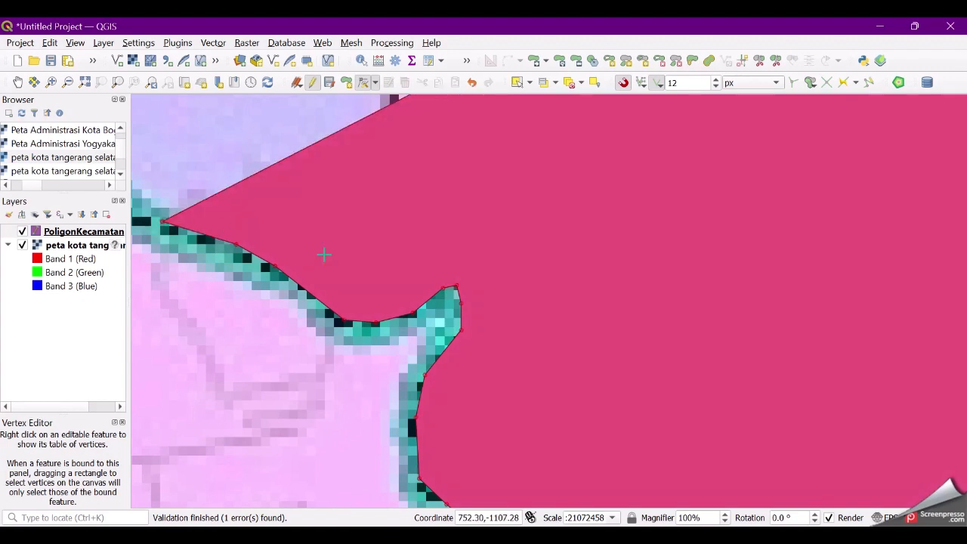
# Step: Move the outlying vertex beside the BENDA label closer to the teal border and add a vertex where the diagonal stretch levels out
pyautogui.scroll(-1, 497, 309)
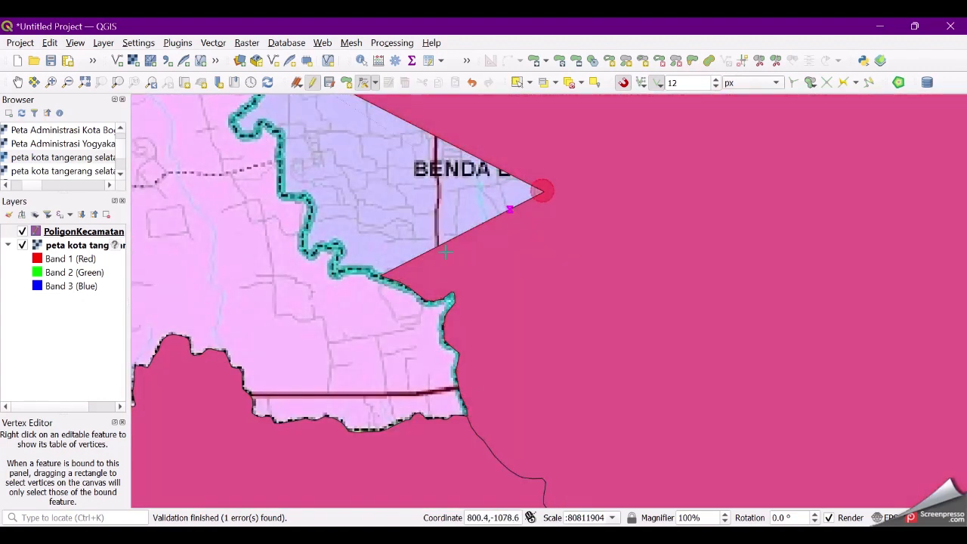
pyautogui.scroll(2, 369, 226)
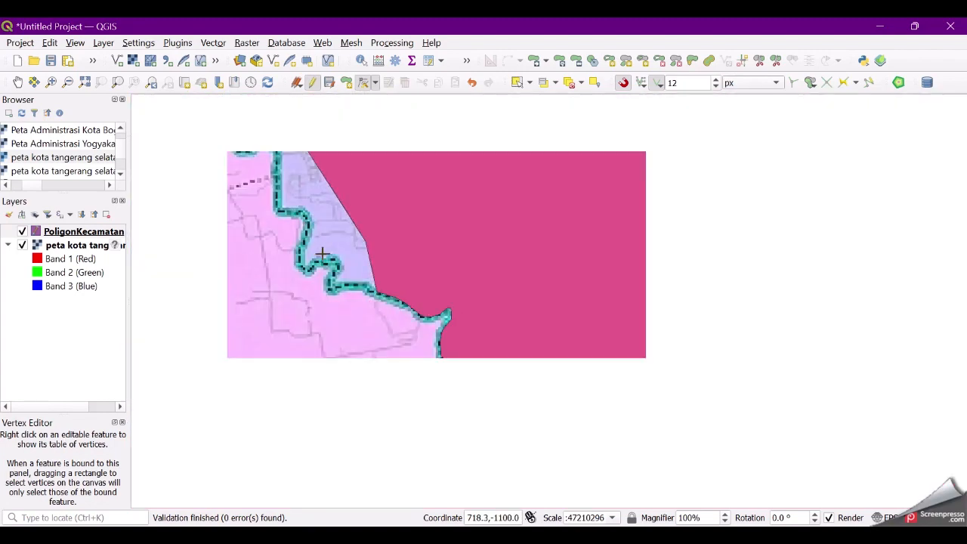
pyautogui.scroll(3, 321, 127)
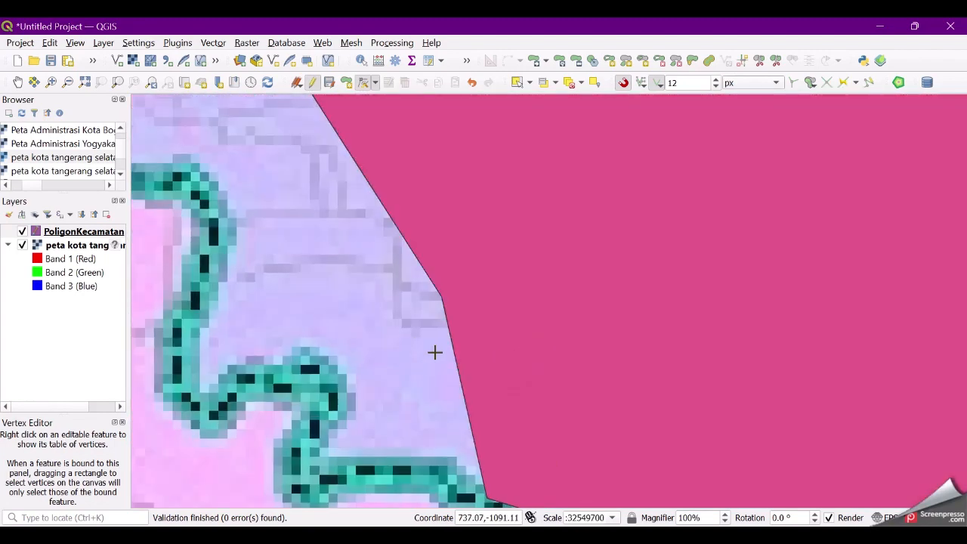
pyautogui.click(464, 398)
pyautogui.click(451, 490)
# Step: Add two vertices westward along the level stretch of the teal border, ending near its sharp northward turn
pyautogui.click(444, 367)
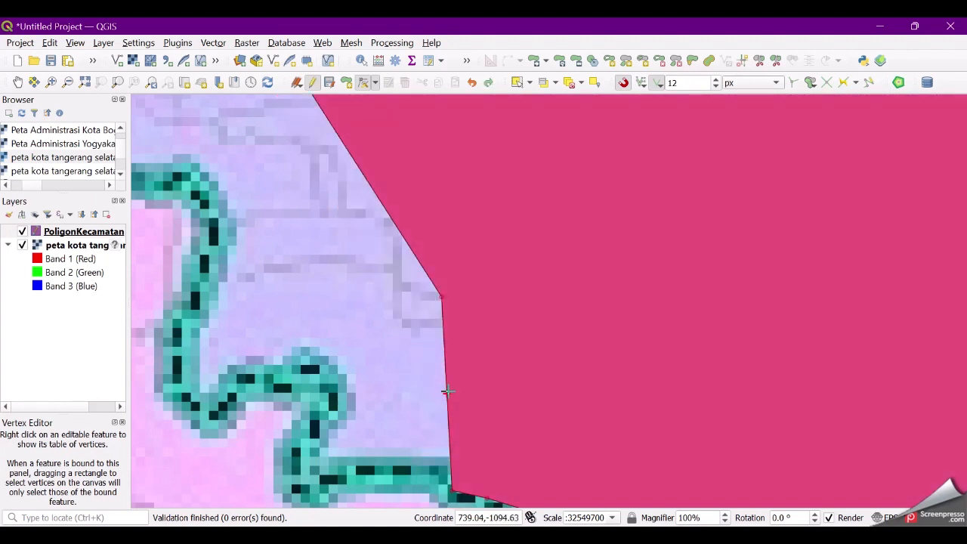
pyautogui.click(395, 469)
pyautogui.click(422, 389)
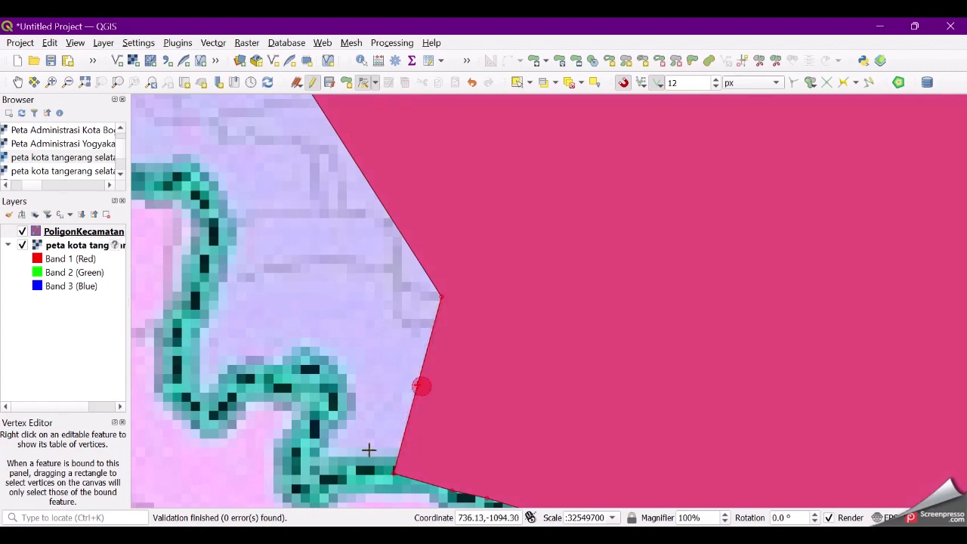
pyautogui.click(337, 476)
pyautogui.click(389, 385)
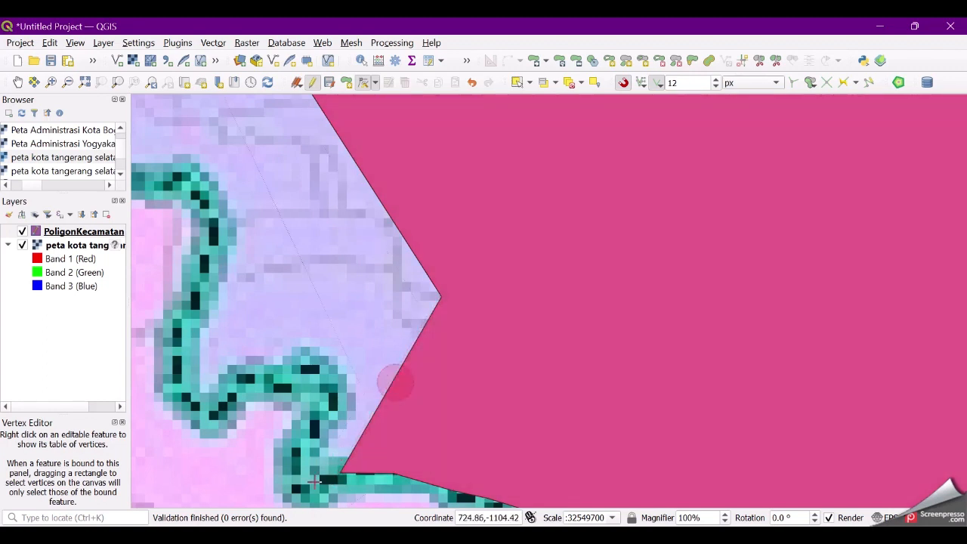
pyautogui.click(339, 440)
pyautogui.hotkey('ctrl', 'z')
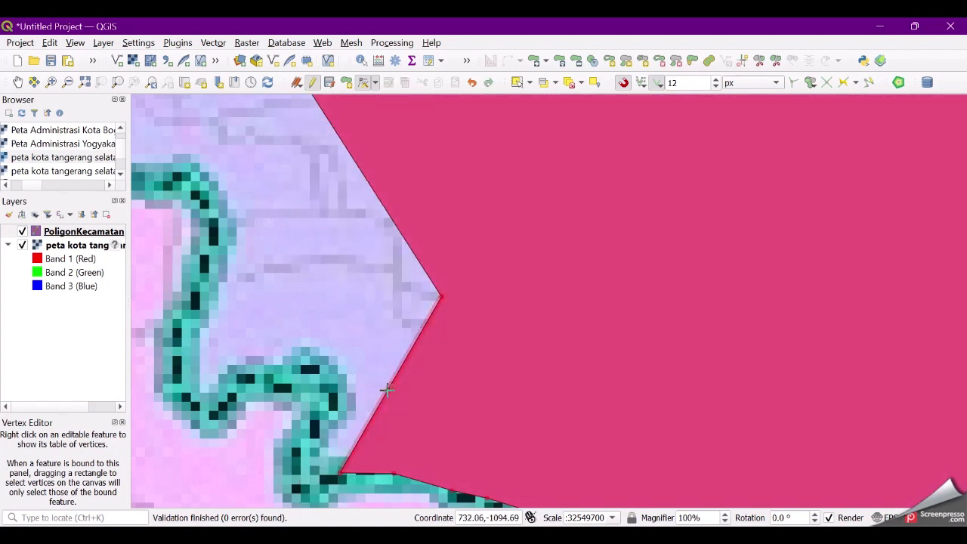
# Step: Add vertices around the teal border's sharp northward turn and up to the top of the small bump
pyautogui.click(388, 387)
pyautogui.click(305, 486)
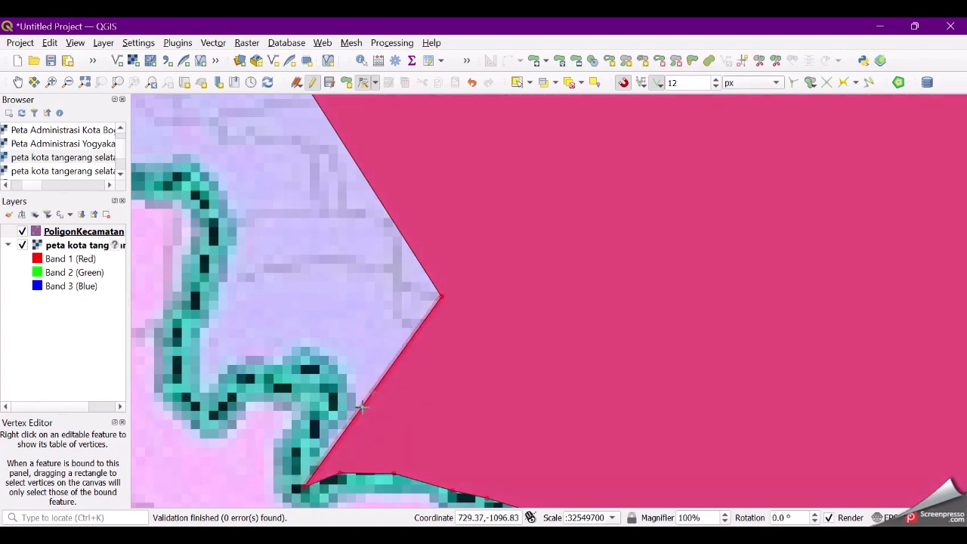
pyautogui.click(372, 392)
pyautogui.click(295, 453)
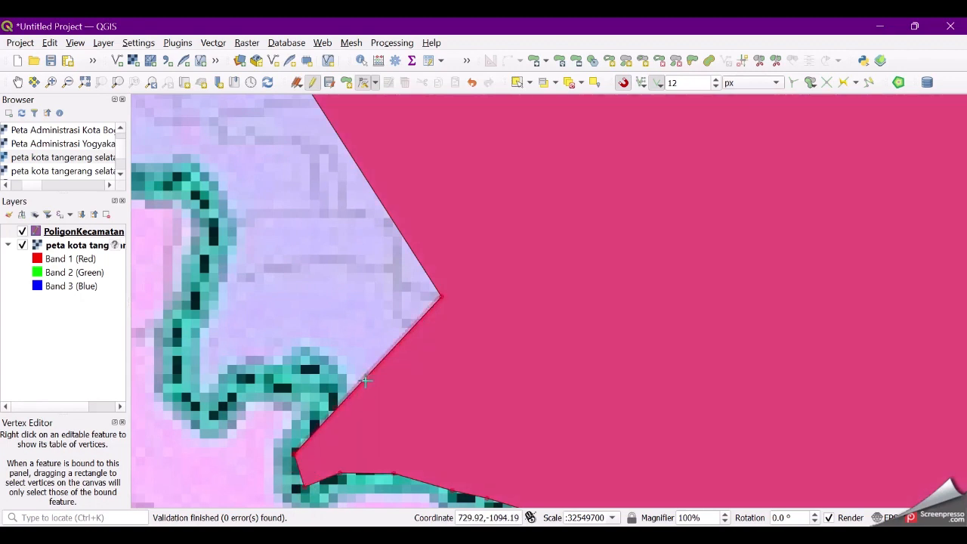
pyautogui.click(333, 397)
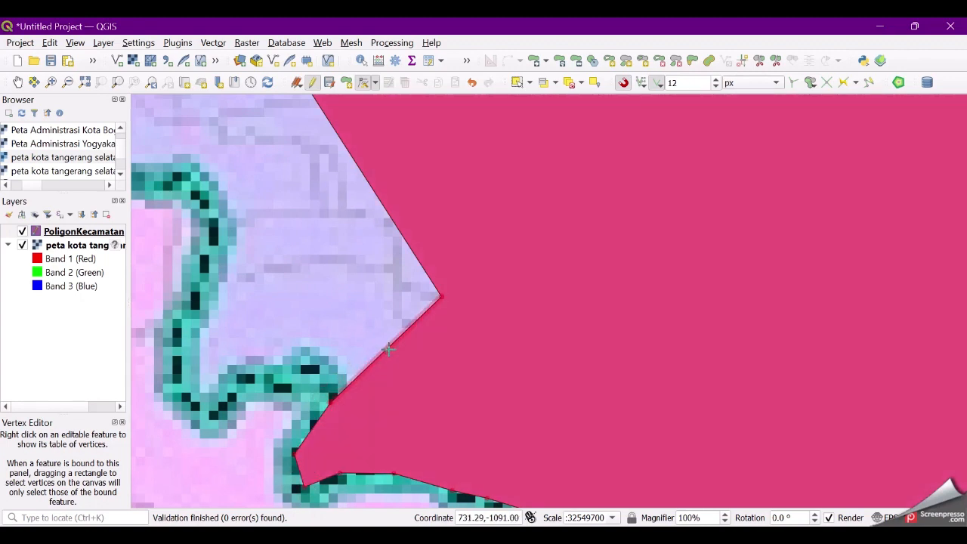
pyautogui.click(311, 368)
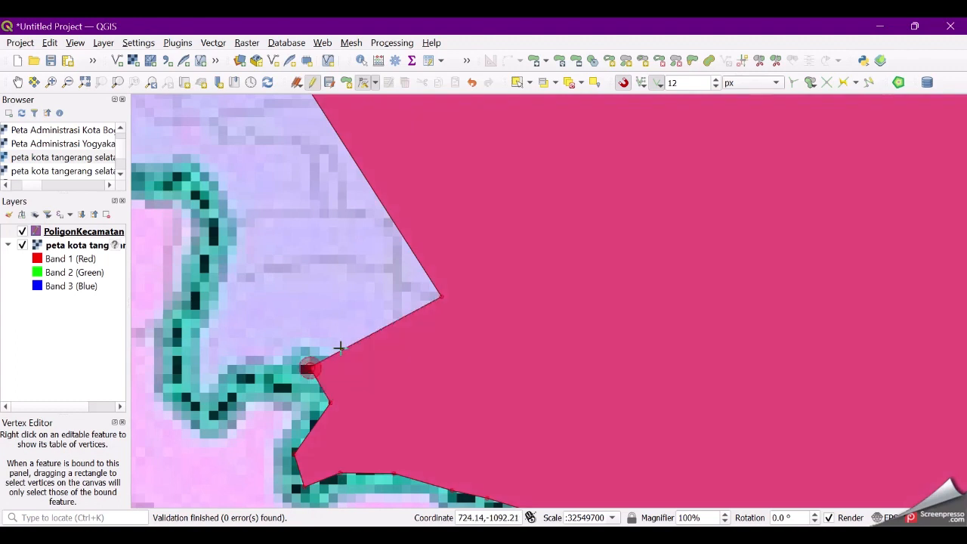
pyautogui.click(297, 368)
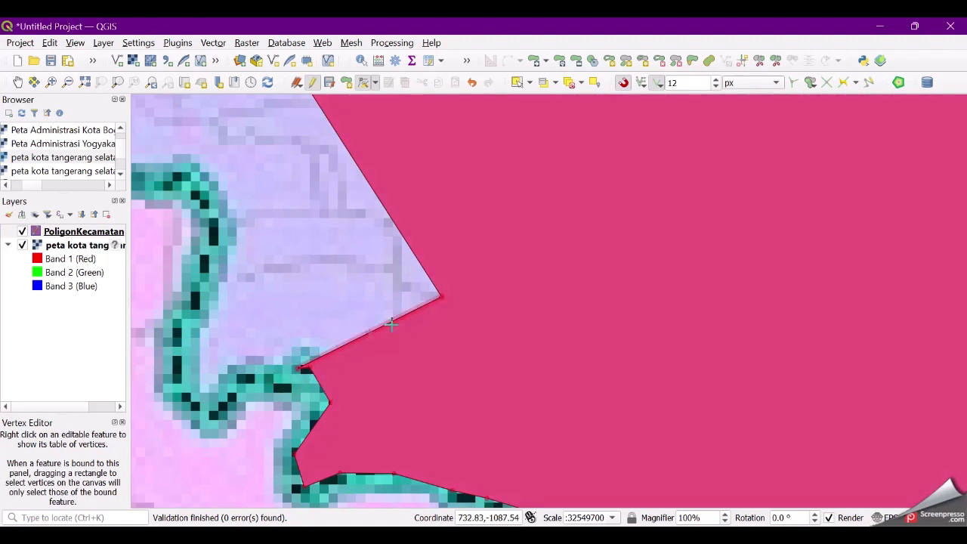
# Step: Continue the edge west from the bump with vertices through the dip, ending at the foot of the next northward stretch
pyautogui.click(366, 336)
pyautogui.click(282, 388)
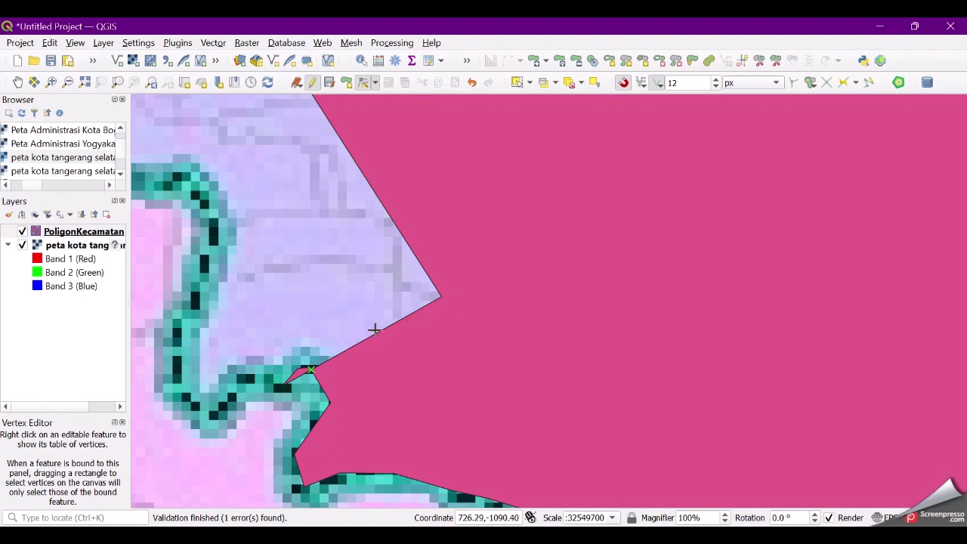
pyautogui.click(440, 297)
pyautogui.click(252, 363)
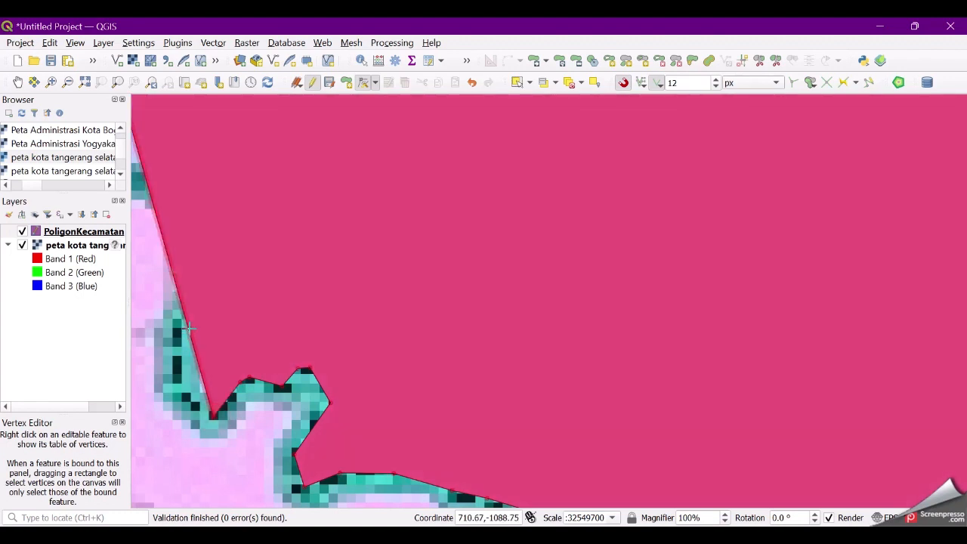
pyautogui.click(173, 273)
pyautogui.click(176, 382)
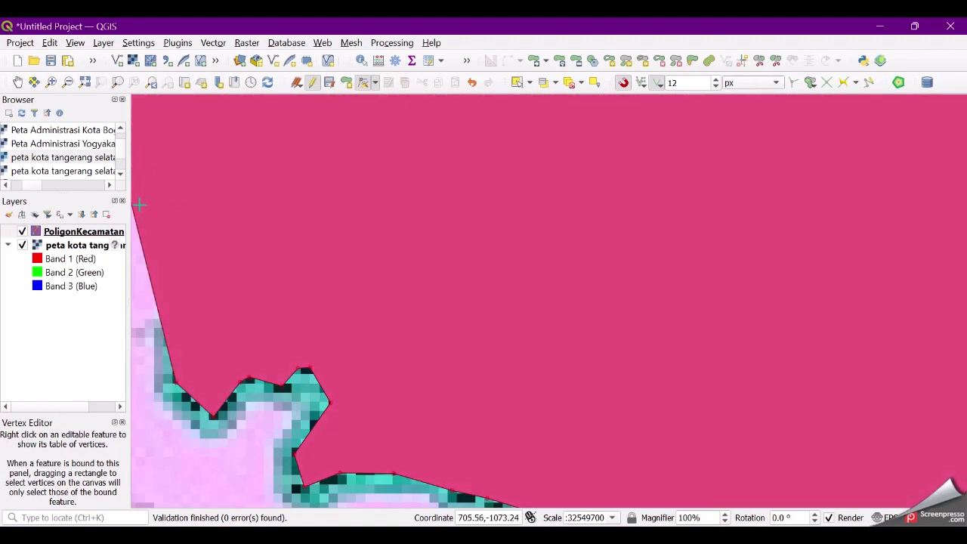
# Step: Pull the edge out east of the covered border with an outlying vertex and add two vertices up the northward stretch
pyautogui.scroll(-1, 210, 135)
pyautogui.click(210, 134)
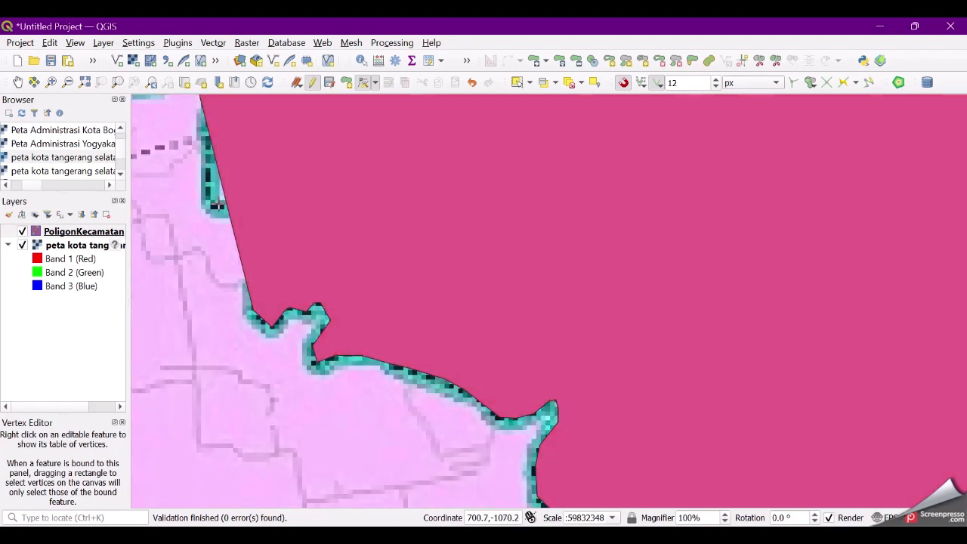
pyautogui.click(384, 179)
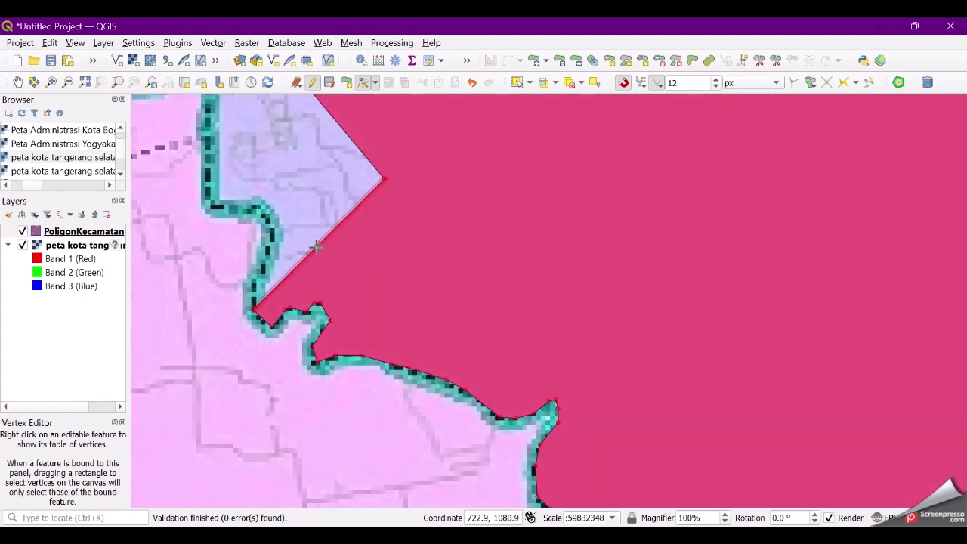
pyautogui.click(253, 279)
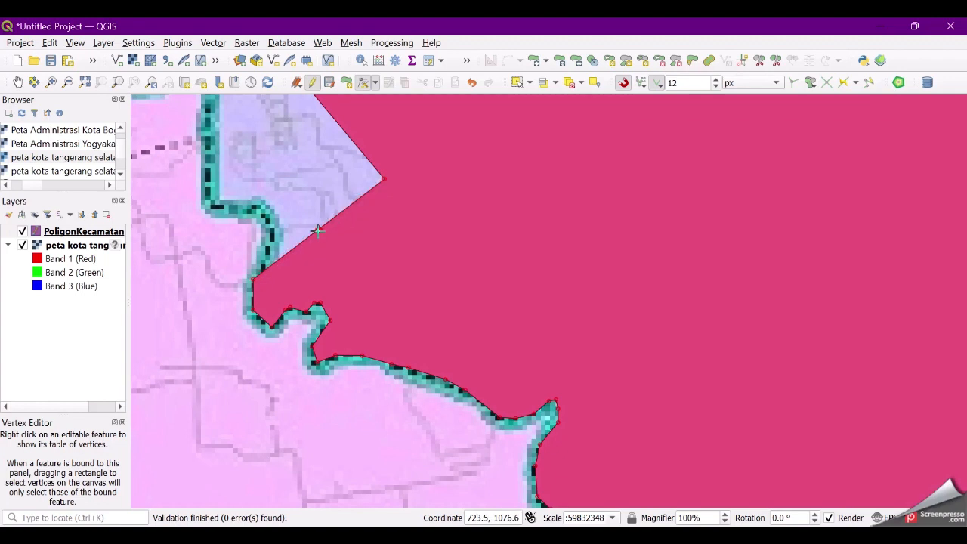
pyautogui.click(318, 229)
pyautogui.click(266, 256)
pyautogui.click(333, 216)
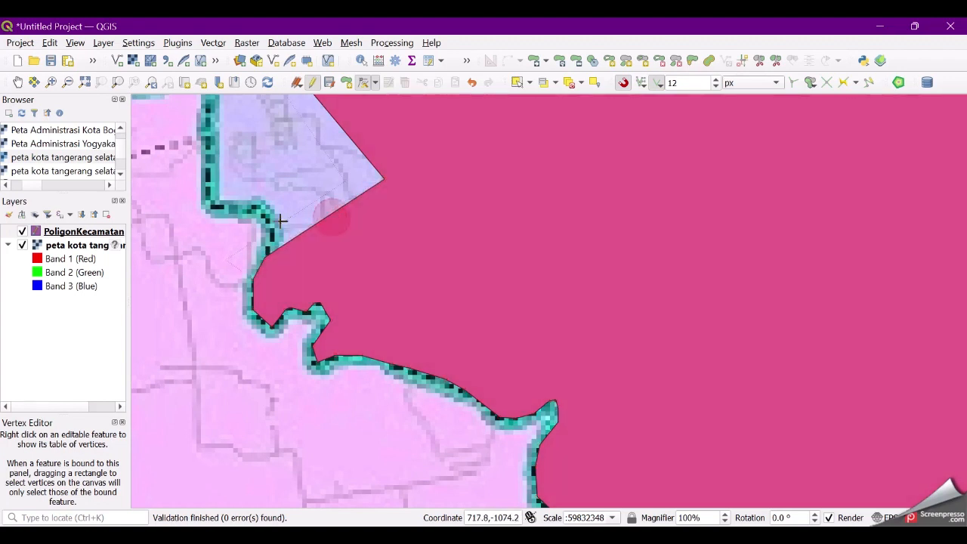
pyautogui.click(363, 203)
pyautogui.hotkey('ctrl', 'z')
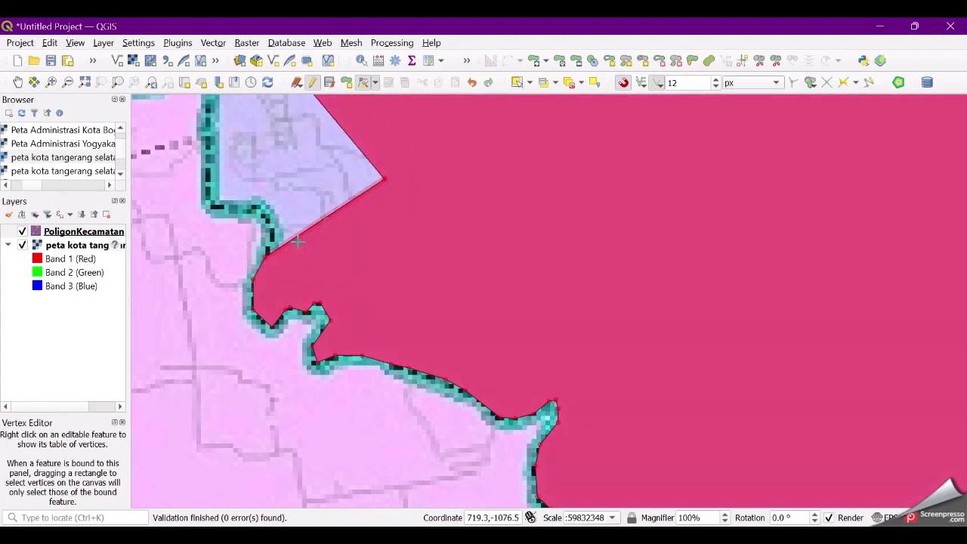
# Step: Add two vertices around the bend above the northward stretch and move the outlying vertex west to the border's square corner
pyautogui.click(324, 219)
pyautogui.click(272, 229)
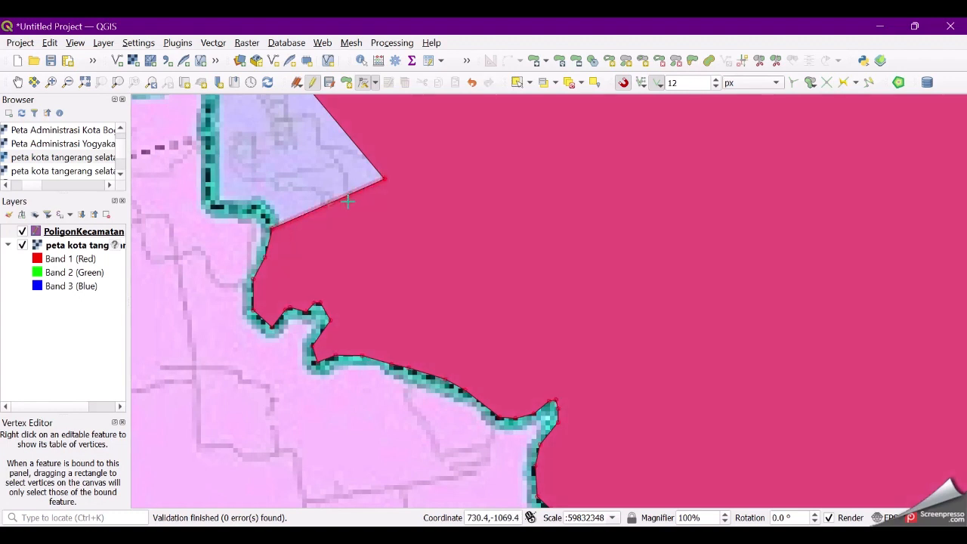
pyautogui.click(331, 206)
pyautogui.click(261, 209)
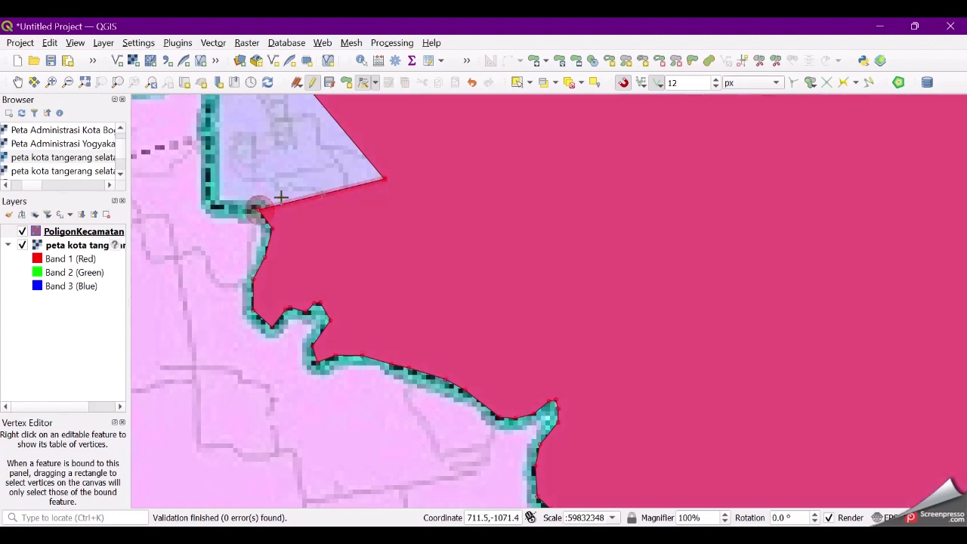
pyautogui.click(384, 179)
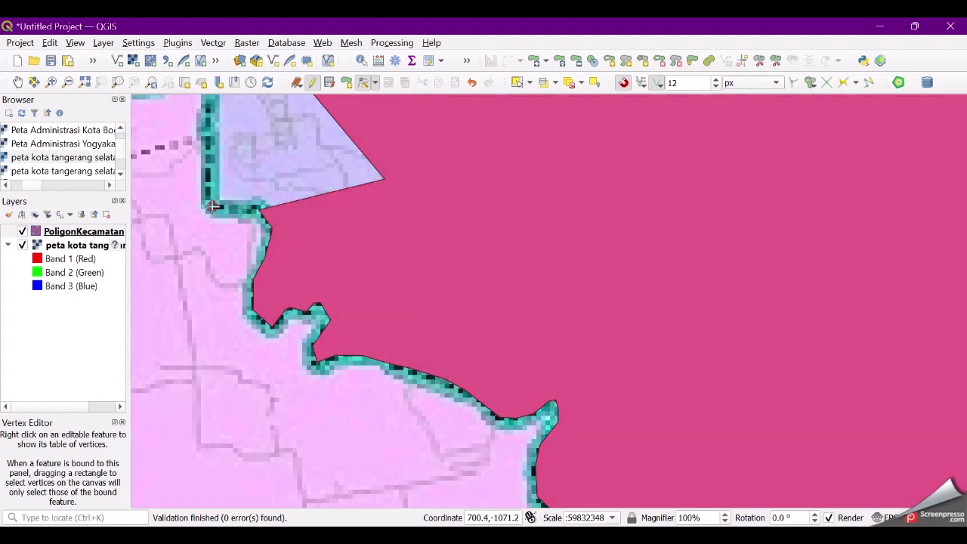
# Step: Add an outlying vertex east of the straight vertical stretch above the square corner to uncover the teal border
pyautogui.scroll(-2, 226, 230)
pyautogui.scroll(4, 261, 161)
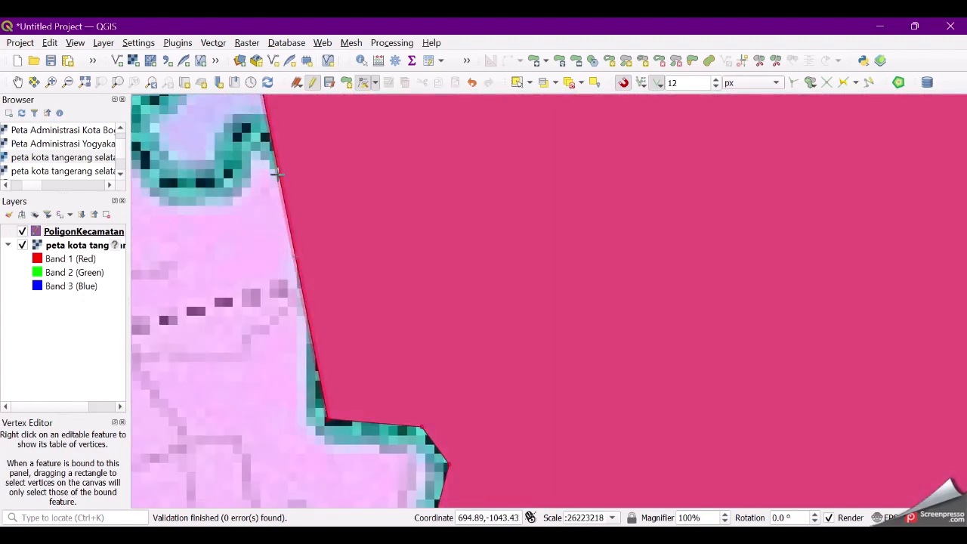
pyautogui.click(426, 136)
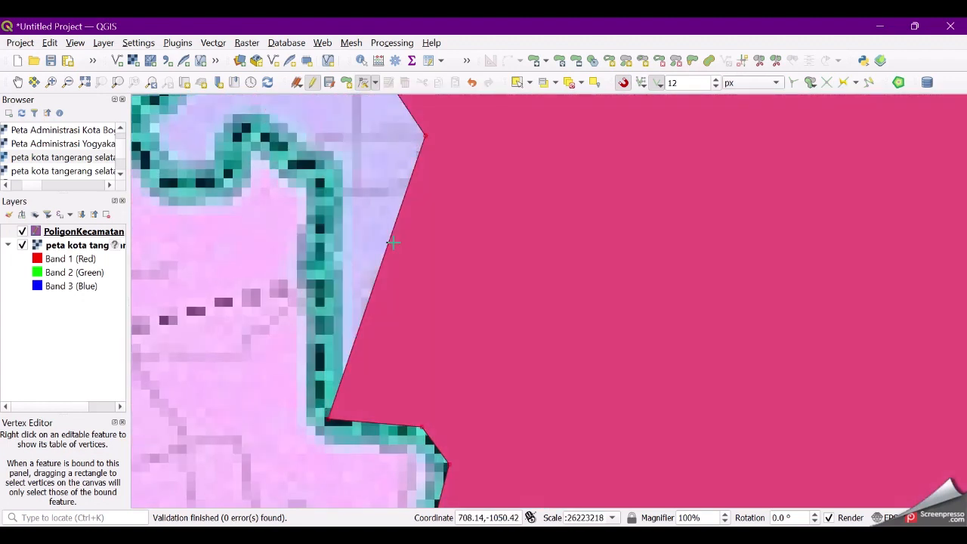
pyautogui.click(380, 279)
pyautogui.click(319, 265)
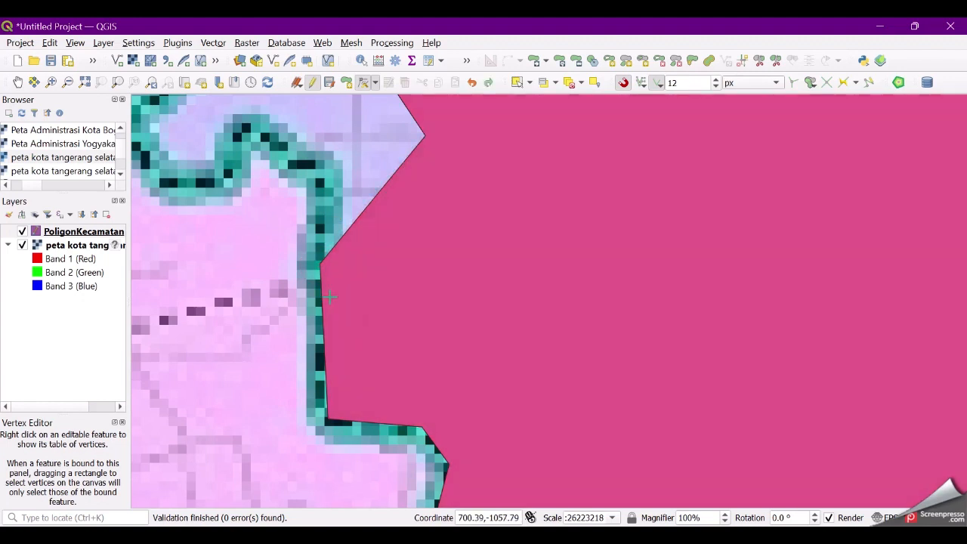
pyautogui.hotkey('ctrl', 'z')
# Step: Fit the edge to the straight vertical stretch with one vertex near its lower end and one at its upper end
pyautogui.click(378, 277)
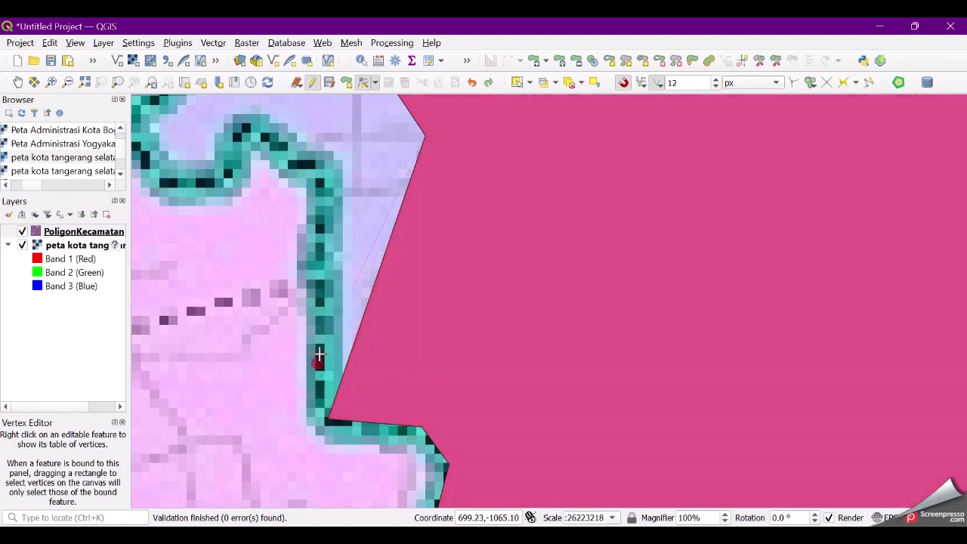
pyautogui.click(318, 366)
pyautogui.click(369, 244)
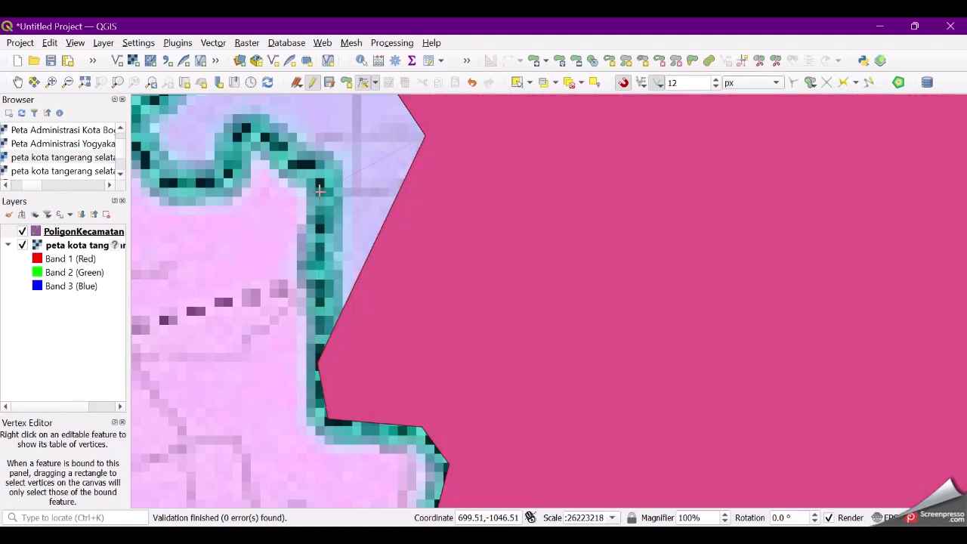
pyautogui.click(319, 189)
# Step: Carry the edge northwest over the small hump above the vertical stretch and down to the lower east end of the border's loop
pyautogui.click(426, 137)
pyautogui.click(310, 162)
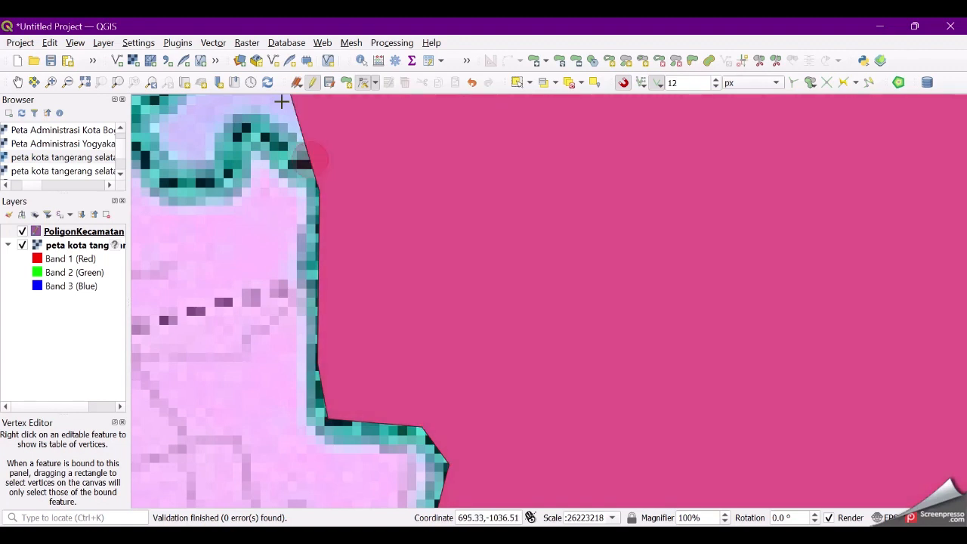
pyautogui.scroll(-2, 331, 197)
pyautogui.scroll(3, 314, 139)
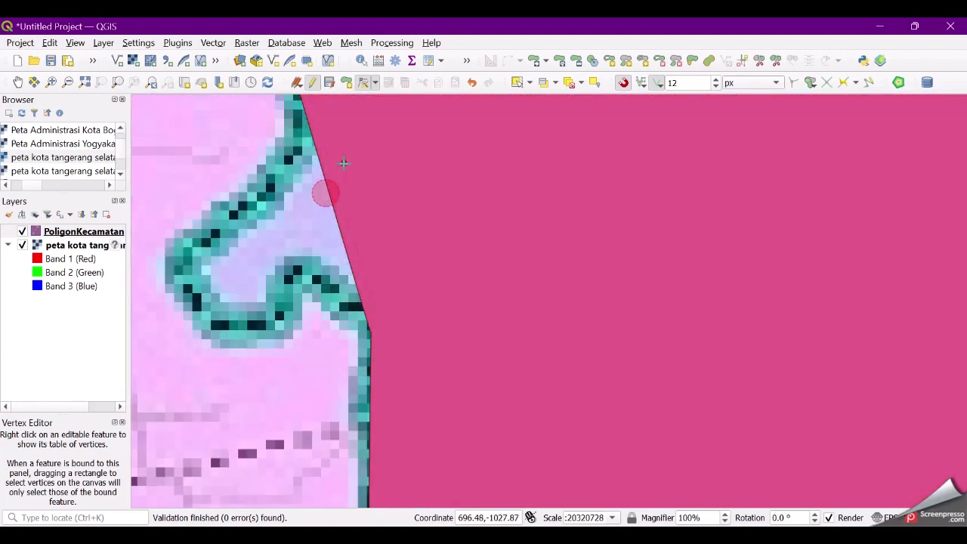
pyautogui.click(376, 271)
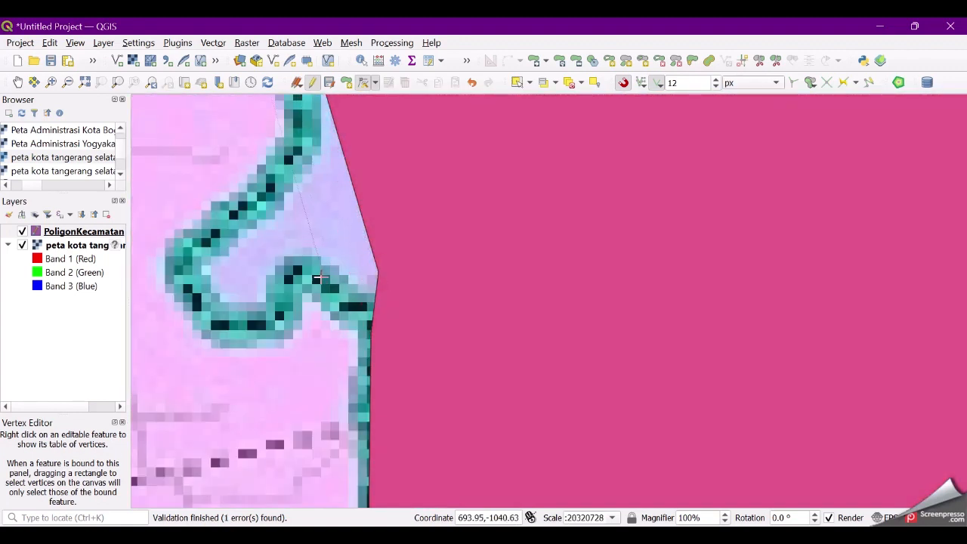
pyautogui.click(321, 268)
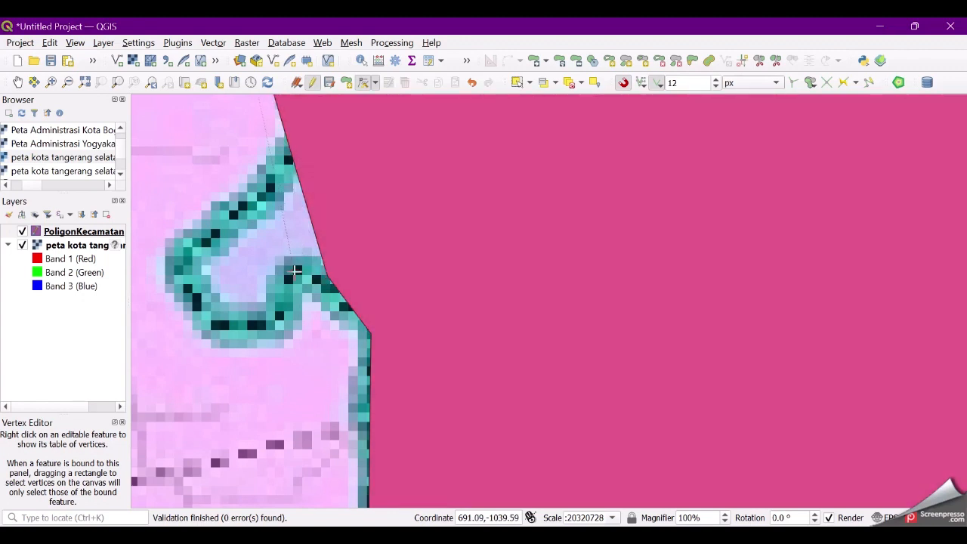
pyautogui.click(295, 271)
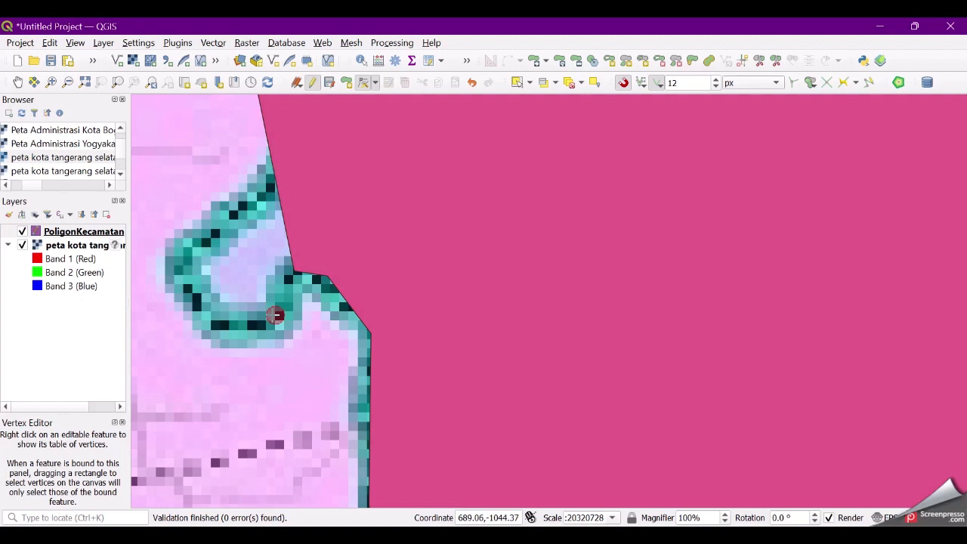
pyautogui.doubleClick(275, 180)
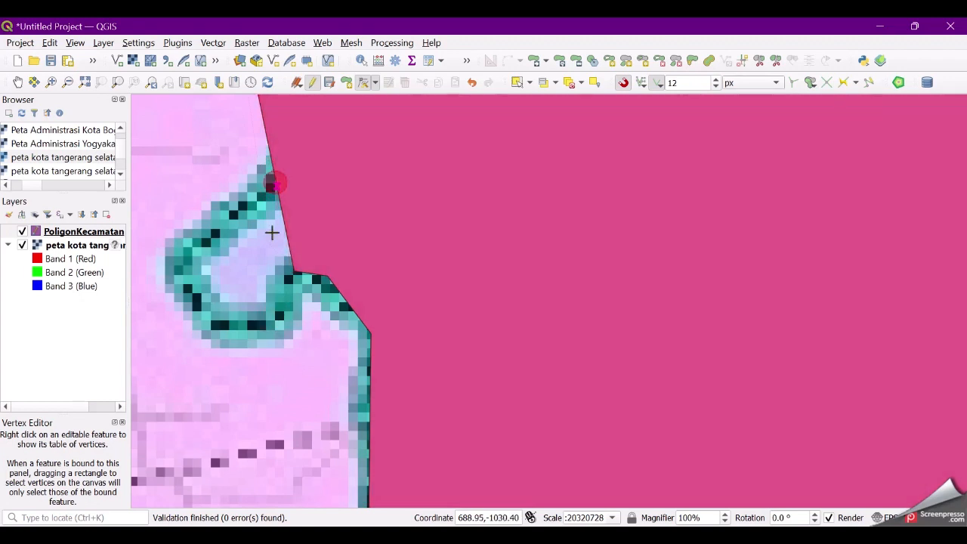
pyautogui.click(264, 323)
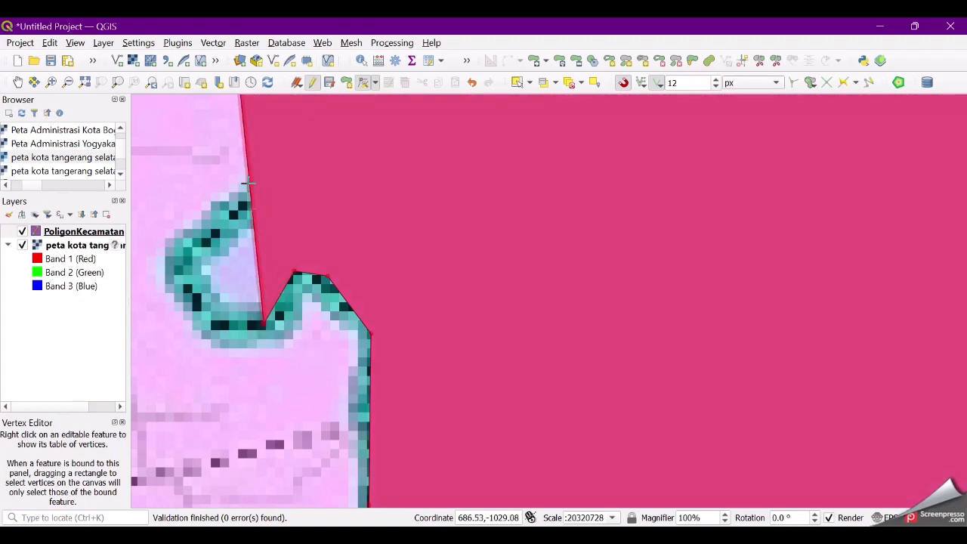
pyautogui.click(248, 204)
pyautogui.click(226, 291)
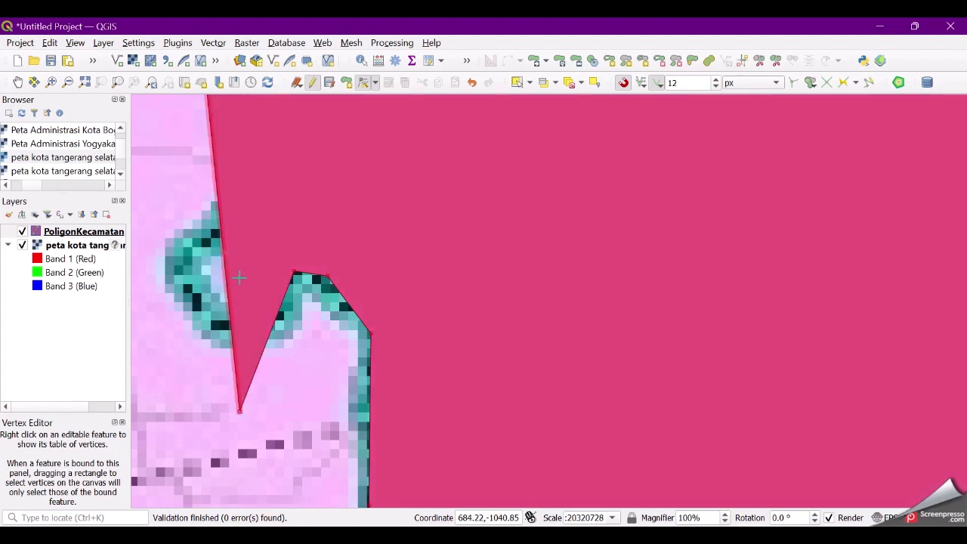
pyautogui.hotkey('ctrl', 'z')
# Step: Add vertices at the lower west end and the westernmost point of the loop in the teal border
pyautogui.doubleClick(253, 210)
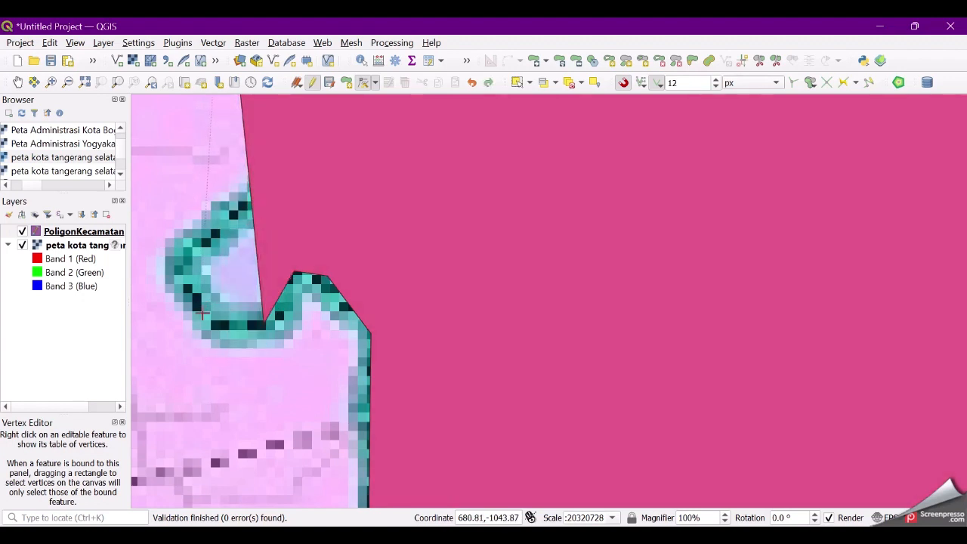
pyautogui.click(214, 323)
pyautogui.click(180, 270)
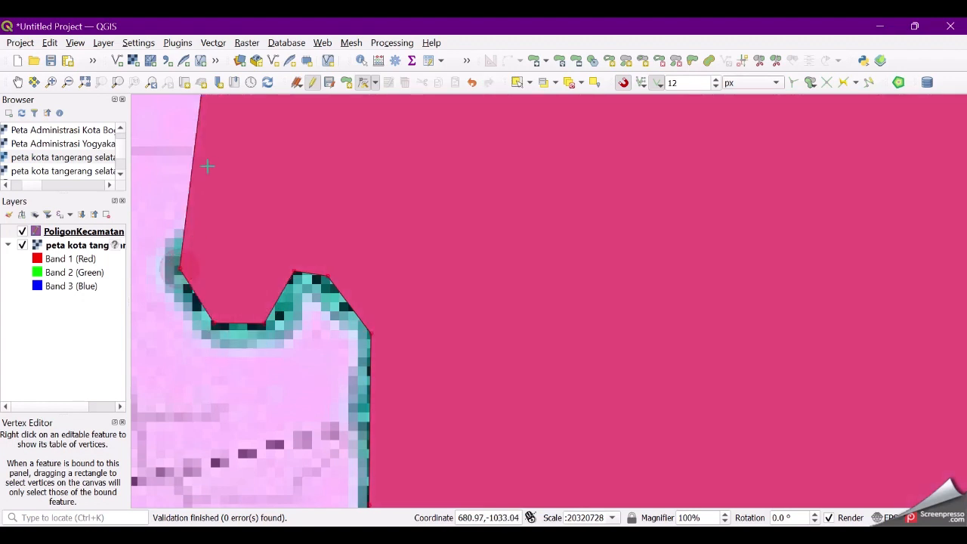
pyautogui.click(191, 172)
pyautogui.click(245, 212)
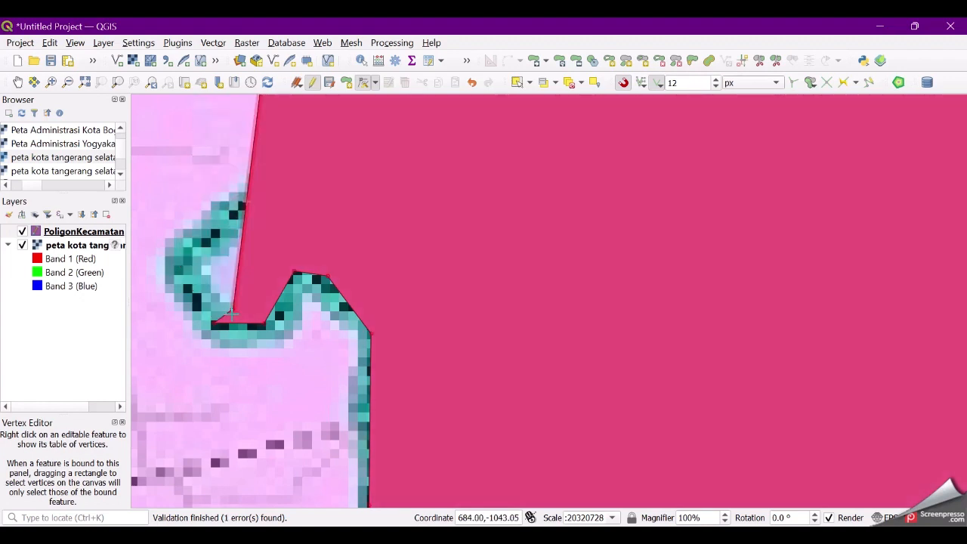
pyautogui.click(233, 308)
pyautogui.click(184, 277)
# Step: Add two vertices northeast along the upper side of the loop in the teal border
pyautogui.doubleClick(213, 186)
pyautogui.doubleClick(214, 187)
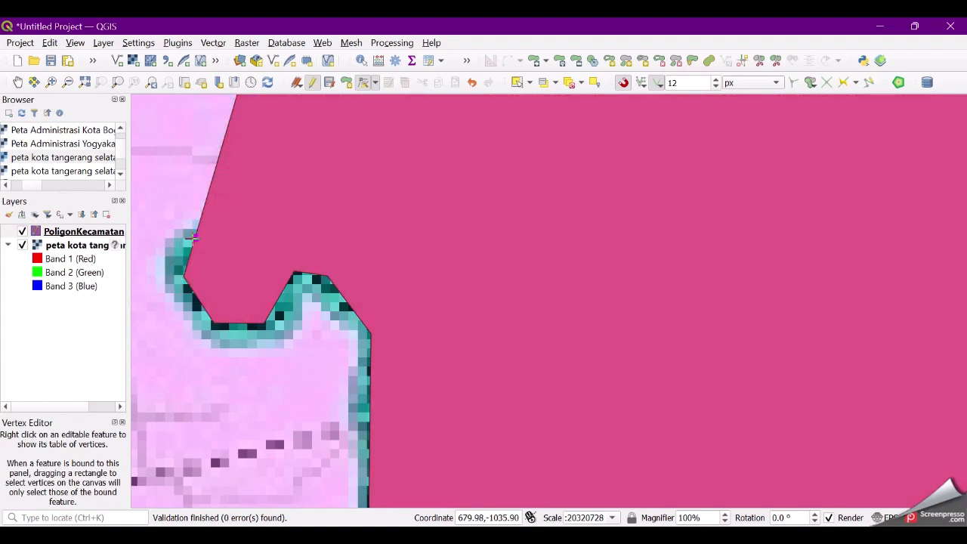
pyautogui.click(203, 240)
pyautogui.doubleClick(222, 172)
pyautogui.click(240, 195)
pyautogui.scroll(-1, 237, 194)
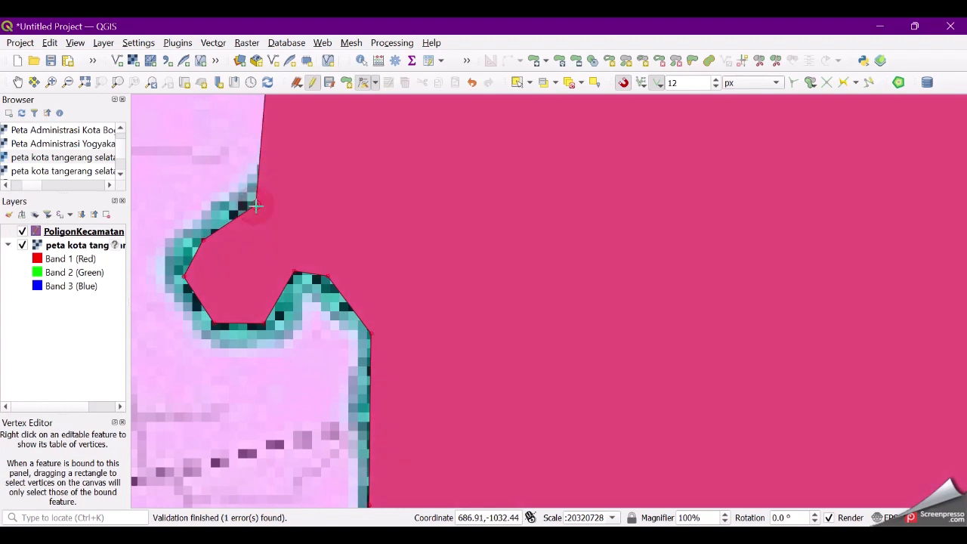
pyautogui.scroll(-2, 281, 216)
pyautogui.scroll(4, 295, 146)
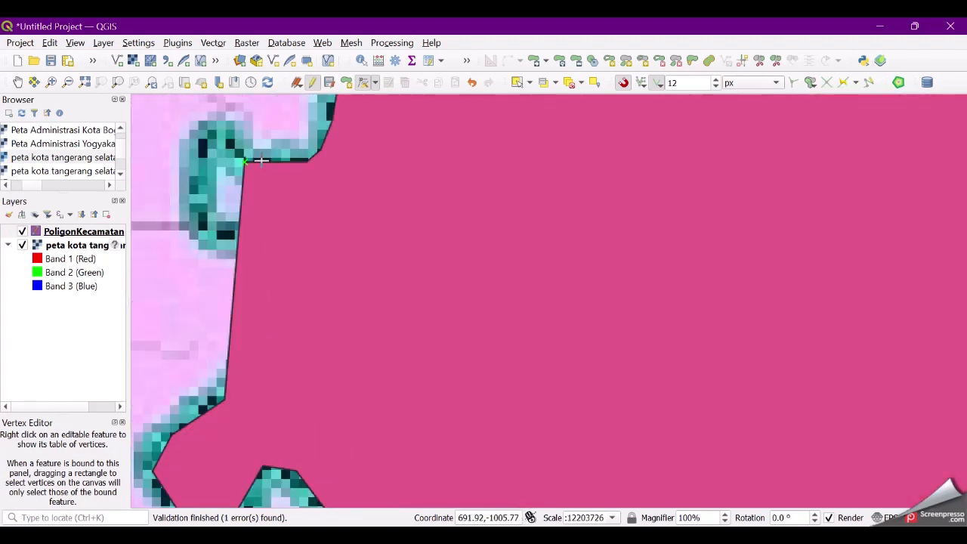
# Step: Fit the edge over the top of the teal loop with two vertices and add one more down its west side
pyautogui.click(218, 137)
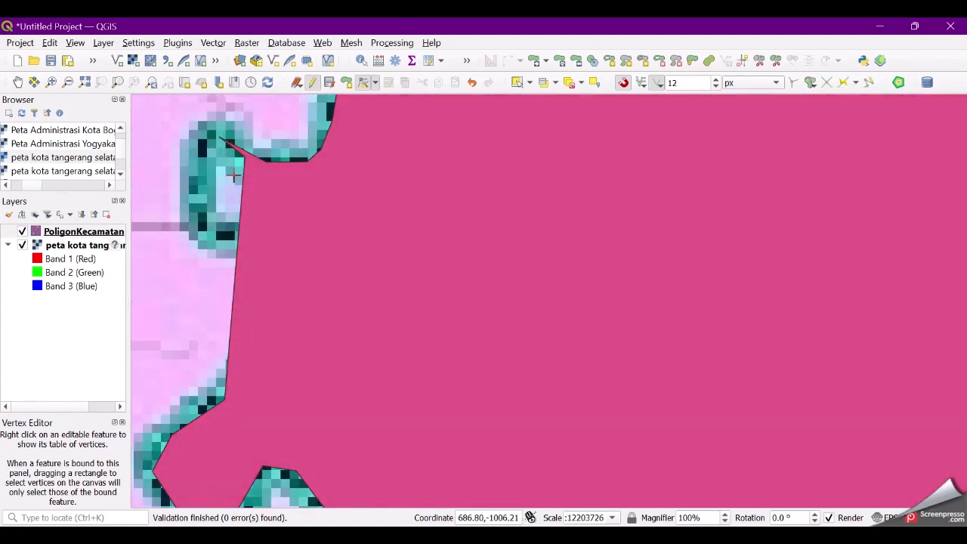
pyautogui.click(200, 155)
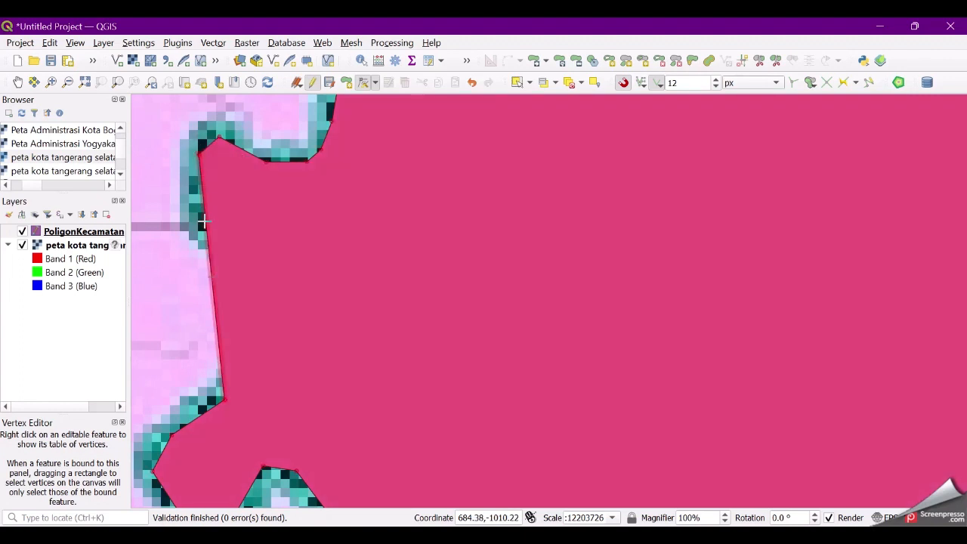
pyautogui.click(210, 277)
pyautogui.click(198, 217)
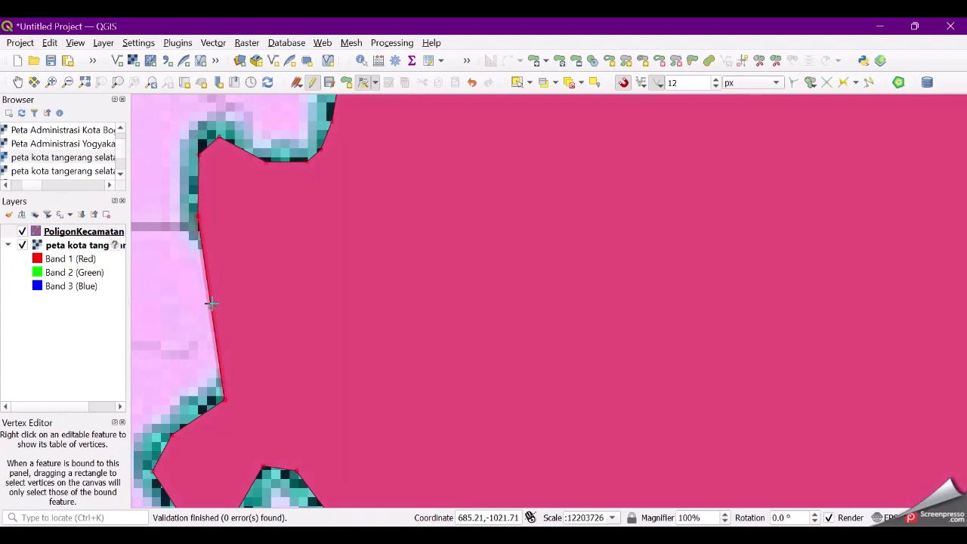
# Step: Pull the edge segment east to uncover the border, and place vertices at the loop's lower west side, bottom and the bend southeast of it
pyautogui.click(211, 303)
pyautogui.click(390, 269)
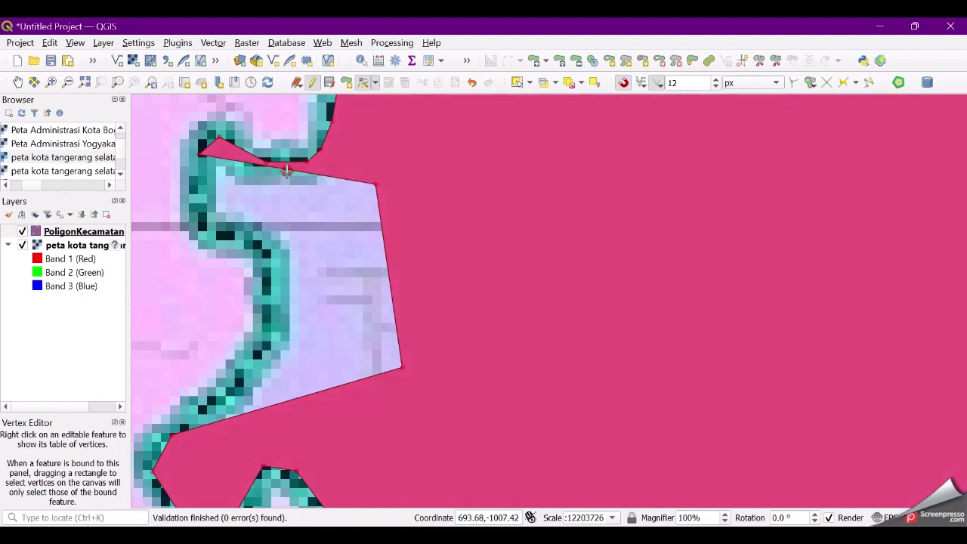
pyautogui.click(195, 203)
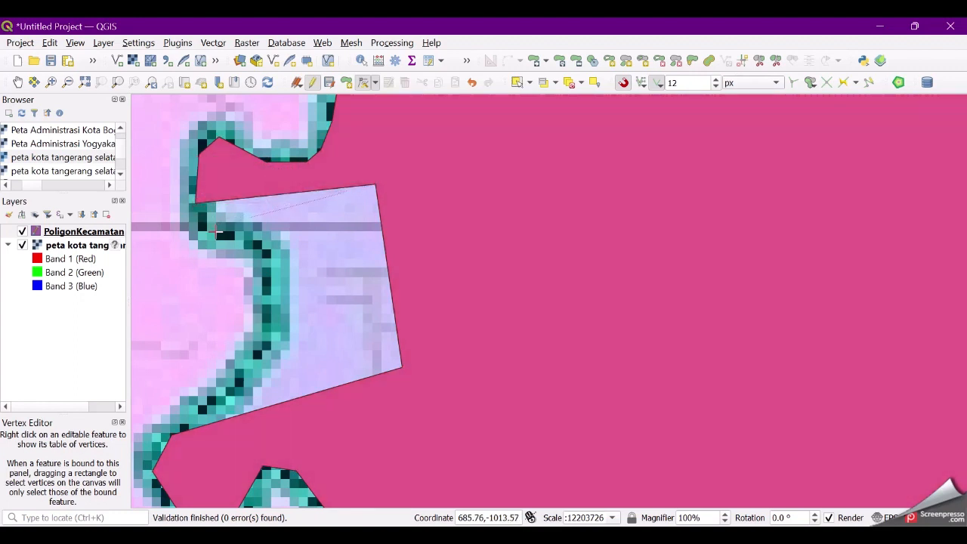
pyautogui.click(217, 232)
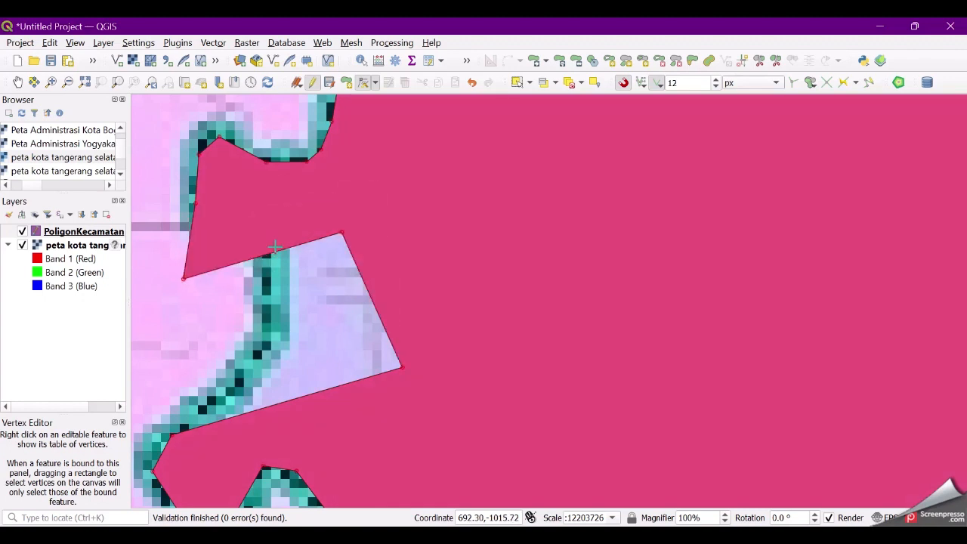
pyautogui.click(298, 207)
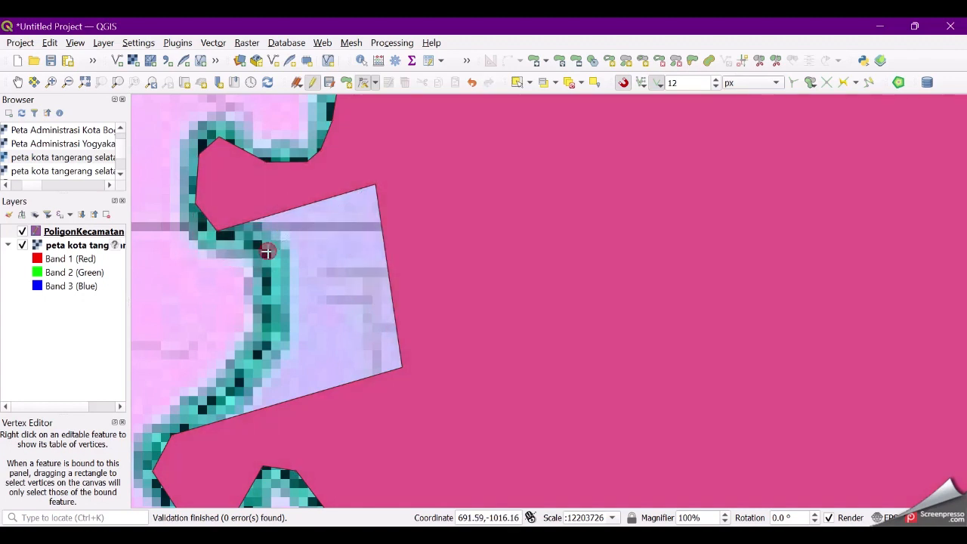
pyautogui.click(266, 250)
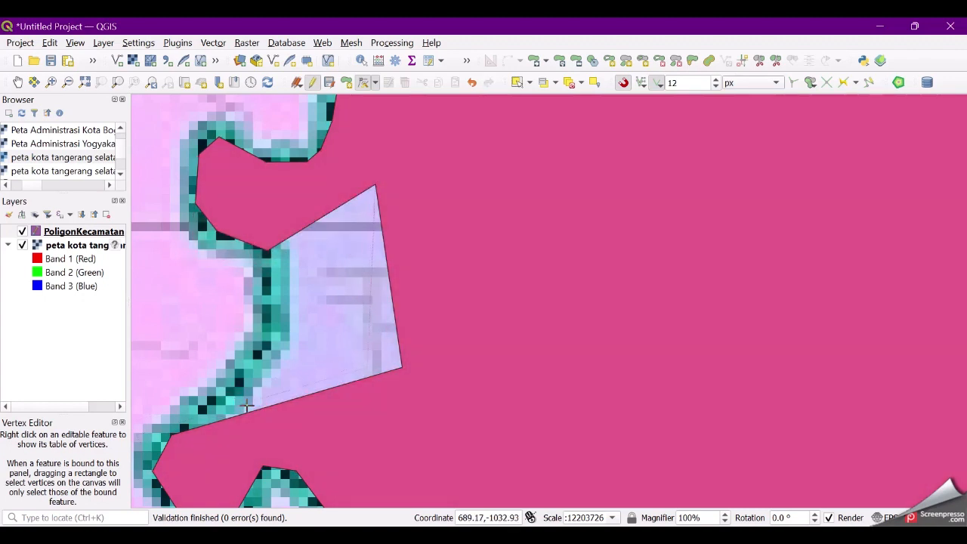
# Step: Add two vertices northeast along the diagonal border stretch, ending at the foot of the short vertical stretch
pyautogui.hotkey('ctrl', 'z')
pyautogui.click(288, 401)
pyautogui.click(233, 389)
pyautogui.click(319, 380)
pyautogui.click(271, 341)
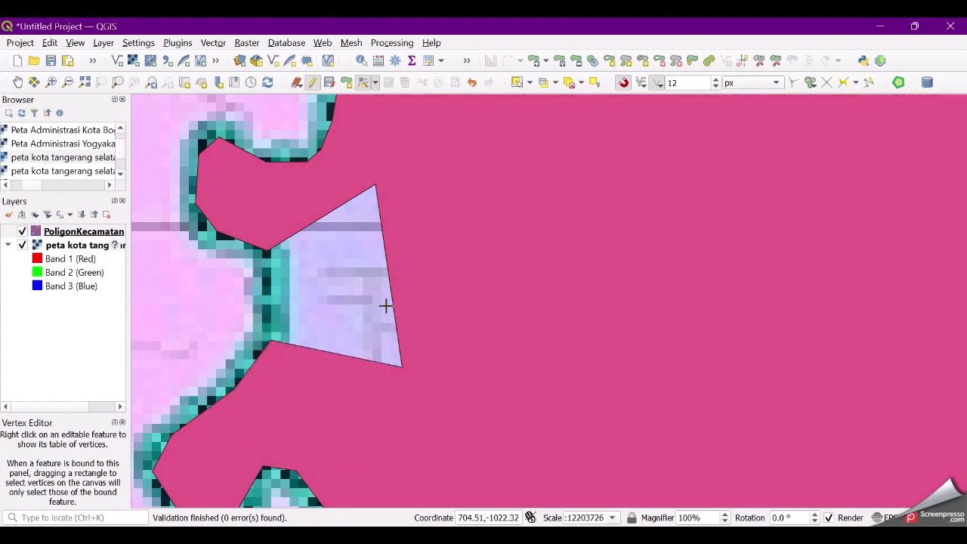
# Step: Place a vertex midway along the short vertical border stretch and delete the stray vertex to its northeast
pyautogui.click(393, 300)
pyautogui.click(392, 275)
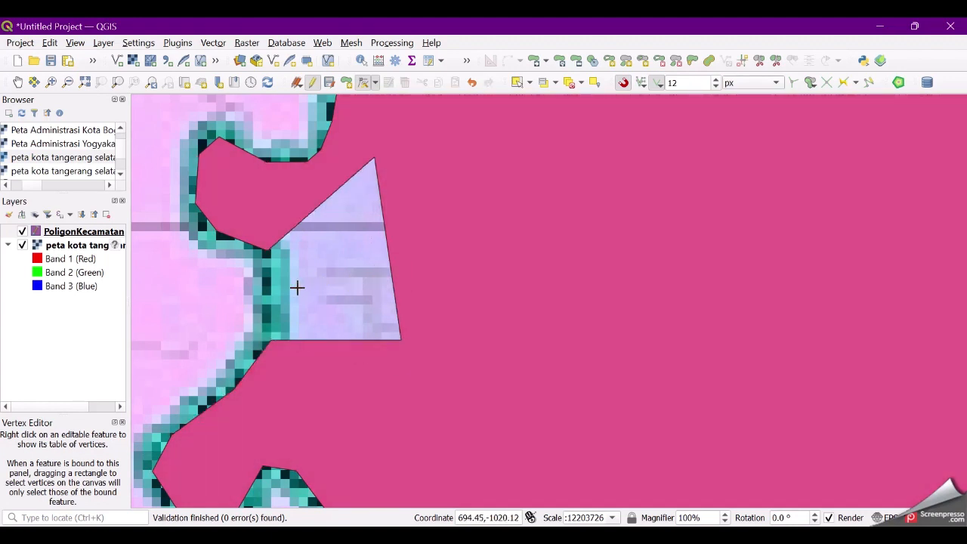
pyautogui.click(401, 341)
pyautogui.click(266, 299)
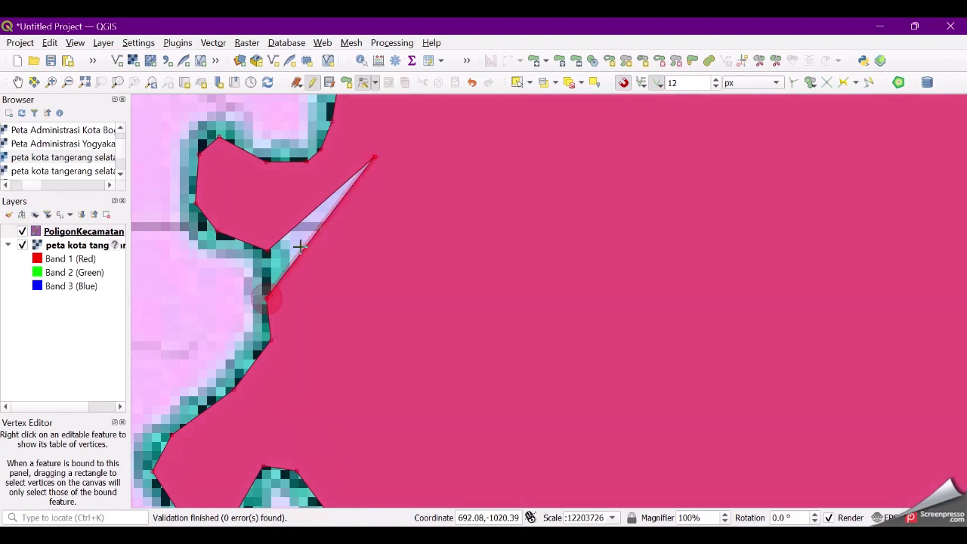
pyautogui.click(370, 157)
pyautogui.press('Delete')
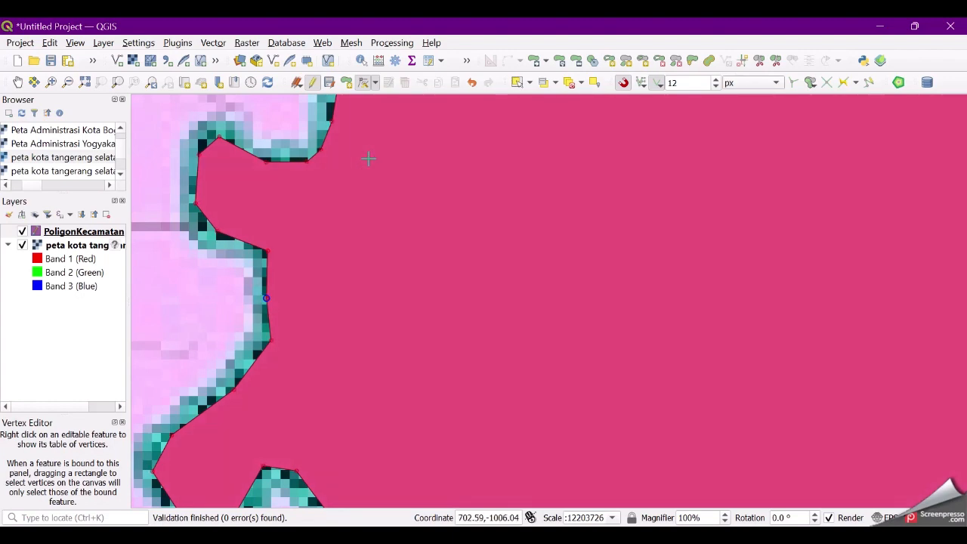
# Step: End the editing session on the PoligonKecamatan layer and switch to the Pan tool
pyautogui.scroll(-5, 491, 272)
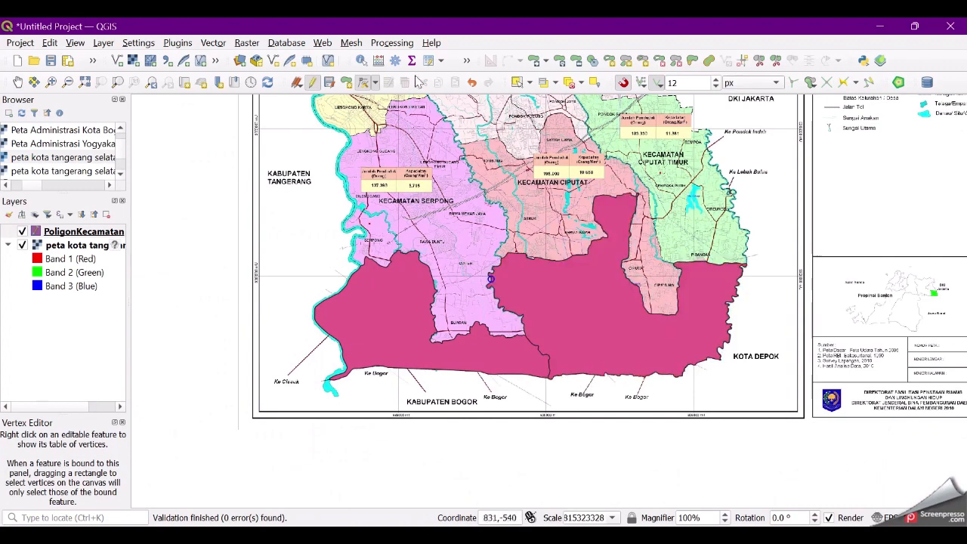
pyautogui.click(89, 235)
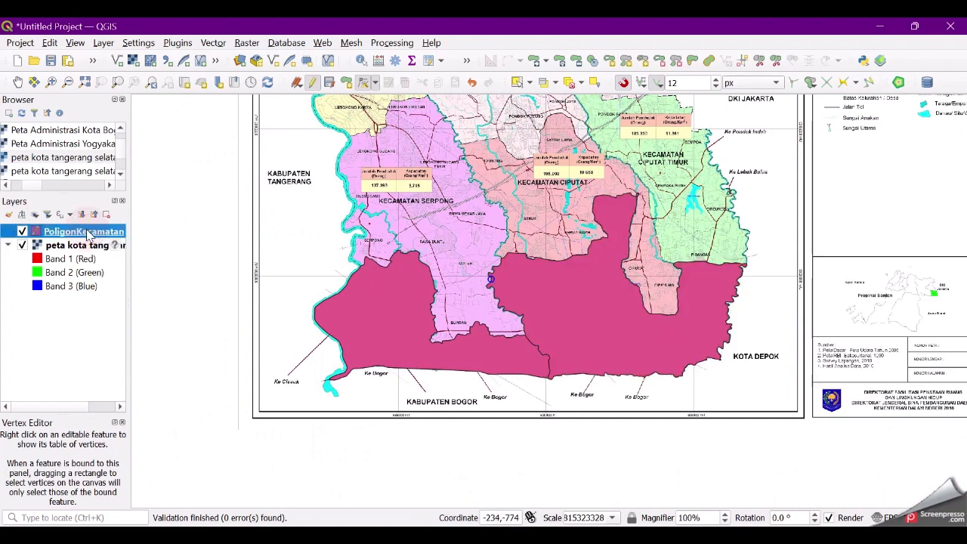
pyautogui.click(316, 84)
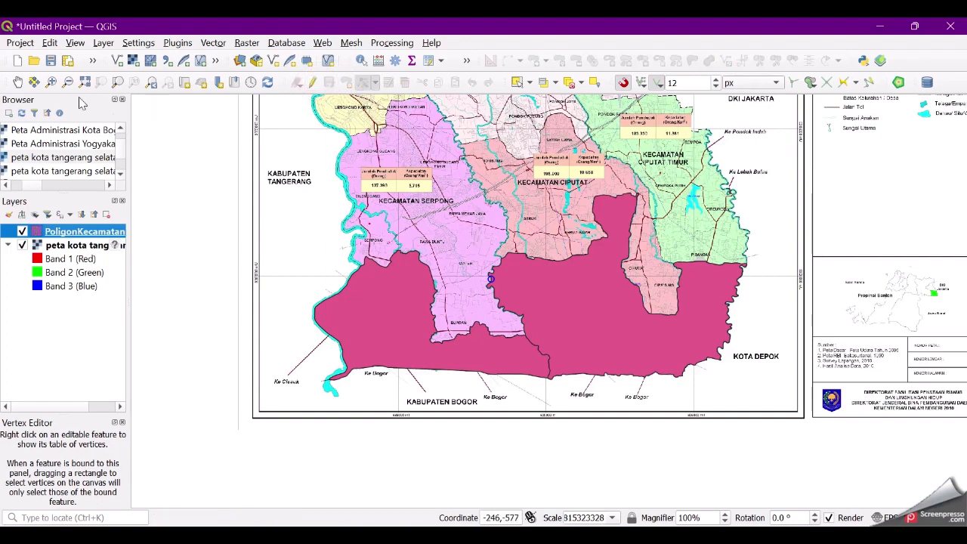
pyautogui.click(17, 82)
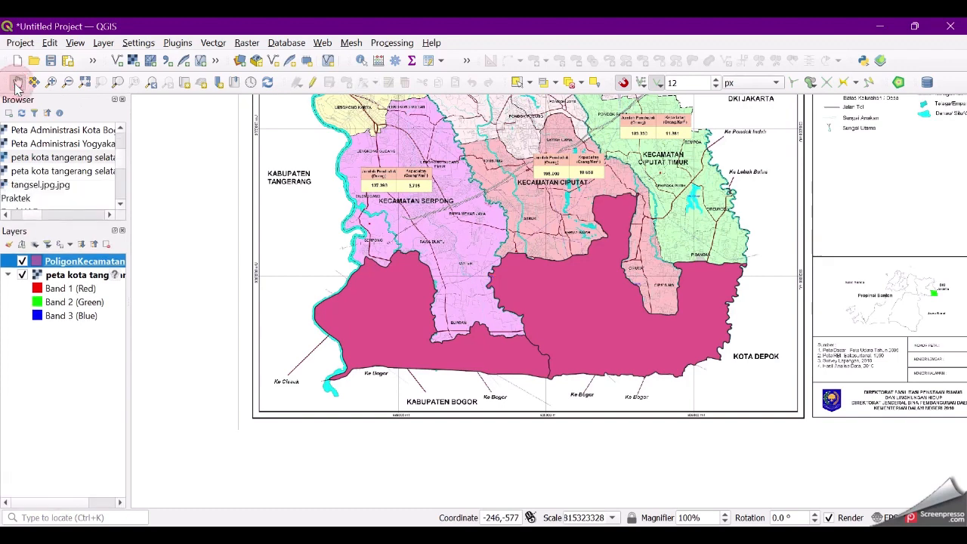
# Step: Open the PoligonKecamatan layer's properties and change its symbology to Categorized
pyautogui.click(83, 261)
pyautogui.rightClick(85, 263)
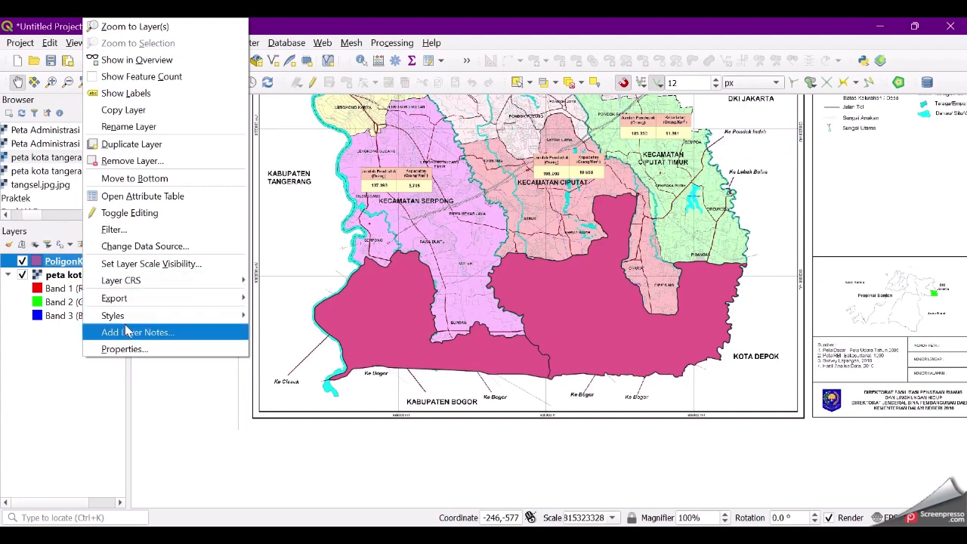
pyautogui.rightClick(65, 266)
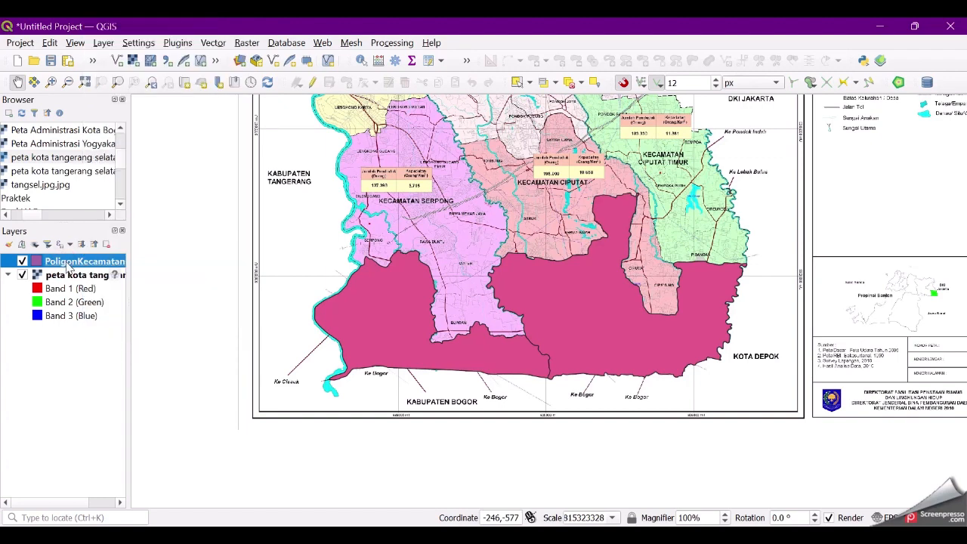
pyautogui.rightClick(68, 266)
pyautogui.click(113, 349)
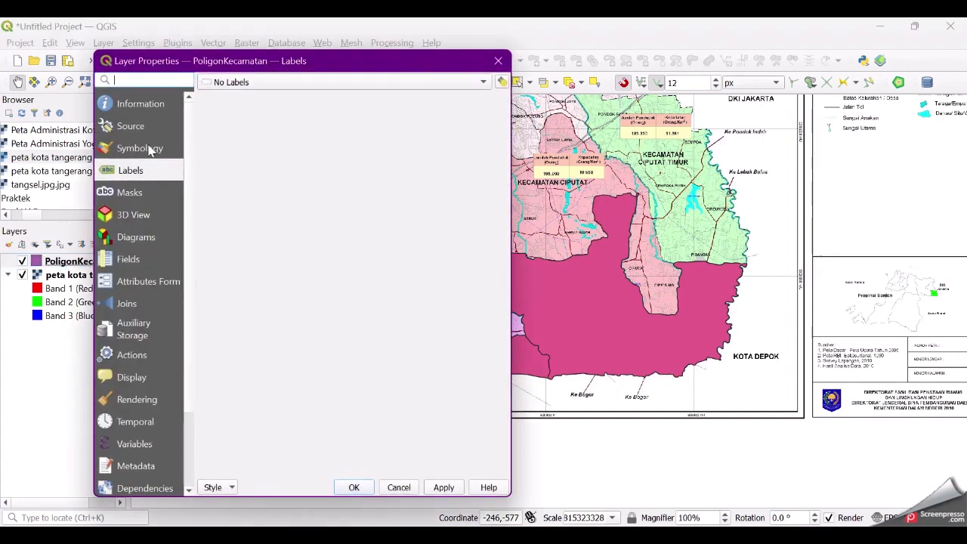
pyautogui.click(151, 150)
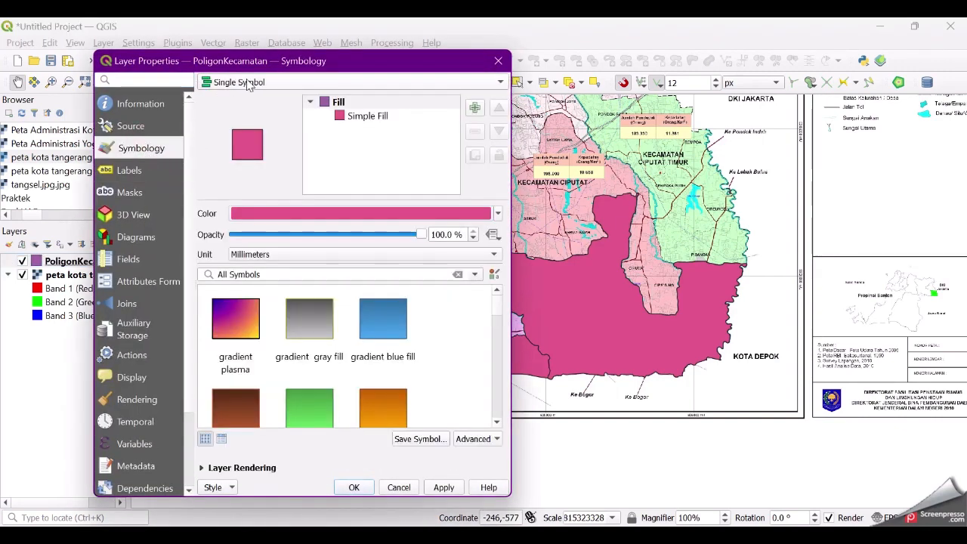
pyautogui.click(272, 84)
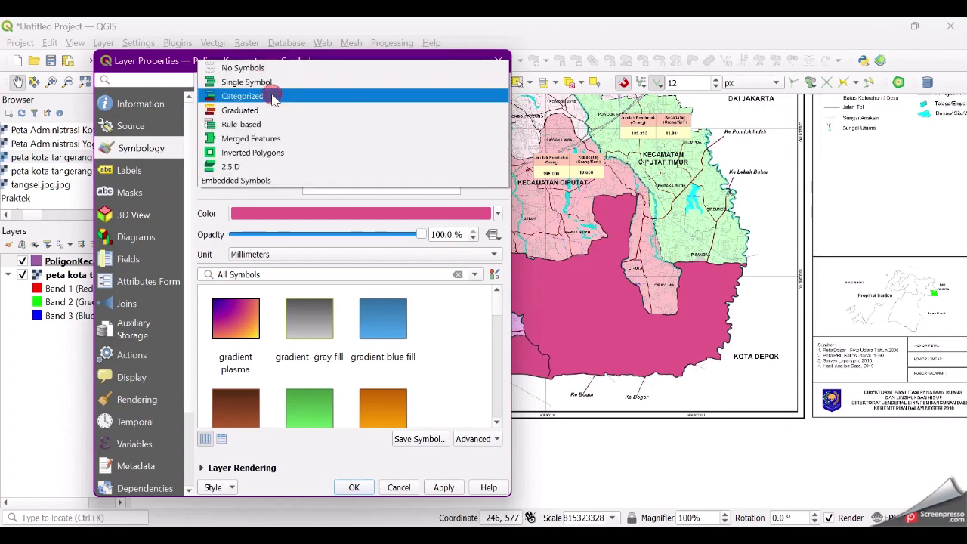
pyautogui.click(275, 98)
# Step: Classify the categories by the Kecamatan field with random colors and apply the styling
pyautogui.click(440, 104)
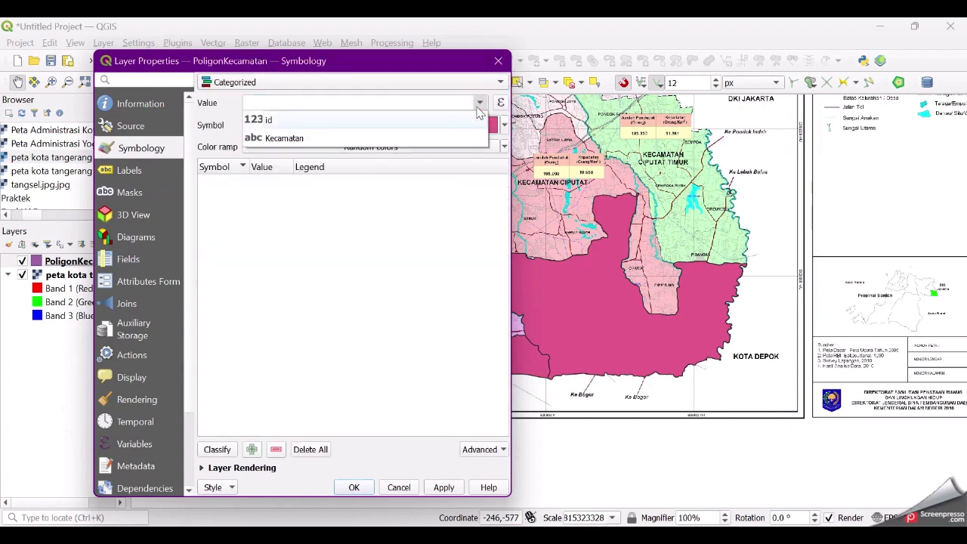
pyautogui.click(449, 136)
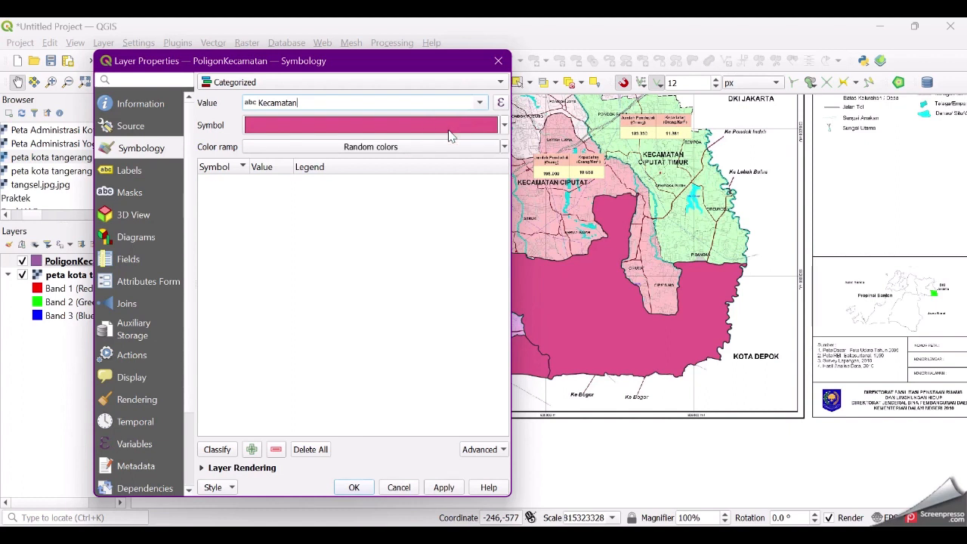
pyautogui.click(217, 449)
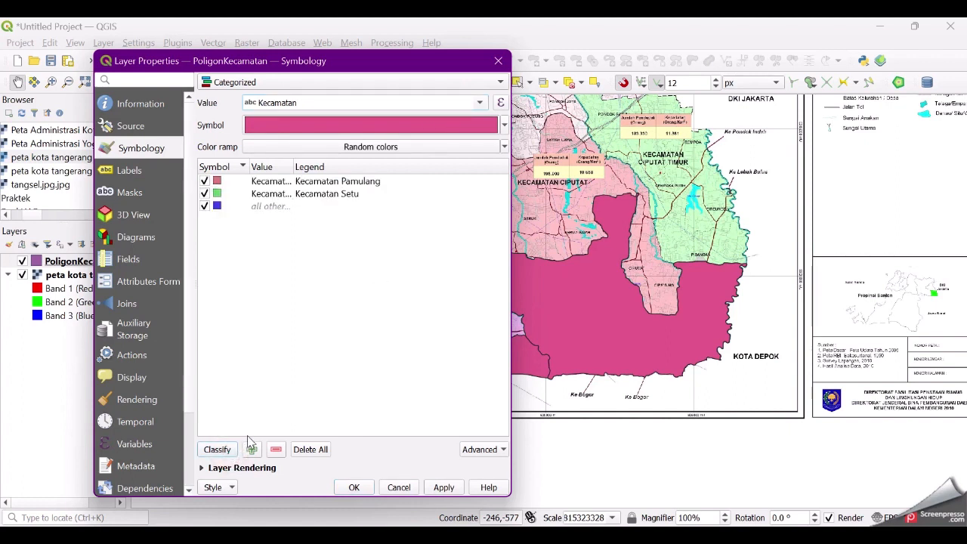
pyautogui.click(354, 488)
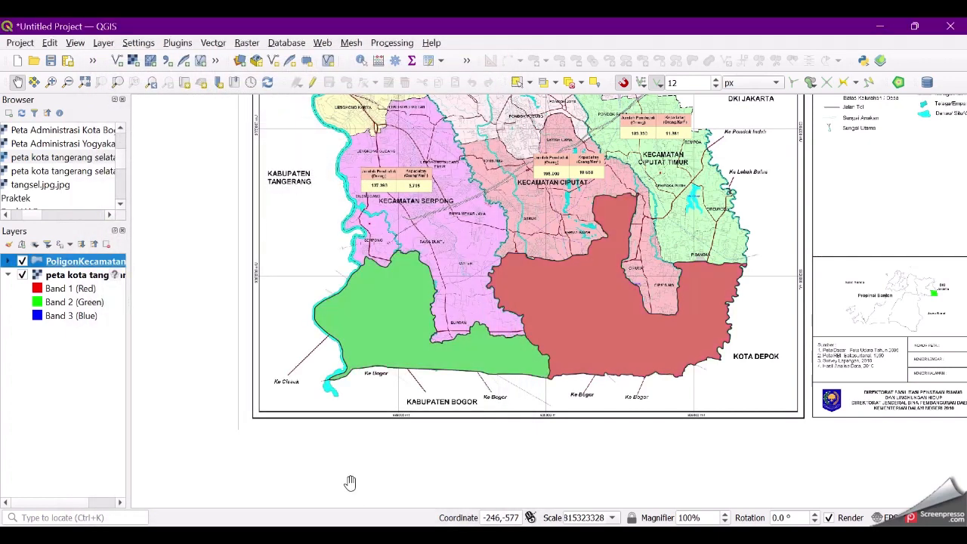
pyautogui.scroll(1, 542, 326)
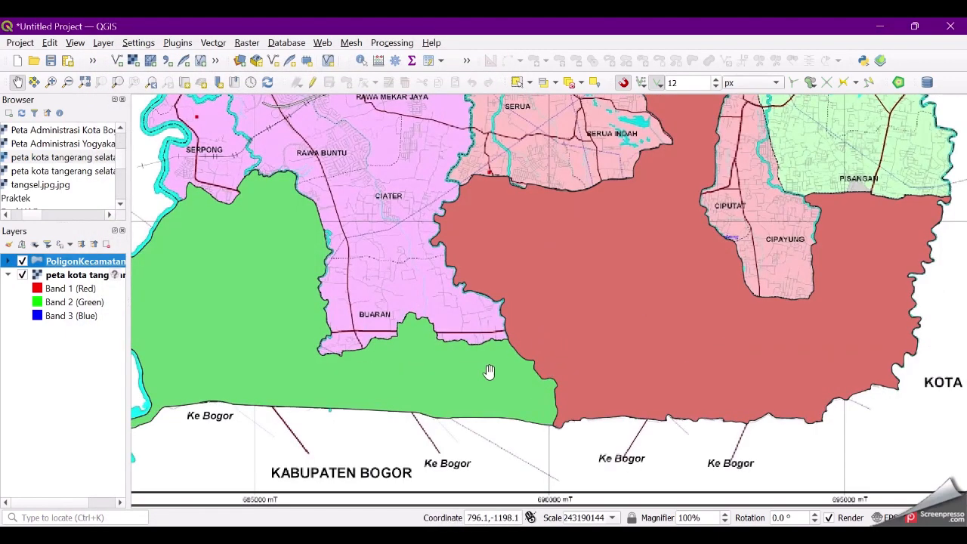
pyautogui.scroll(-1, 542, 343)
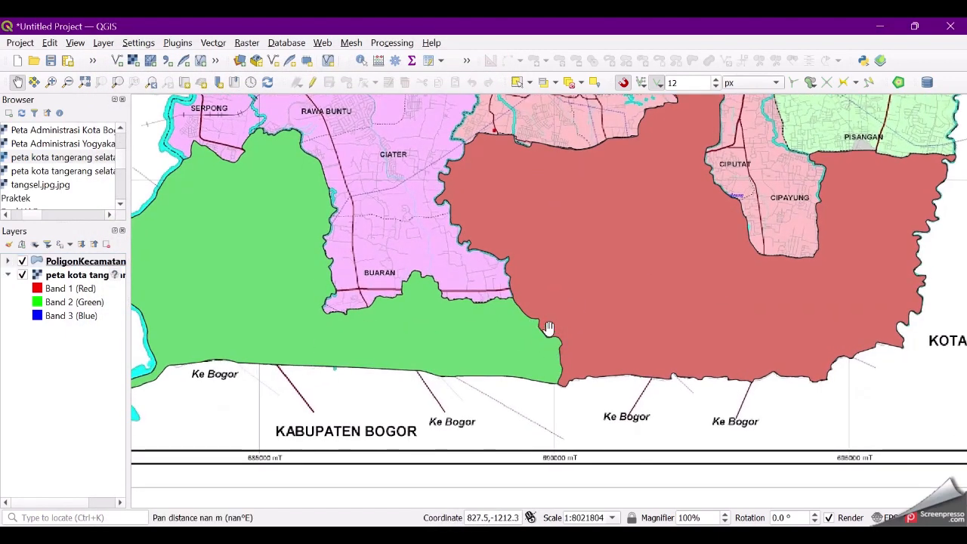
pyautogui.scroll(-1, 551, 347)
pyautogui.scroll(-1, 572, 354)
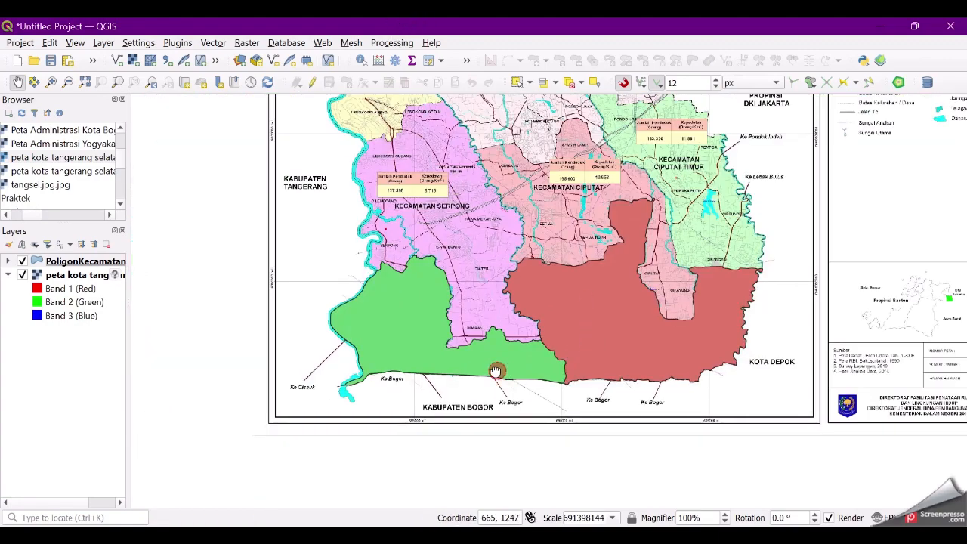
pyautogui.moveTo(496, 370); pyautogui.dragTo(492, 370)
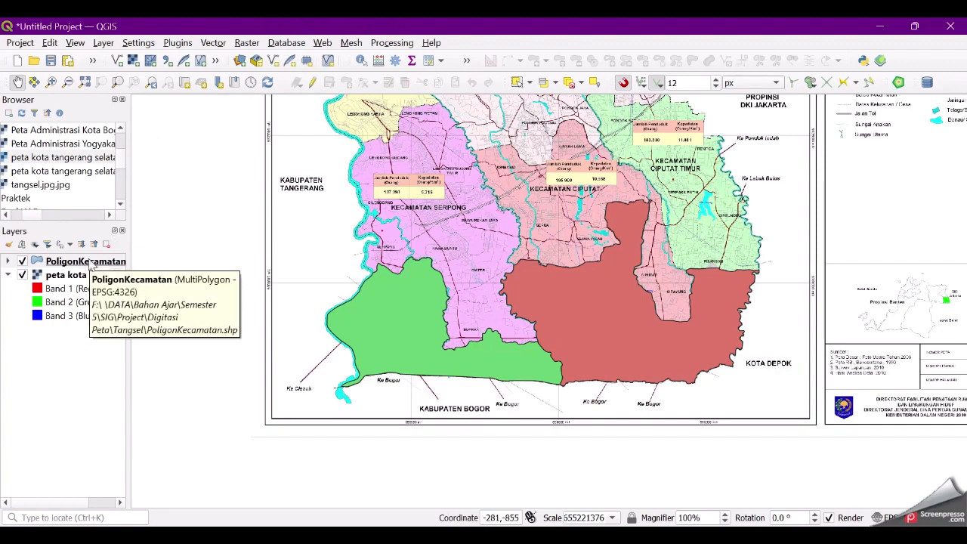
# Step: Turn on single labels for the PoligonKecamatan layer using the Kecamatan field and apply them
pyautogui.rightClick(89, 262)
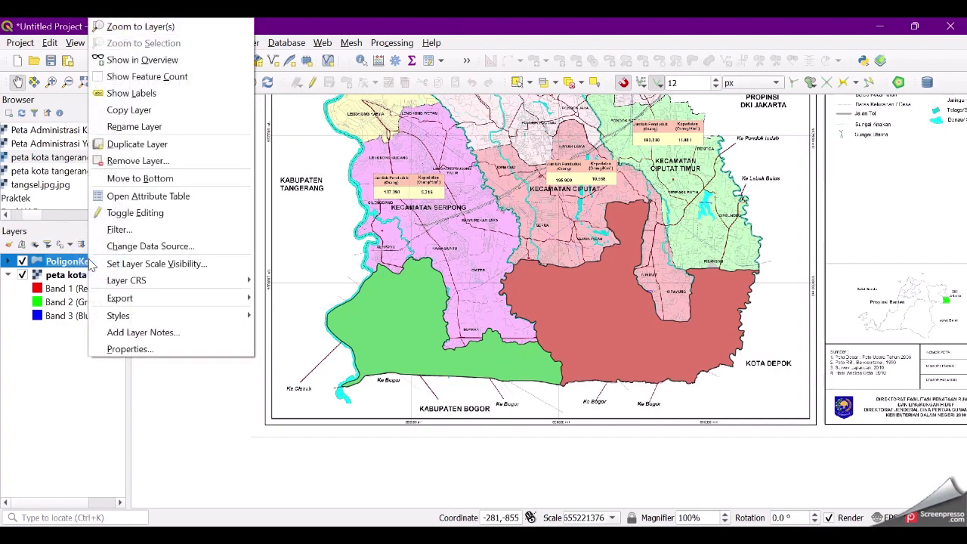
pyautogui.click(127, 348)
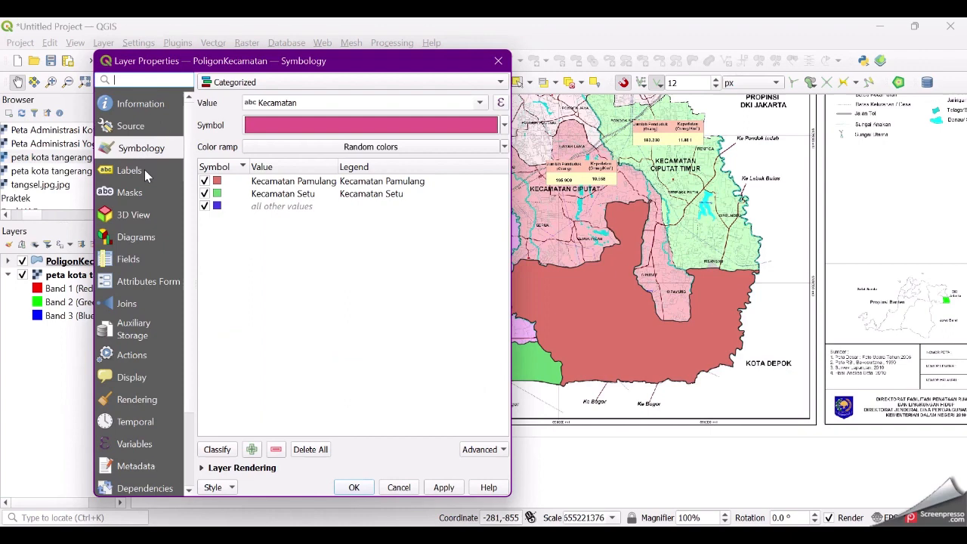
pyautogui.click(129, 171)
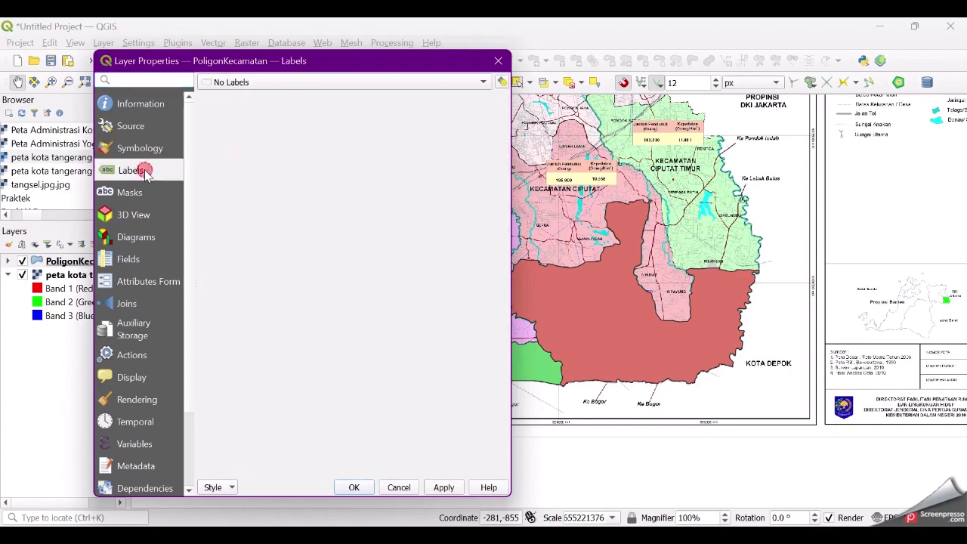
pyautogui.click(294, 84)
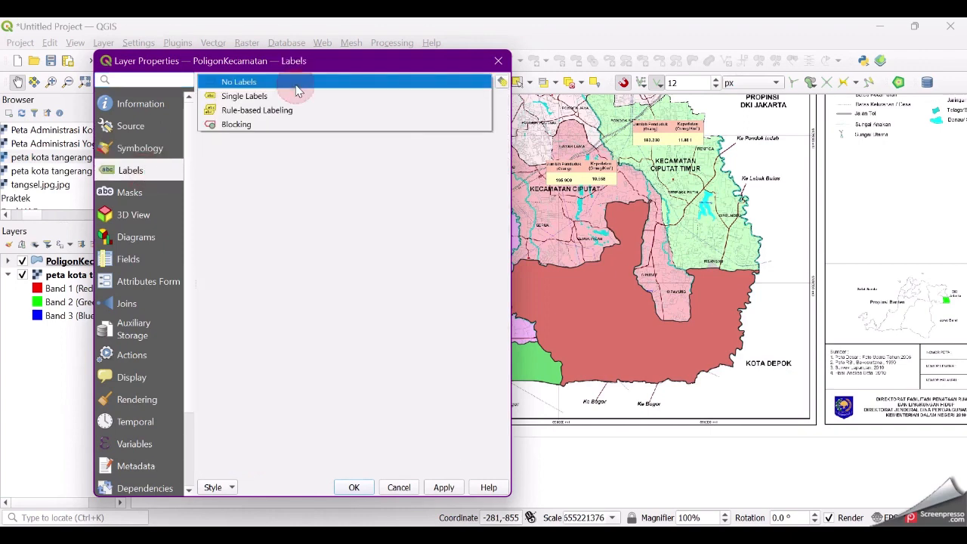
pyautogui.click(295, 96)
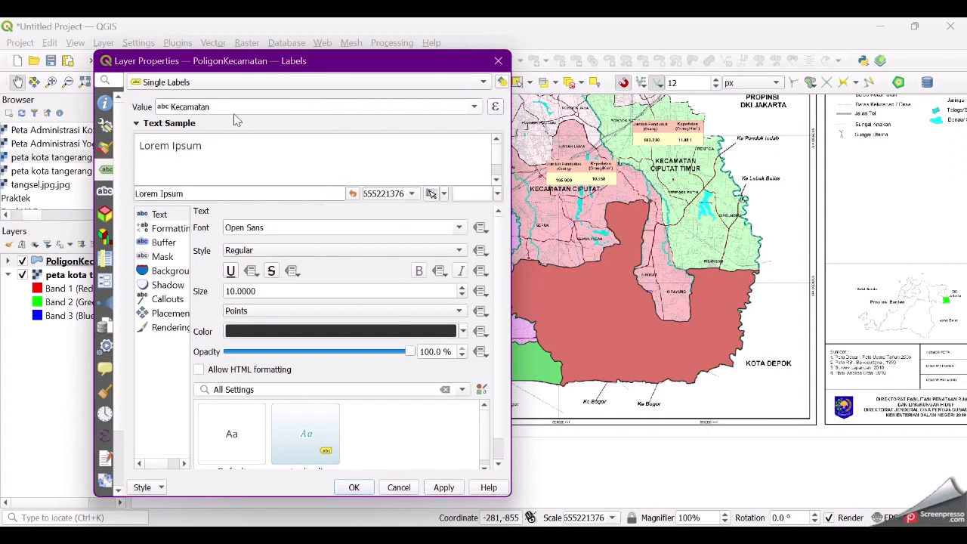
pyautogui.click(354, 488)
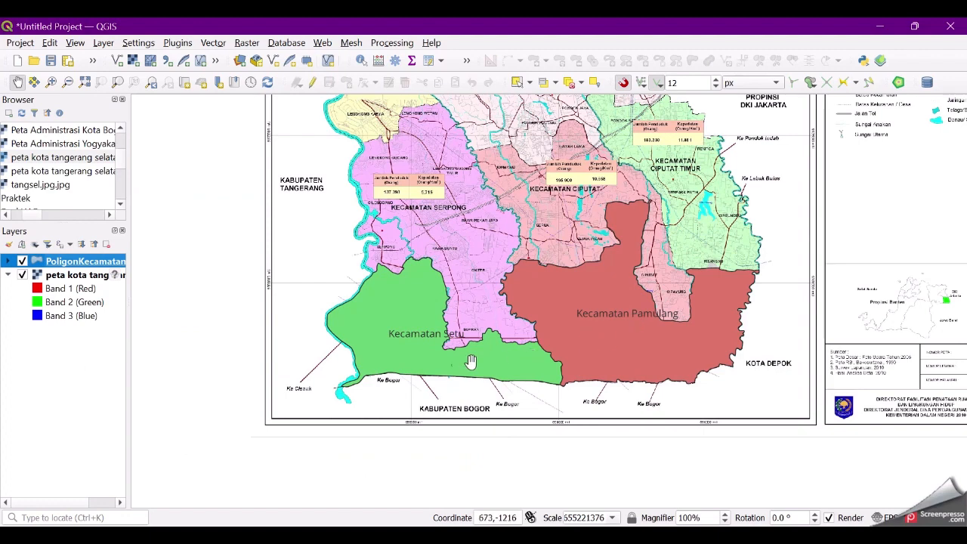
# Step: Hide the PoligonKecamatan layer to expose the road lines on the scanned map
pyautogui.scroll(2, 454, 361)
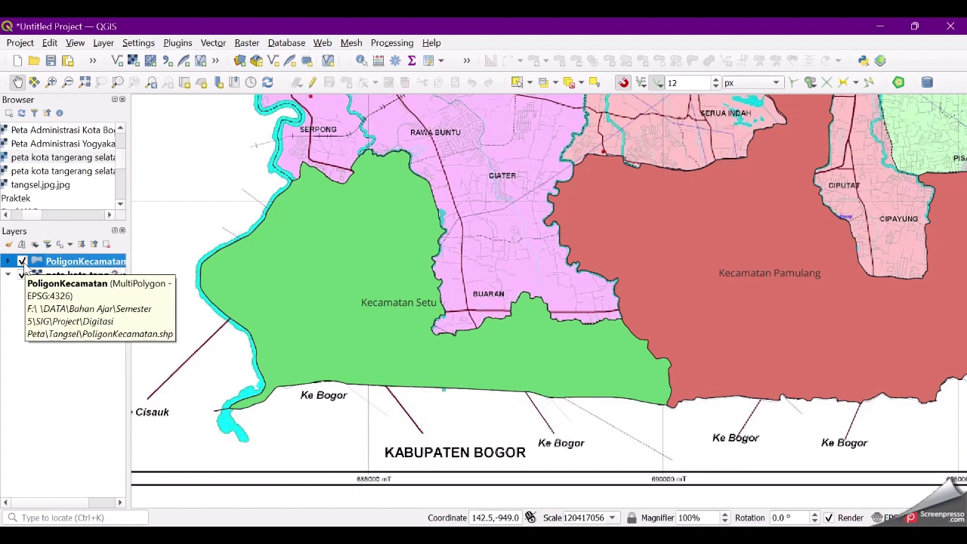
pyautogui.click(22, 262)
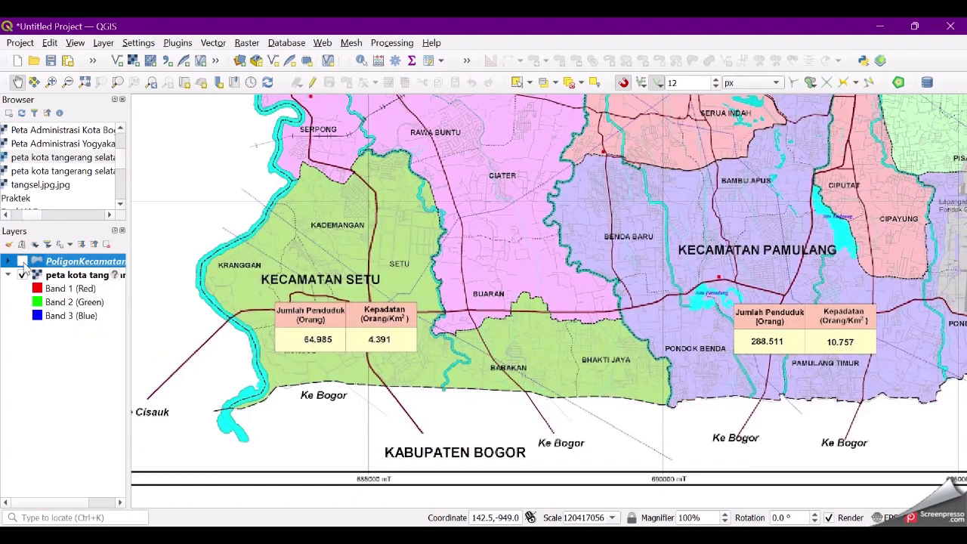
pyautogui.click(757, 538)
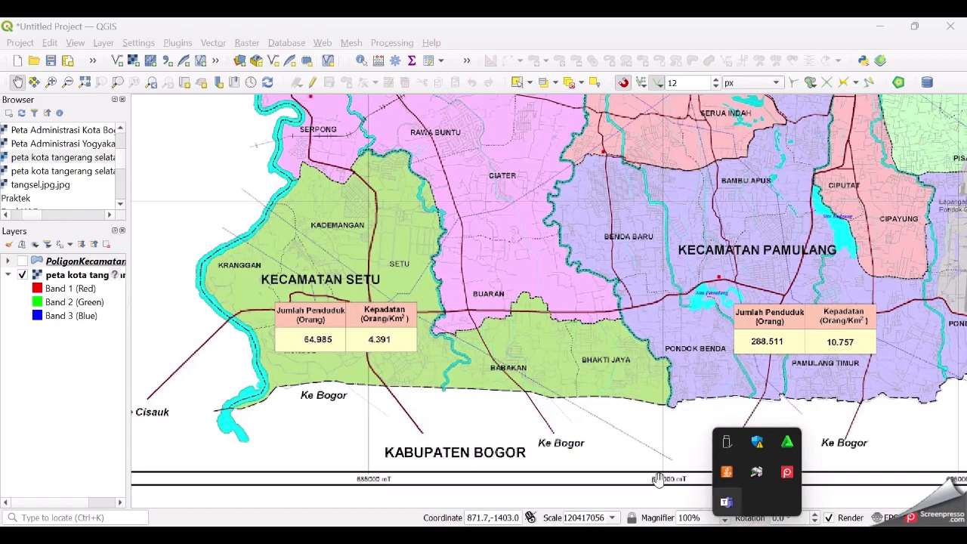
pyautogui.click(192, 208)
pyautogui.moveTo(192, 208); pyautogui.dragTo(549, 299)
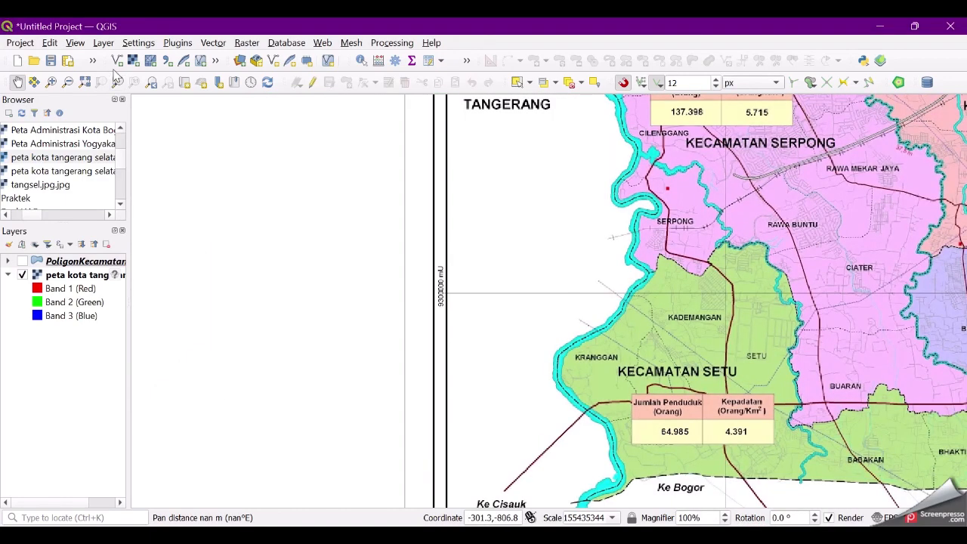
pyautogui.moveTo(483, 270); pyautogui.dragTo(264, 237)
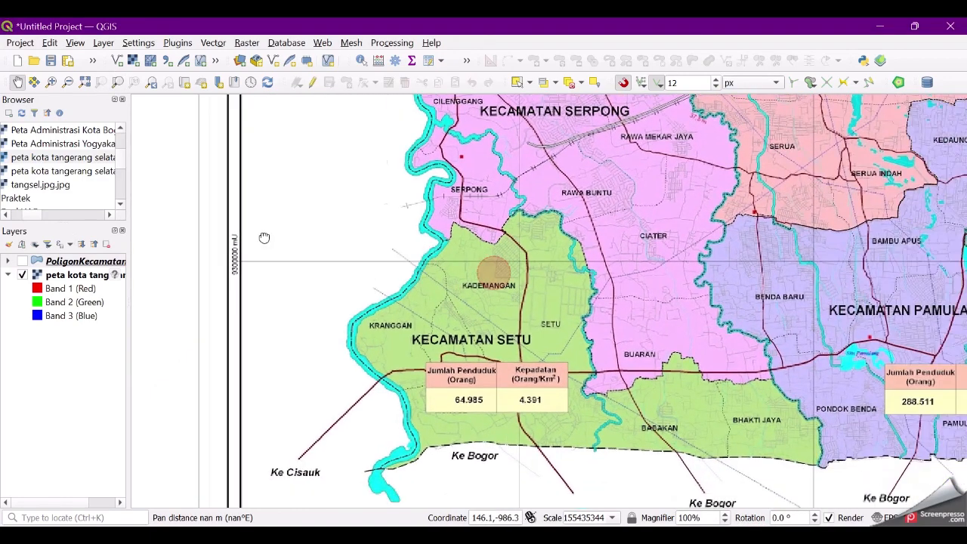
# Step: Start a new shapefile layer and set its file name to GarisJalan in the Tangsel folder
pyautogui.click(89, 261)
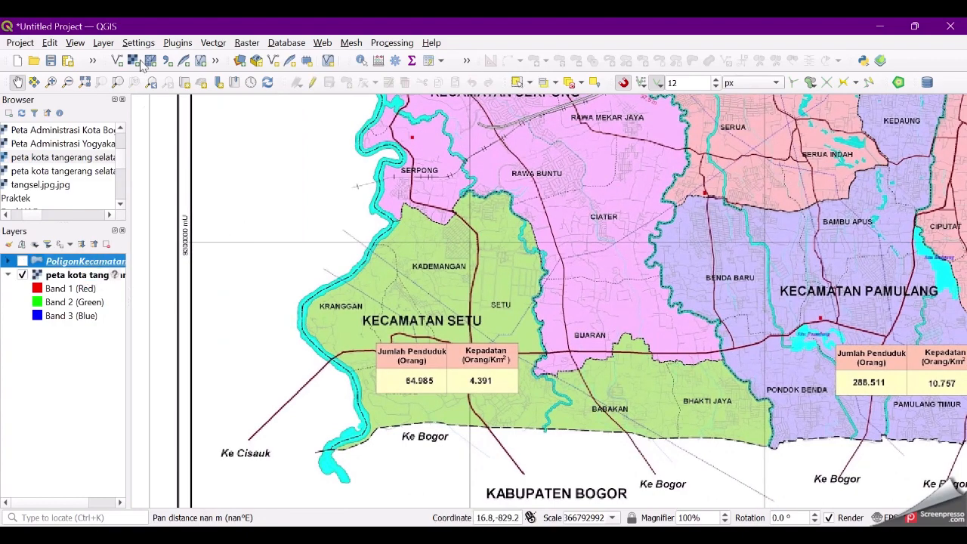
pyautogui.click(273, 61)
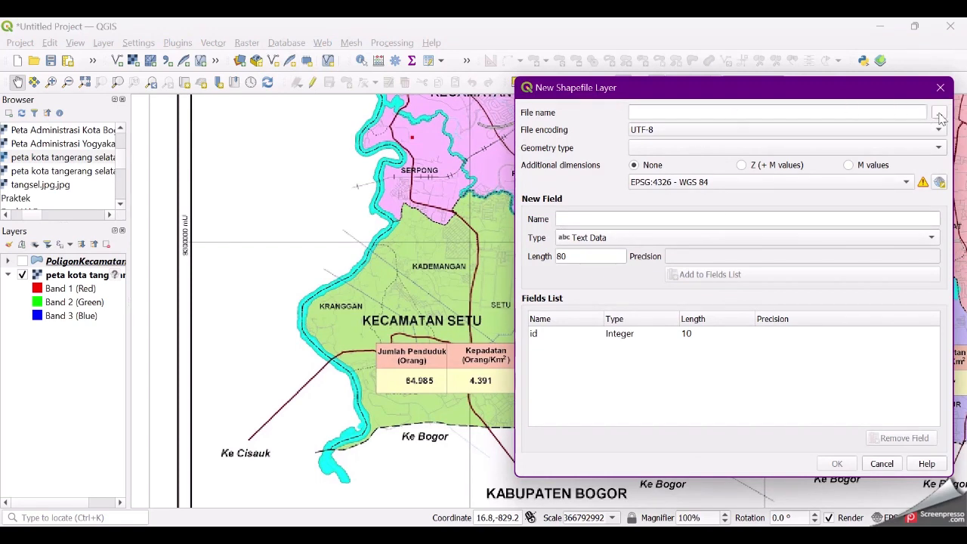
pyautogui.click(941, 115)
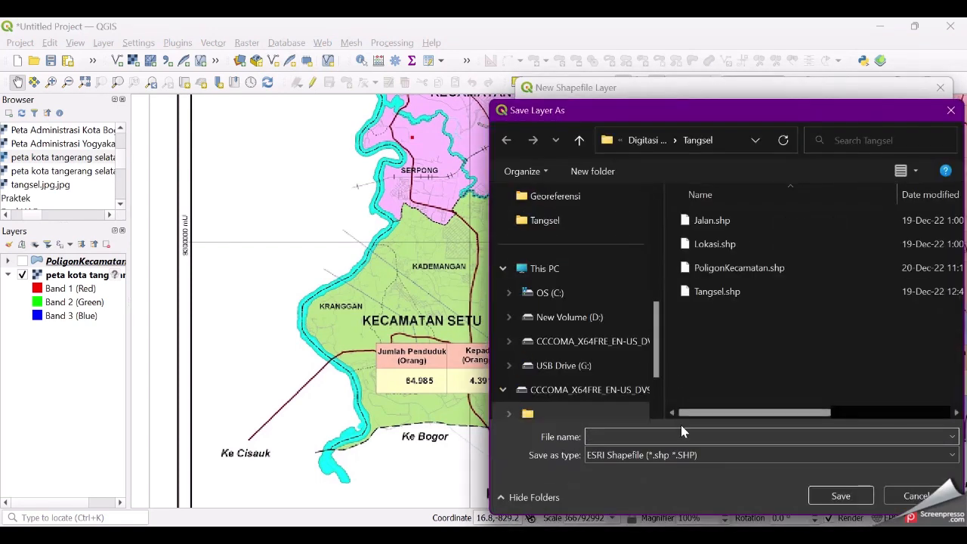
pyautogui.click(684, 432)
pyautogui.write('Ja')
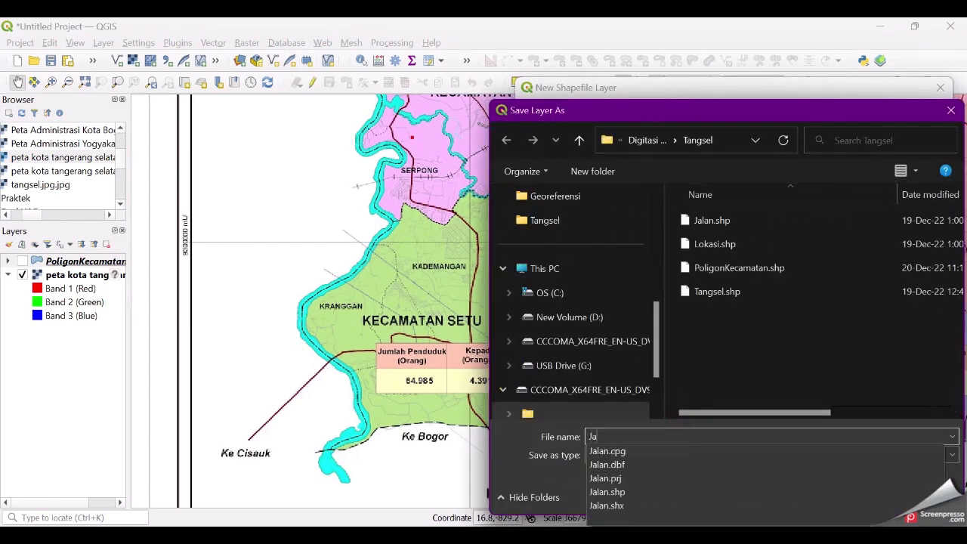
pyautogui.press('BackSpace')
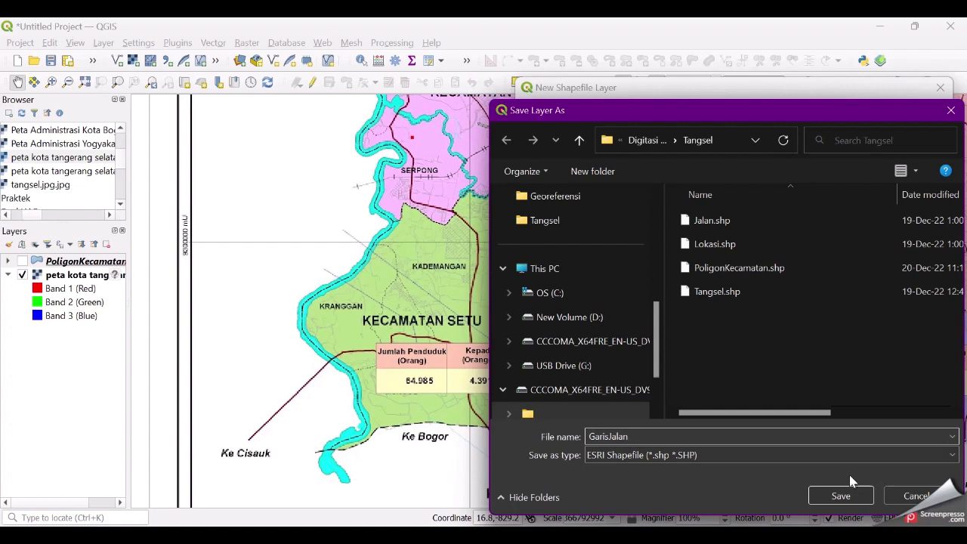
pyautogui.click(838, 499)
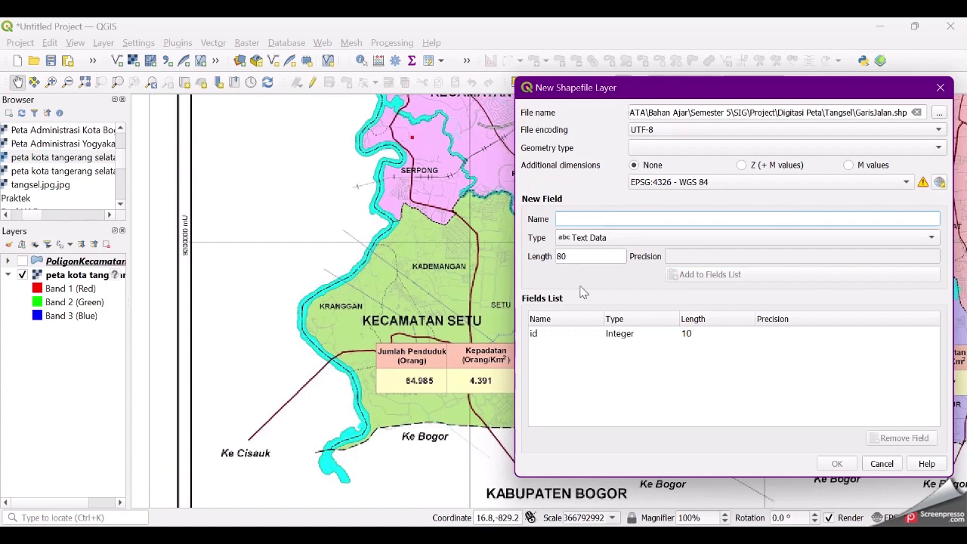
# Step: Set the new shapefile's geometry type to LineString and create the layer
pyautogui.click(551, 340)
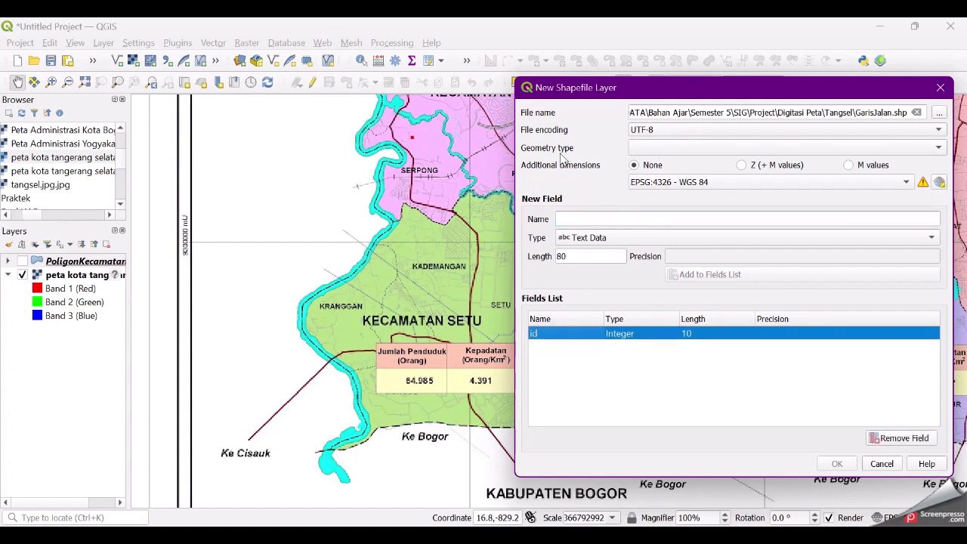
pyautogui.click(698, 147)
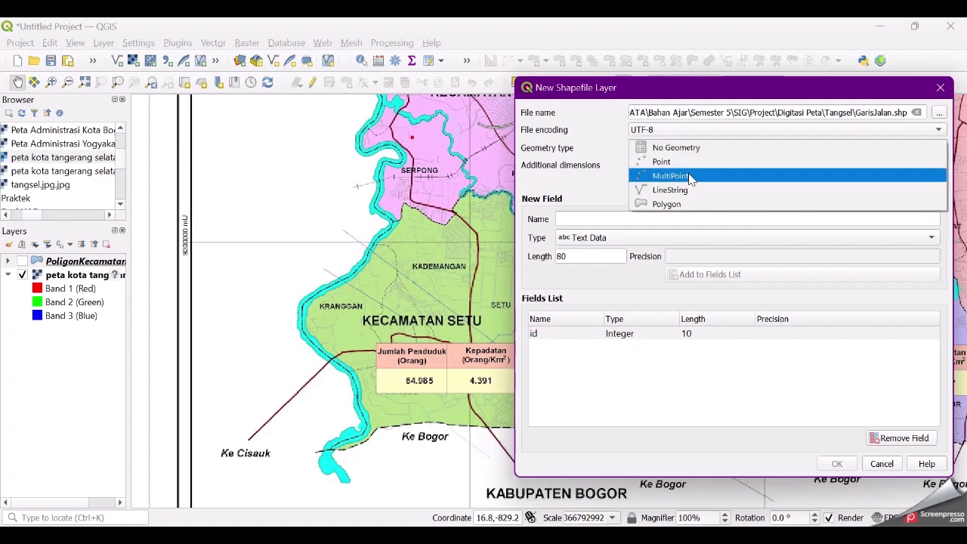
pyautogui.click(690, 191)
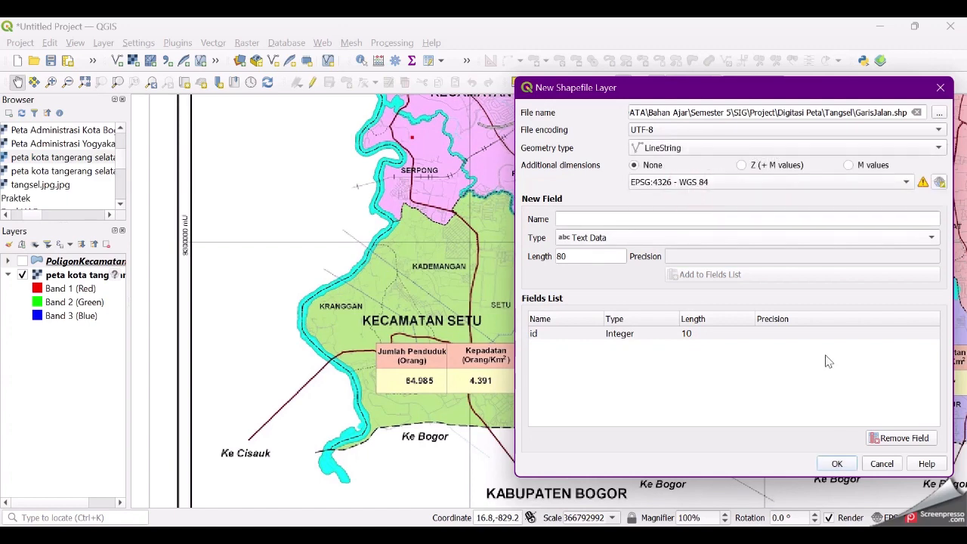
pyautogui.click(837, 464)
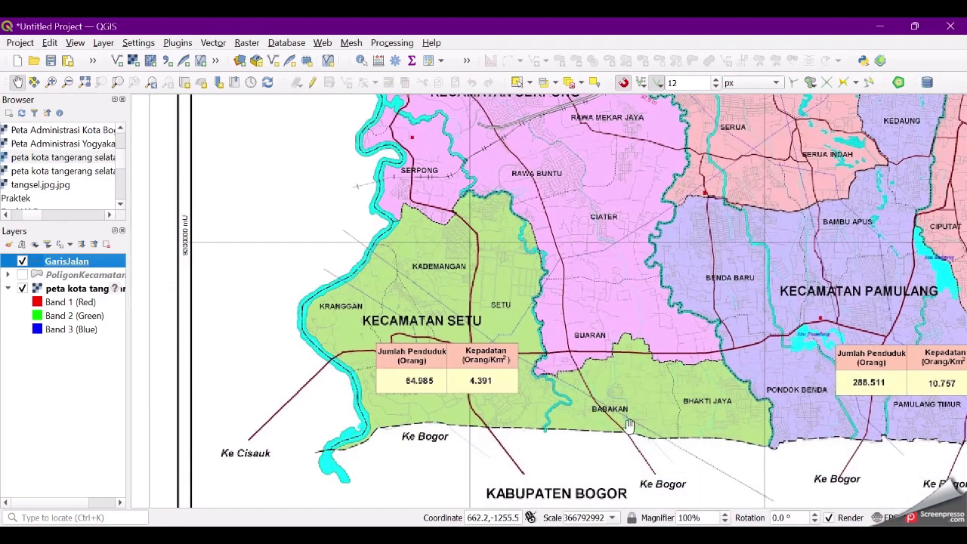
# Step: Turn on editing for the GarisJalan layer and activate Add Line Feature
pyautogui.scroll(-2, 628, 426)
pyautogui.scroll(-1, 609, 306)
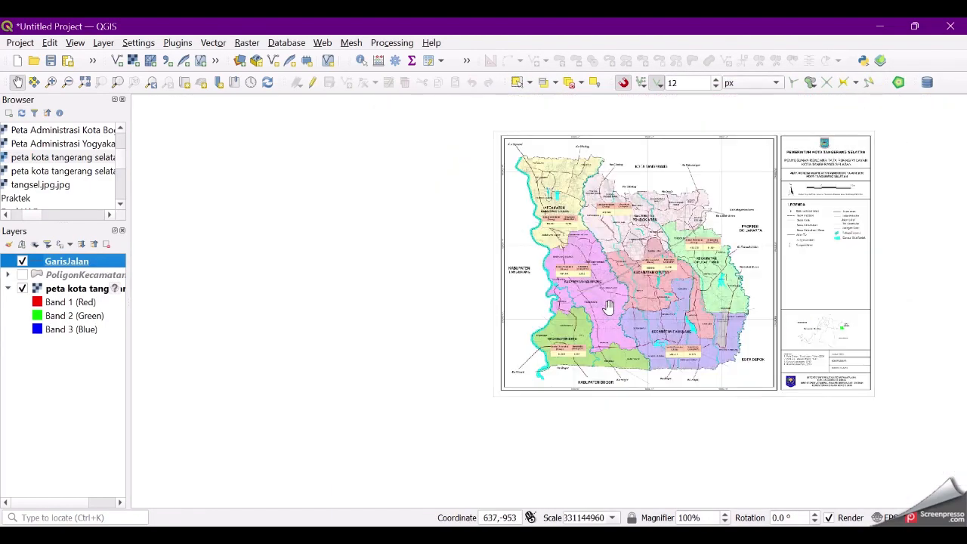
pyautogui.scroll(2, 604, 309)
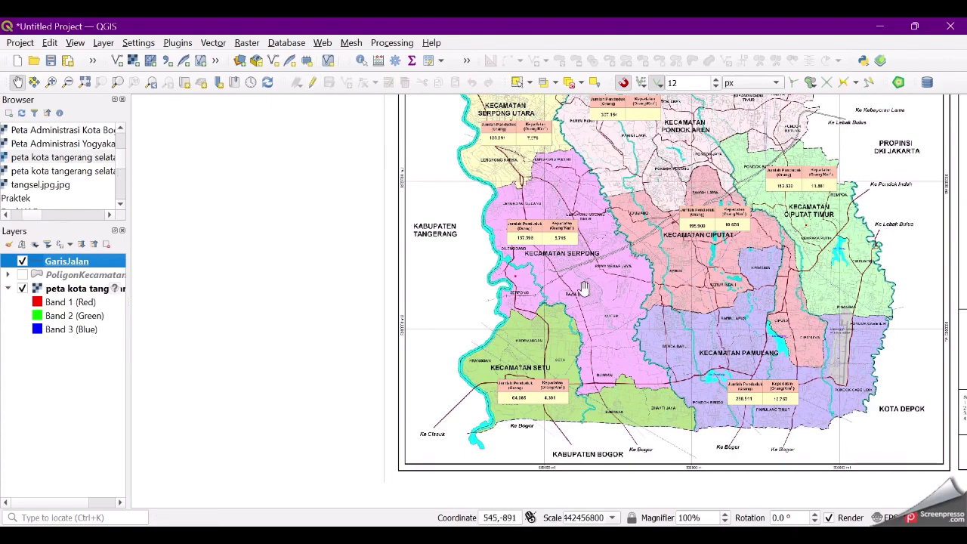
pyautogui.moveTo(824, 232); pyautogui.dragTo(714, 251)
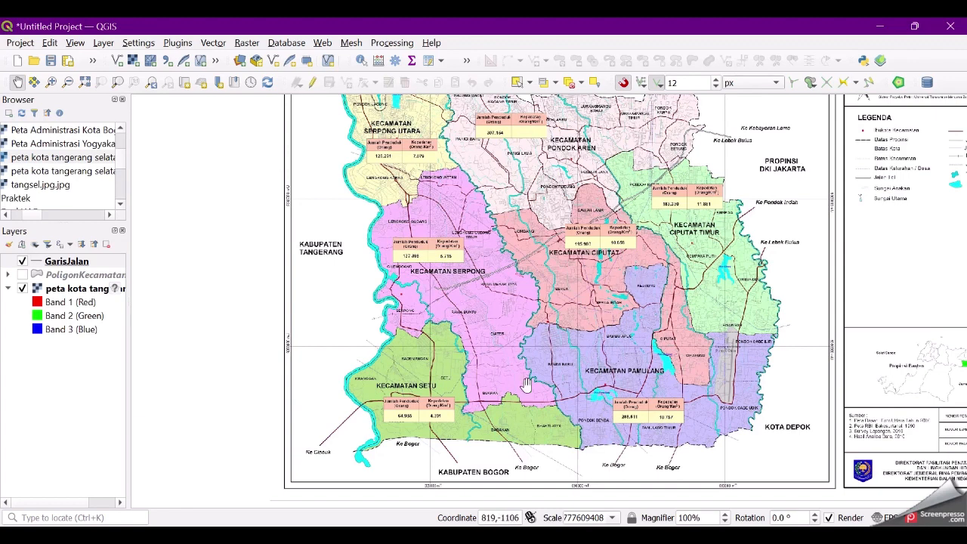
pyautogui.click(313, 83)
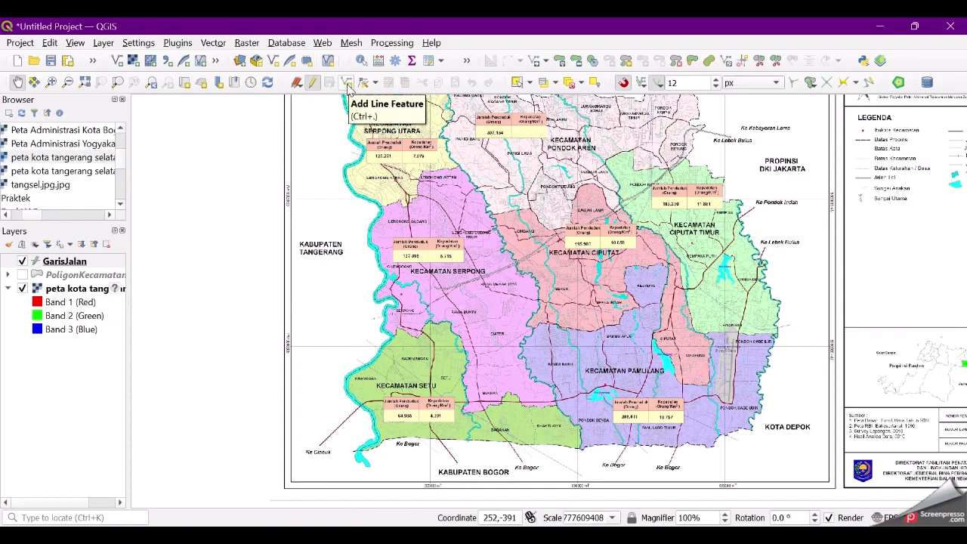
pyautogui.click(348, 85)
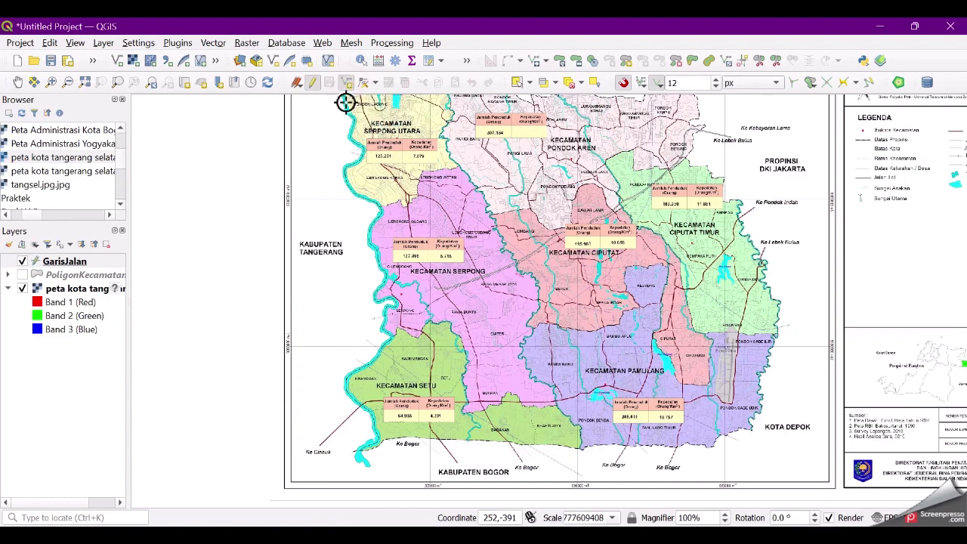
# Step: Trace the dark red road from its Ke Cisauk end across the teal river to Kecamatan Setu's population table
pyautogui.scroll(1, 332, 419)
pyautogui.scroll(2, 316, 472)
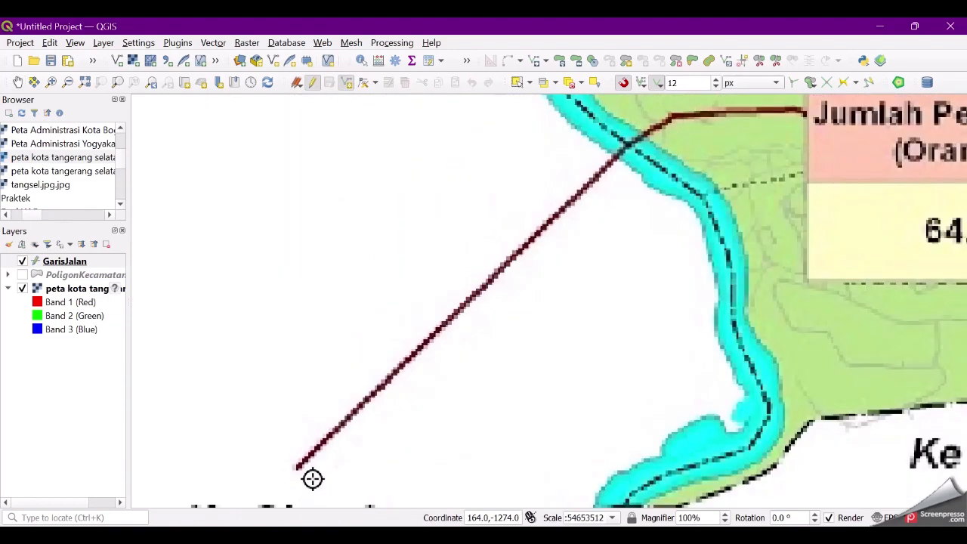
pyautogui.click(299, 466)
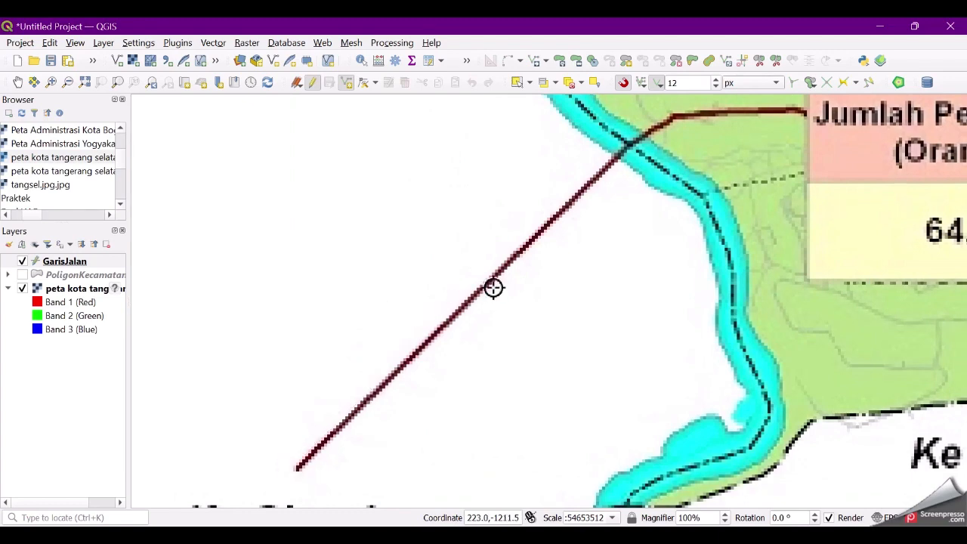
pyautogui.click(618, 164)
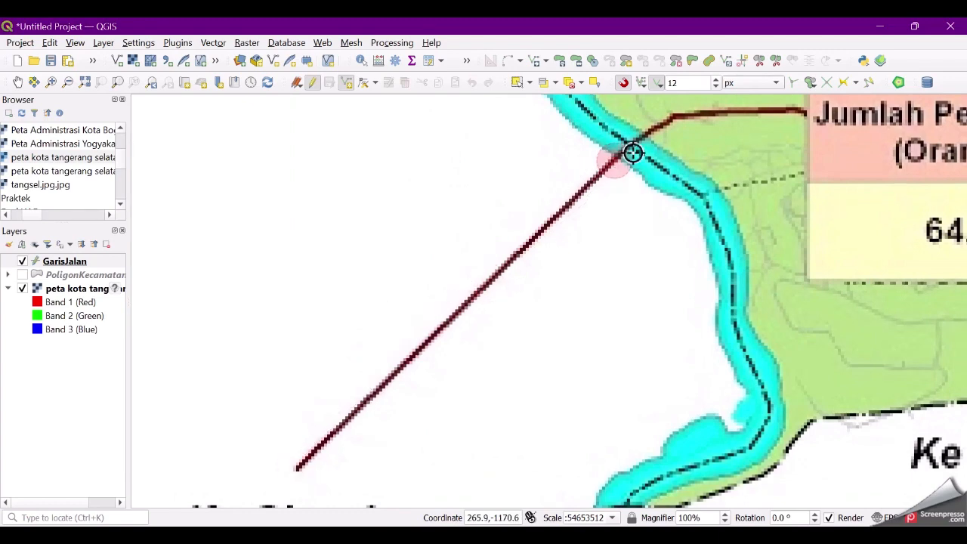
pyautogui.click(744, 113)
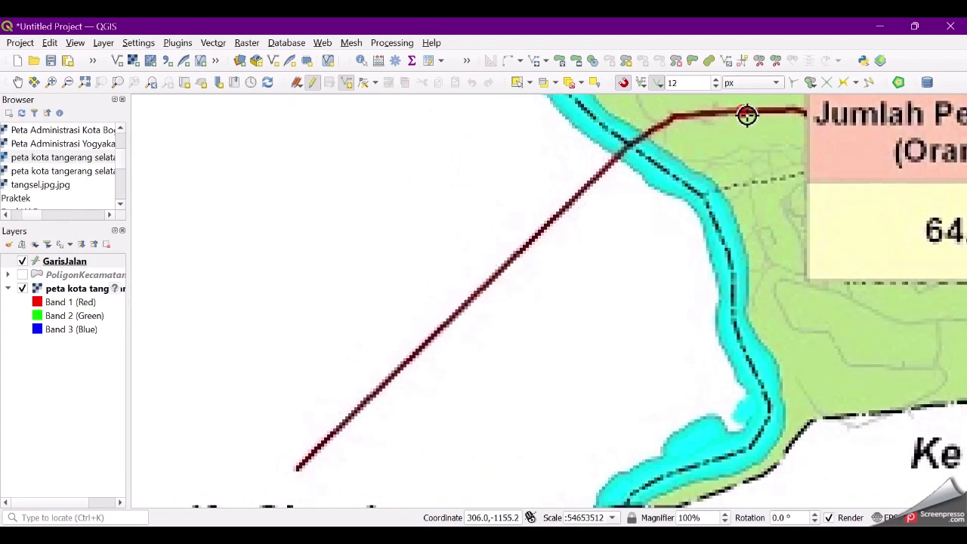
pyautogui.click(781, 111)
pyautogui.scroll(-1, 594, 196)
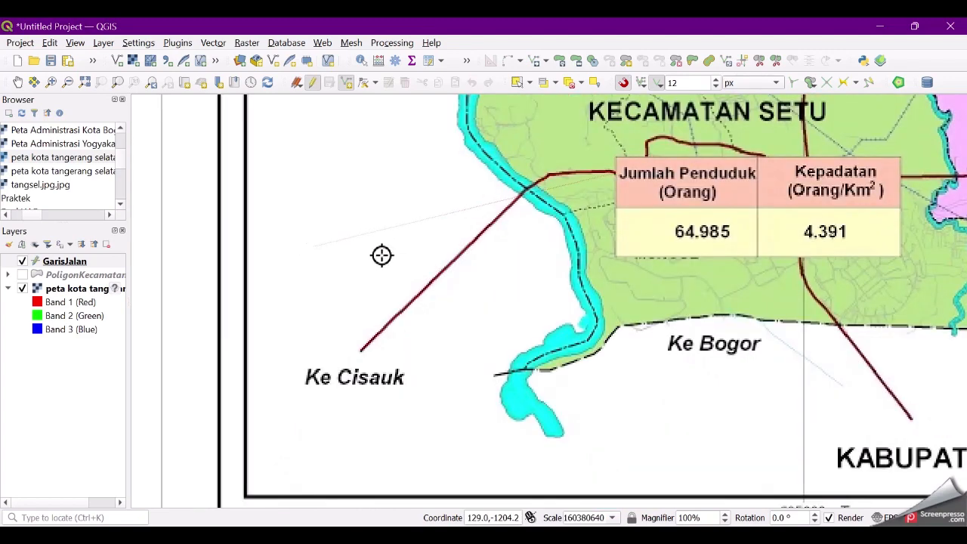
# Step: Continue the road line along the curved dark red segment above Kecamatan Setu's population table
pyautogui.scroll(1, 634, 176)
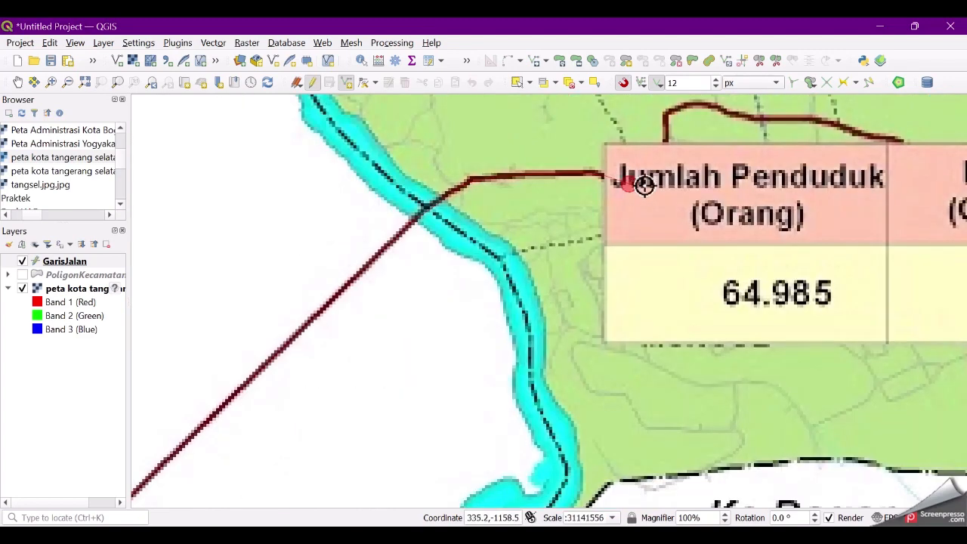
pyautogui.click(664, 145)
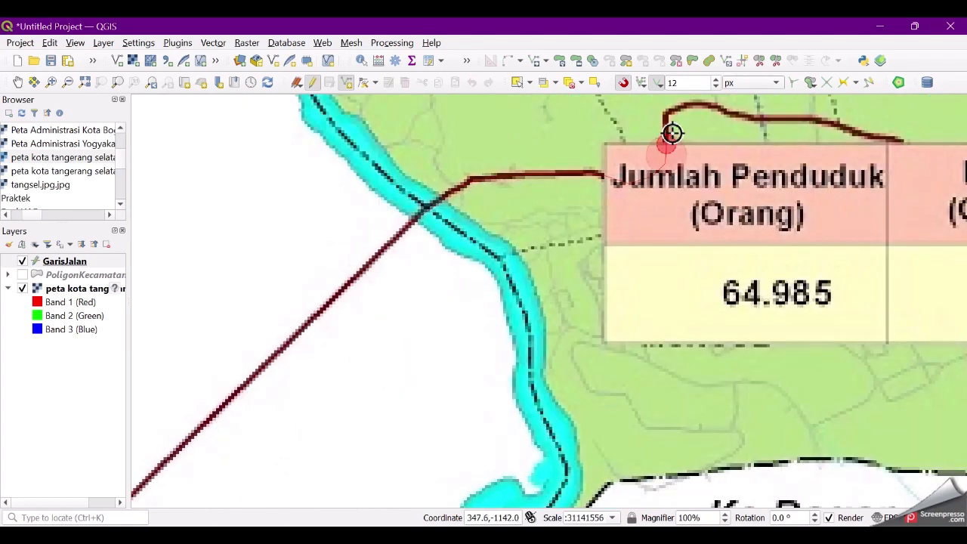
pyautogui.click(705, 106)
pyautogui.click(726, 108)
pyautogui.click(740, 115)
pyautogui.click(771, 119)
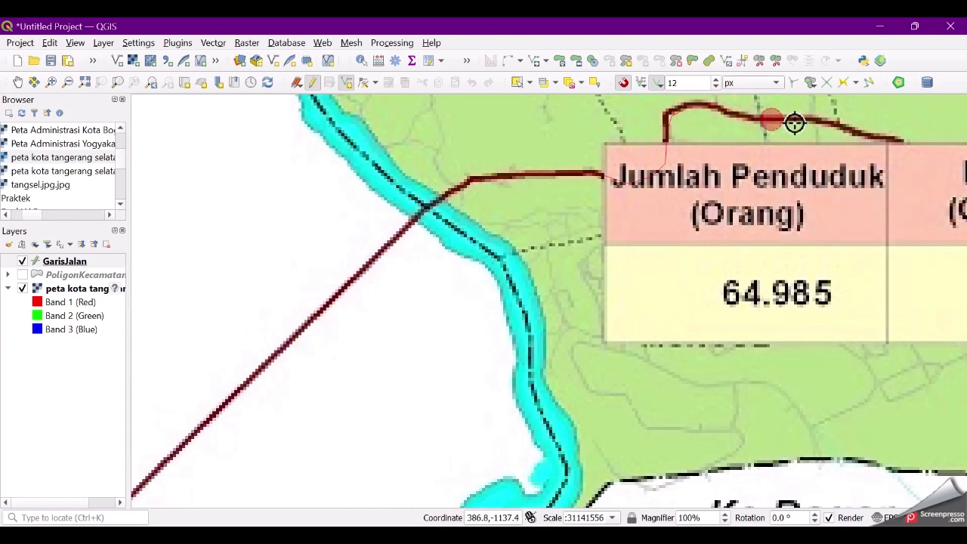
pyautogui.click(801, 120)
pyautogui.click(824, 119)
pyautogui.click(898, 144)
# Step: Carry the road line across the population table and along the road eastward into Buaran
pyautogui.scroll(-1, 507, 204)
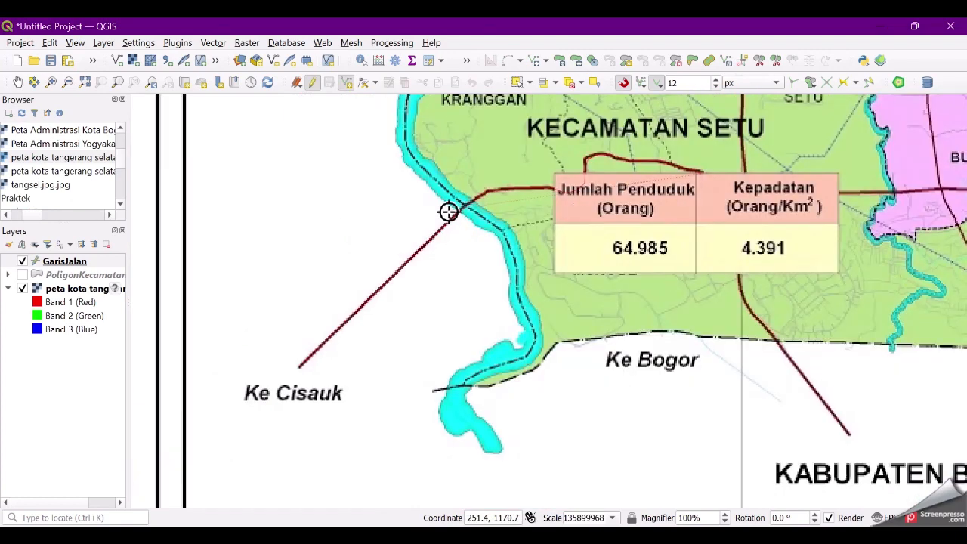
pyautogui.click(727, 188)
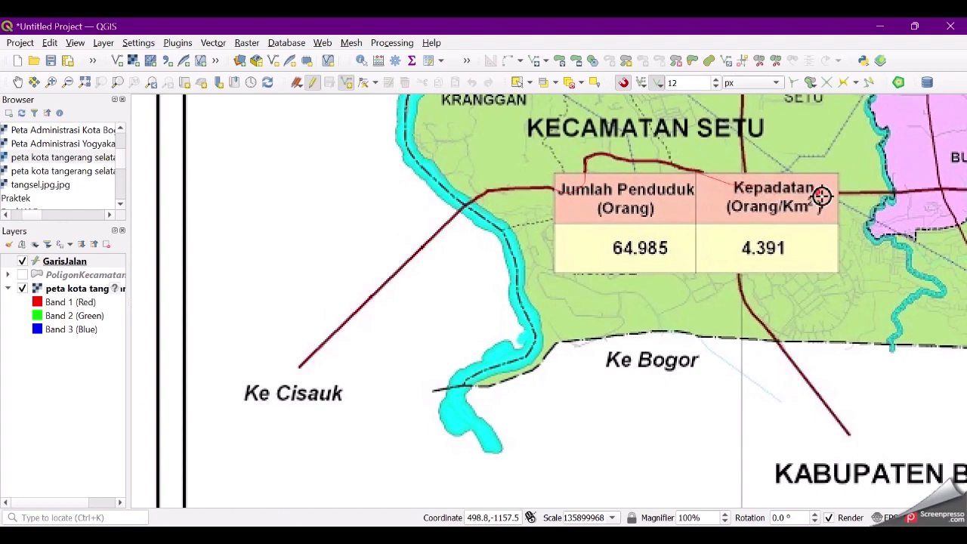
pyautogui.click(854, 193)
pyautogui.click(905, 192)
pyautogui.click(940, 192)
# Step: Continue the road line eastward through Buaran and across the river into Kecamatan Pamulang, towards Situ Pamulang
pyautogui.scroll(-1, 499, 238)
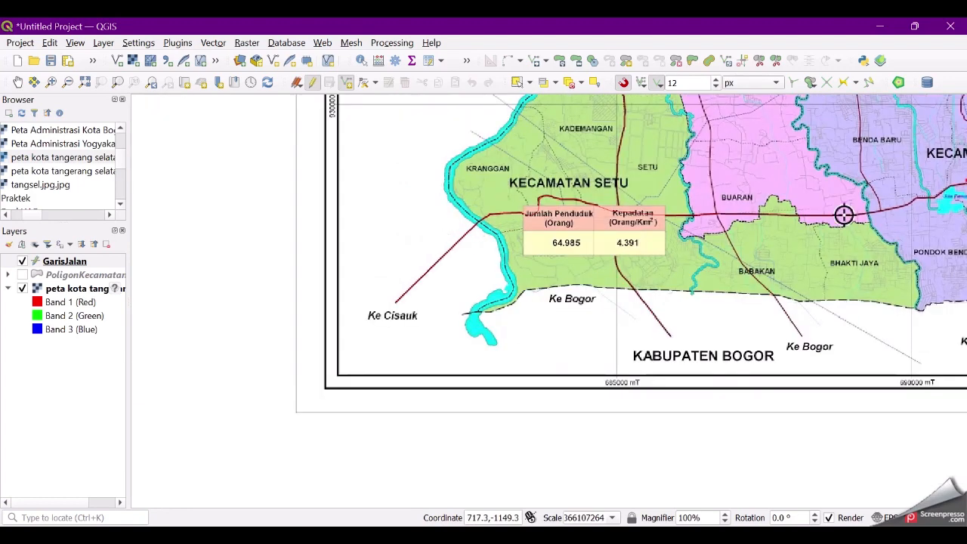
pyautogui.scroll(2, 842, 213)
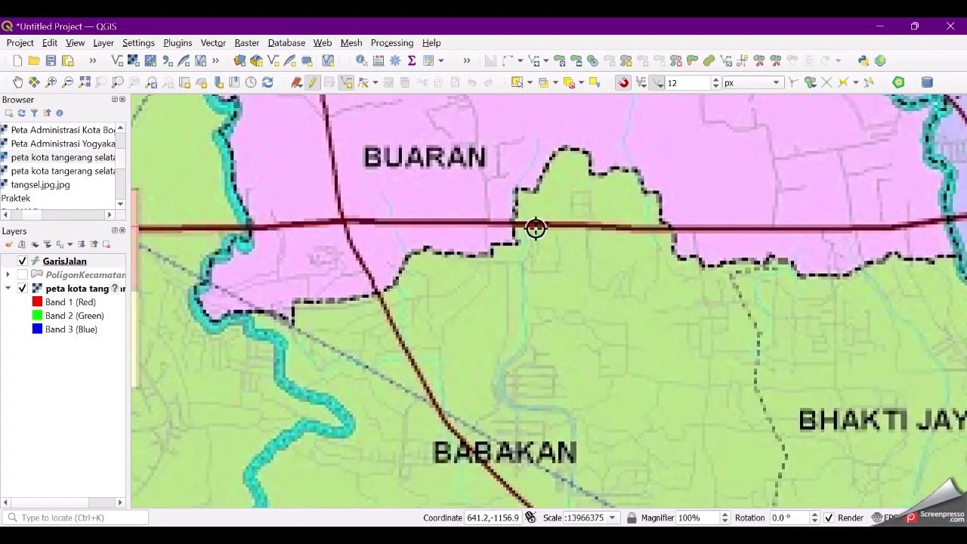
pyautogui.click(654, 228)
pyautogui.click(897, 227)
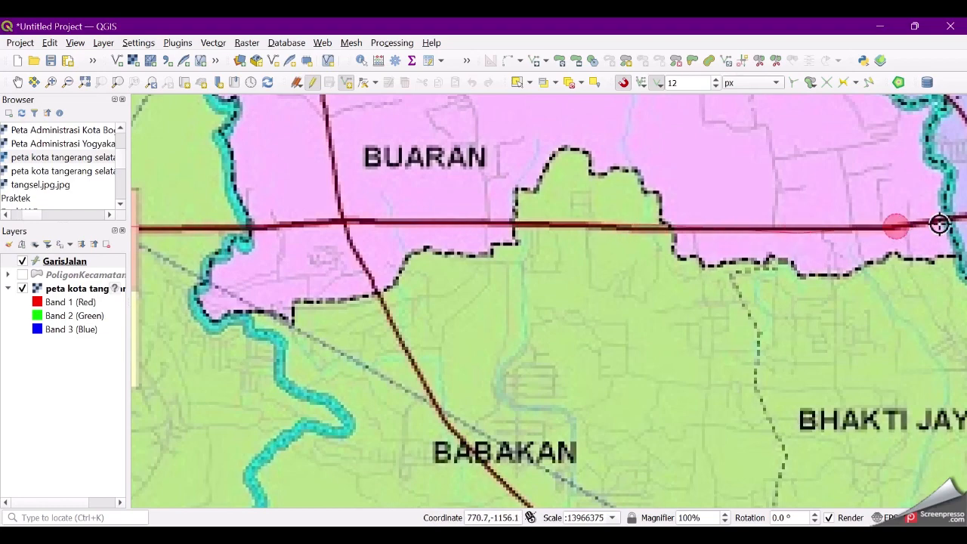
pyautogui.click(939, 218)
pyautogui.scroll(-2, 632, 260)
pyautogui.scroll(1, 808, 186)
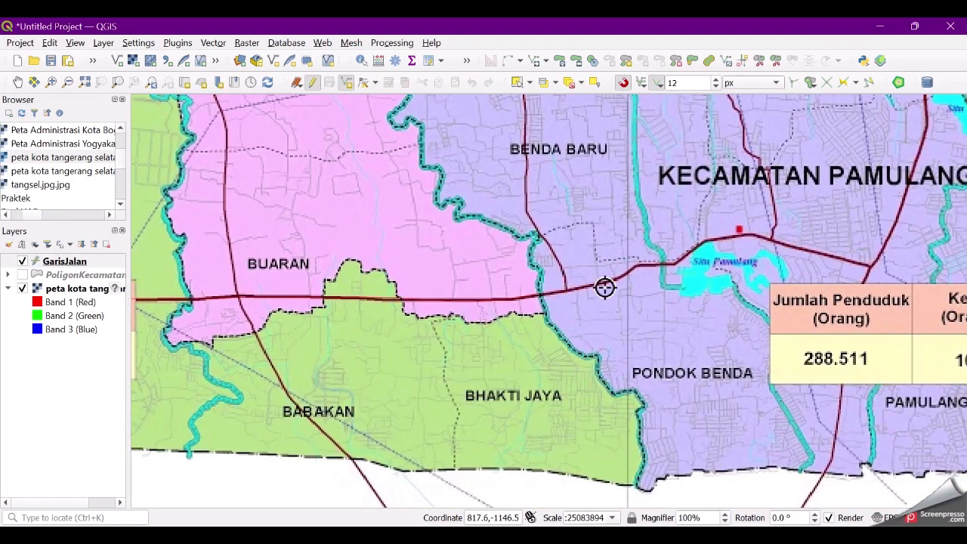
pyautogui.click(639, 266)
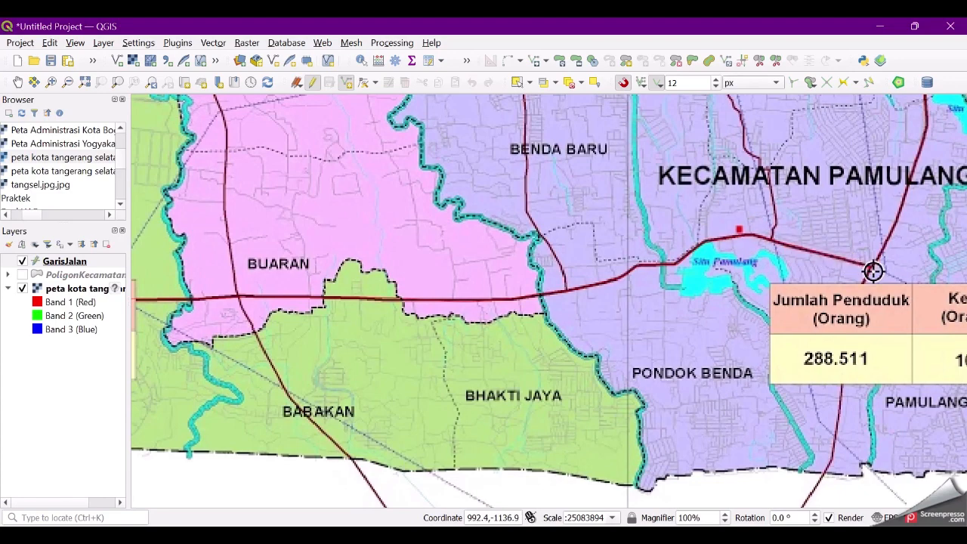
# Step: Carry the road line down across Pamulang's population table and finish it at the Ke Bogor road end beyond the district boundary
pyautogui.scroll(2, 852, 303)
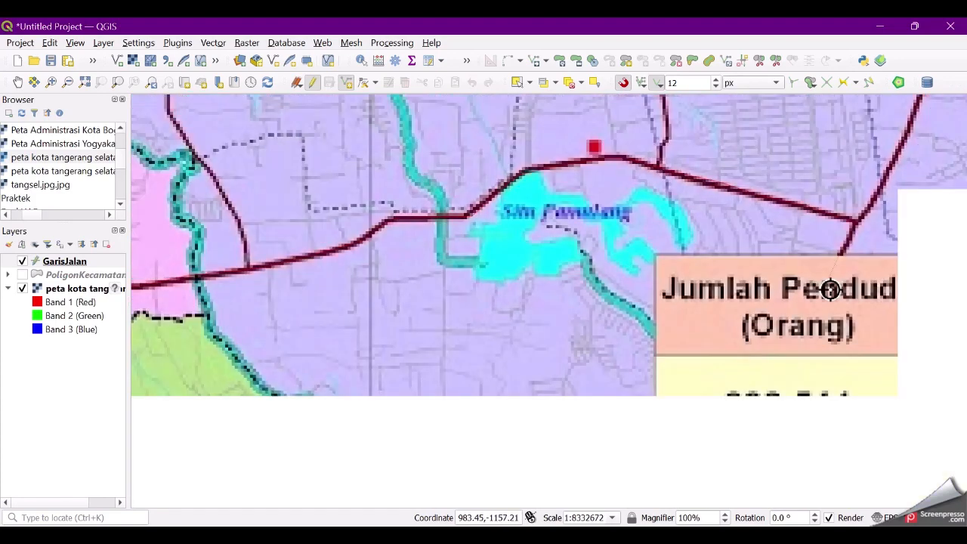
pyautogui.scroll(-1, 828, 288)
pyautogui.click(822, 304)
pyautogui.click(813, 368)
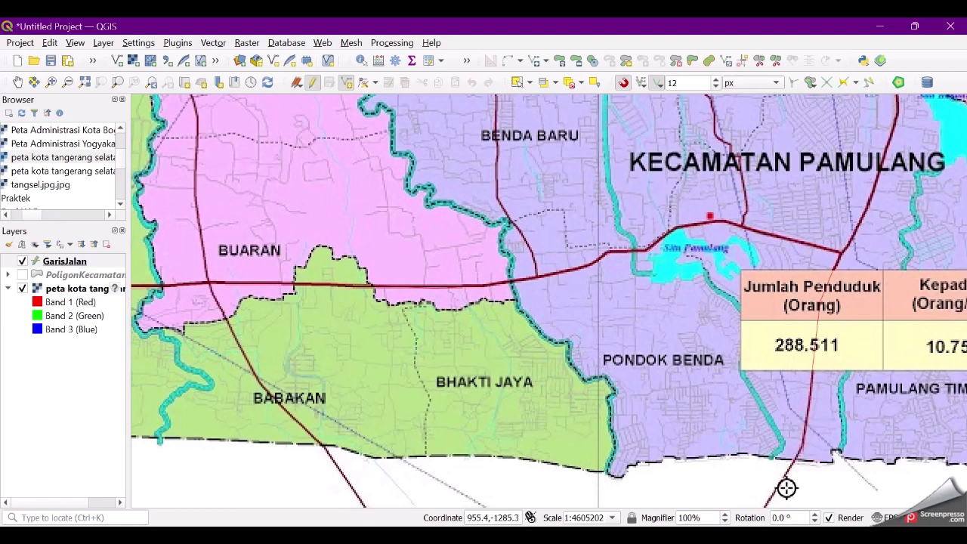
pyautogui.rightClick(762, 419)
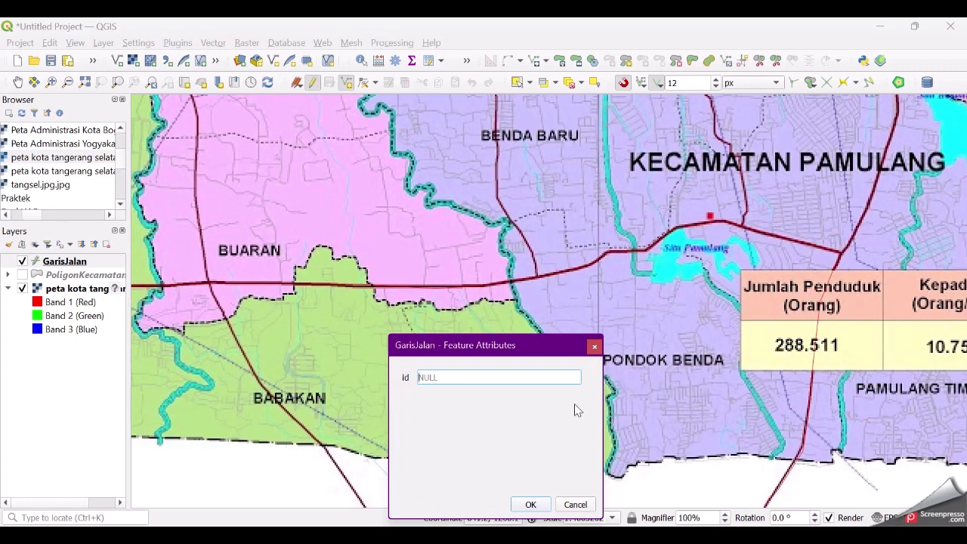
# Step: Give the finished road line the id 1 and save its attributes
pyautogui.press('XF86AudioMute')
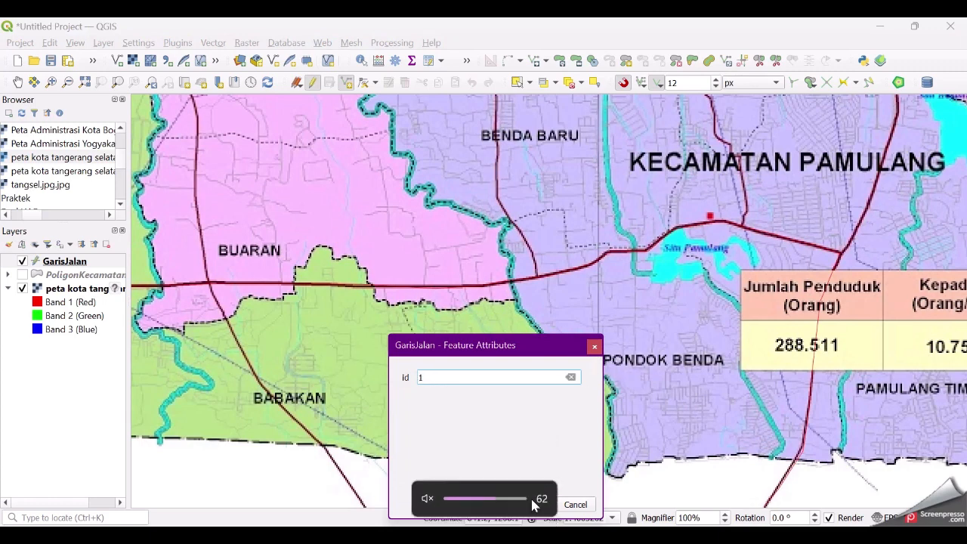
pyautogui.click(489, 432)
pyautogui.click(455, 440)
pyautogui.click(483, 356)
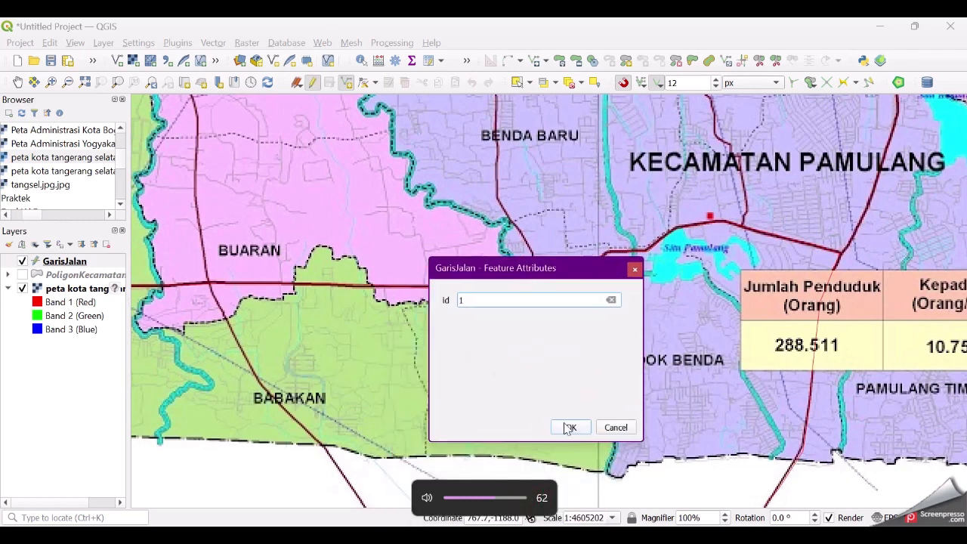
pyautogui.click(566, 427)
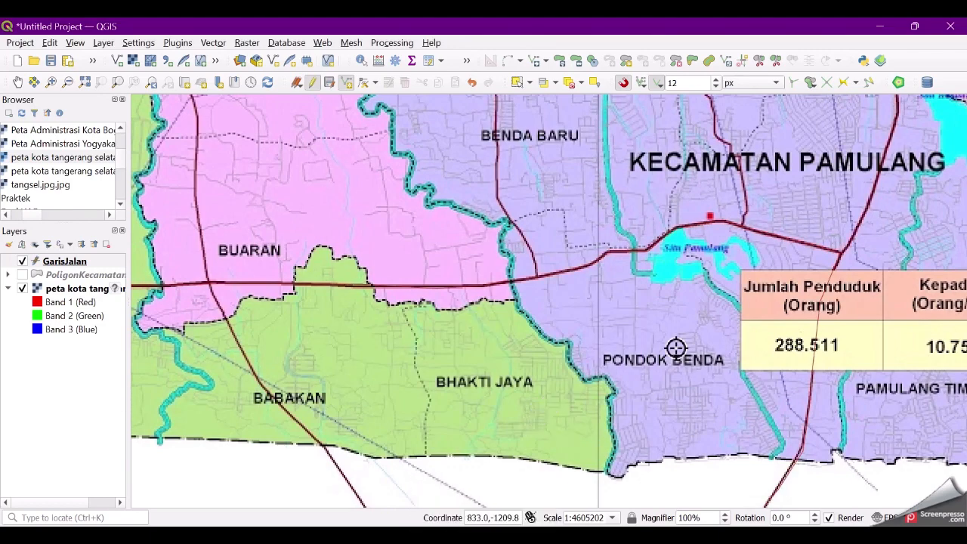
# Step: Examine the dark red roads across Setu, Serpong and Pamulang, including the junction above Pamulang's population table
pyautogui.scroll(-1, 803, 341)
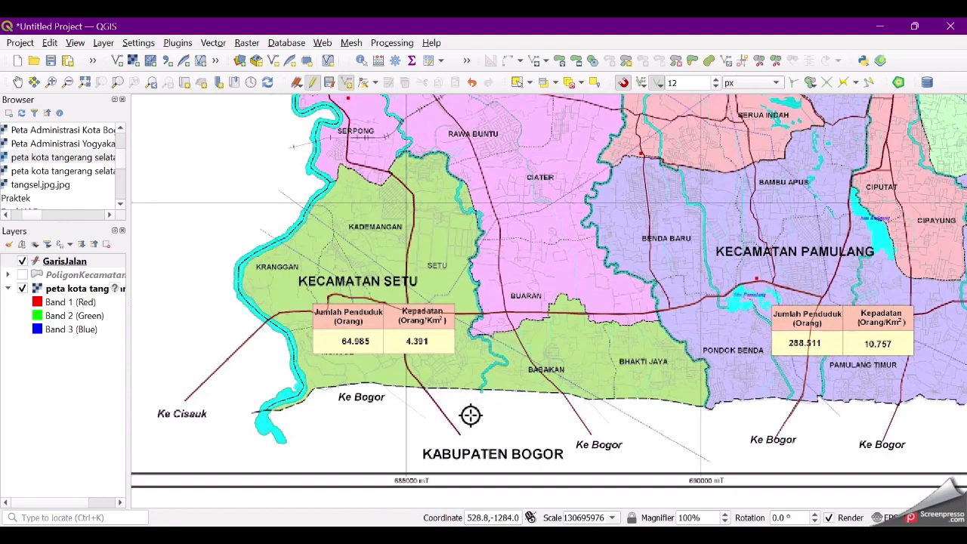
pyautogui.scroll(-1, 772, 374)
pyautogui.scroll(1, 900, 304)
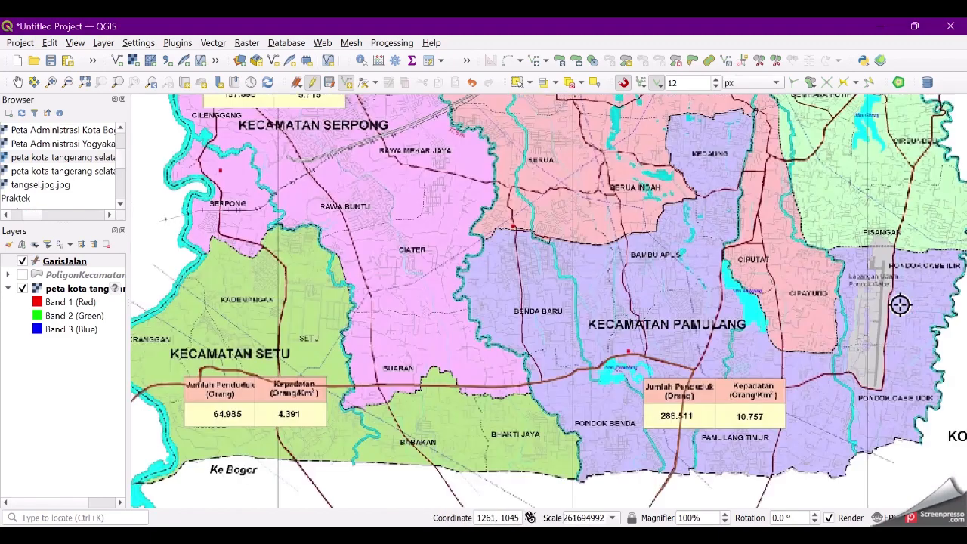
pyautogui.scroll(-1, 823, 432)
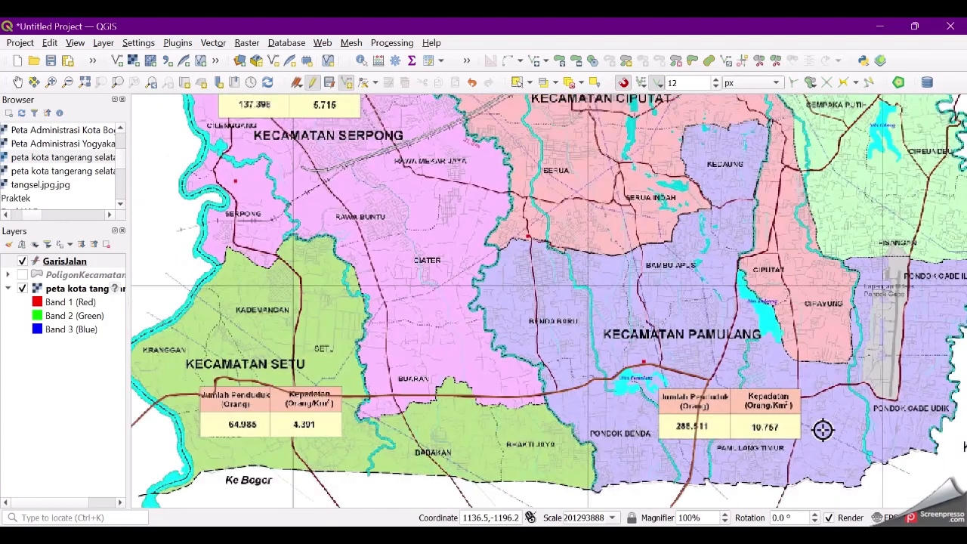
pyautogui.scroll(-2, 767, 461)
pyautogui.scroll(1, 744, 433)
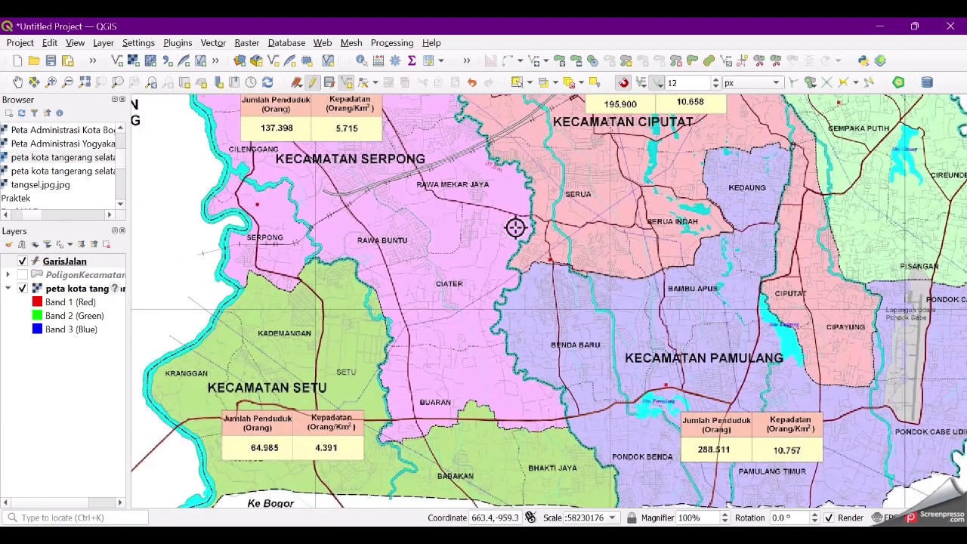
pyautogui.scroll(-1, 381, 470)
pyautogui.scroll(2, 362, 481)
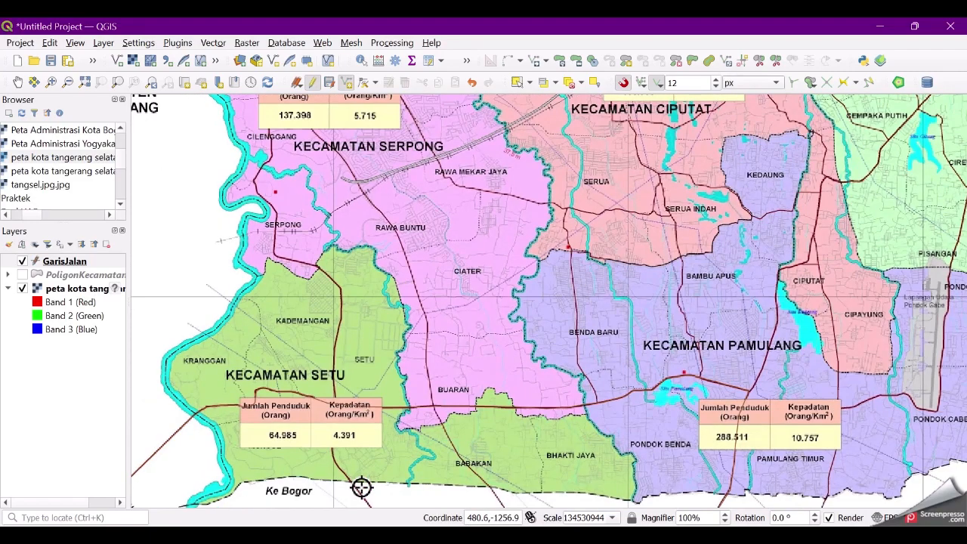
pyautogui.scroll(-2, 382, 495)
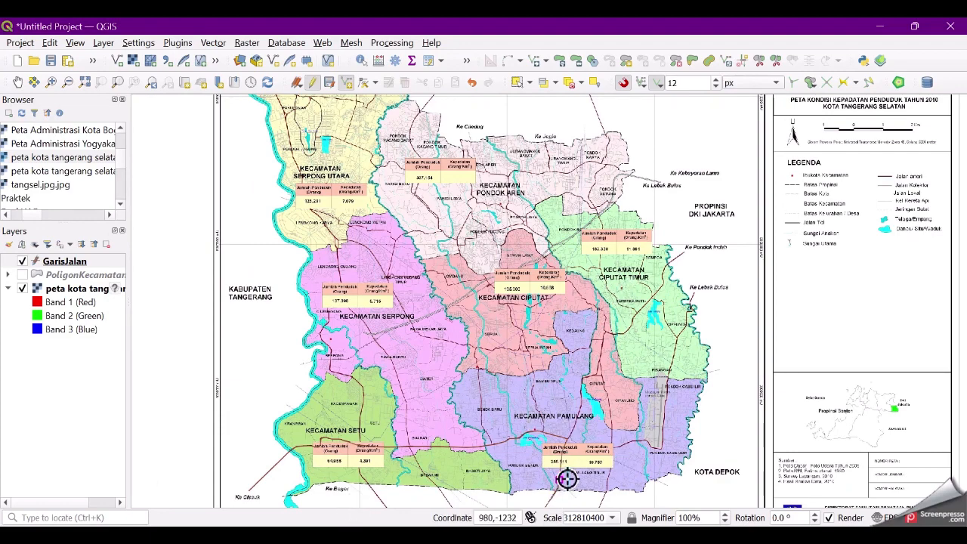
pyautogui.scroll(1, 560, 453)
pyautogui.scroll(-1, 592, 429)
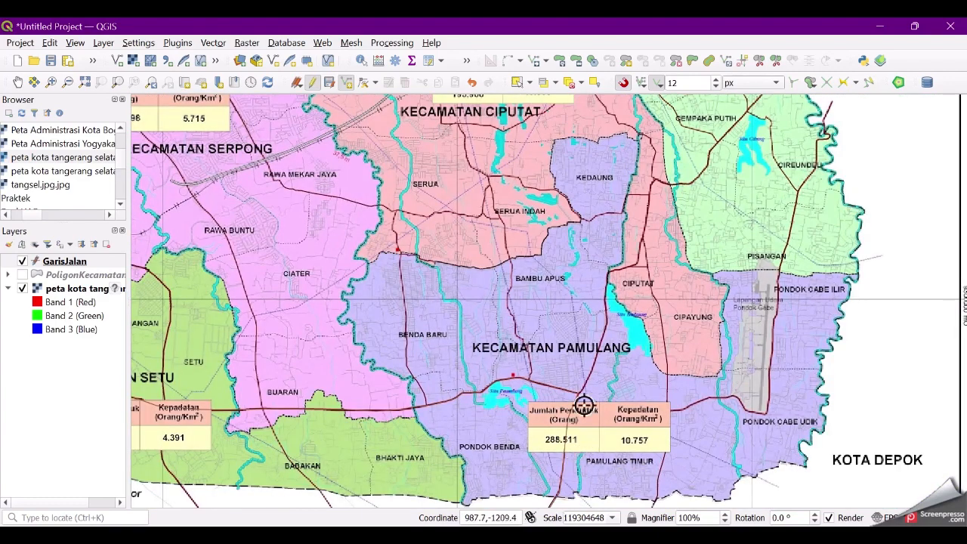
pyautogui.scroll(1, 586, 423)
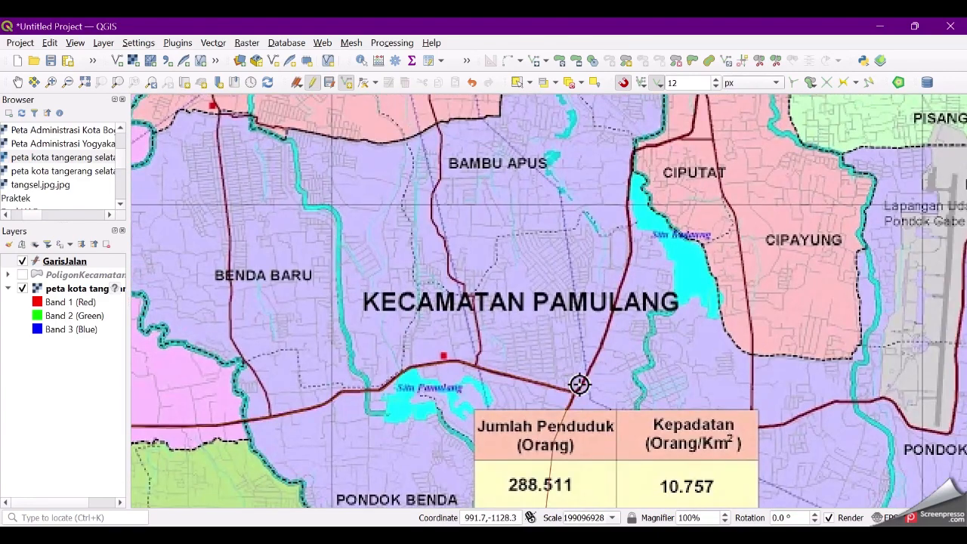
# Step: Show the PoligonKecamatan layer briefly to view the traced road over the district polygons, and hide it again
pyautogui.click(23, 290)
pyautogui.click(22, 289)
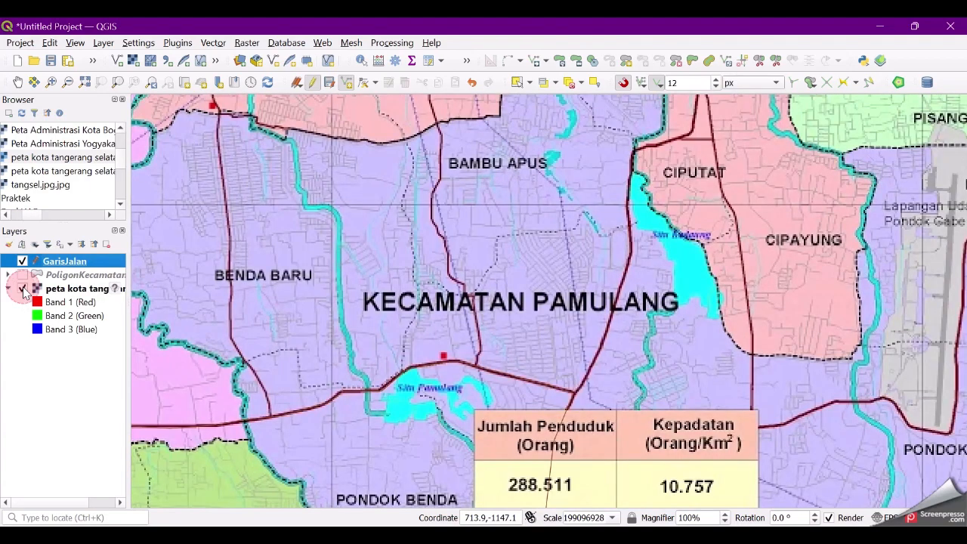
pyautogui.click(22, 276)
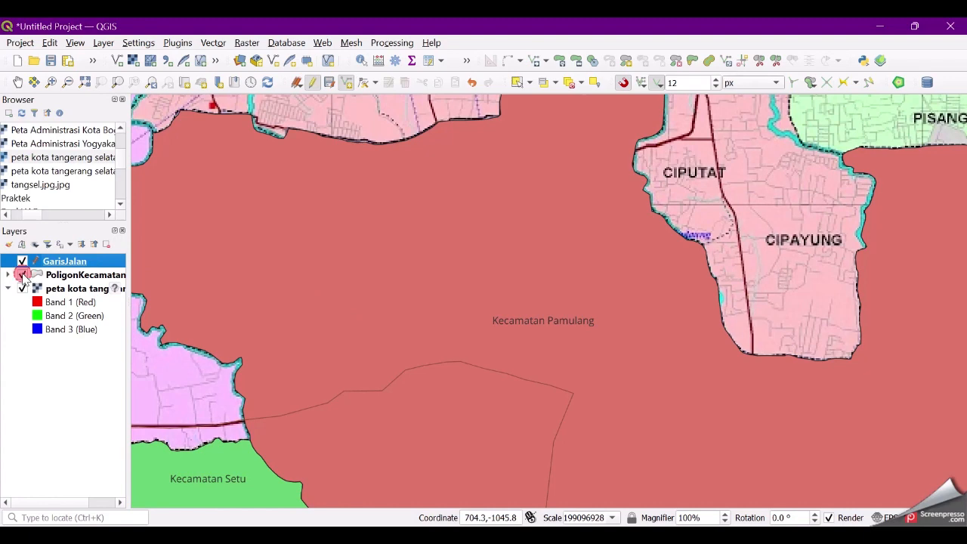
pyautogui.click(23, 275)
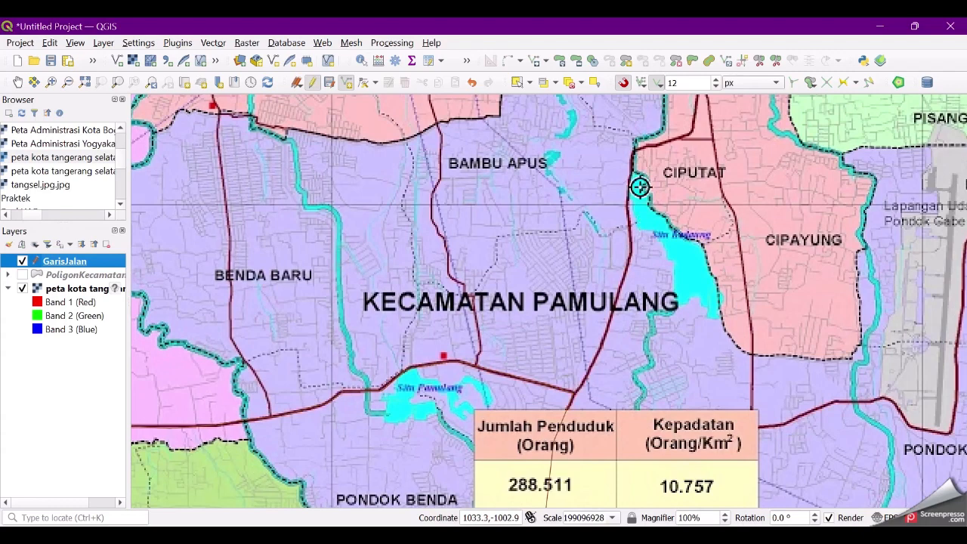
# Step: Switch snapping off and back on
pyautogui.click(623, 88)
pyautogui.click(623, 88)
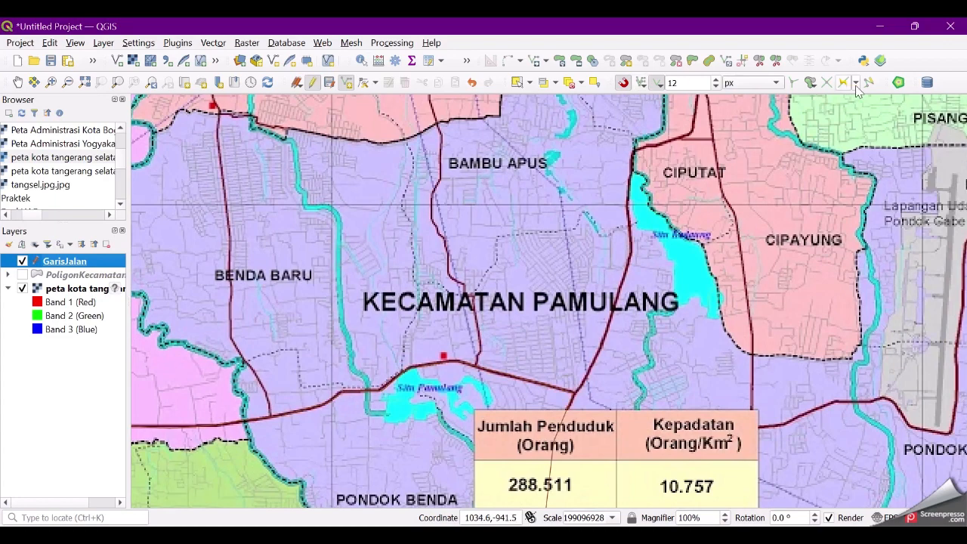
pyautogui.click(620, 84)
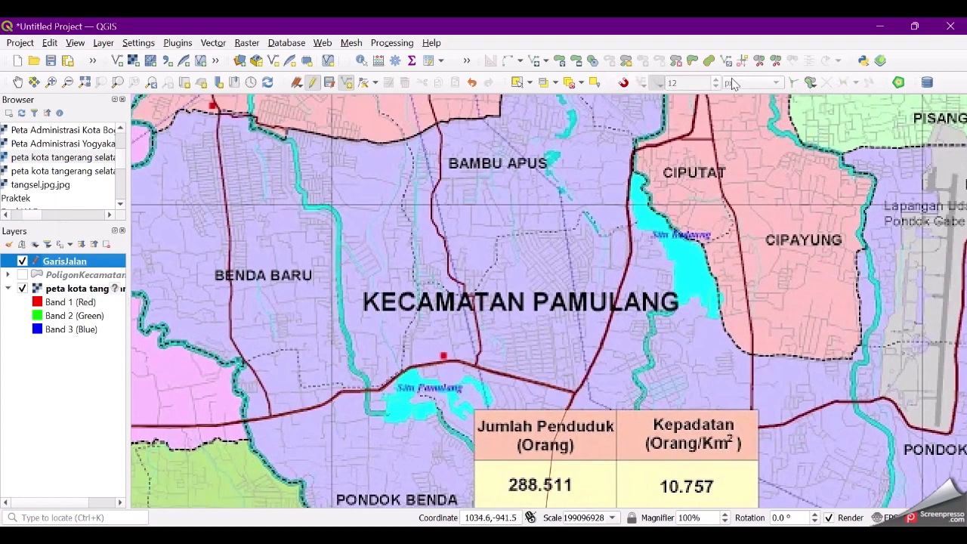
pyautogui.click(625, 83)
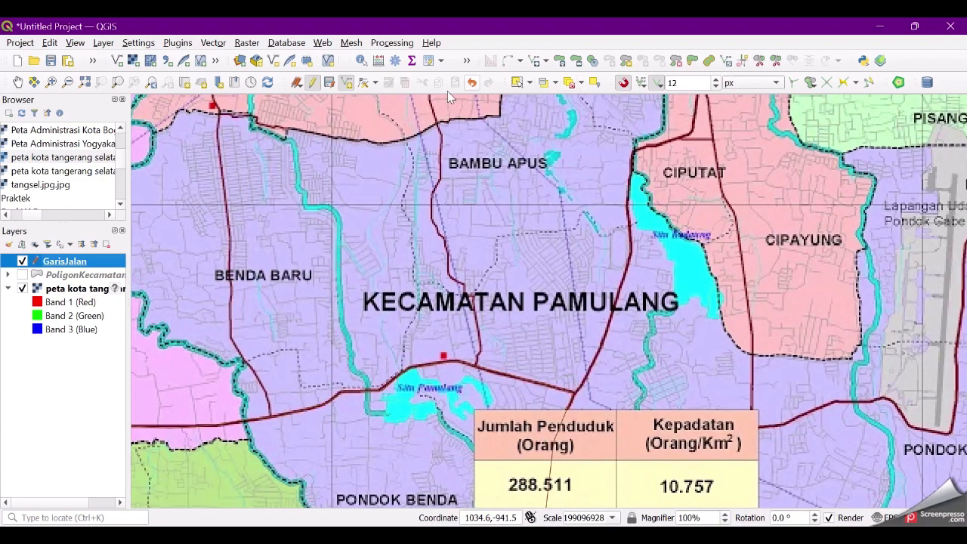
# Step: Start a new GarisJalan line snapped to the traced road's junction above Pamulang's population table and trace it north towards Situ Kedaung
pyautogui.click(347, 85)
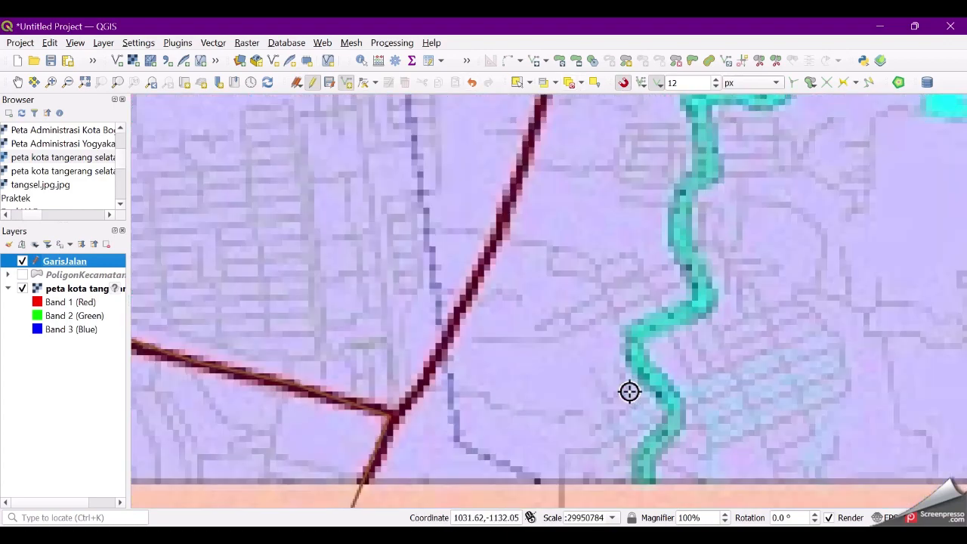
pyautogui.scroll(3, 579, 391)
pyautogui.scroll(1, 397, 409)
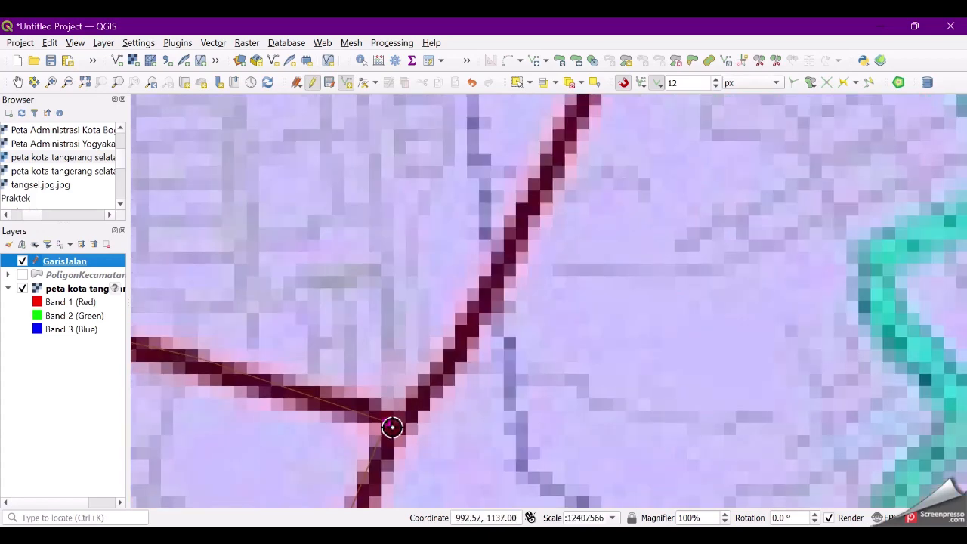
pyautogui.click(392, 428)
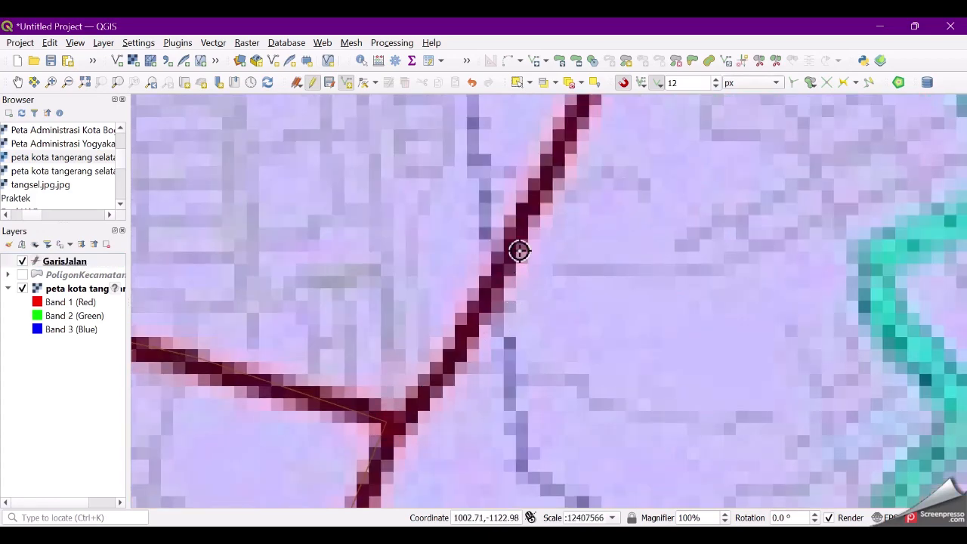
pyautogui.scroll(-2, 548, 274)
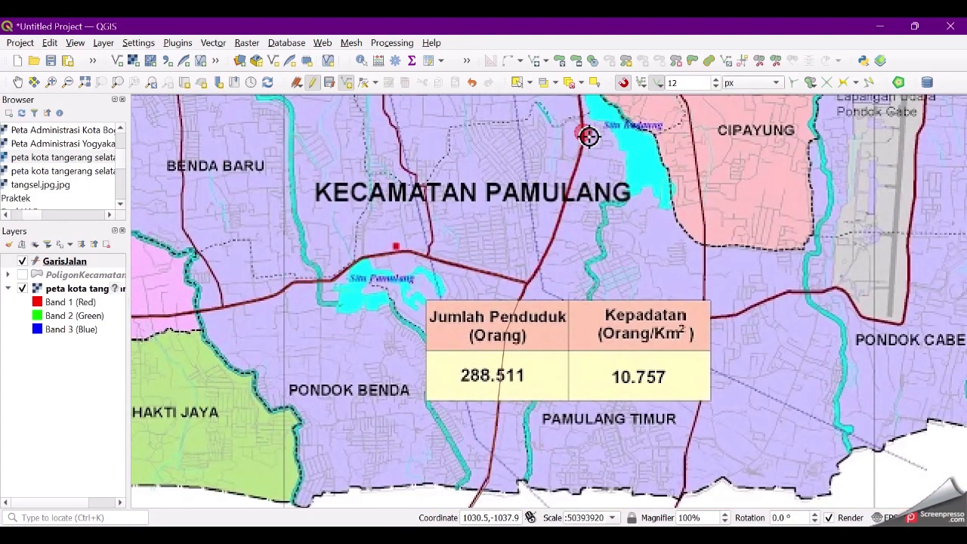
pyautogui.scroll(-2, 604, 197)
pyautogui.scroll(3, 602, 181)
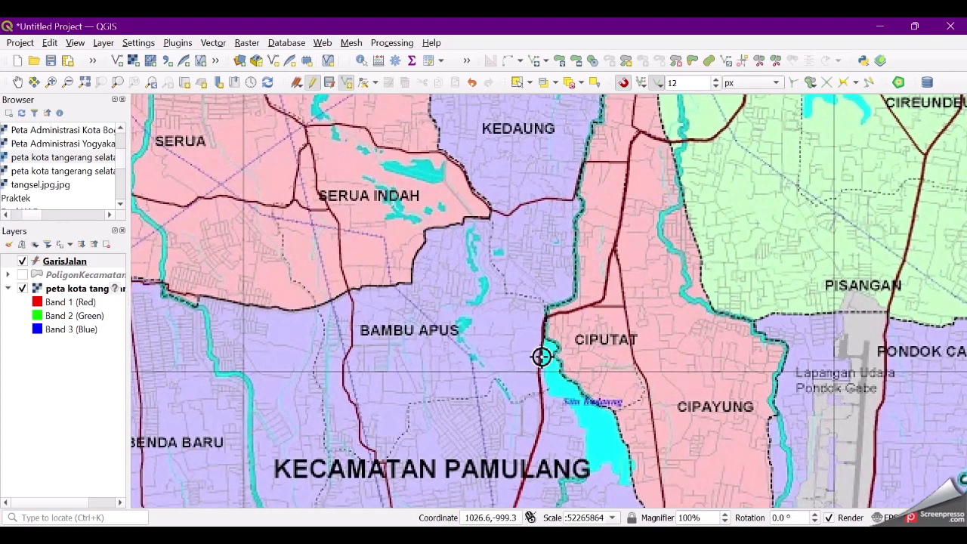
# Step: Trace the road past the upper end of Situ Kedaung and around the bend into Ciputat
pyautogui.click(542, 353)
pyautogui.click(545, 325)
pyautogui.click(556, 314)
pyautogui.click(581, 310)
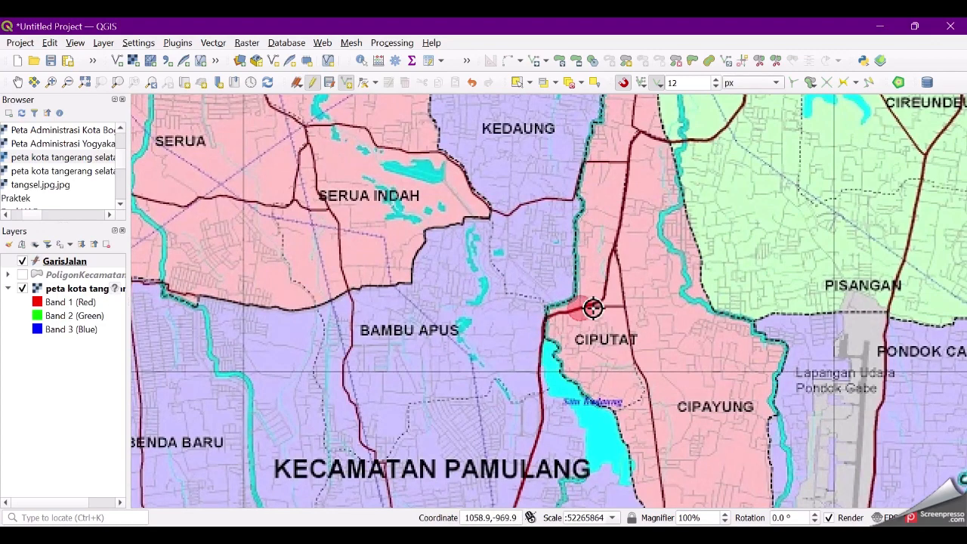
pyautogui.click(606, 304)
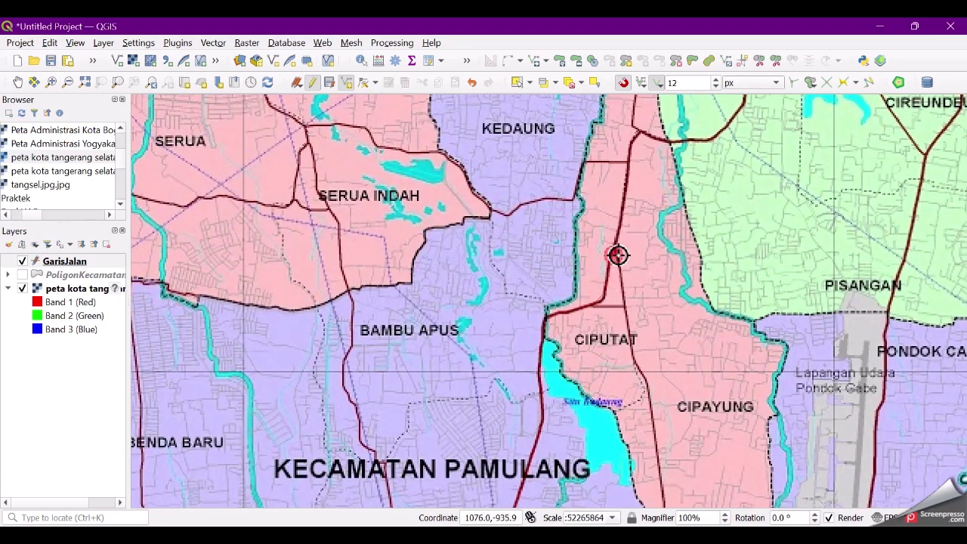
# Step: Continue the GarisJalan line north along the dark red road through Ciputat and around the bend towards Kecamatan Ciputat Timur
pyautogui.click(618, 255)
pyautogui.click(645, 140)
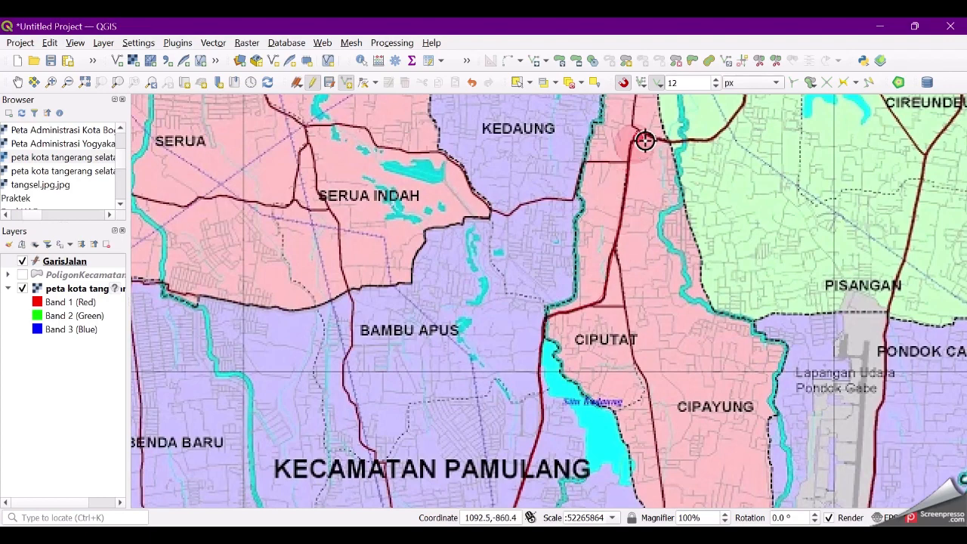
pyautogui.click(644, 135)
pyautogui.click(681, 142)
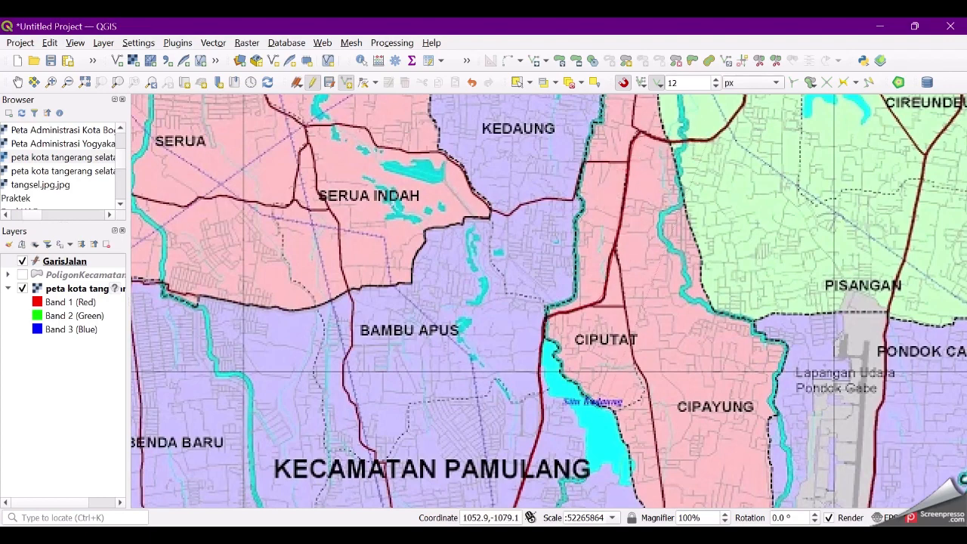
pyautogui.scroll(-2, 683, 261)
pyautogui.scroll(2, 744, 184)
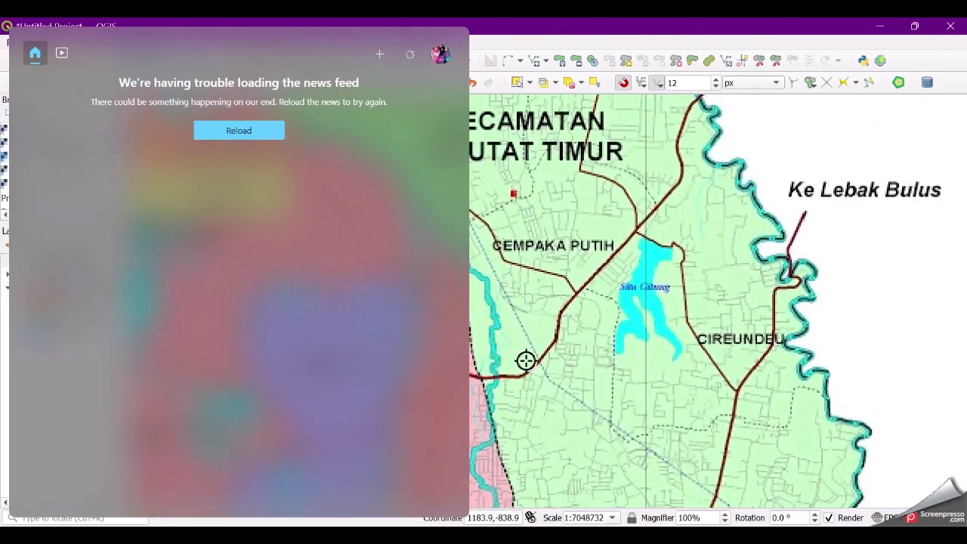
pyautogui.click(68, 537)
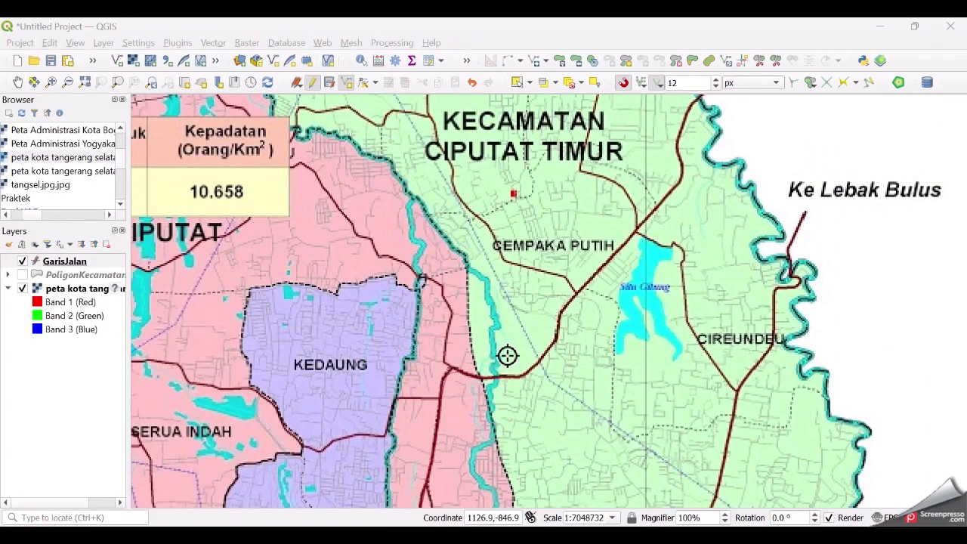
# Step: Trace the road northeast through Kecamatan Ciputat Timur, past Cempaka Putih, to the junction at the lake's upper end
pyautogui.click(544, 366)
pyautogui.click(561, 344)
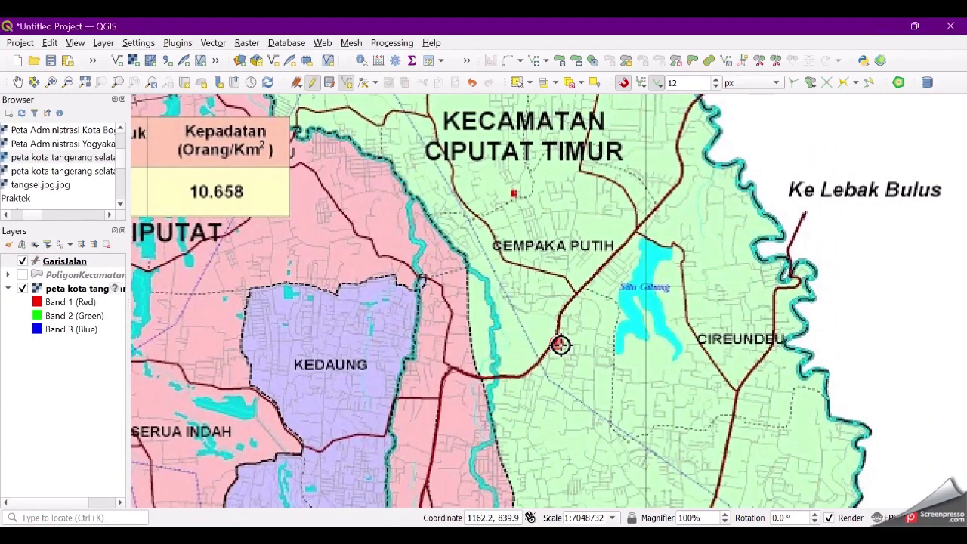
pyautogui.click(565, 320)
pyautogui.click(574, 294)
pyautogui.click(592, 276)
pyautogui.click(640, 231)
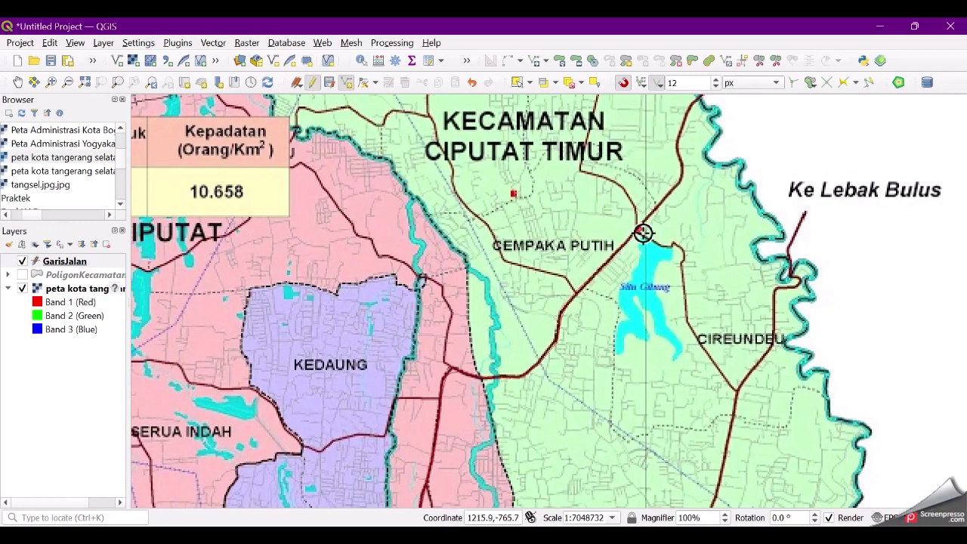
# Step: Trace the last road stretch through Rempoa to the Ke Pondok Indah label and save the line with its id left empty
pyautogui.click(685, 176)
pyautogui.click(682, 150)
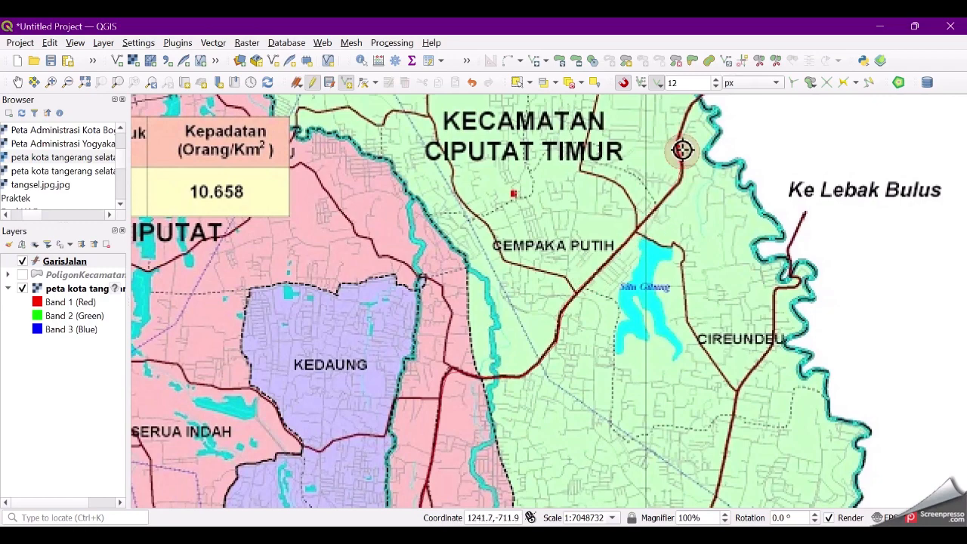
pyautogui.scroll(-3, 652, 248)
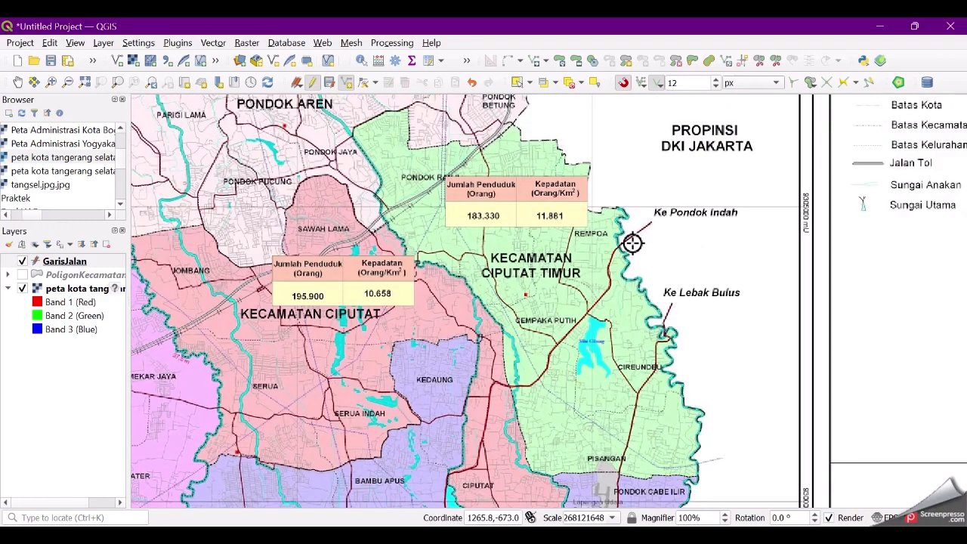
pyautogui.rightClick(662, 222)
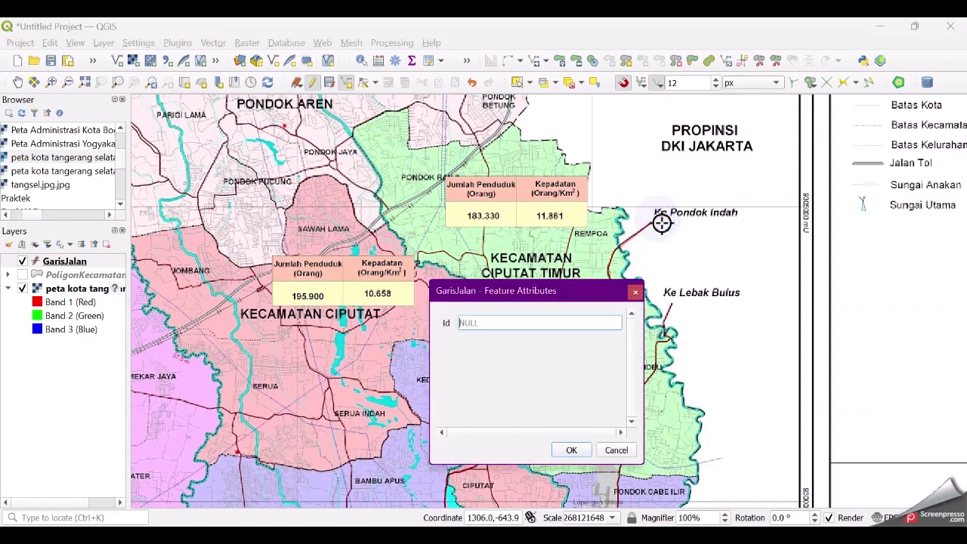
pyautogui.click(572, 450)
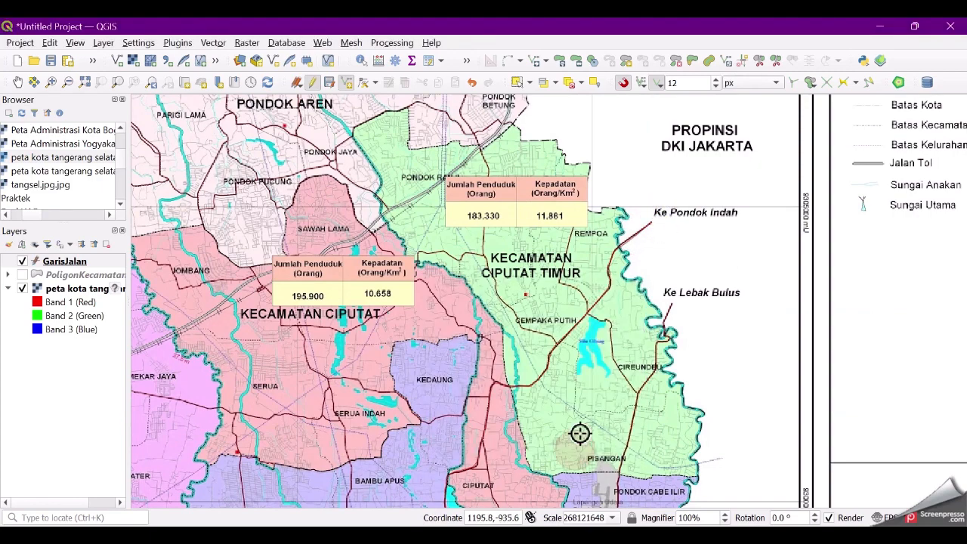
# Step: Start a new GarisJalan line at the outer end of the Ke Bogor road south of Kecamatan Setu
pyautogui.scroll(-3, 611, 302)
pyautogui.scroll(-1, 656, 337)
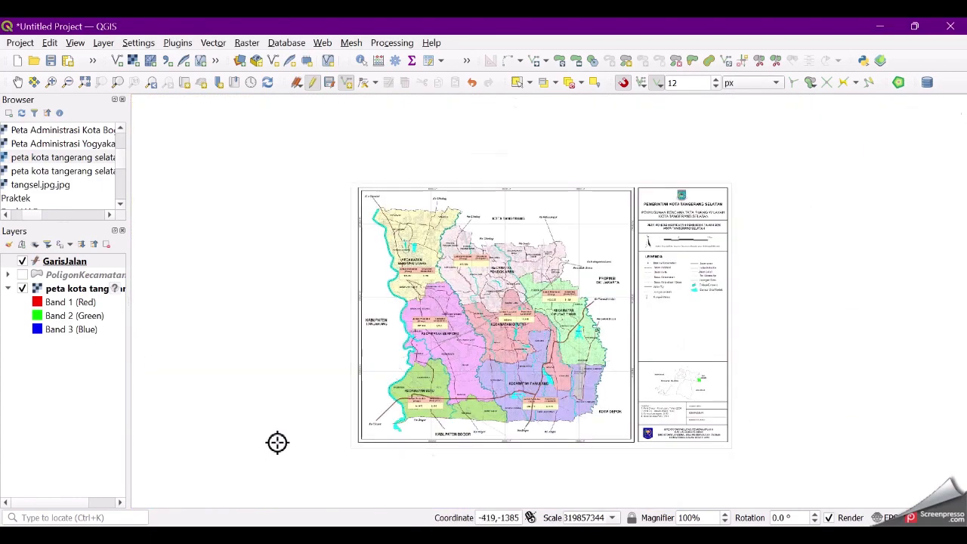
pyautogui.scroll(2, 276, 441)
pyautogui.scroll(-1, 567, 382)
pyautogui.scroll(-1, 828, 291)
pyautogui.scroll(2, 723, 285)
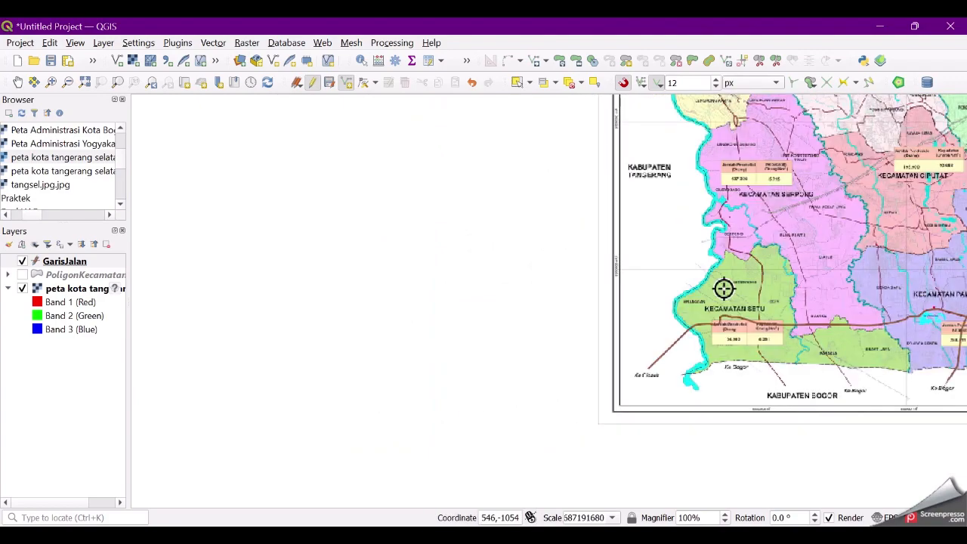
pyautogui.scroll(1, 673, 287)
pyautogui.scroll(-1, 565, 319)
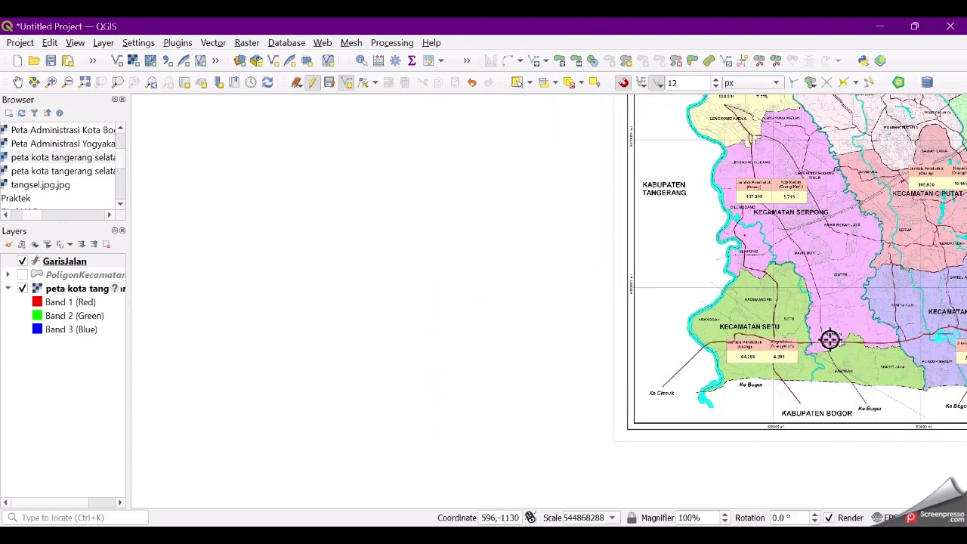
pyautogui.scroll(-1, 917, 335)
pyautogui.scroll(2, 914, 333)
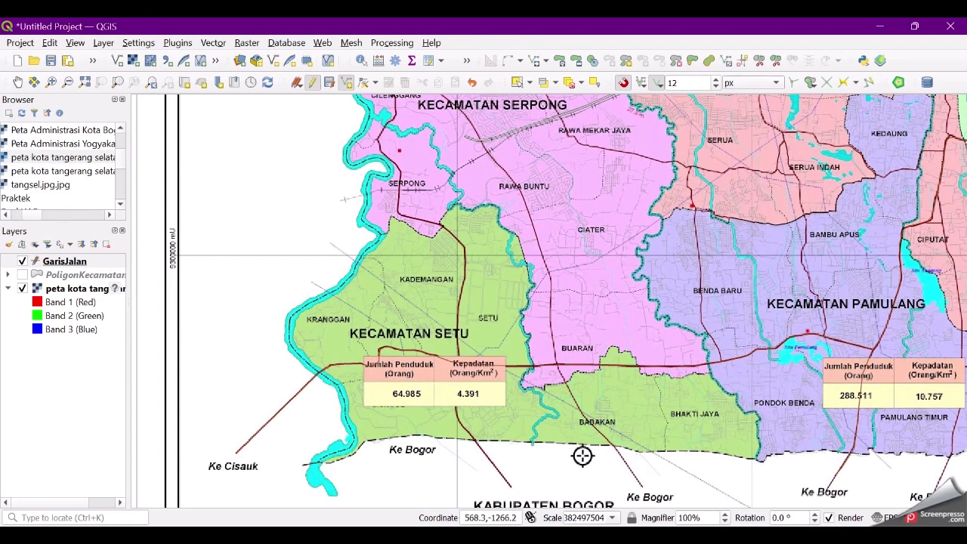
pyautogui.click(512, 487)
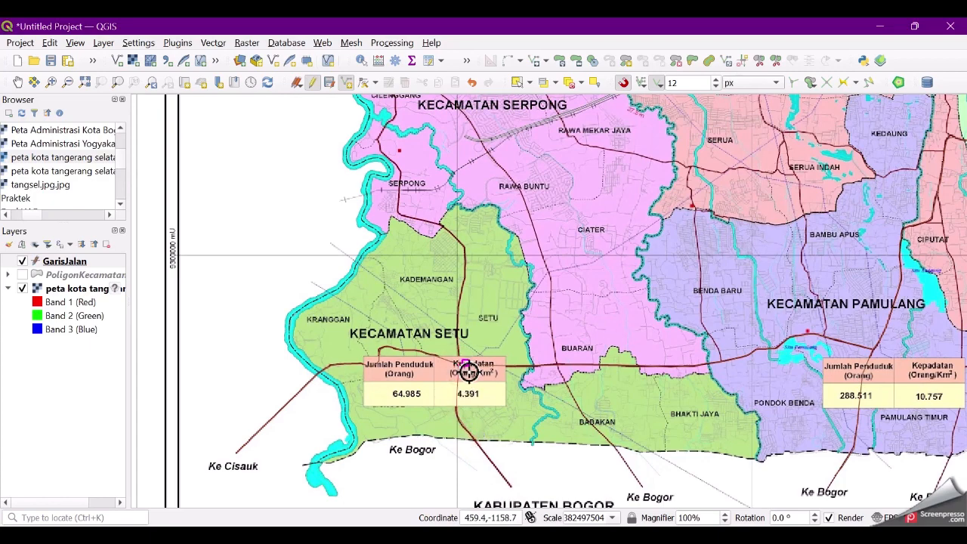
# Step: Trace the road north through Setu and Kademangan into Serpong, and save the line with its id left empty
pyautogui.scroll(1, 467, 369)
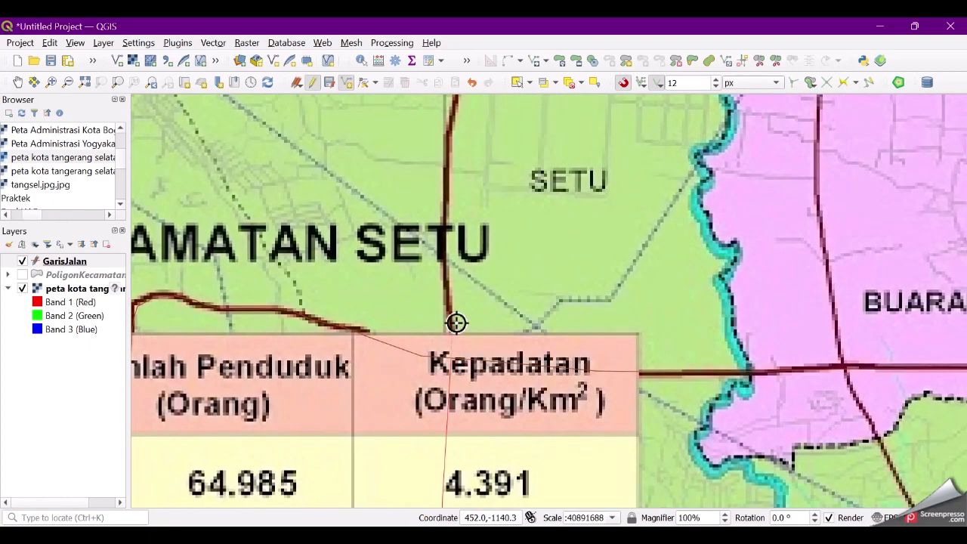
pyautogui.scroll(-3, 442, 211)
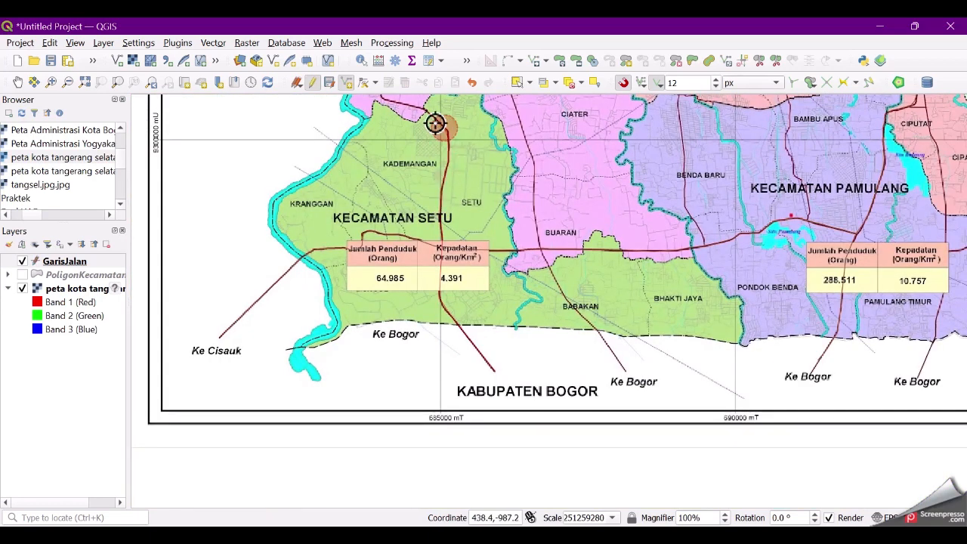
pyautogui.scroll(-3, 396, 167)
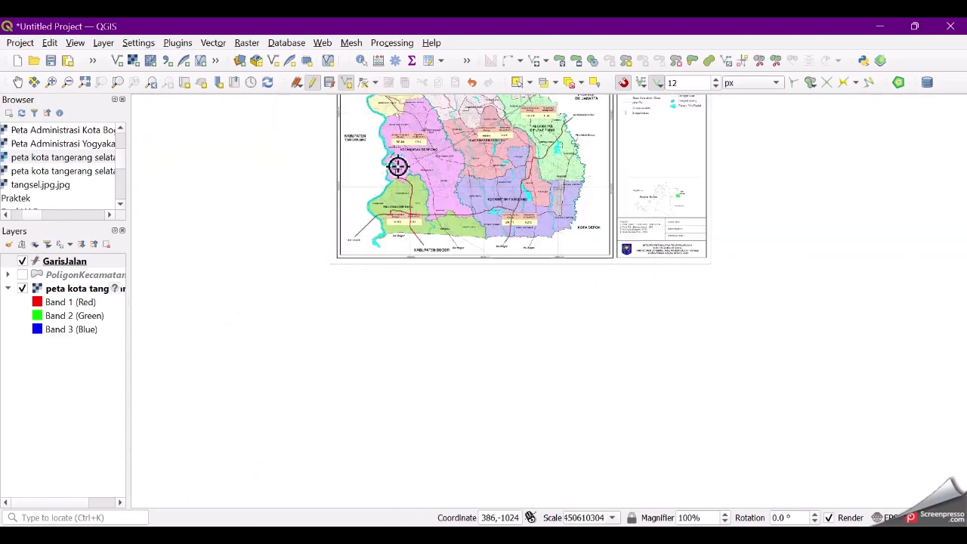
pyautogui.scroll(3, 392, 214)
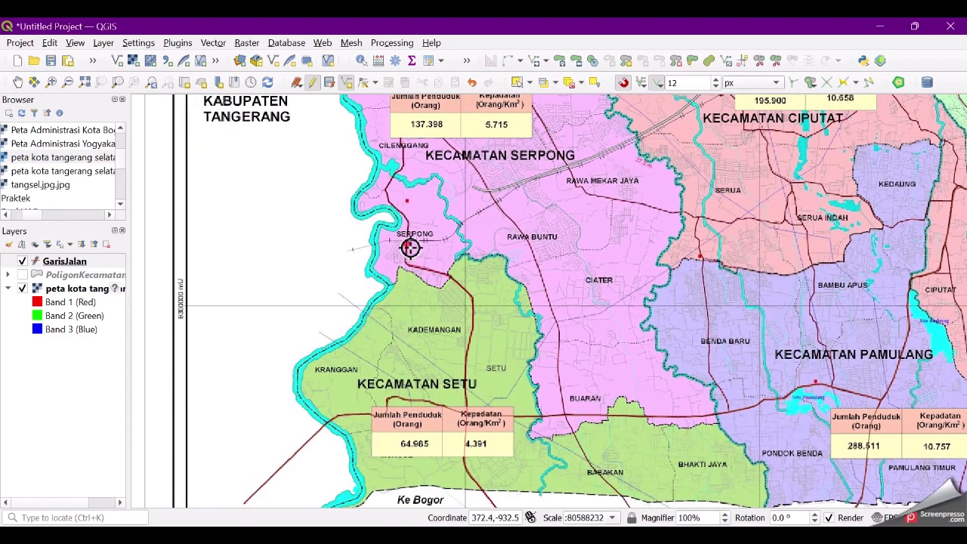
pyautogui.rightClick(393, 201)
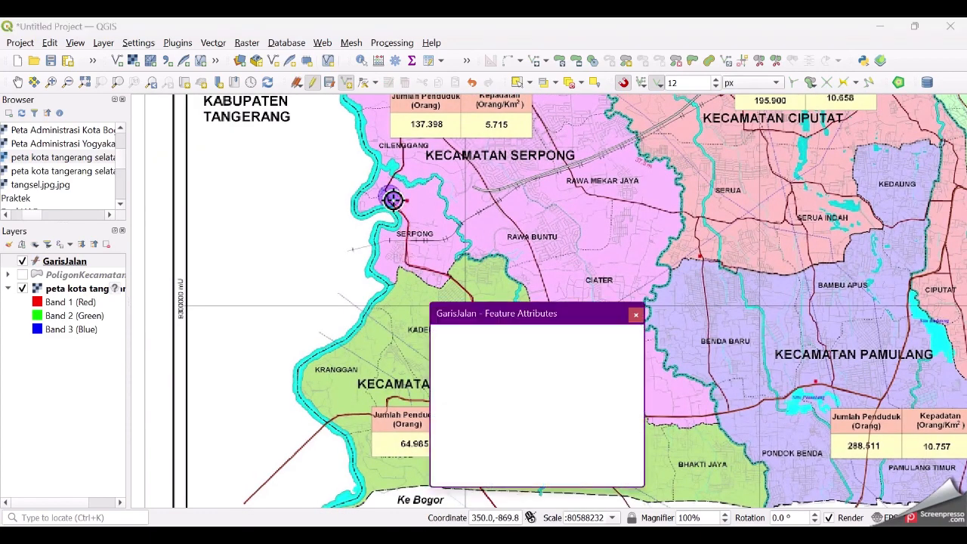
pyautogui.click(571, 472)
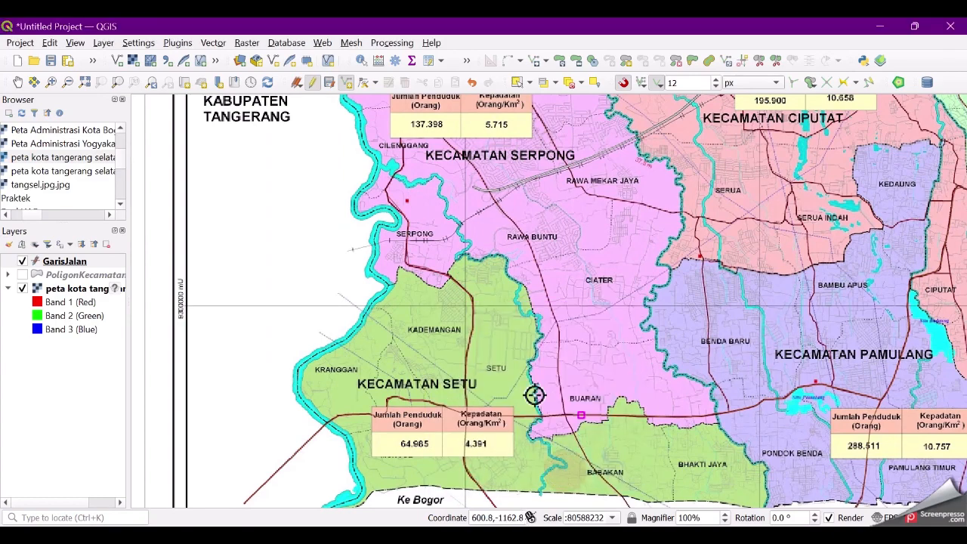
# Step: Show the PoligonKecamatan layer and hide the scanned map to view the traced roads over the district polygons
pyautogui.click(22, 275)
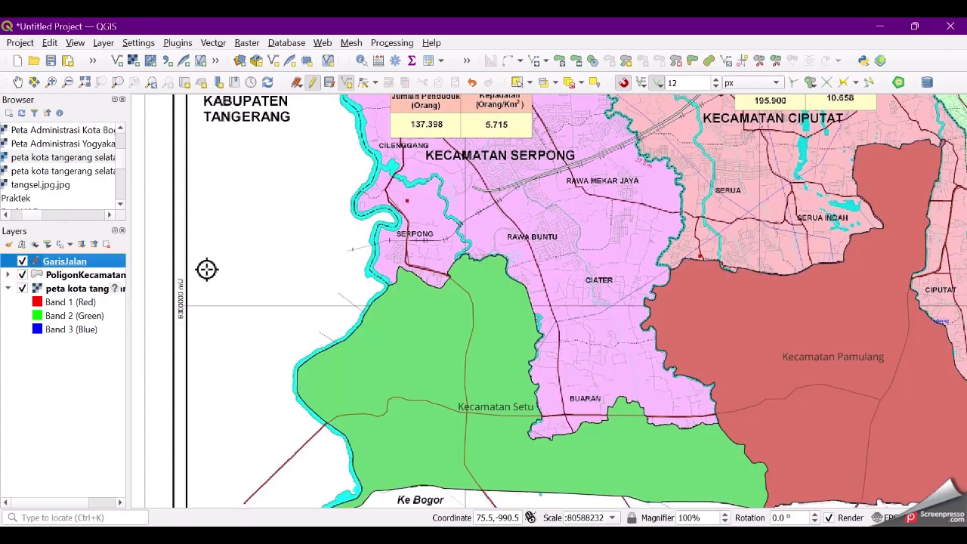
pyautogui.click(23, 288)
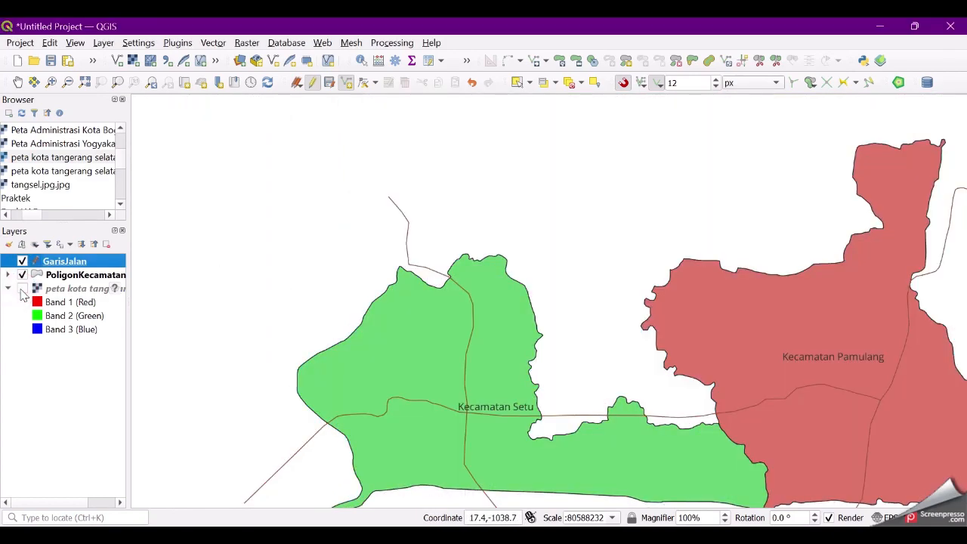
pyautogui.scroll(-2, 831, 340)
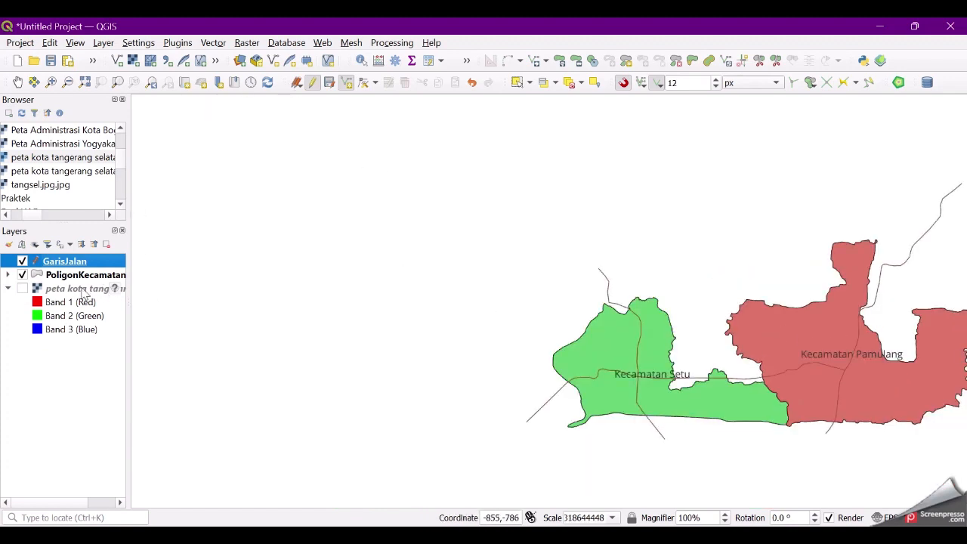
# Step: Save the GarisJalan edits, end the layer's editing and center the digitized districts and roads in view
pyautogui.click(332, 84)
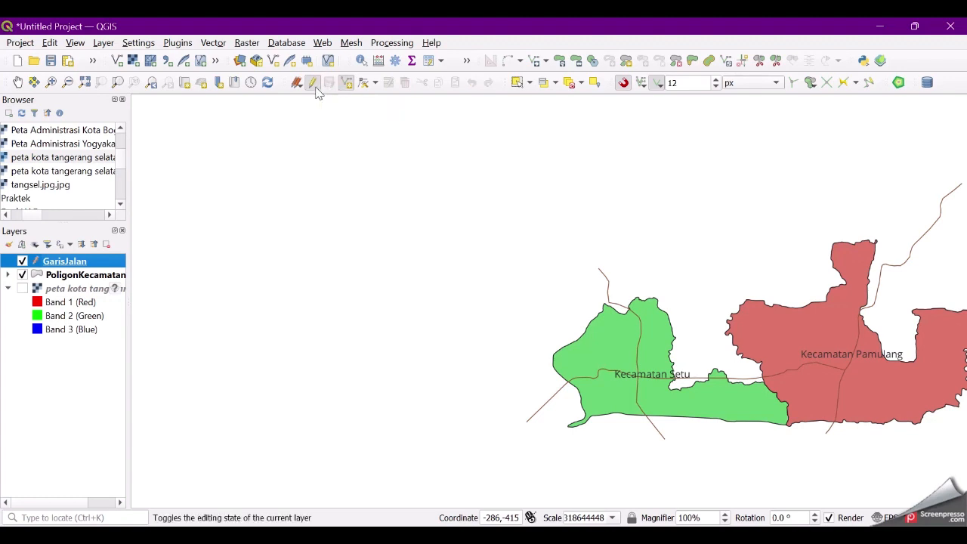
pyautogui.click(314, 86)
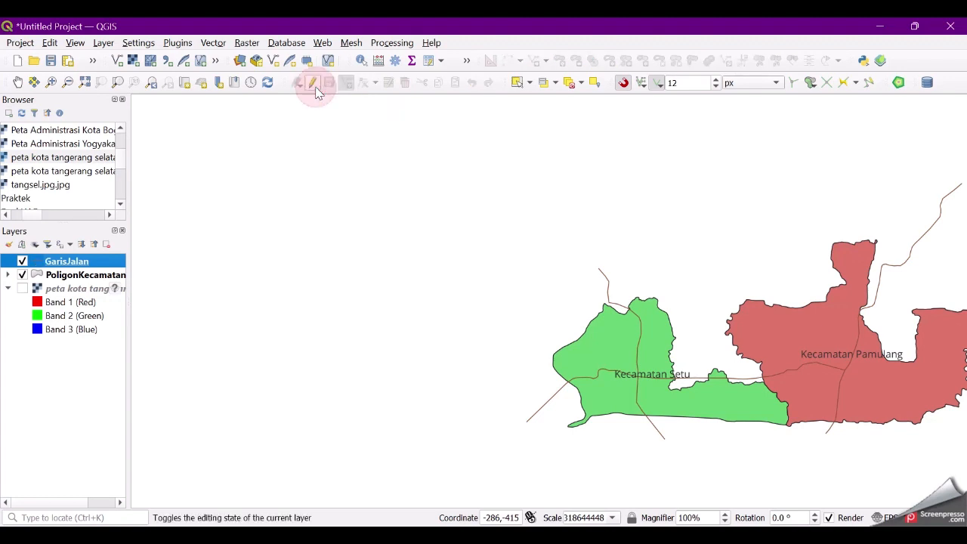
pyautogui.click(22, 86)
pyautogui.moveTo(854, 392); pyautogui.dragTo(643, 373)
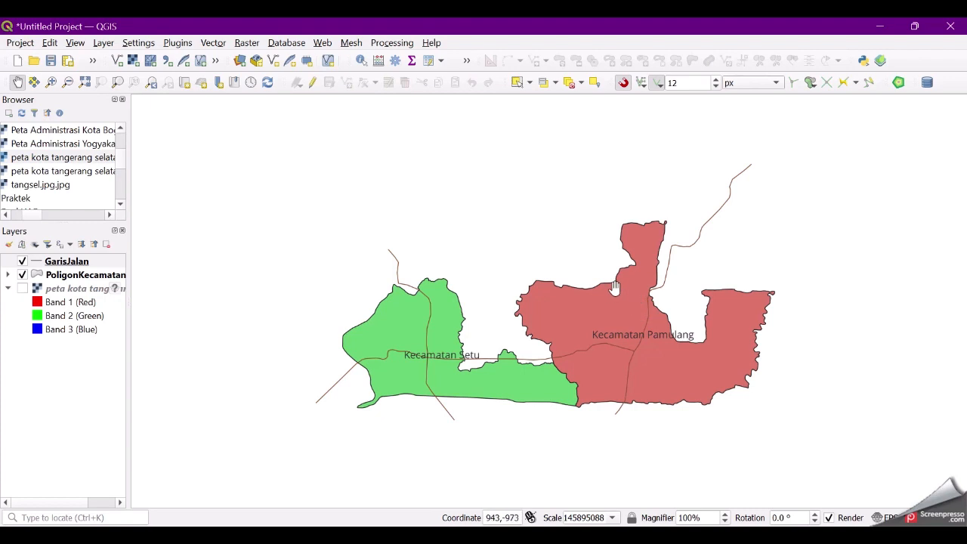
# Step: Show the scanned map again, hide the PoligonKecamatan layer and bring Kecamatan Setu and its surroundings into view
pyautogui.click(22, 288)
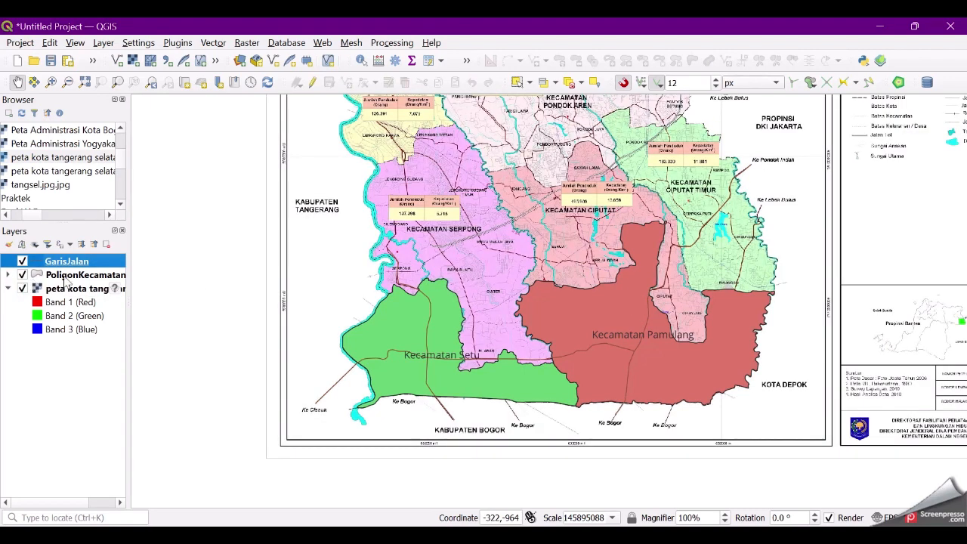
pyautogui.click(23, 275)
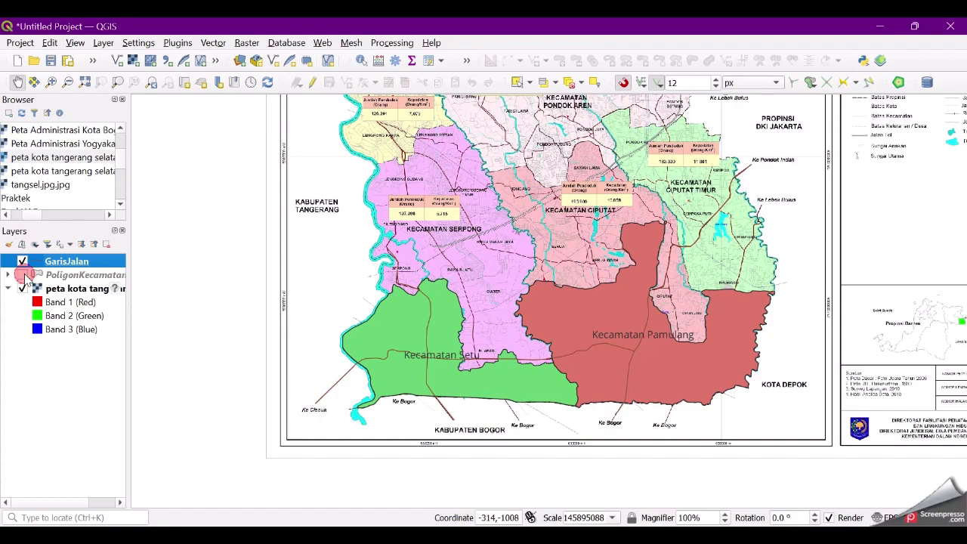
pyautogui.scroll(1, 433, 376)
pyautogui.scroll(1, 432, 375)
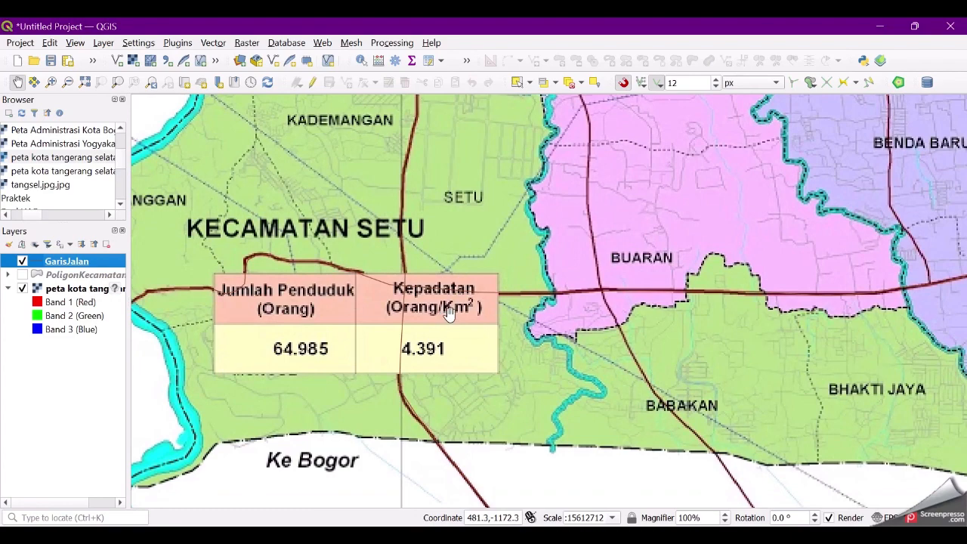
pyautogui.scroll(-1, 524, 316)
pyautogui.scroll(-1, 525, 311)
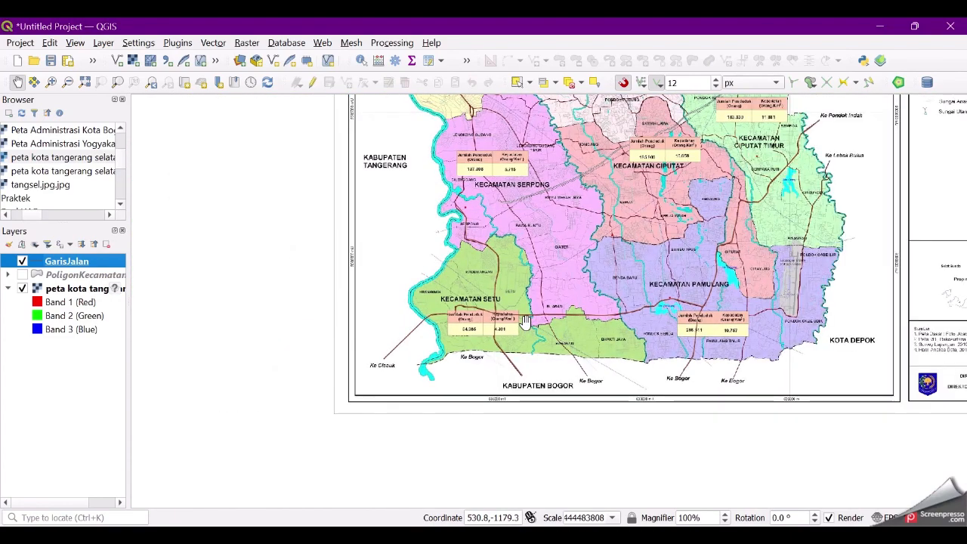
pyautogui.moveTo(527, 306); pyautogui.dragTo(485, 330)
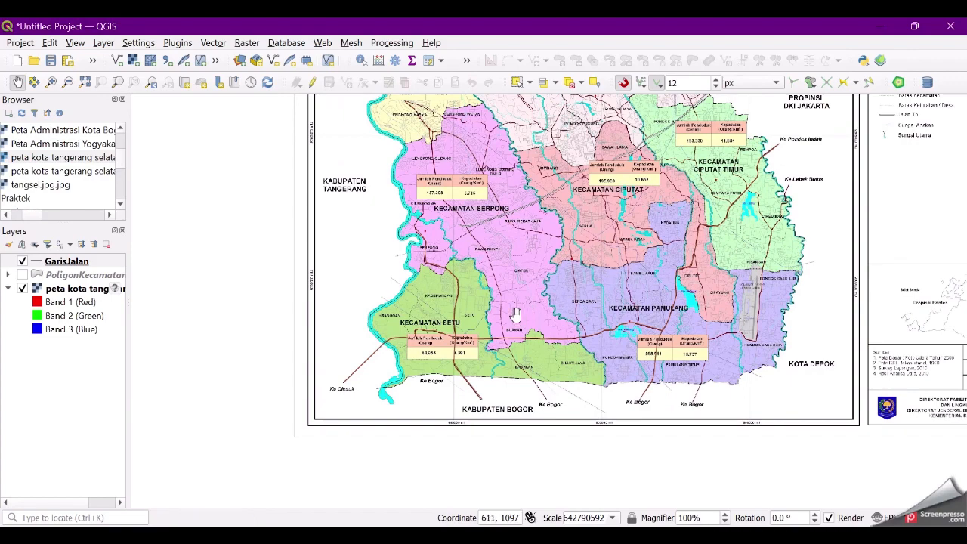
pyautogui.scroll(2, 441, 352)
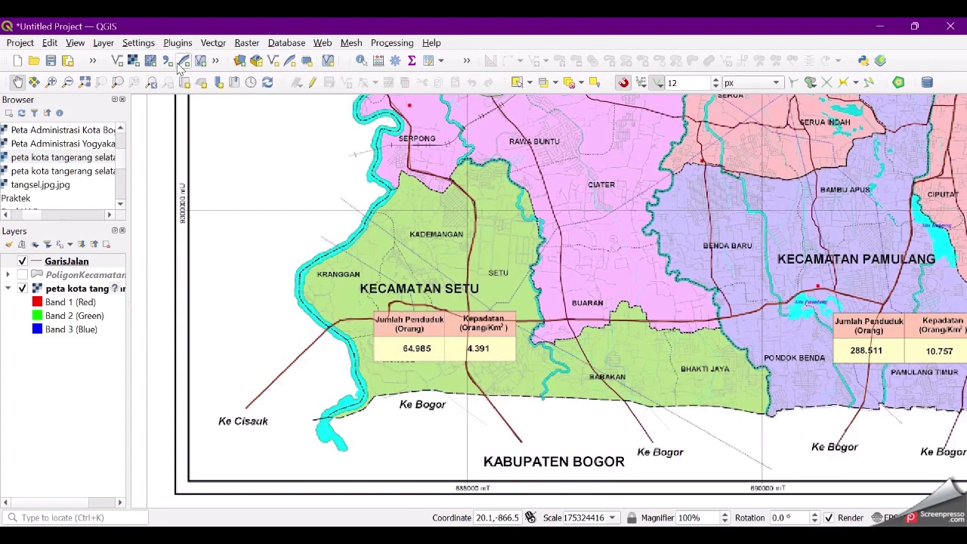
# Step: Start a new shapefile layer saved as TitikLokasi in the Tangsel folder, with Point geometry
pyautogui.click(274, 62)
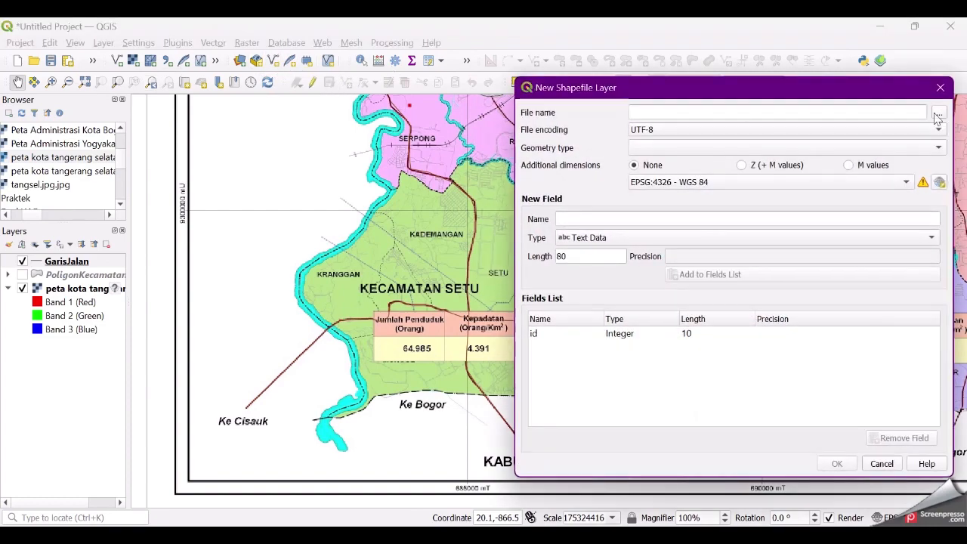
pyautogui.click(938, 114)
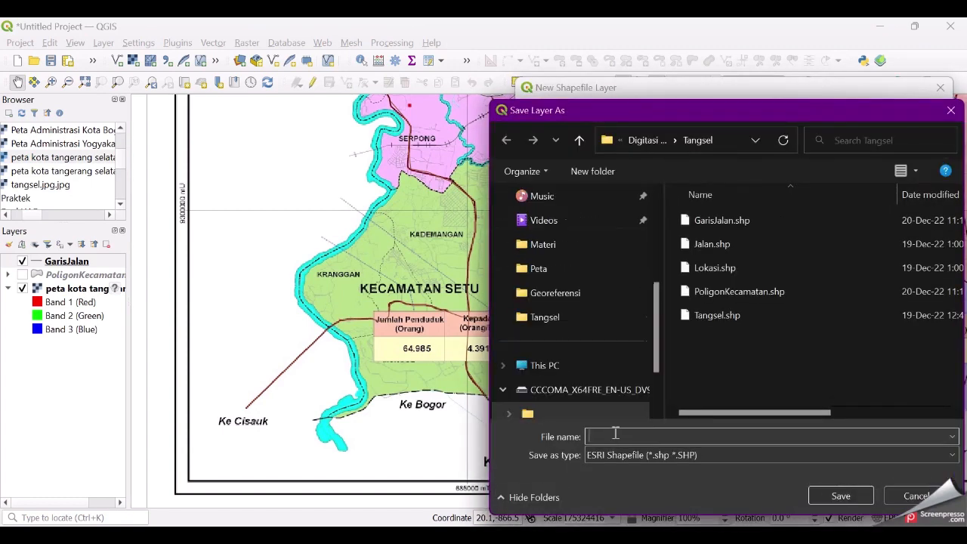
pyautogui.write('TitikLokasi')
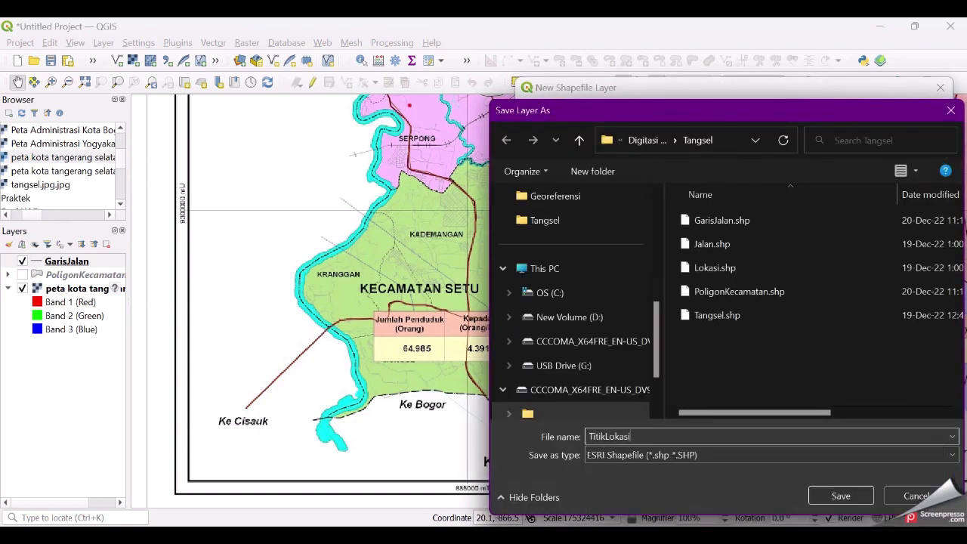
pyautogui.press('Return')
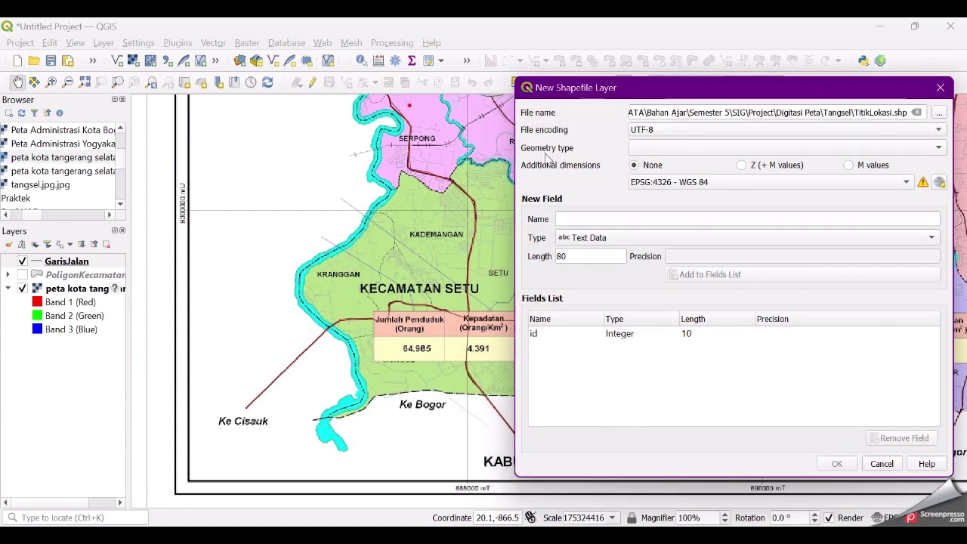
pyautogui.click(638, 154)
pyautogui.click(657, 162)
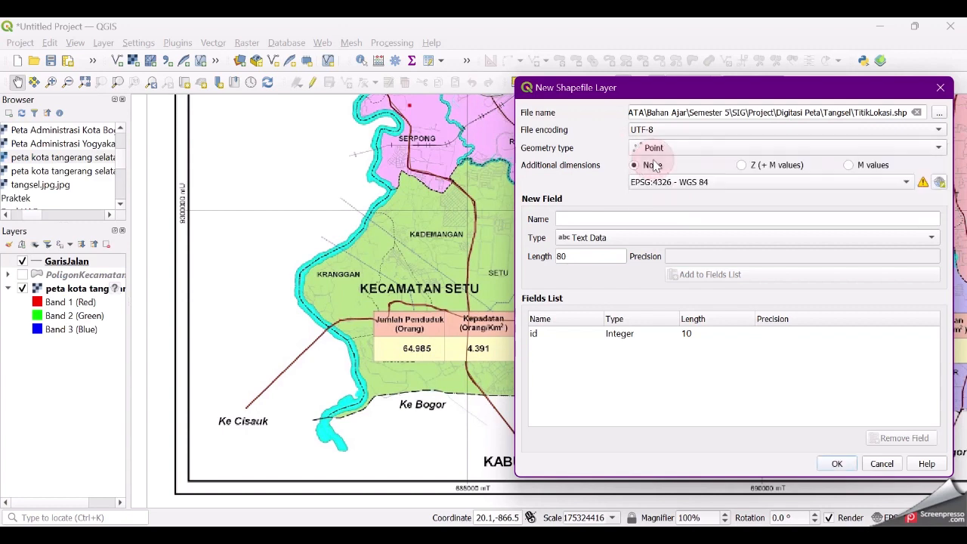
# Step: Add a whole-number field named Penduduk with length 10 to the new layer's fields list
pyautogui.click(650, 220)
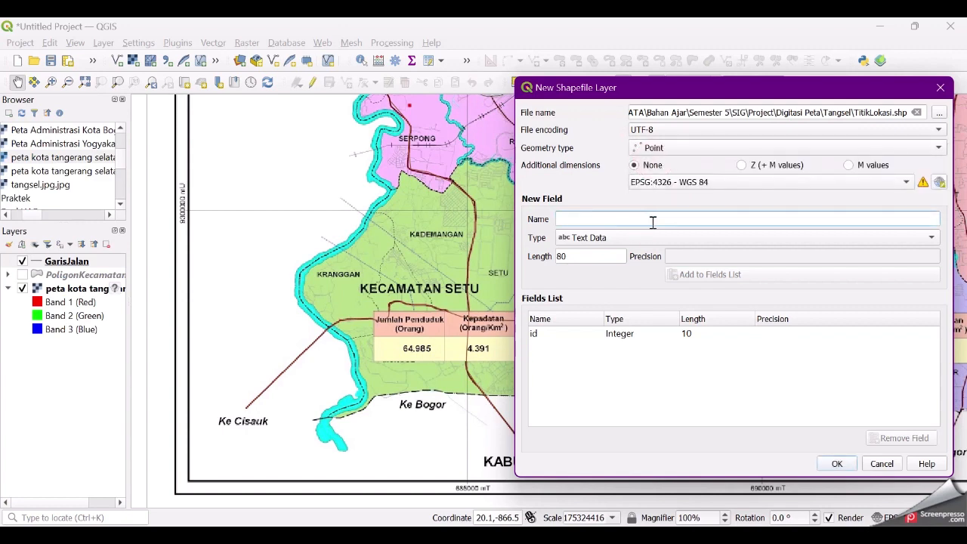
pyautogui.write('Jumlah')
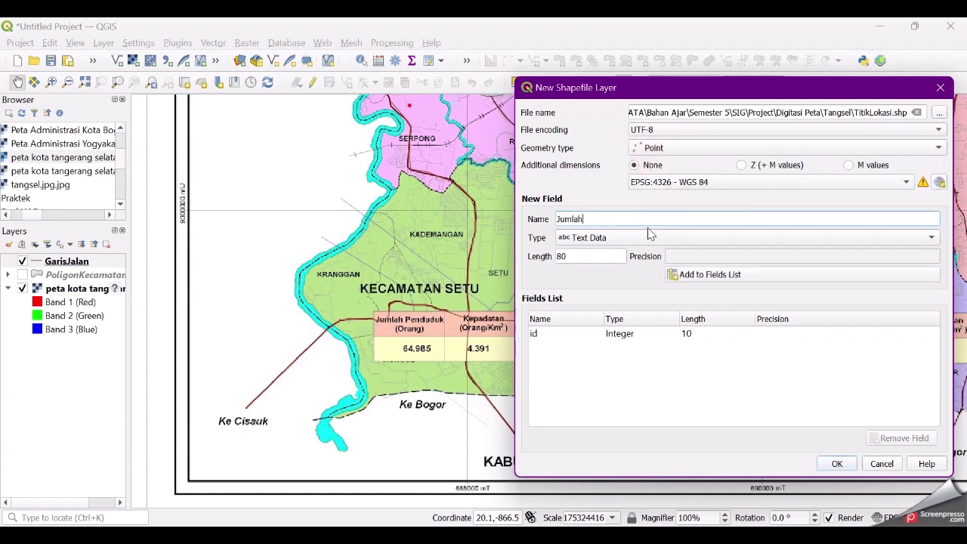
pyautogui.write('m')
pyautogui.press('BackSpace')
pyautogui.press('BackSpace')
pyautogui.press('BackSpace')
pyautogui.write('P')
pyautogui.click(635, 239)
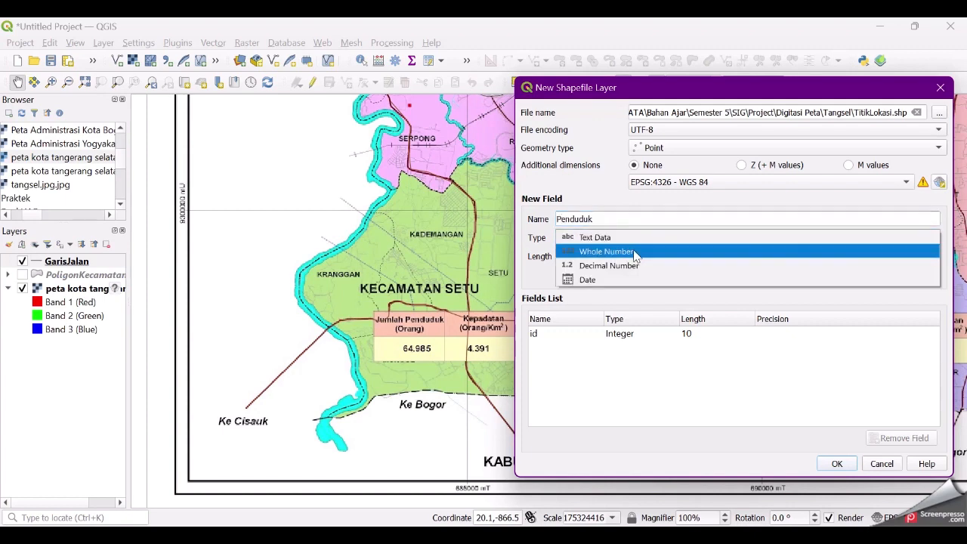
pyautogui.click(632, 253)
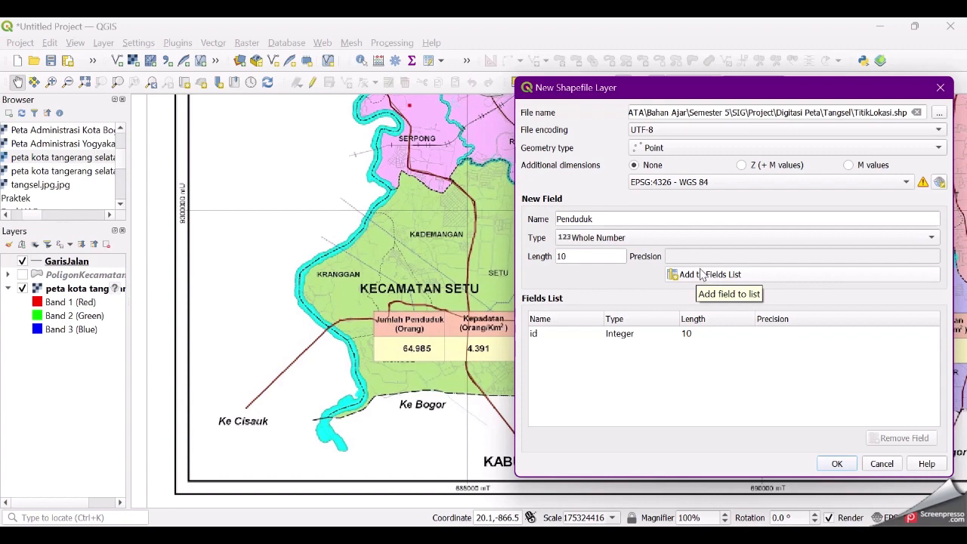
pyautogui.click(663, 221)
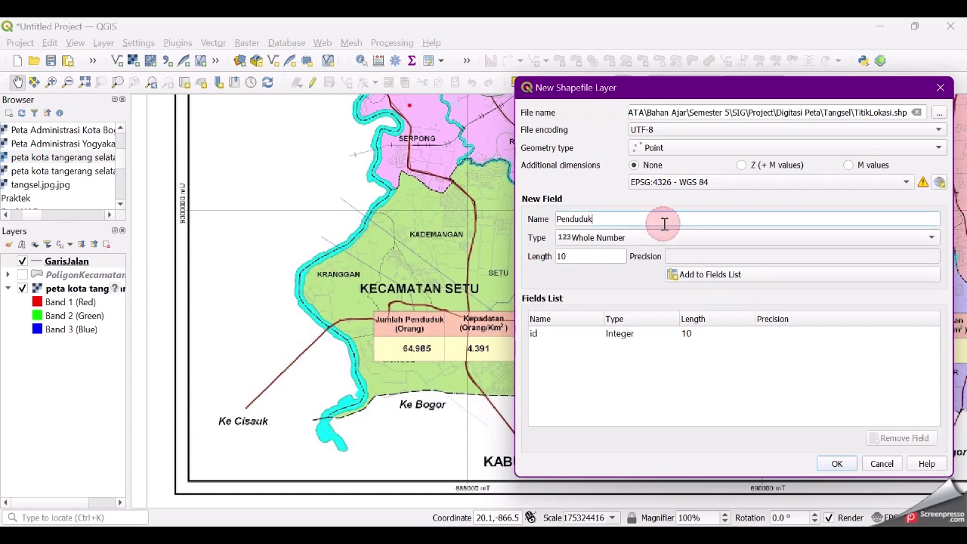
pyautogui.click(774, 280)
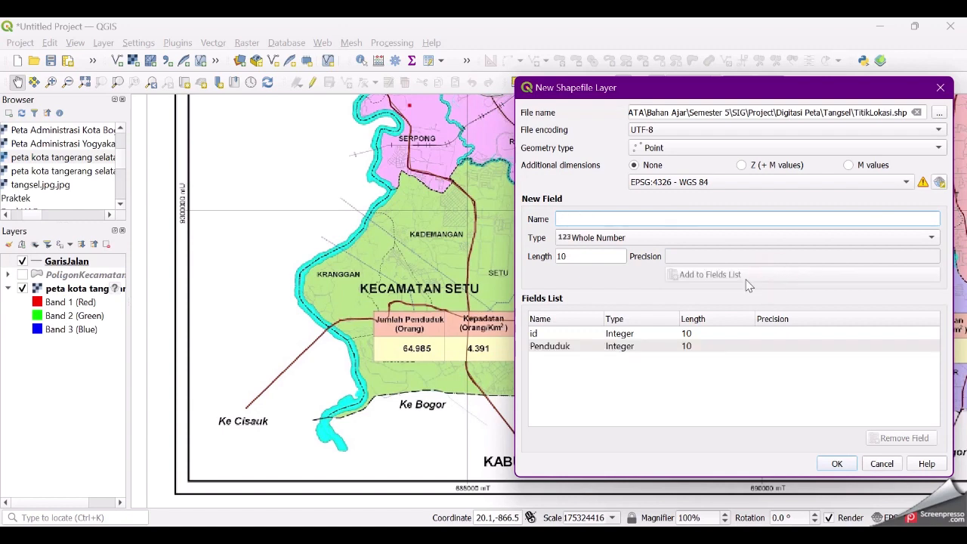
# Step: Add a whole-number field named Kepadatan with length 10 and create the TitikLokasi layer
pyautogui.click(577, 220)
pyautogui.write('Kepadatan')
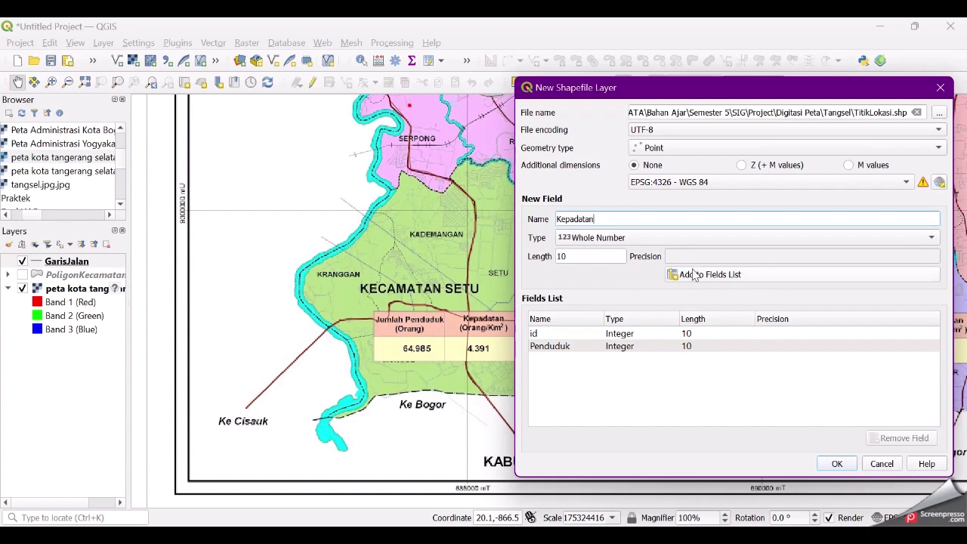
pyautogui.click(673, 274)
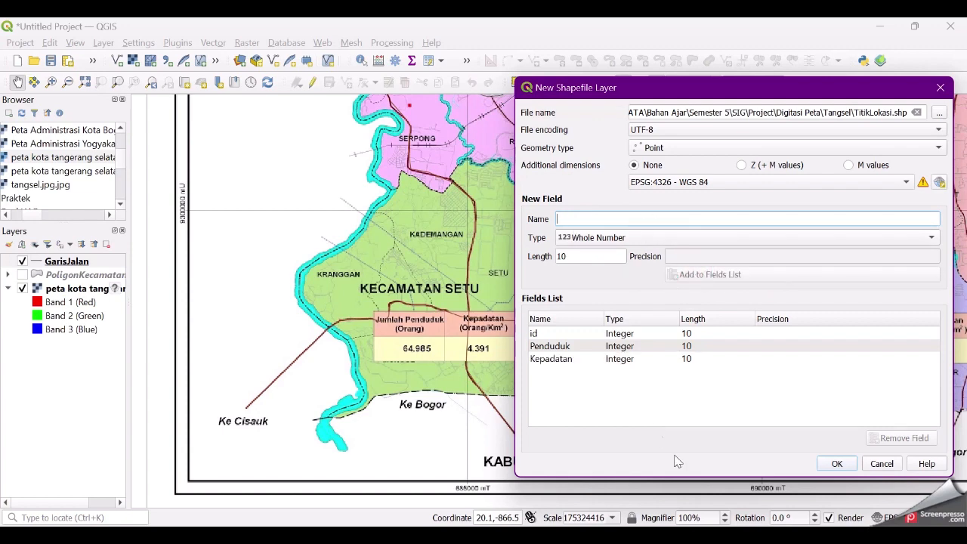
pyautogui.click(835, 465)
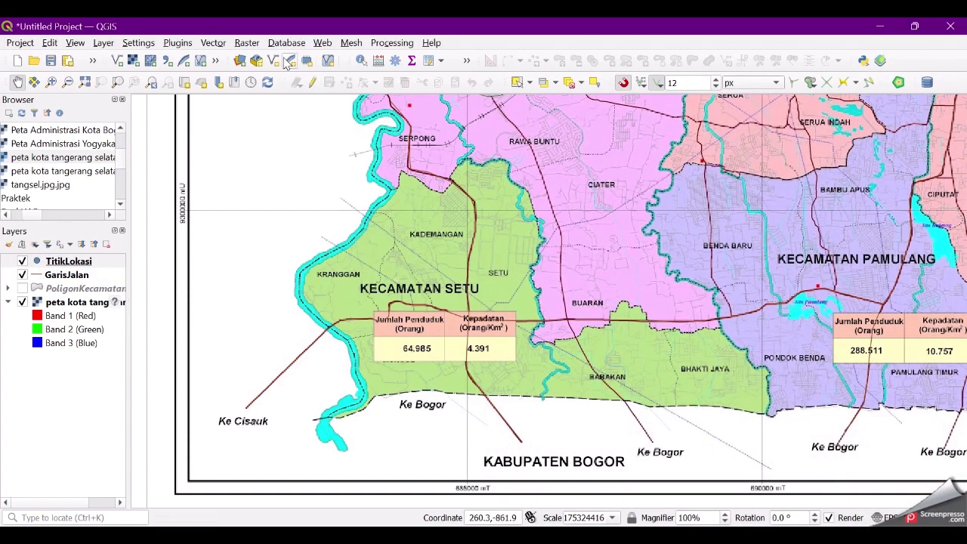
# Step: Make TitikLokasi editable and place a point in Kecamatan Setu with id 1 and the Penduduk and Kepadatan figures from the map's table
pyautogui.click(314, 85)
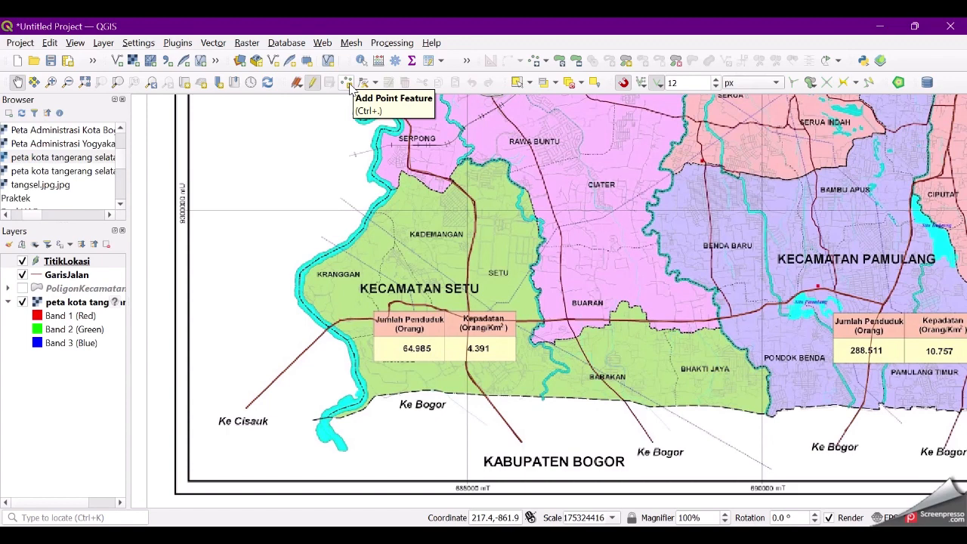
pyautogui.click(348, 83)
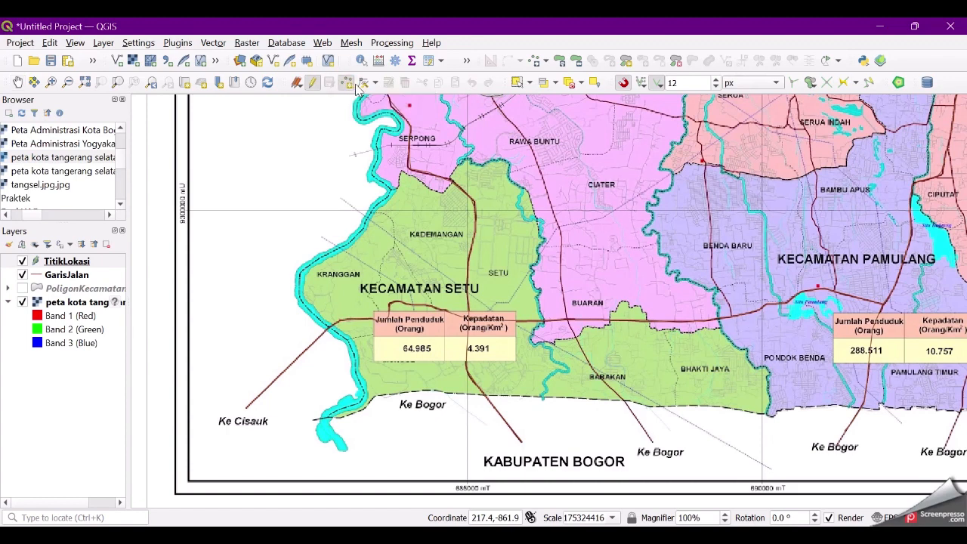
pyautogui.click(421, 282)
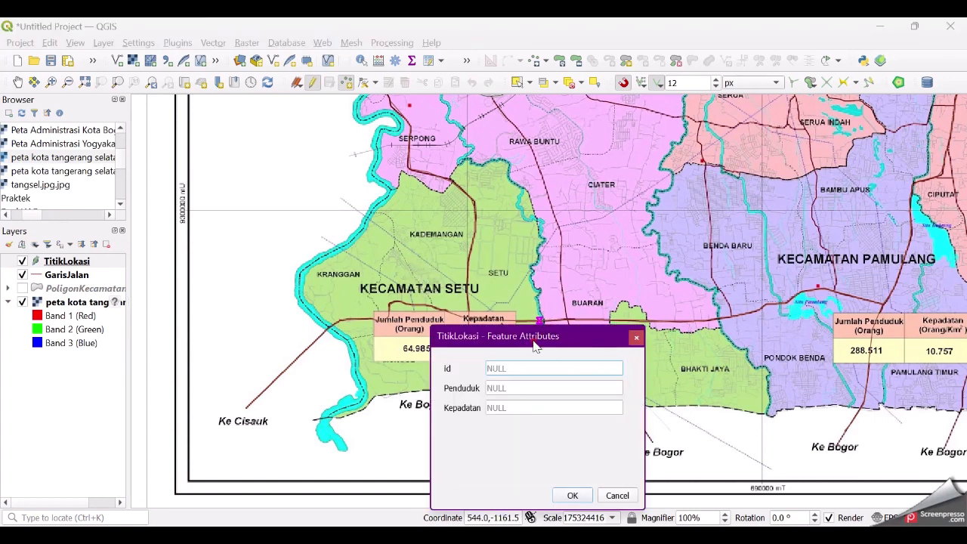
pyautogui.moveTo(537, 343); pyautogui.dragTo(672, 258)
pyautogui.write('1')
pyautogui.click(659, 297)
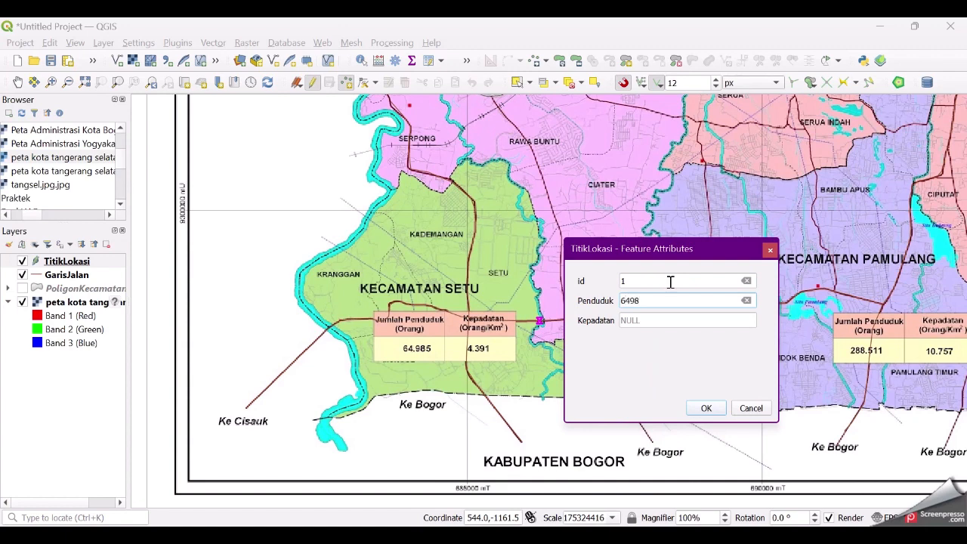
pyautogui.click(670, 319)
pyautogui.click(706, 408)
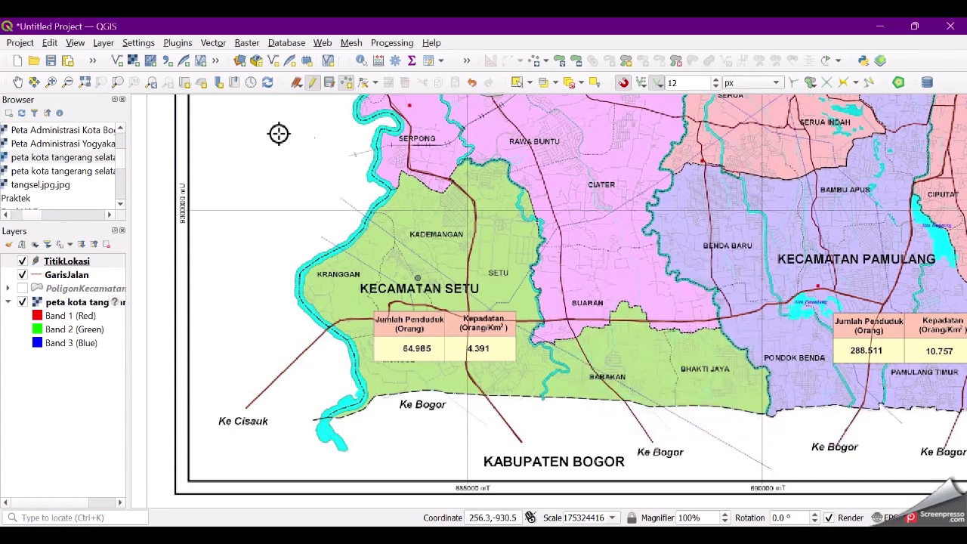
# Step: Place a point in Kecamatan Pamulang with id 2, Penduduk 288511 and Kepadatan 10.757
pyautogui.click(839, 275)
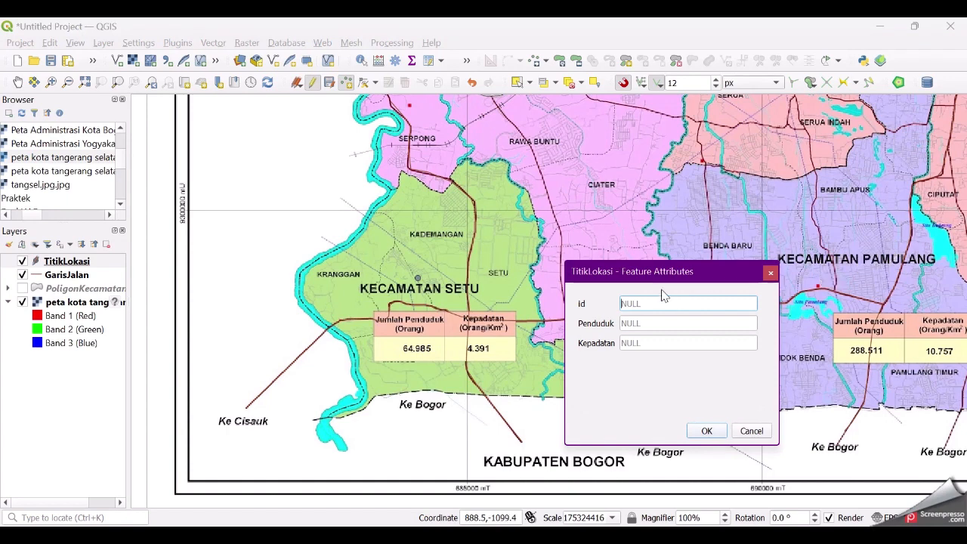
pyautogui.write('2')
pyautogui.moveTo(654, 272); pyautogui.dragTo(587, 239)
pyautogui.click(594, 295)
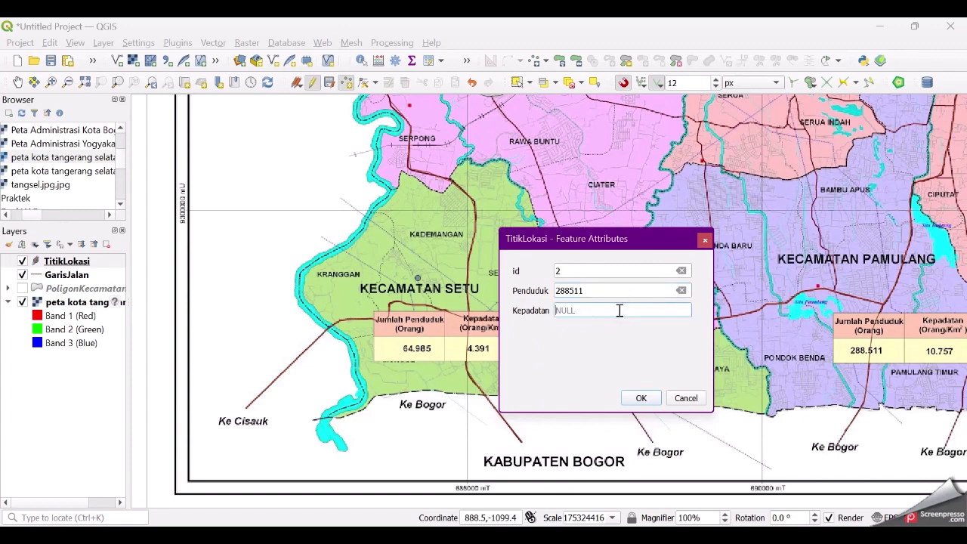
pyautogui.write('10.')
pyautogui.write('757')
pyautogui.click(641, 398)
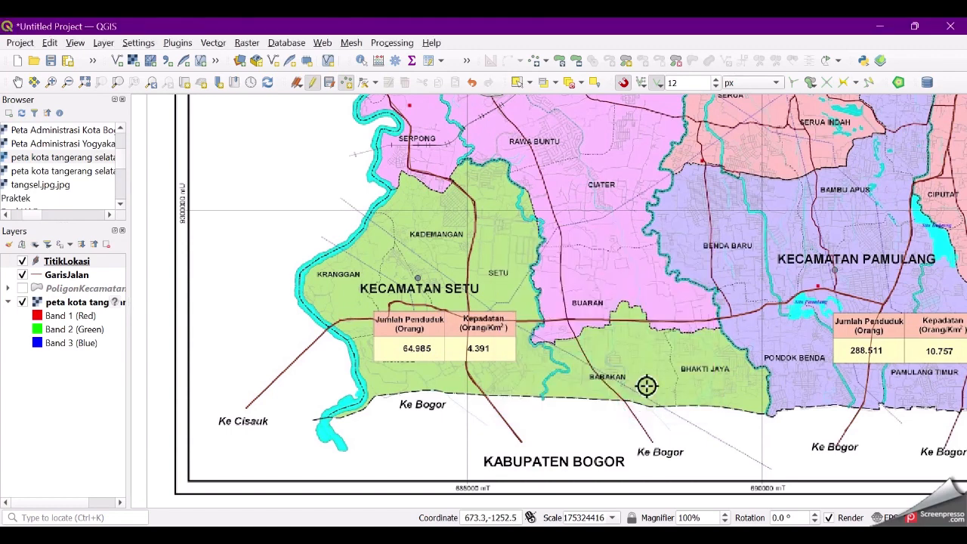
# Step: Show the PoligonKecamatan layer and hide the scanned map to view the points over the Setu and Pamulang polygons
pyautogui.click(23, 289)
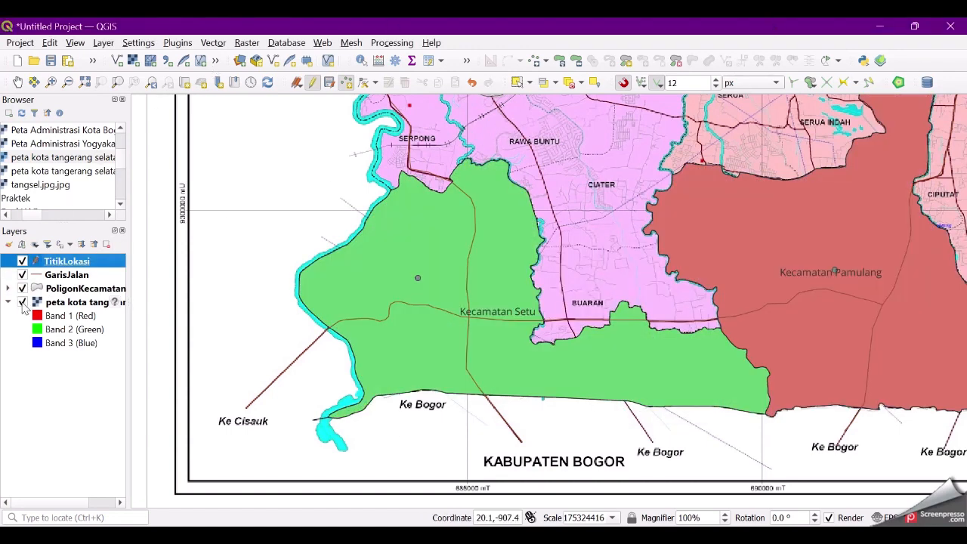
pyautogui.click(23, 302)
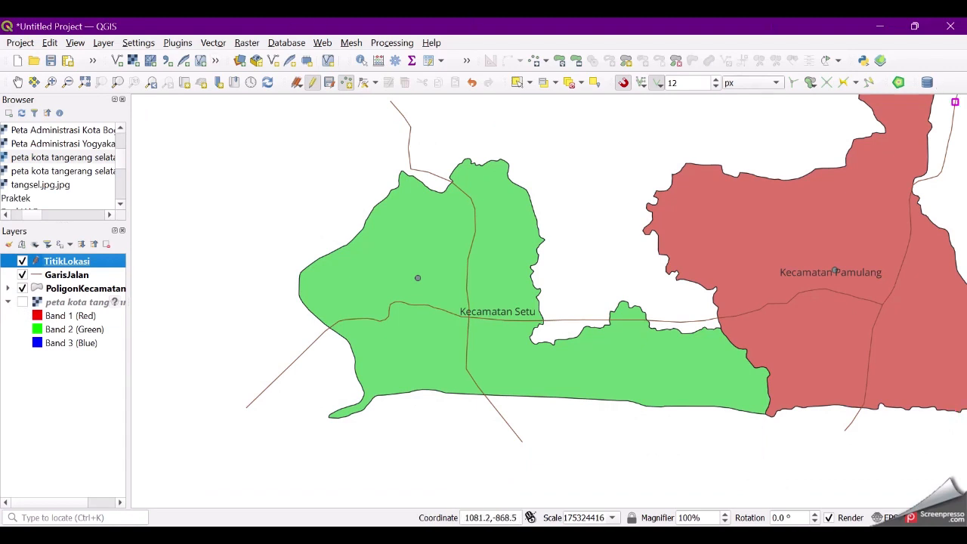
pyautogui.scroll(-2, 540, 309)
pyautogui.scroll(2, 522, 309)
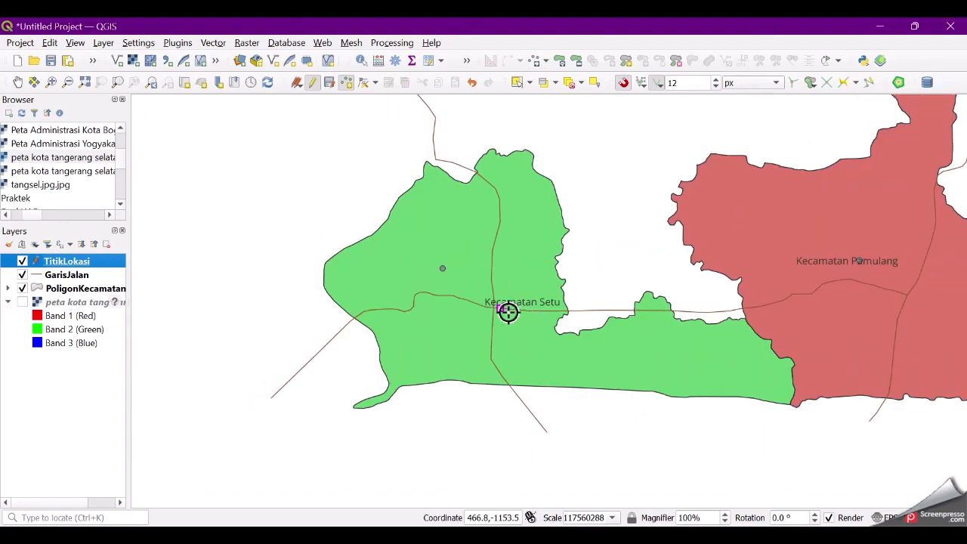
pyautogui.click(19, 81)
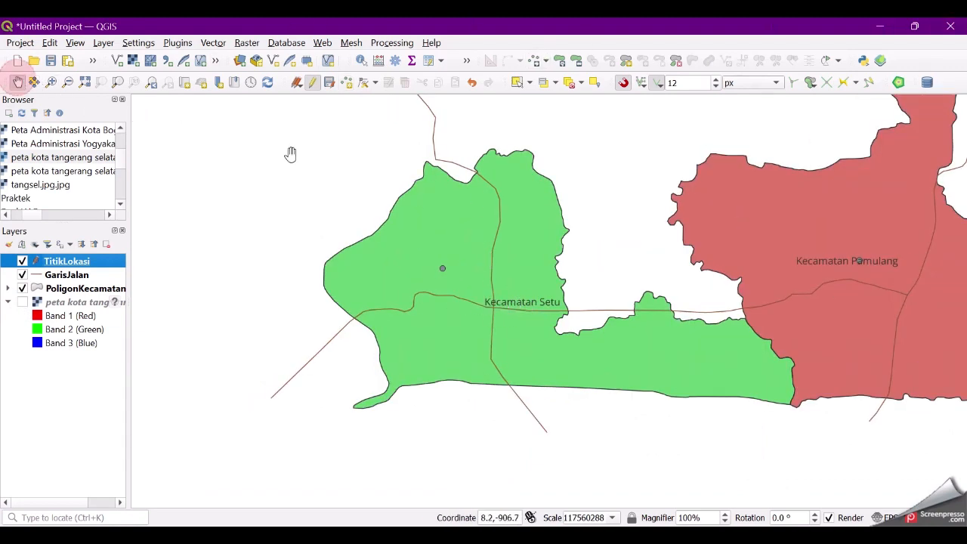
pyautogui.moveTo(674, 211); pyautogui.dragTo(563, 221)
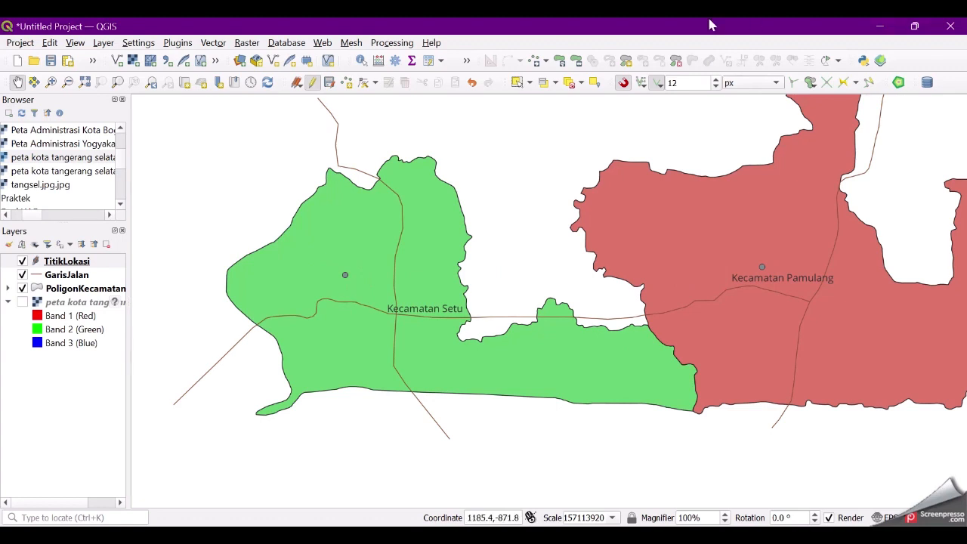
# Step: Save the TitikLokasi edits and end the layer's editing
pyautogui.rightClick(83, 266)
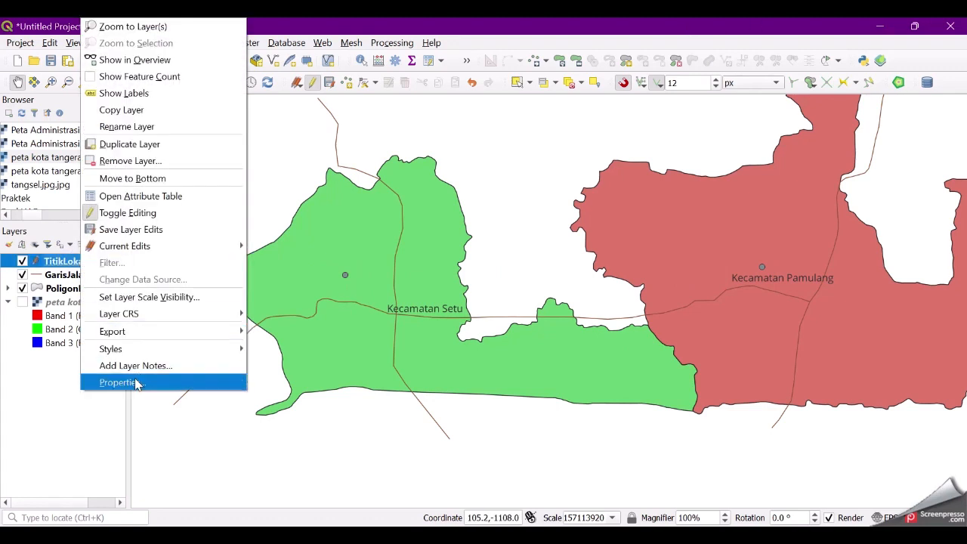
pyautogui.click(66, 275)
pyautogui.click(68, 262)
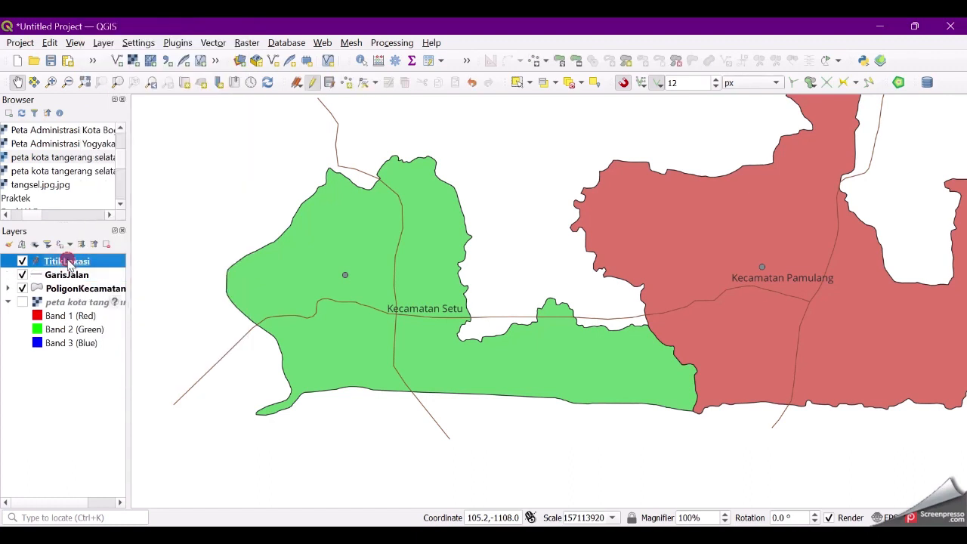
pyautogui.click(312, 83)
pyautogui.click(312, 83)
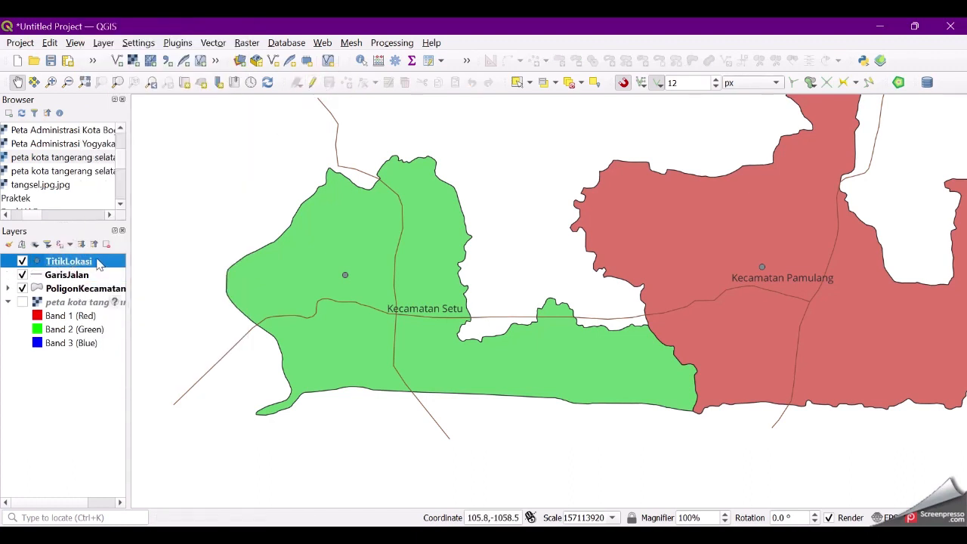
# Step: Turn on single labels for the TitikLokasi layer, using the Penduduk field as the label value
pyautogui.rightClick(97, 262)
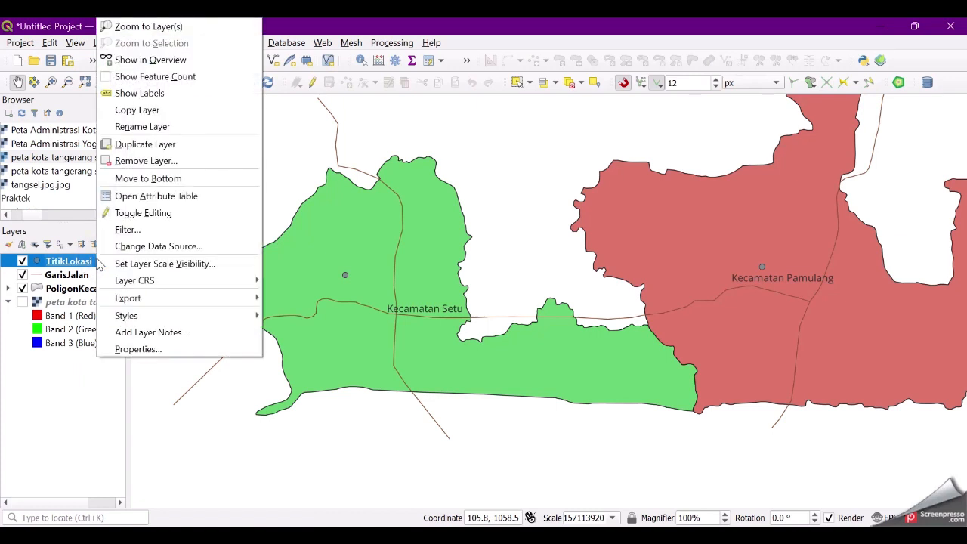
pyautogui.click(147, 352)
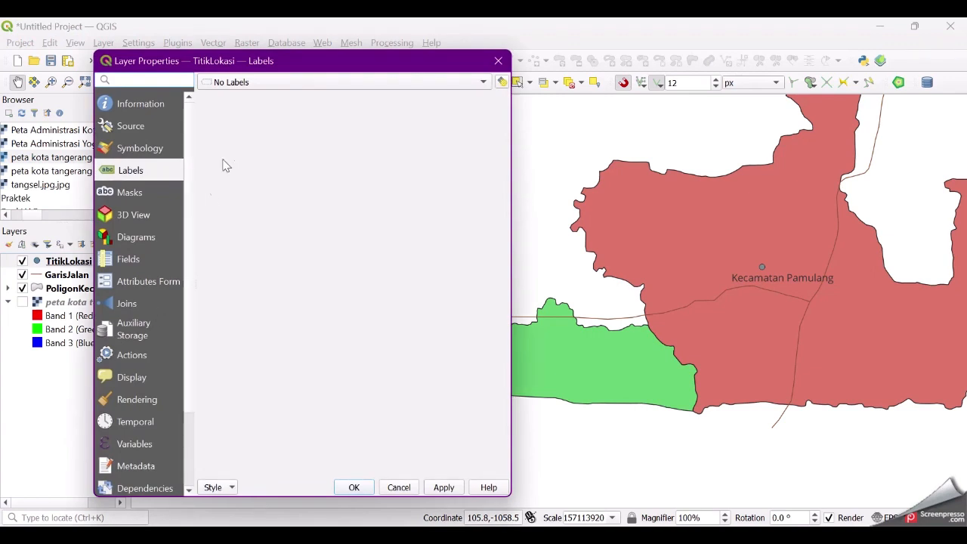
pyautogui.click(281, 83)
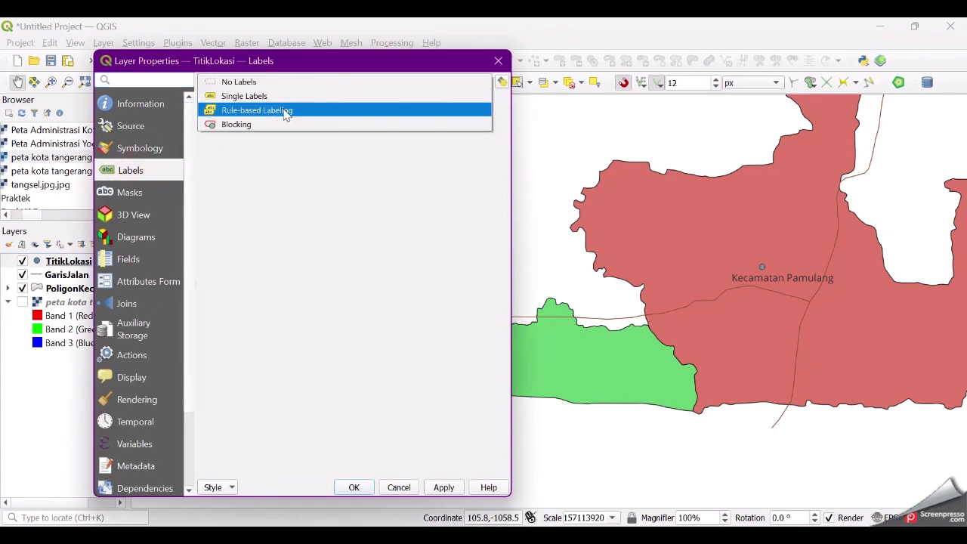
pyautogui.click(303, 97)
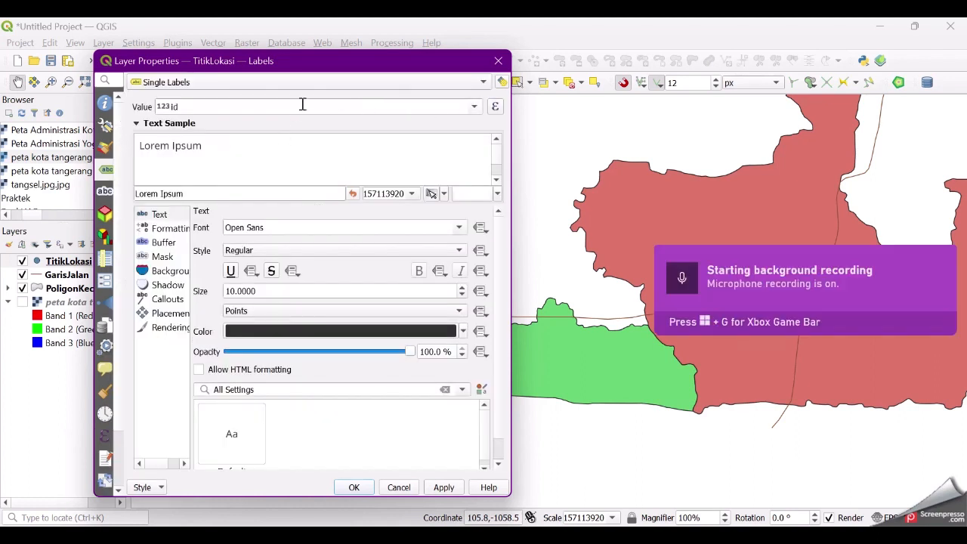
pyautogui.click(474, 106)
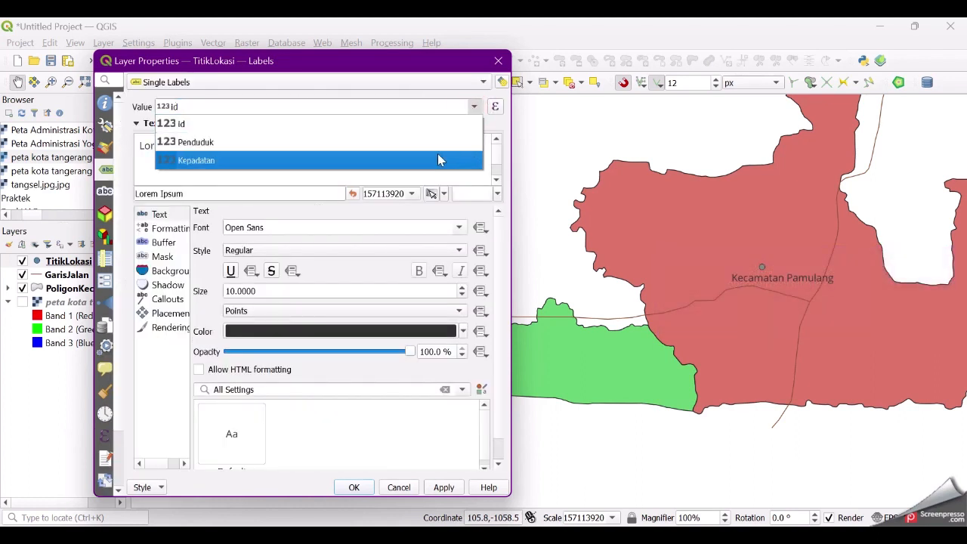
pyautogui.click(414, 148)
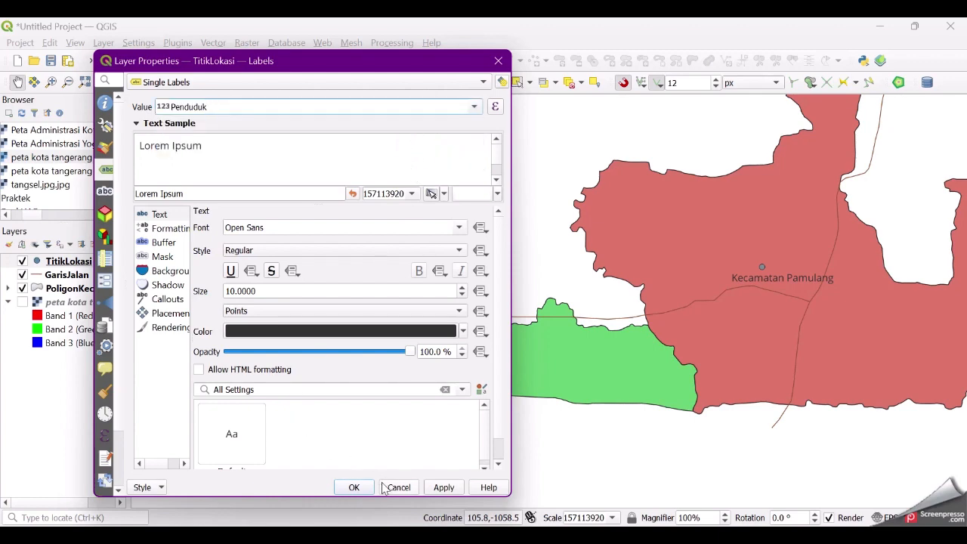
pyautogui.click(352, 488)
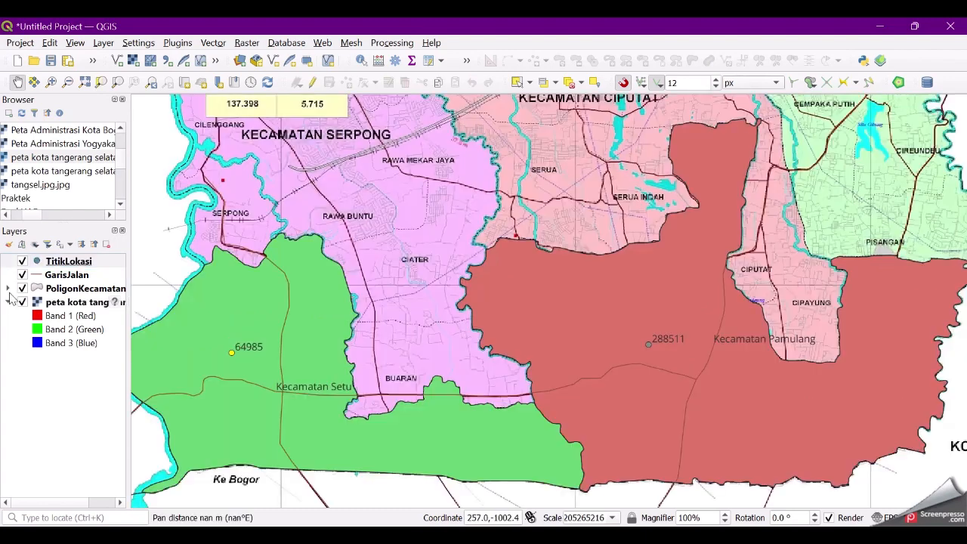
# Step: Hide the scanned map and look over the labelled points on the Setu and Pamulang polygons
pyautogui.click(23, 288)
pyautogui.click(23, 288)
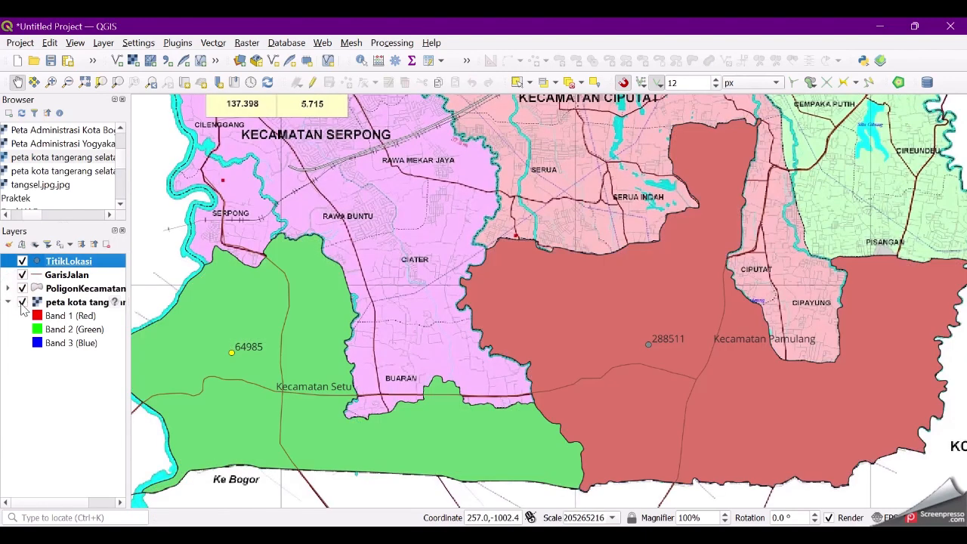
pyautogui.click(22, 302)
pyautogui.moveTo(343, 348); pyautogui.dragTo(552, 300)
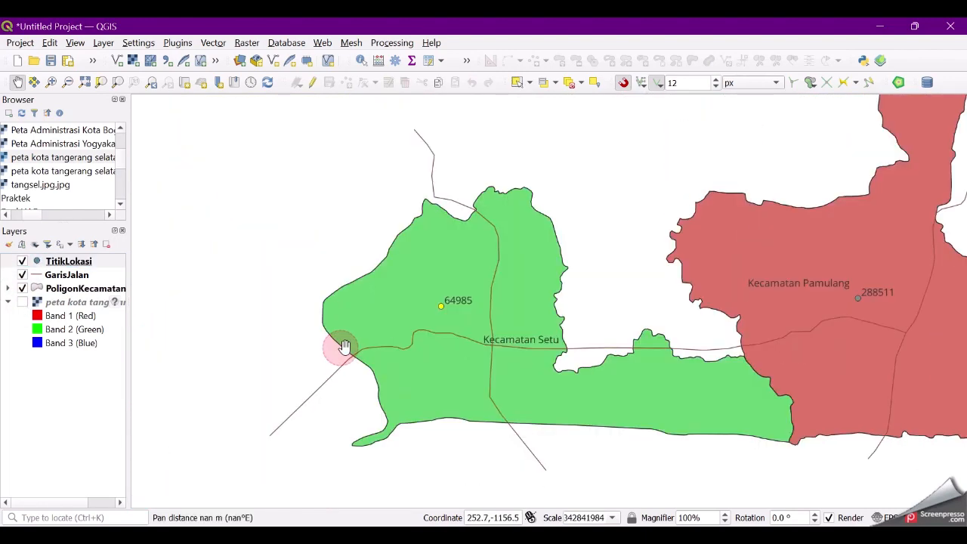
pyautogui.moveTo(636, 343); pyautogui.dragTo(492, 350)
pyautogui.moveTo(783, 285); pyautogui.dragTo(733, 319)
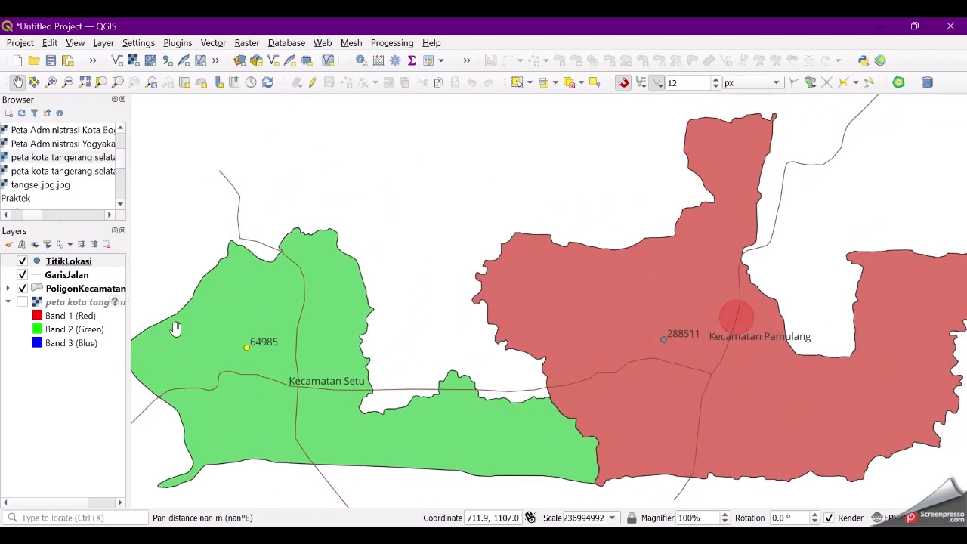
# Step: Show the scanned map again and compare the digitized districts, roads and labelled points with it
pyautogui.click(22, 301)
pyautogui.scroll(-1, 480, 254)
pyautogui.moveTo(616, 227); pyautogui.dragTo(596, 340)
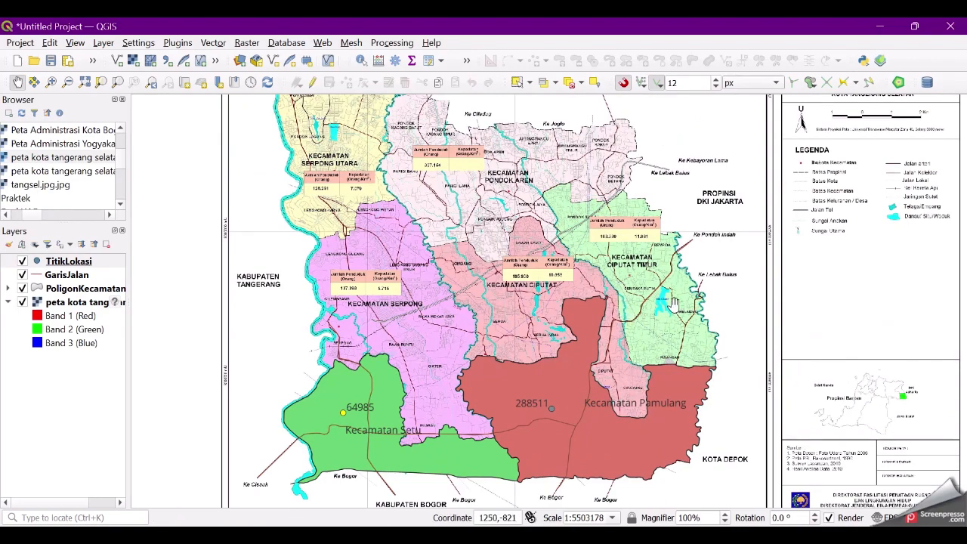
pyautogui.moveTo(671, 308); pyautogui.dragTo(654, 329)
pyautogui.moveTo(630, 368); pyautogui.dragTo(658, 263)
pyautogui.scroll(1, 584, 355)
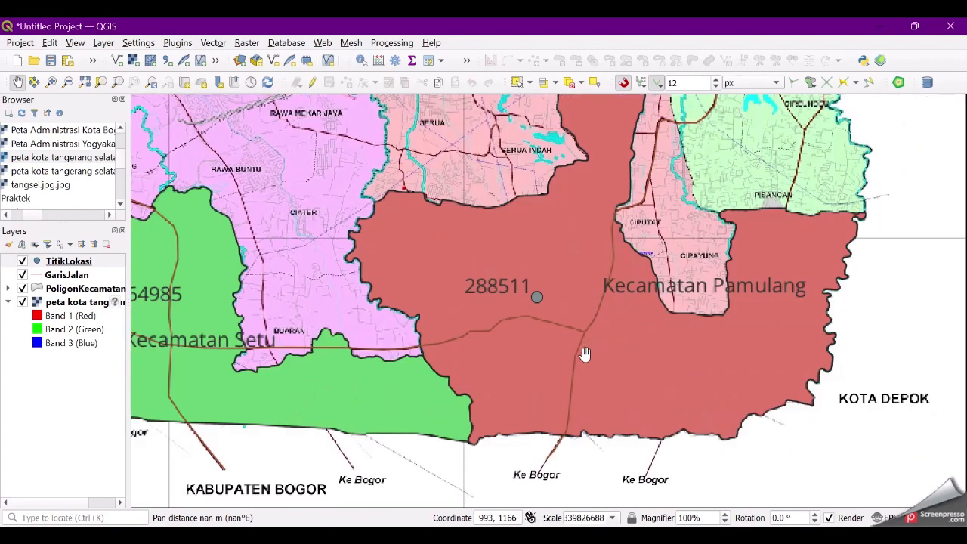
pyautogui.moveTo(512, 305); pyautogui.dragTo(673, 302)
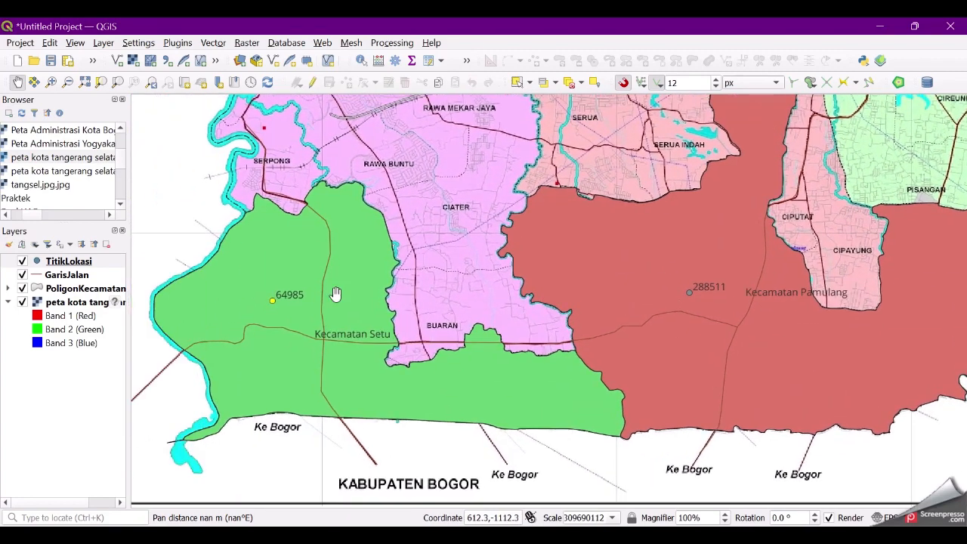
# Step: Hide the scanned map so only the digitized points, roads and district polygons are displayed
pyautogui.click(23, 302)
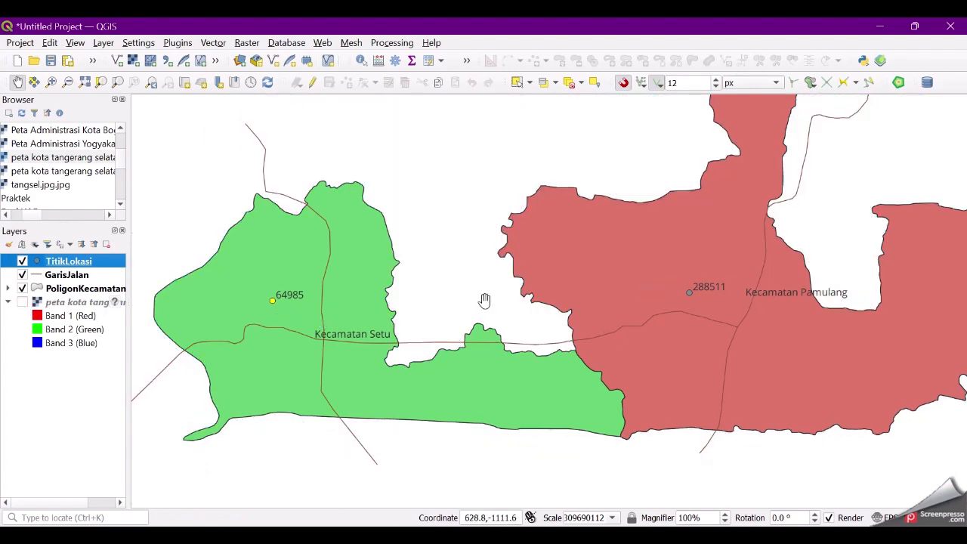
pyautogui.scroll(-1, 661, 291)
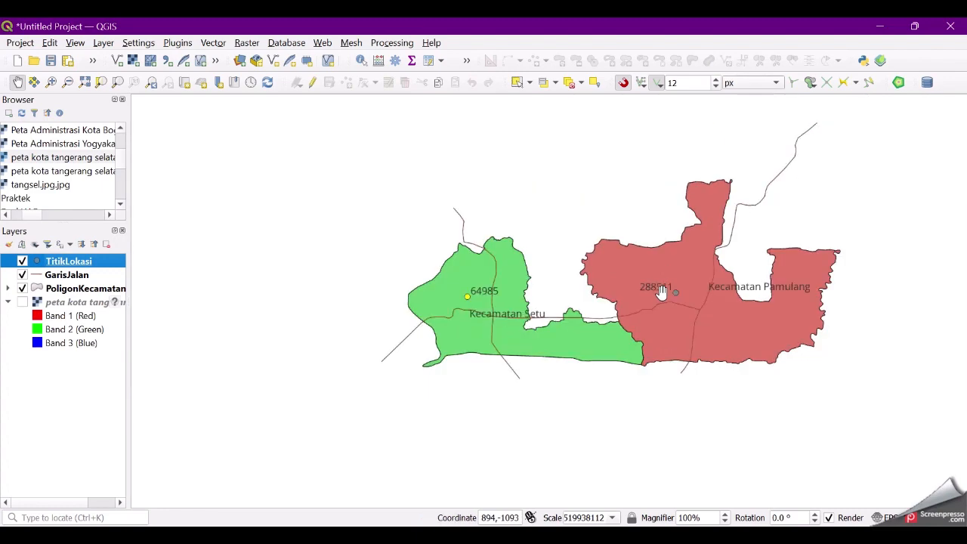
pyautogui.scroll(1, 659, 291)
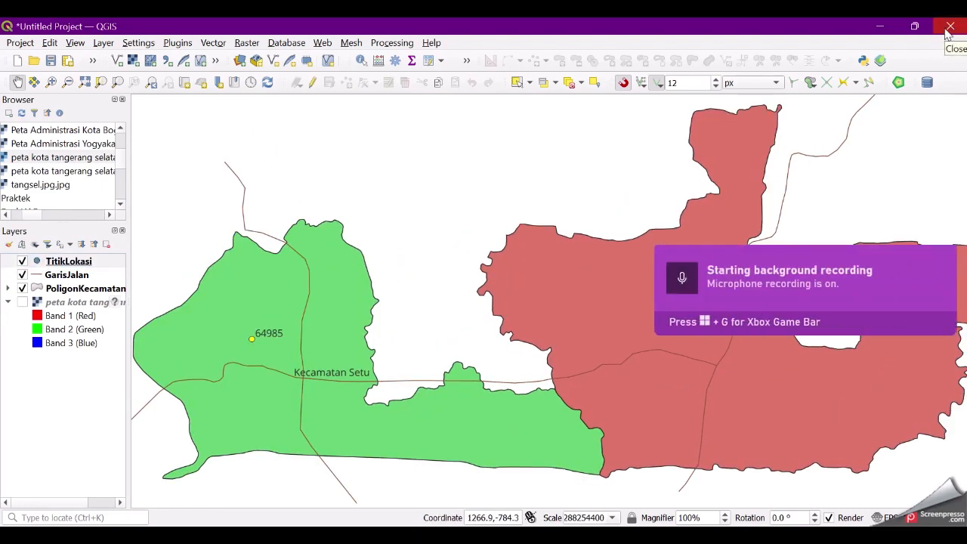
# Step: Close the project, choosing to save it, and enter a file name beginning with "Peta" in the Tangsel folder
pyautogui.click(951, 31)
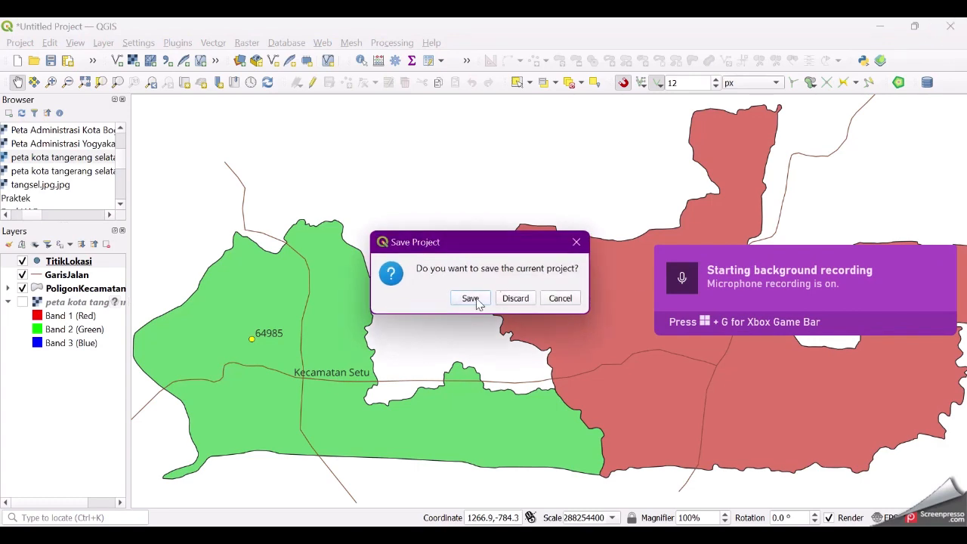
pyautogui.click(471, 299)
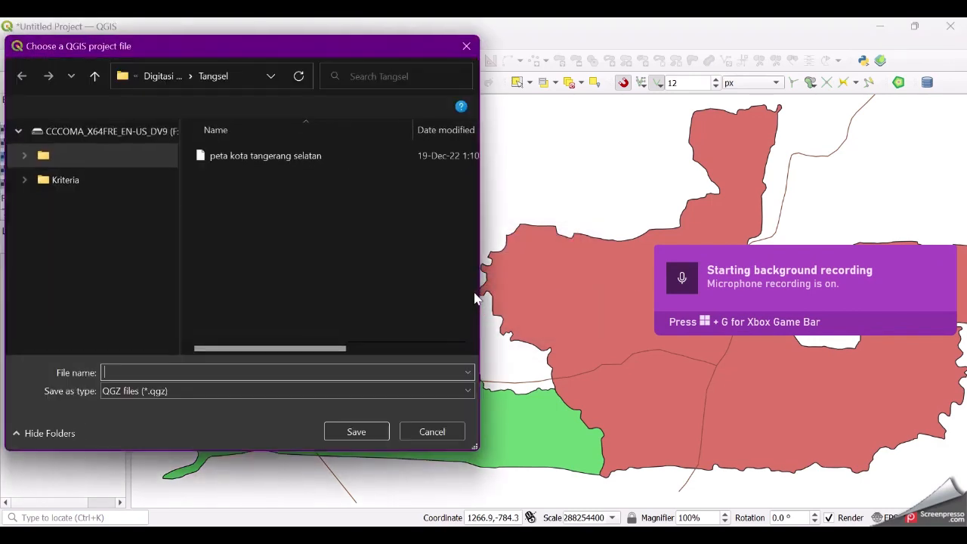
pyautogui.moveTo(246, 46); pyautogui.dragTo(437, 50)
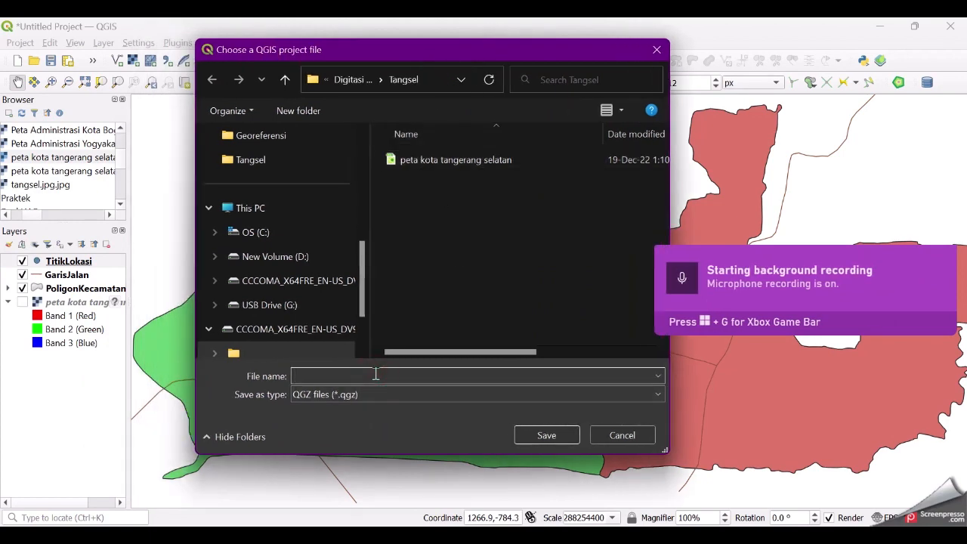
pyautogui.write('Peta')
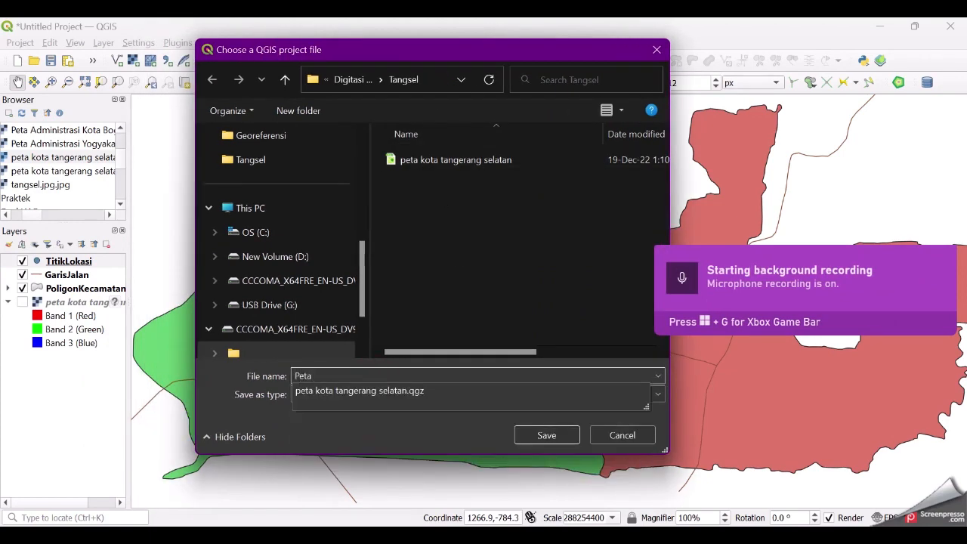